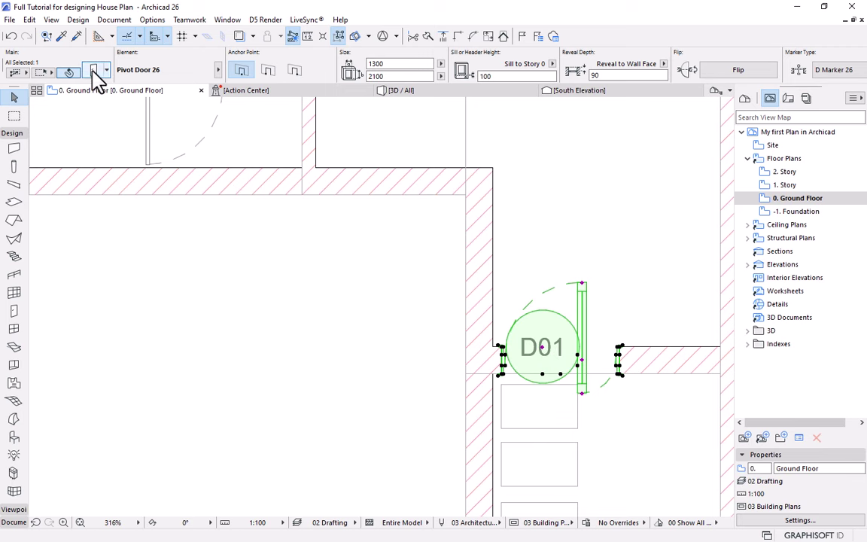
Set the marker text height of the selected pivot door to 1.5 mm.
{"action": "double_click", "coordinate": [537, 288]}
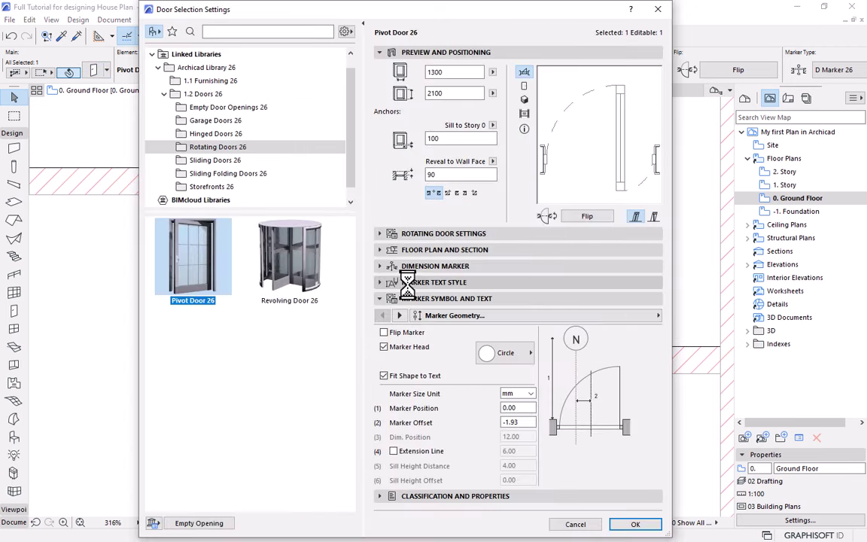
{"action": "left_click", "coordinate": [381, 284]}
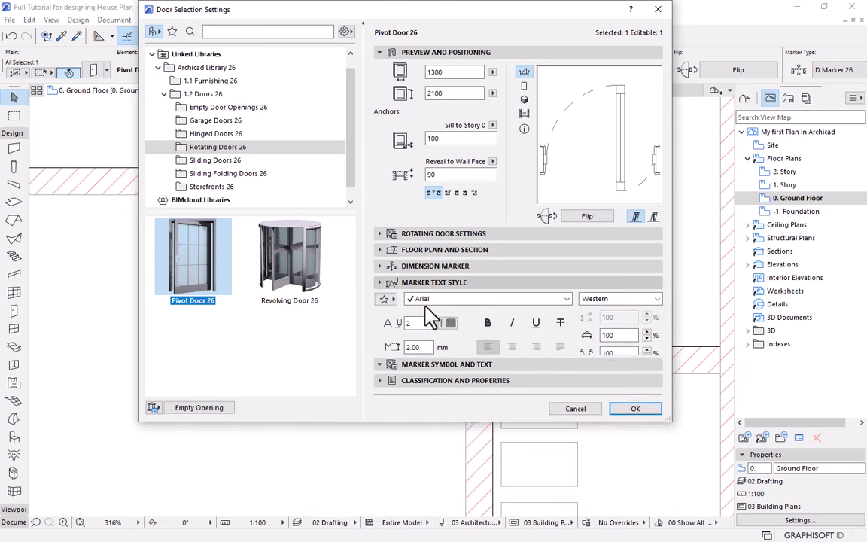
{"action": "left_click", "coordinate": [420, 347]}
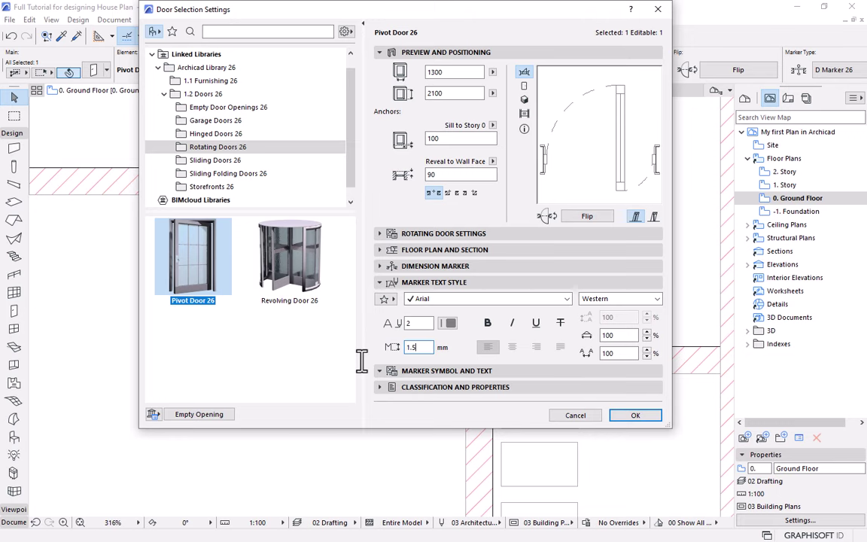
{"action": "left_click", "coordinate": [646, 418]}
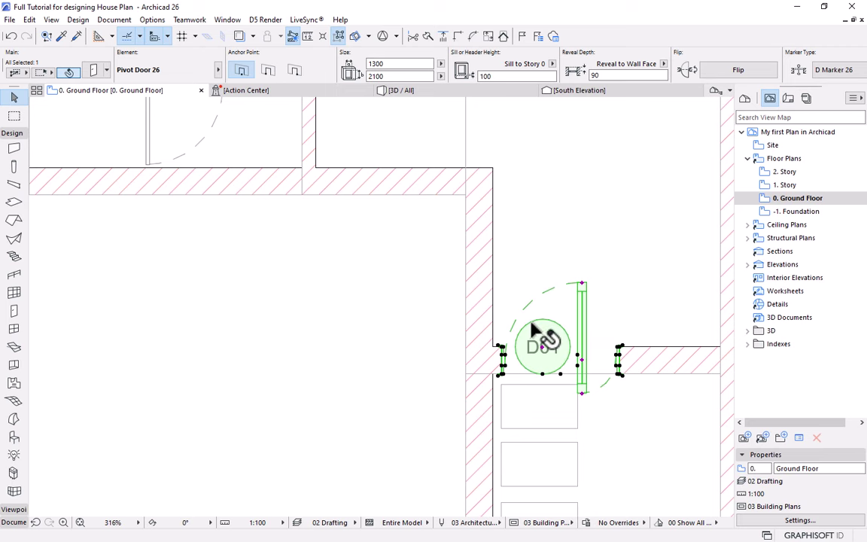
Reduce the pivot door's marker text height to 1.2 mm and deselect the door.
{"action": "double_click", "coordinate": [581, 291]}
{"action": "key", "text": "Tab"}
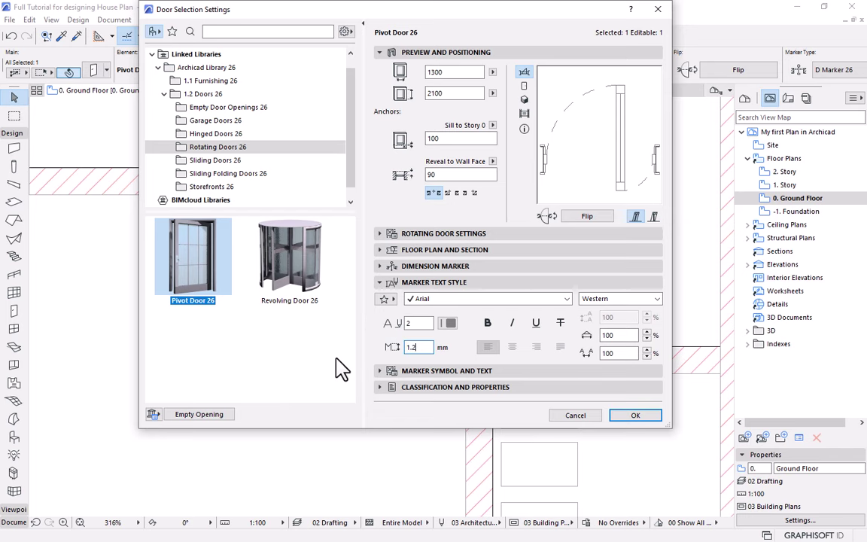
{"action": "type", "text": "1.2"}
{"action": "key", "text": "Return"}
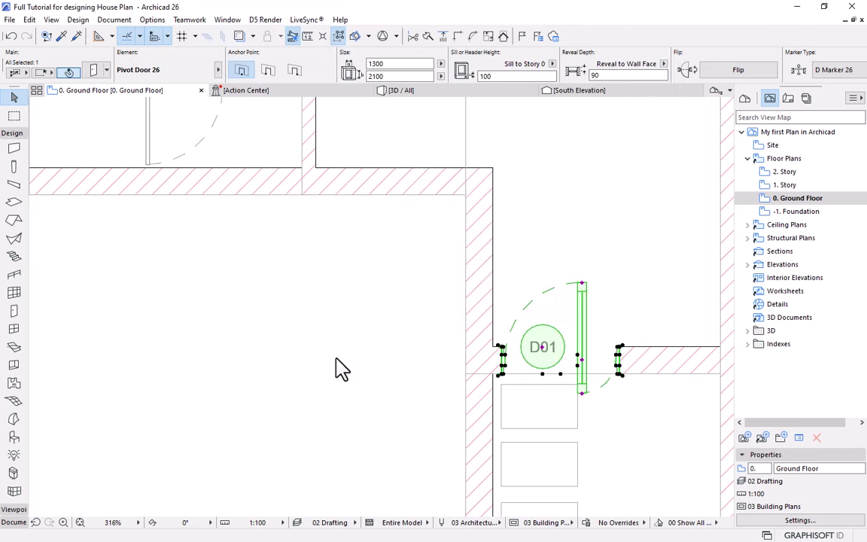
{"action": "scroll", "coordinate": [353, 373], "scroll_direction": "down", "scroll_amount": 3}
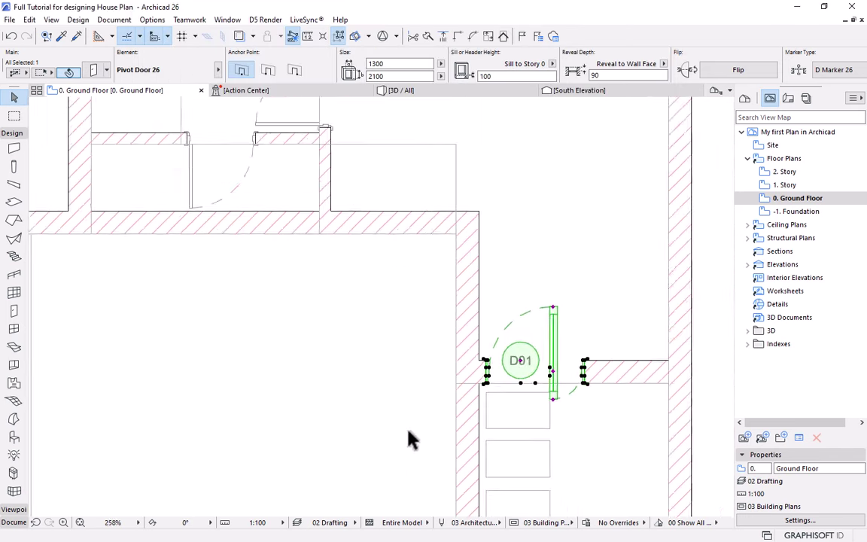
{"action": "left_click", "coordinate": [644, 412]}
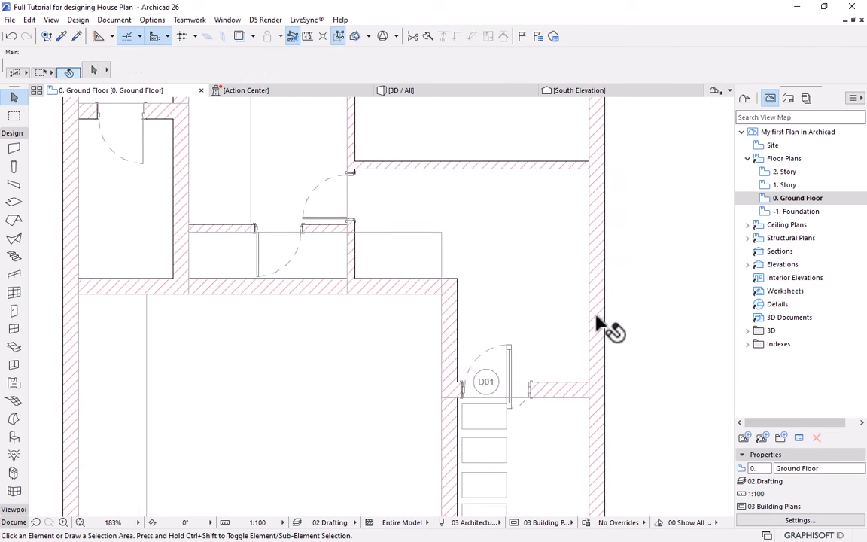
Set the Label tool's default type to Property Label 26 and expand its pointer options.
{"action": "scroll", "coordinate": [612, 331], "scroll_direction": "down", "scroll_amount": 5}
{"action": "scroll", "coordinate": [426, 239], "scroll_direction": "up", "scroll_amount": 4}
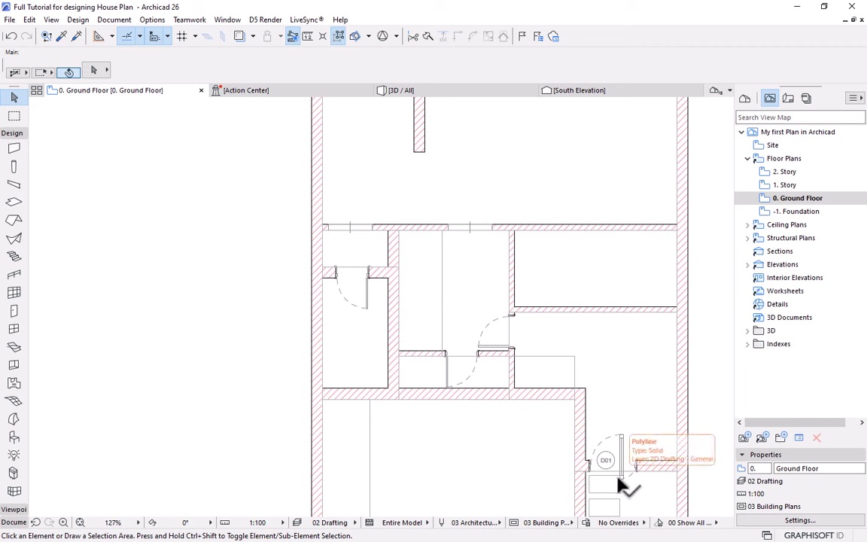
{"action": "scroll", "coordinate": [599, 474], "scroll_direction": "up", "scroll_amount": 2}
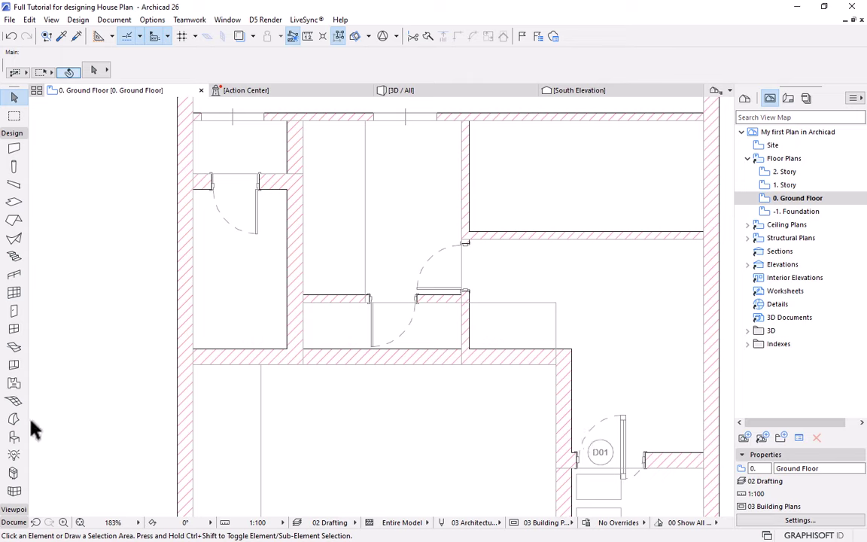
{"action": "left_click", "coordinate": [6, 134]}
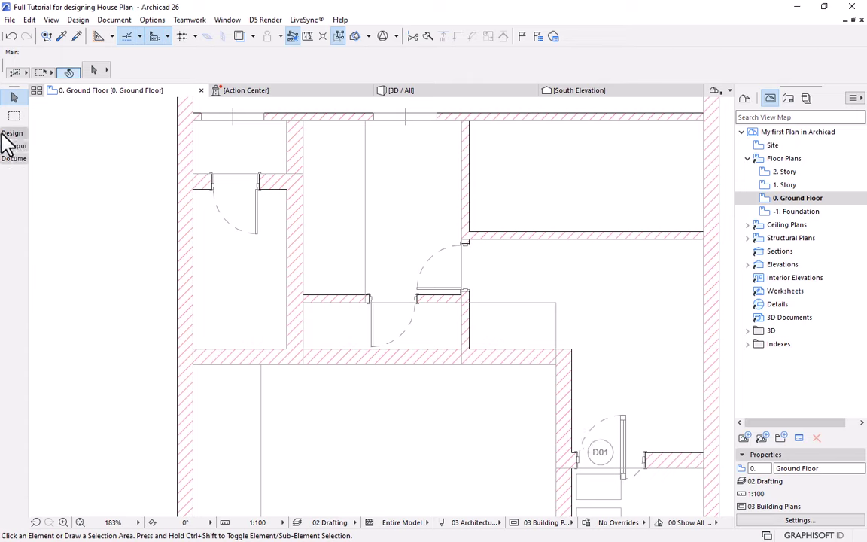
{"action": "left_click", "coordinate": [15, 159]}
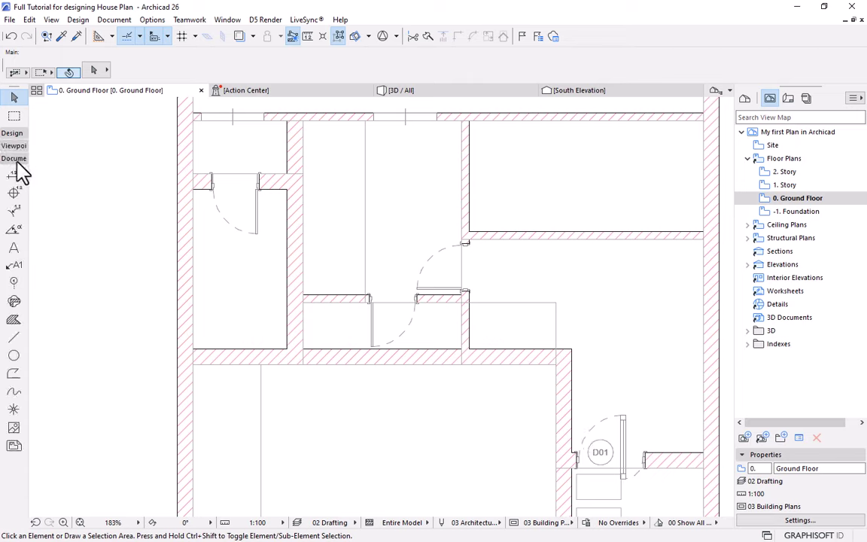
{"action": "left_click", "coordinate": [14, 268]}
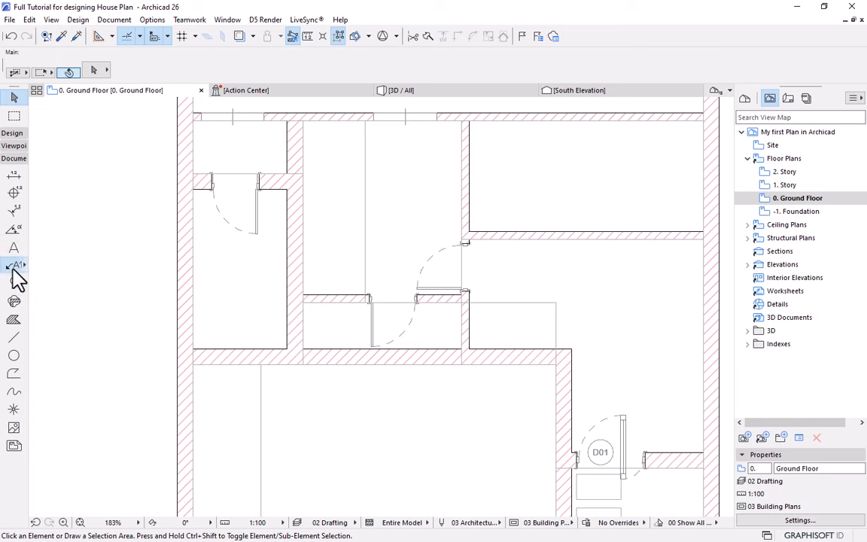
{"action": "left_click", "coordinate": [93, 73]}
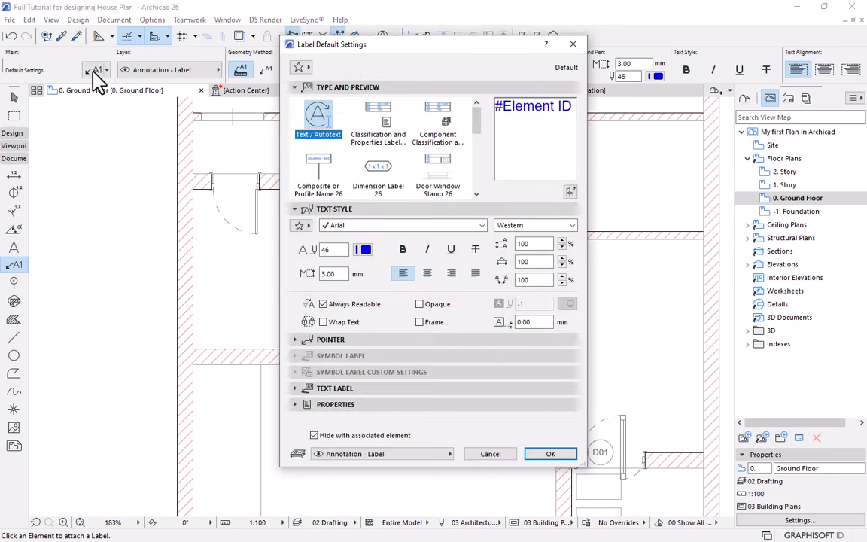
{"action": "scroll", "coordinate": [476, 128], "scroll_direction": "down", "scroll_amount": 5}
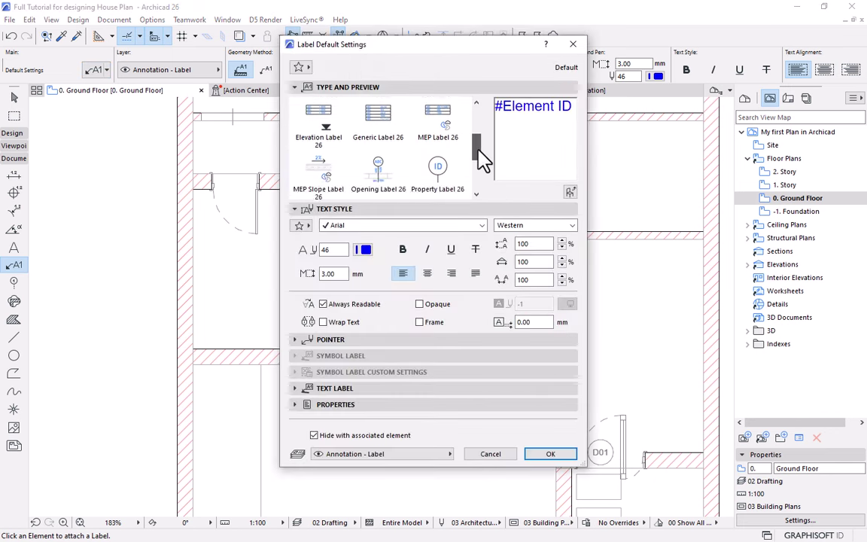
{"action": "scroll", "coordinate": [476, 151], "scroll_direction": "up", "scroll_amount": 4}
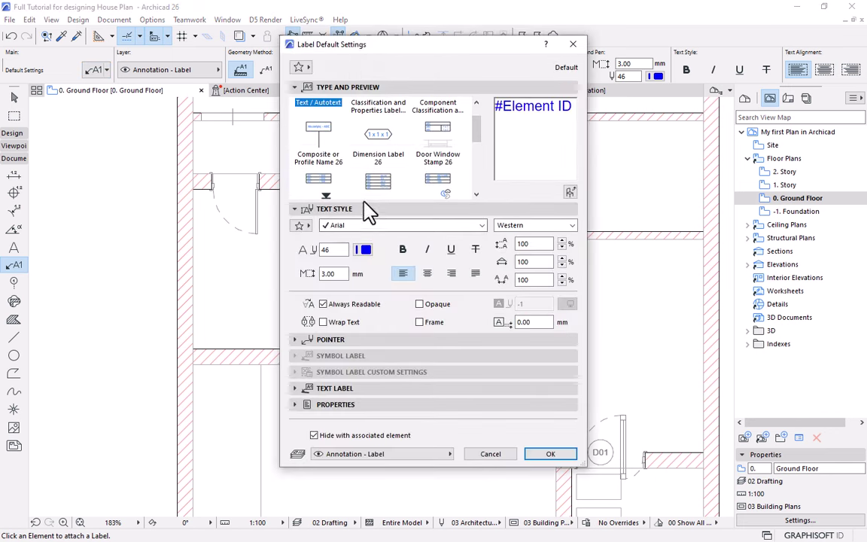
{"action": "scroll", "coordinate": [479, 130], "scroll_direction": "up", "scroll_amount": 2}
{"action": "mouse_move", "coordinate": [482, 128]}
{"action": "left_mouse_down"}
{"action": "mouse_move", "coordinate": [480, 184]}
{"action": "mouse_move", "coordinate": [479, 143]}
{"action": "left_mouse_up"}
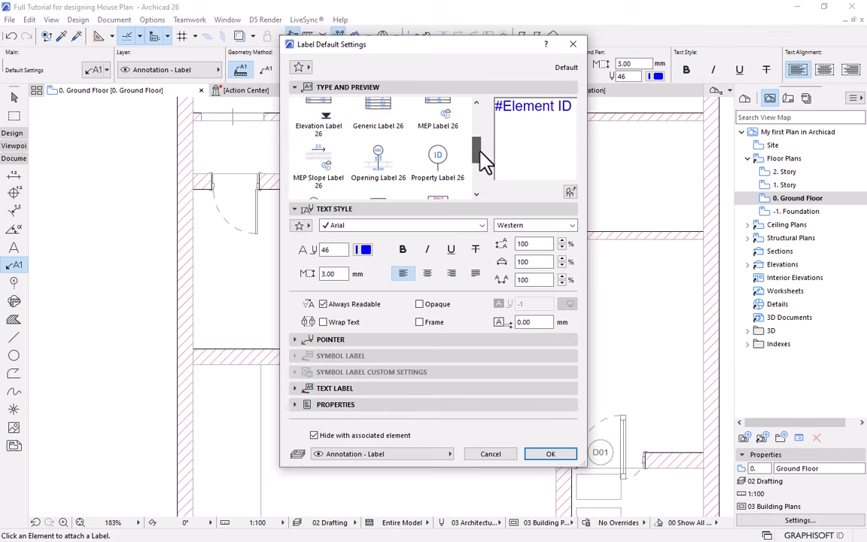
{"action": "left_click", "coordinate": [437, 175]}
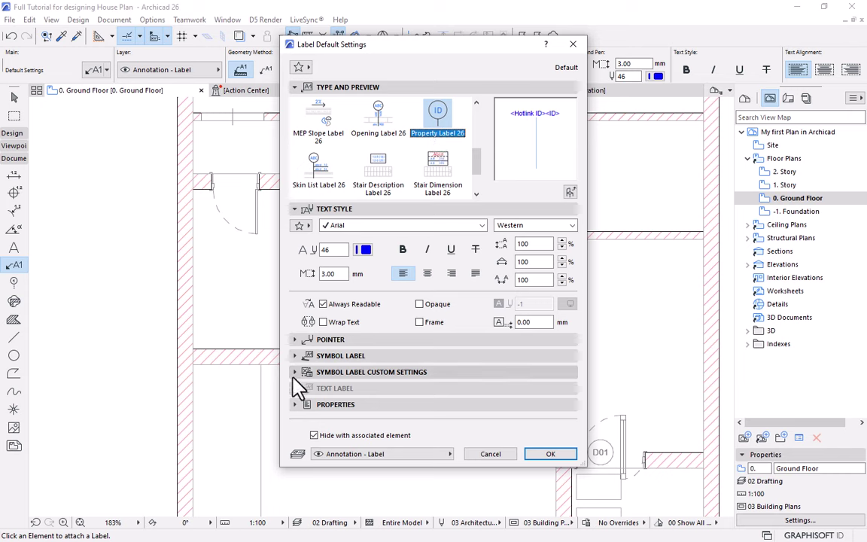
{"action": "left_click", "coordinate": [299, 340]}
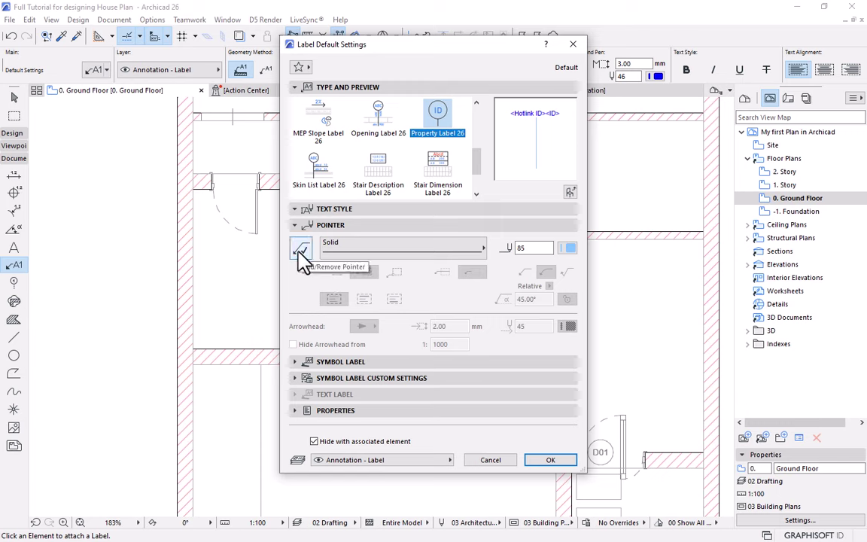
{"action": "left_click", "coordinate": [550, 460]}
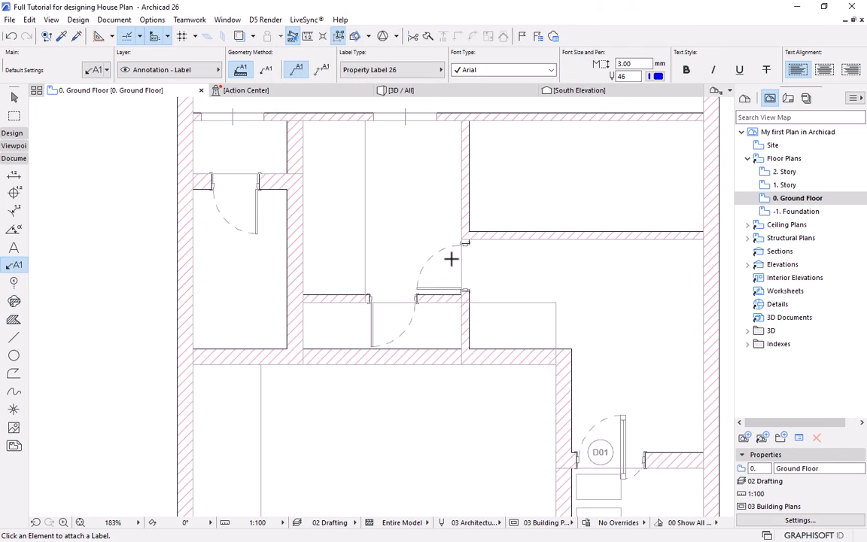
Attach a property label with a pointer to the hinged door beside the hallway, placing its text in the narrow room to the left.
{"action": "left_click", "coordinate": [417, 290]}
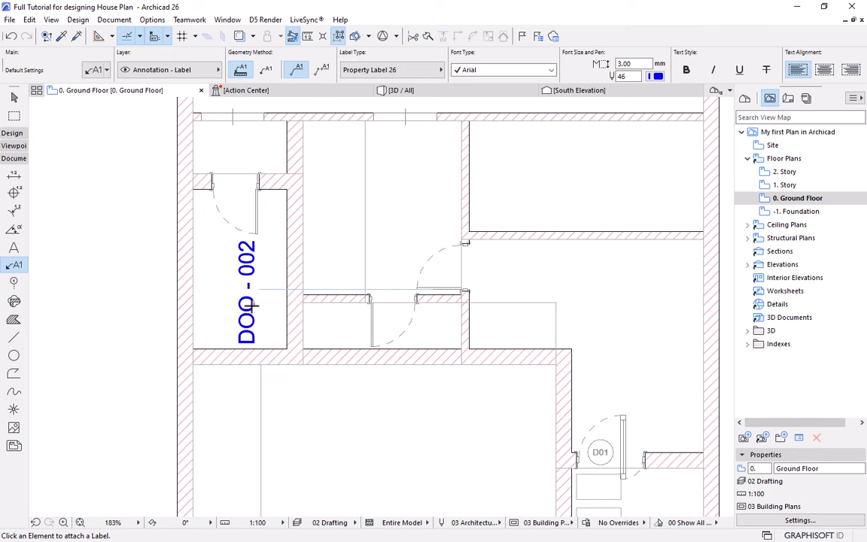
{"action": "scroll", "coordinate": [253, 304], "scroll_direction": "down", "scroll_amount": 1}
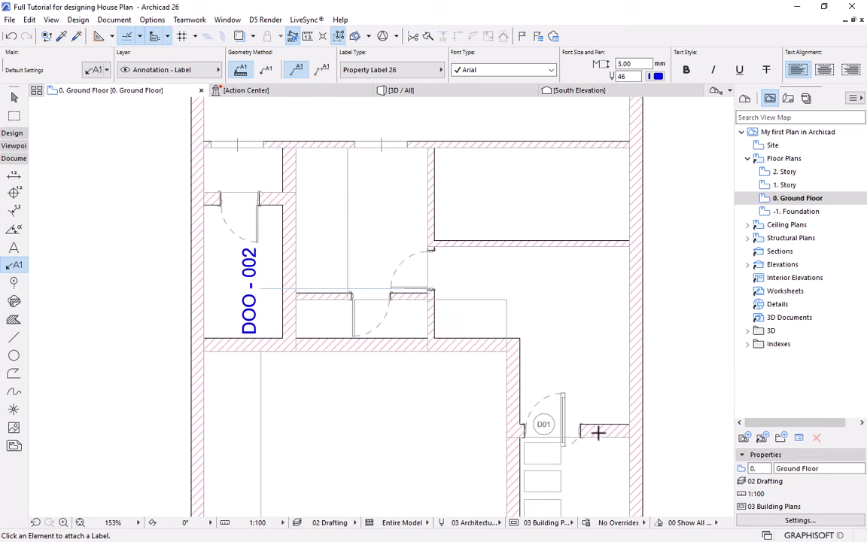
{"action": "scroll", "coordinate": [545, 422], "scroll_direction": "up", "scroll_amount": 2}
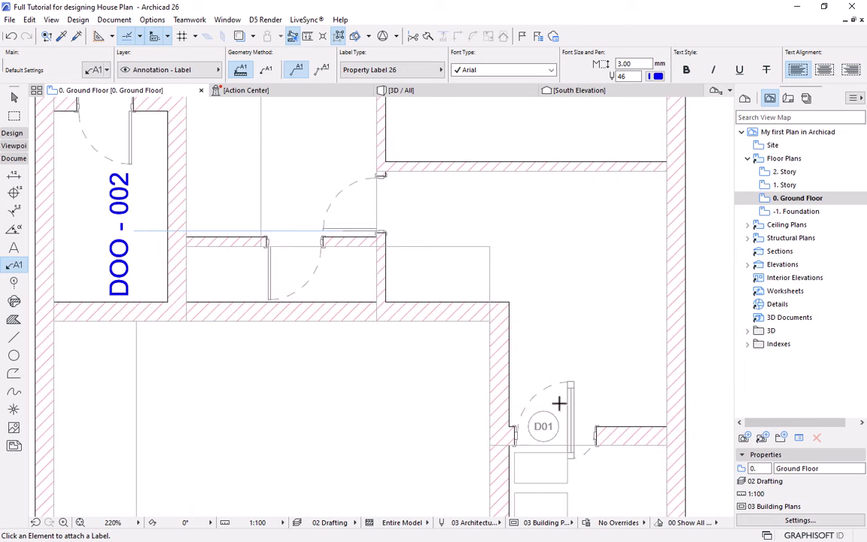
{"action": "scroll", "coordinate": [566, 399], "scroll_direction": "down", "scroll_amount": 3}
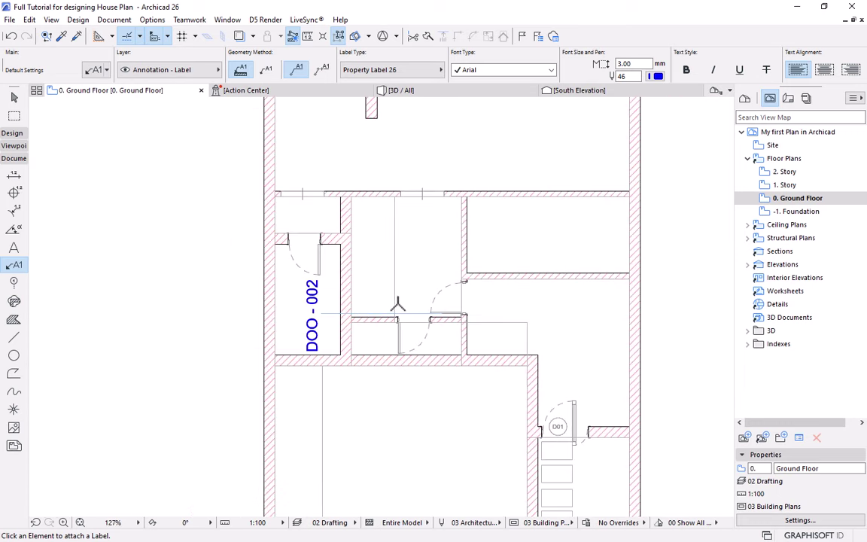
{"action": "scroll", "coordinate": [381, 259], "scroll_direction": "up", "scroll_amount": 2}
{"action": "left_click", "coordinate": [12, 98]}
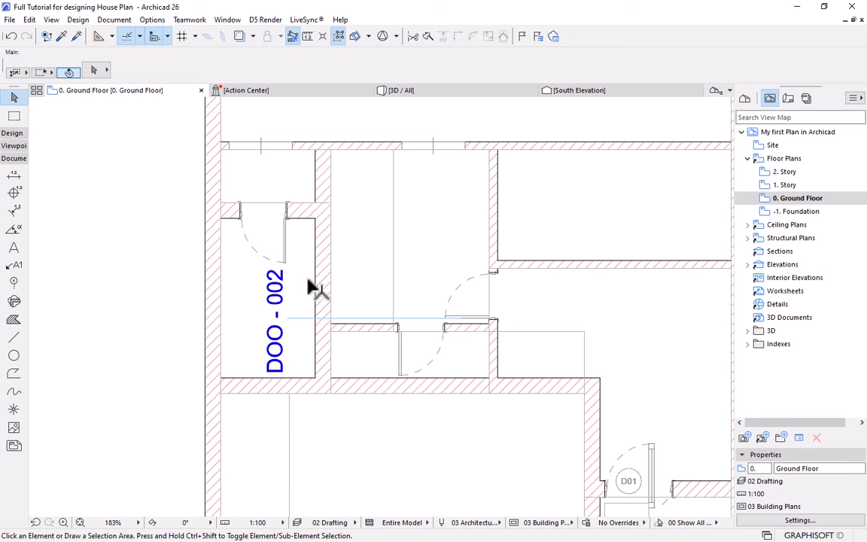
Examine the available options of the placed property label and the D01 pivot door by selecting each in turn.
{"action": "scroll", "coordinate": [354, 316], "scroll_direction": "down", "scroll_amount": 1}
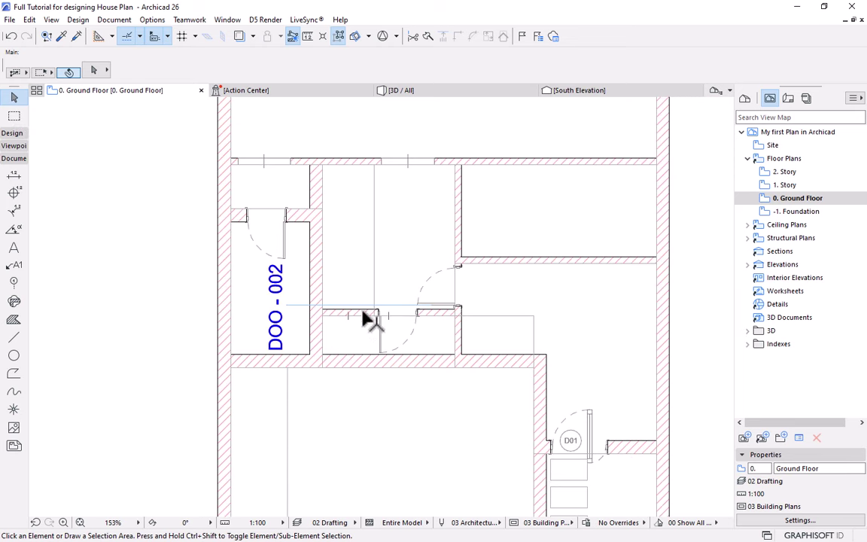
{"action": "left_click", "coordinate": [298, 306]}
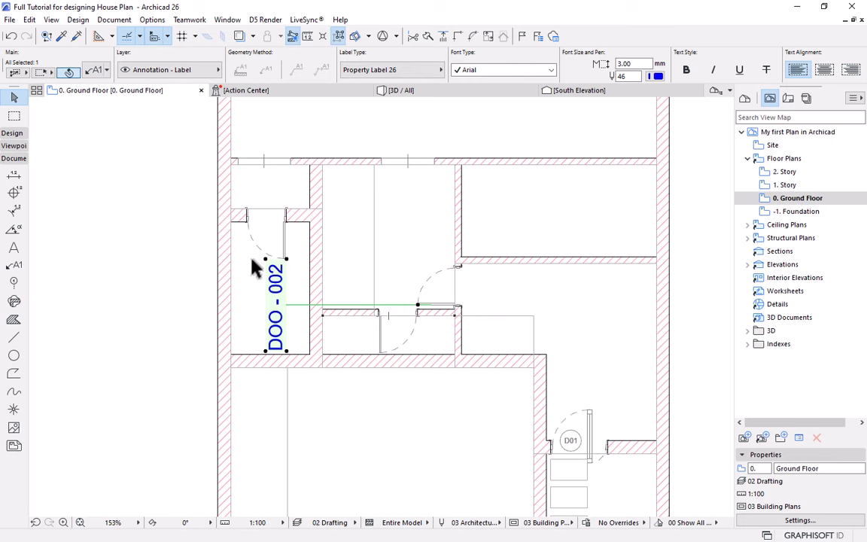
{"action": "left_click", "coordinate": [591, 423]}
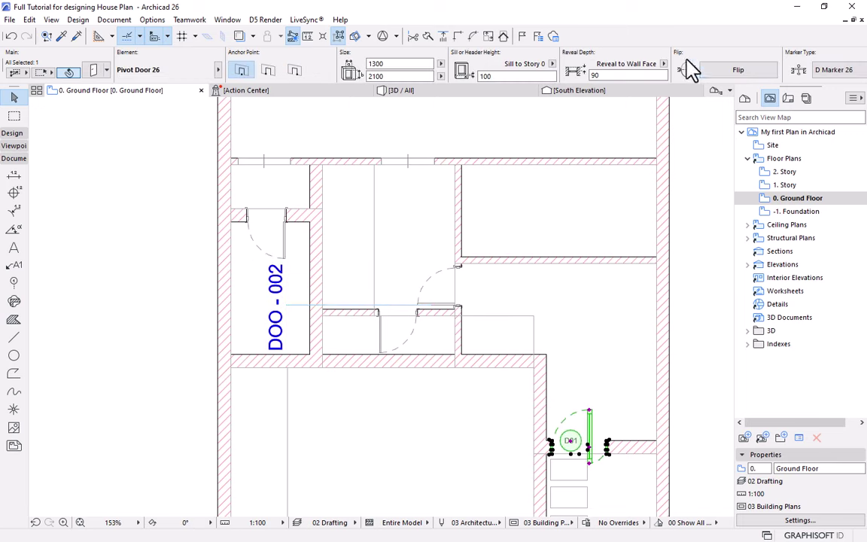
{"action": "mouse_move", "coordinate": [732, 81]}
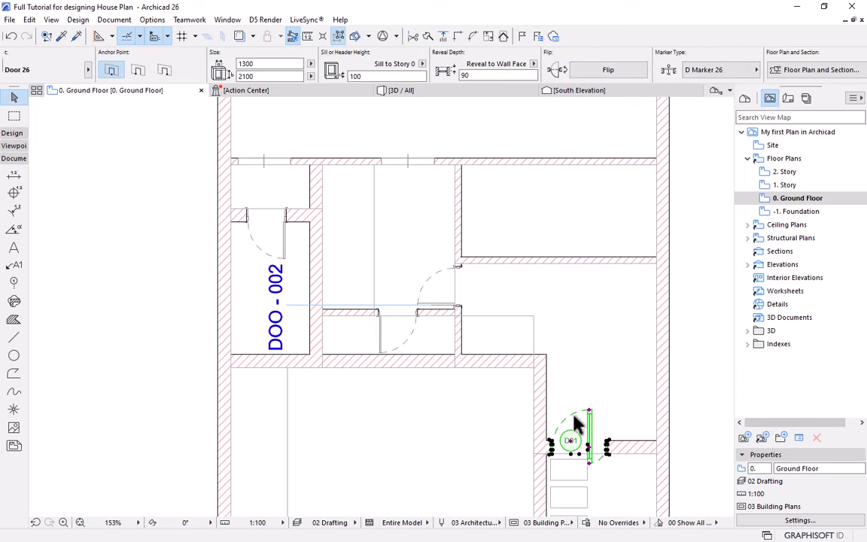
{"action": "scroll", "coordinate": [301, 320], "scroll_direction": "up", "scroll_amount": 2}
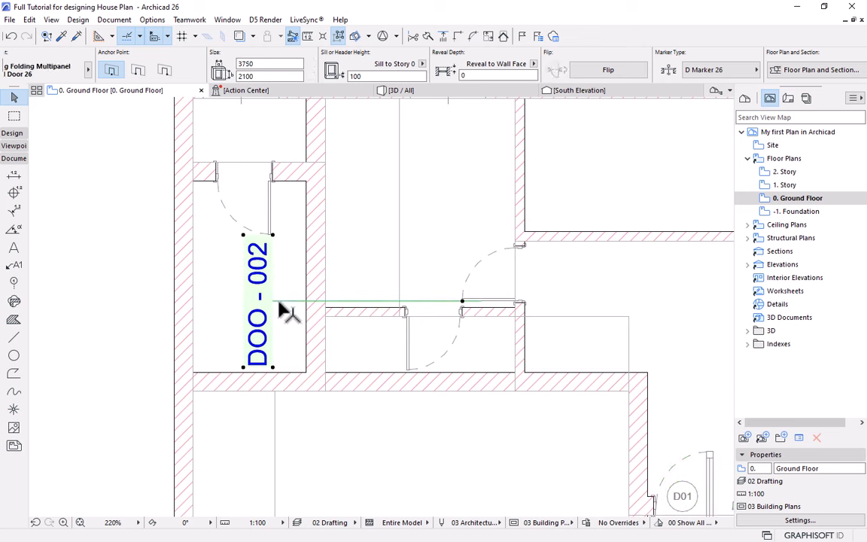
{"action": "left_click", "coordinate": [280, 301]}
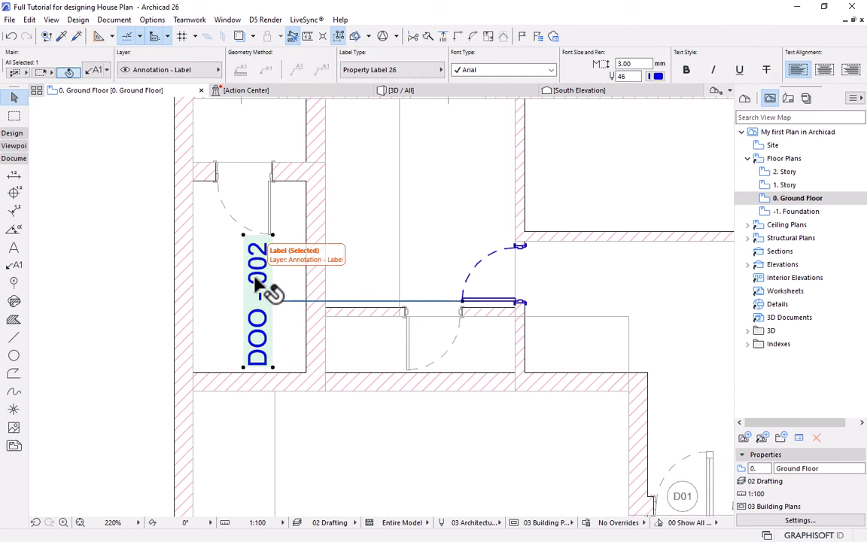
{"action": "scroll", "coordinate": [257, 281], "scroll_direction": "down", "scroll_amount": 1}
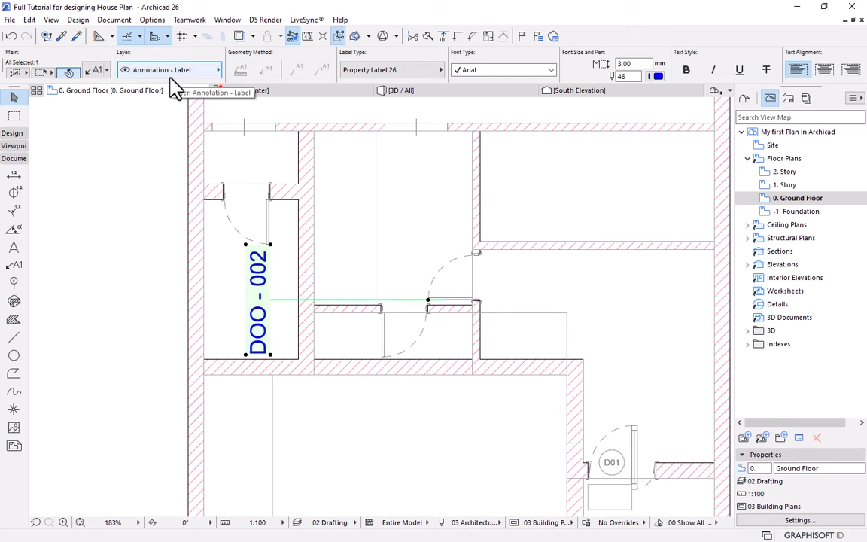
{"action": "scroll", "coordinate": [384, 297], "scroll_direction": "down", "scroll_amount": 2}
{"action": "left_click", "coordinate": [546, 415]}
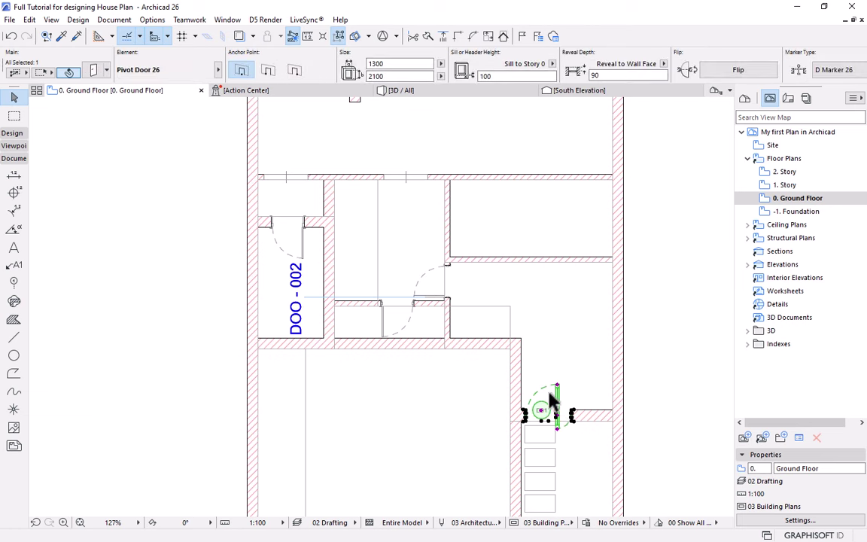
{"action": "scroll", "coordinate": [398, 278], "scroll_direction": "up", "scroll_amount": 2}
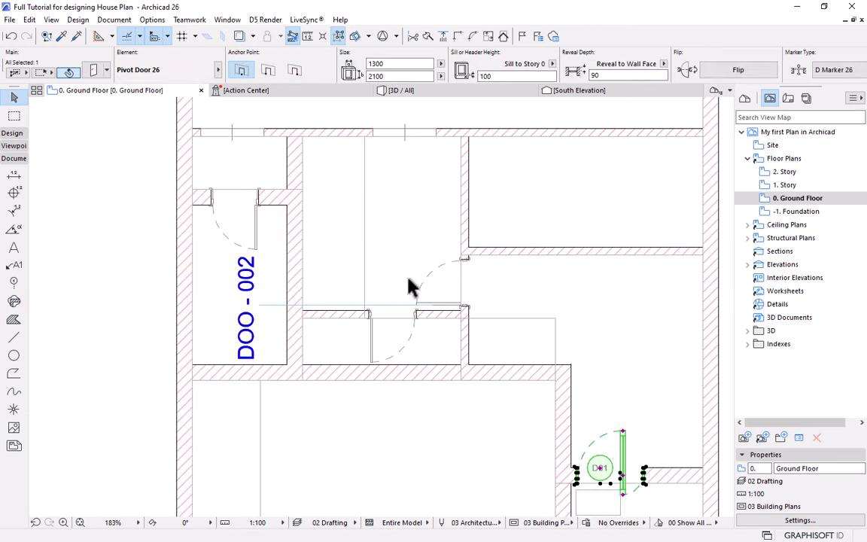
{"action": "left_click", "coordinate": [278, 308]}
{"action": "scroll", "coordinate": [261, 345], "scroll_direction": "up", "scroll_amount": 3}
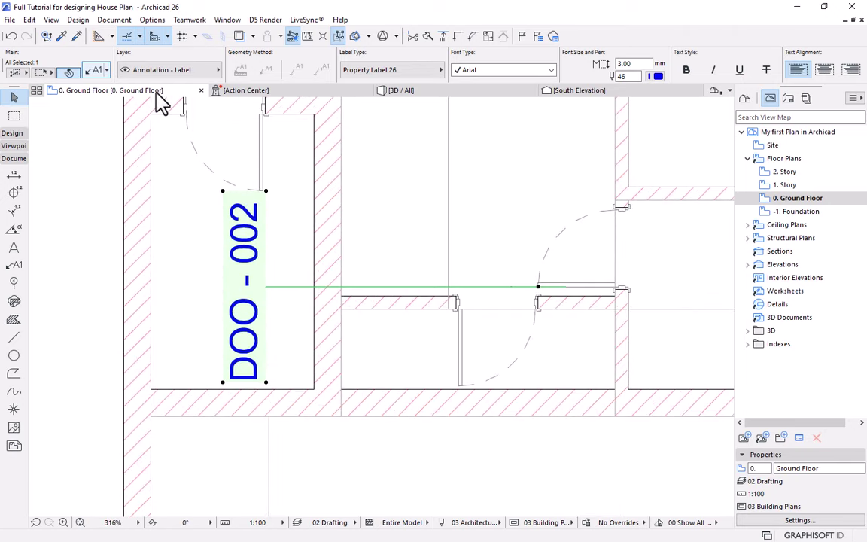
Open the selected door label's settings and turn on its pointer with the curved line shape.
{"action": "key", "text": "ctrl+t"}
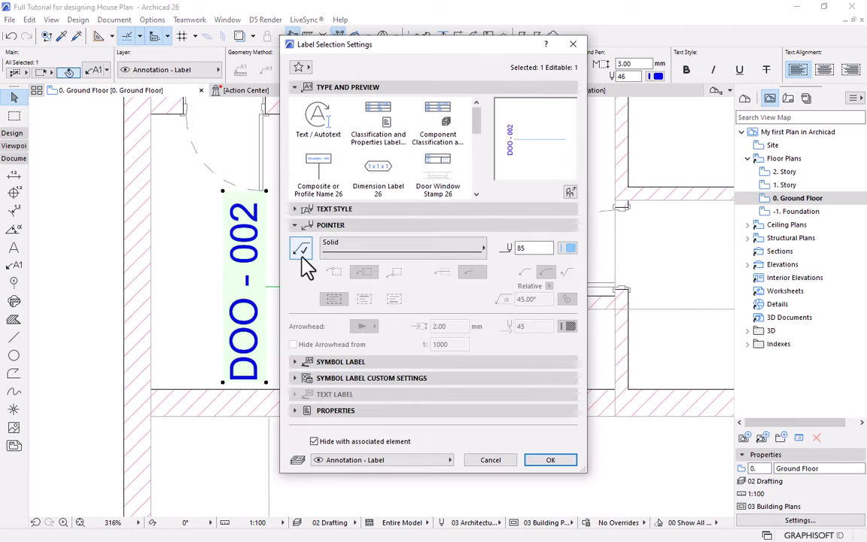
{"action": "left_click_drag", "start_coordinate": [438, 47], "coordinate": [724, 55]}
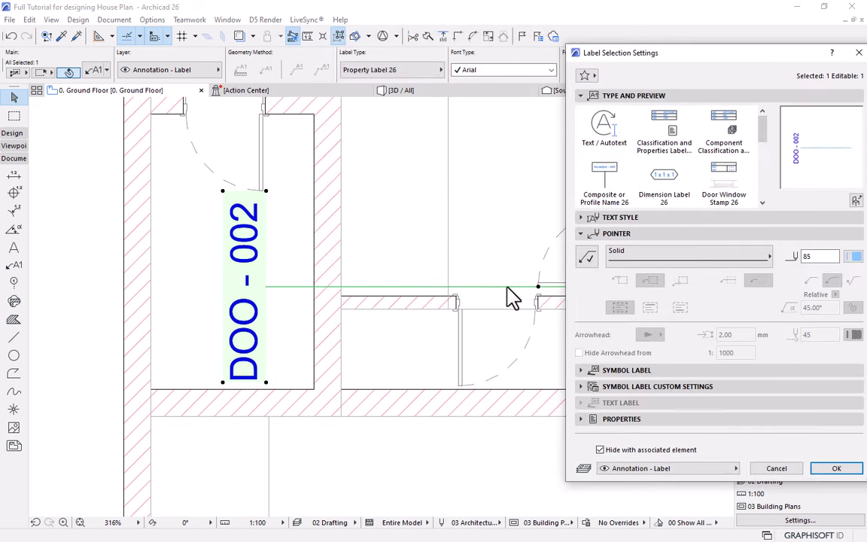
{"action": "left_click", "coordinate": [587, 258]}
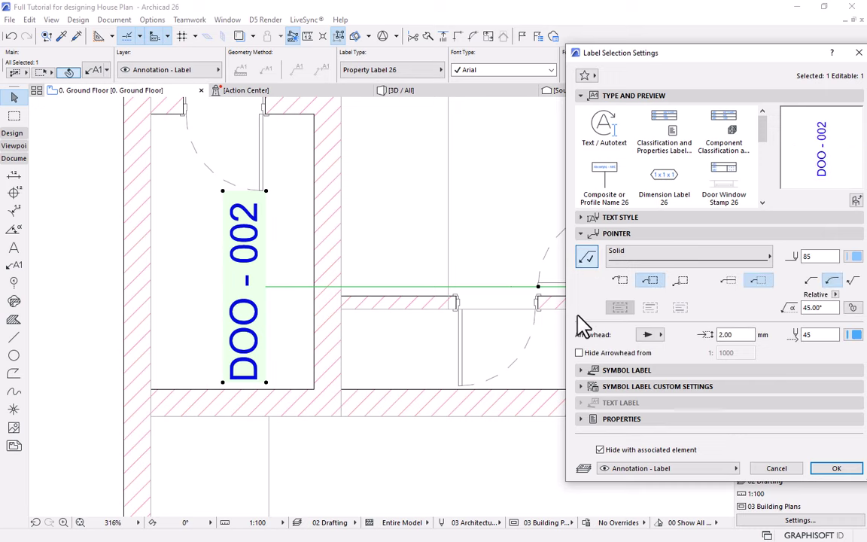
{"action": "left_click", "coordinate": [587, 264]}
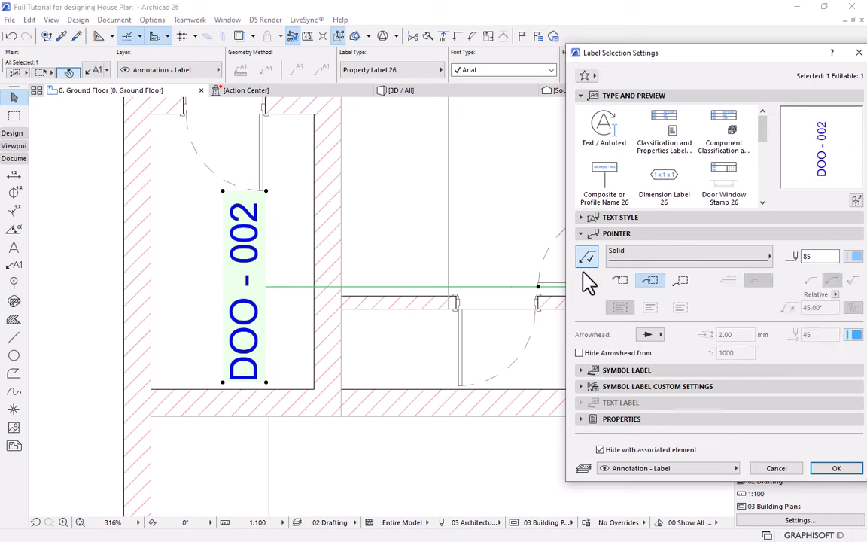
{"action": "left_click", "coordinate": [586, 258]}
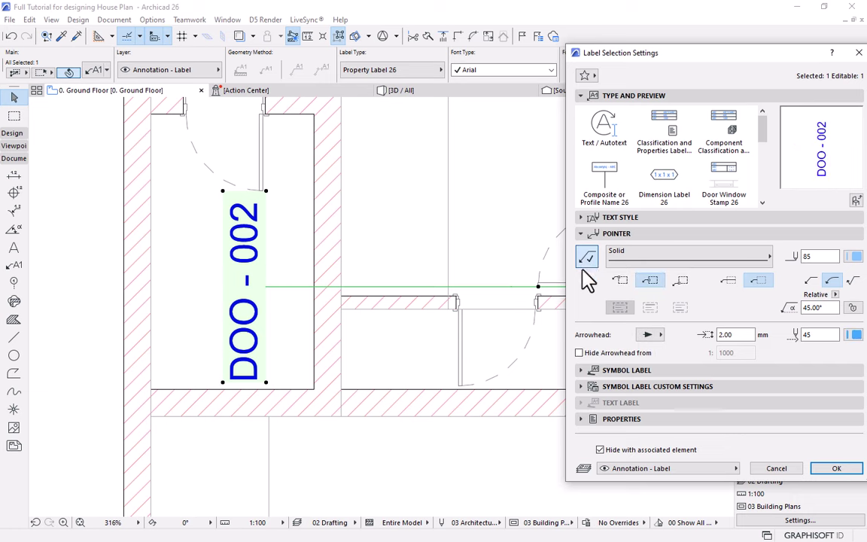
{"action": "left_click_drag", "start_coordinate": [742, 69], "coordinate": [617, 53]}
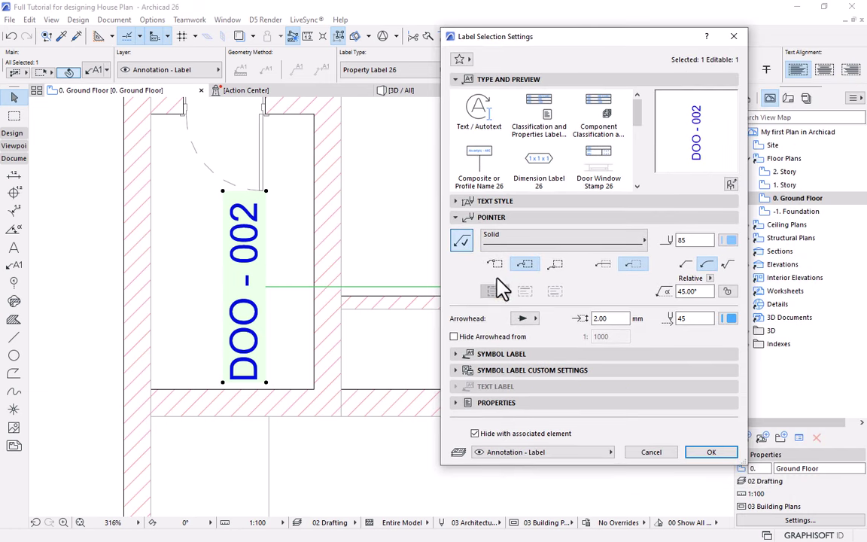
{"action": "left_click", "coordinate": [705, 267]}
Try Name as the first content line of the door label, then set that line back to ID.
{"action": "left_click", "coordinate": [457, 354]}
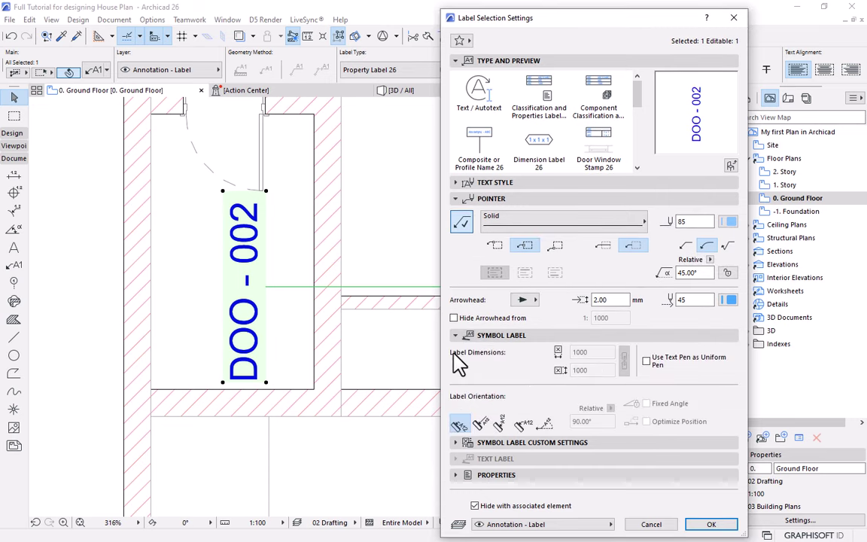
{"action": "left_click", "coordinate": [461, 444]}
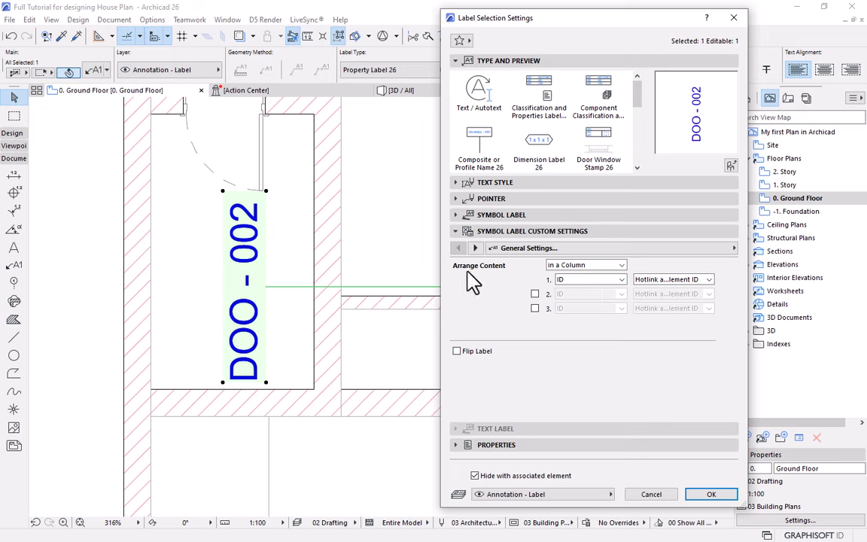
{"action": "left_click", "coordinate": [579, 281]}
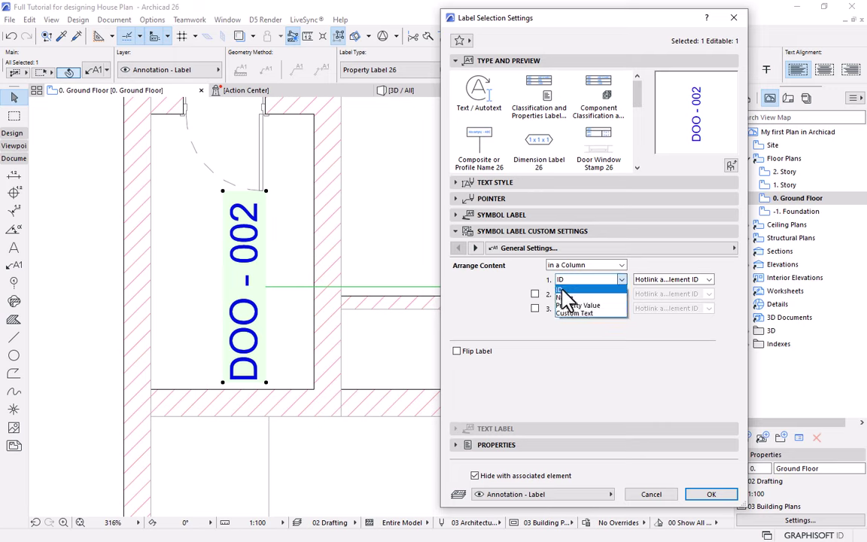
{"action": "left_click", "coordinate": [562, 290]}
{"action": "left_click", "coordinate": [587, 279]}
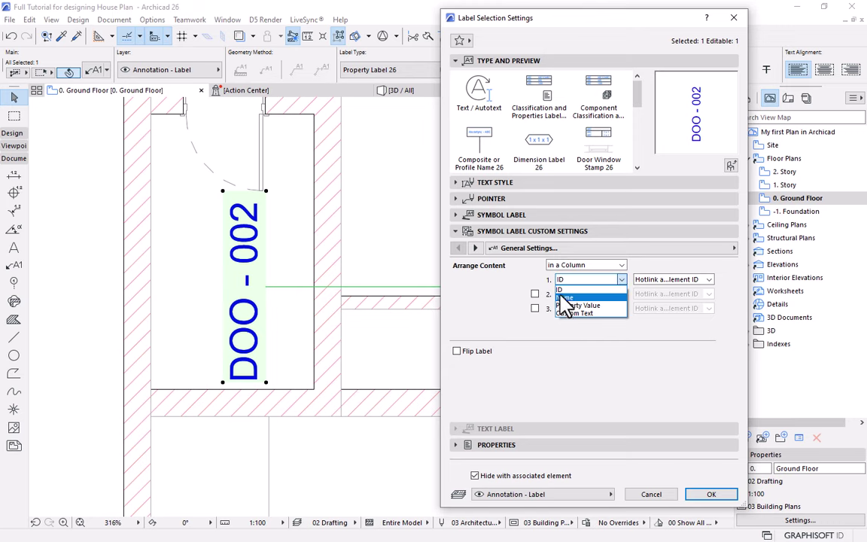
{"action": "left_click", "coordinate": [567, 298]}
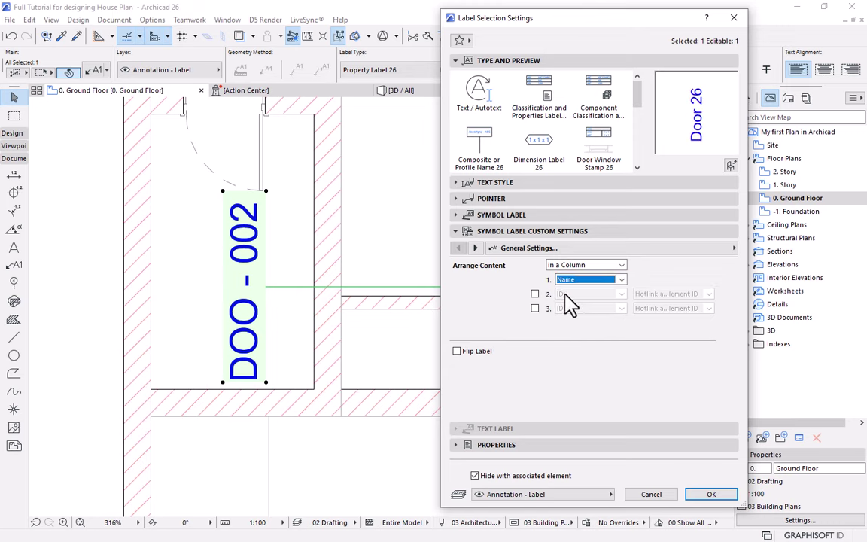
{"action": "left_click", "coordinate": [619, 282]}
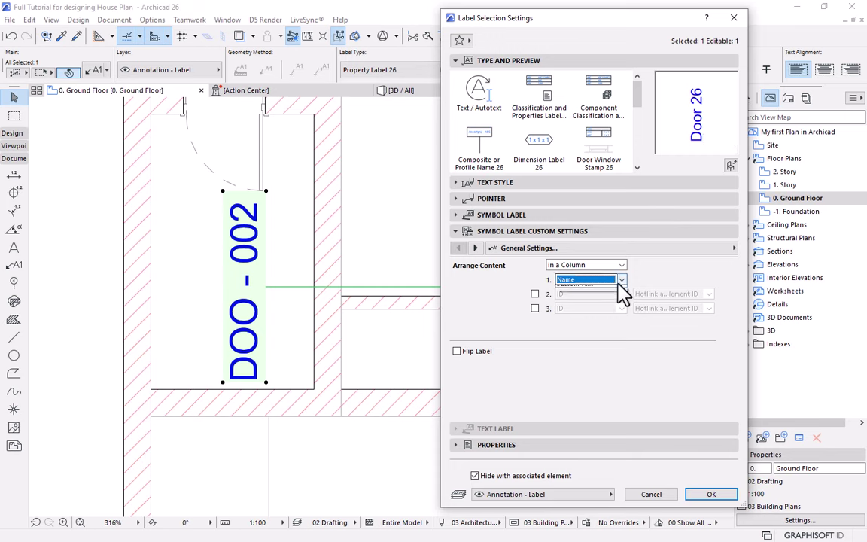
{"action": "left_click", "coordinate": [561, 294]}
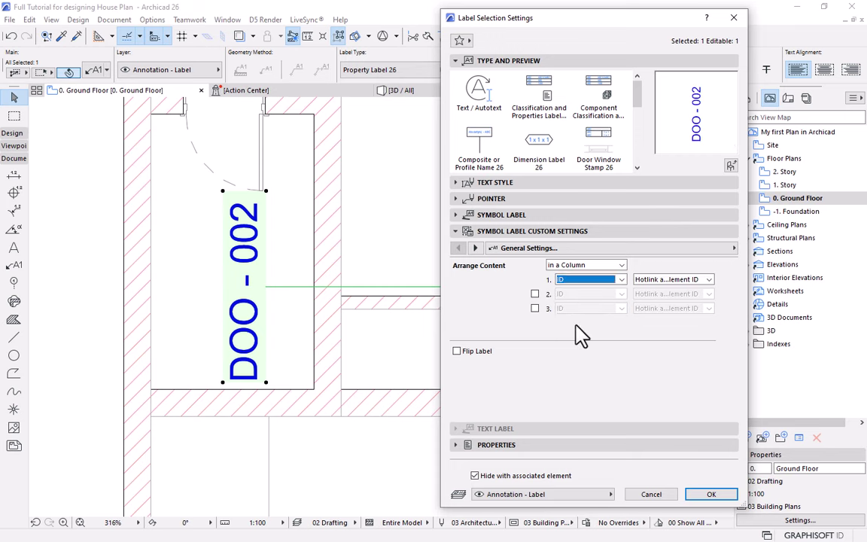
Enable a text frame for the door label and set its frame shape to Hexagon.
{"action": "left_click", "coordinate": [475, 247]}
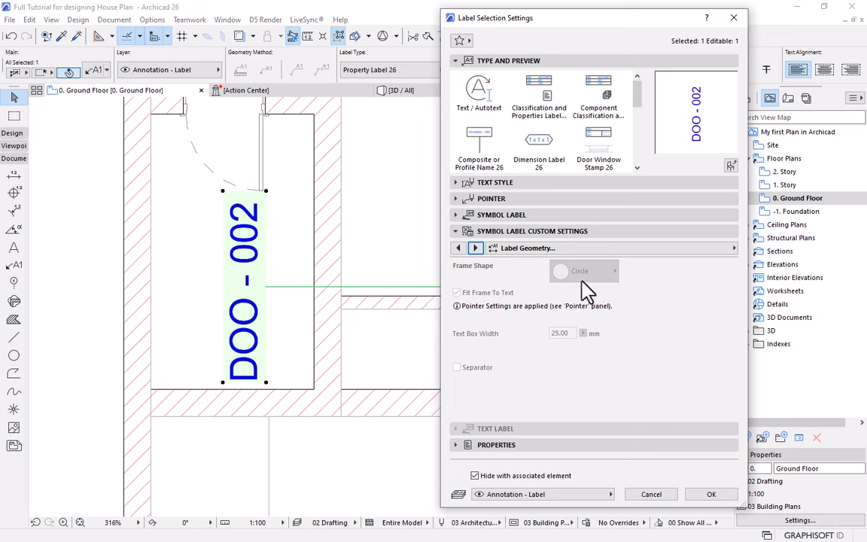
{"action": "left_click", "coordinate": [458, 186]}
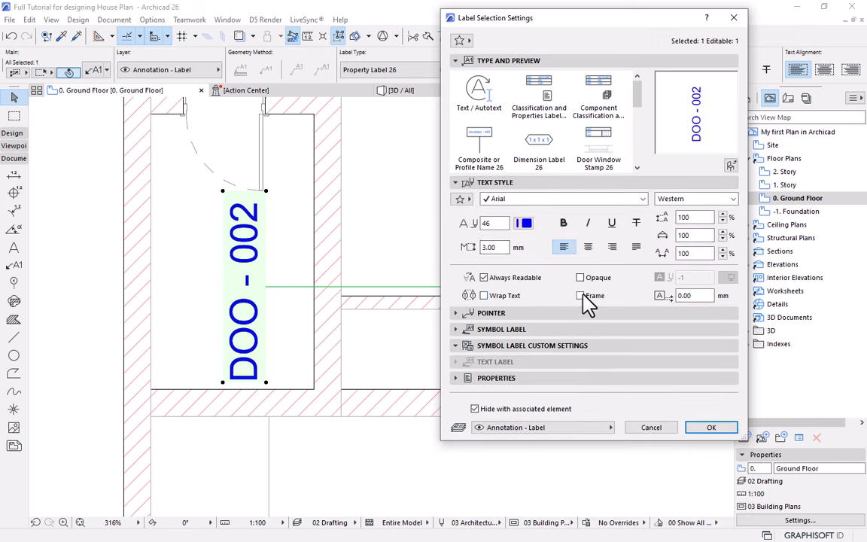
{"action": "left_click", "coordinate": [581, 295]}
{"action": "left_click", "coordinate": [460, 346]}
{"action": "left_click", "coordinate": [576, 271]}
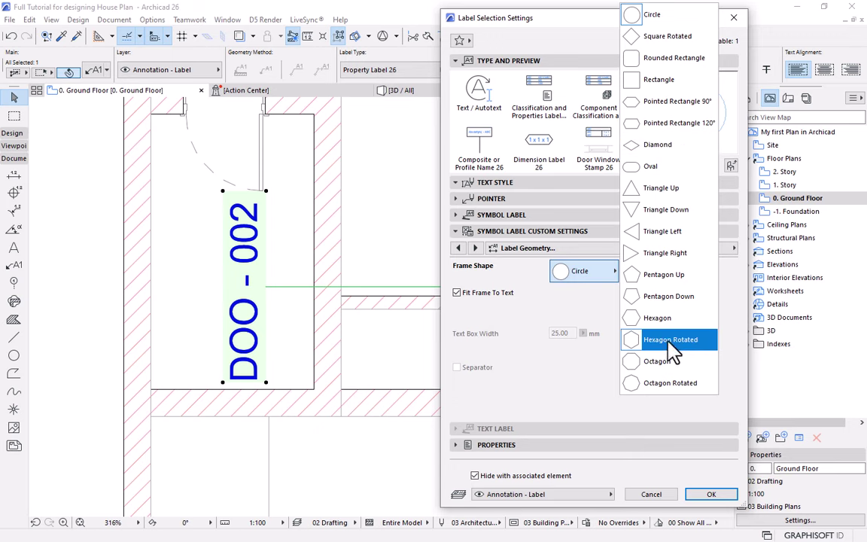
{"action": "left_click", "coordinate": [637, 317]}
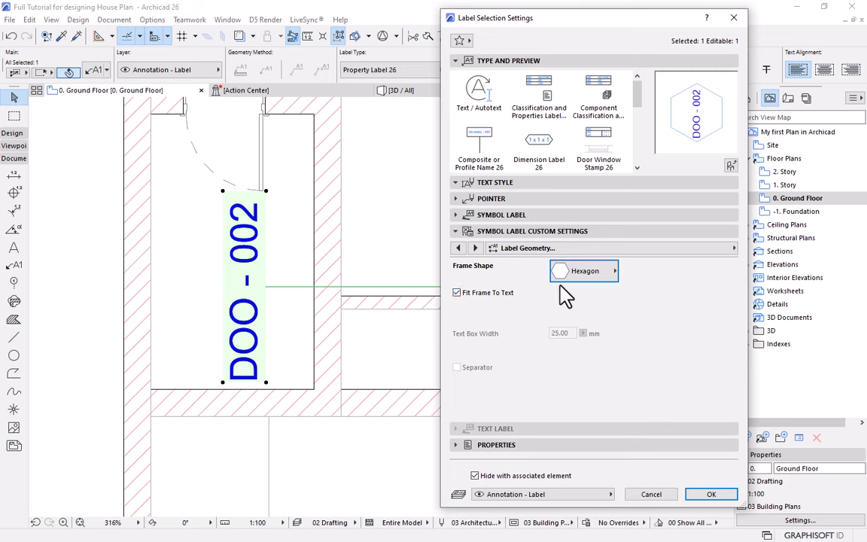
Browse the label's information and general settings, and change its text colour to grey pen 2.
{"action": "left_click", "coordinate": [475, 248]}
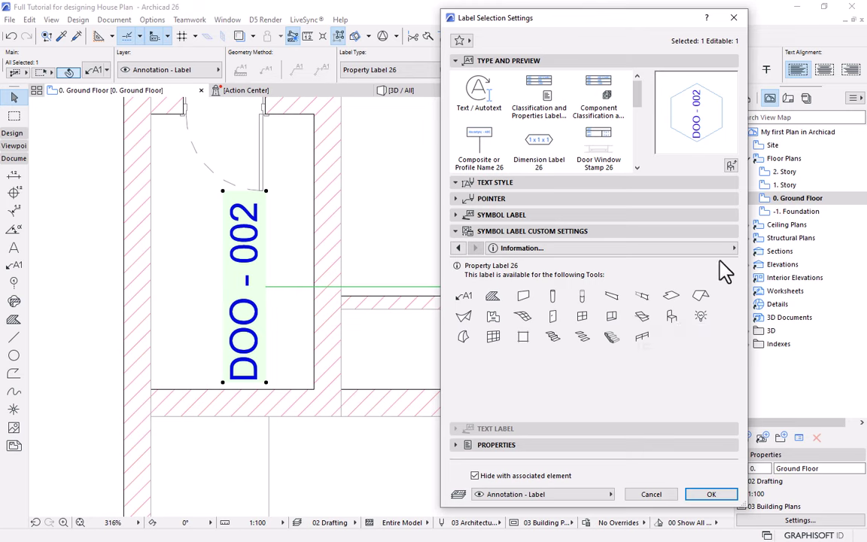
{"action": "left_click", "coordinate": [649, 248]}
{"action": "left_click", "coordinate": [791, 249]}
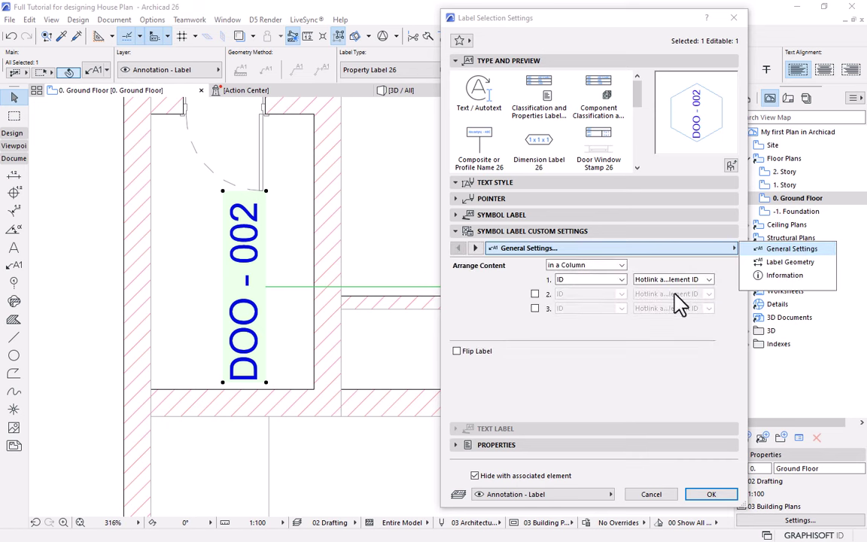
{"action": "left_click", "coordinate": [463, 186]}
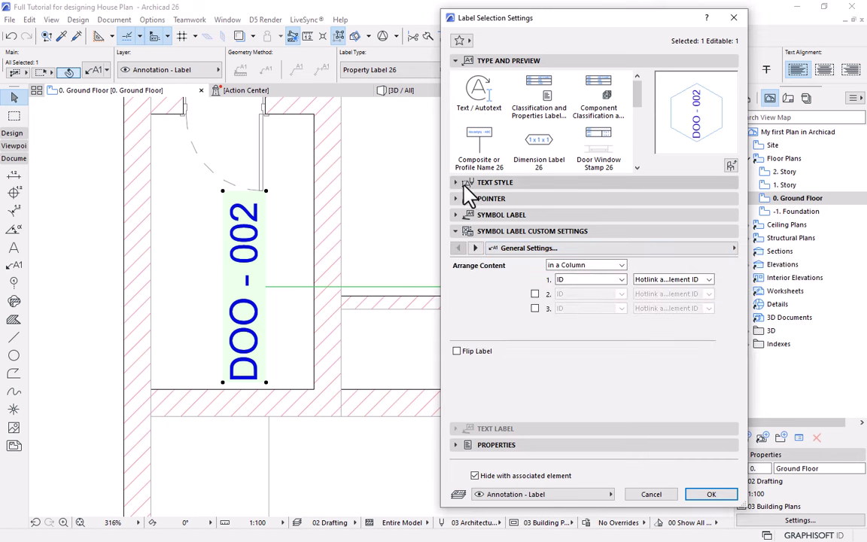
{"action": "left_click", "coordinate": [468, 187]}
{"action": "left_click", "coordinate": [524, 224]}
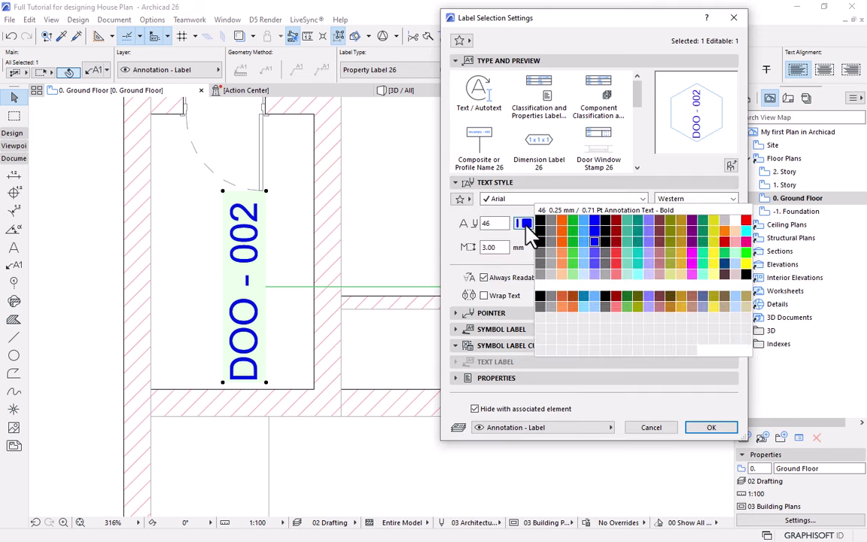
{"action": "left_click", "coordinate": [554, 231]}
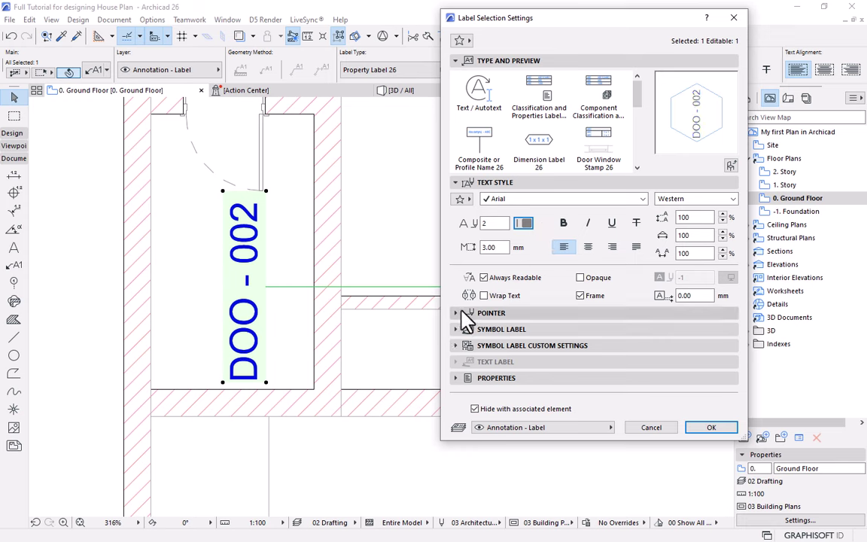
Set both the pointer line and the arrowhead of the door label to grey pen 2, keeping the pointer on.
{"action": "left_click", "coordinate": [461, 314]}
{"action": "left_click", "coordinate": [726, 222]}
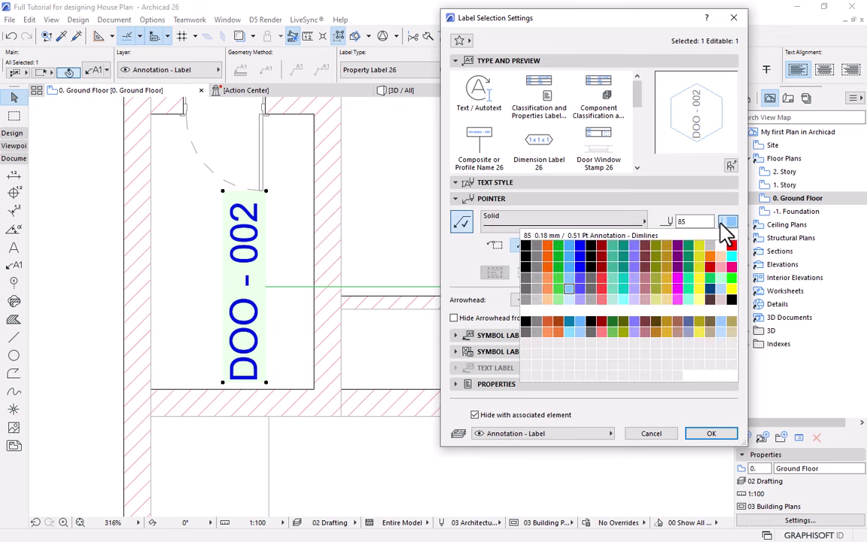
{"action": "left_click", "coordinate": [539, 247]}
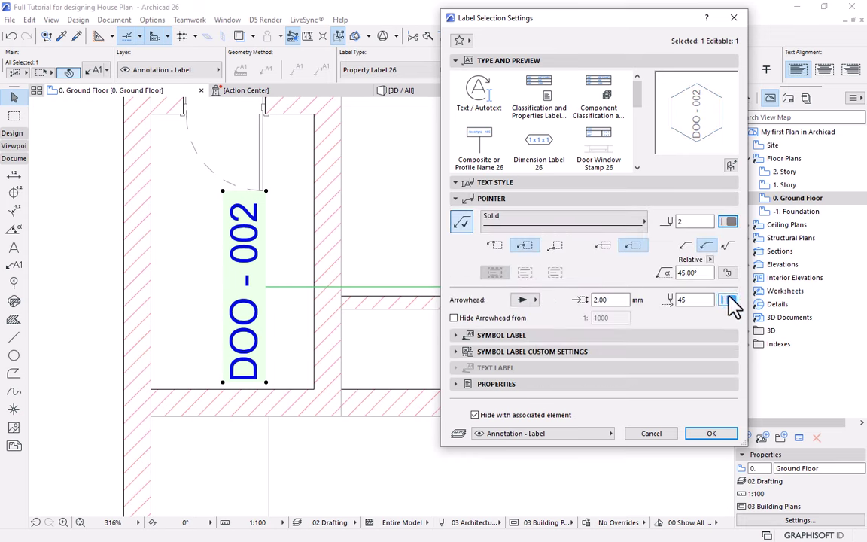
{"action": "left_click", "coordinate": [460, 224]}
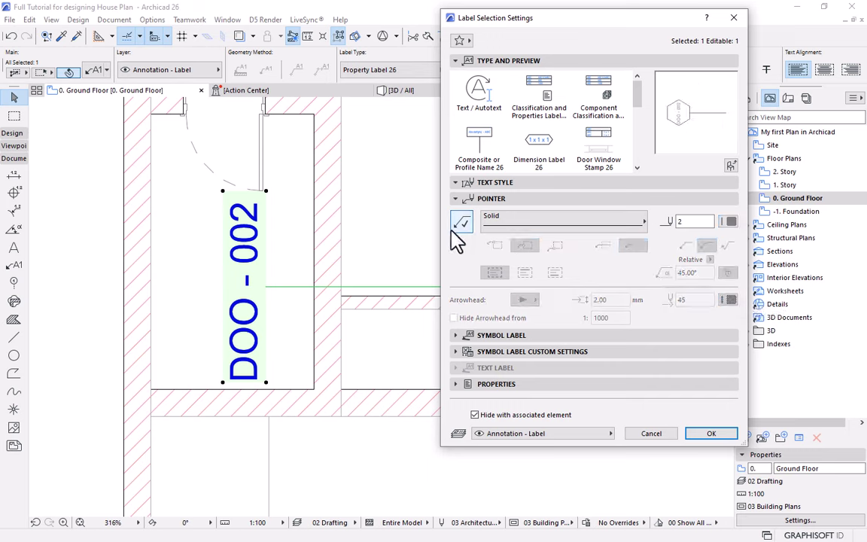
{"action": "left_click", "coordinate": [461, 223]}
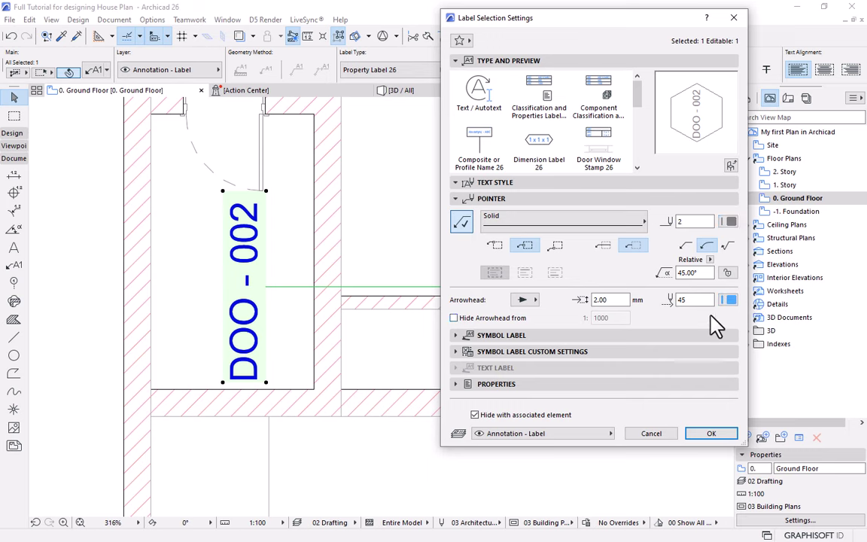
{"action": "left_click", "coordinate": [729, 300]}
{"action": "left_click", "coordinate": [537, 325]}
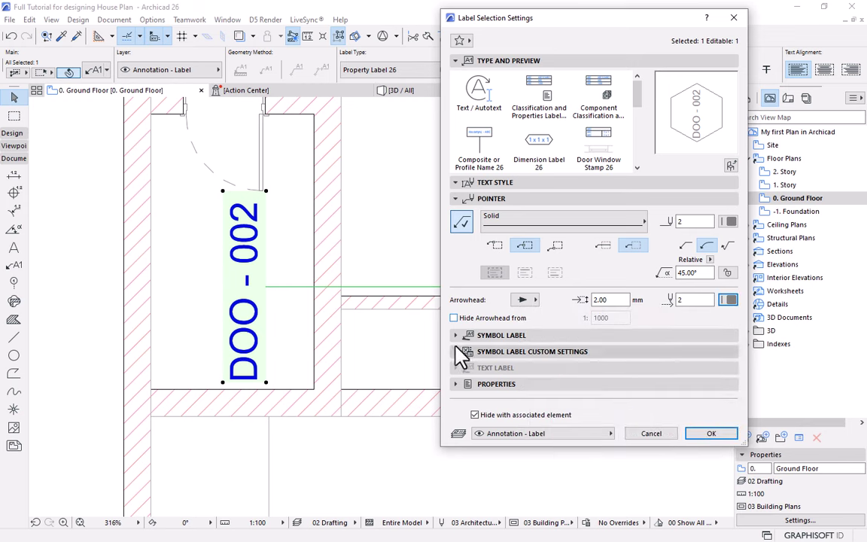
Review the label's content and hexagon frame settings, and apply all changes to the door label on the plan.
{"action": "left_click", "coordinate": [461, 352]}
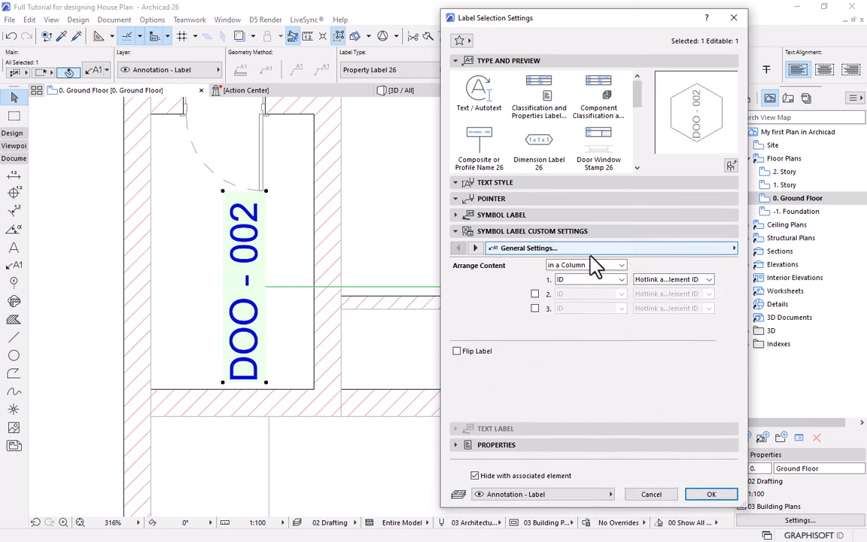
{"action": "left_click", "coordinate": [476, 248]}
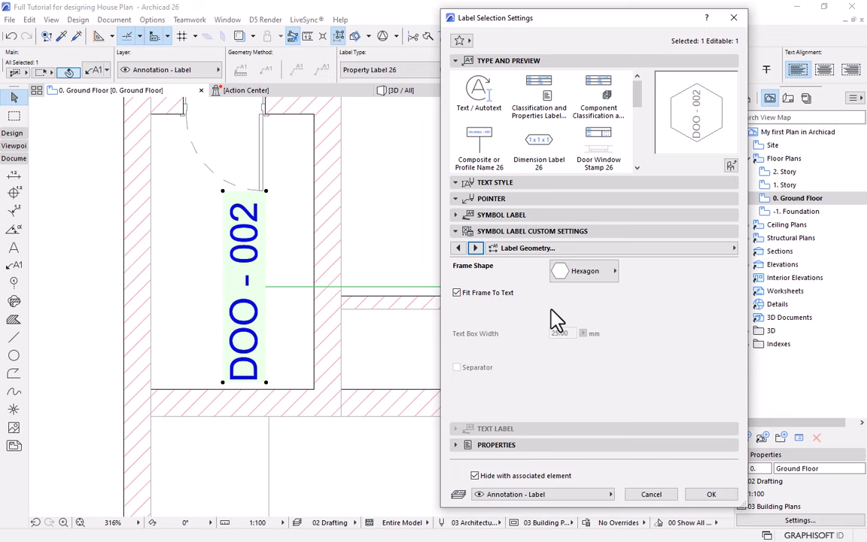
{"action": "left_click", "coordinate": [712, 494]}
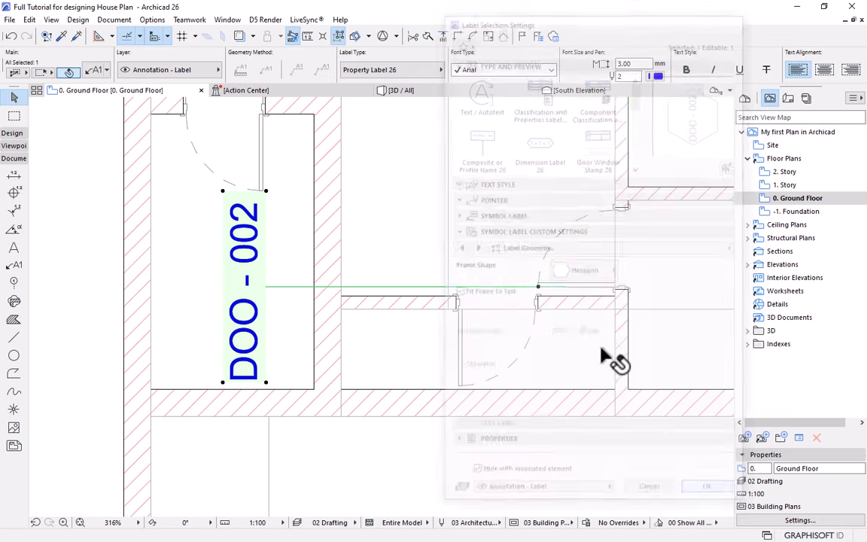
{"action": "scroll", "coordinate": [489, 403], "scroll_direction": "down", "scroll_amount": 3}
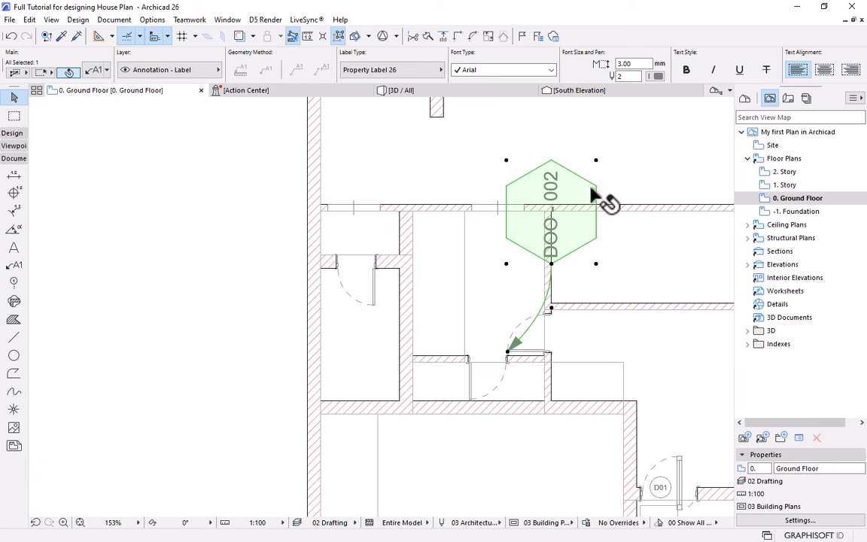
{"action": "scroll", "coordinate": [604, 226], "scroll_direction": "up", "scroll_amount": 1}
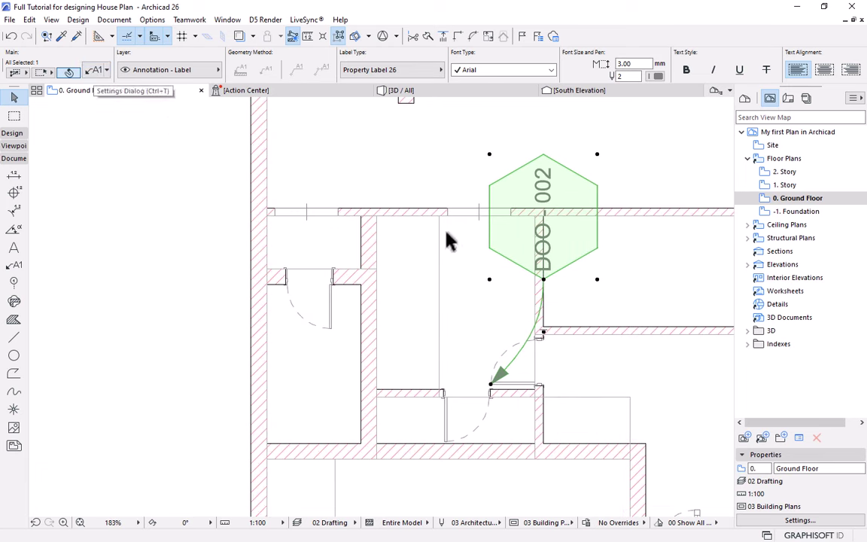
Turn off the pointer of the selected door label and apply the change.
{"action": "left_click", "coordinate": [94, 71]}
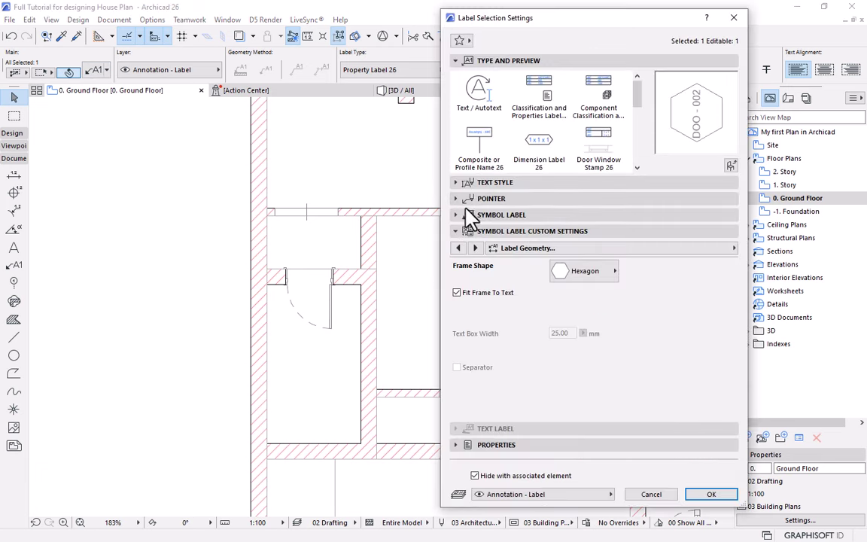
{"action": "left_click", "coordinate": [456, 198]}
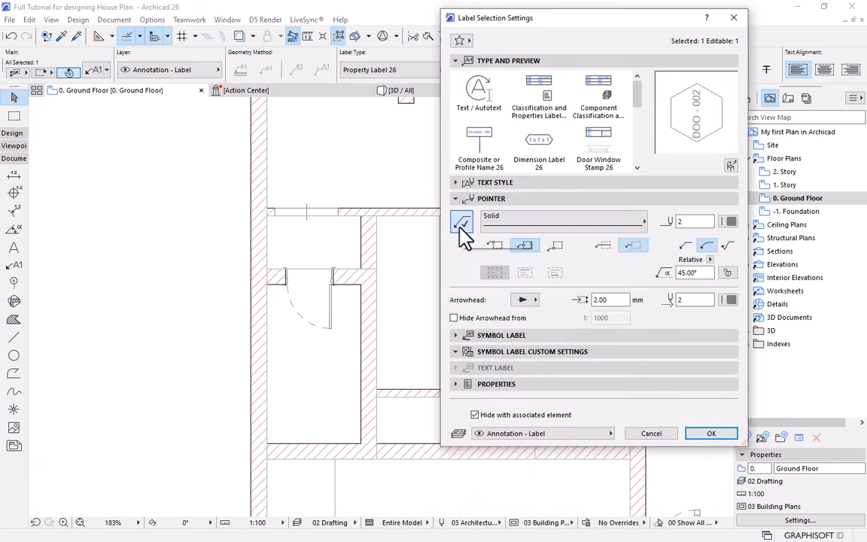
{"action": "left_click", "coordinate": [463, 225]}
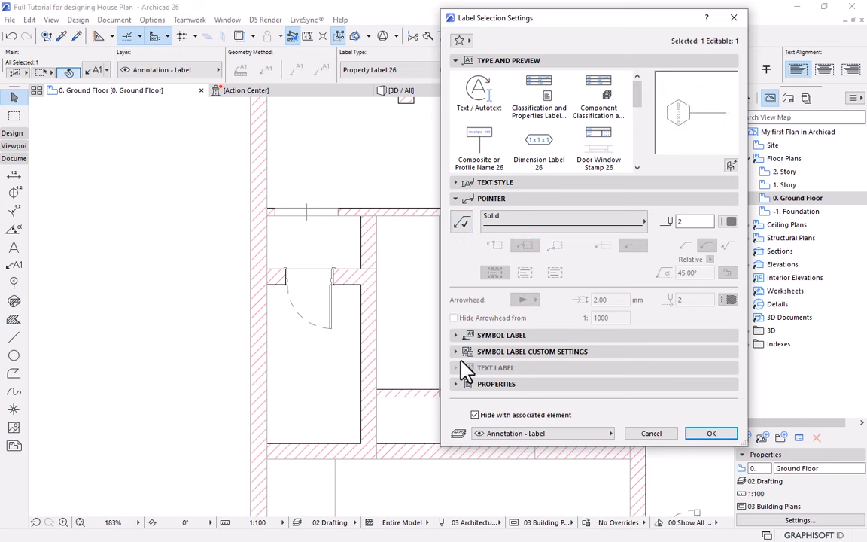
{"action": "left_click", "coordinate": [696, 435]}
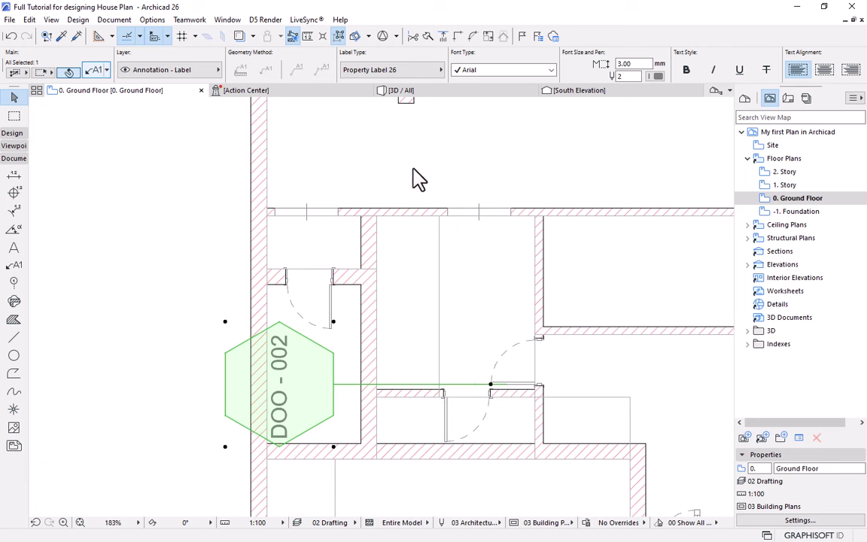
Disable the door label's leader line, set its frame distance to 0.01 mm, and apply the label geometry.
{"action": "key", "text": "ctrl+t"}
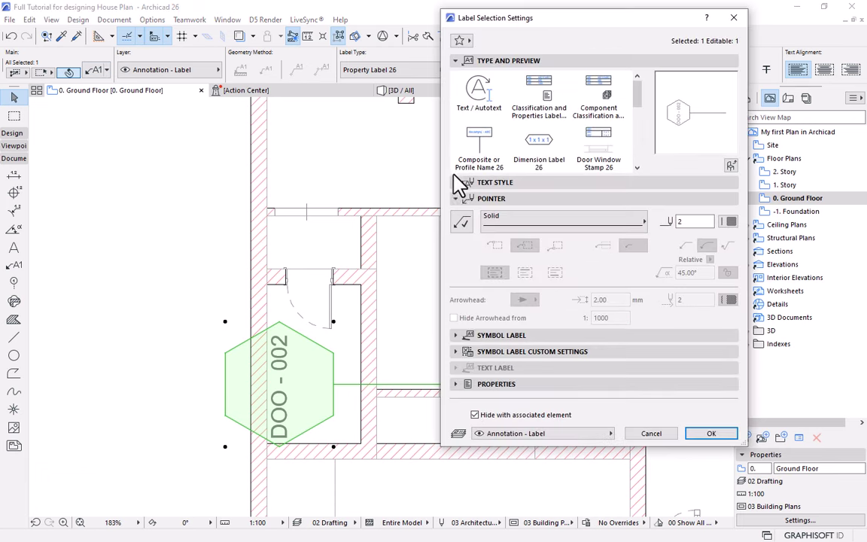
{"action": "left_click", "coordinate": [457, 352]}
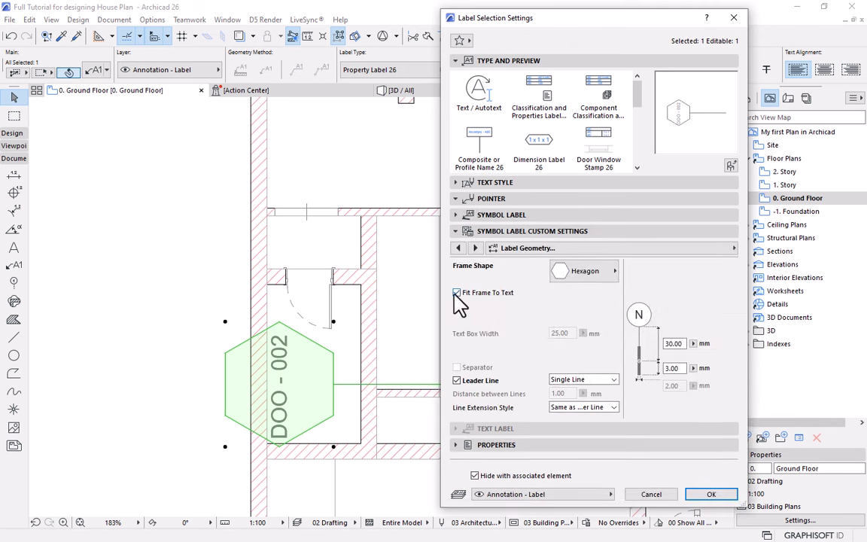
{"action": "left_click", "coordinate": [458, 248]}
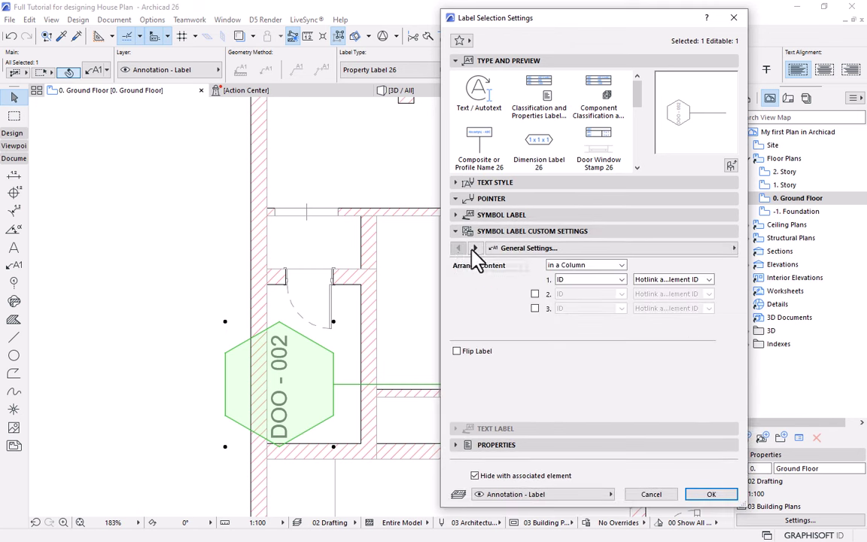
{"action": "left_click", "coordinate": [475, 247]}
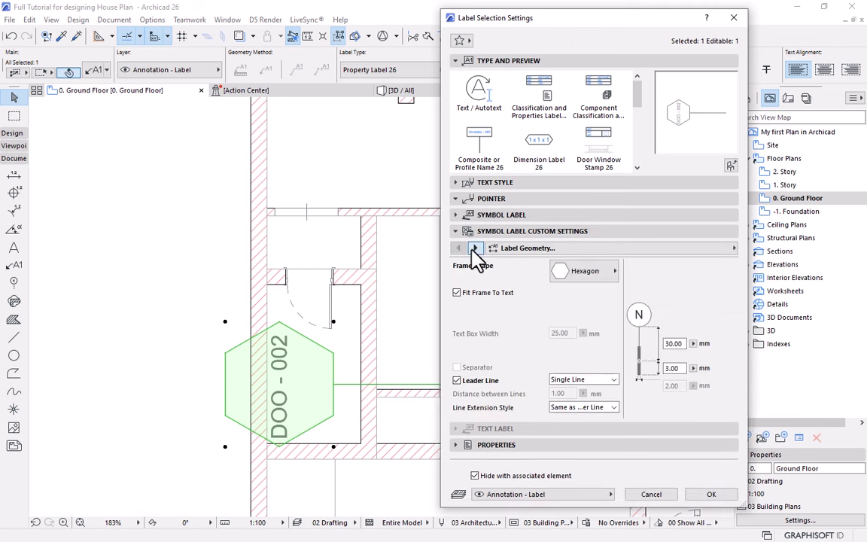
{"action": "left_click", "coordinate": [457, 380]}
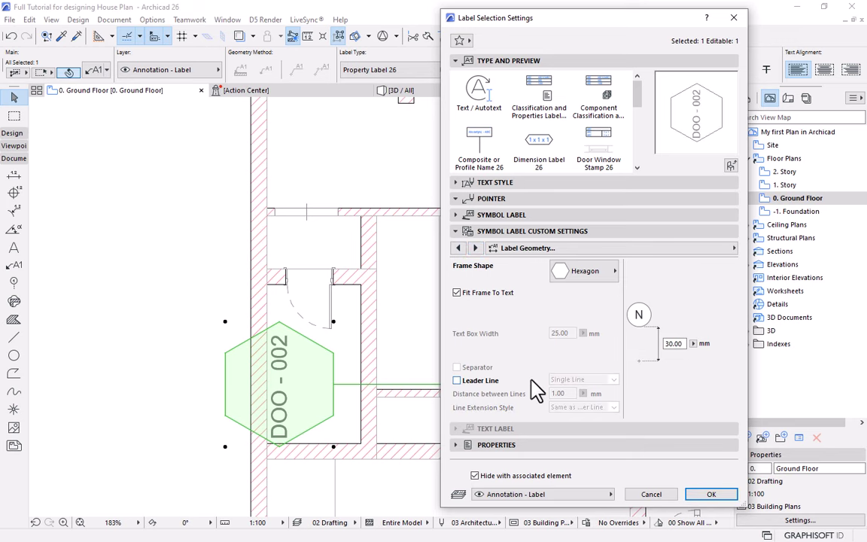
{"action": "double_click", "coordinate": [680, 343]}
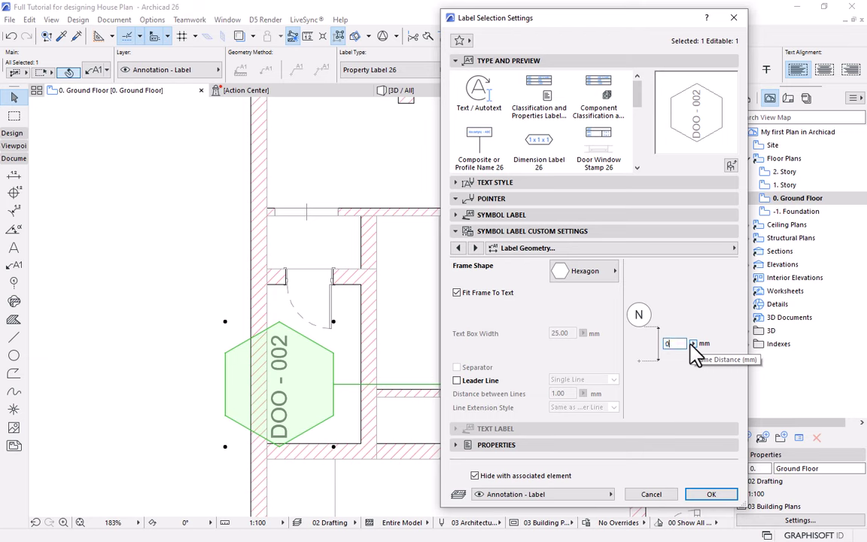
{"action": "type", "text": "0.01"}
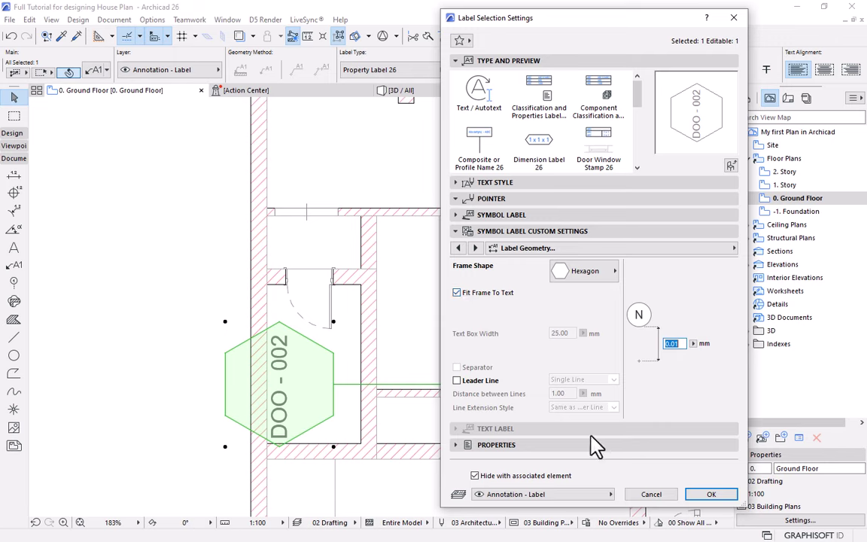
{"action": "left_click", "coordinate": [712, 494]}
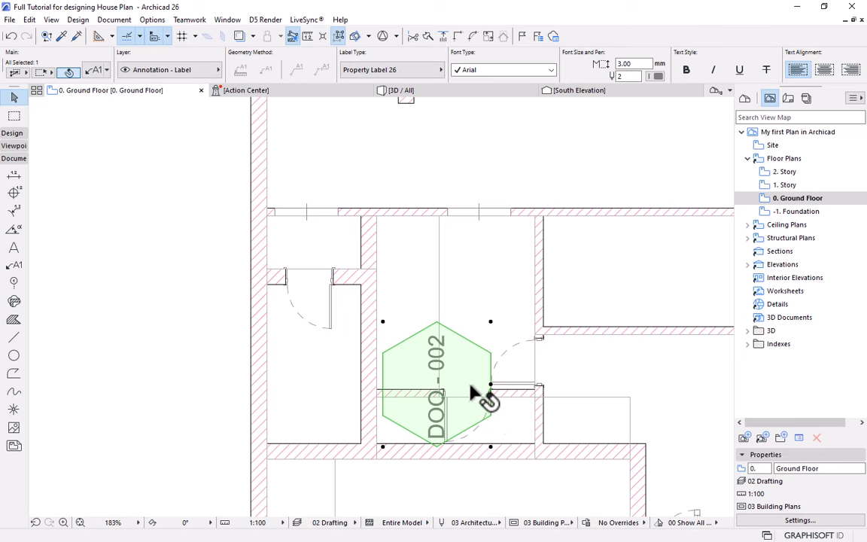
Compare the hexagon door label's size and placement with the circular marker on the entrance door of the ground floor plan.
{"action": "scroll", "coordinate": [470, 390], "scroll_direction": "down", "scroll_amount": 6}
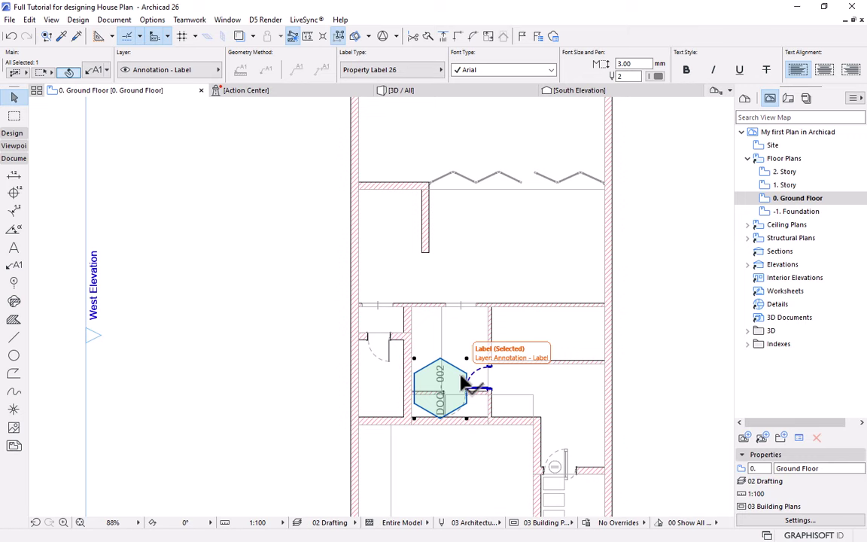
{"action": "scroll", "coordinate": [543, 449], "scroll_direction": "up", "scroll_amount": 5}
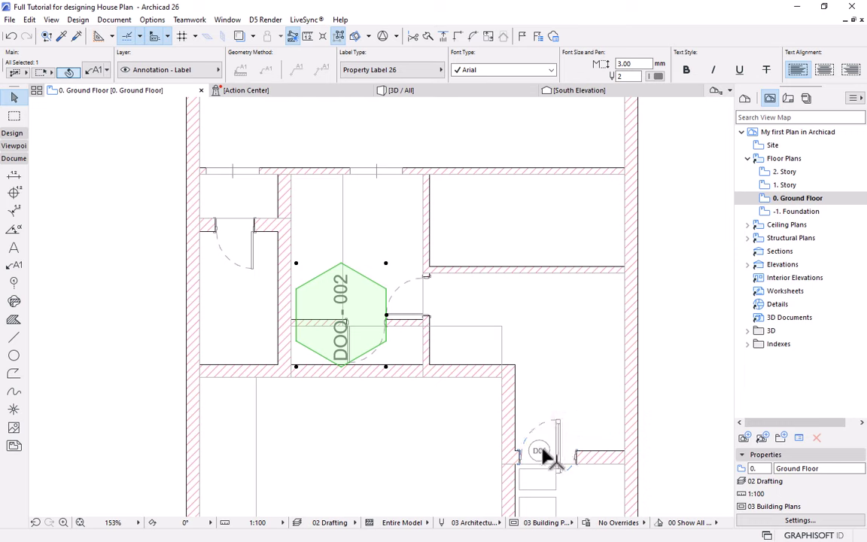
{"action": "scroll", "coordinate": [544, 452], "scroll_direction": "down", "scroll_amount": 1}
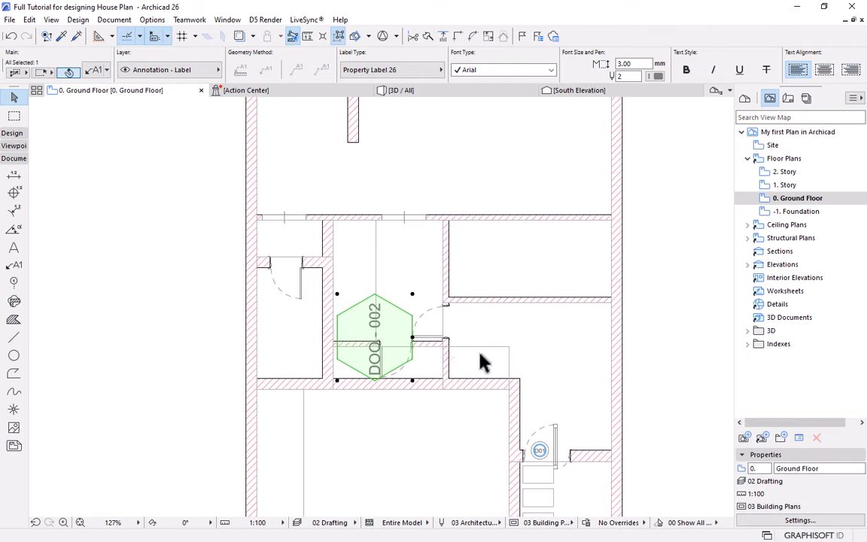
{"action": "scroll", "coordinate": [481, 363], "scroll_direction": "down", "scroll_amount": 5}
{"action": "scroll", "coordinate": [402, 226], "scroll_direction": "up", "scroll_amount": 1}
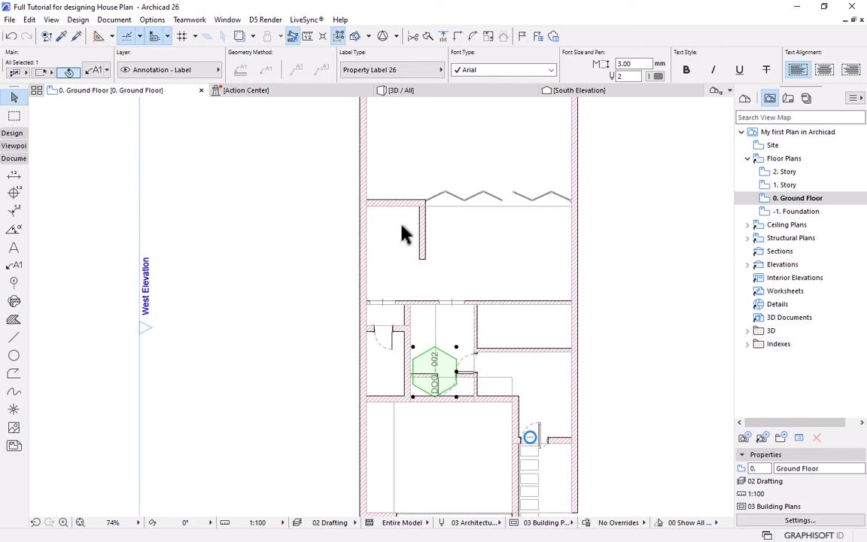
{"action": "scroll", "coordinate": [499, 369], "scroll_direction": "up", "scroll_amount": 2}
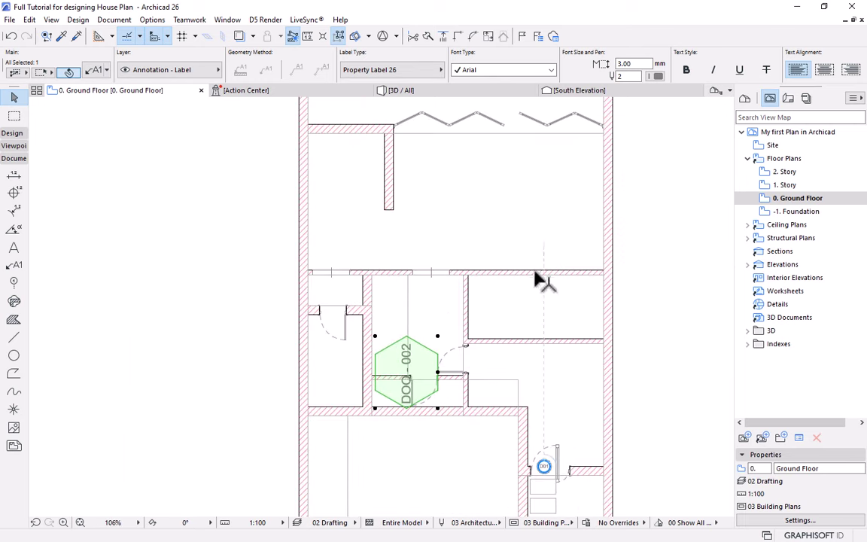
{"action": "scroll", "coordinate": [390, 378], "scroll_direction": "up", "scroll_amount": 2}
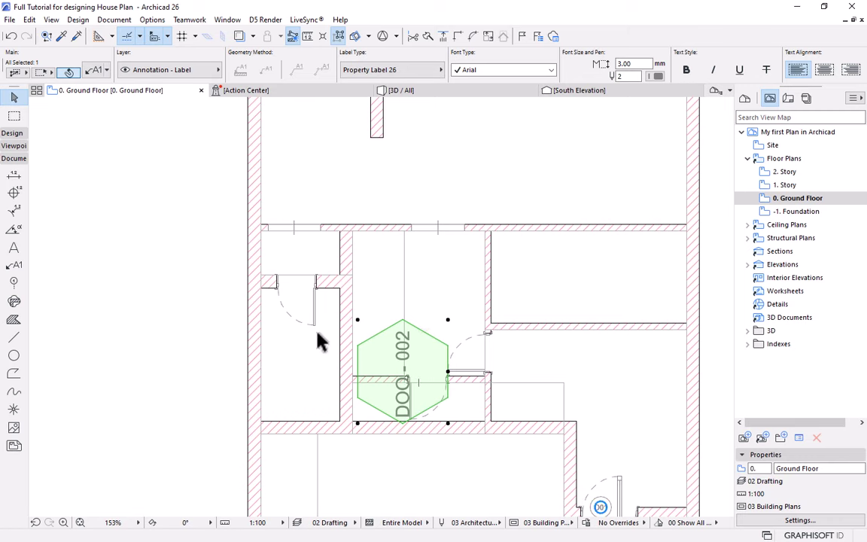
{"action": "scroll", "coordinate": [474, 334], "scroll_direction": "down", "scroll_amount": 3}
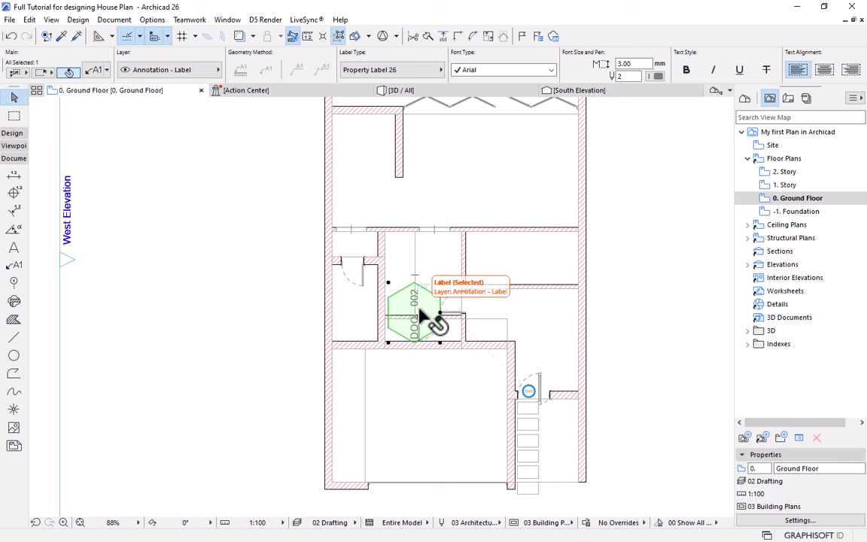
{"action": "scroll", "coordinate": [450, 309], "scroll_direction": "up", "scroll_amount": 2}
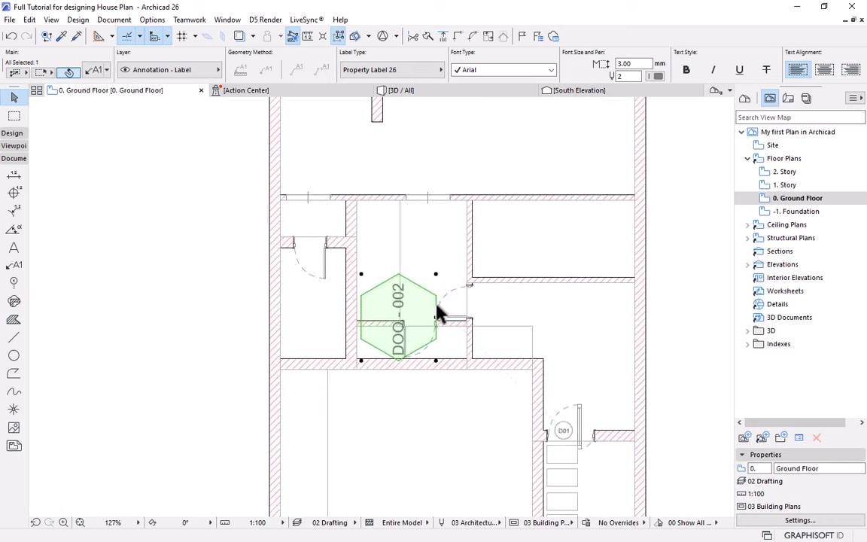
Pick up the hexagon door label's parameters as the default label settings and deselect the label.
{"action": "left_click", "coordinate": [61, 37]}
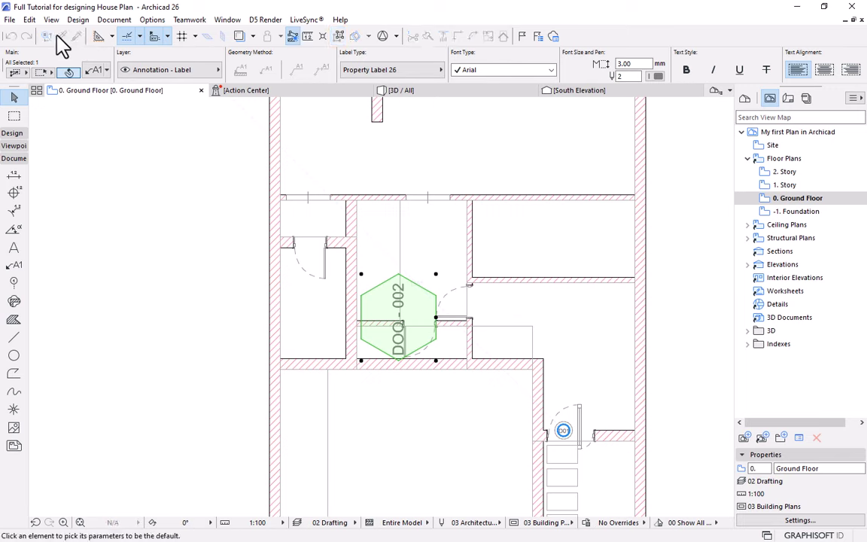
{"action": "left_click", "coordinate": [403, 304]}
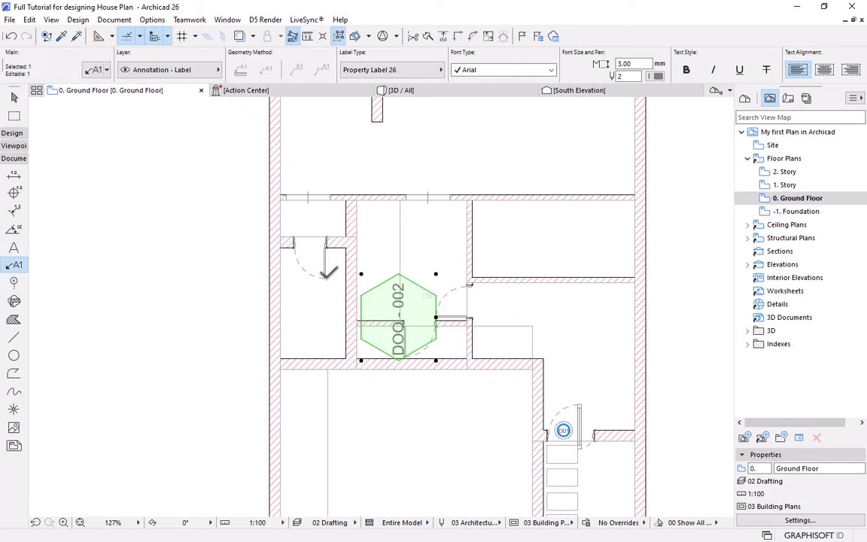
{"action": "scroll", "coordinate": [311, 288], "scroll_direction": "up", "scroll_amount": 2}
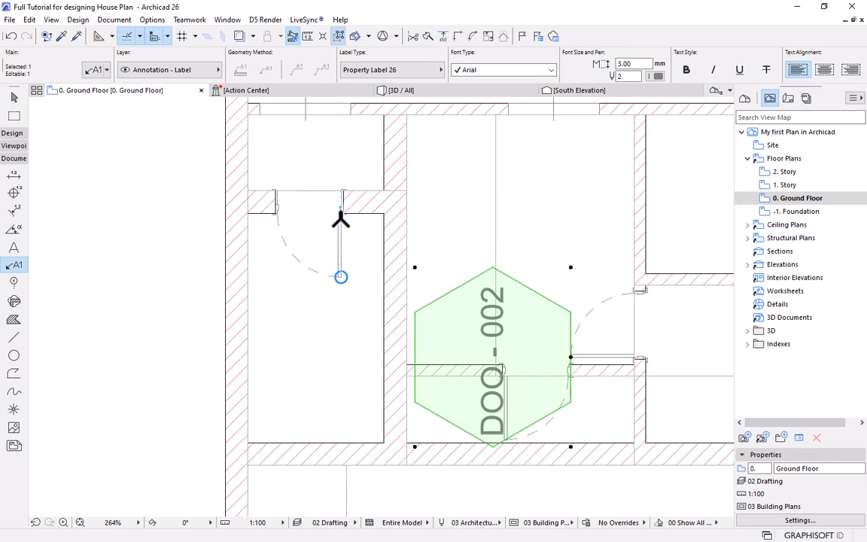
{"action": "key", "text": "Escape"}
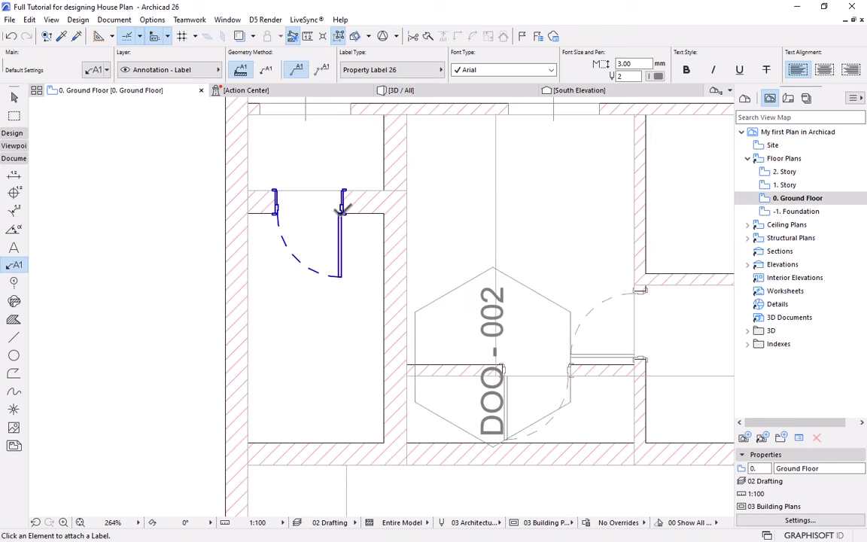
Try attaching individual hexagon labels to the small room's hinged door and the folding door, and undo both placements.
{"action": "left_click", "coordinate": [343, 210]}
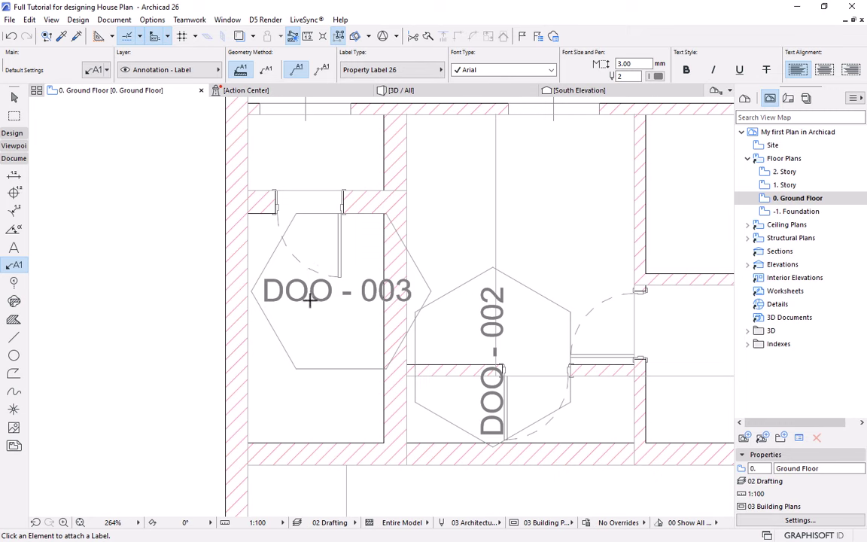
{"action": "scroll", "coordinate": [311, 299], "scroll_direction": "down", "scroll_amount": 2}
{"action": "scroll", "coordinate": [430, 256], "scroll_direction": "down", "scroll_amount": 2}
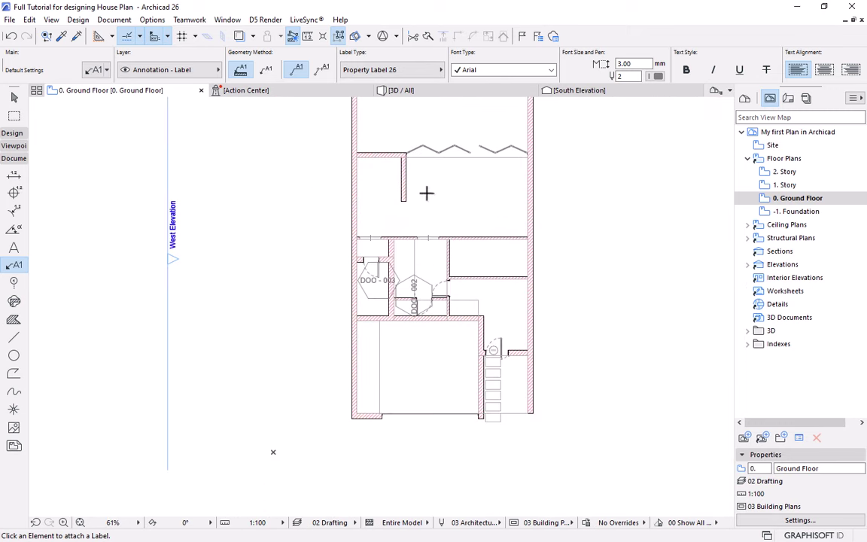
{"action": "left_click", "coordinate": [406, 151]}
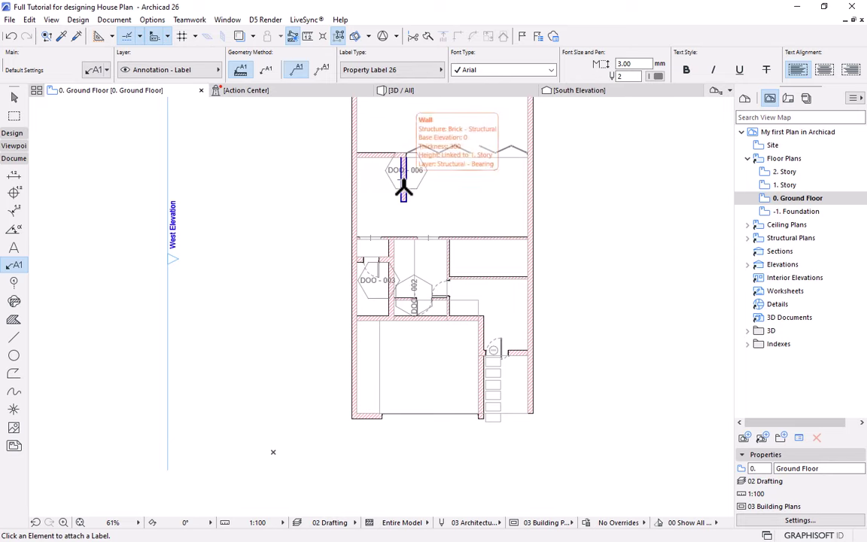
{"action": "key", "text": "ctrl+z"}
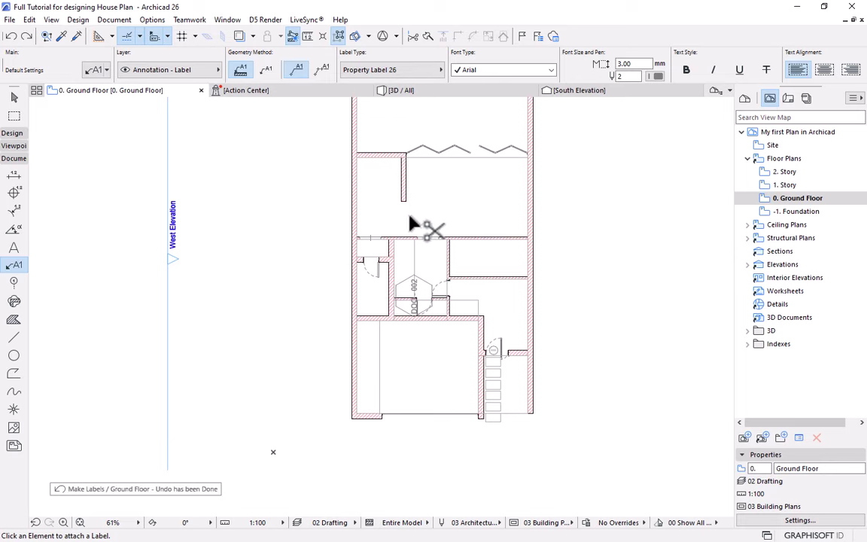
{"action": "scroll", "coordinate": [403, 232], "scroll_direction": "up", "scroll_amount": 2}
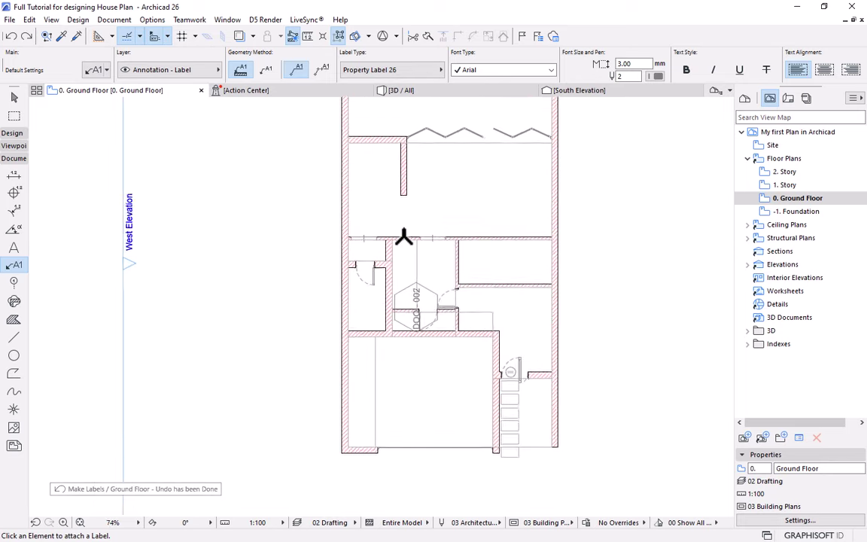
{"action": "key", "text": "Escape"}
Label the small room's hinged door and the folding door at once using Label Selected Elements.
{"action": "left_click", "coordinate": [371, 298]}
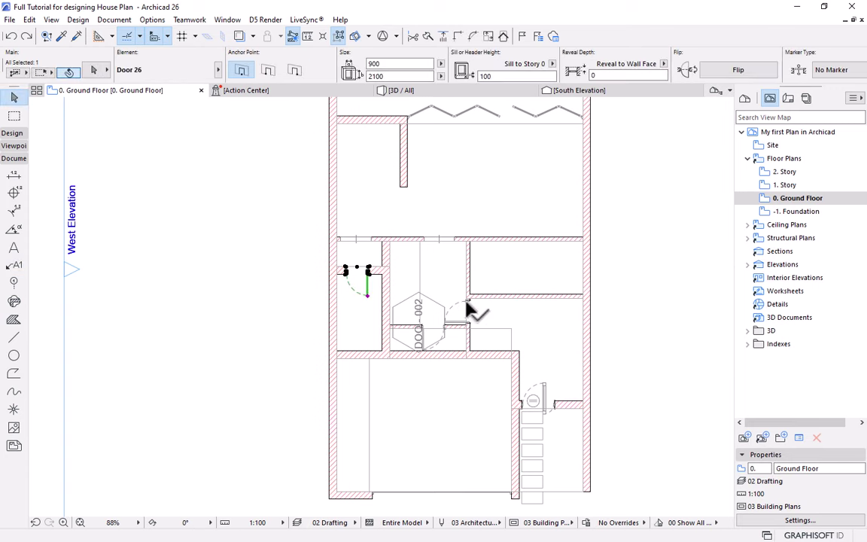
{"action": "left_click", "coordinate": [410, 122], "text": "shift"}
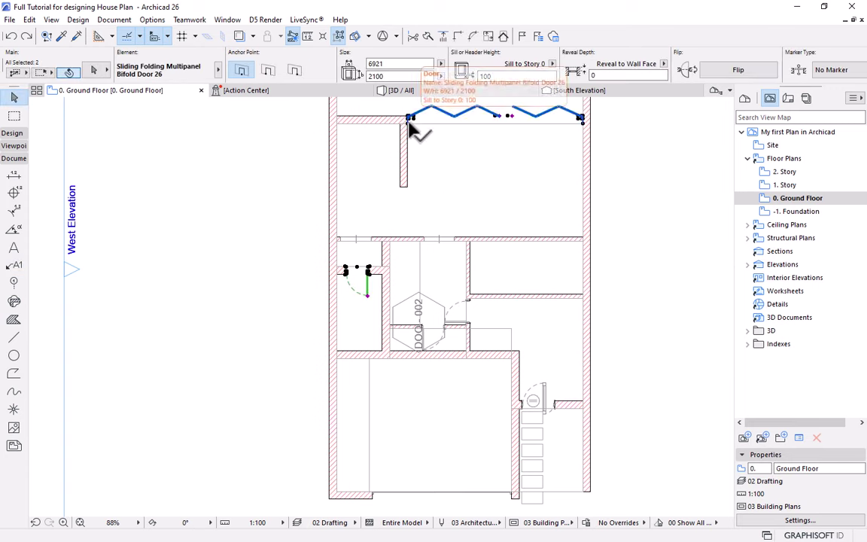
{"action": "scroll", "coordinate": [425, 237], "scroll_direction": "down", "scroll_amount": 1}
{"action": "middle_click_drag", "start_coordinate": [429, 241], "coordinate": [461, 261]}
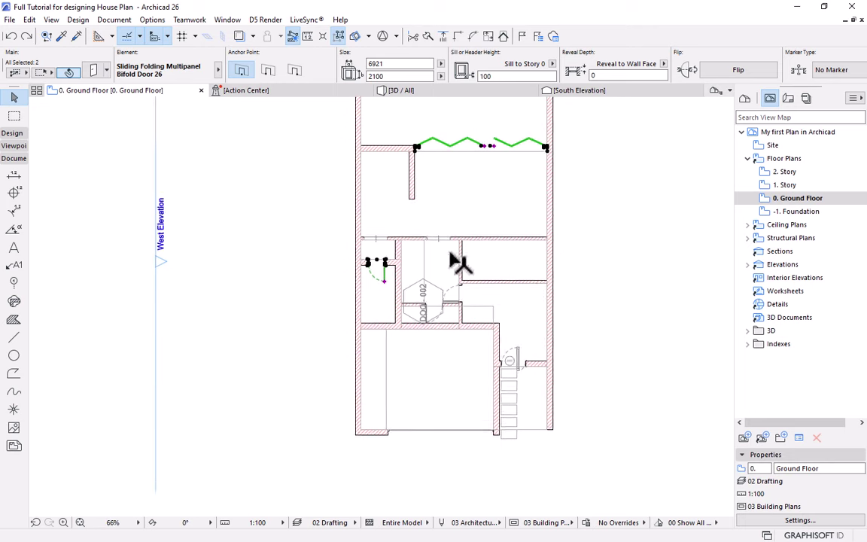
{"action": "scroll", "coordinate": [455, 286], "scroll_direction": "down", "scroll_amount": 2}
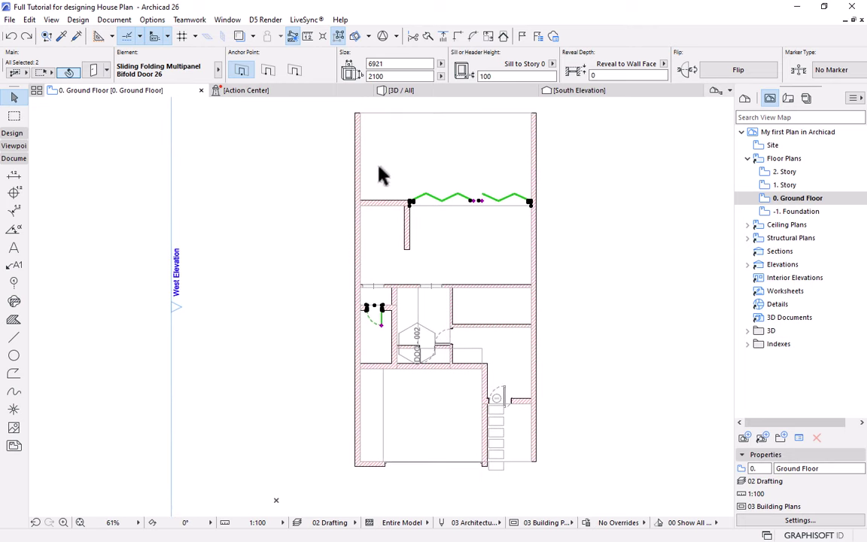
{"action": "left_click", "coordinate": [119, 22]}
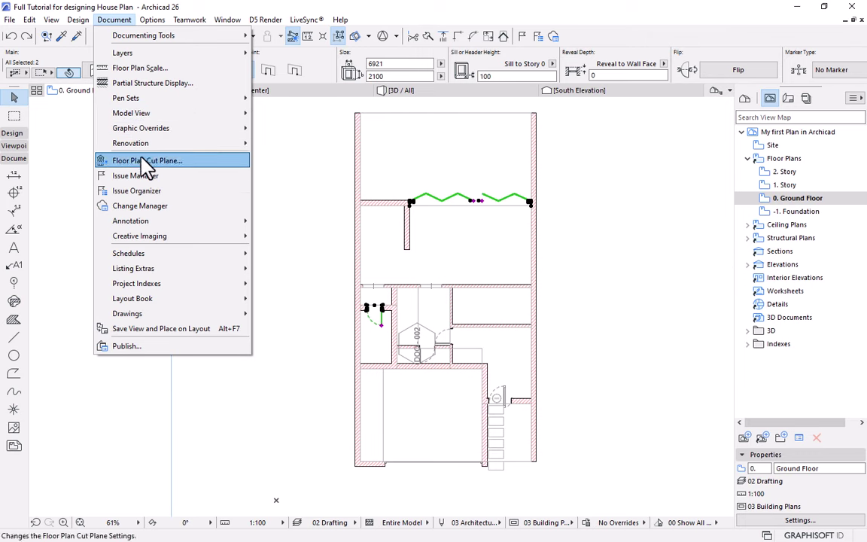
{"action": "mouse_move", "coordinate": [155, 223]}
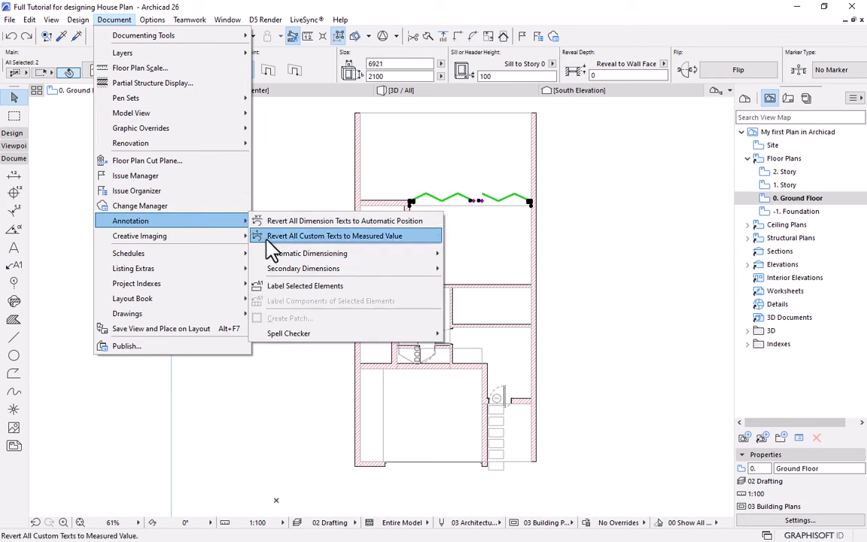
{"action": "left_click", "coordinate": [306, 286]}
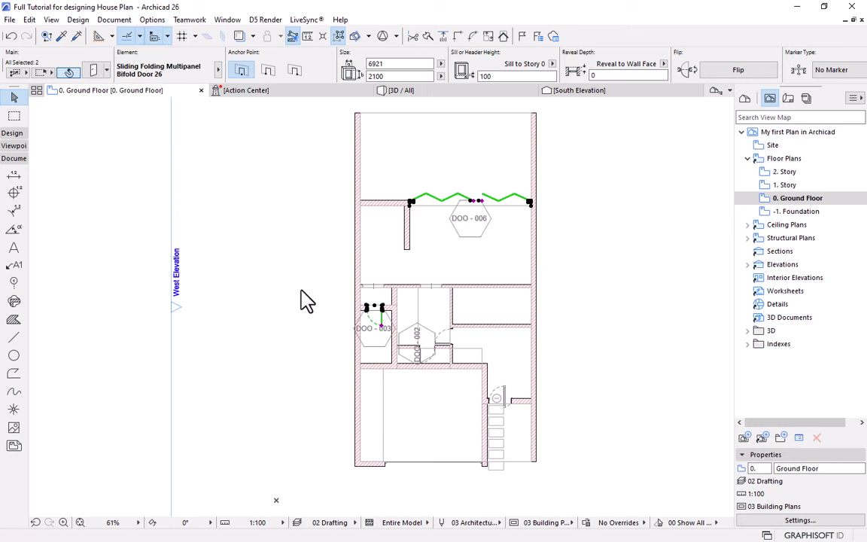
Examine the size and placement of the hexagon labels on the three labelled doors and leave nothing selected.
{"action": "scroll", "coordinate": [374, 303], "scroll_direction": "up", "scroll_amount": 3}
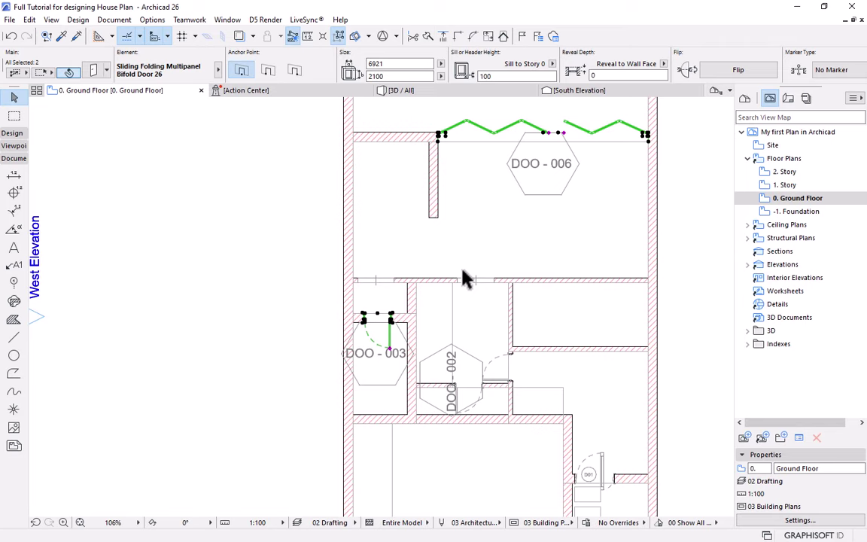
{"action": "scroll", "coordinate": [488, 265], "scroll_direction": "down", "scroll_amount": 2}
{"action": "middle_click_drag", "start_coordinate": [488, 265], "coordinate": [484, 210]}
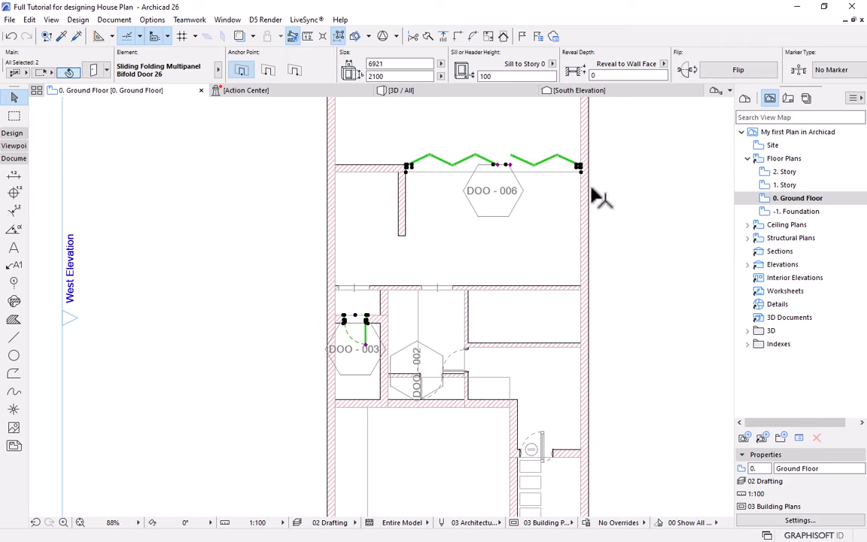
{"action": "scroll", "coordinate": [397, 350], "scroll_direction": "up", "scroll_amount": 2}
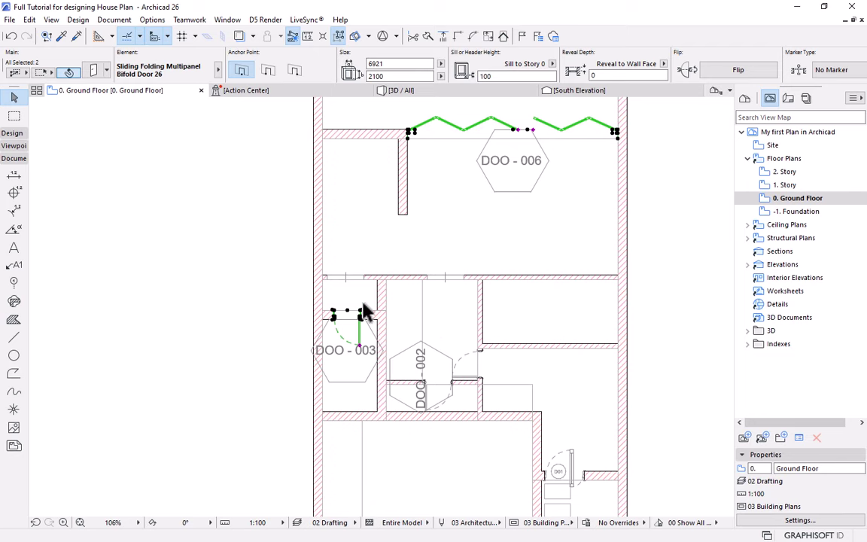
{"action": "middle_click_drag", "start_coordinate": [464, 224], "coordinate": [427, 215]}
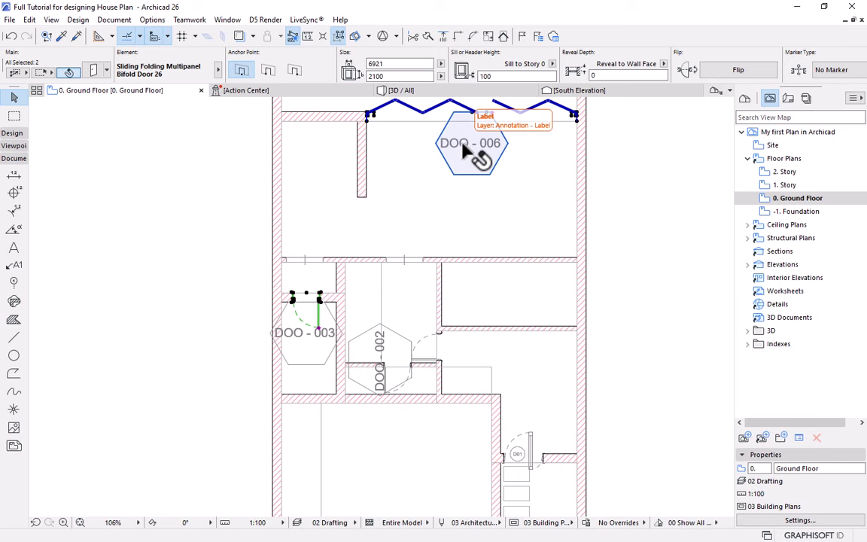
{"action": "key", "text": "Escape"}
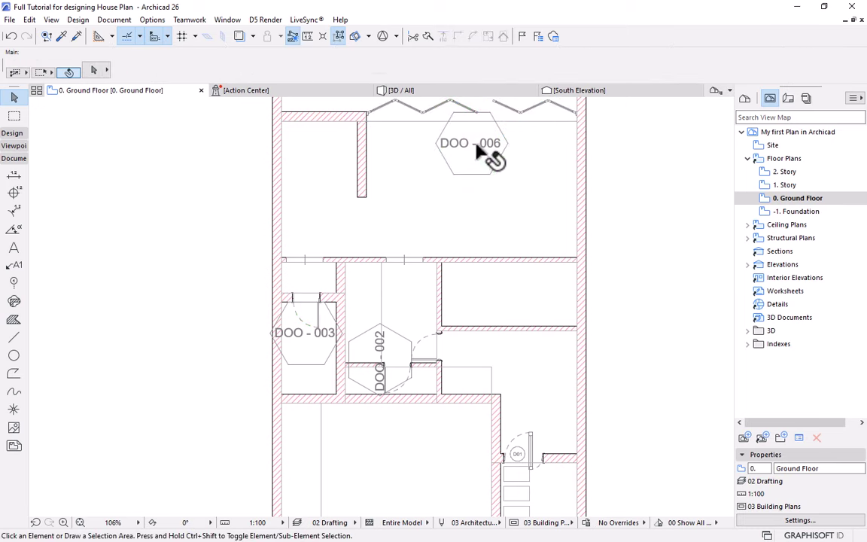
{"action": "left_click", "coordinate": [482, 151]}
{"action": "left_click", "coordinate": [320, 347], "text": "shift"}
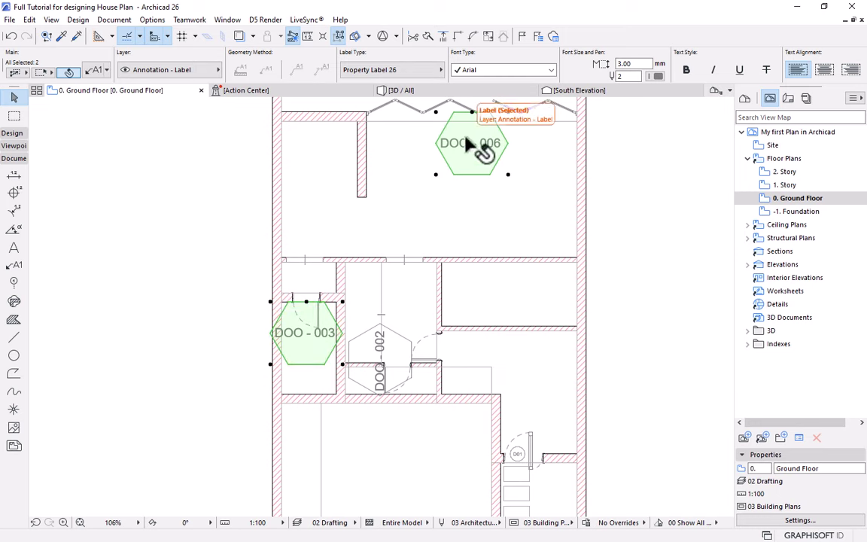
{"action": "left_click", "coordinate": [393, 355], "text": "shift"}
{"action": "scroll", "coordinate": [506, 279], "scroll_direction": "down", "scroll_amount": 2}
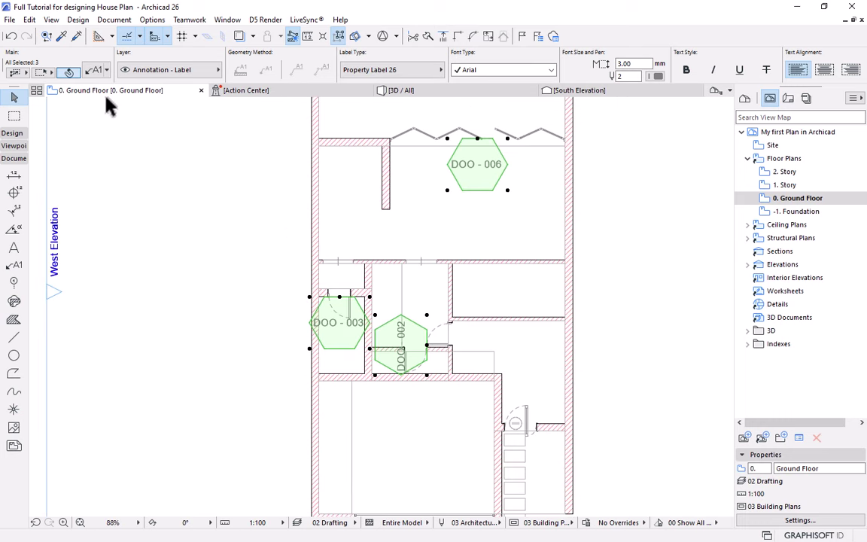
{"action": "left_click", "coordinate": [427, 224]}
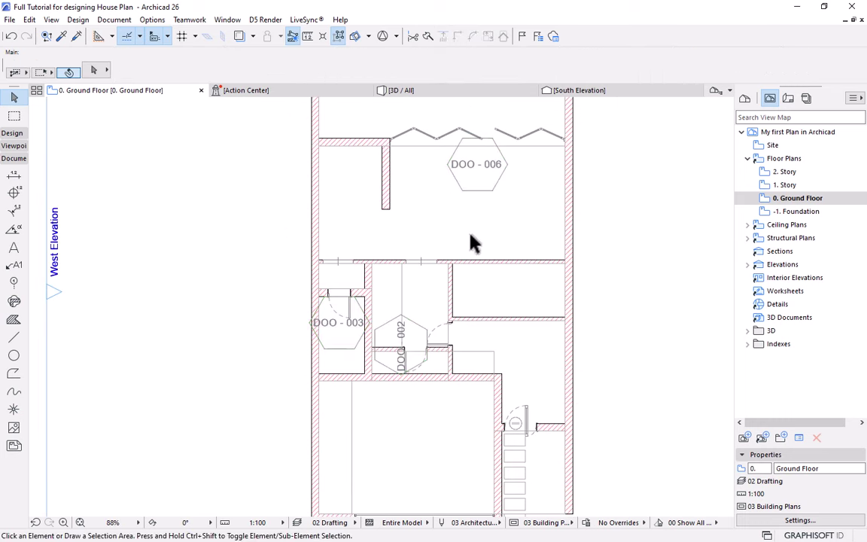
Select the folding door, the three interior hinged doors and the entrance pivot door, and open the Element ID Manager for them.
{"action": "left_click", "coordinate": [392, 144]}
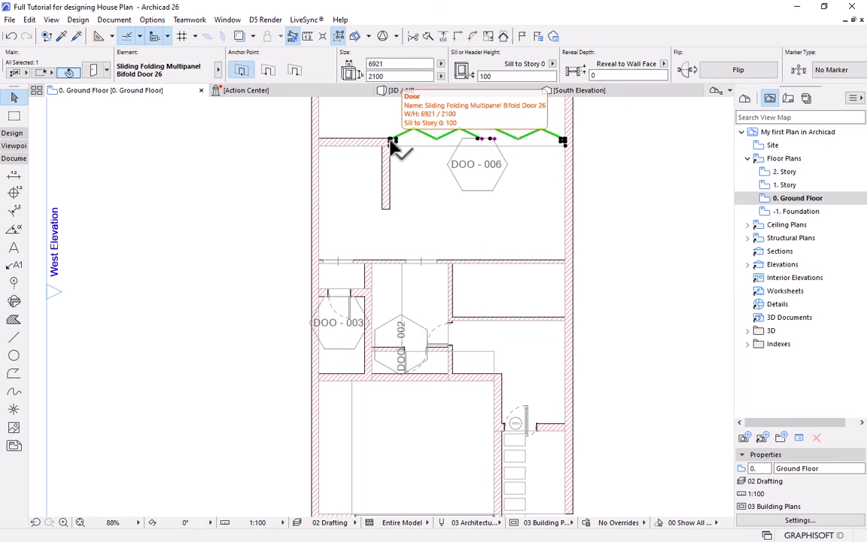
{"action": "left_click", "coordinate": [452, 333], "text": "shift"}
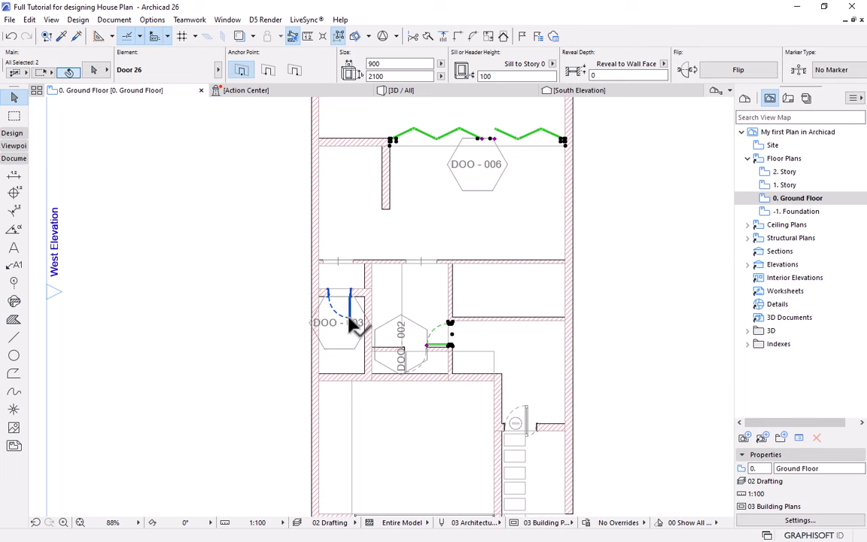
{"action": "left_click", "coordinate": [350, 320], "text": "shift"}
{"action": "scroll", "coordinate": [413, 377], "scroll_direction": "up", "scroll_amount": 2}
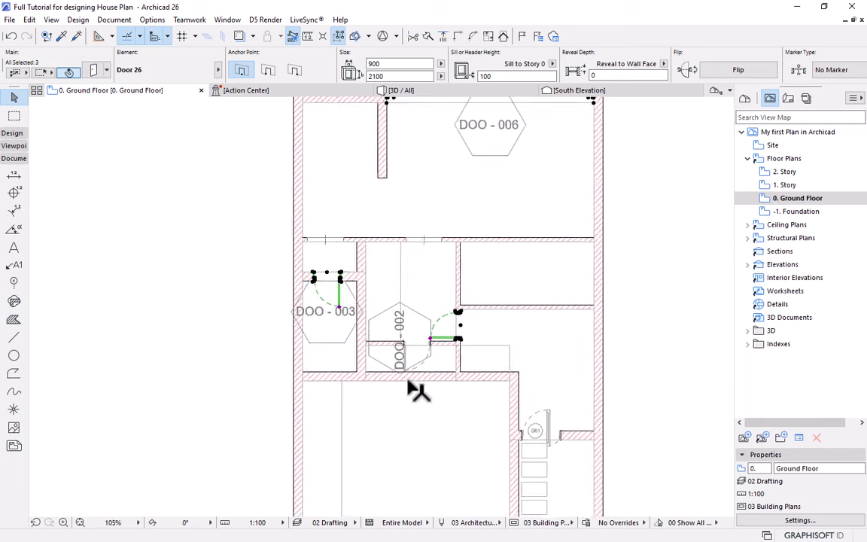
{"action": "scroll", "coordinate": [413, 376], "scroll_direction": "up", "scroll_amount": 5}
{"action": "left_click", "coordinate": [405, 376], "text": "shift"}
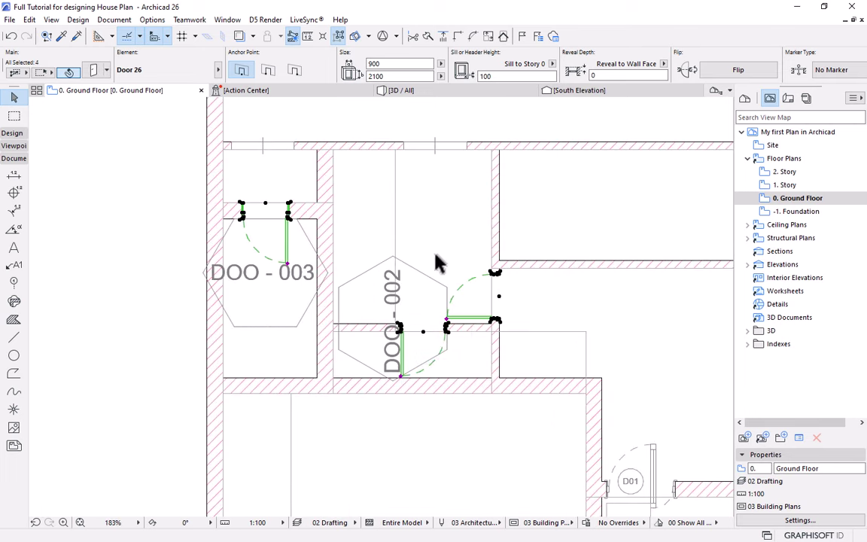
{"action": "scroll", "coordinate": [439, 263], "scroll_direction": "down", "scroll_amount": 3}
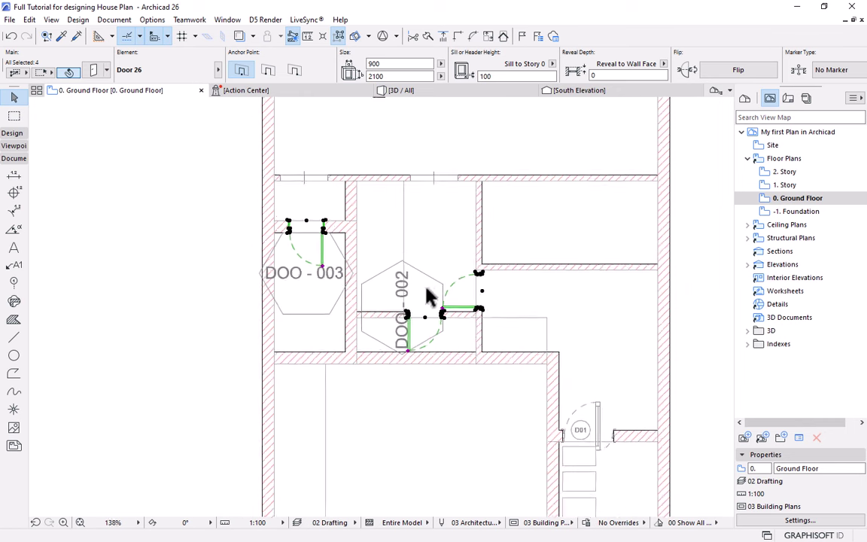
{"action": "left_click", "coordinate": [587, 407], "text": "shift"}
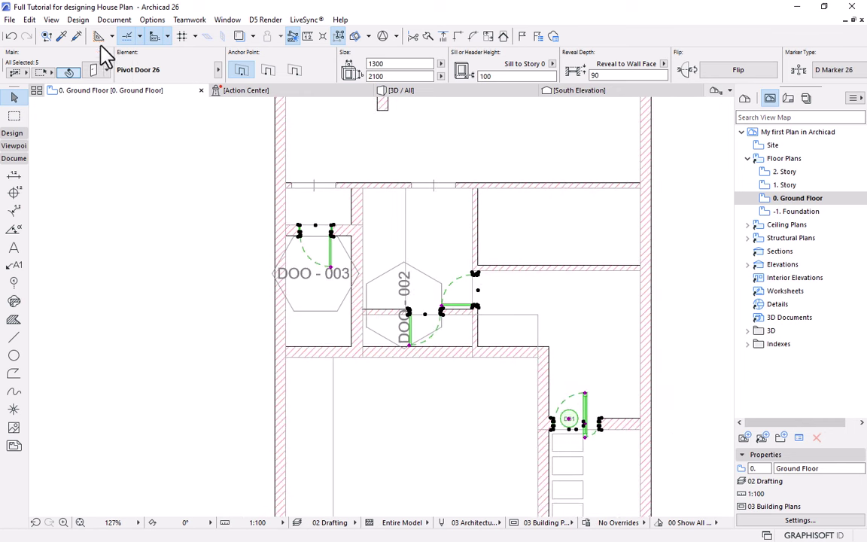
{"action": "left_click", "coordinate": [113, 20]}
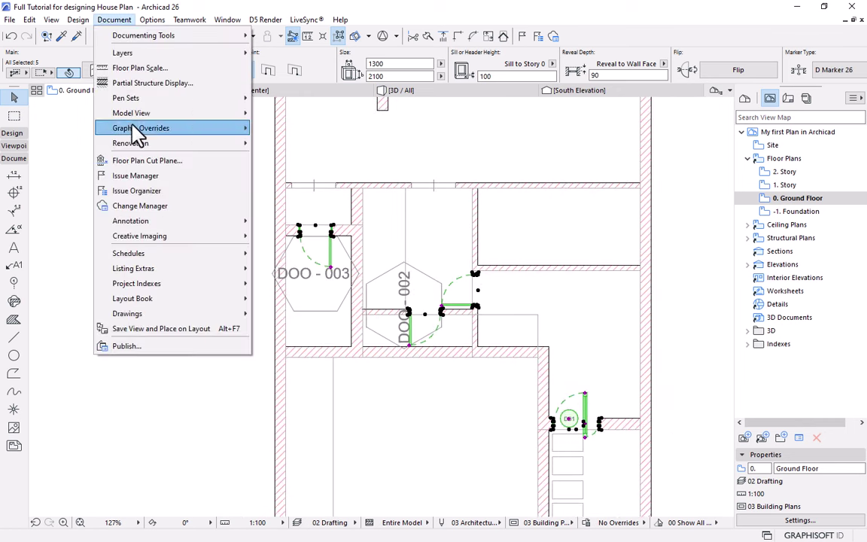
{"action": "mouse_move", "coordinate": [162, 270]}
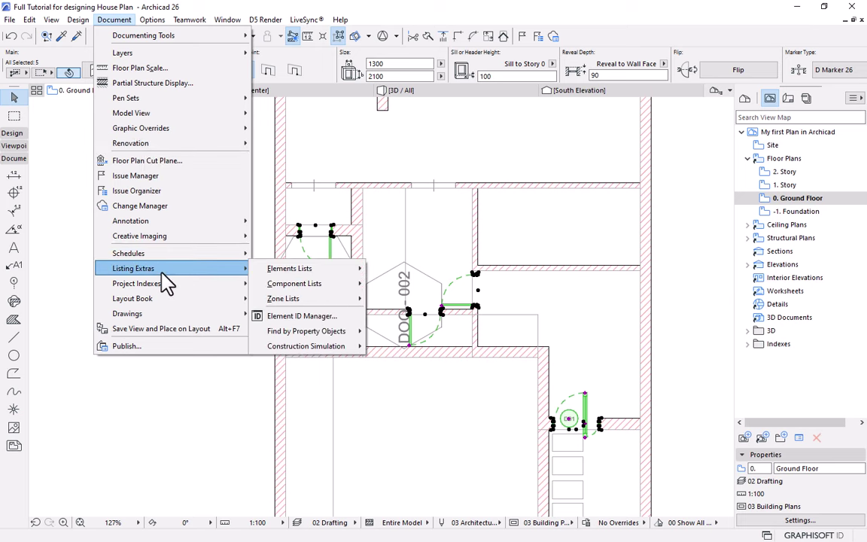
{"action": "left_click", "coordinate": [308, 317]}
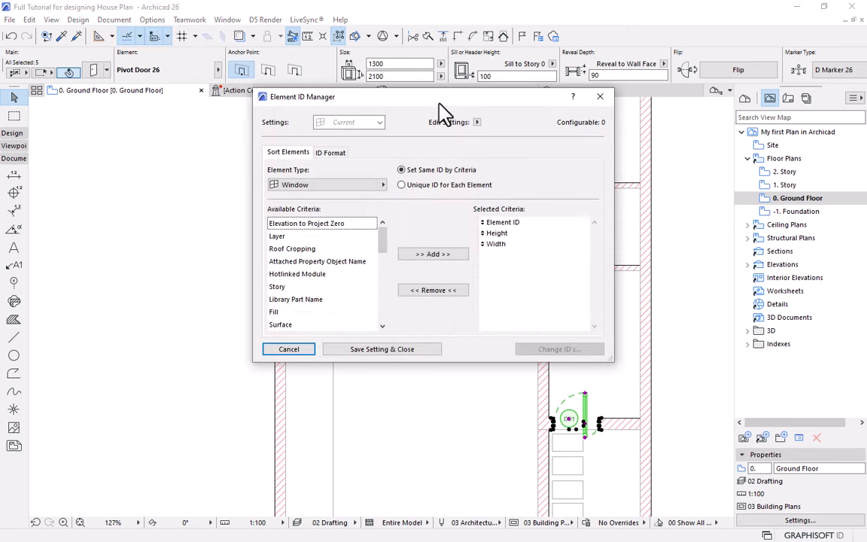
{"action": "left_click_drag", "start_coordinate": [438, 104], "coordinate": [398, 150]}
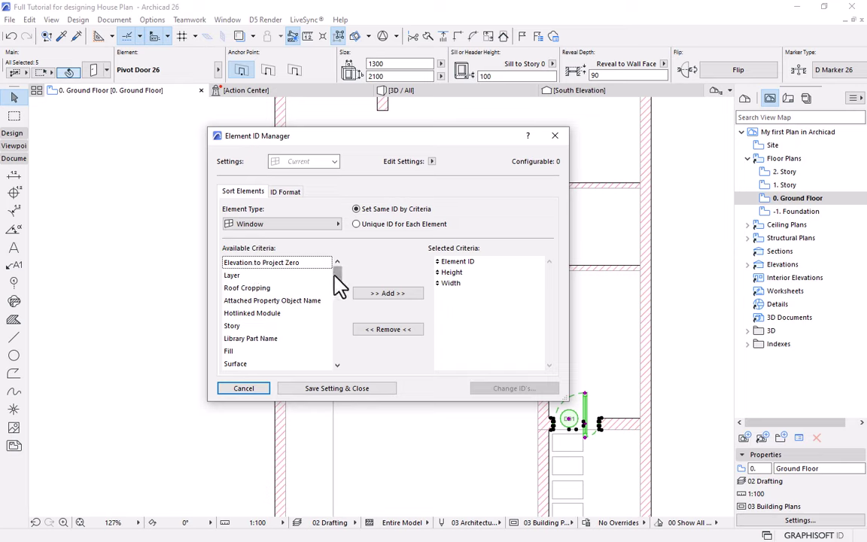
Remove Height and Width from the selected sorting criteria, keeping only Element ID.
{"action": "left_click_drag", "start_coordinate": [341, 285], "coordinate": [333, 245]}
{"action": "left_click", "coordinate": [452, 273]}
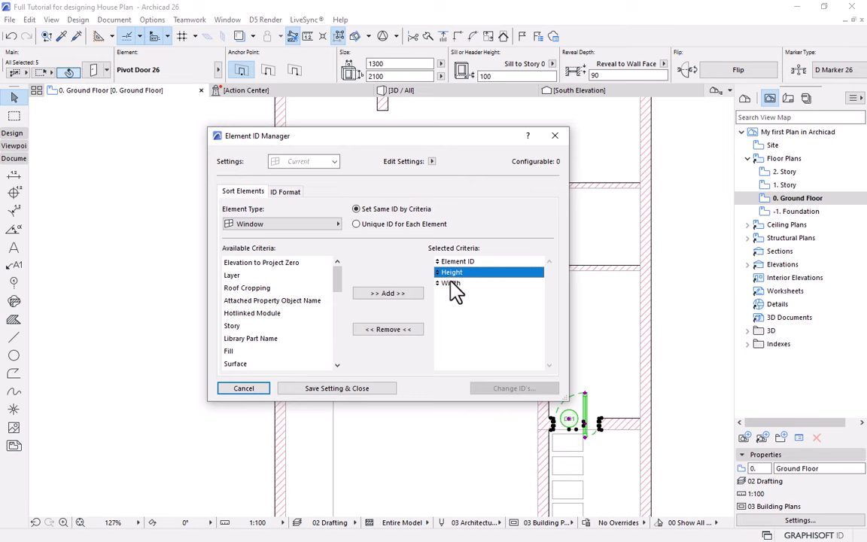
{"action": "left_click", "coordinate": [451, 283]}
{"action": "left_click", "coordinate": [451, 272]}
{"action": "left_click", "coordinate": [451, 283]}
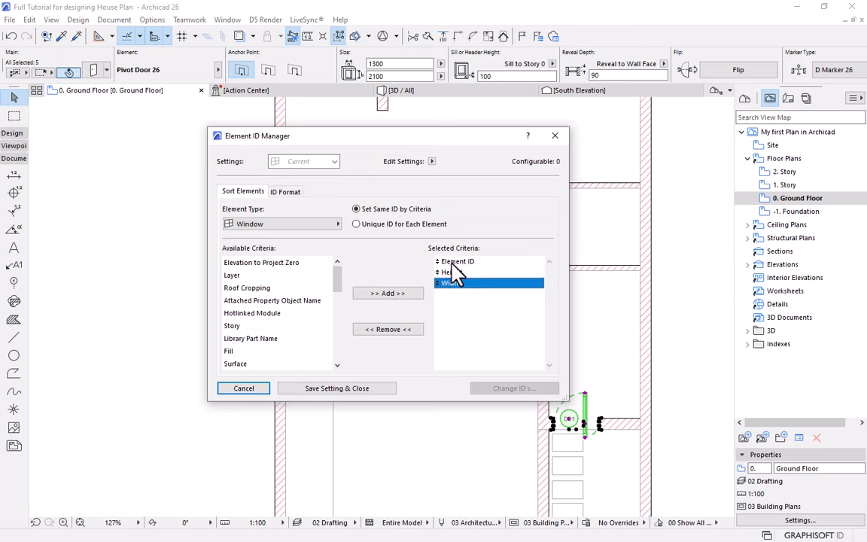
{"action": "left_click", "coordinate": [393, 332]}
{"action": "left_click", "coordinate": [395, 331]}
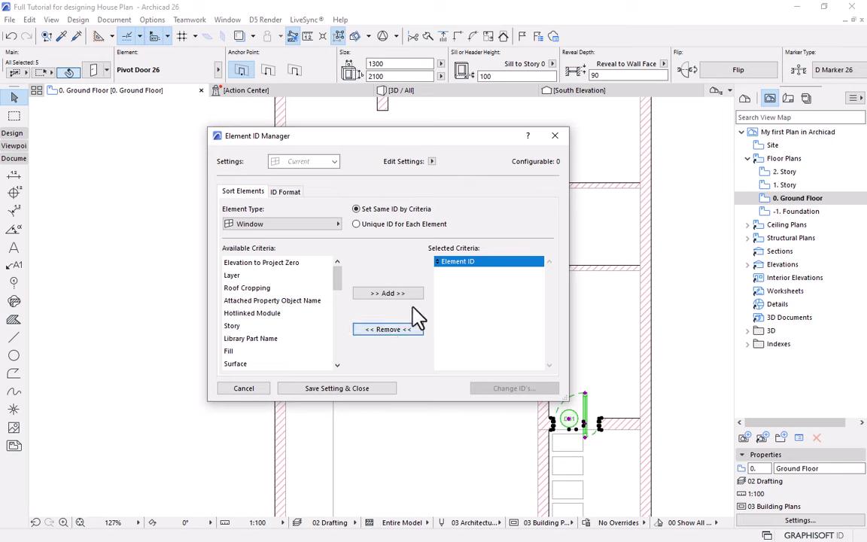
{"action": "left_click", "coordinate": [467, 292]}
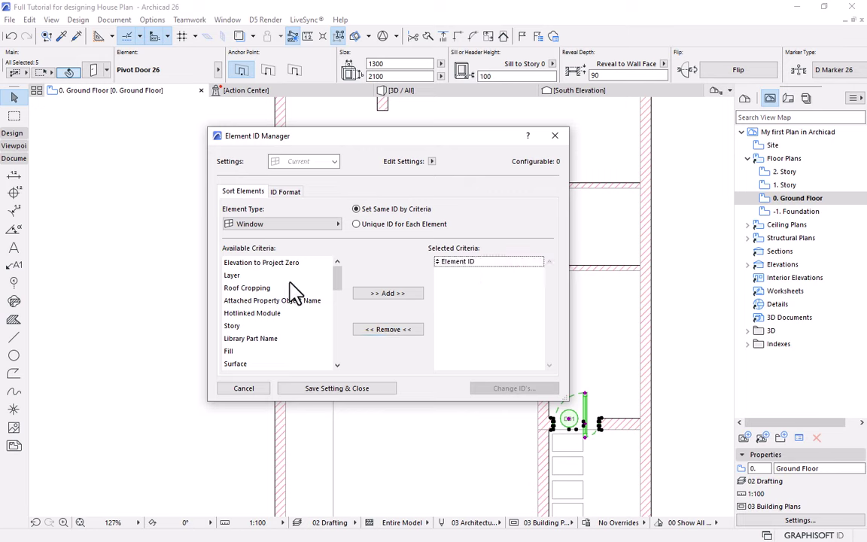
Add Width and Height, in that order, to the selected sorting criteria below Element ID.
{"action": "left_click_drag", "start_coordinate": [340, 277], "coordinate": [340, 292]}
{"action": "left_click", "coordinate": [234, 315]}
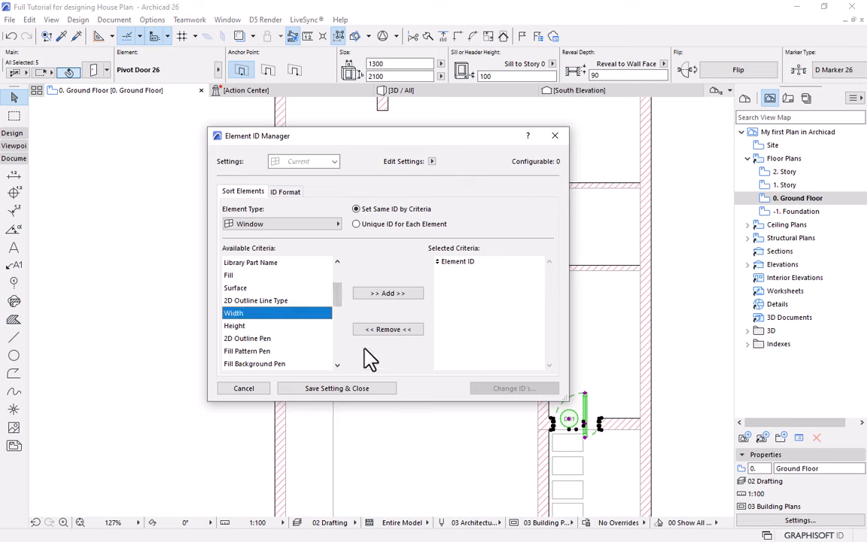
{"action": "left_click", "coordinate": [387, 294]}
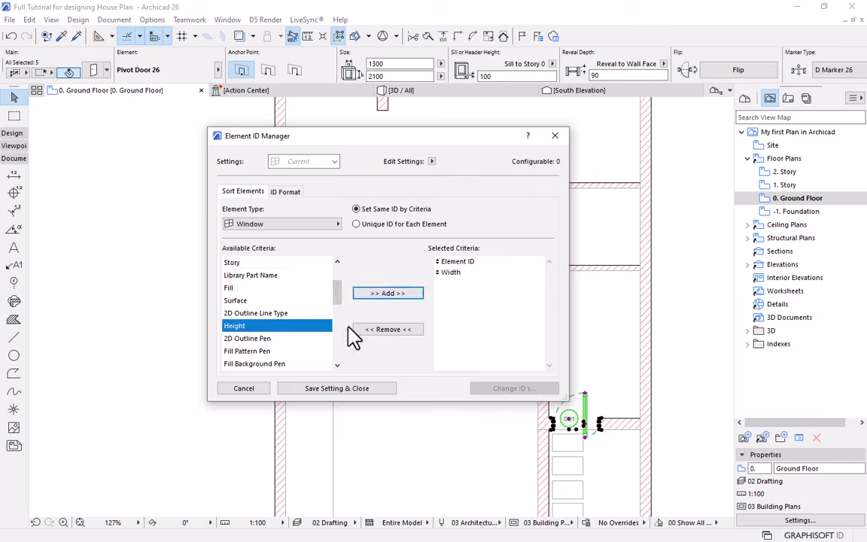
{"action": "left_click", "coordinate": [387, 293]}
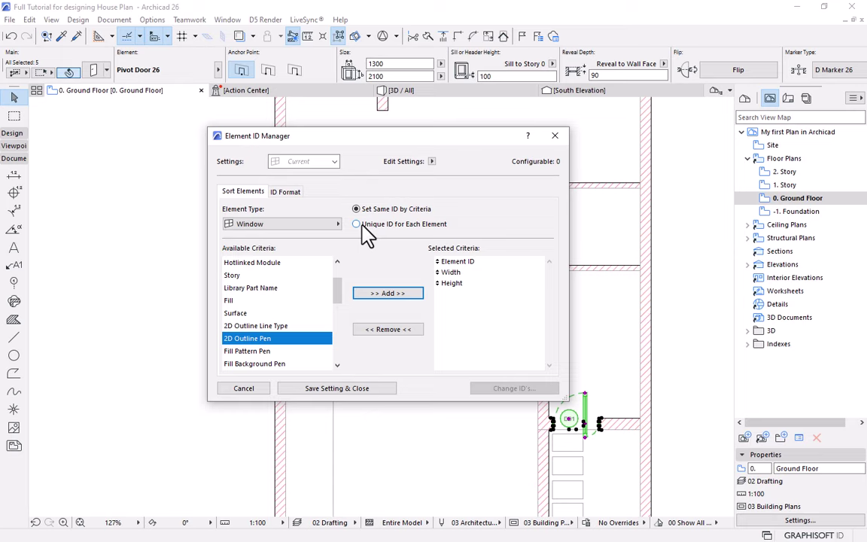
Set the first text component of the ID format to D.
{"action": "left_click", "coordinate": [287, 193]}
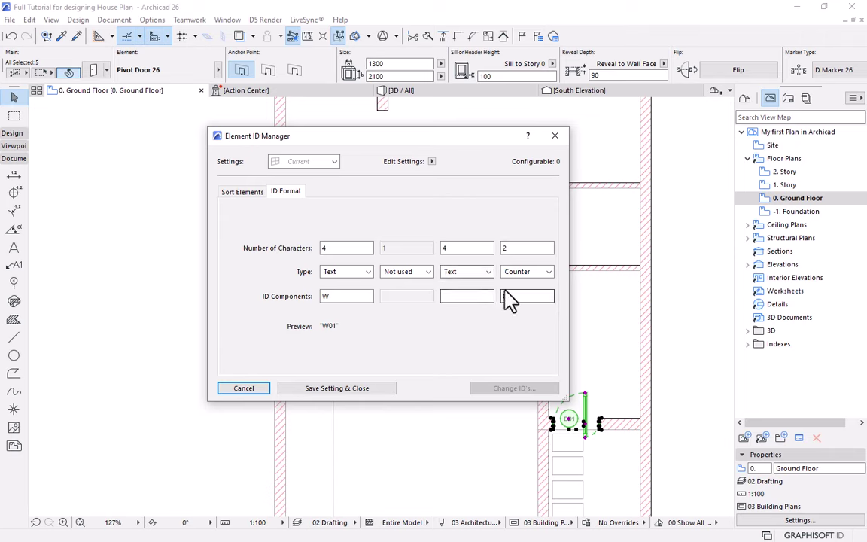
{"action": "double_click", "coordinate": [335, 299]}
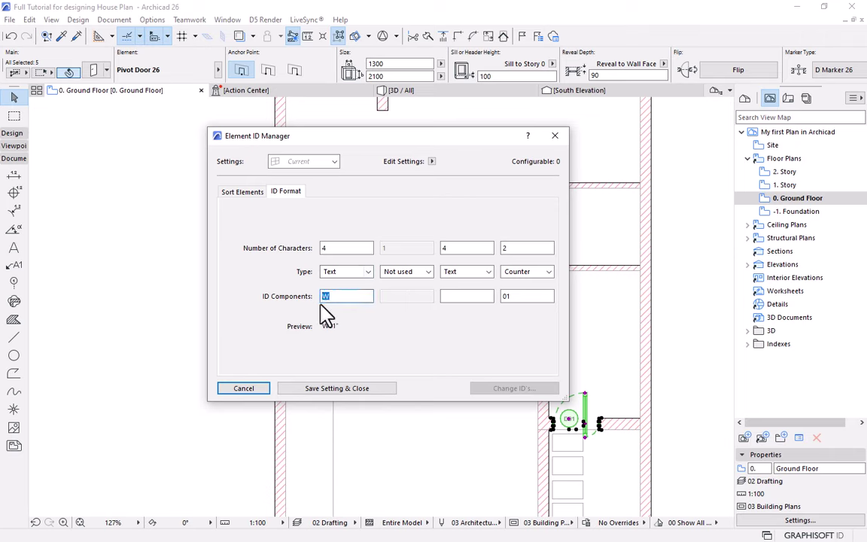
{"action": "type", "text": "D"}
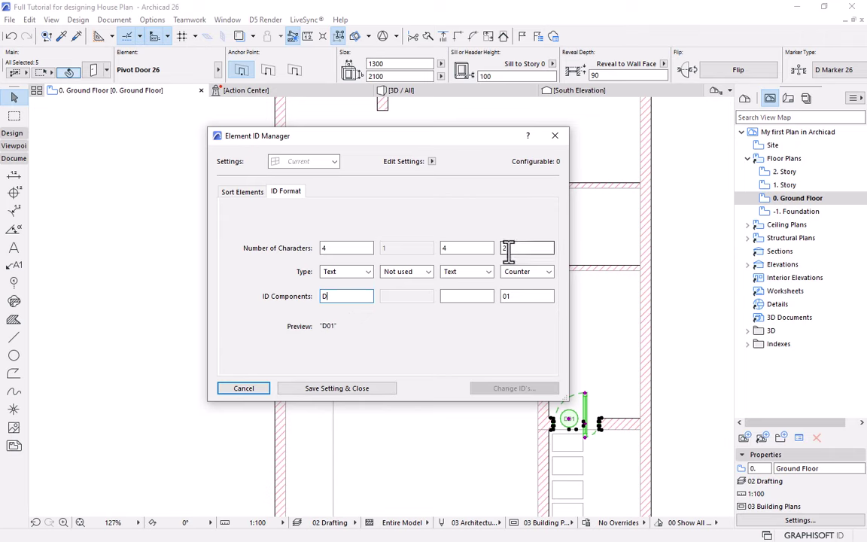
Set both the second and third components of the ID format to Not used.
{"action": "left_click", "coordinate": [405, 272]}
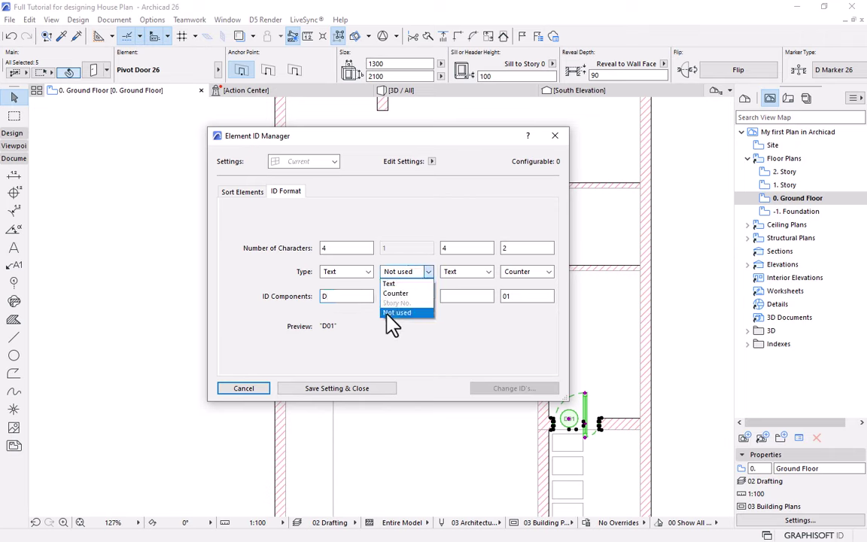
{"action": "left_click", "coordinate": [397, 313]}
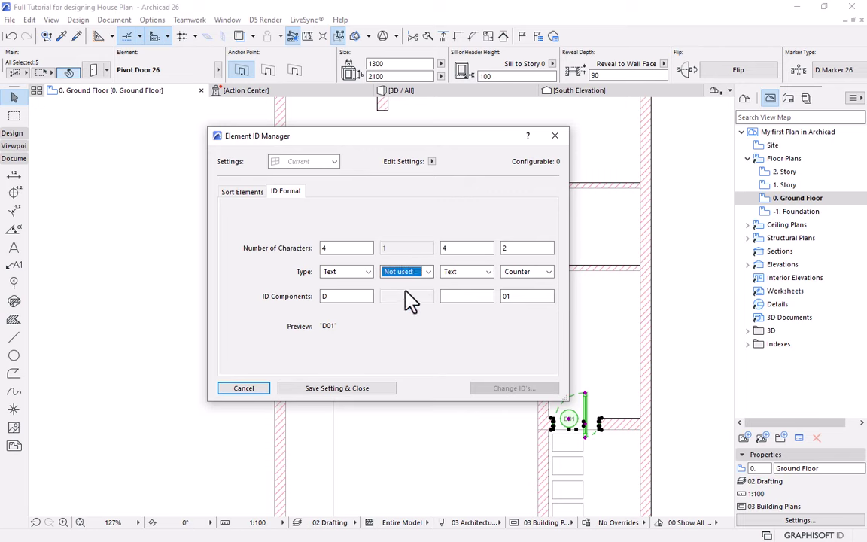
{"action": "left_click", "coordinate": [471, 272]}
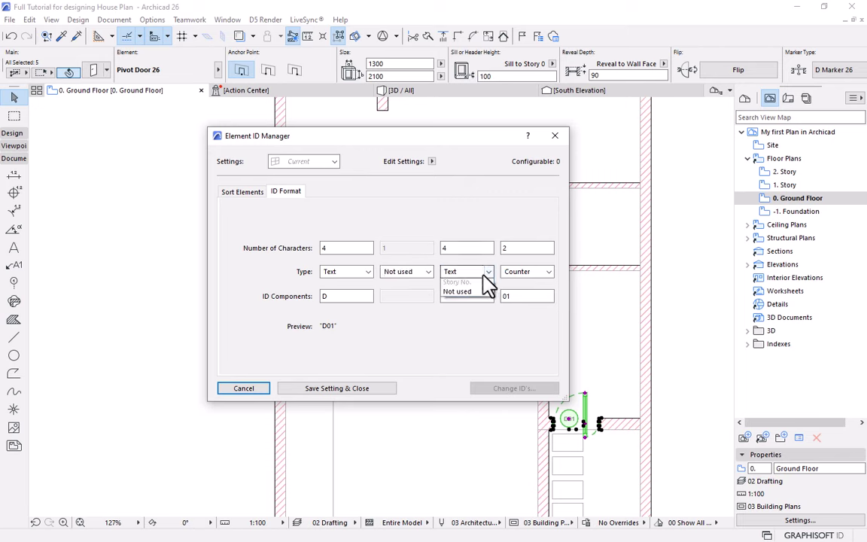
{"action": "left_click", "coordinate": [460, 313]}
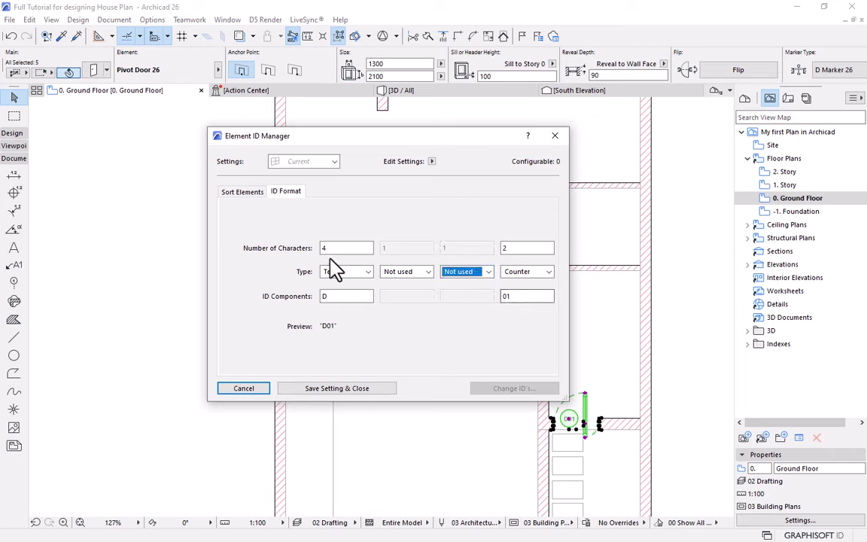
Try 00 as the counter's starting value in the ID format, and restore it to 01.
{"action": "double_click", "coordinate": [335, 297]}
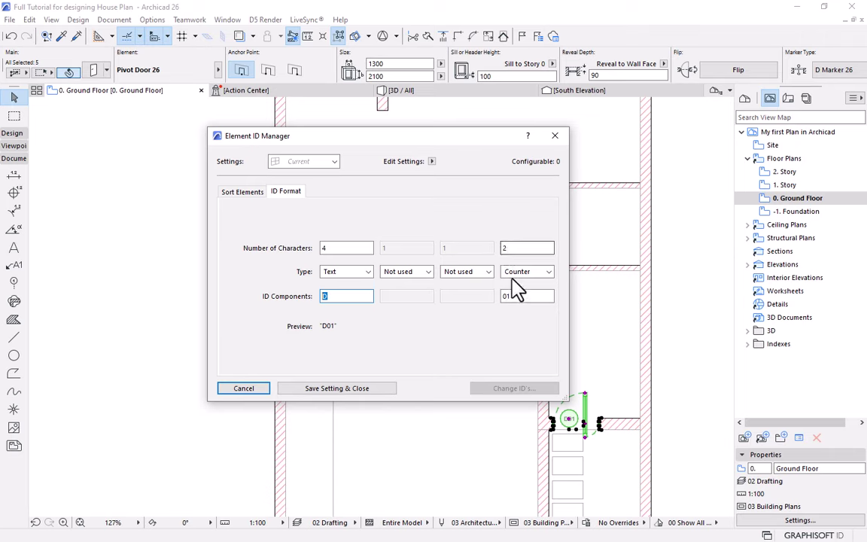
{"action": "double_click", "coordinate": [508, 248]}
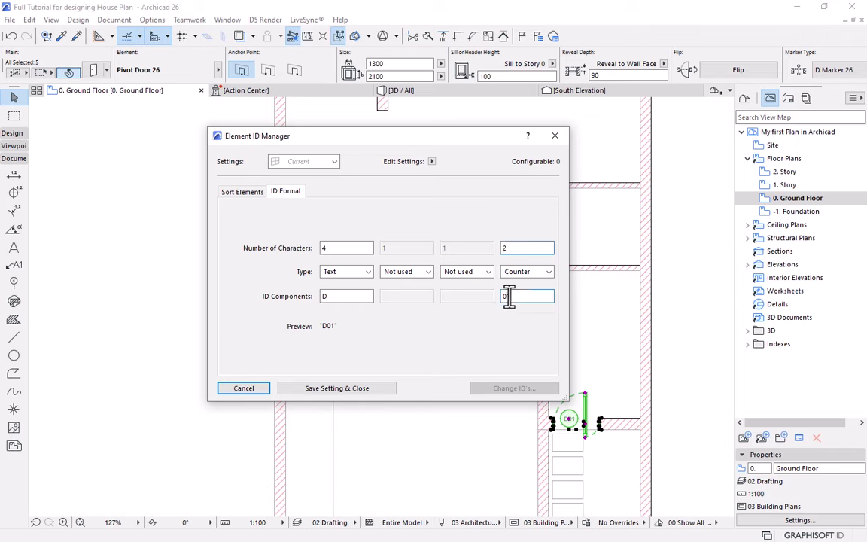
{"action": "double_click", "coordinate": [507, 297]}
{"action": "type", "text": "00"}
{"action": "double_click", "coordinate": [515, 297]}
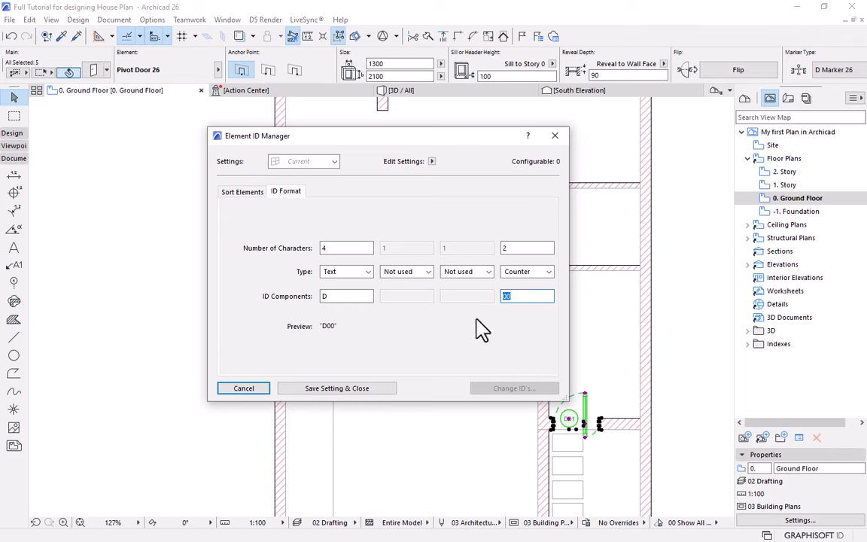
{"action": "type", "text": "01"}
Try Text and Counter as the third ID component's type, and return it to Not used.
{"action": "left_click", "coordinate": [488, 272]}
{"action": "left_click", "coordinate": [452, 284]}
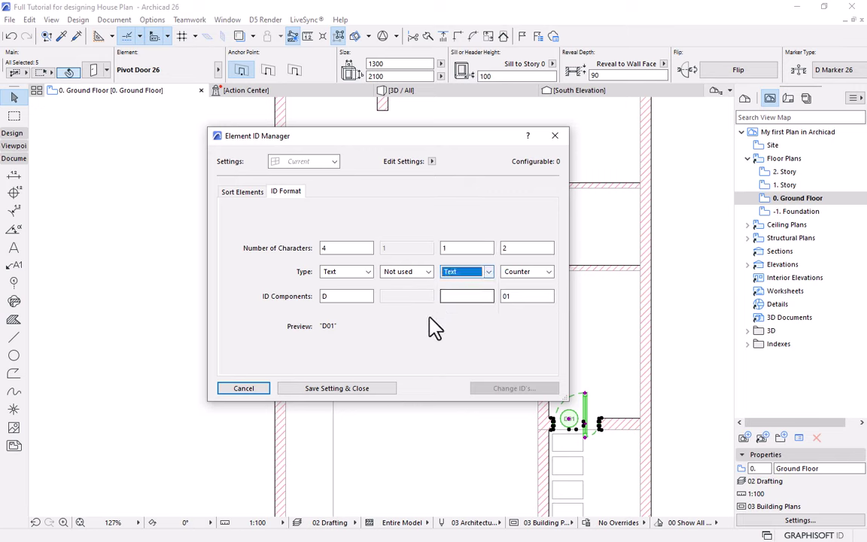
{"action": "left_click", "coordinate": [488, 272]}
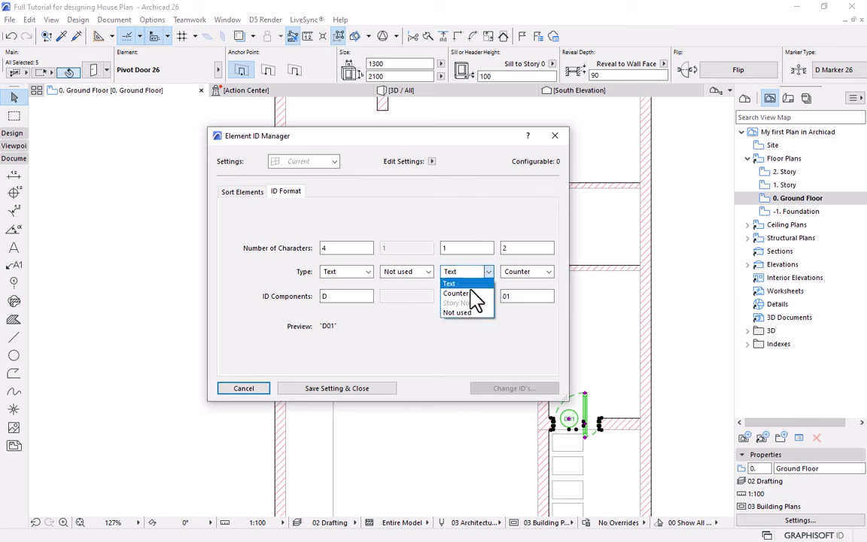
{"action": "left_click", "coordinate": [456, 293]}
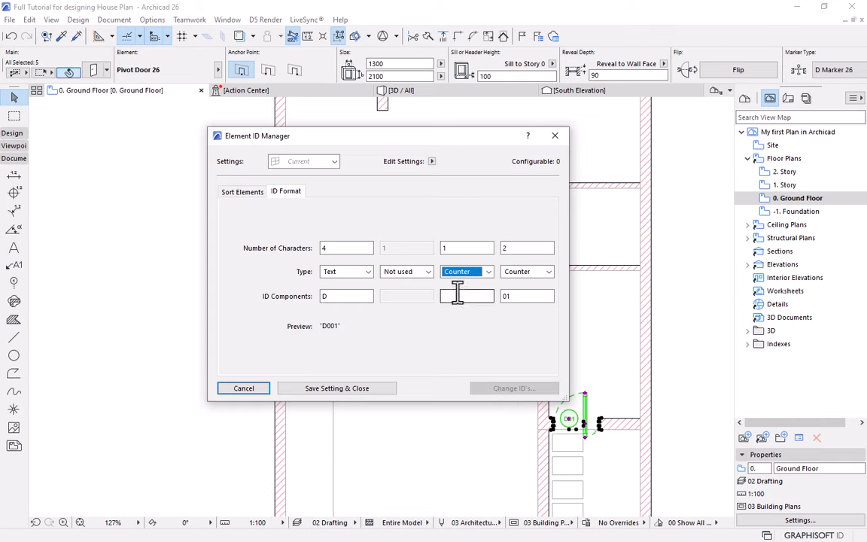
{"action": "left_click", "coordinate": [488, 272]}
{"action": "left_click", "coordinate": [457, 312]}
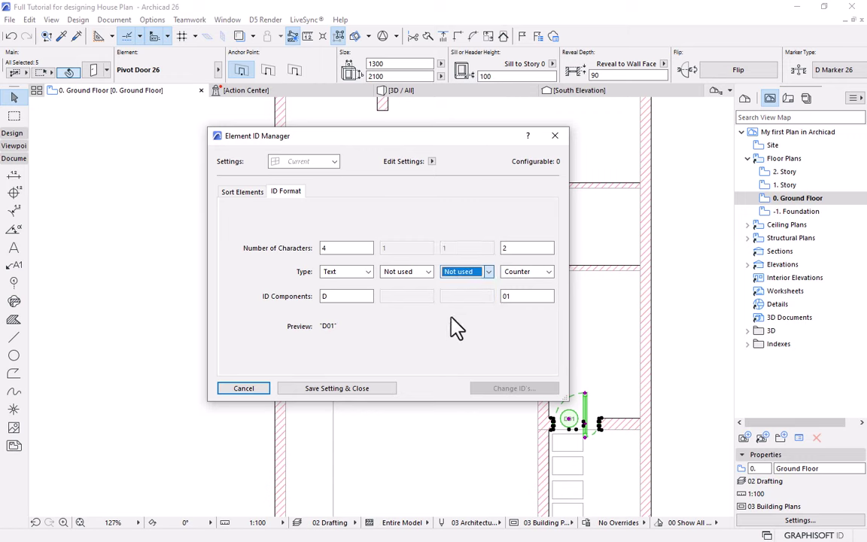
Review the sorting criteria and ID format, and save the Element ID Manager settings.
{"action": "left_click_drag", "start_coordinate": [470, 139], "coordinate": [435, 88]}
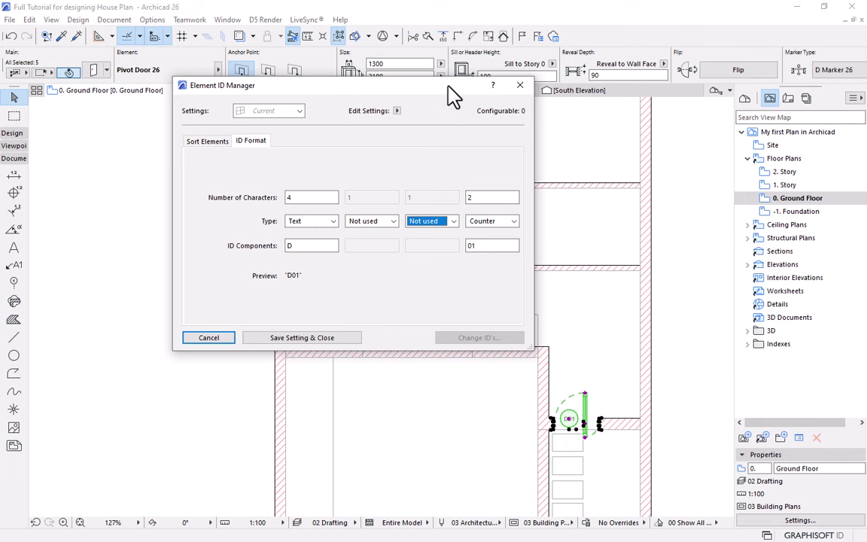
{"action": "left_click_drag", "start_coordinate": [448, 87], "coordinate": [495, 140]}
{"action": "left_click", "coordinate": [260, 196]}
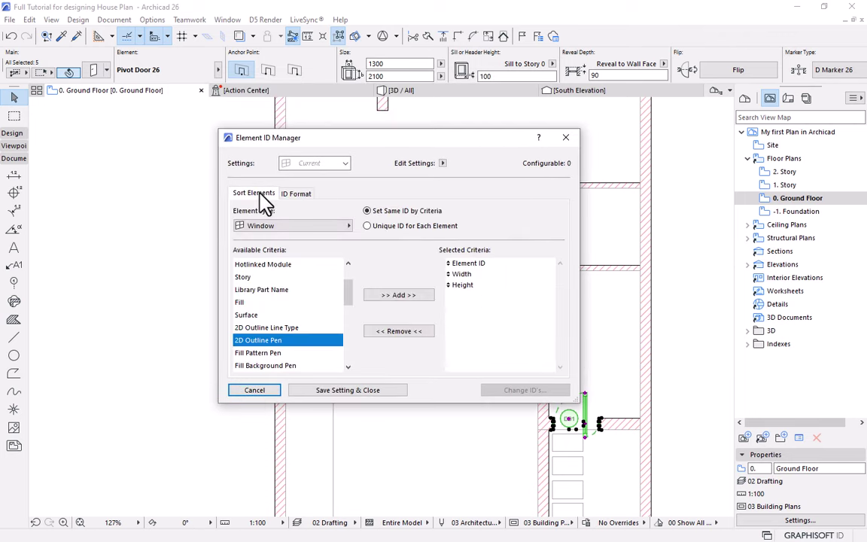
{"action": "left_click", "coordinate": [293, 194]}
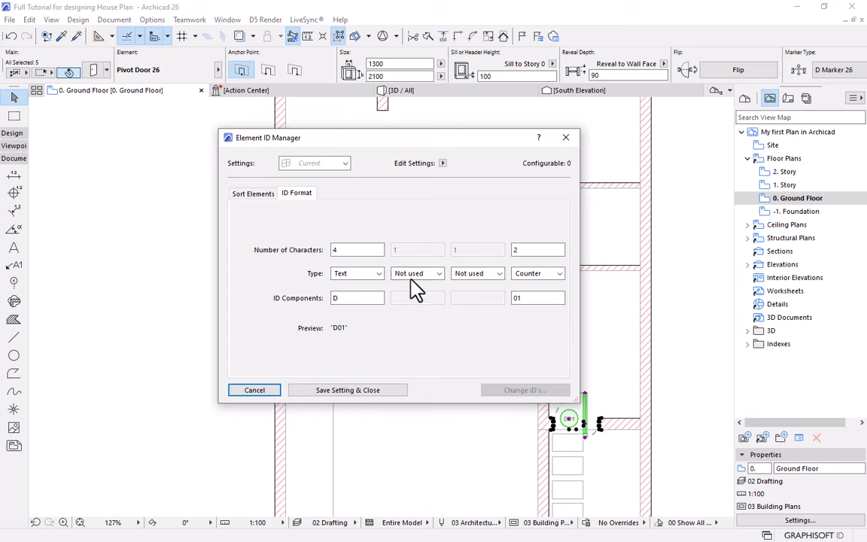
{"action": "left_click", "coordinate": [331, 389]}
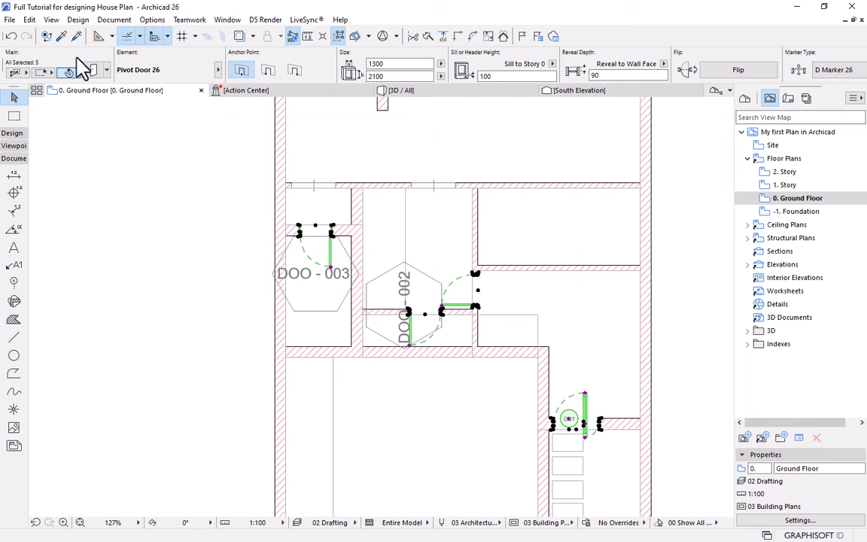
Reopen the Element ID Manager, set the second and third ID components to Counter, and save the settings.
{"action": "left_click", "coordinate": [112, 21]}
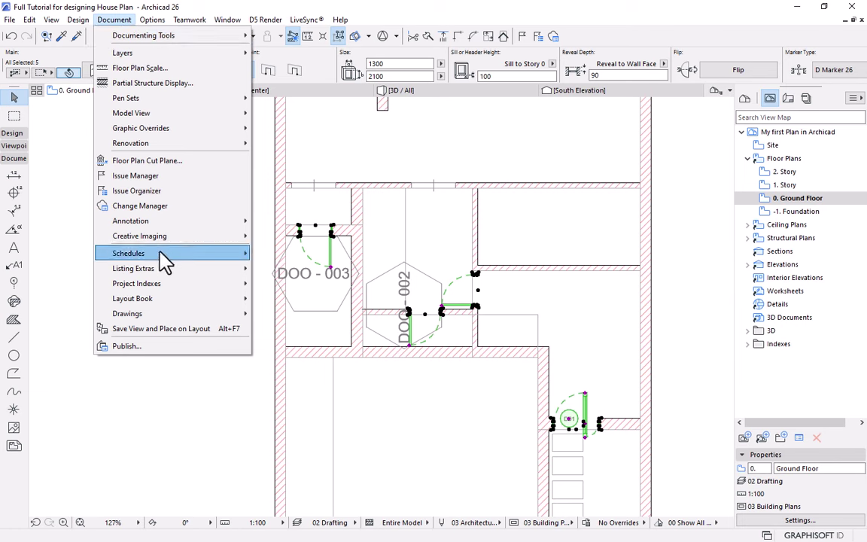
{"action": "mouse_move", "coordinate": [157, 270]}
{"action": "left_click", "coordinate": [307, 317]}
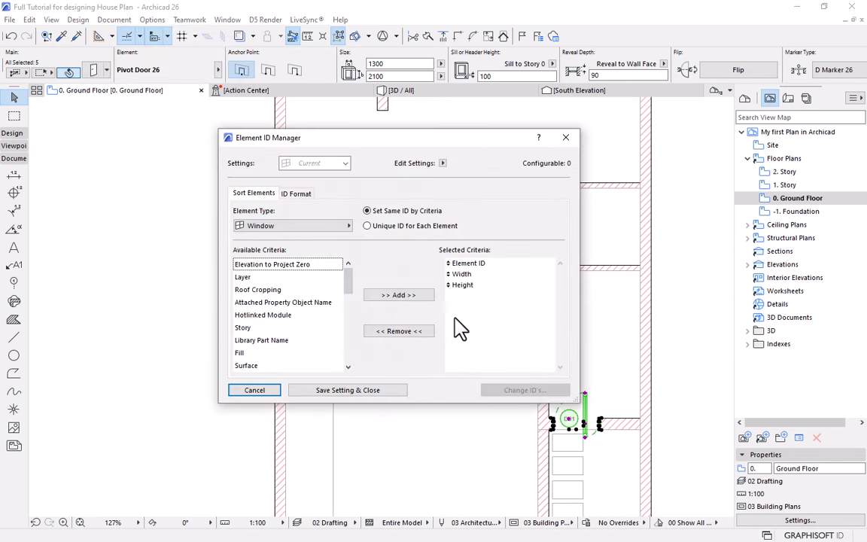
{"action": "left_click", "coordinate": [297, 194]}
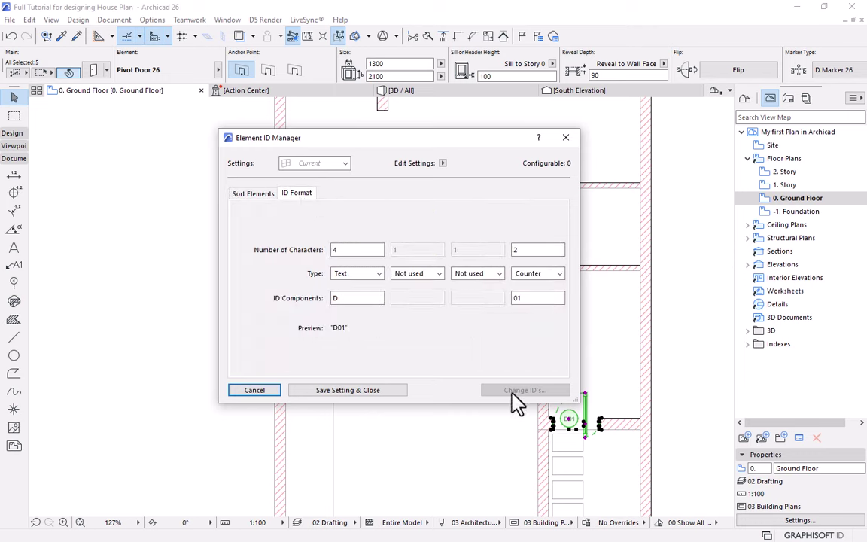
{"action": "left_click", "coordinate": [494, 275]}
{"action": "left_click", "coordinate": [475, 295]}
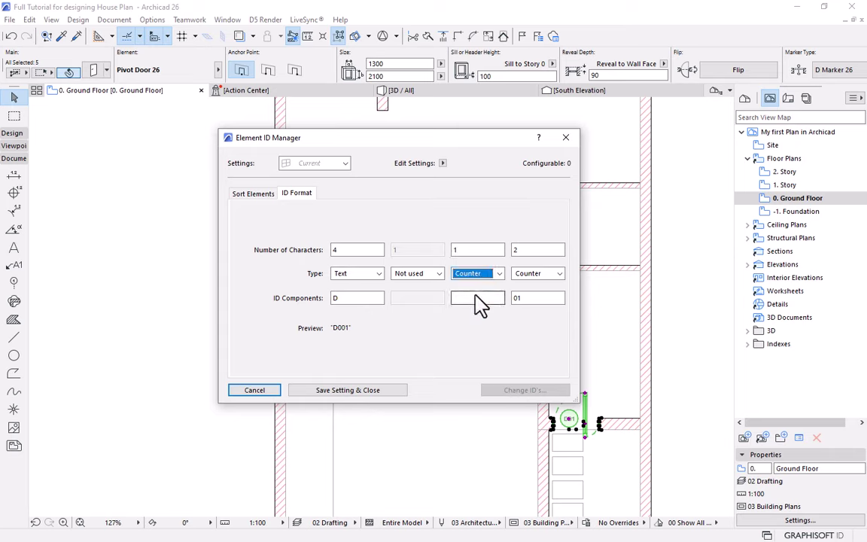
{"action": "left_click", "coordinate": [471, 298]}
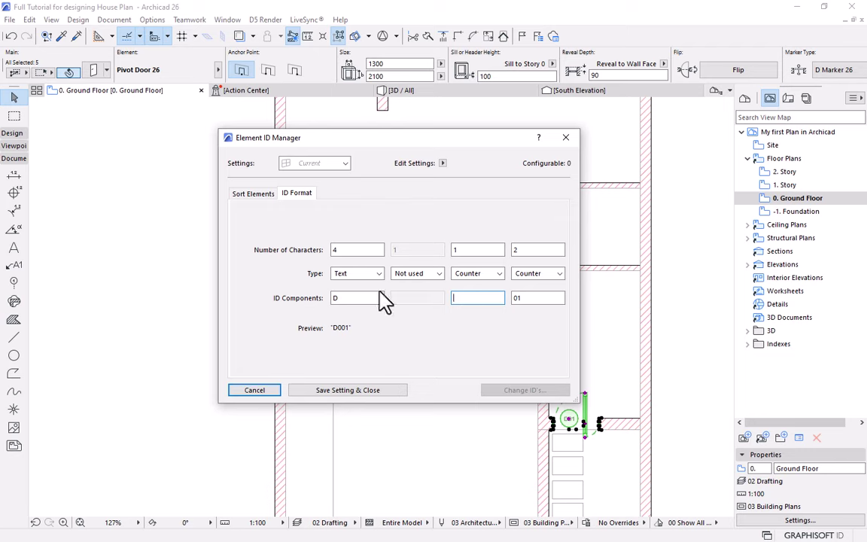
{"action": "double_click", "coordinate": [544, 251]}
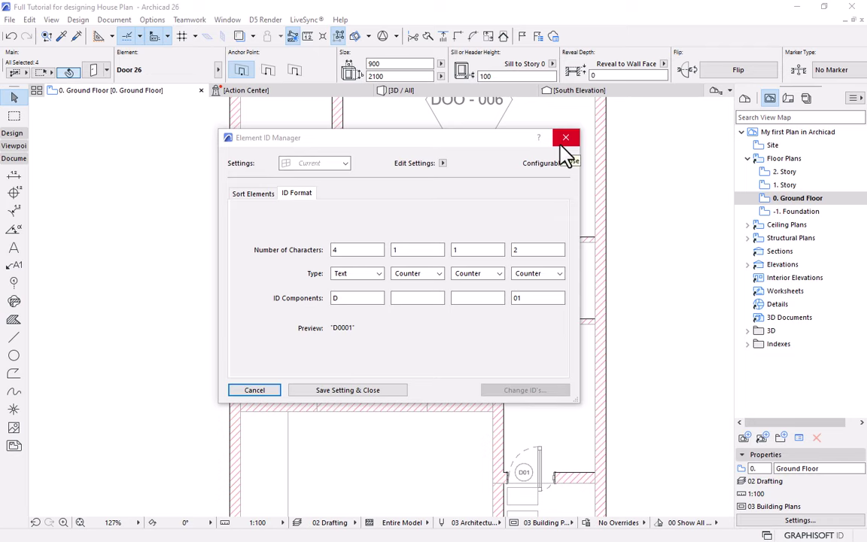
{"action": "left_click", "coordinate": [348, 391]}
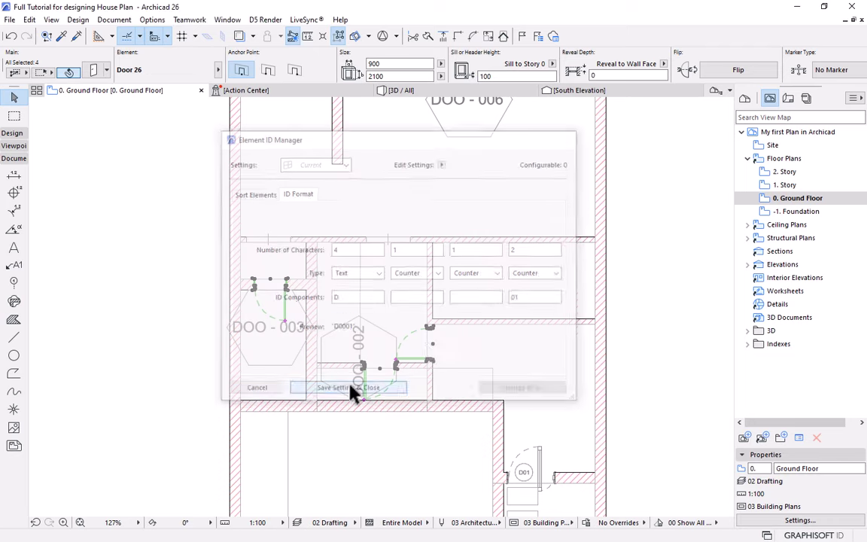
Select the three interior hinged doors and set their shared ID to D02.
{"action": "scroll", "coordinate": [441, 377], "scroll_direction": "down", "scroll_amount": 4}
{"action": "scroll", "coordinate": [480, 244], "scroll_direction": "up", "scroll_amount": 2}
{"action": "scroll", "coordinate": [482, 245], "scroll_direction": "down", "scroll_amount": 1}
{"action": "scroll", "coordinate": [482, 244], "scroll_direction": "up", "scroll_amount": 2}
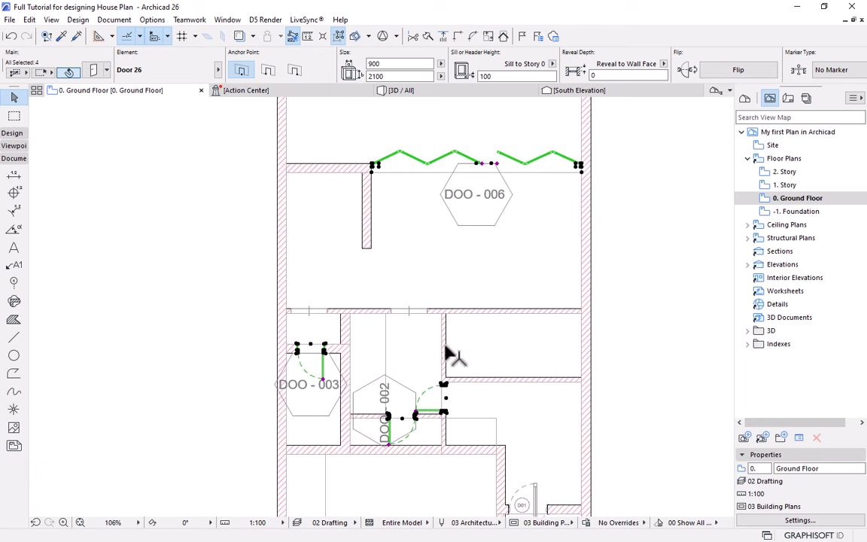
{"action": "left_click", "coordinate": [431, 426]}
{"action": "left_click", "coordinate": [420, 414]}
{"action": "scroll", "coordinate": [403, 452], "scroll_direction": "up", "scroll_amount": 2}
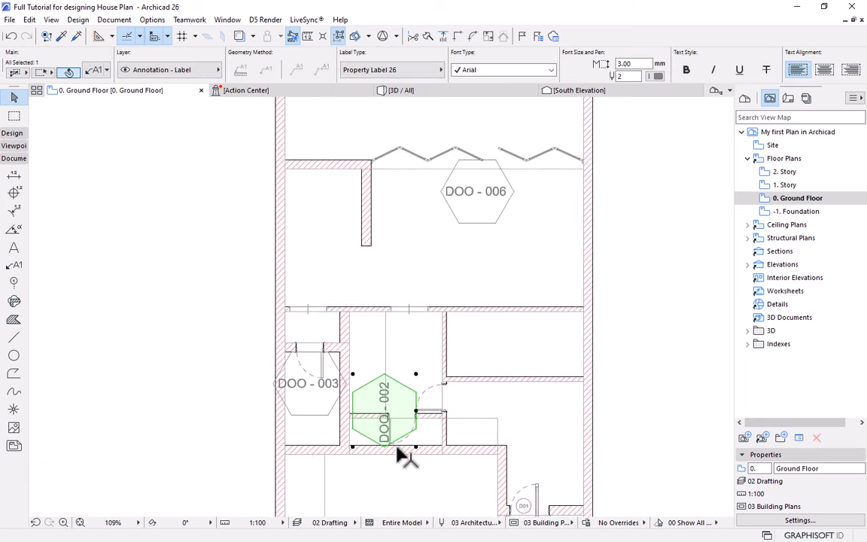
{"action": "left_click", "coordinate": [473, 360]}
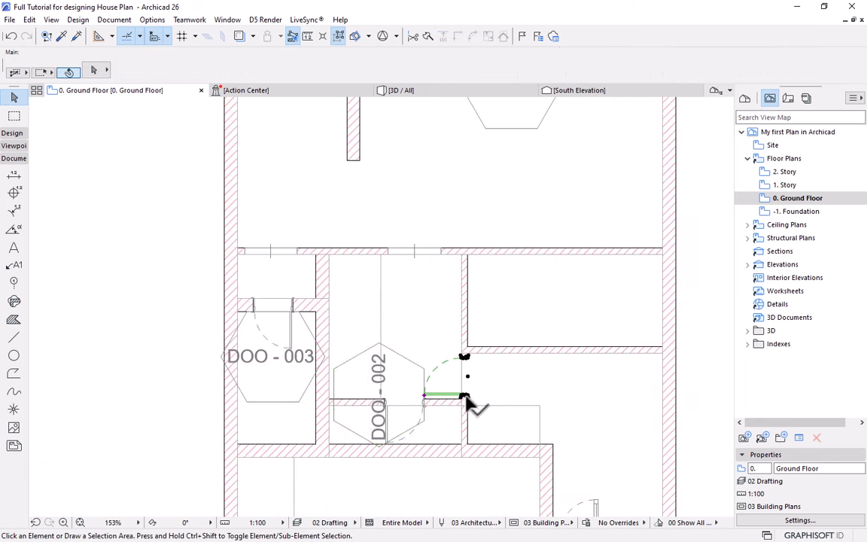
{"action": "left_click", "coordinate": [385, 446], "text": "shift"}
{"action": "left_click", "coordinate": [290, 347], "text": "shift"}
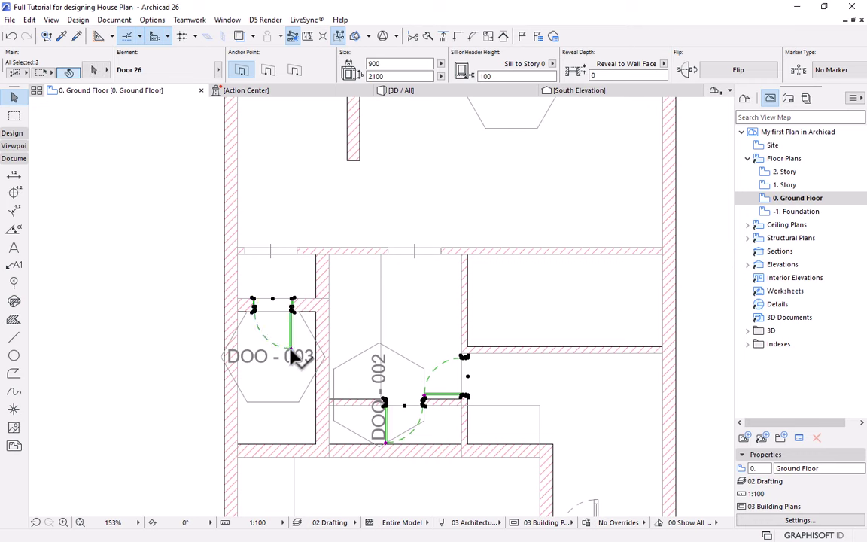
{"action": "scroll", "coordinate": [538, 65], "scroll_direction": "down", "scroll_amount": 5}
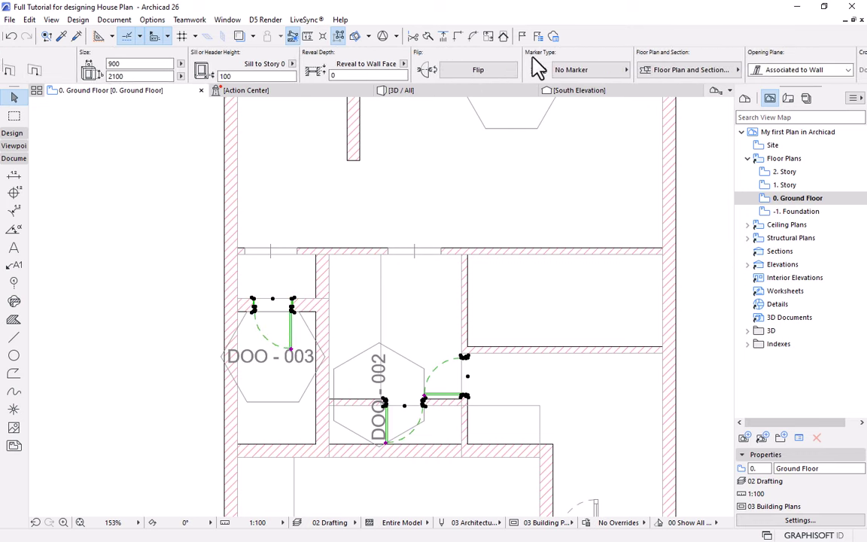
{"action": "scroll", "coordinate": [538, 65], "scroll_direction": "down", "scroll_amount": 1}
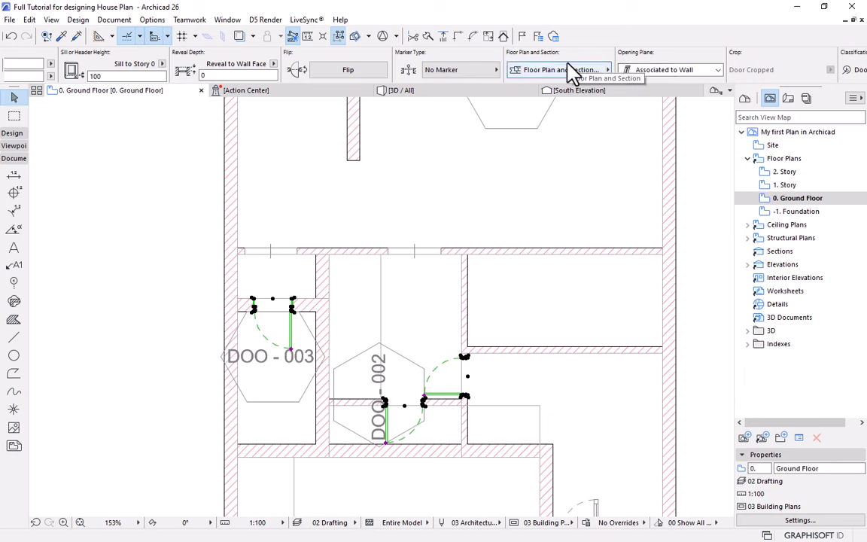
{"action": "scroll", "coordinate": [572, 69], "scroll_direction": "down", "scroll_amount": 2}
{"action": "scroll", "coordinate": [572, 69], "scroll_direction": "down", "scroll_amount": 2}
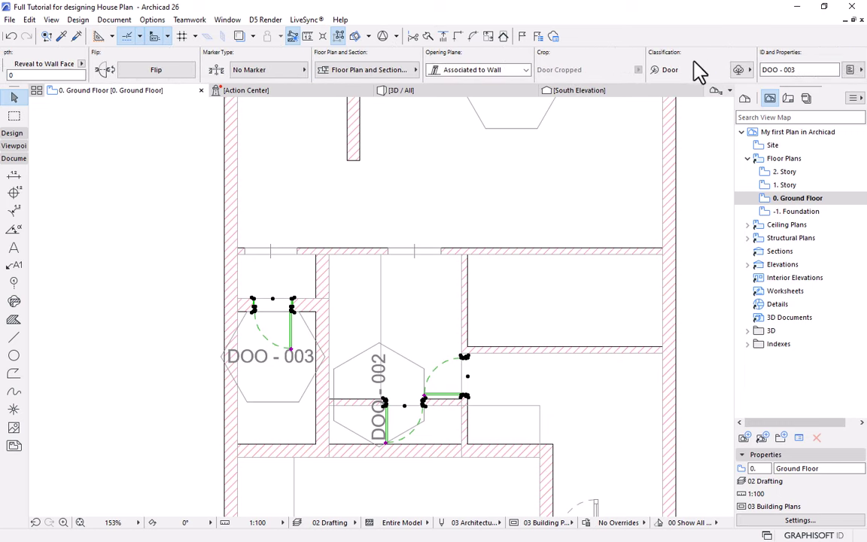
{"action": "left_click", "coordinate": [775, 69]}
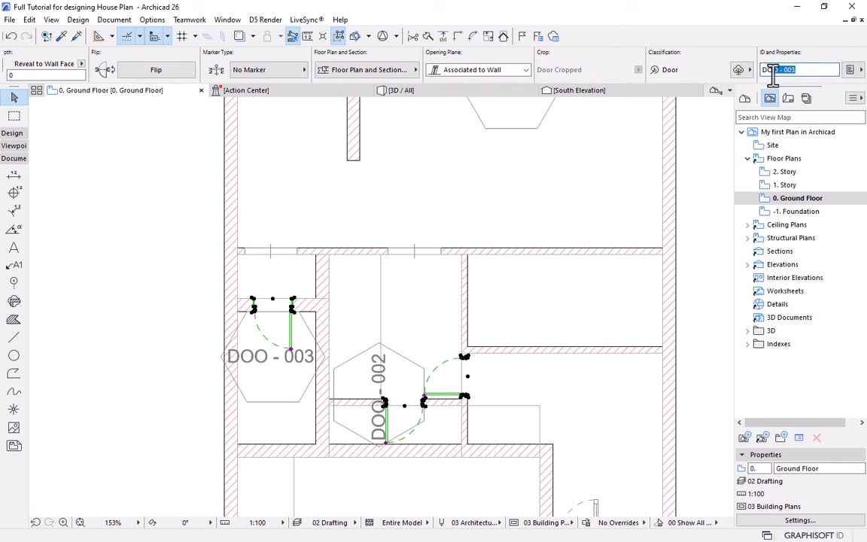
{"action": "left_click_drag", "start_coordinate": [771, 75], "coordinate": [774, 76]}
{"action": "key", "text": "BackSpace"}
{"action": "type", "text": "02"}
{"action": "key", "text": "Return"}
Set the ID of the folding door in the upper part of the plan to D03.
{"action": "scroll", "coordinate": [463, 154], "scroll_direction": "down", "scroll_amount": 3}
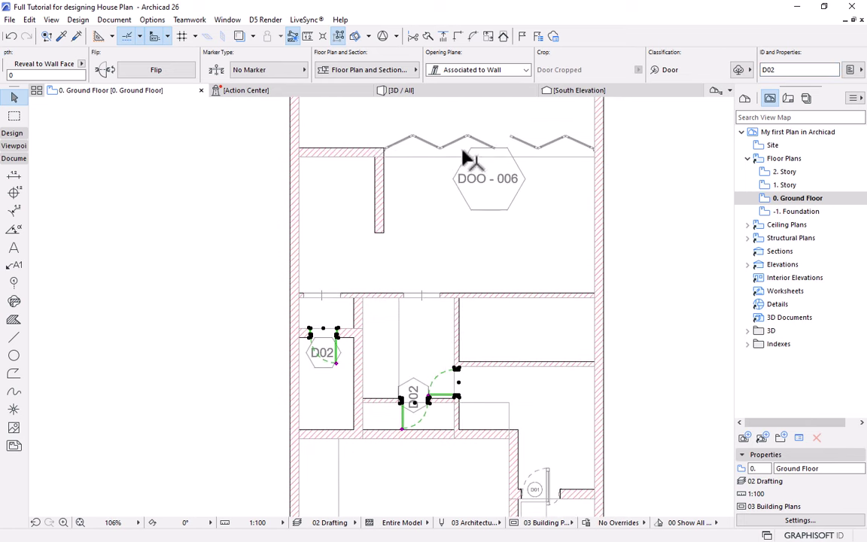
{"action": "left_click", "coordinate": [392, 155]}
{"action": "left_click_drag", "start_coordinate": [827, 70], "coordinate": [680, 75]}
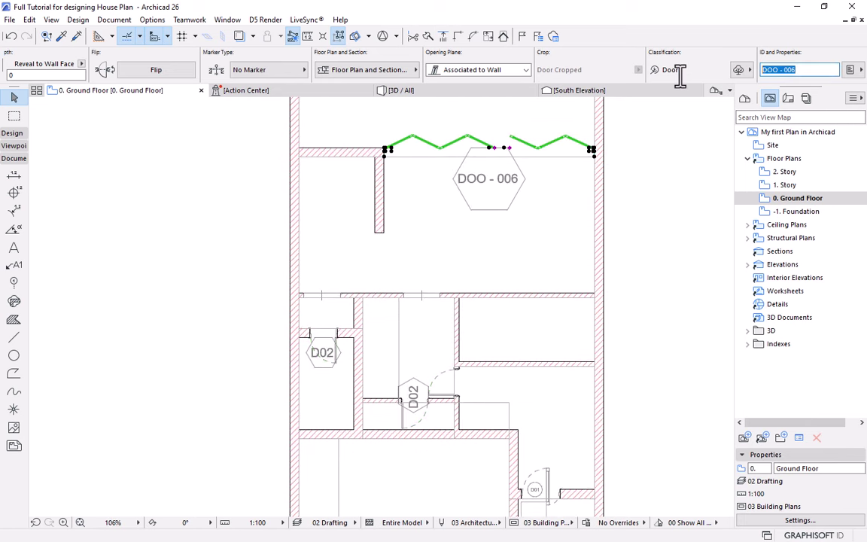
{"action": "type", "text": "D03"}
{"action": "key", "text": "Return"}
{"action": "scroll", "coordinate": [414, 321], "scroll_direction": "down", "scroll_amount": 2}
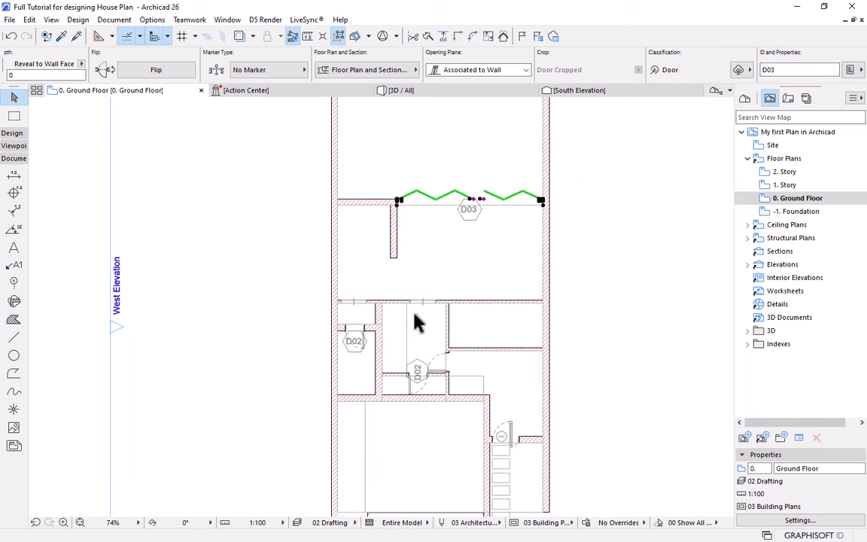
Select the two D02 labels and the D03 label, and turn off Fit Frame To Text in their settings.
{"action": "scroll", "coordinate": [416, 373], "scroll_direction": "down", "scroll_amount": 2}
{"action": "scroll", "coordinate": [417, 373], "scroll_direction": "up", "scroll_amount": 2}
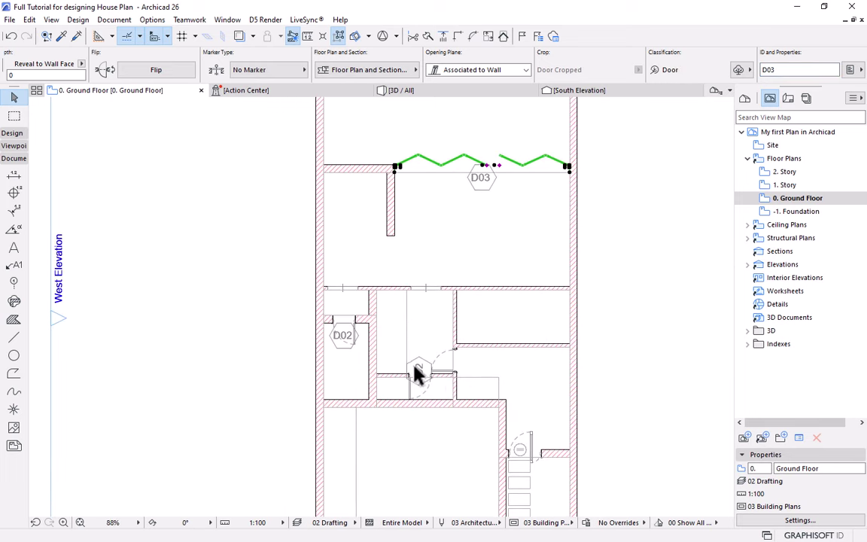
{"action": "left_click", "coordinate": [422, 375]}
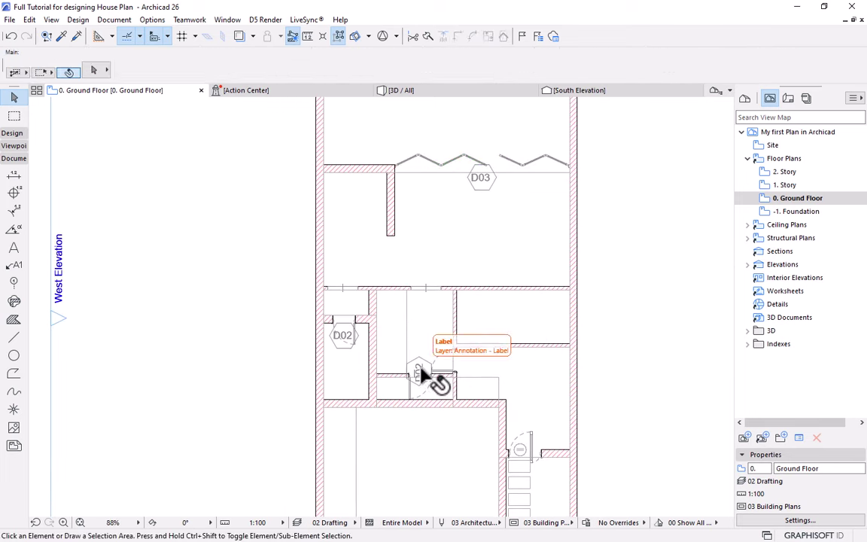
{"action": "left_click", "coordinate": [419, 372]}
{"action": "left_click", "coordinate": [344, 336], "text": "shift"}
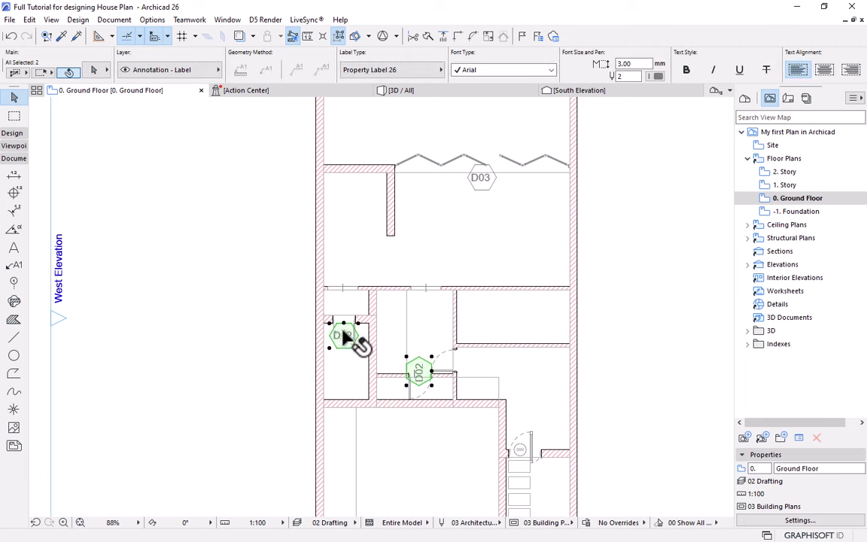
{"action": "left_click", "coordinate": [478, 184], "text": "shift"}
{"action": "left_click", "coordinate": [91, 70]}
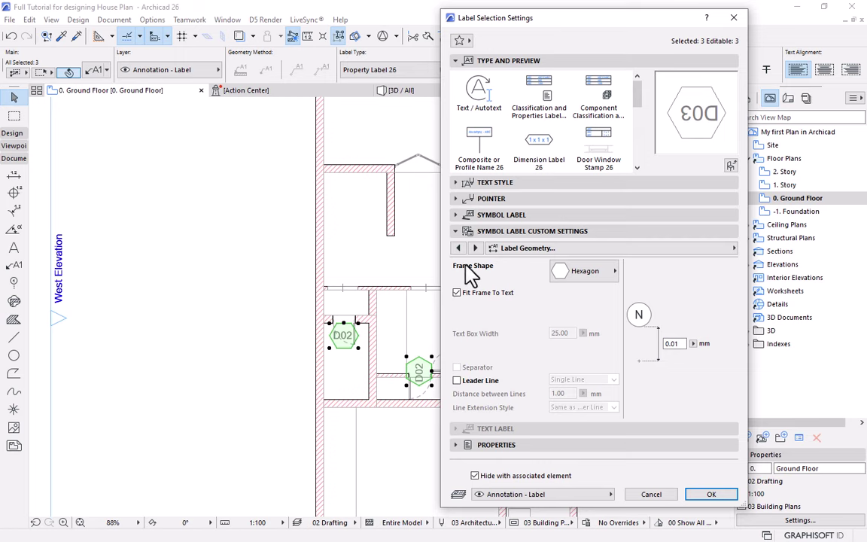
{"action": "left_click", "coordinate": [456, 183]}
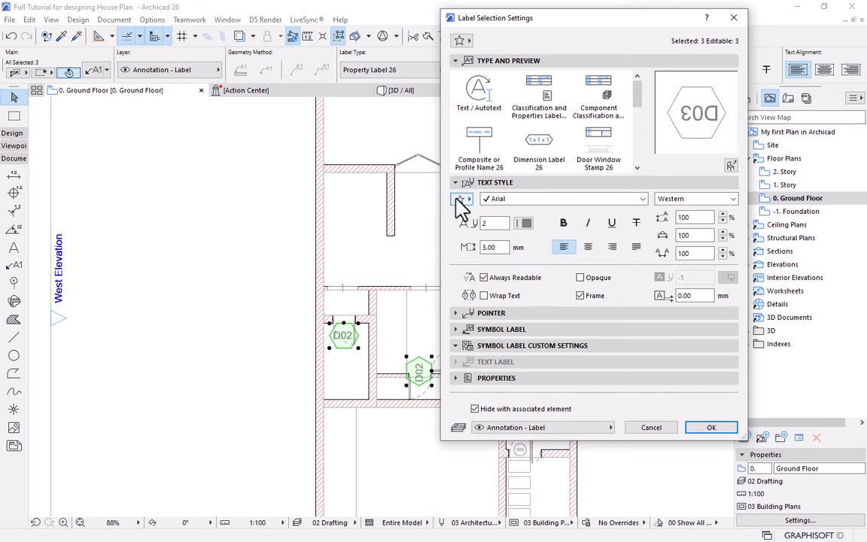
{"action": "left_click", "coordinate": [454, 345]}
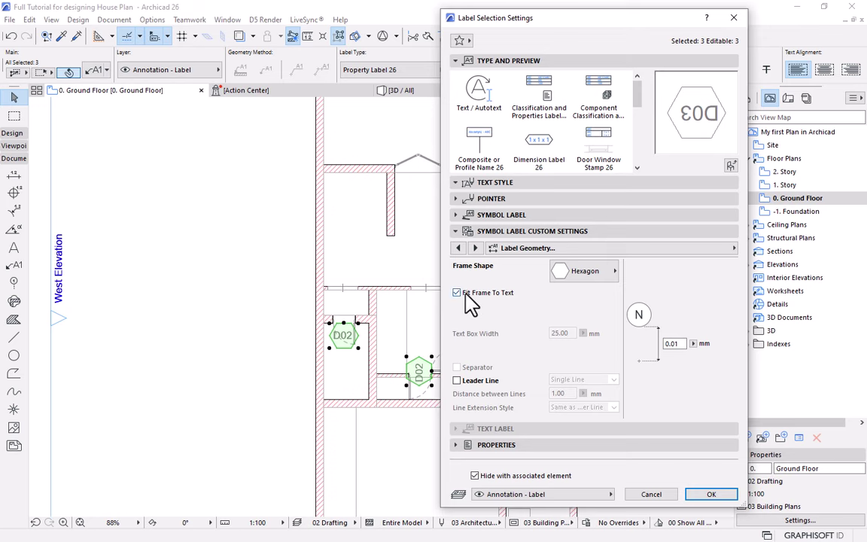
{"action": "left_click", "coordinate": [465, 295]}
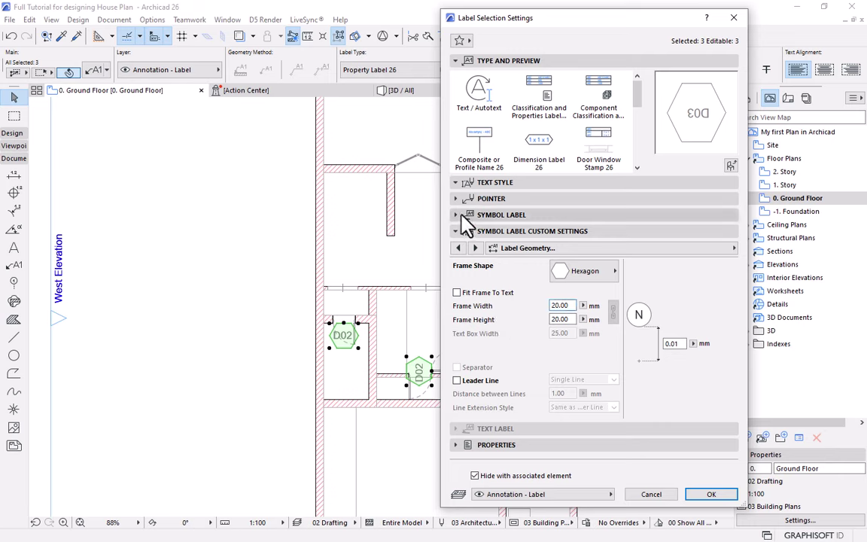
Set the text height of the three selected door labels to 1.2 mm.
{"action": "left_click", "coordinate": [458, 182]}
{"action": "left_click", "coordinate": [461, 185]}
{"action": "double_click", "coordinate": [490, 247]}
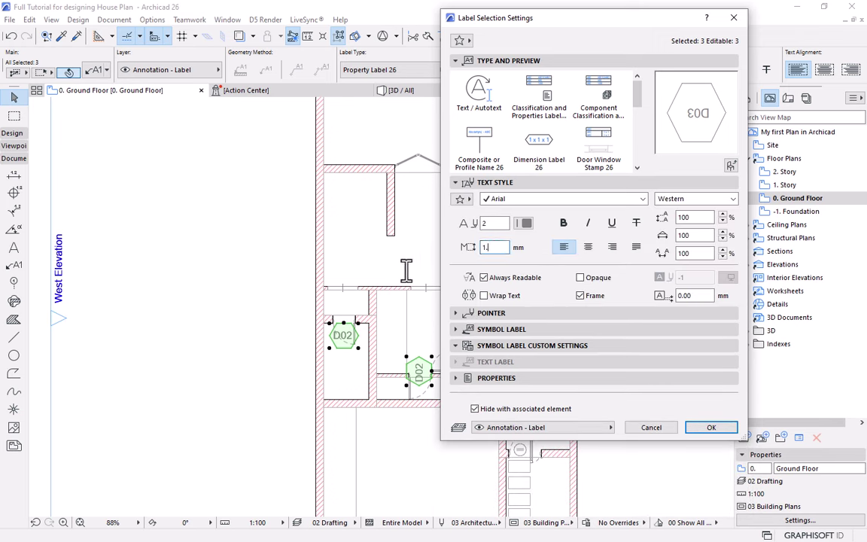
{"action": "type", "text": "1.2"}
{"action": "left_click", "coordinate": [490, 347]}
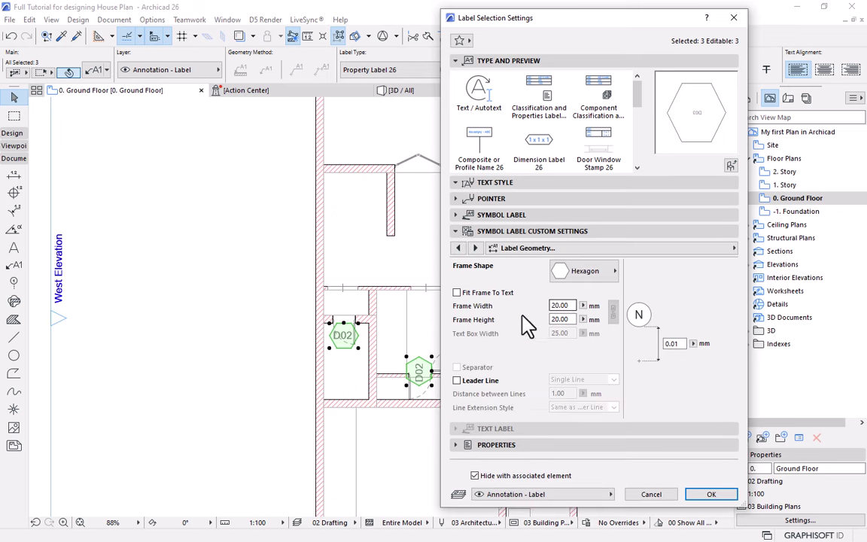
Set the selected labels' frame width and frame height to 7 mm, and apply the label settings.
{"action": "left_click_drag", "start_coordinate": [573, 305], "coordinate": [553, 310]}
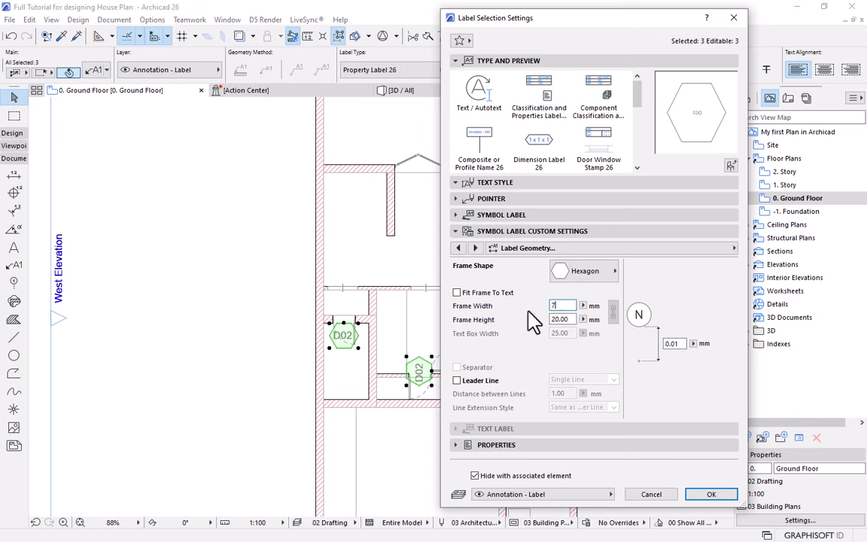
{"action": "type", "text": "7"}
{"action": "key", "text": "Tab"}
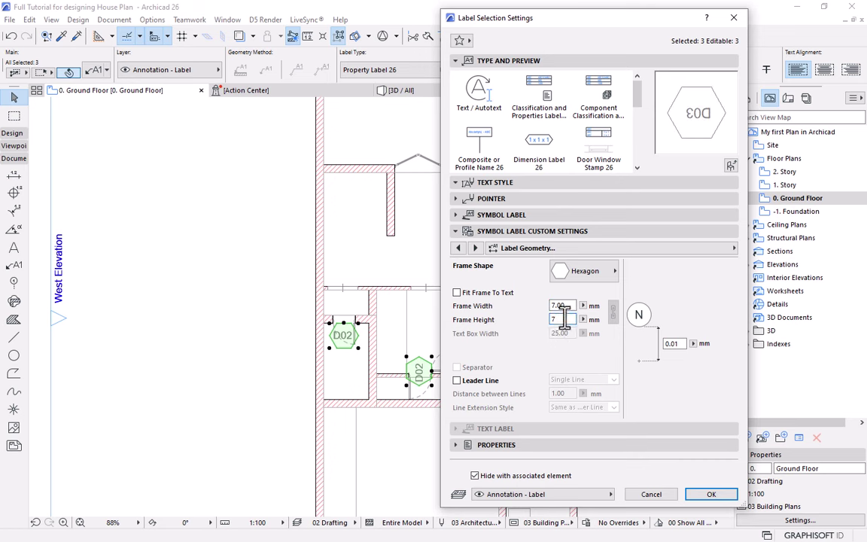
{"action": "left_click", "coordinate": [708, 493]}
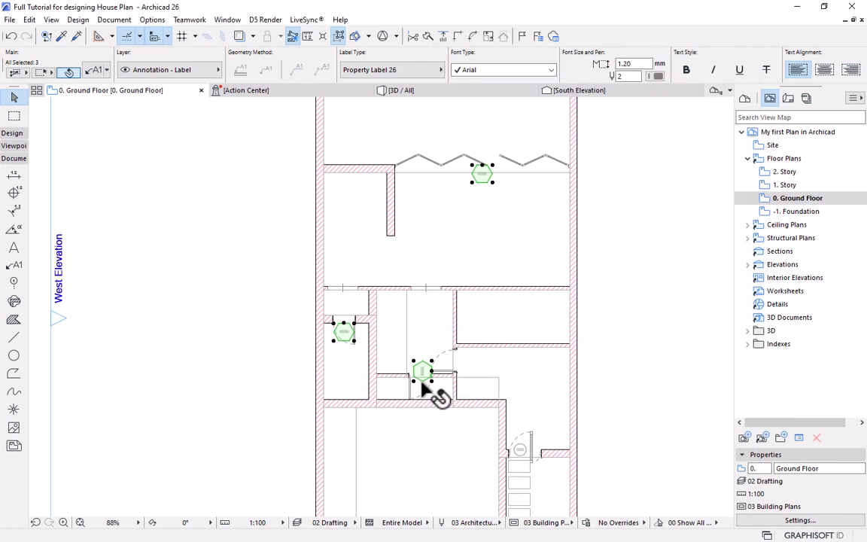
Change the frame shape of the three selected door labels to Circle.
{"action": "scroll", "coordinate": [423, 384], "scroll_direction": "up", "scroll_amount": 3}
{"action": "scroll", "coordinate": [426, 390], "scroll_direction": "down", "scroll_amount": 2}
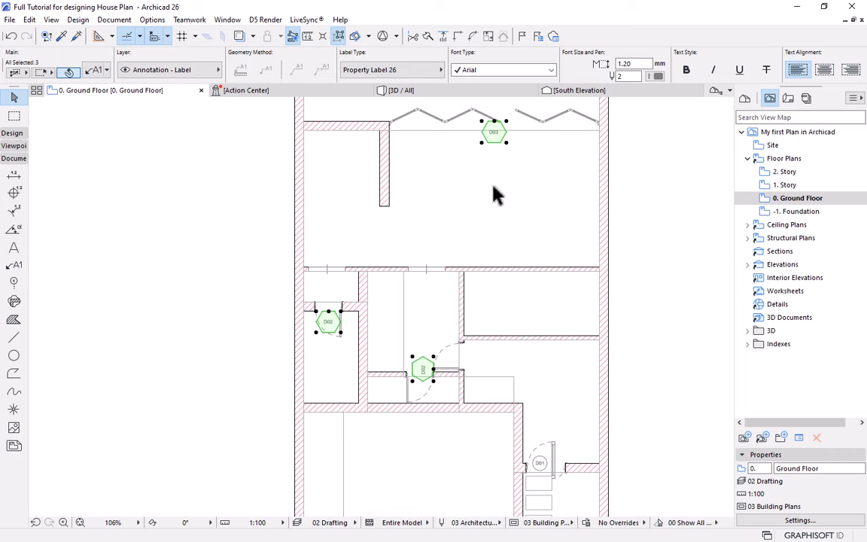
{"action": "left_click", "coordinate": [95, 70]}
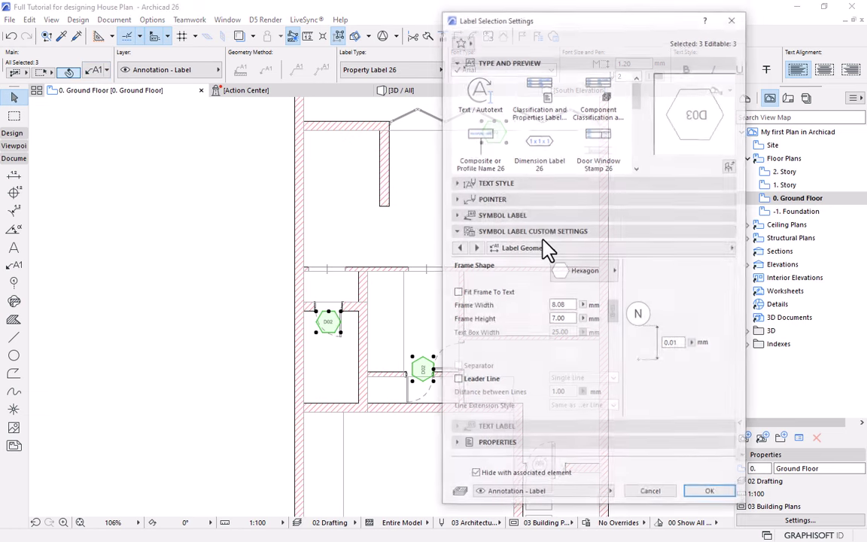
{"action": "left_click", "coordinate": [580, 284]}
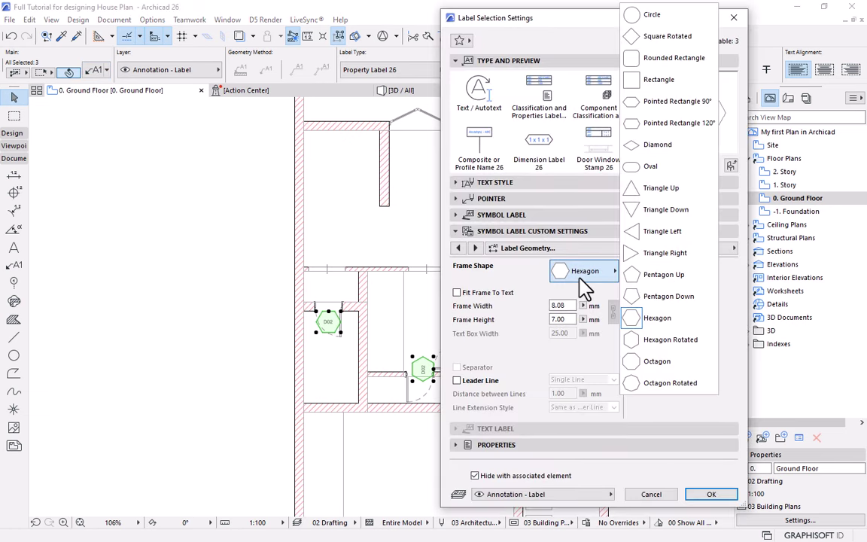
{"action": "left_click", "coordinate": [639, 17]}
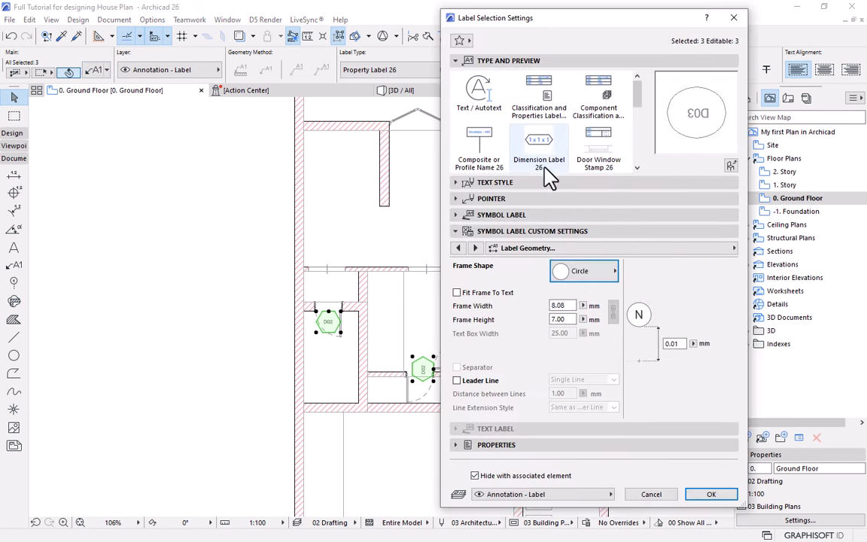
{"action": "left_click", "coordinate": [712, 496]}
Set the frame width of the selected circular labels to 7 mm.
{"action": "scroll", "coordinate": [391, 373], "scroll_direction": "up", "scroll_amount": 5}
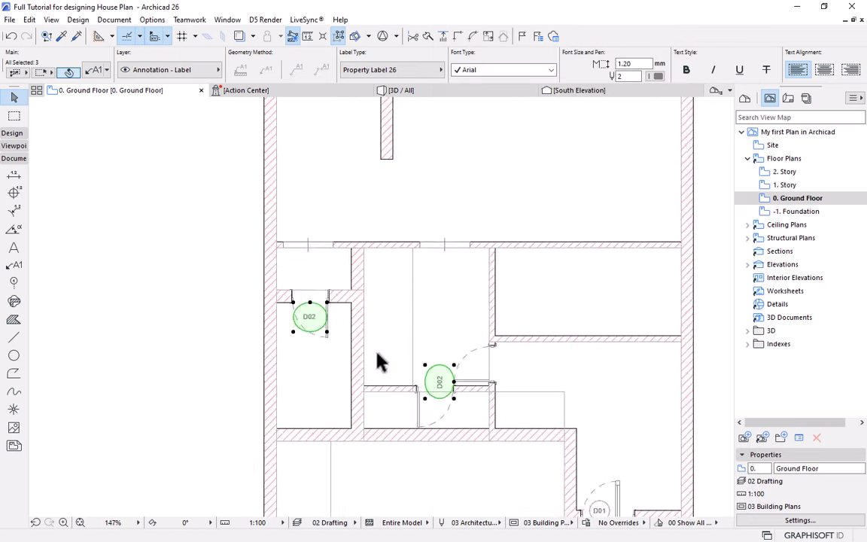
{"action": "scroll", "coordinate": [457, 367], "scroll_direction": "up", "scroll_amount": 3}
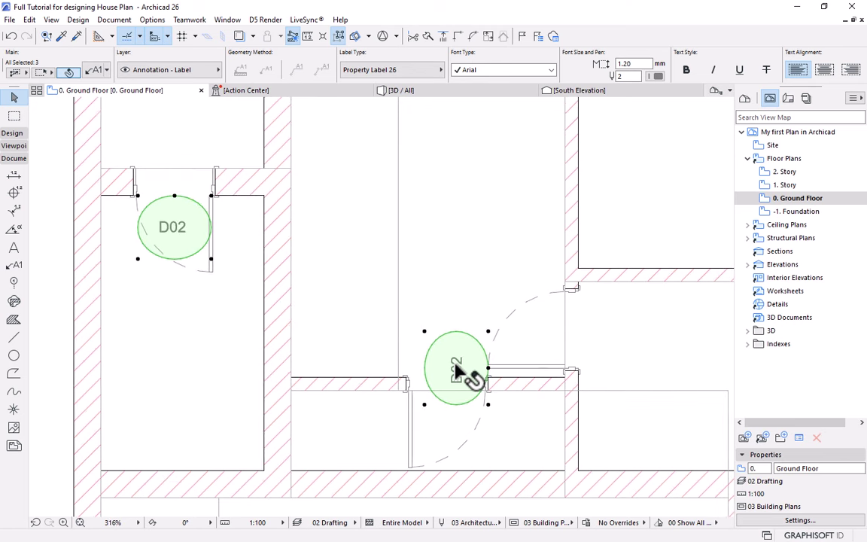
{"action": "key", "text": "ctrl+t"}
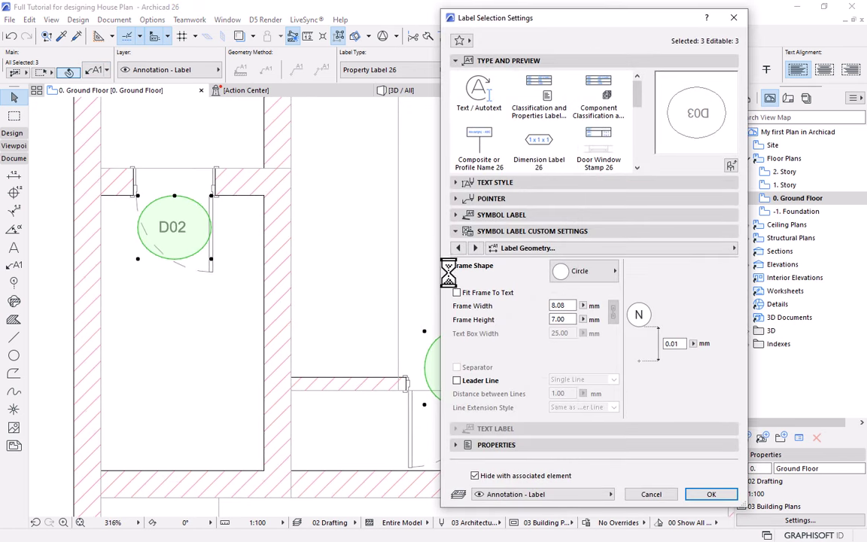
{"action": "double_click", "coordinate": [559, 305]}
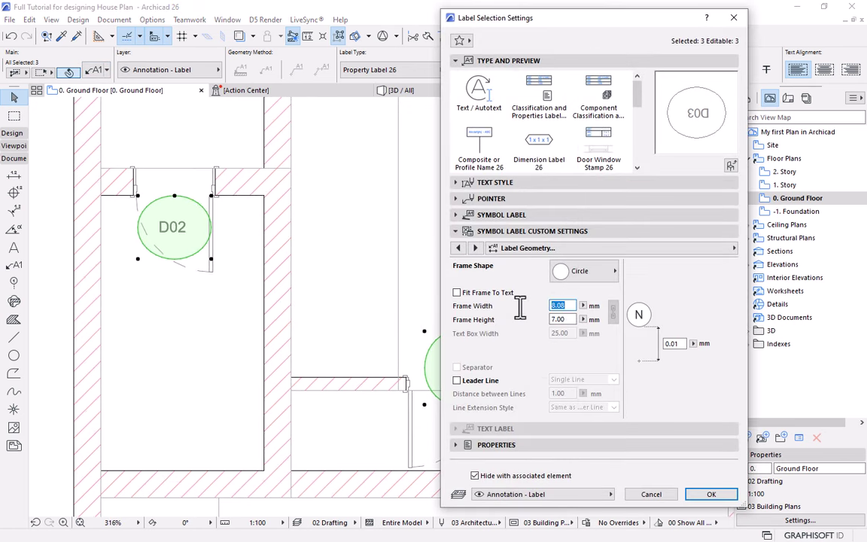
{"action": "type", "text": "7"}
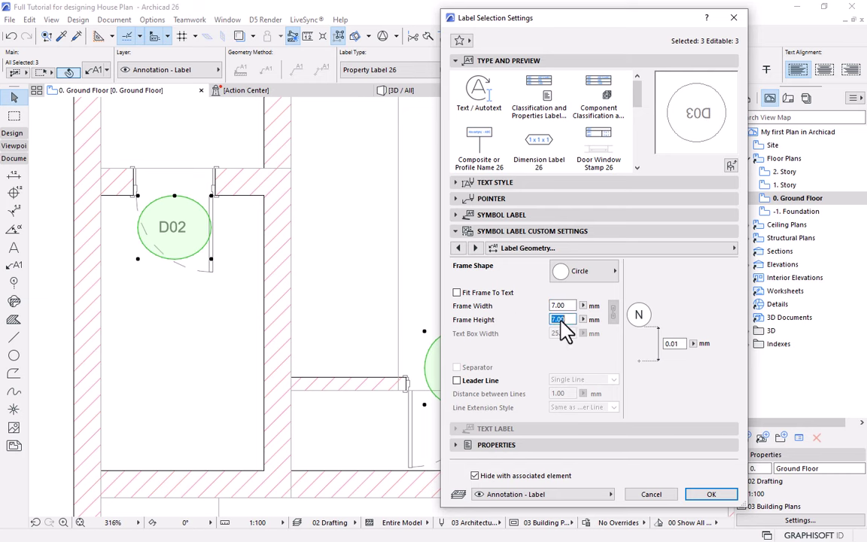
{"action": "left_click", "coordinate": [708, 494]}
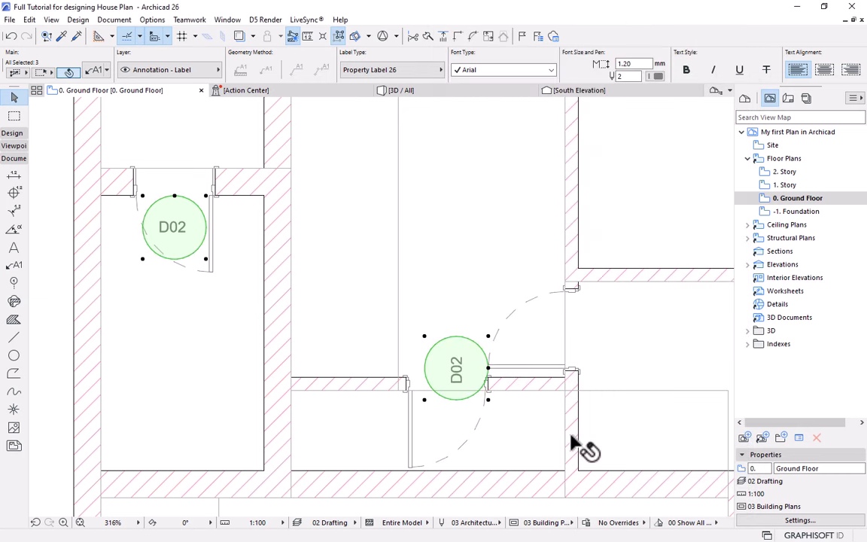
Set the selected door labels' frame width and frame height to 6 mm.
{"action": "scroll", "coordinate": [397, 223], "scroll_direction": "down", "scroll_amount": 5}
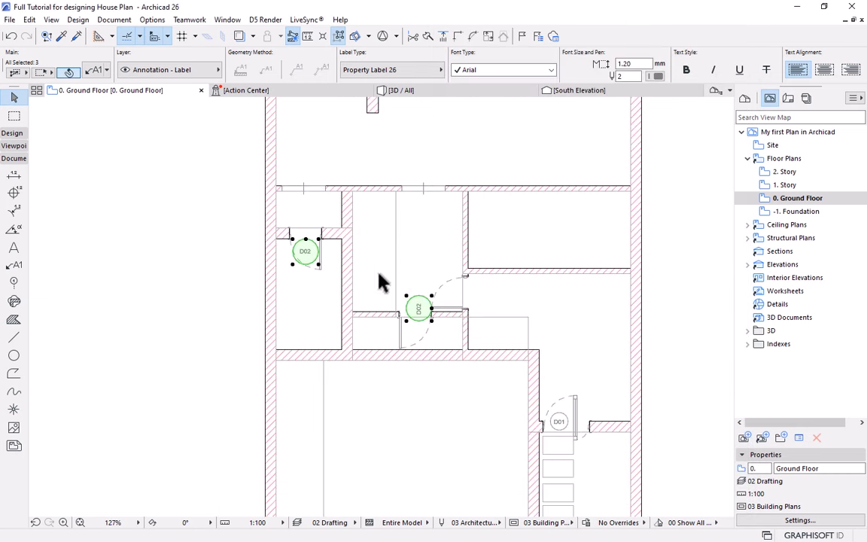
{"action": "scroll", "coordinate": [381, 280], "scroll_direction": "up", "scroll_amount": 2}
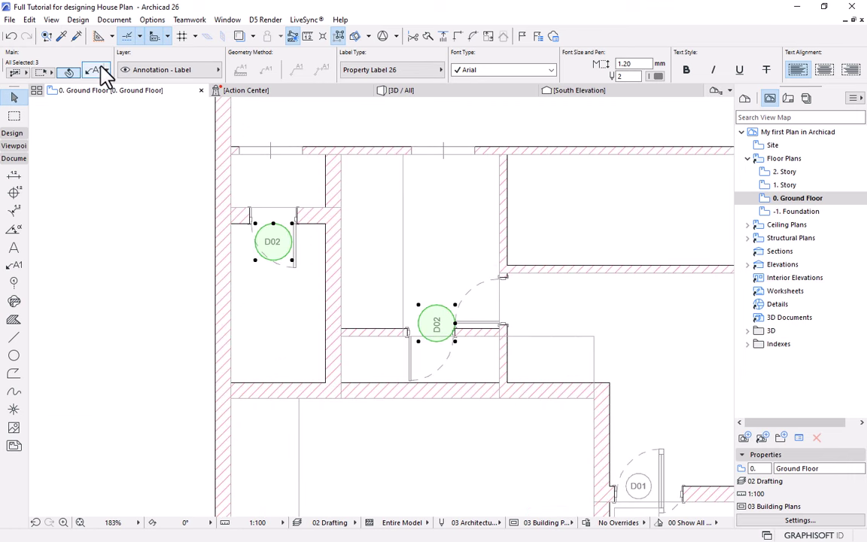
{"action": "key", "text": "ctrl+t"}
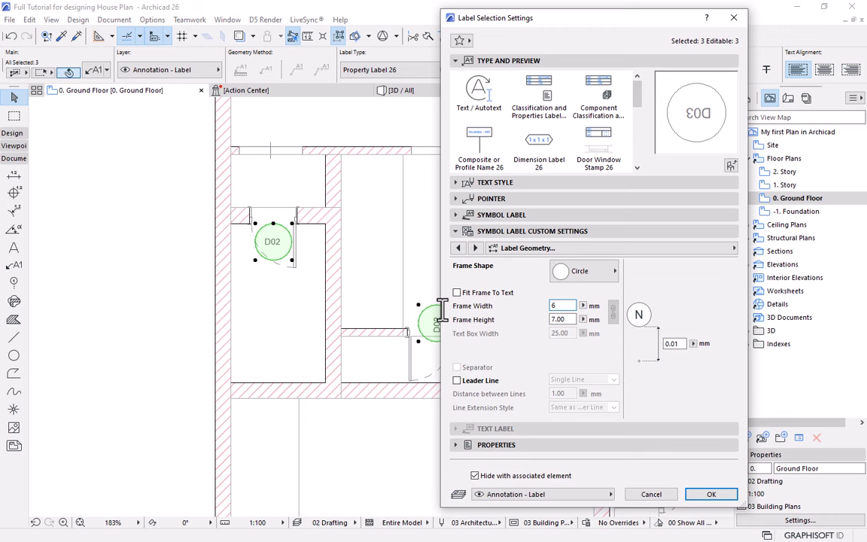
{"action": "key", "text": "Tab"}
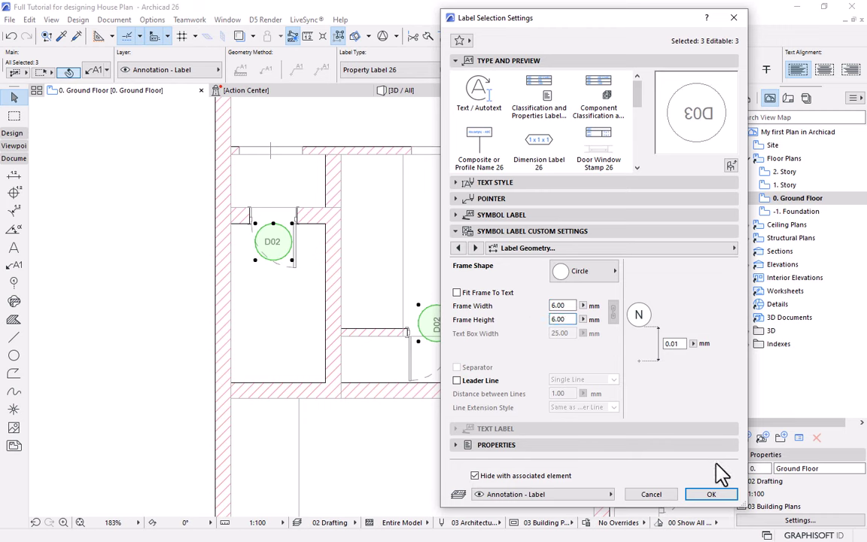
{"action": "left_click", "coordinate": [714, 495]}
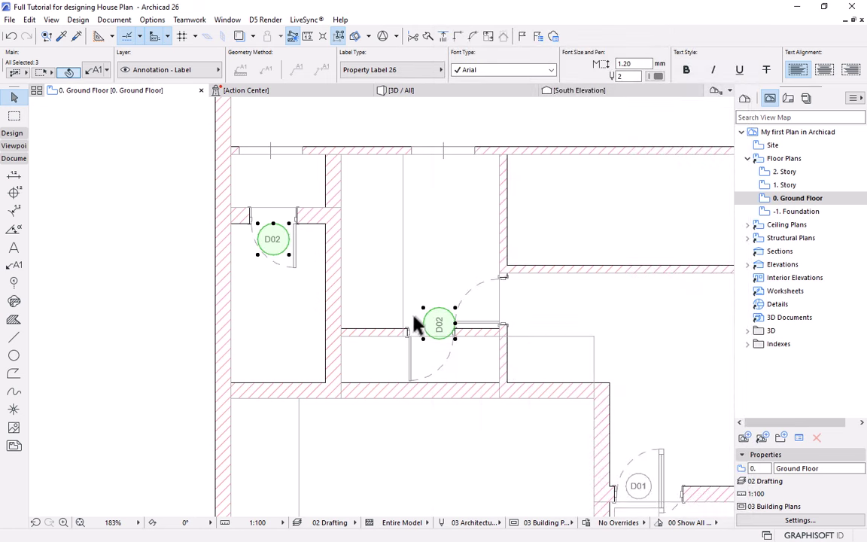
Move the rotated D02 label into the swing area of the hinged door in the vertical wall beside it.
{"action": "scroll", "coordinate": [377, 240], "scroll_direction": "down", "scroll_amount": 3}
{"action": "scroll", "coordinate": [464, 349], "scroll_direction": "down", "scroll_amount": 3}
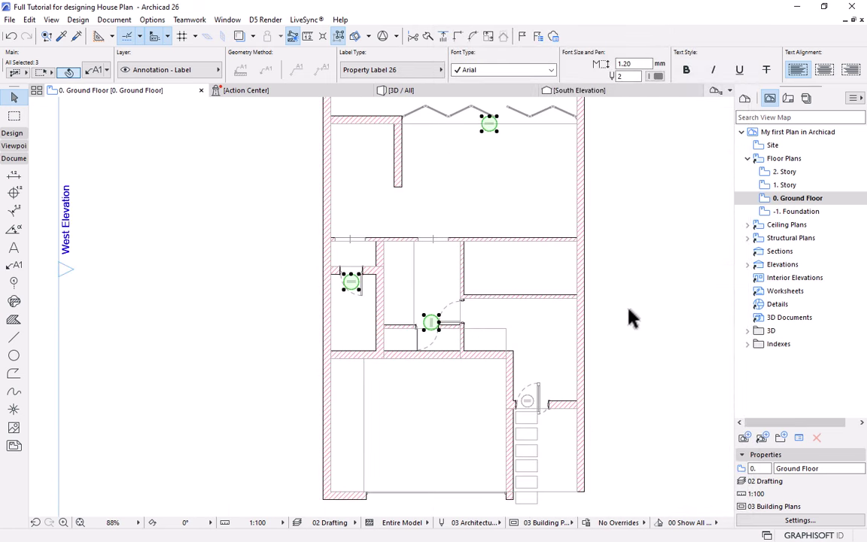
{"action": "left_click", "coordinate": [499, 378]}
{"action": "scroll", "coordinate": [441, 316], "scroll_direction": "up", "scroll_amount": 6}
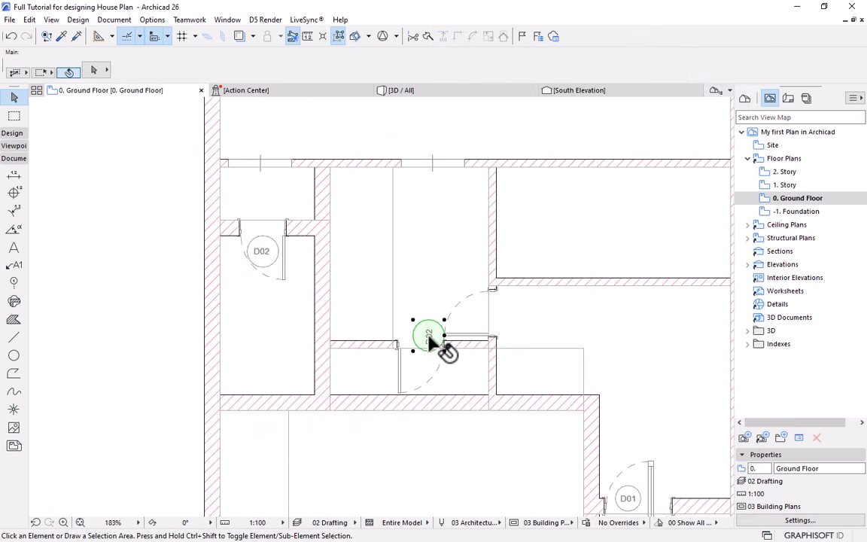
{"action": "left_click", "coordinate": [429, 333]}
{"action": "scroll", "coordinate": [433, 339], "scroll_direction": "up", "scroll_amount": 6}
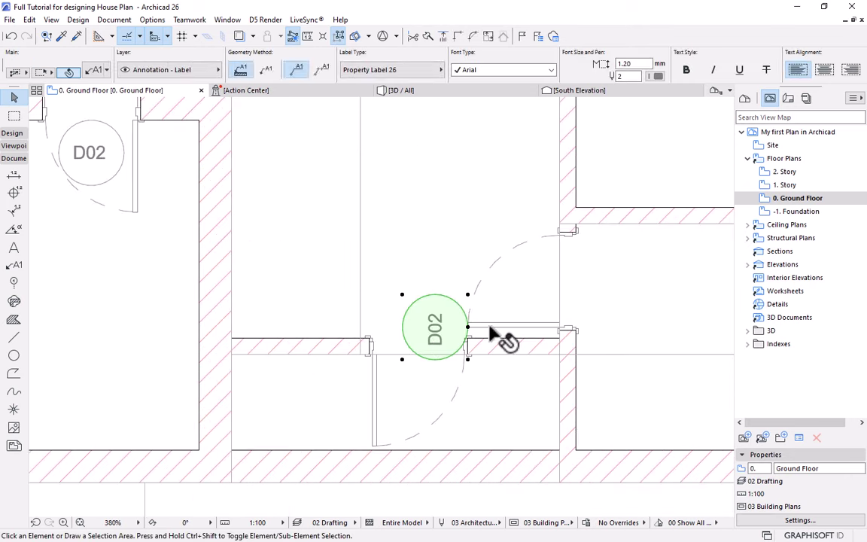
{"action": "key", "text": "Escape"}
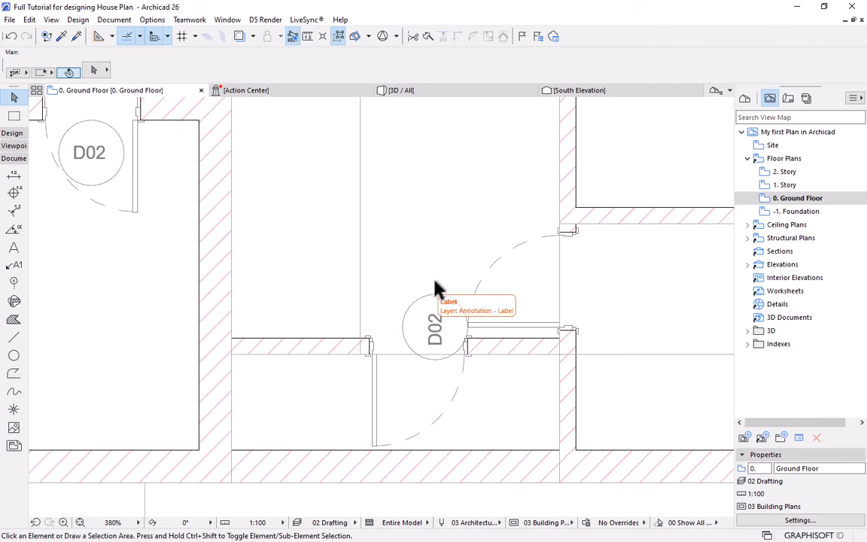
{"action": "middle_click_drag", "start_coordinate": [440, 290], "coordinate": [475, 291]}
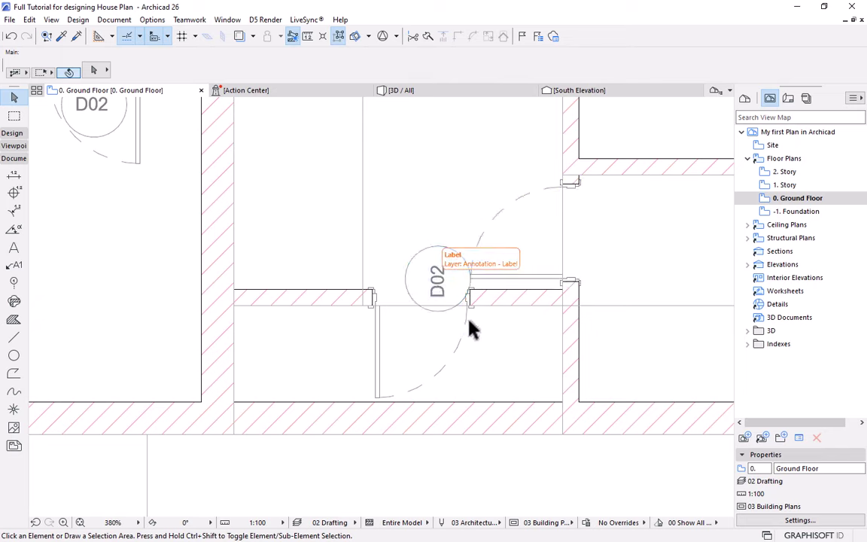
{"action": "left_click", "coordinate": [439, 283]}
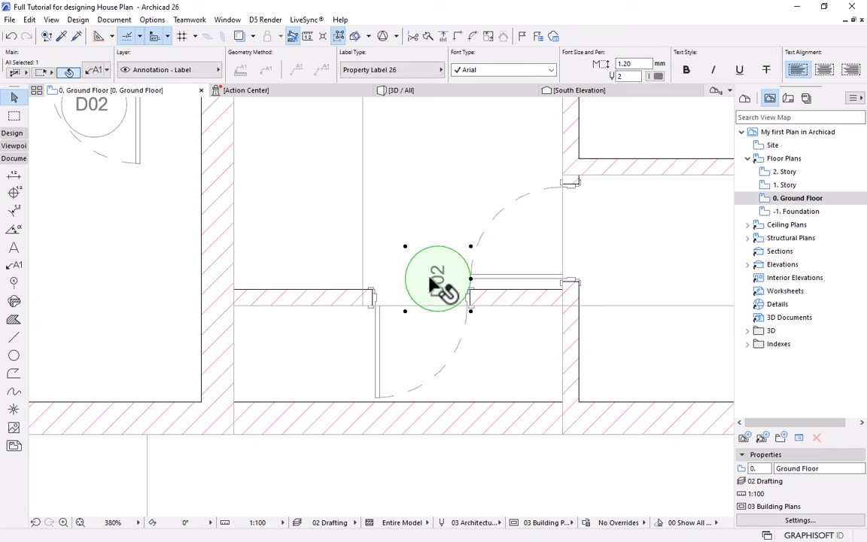
{"action": "left_click_drag", "start_coordinate": [473, 285], "coordinate": [573, 241]}
{"action": "key", "text": "Escape"}
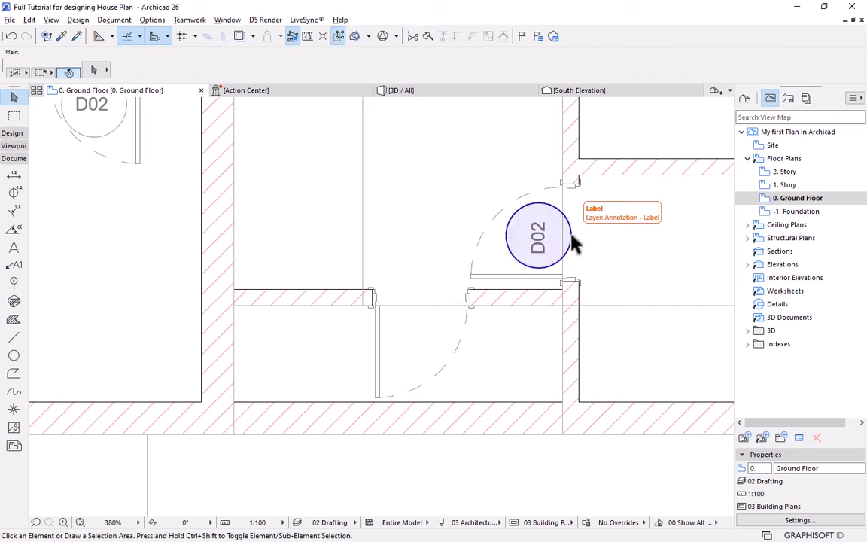
Label the hinged door in the short horizontal wall with the existing D02 label's settings and move the label into the door's swing area.
{"action": "left_click", "coordinate": [573, 242], "text": "alt"}
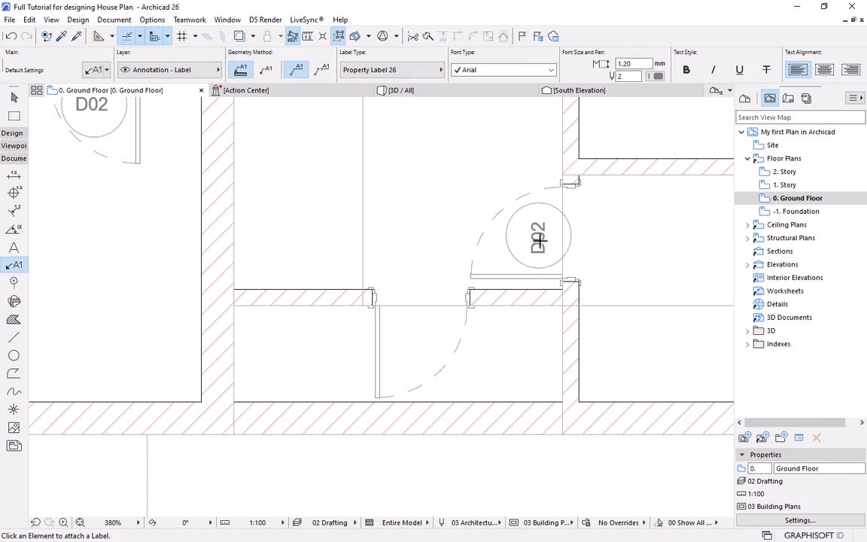
{"action": "left_click", "coordinate": [379, 388]}
{"action": "key", "text": "Escape"}
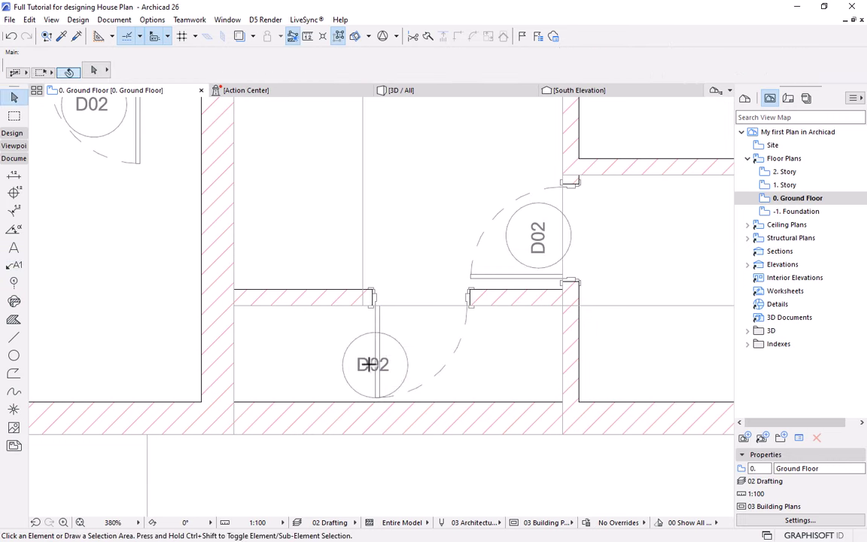
{"action": "left_click", "coordinate": [373, 367]}
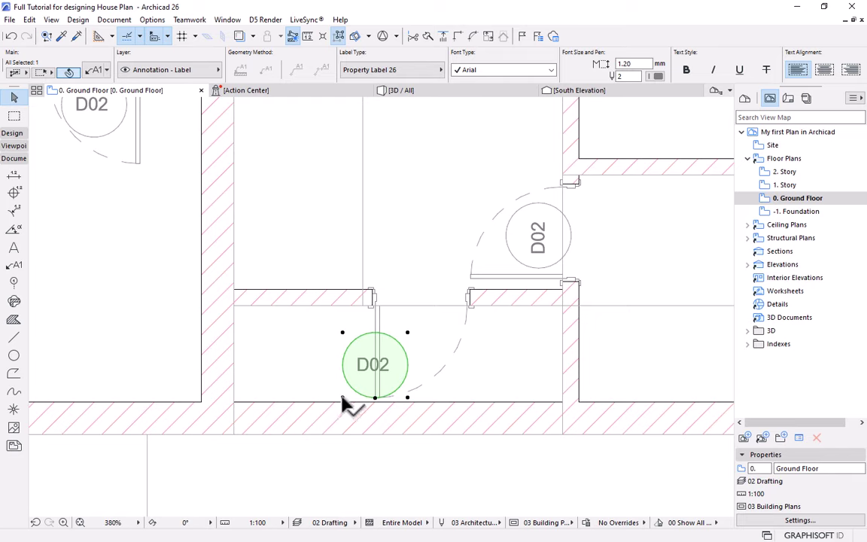
{"action": "left_click", "coordinate": [343, 398]}
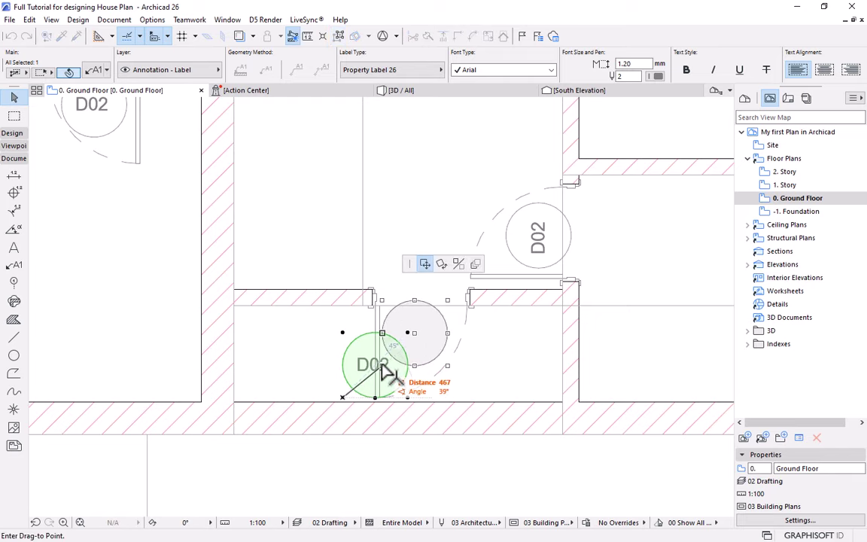
{"action": "left_click", "coordinate": [380, 374]}
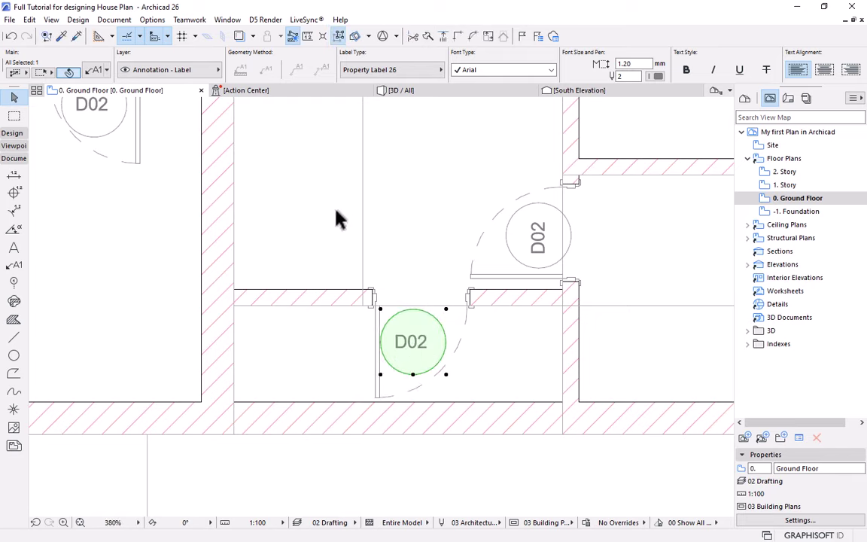
{"action": "scroll", "coordinate": [420, 354], "scroll_direction": "down", "scroll_amount": 7}
{"action": "left_click", "coordinate": [638, 363]}
{"action": "scroll", "coordinate": [445, 323], "scroll_direction": "down", "scroll_amount": 2}
{"action": "scroll", "coordinate": [430, 313], "scroll_direction": "up", "scroll_amount": 1}
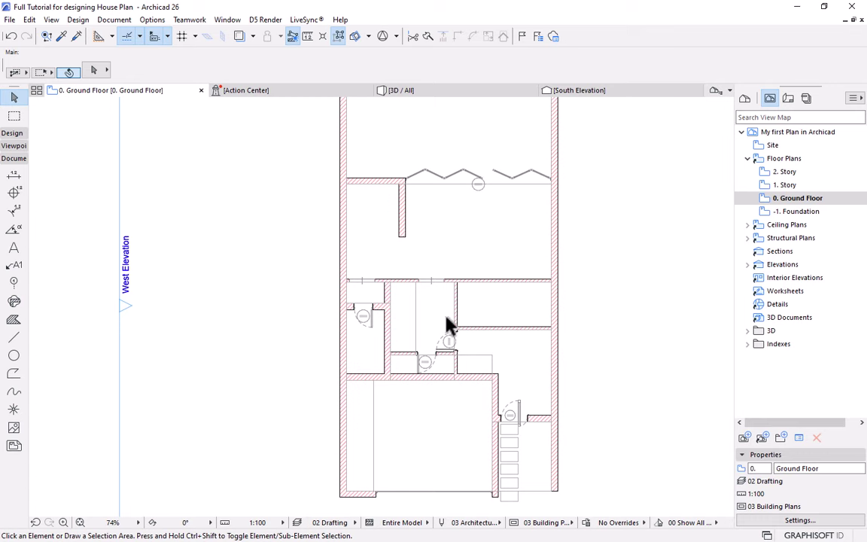
Activate the Window tool for the ground floor plan.
{"action": "scroll", "coordinate": [470, 412], "scroll_direction": "up", "scroll_amount": 3}
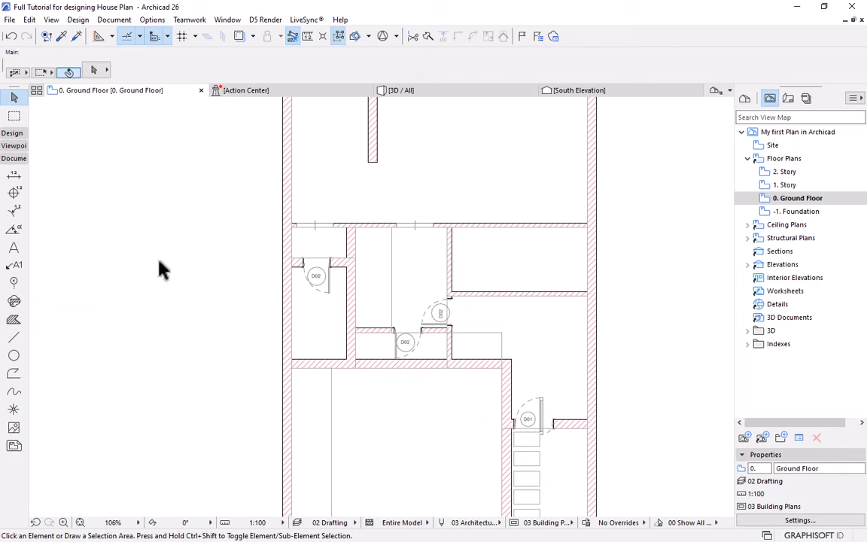
{"action": "left_click", "coordinate": [13, 134]}
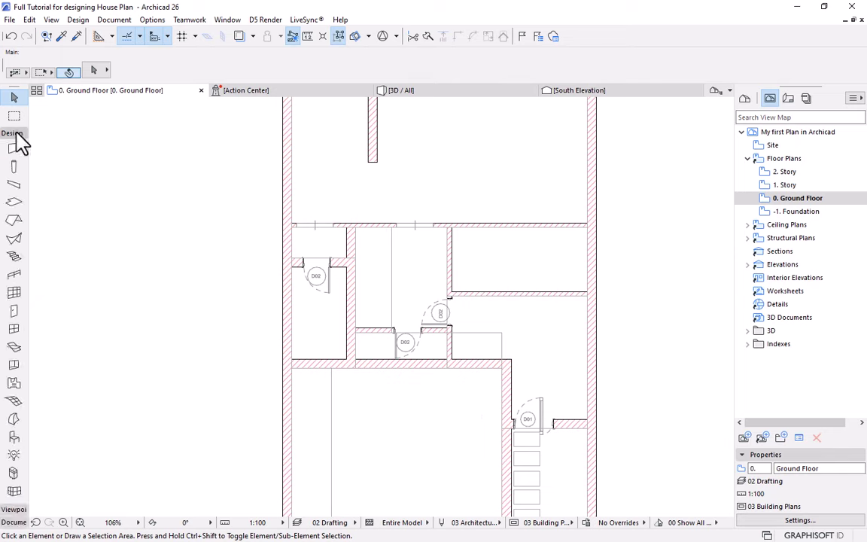
{"action": "left_click", "coordinate": [13, 329]}
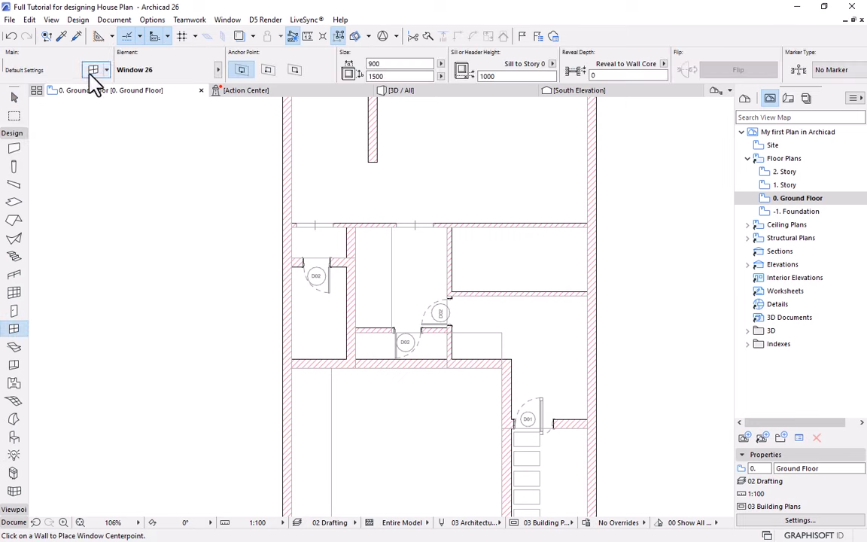
Examine the exterior and interior walls across the ground floor plan for suitable window positions.
{"action": "scroll", "coordinate": [441, 242], "scroll_direction": "down", "scroll_amount": 3}
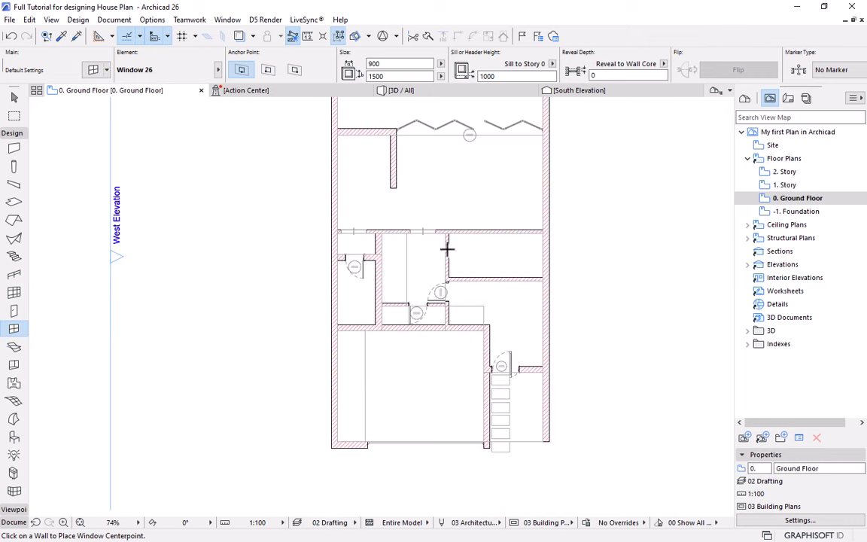
{"action": "scroll", "coordinate": [482, 264], "scroll_direction": "up", "scroll_amount": 5}
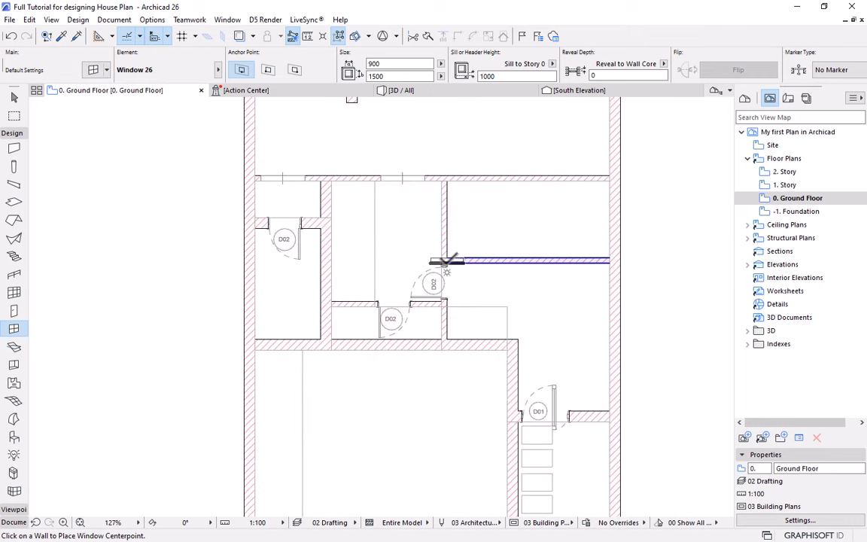
{"action": "middle_click_drag", "start_coordinate": [334, 316], "coordinate": [371, 315]}
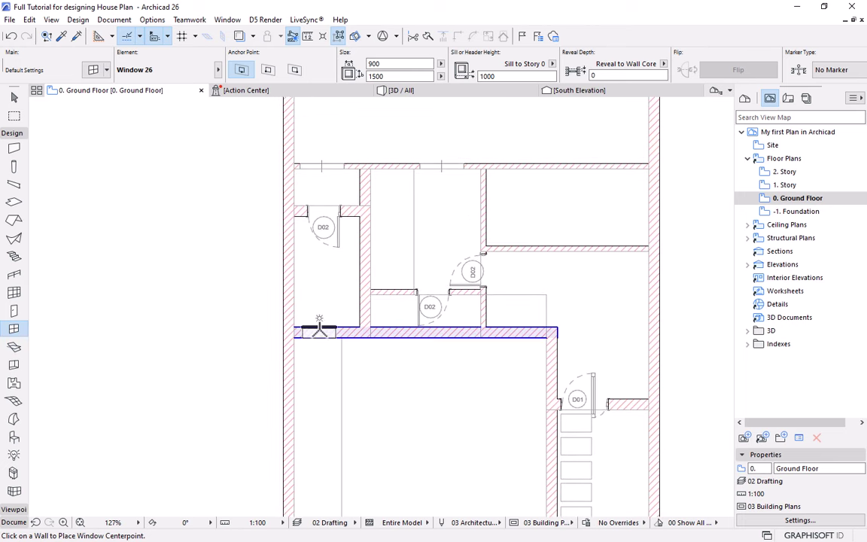
{"action": "scroll", "coordinate": [363, 320], "scroll_direction": "down", "scroll_amount": 3}
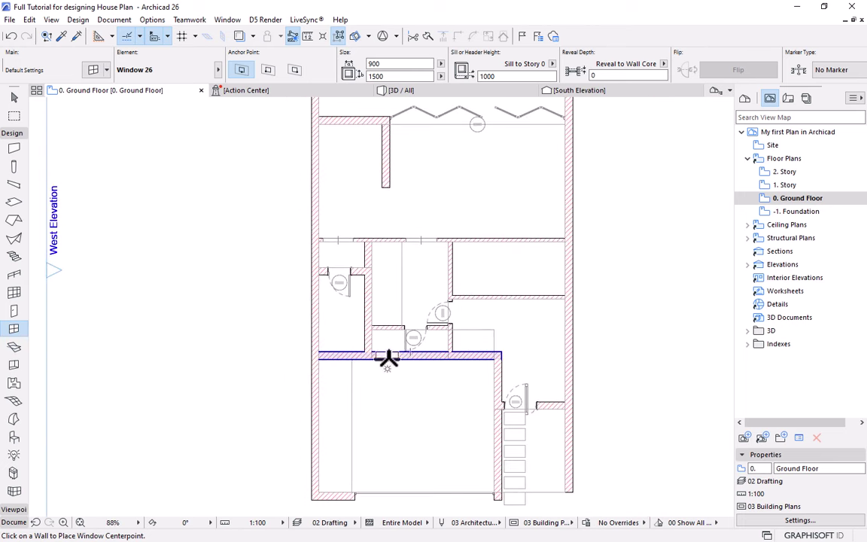
{"action": "mouse_move", "coordinate": [387, 359]}
{"action": "middle_mouse_down"}
{"action": "mouse_move", "coordinate": [404, 320]}
{"action": "mouse_move", "coordinate": [397, 374]}
{"action": "middle_mouse_up"}
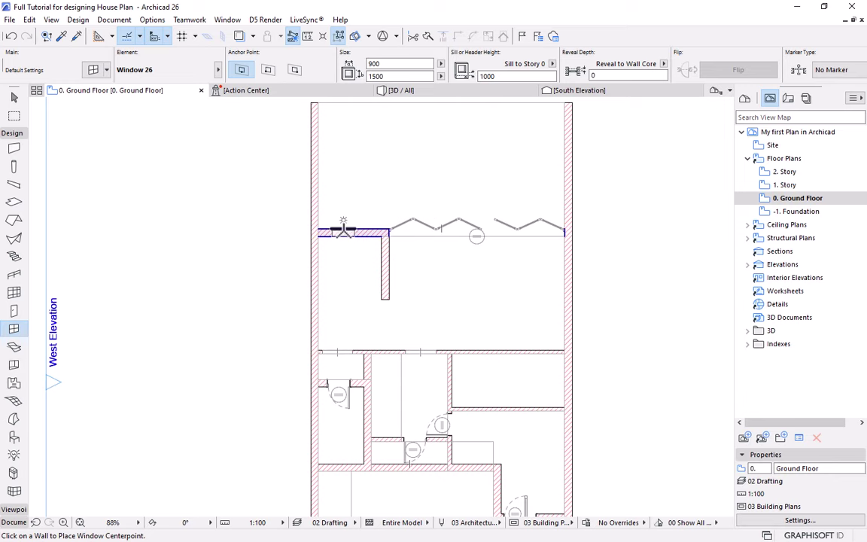
{"action": "scroll", "coordinate": [438, 256], "scroll_direction": "down", "scroll_amount": 3}
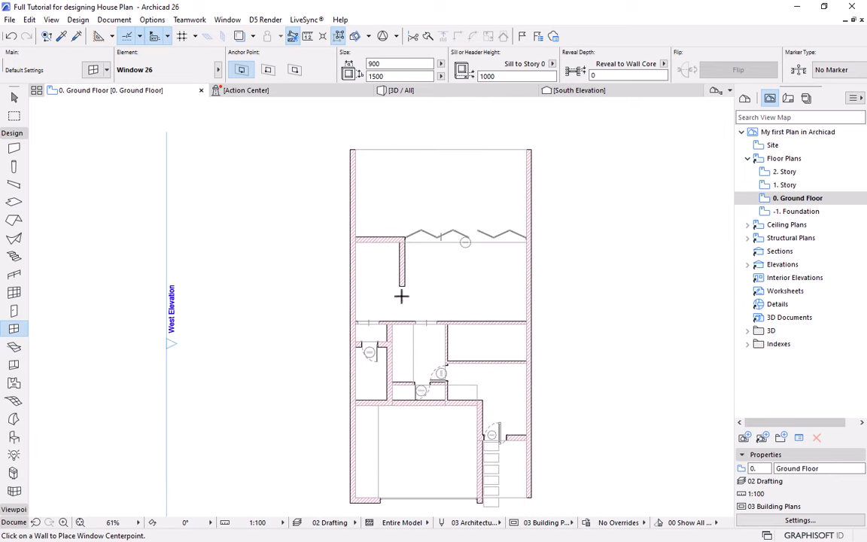
{"action": "scroll", "coordinate": [384, 308], "scroll_direction": "up", "scroll_amount": 7}
{"action": "scroll", "coordinate": [368, 329], "scroll_direction": "up", "scroll_amount": 1}
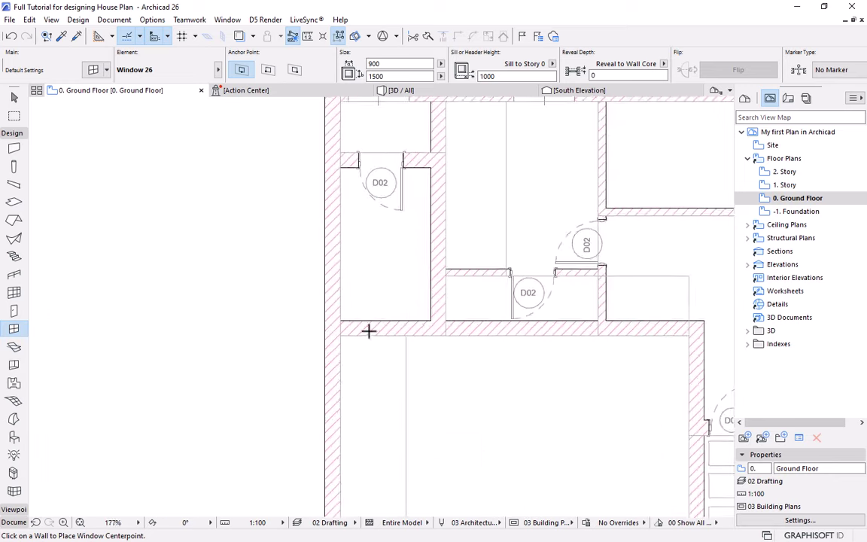
{"action": "scroll", "coordinate": [372, 228], "scroll_direction": "down", "scroll_amount": 2}
{"action": "middle_click_drag", "start_coordinate": [372, 228], "coordinate": [387, 363]}
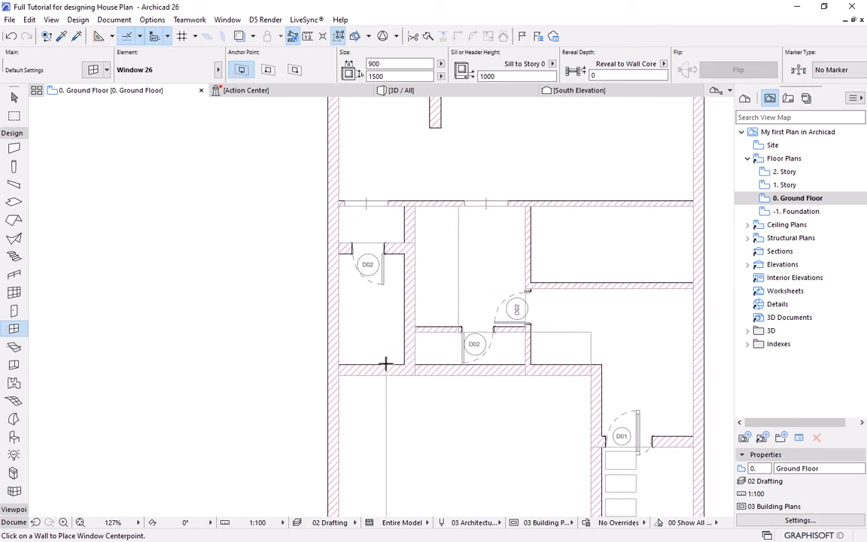
{"action": "scroll", "coordinate": [355, 323], "scroll_direction": "up", "scroll_amount": 2}
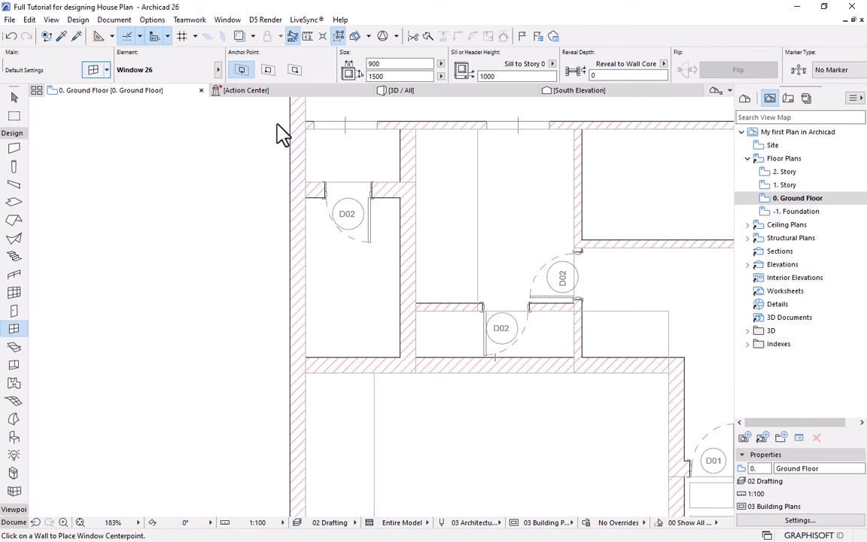
Open the Window tool's default settings and enlarge the dialog to show more library parts and properties.
{"action": "key", "text": "ctrl+t"}
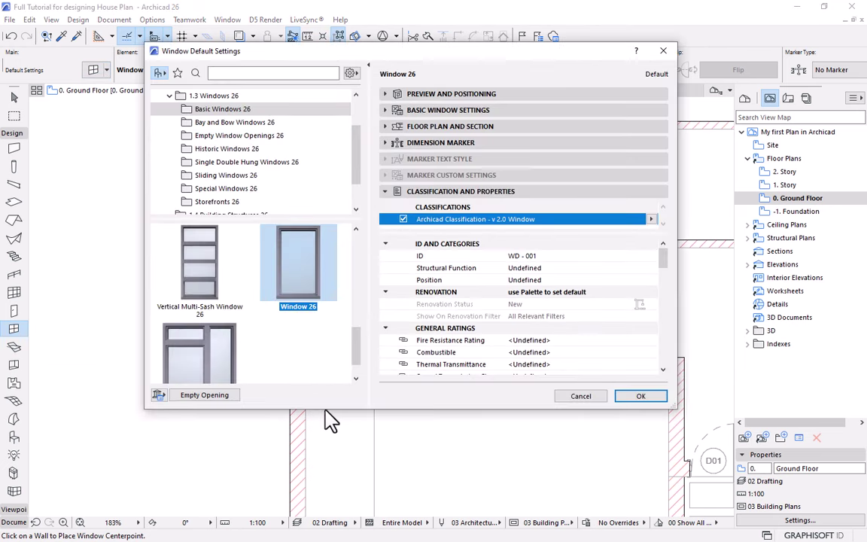
{"action": "left_click_drag", "start_coordinate": [323, 410], "coordinate": [324, 461]}
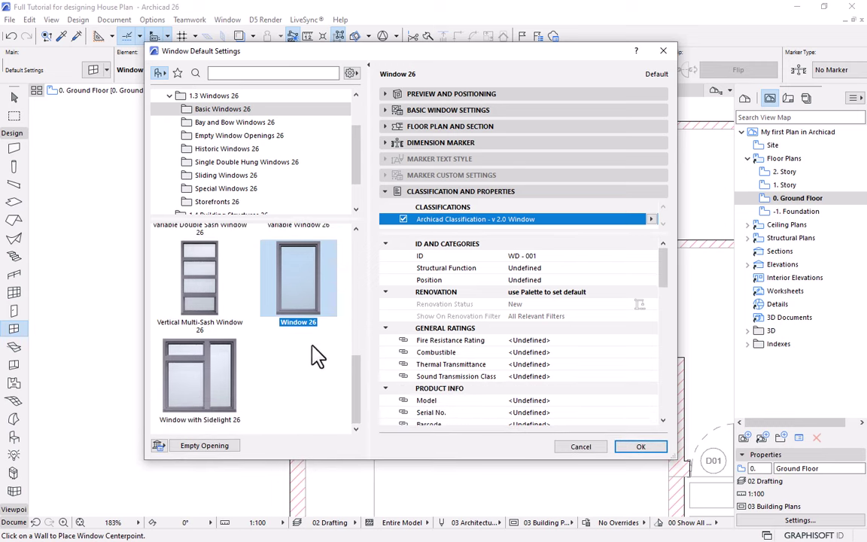
{"action": "left_click_drag", "start_coordinate": [468, 467], "coordinate": [459, 506]}
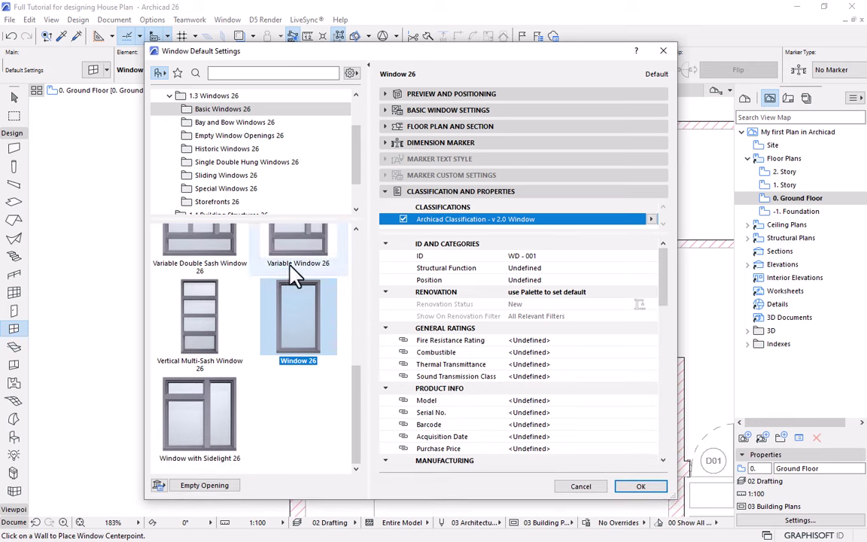
Browse the Bay and Bow, Single Double Hung, Sliding and Special window folders, then return to Basic Windows 26 and review its window types.
{"action": "left_click", "coordinate": [249, 122]}
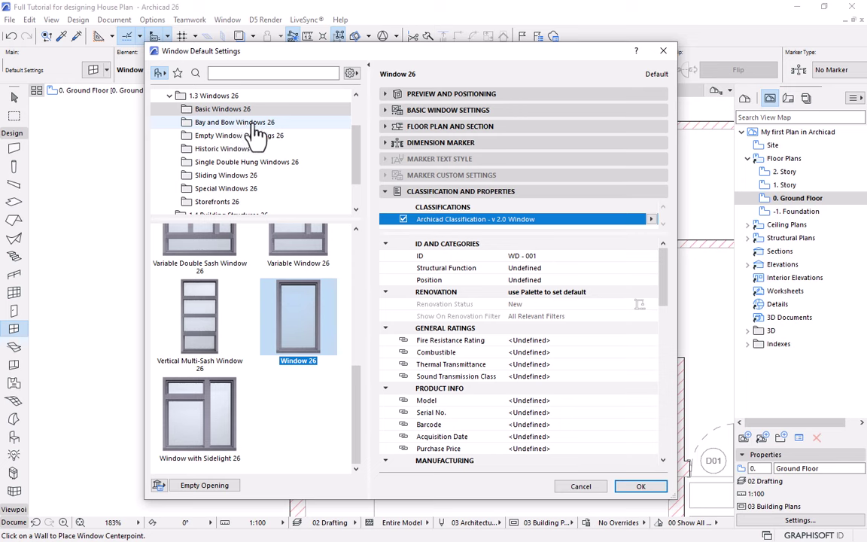
{"action": "left_click", "coordinate": [241, 136]}
{"action": "left_click", "coordinate": [218, 163]}
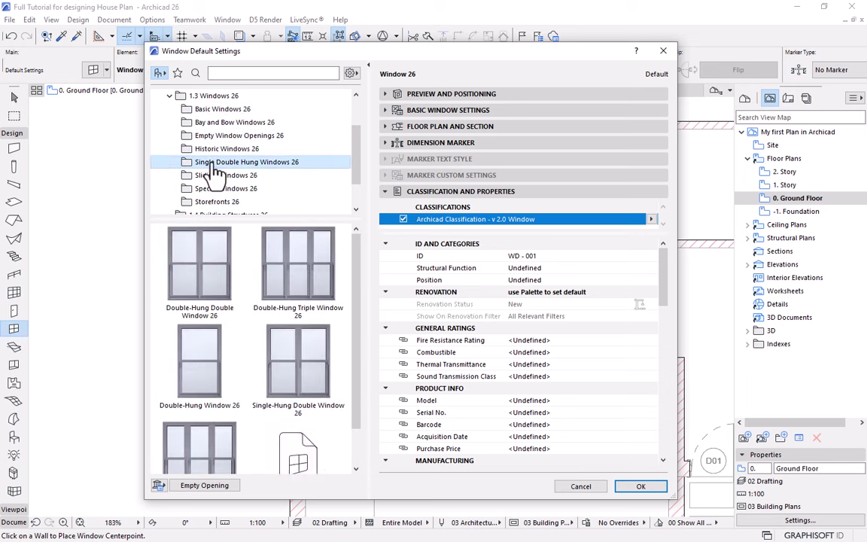
{"action": "left_click", "coordinate": [217, 175]}
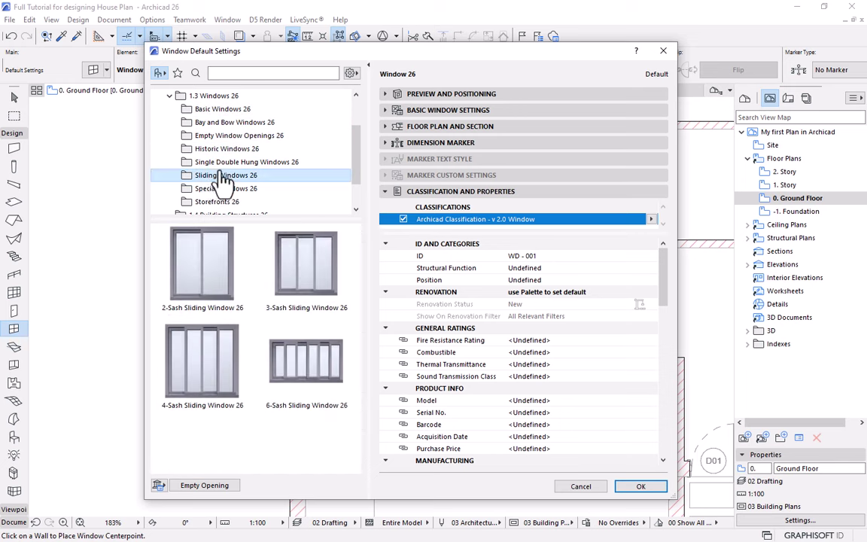
{"action": "left_click", "coordinate": [226, 189]}
{"action": "scroll", "coordinate": [258, 199], "scroll_direction": "down", "scroll_amount": 1}
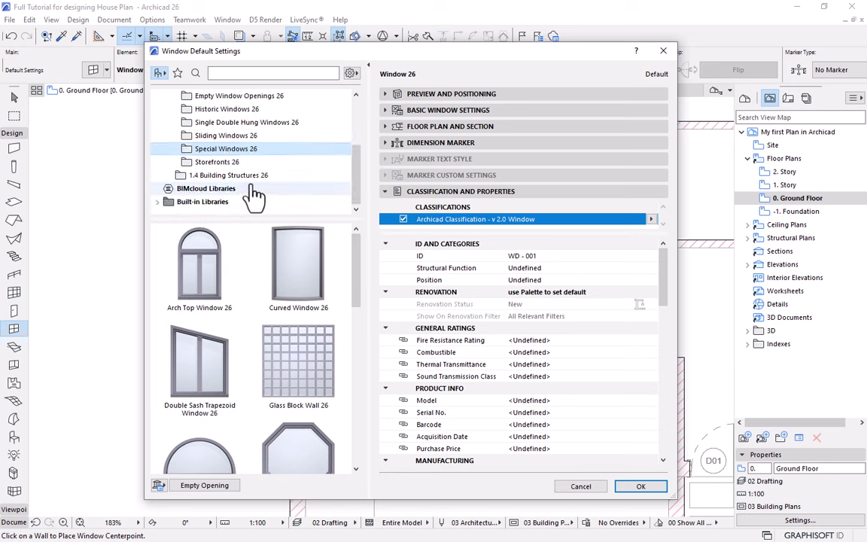
{"action": "scroll", "coordinate": [226, 173], "scroll_direction": "up", "scroll_amount": 2}
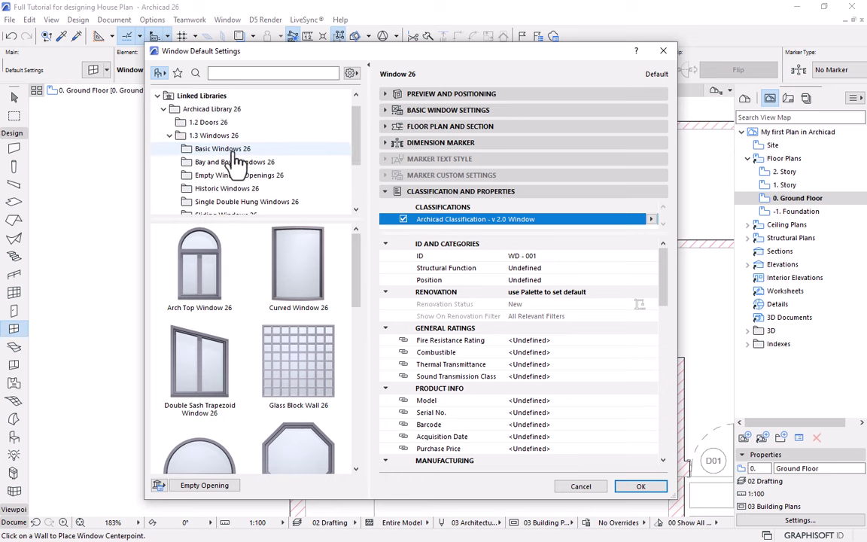
{"action": "left_click", "coordinate": [236, 151]}
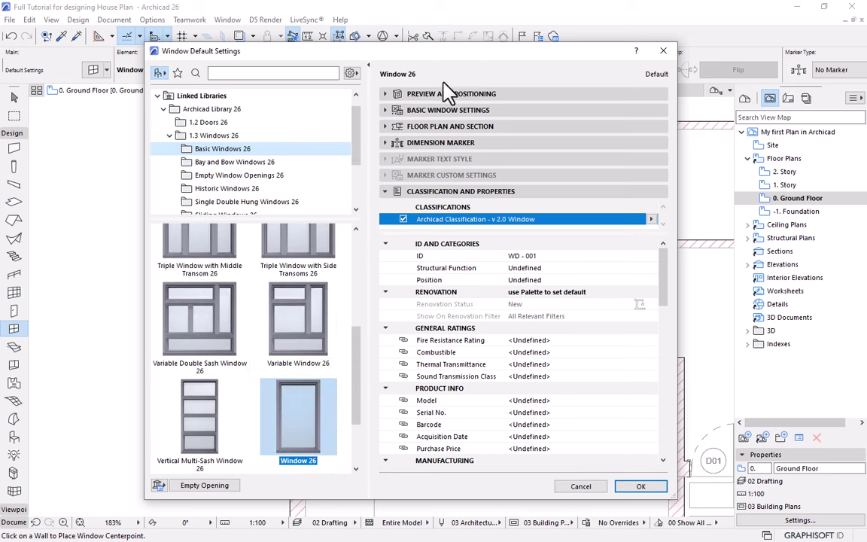
{"action": "left_click_drag", "start_coordinate": [459, 43], "coordinate": [458, 31]}
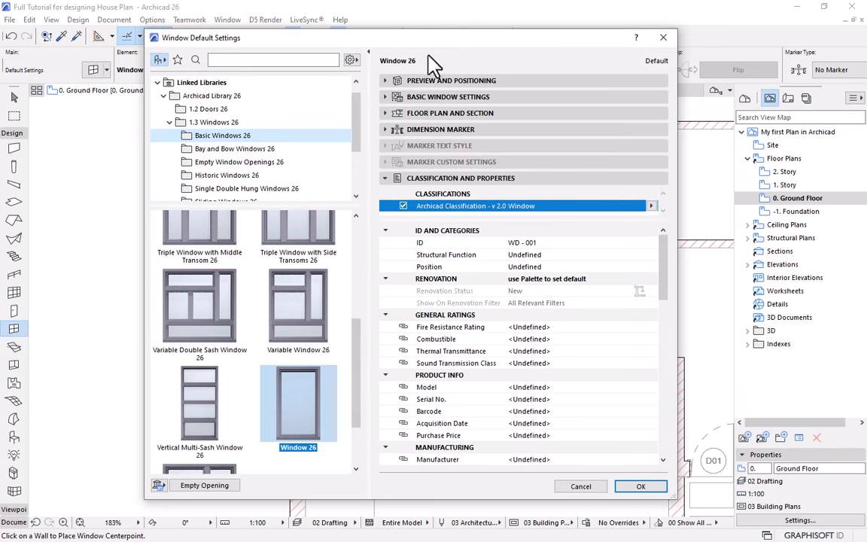
{"action": "left_click_drag", "start_coordinate": [359, 349], "coordinate": [363, 292]}
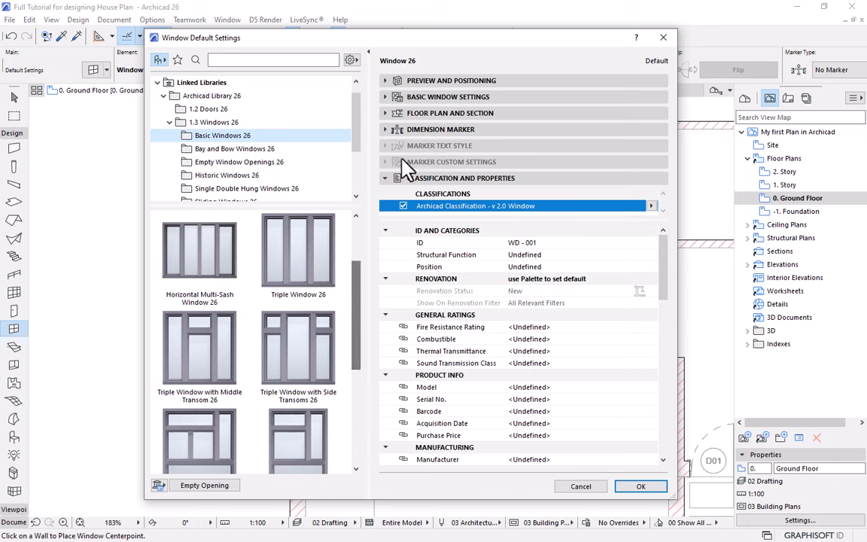
{"action": "left_click_drag", "start_coordinate": [354, 257], "coordinate": [360, 348]}
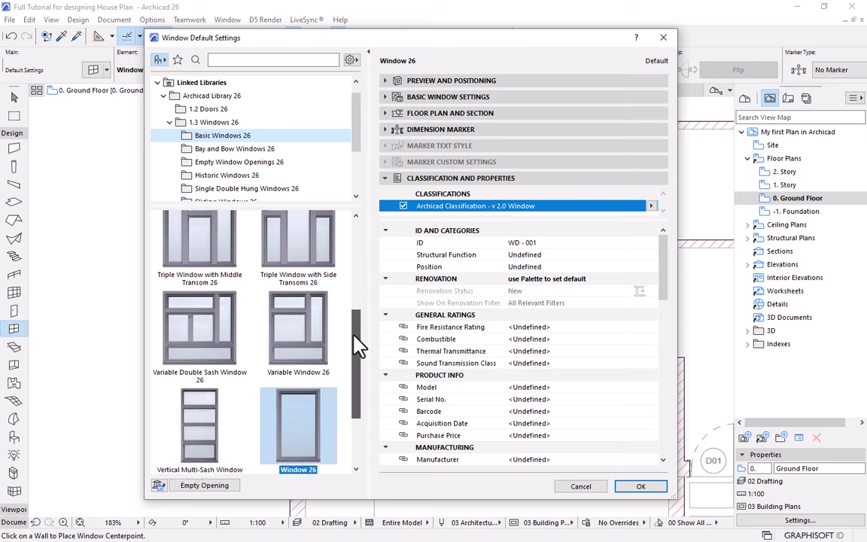
{"action": "scroll", "coordinate": [322, 358], "scroll_direction": "down", "scroll_amount": 3}
Preview the Window 26 part in elevation and 3D, and set the window height to 600 mm.
{"action": "left_click", "coordinate": [431, 80]}
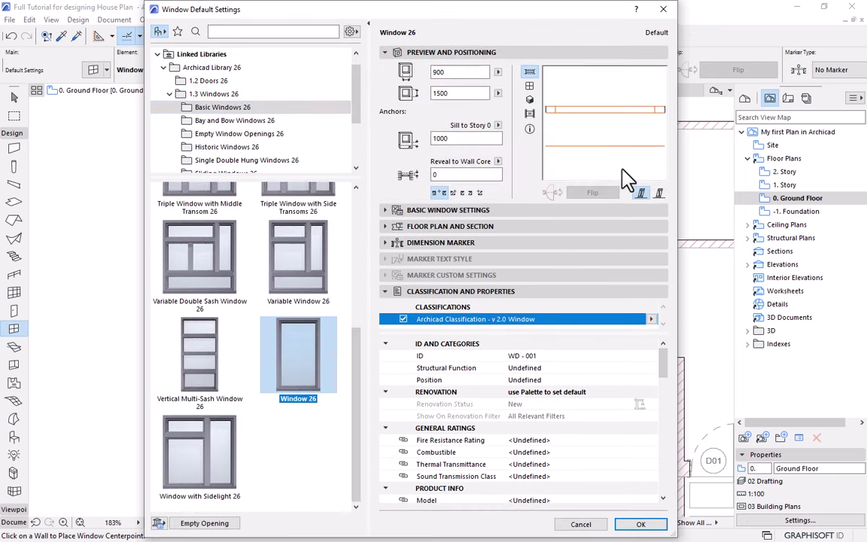
{"action": "left_click", "coordinate": [529, 86]}
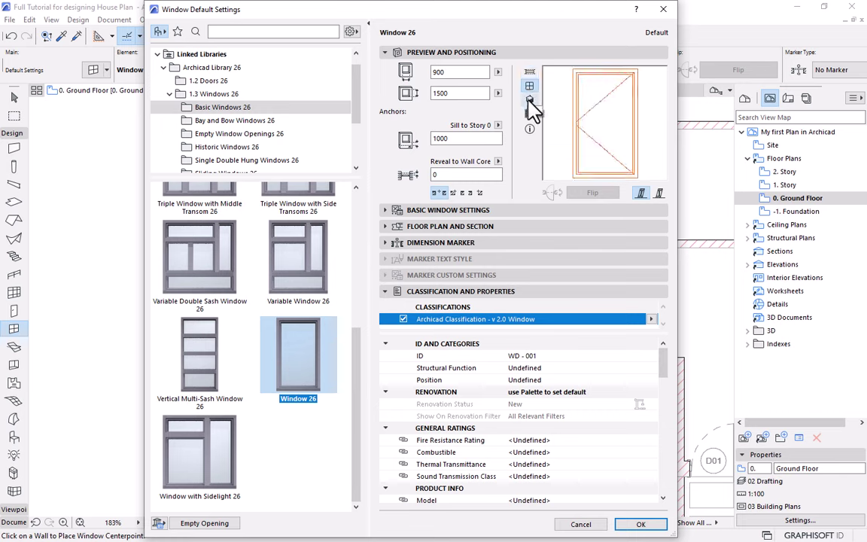
{"action": "left_click", "coordinate": [530, 99]}
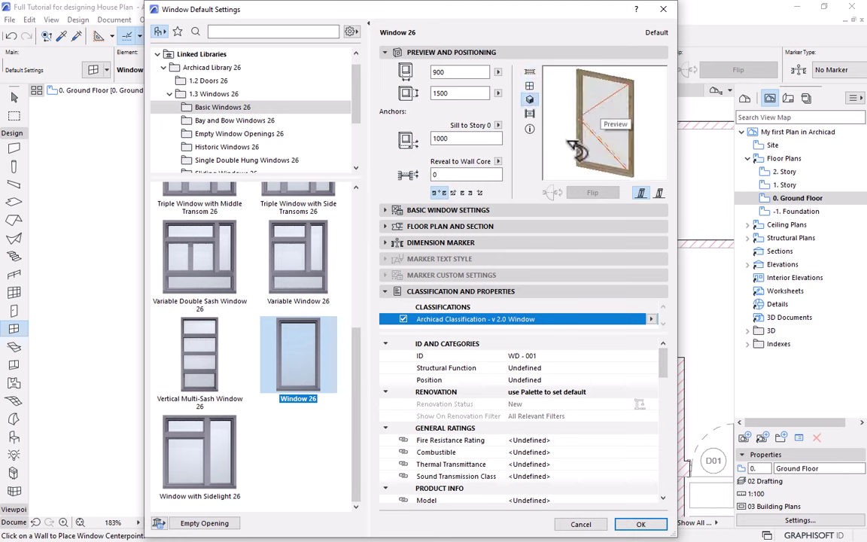
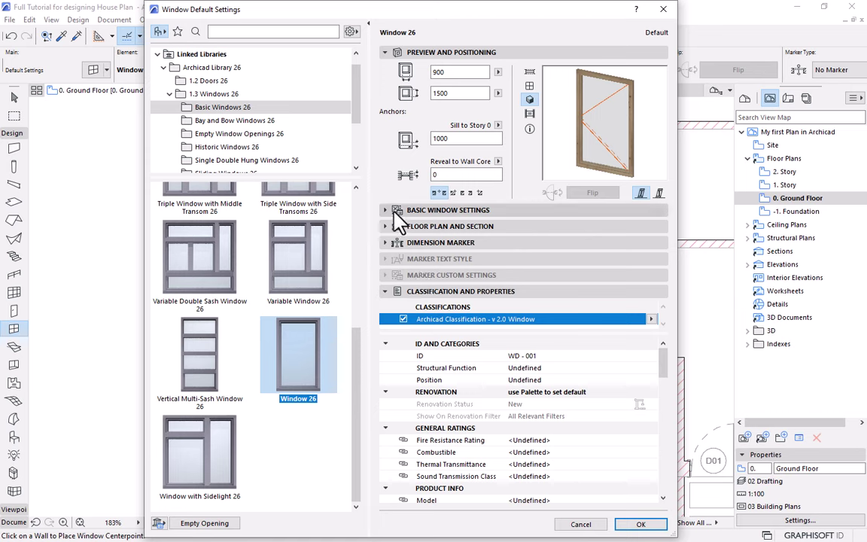
{"action": "double_click", "coordinate": [444, 92]}
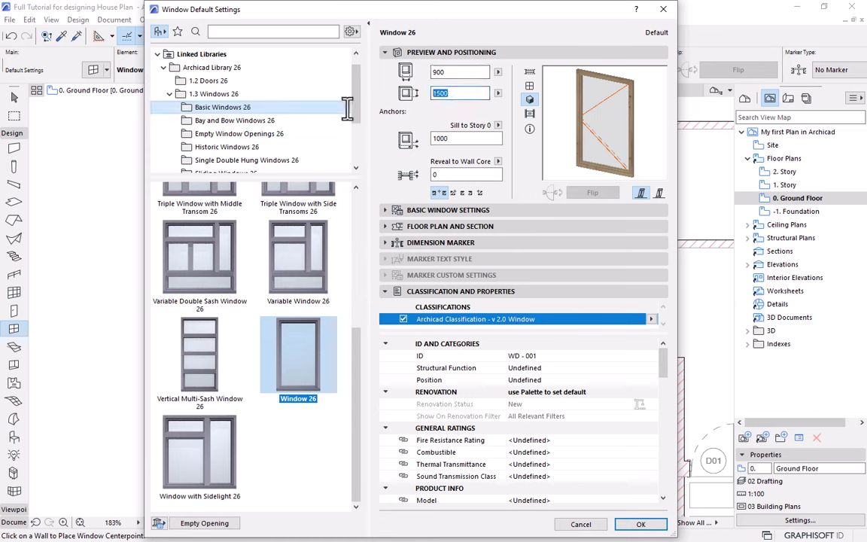
{"action": "type", "text": "600"}
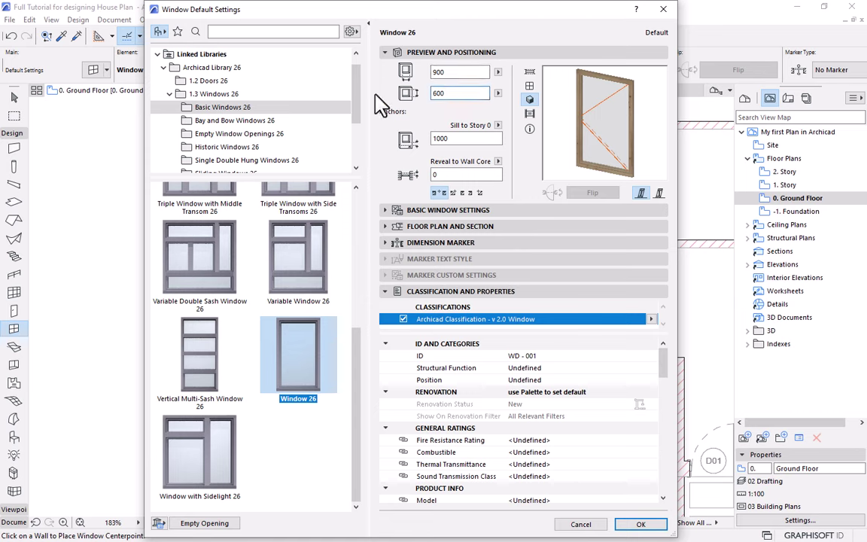
{"action": "left_click", "coordinate": [441, 73]}
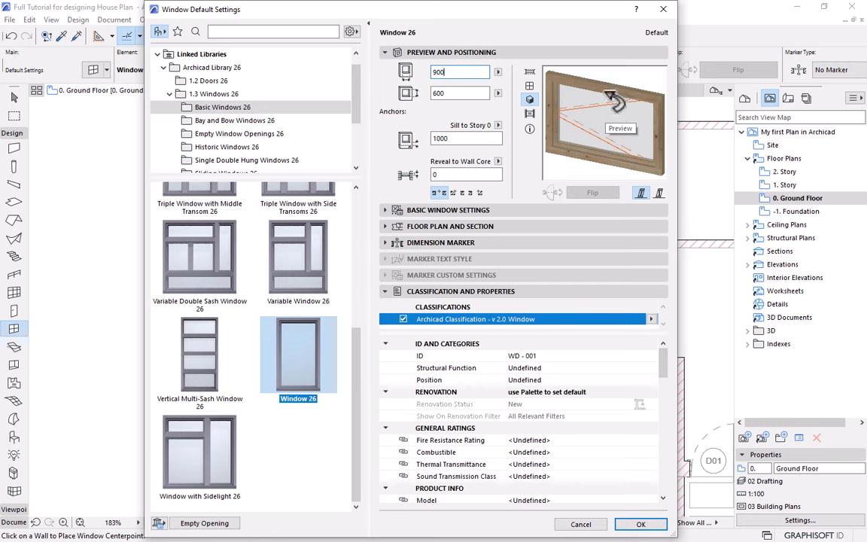
Set the main sash opening type to Top Hung in the basic window settings.
{"action": "left_click", "coordinate": [395, 211]}
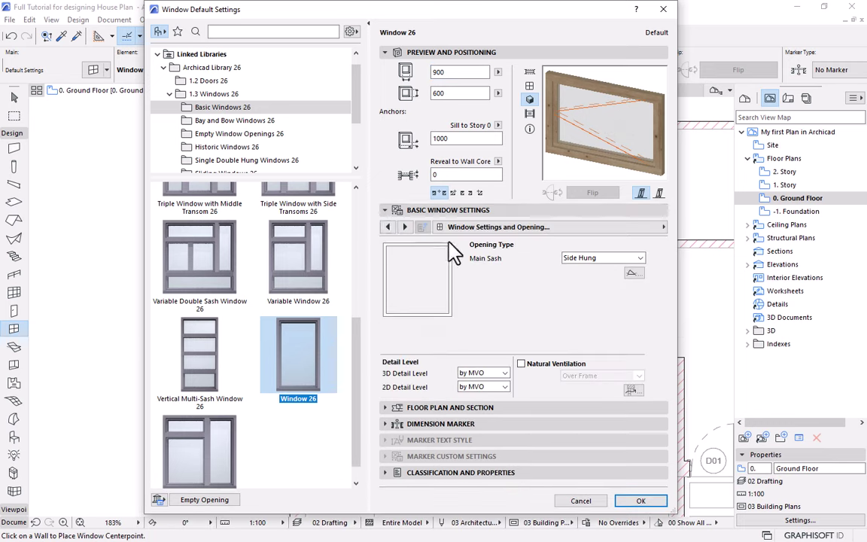
{"action": "left_click", "coordinate": [638, 258]}
{"action": "left_click", "coordinate": [588, 328]}
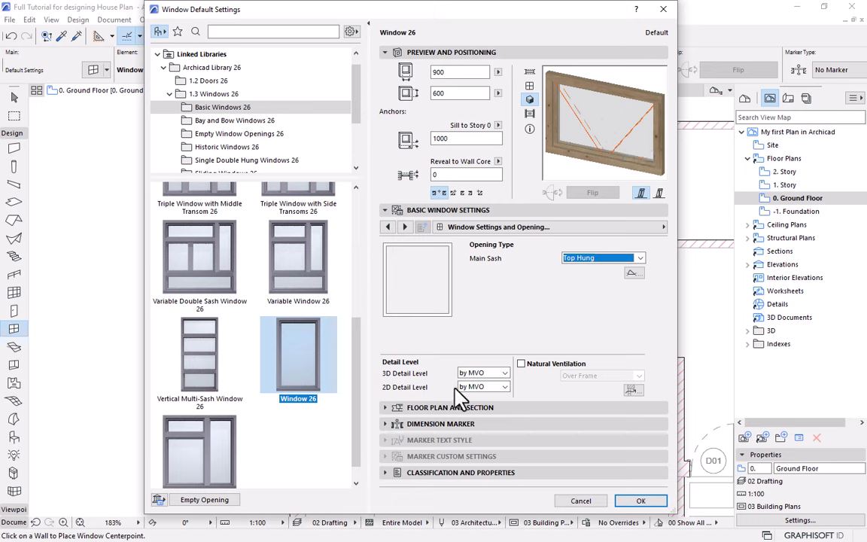
Show the window's plan symbol preview and turn off Use Fills in its Floor Plan and Section settings.
{"action": "left_click", "coordinate": [664, 229]}
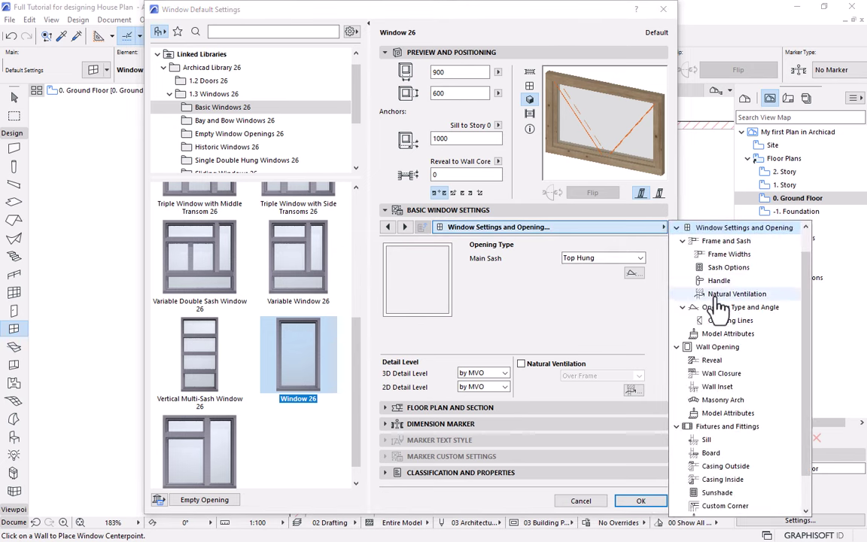
{"action": "scroll", "coordinate": [746, 421], "scroll_direction": "down", "scroll_amount": 1}
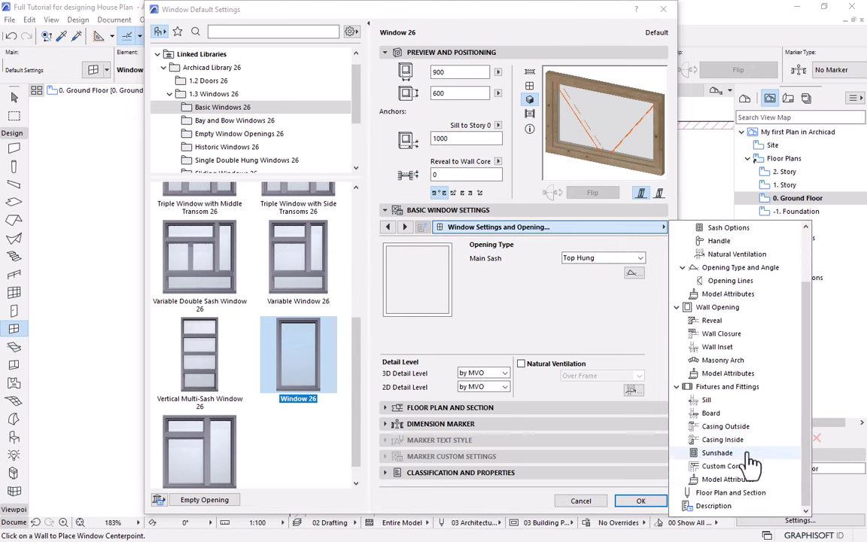
{"action": "left_click", "coordinate": [723, 494]}
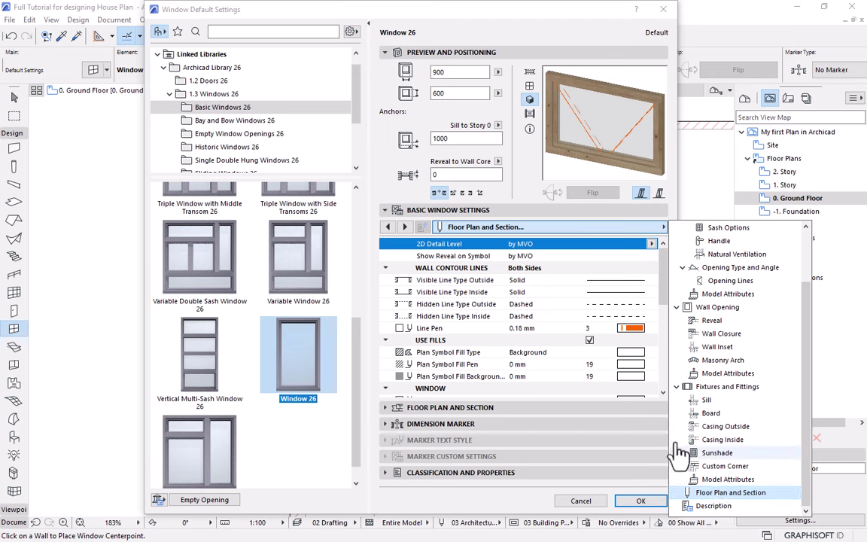
{"action": "left_click", "coordinate": [531, 75]}
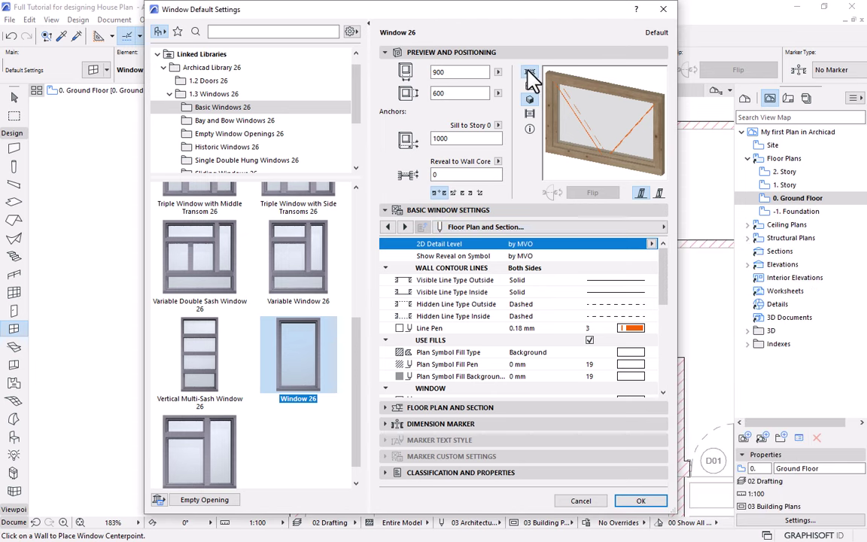
{"action": "left_click", "coordinate": [531, 75]}
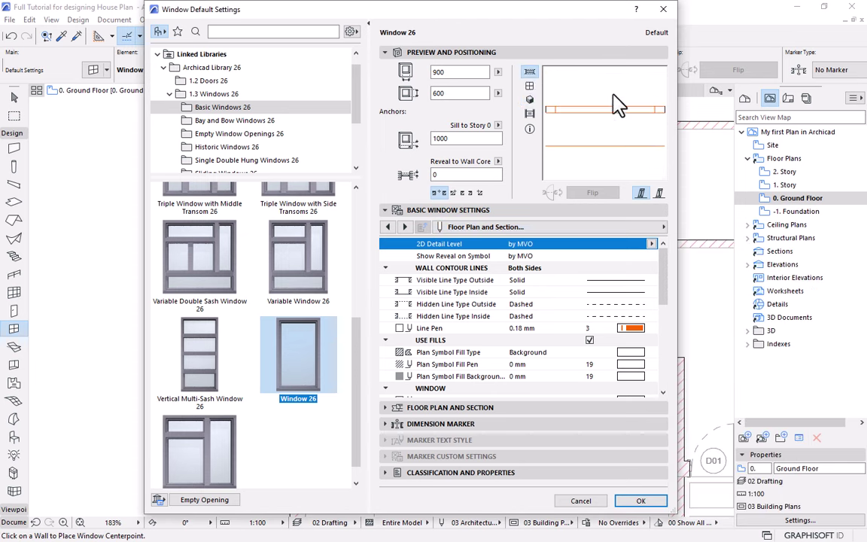
{"action": "left_click", "coordinate": [590, 341]}
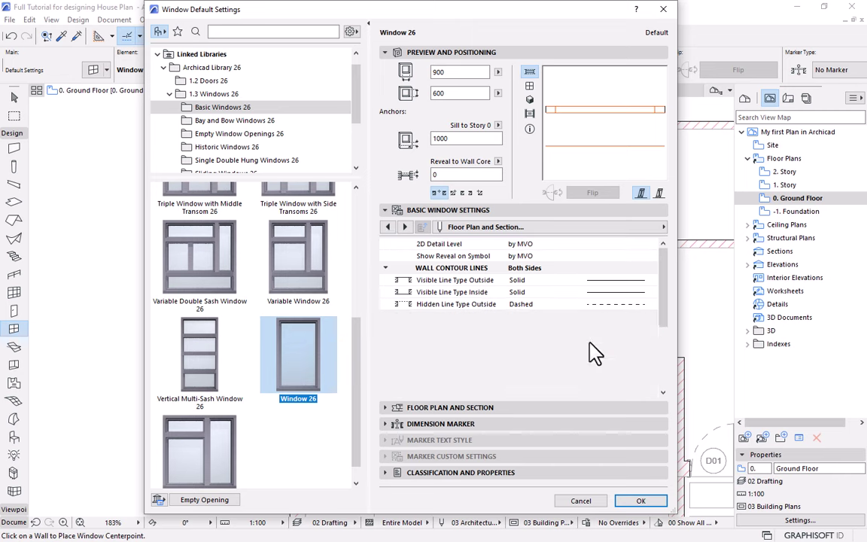
Set the window's 2D Detail Level to 1:50 and Show Reveal on Symbol to Always.
{"action": "left_click", "coordinate": [524, 245]}
{"action": "left_click", "coordinate": [652, 244]}
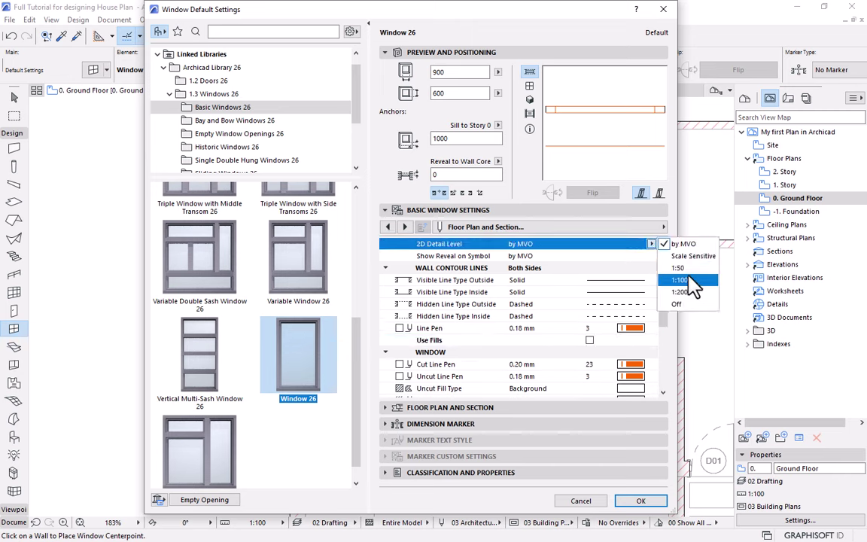
{"action": "left_click", "coordinate": [682, 268]}
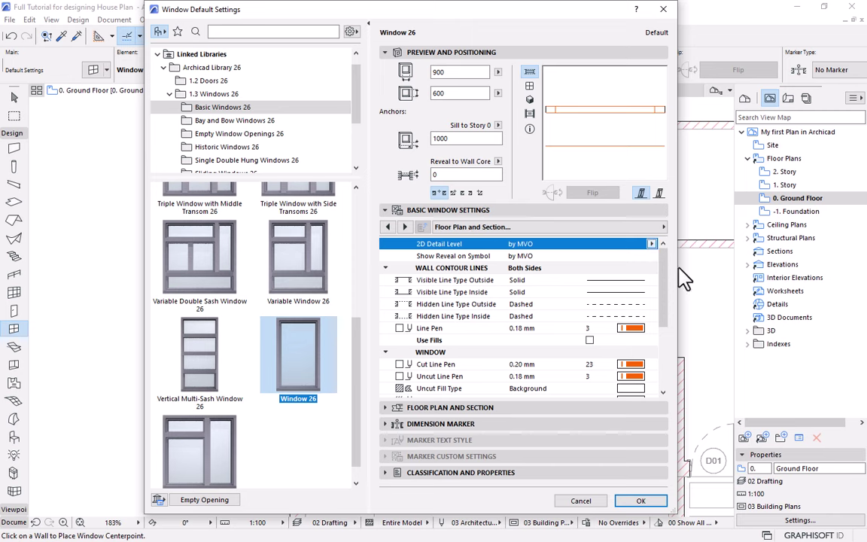
{"action": "left_click", "coordinate": [589, 256]}
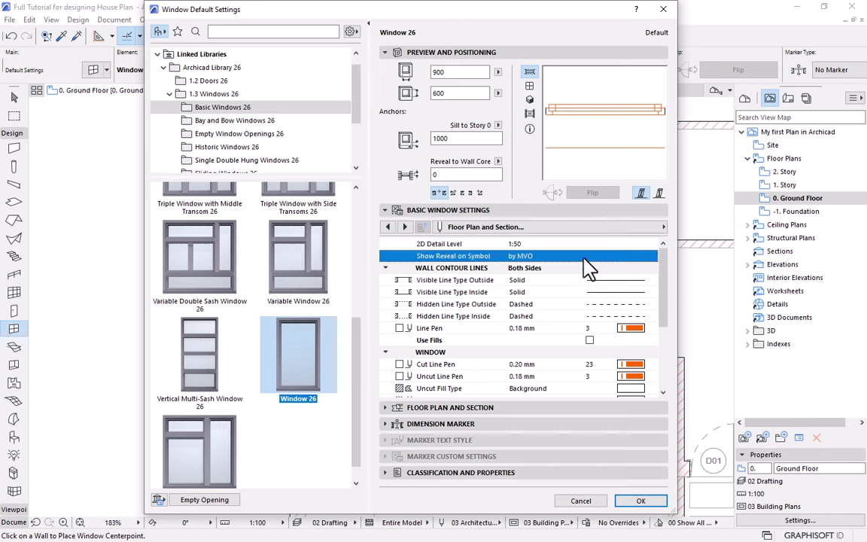
{"action": "left_click", "coordinate": [652, 256]}
{"action": "left_click", "coordinate": [680, 269]}
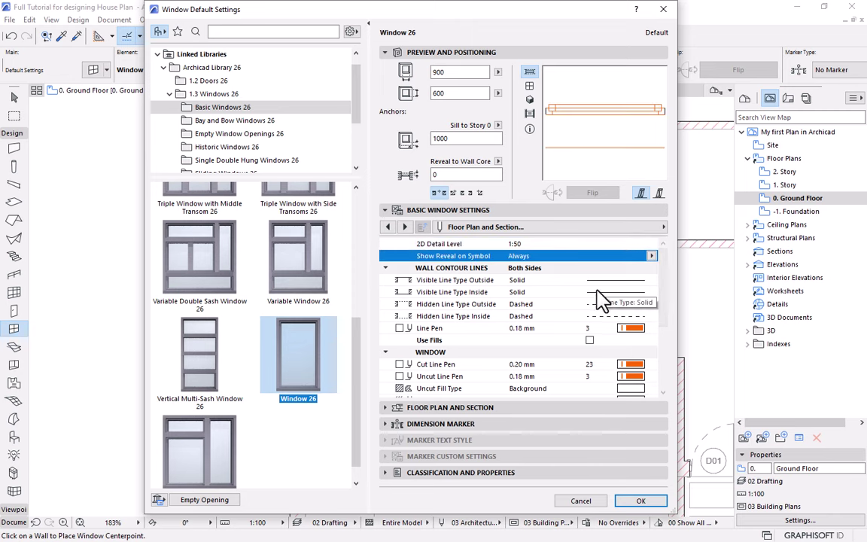
Set the wall contour Line Pen and the window's Cut Line Pen and Uncut Line Pen to pen 2.
{"action": "left_click", "coordinate": [632, 328]}
{"action": "left_click", "coordinate": [593, 329]}
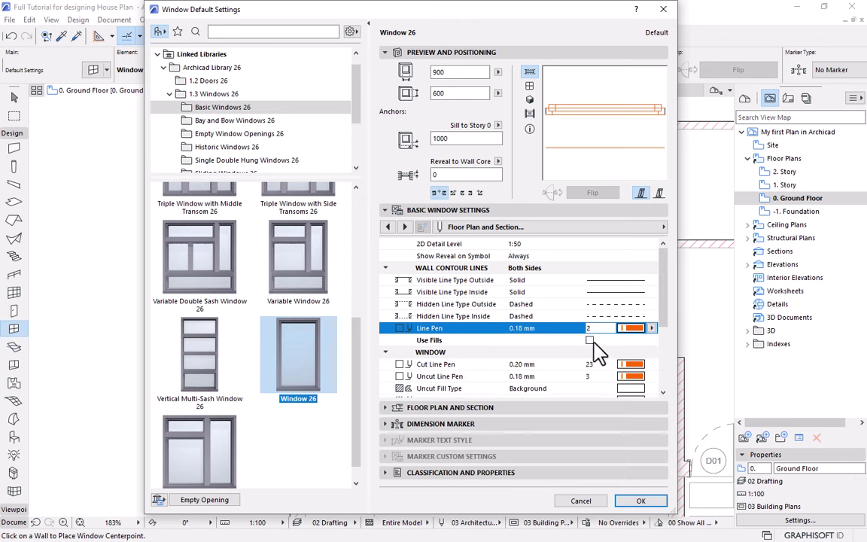
{"action": "type", "text": "2"}
{"action": "left_click", "coordinate": [591, 365]}
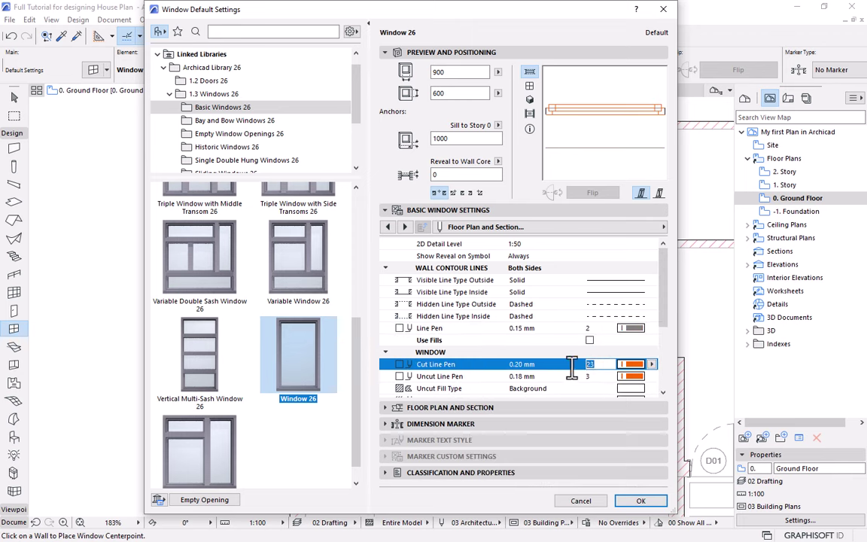
{"action": "scroll", "coordinate": [577, 383], "scroll_direction": "down", "scroll_amount": 1}
{"action": "left_click", "coordinate": [591, 341]}
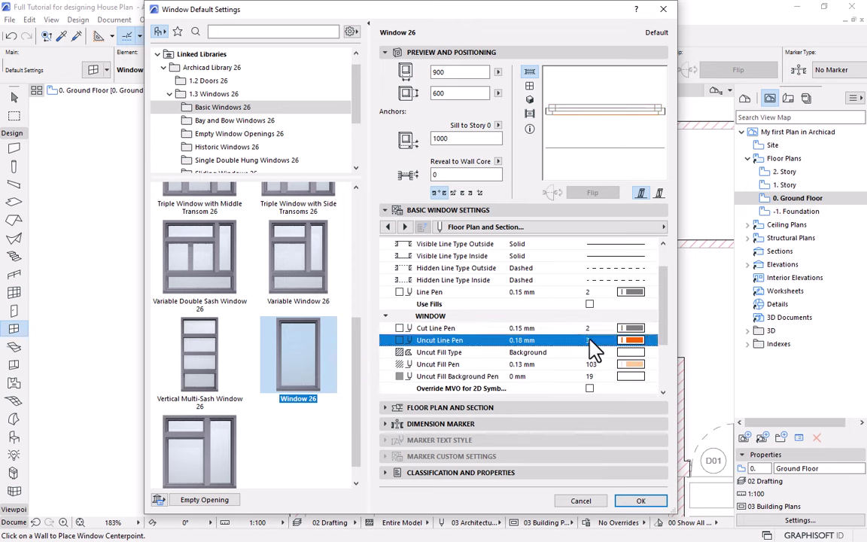
{"action": "scroll", "coordinate": [541, 341], "scroll_direction": "down", "scroll_amount": 3}
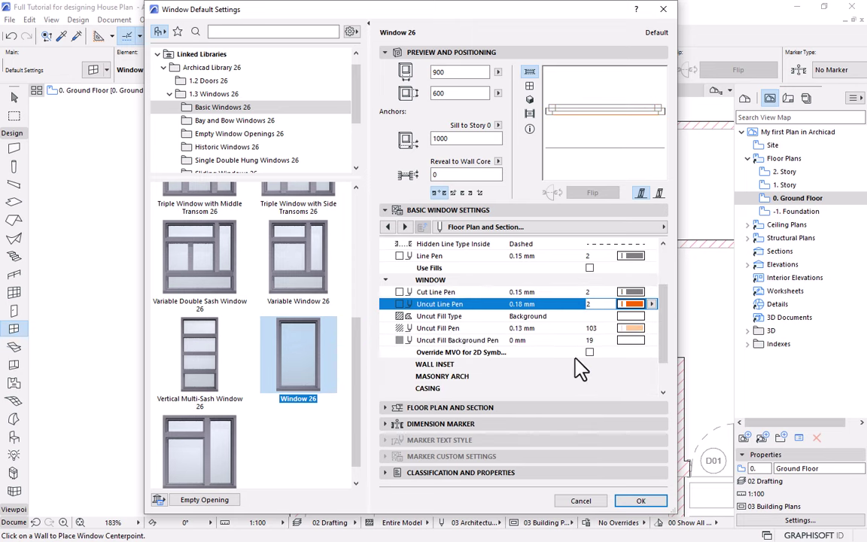
{"action": "scroll", "coordinate": [595, 331], "scroll_direction": "down", "scroll_amount": 3}
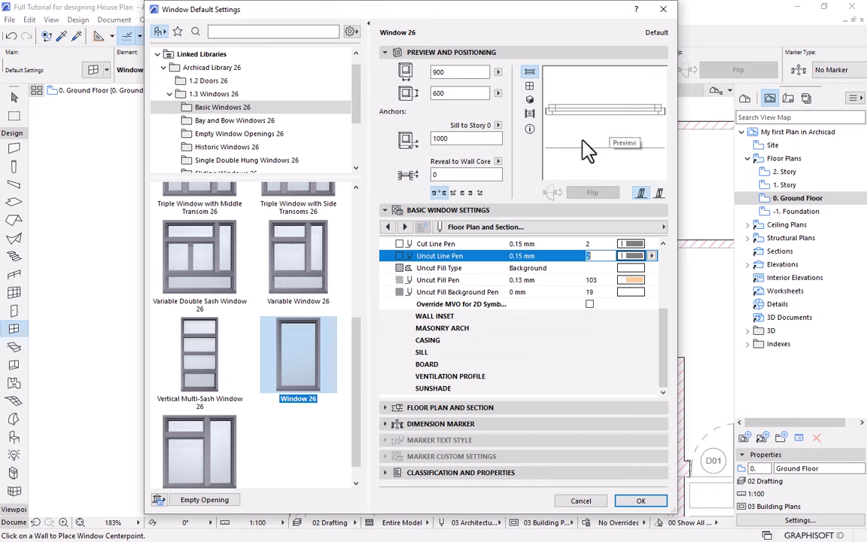
Preview the window in 3D and apply uniform Metal - Aluminium surfaces to its frame and sash in Model Attributes.
{"action": "left_click", "coordinate": [529, 100]}
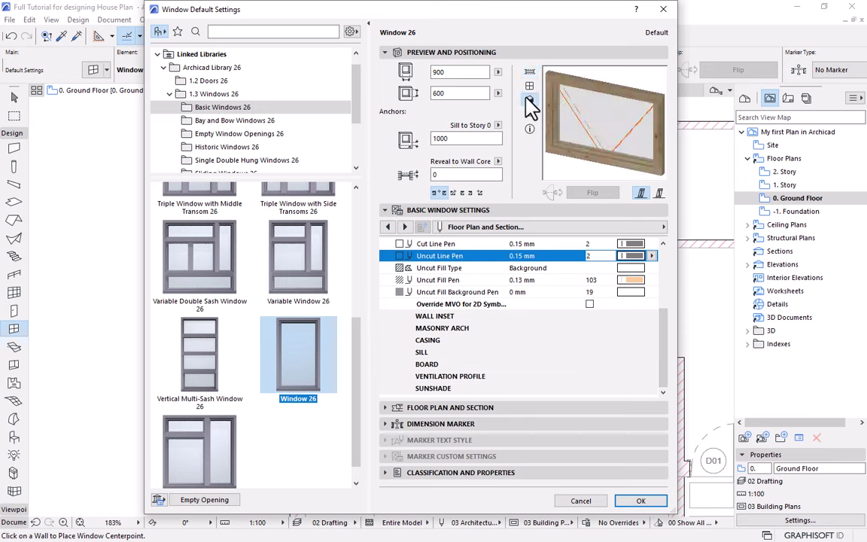
{"action": "scroll", "coordinate": [541, 233], "scroll_direction": "up", "scroll_amount": 1}
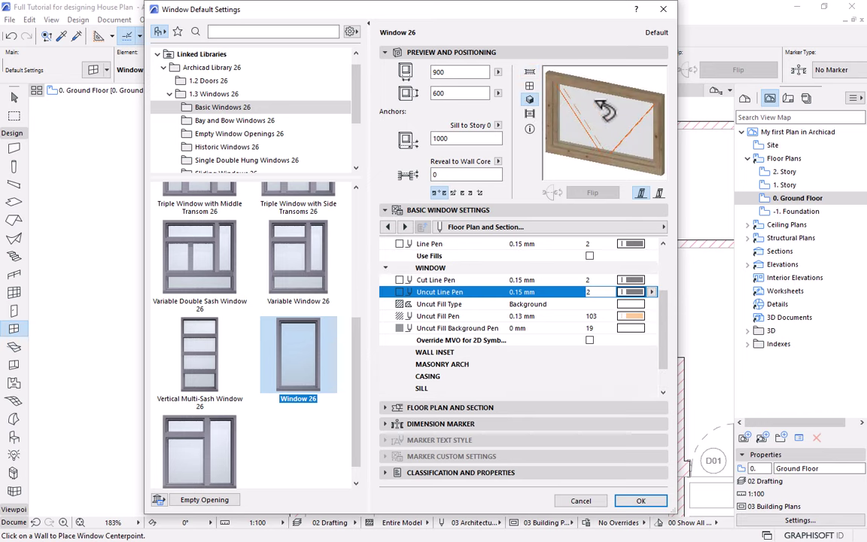
{"action": "scroll", "coordinate": [519, 329], "scroll_direction": "up", "scroll_amount": 1}
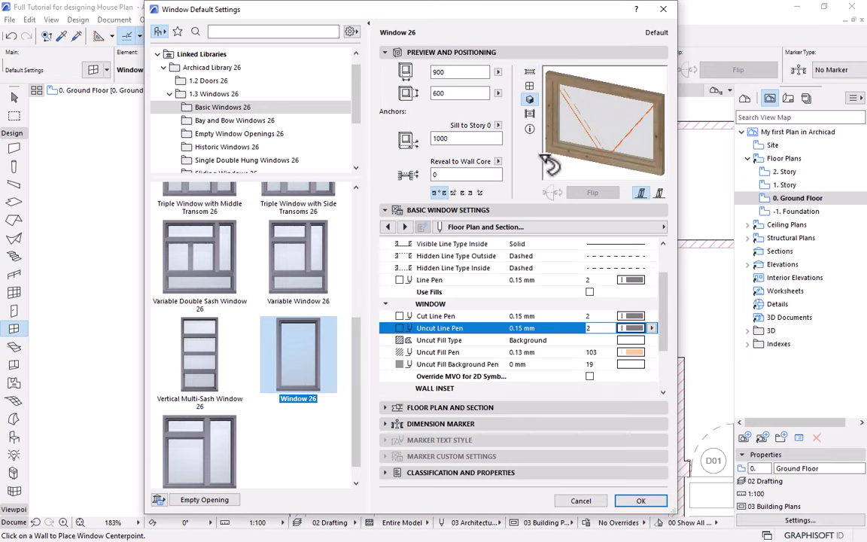
{"action": "left_click_drag", "start_coordinate": [666, 143], "coordinate": [607, 170]}
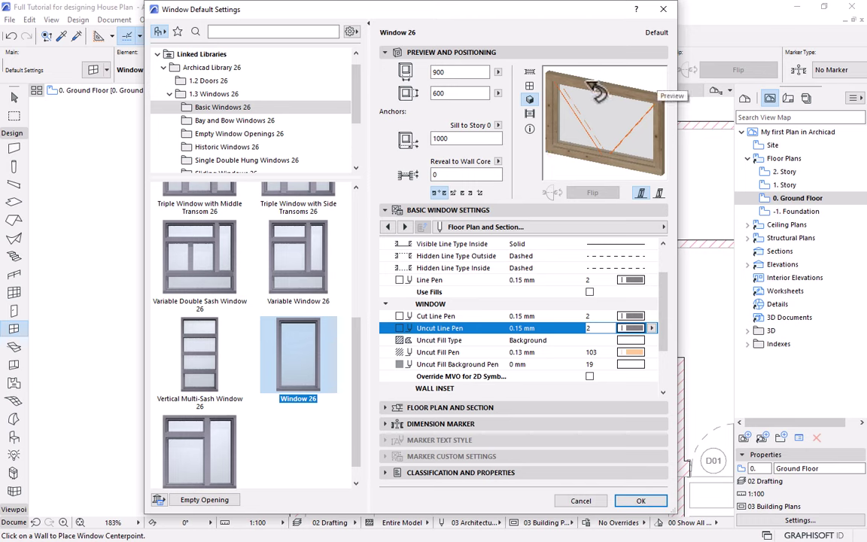
{"action": "left_click", "coordinate": [639, 232]}
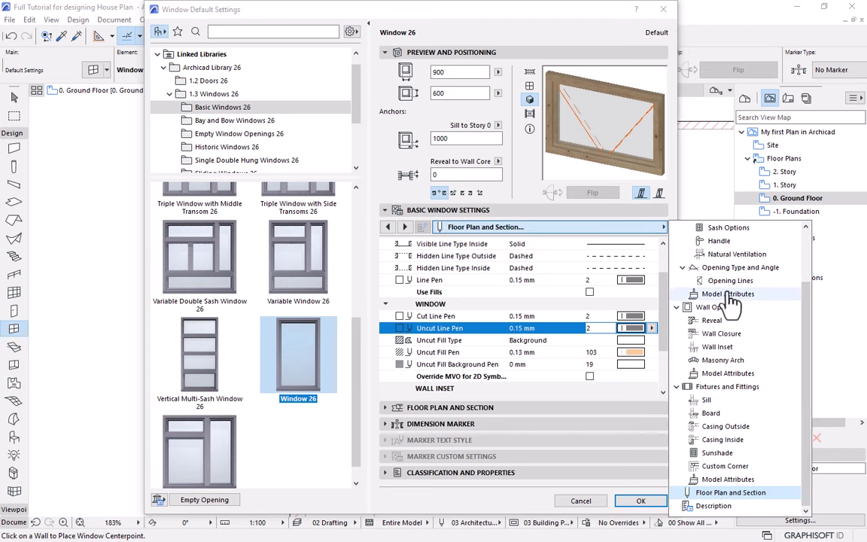
{"action": "left_click", "coordinate": [727, 295]}
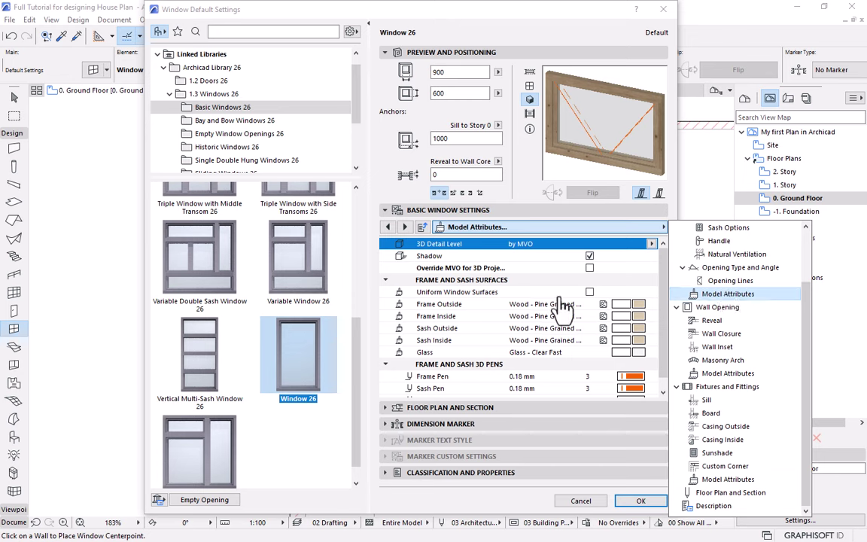
{"action": "left_click", "coordinate": [591, 293]}
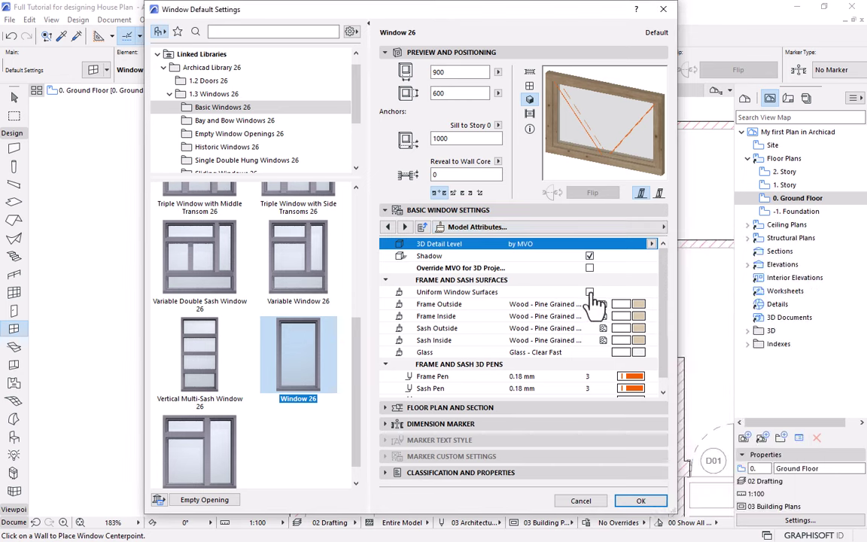
{"action": "left_click", "coordinate": [591, 294]}
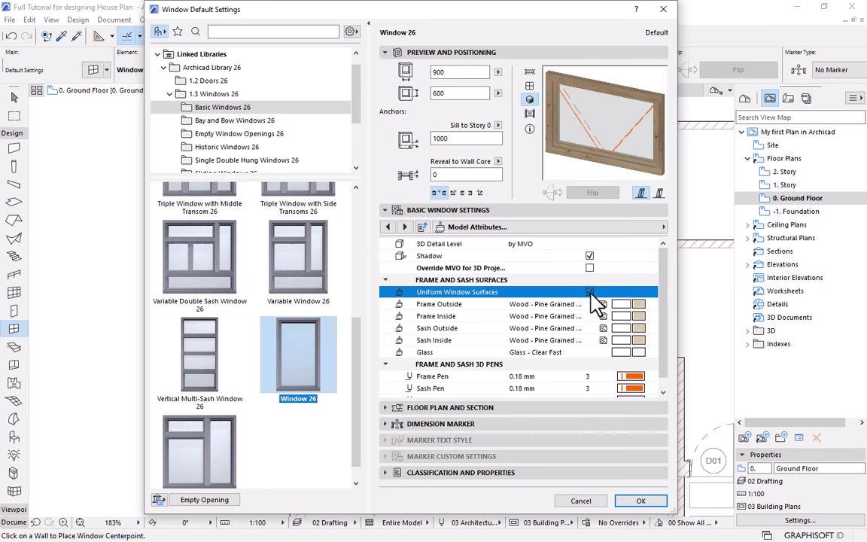
{"action": "left_click", "coordinate": [637, 305]}
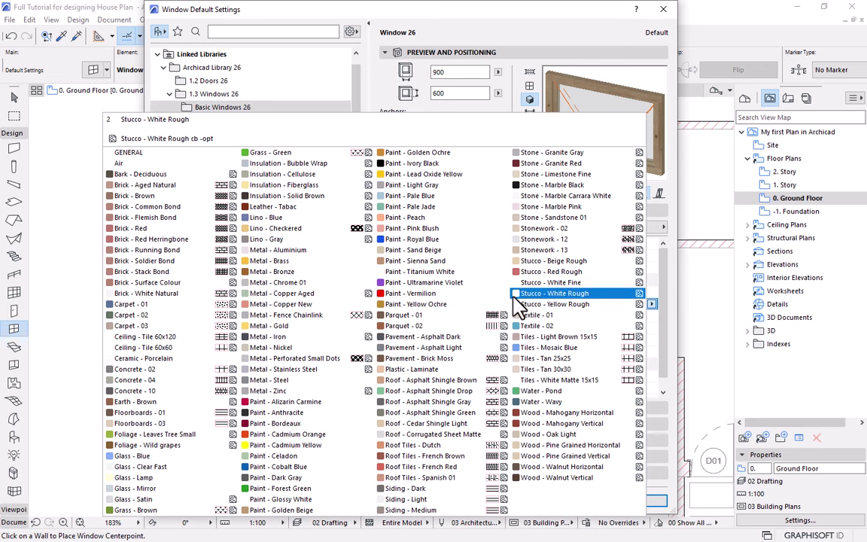
{"action": "left_click", "coordinate": [316, 249]}
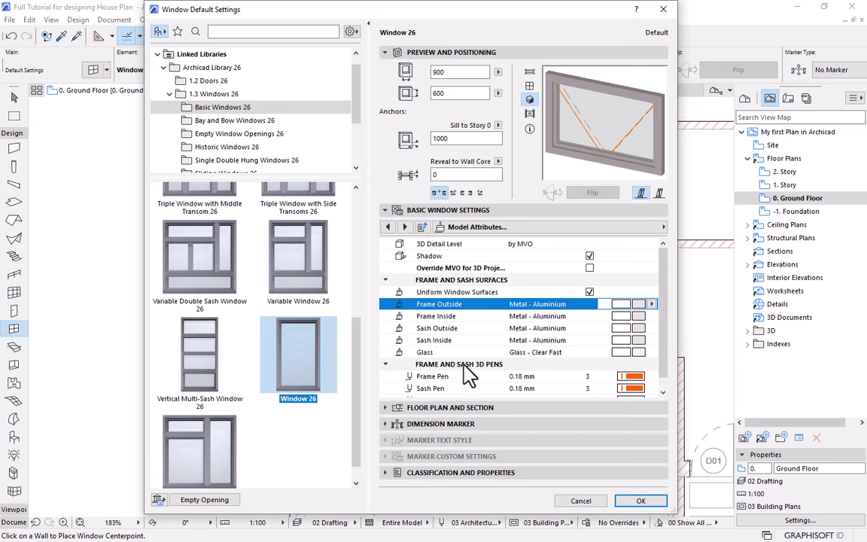
Set the window's 3D Frame Pen, Sash Pen and Glass Pen to pen 2.
{"action": "left_click", "coordinate": [628, 378]}
{"action": "left_click", "coordinate": [458, 390]}
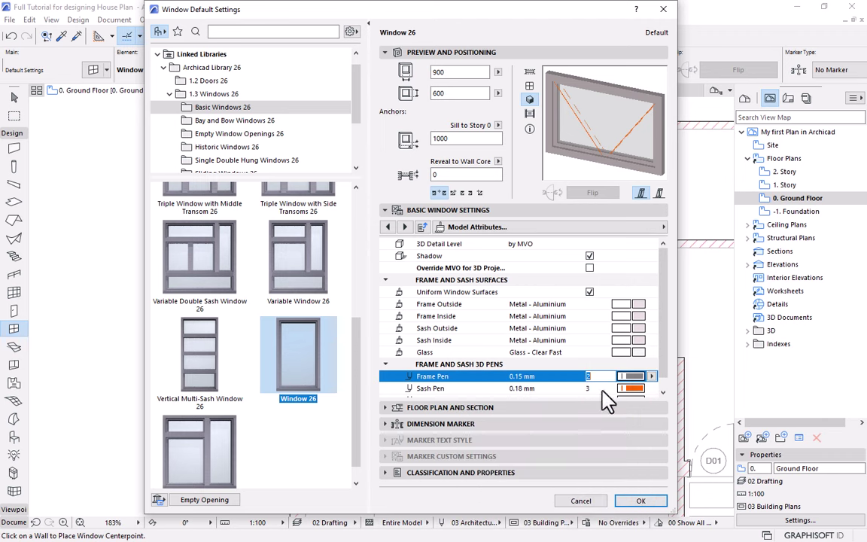
{"action": "left_click", "coordinate": [644, 392]}
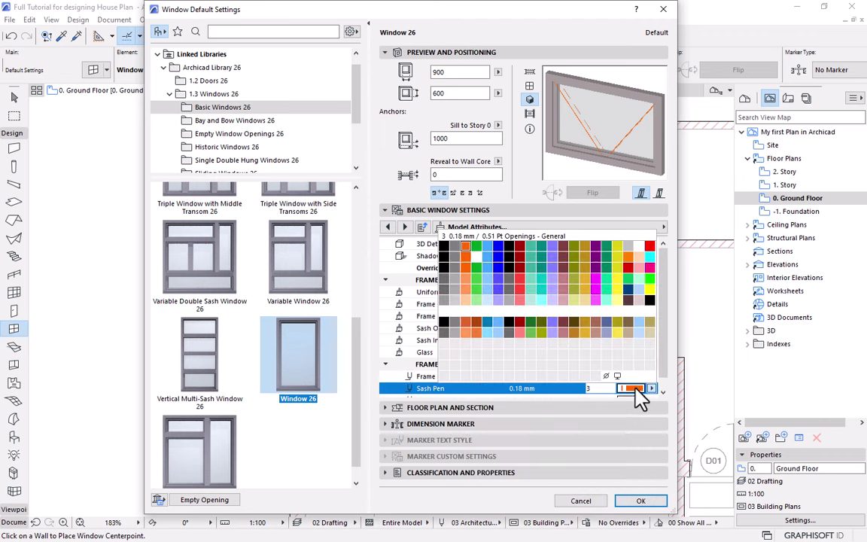
{"action": "left_click", "coordinate": [456, 248]}
{"action": "scroll", "coordinate": [644, 387], "scroll_direction": "down", "scroll_amount": 1}
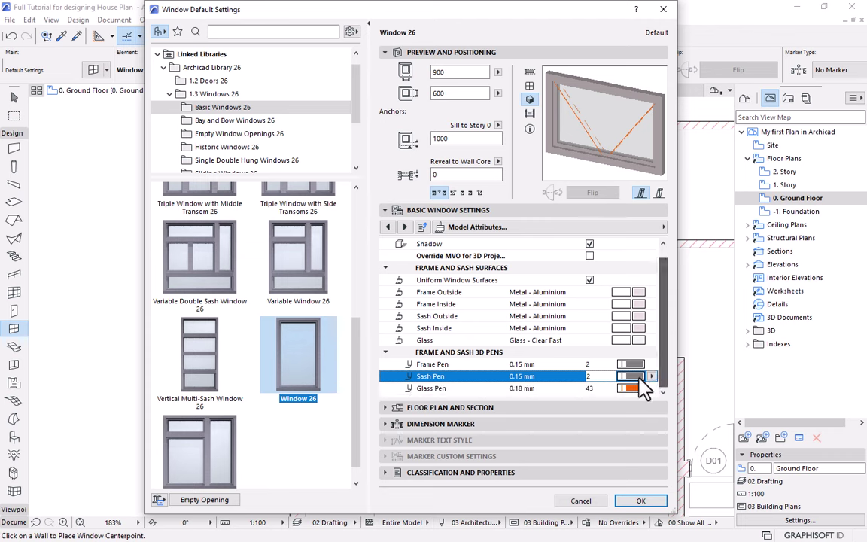
{"action": "left_click", "coordinate": [644, 387]}
{"action": "left_click", "coordinate": [457, 250]}
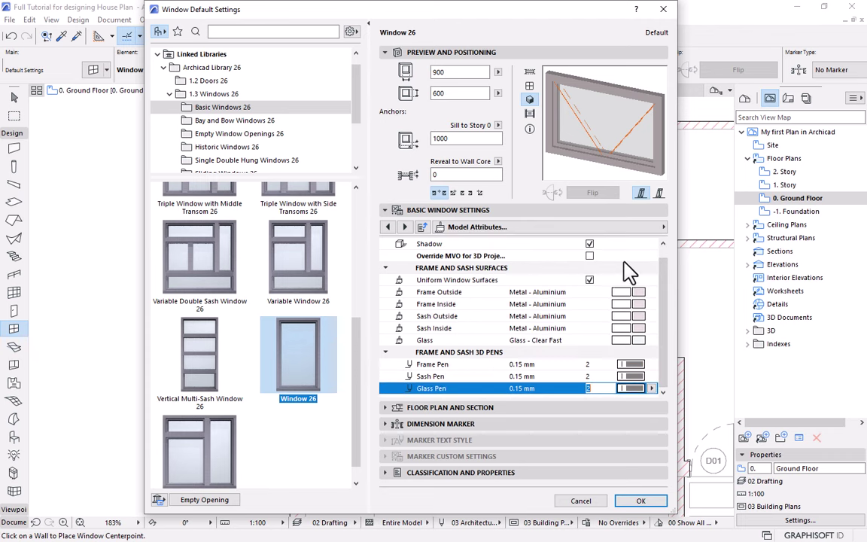
Override the 2D opening lines with a Dashed Small line and opening line pen 2, and accept the window defaults.
{"action": "left_click", "coordinate": [663, 243]}
{"action": "left_click", "coordinate": [664, 358]}
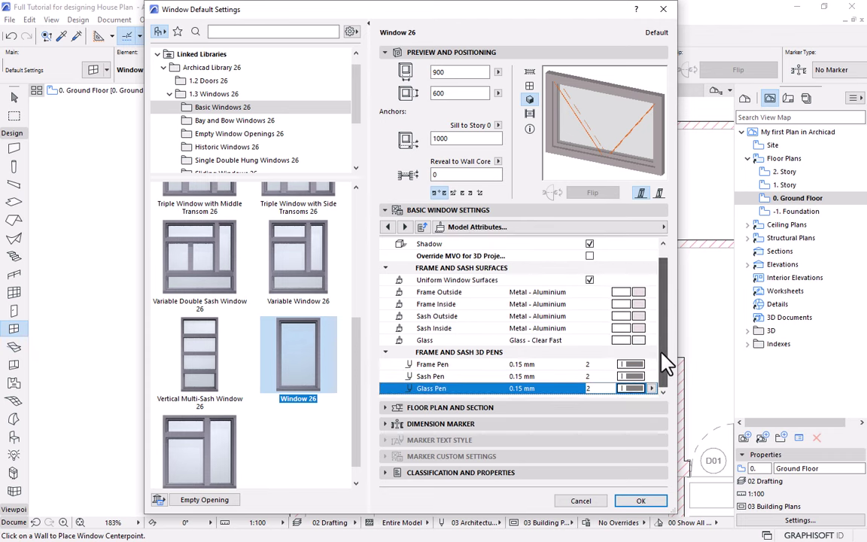
{"action": "left_click", "coordinate": [663, 226]}
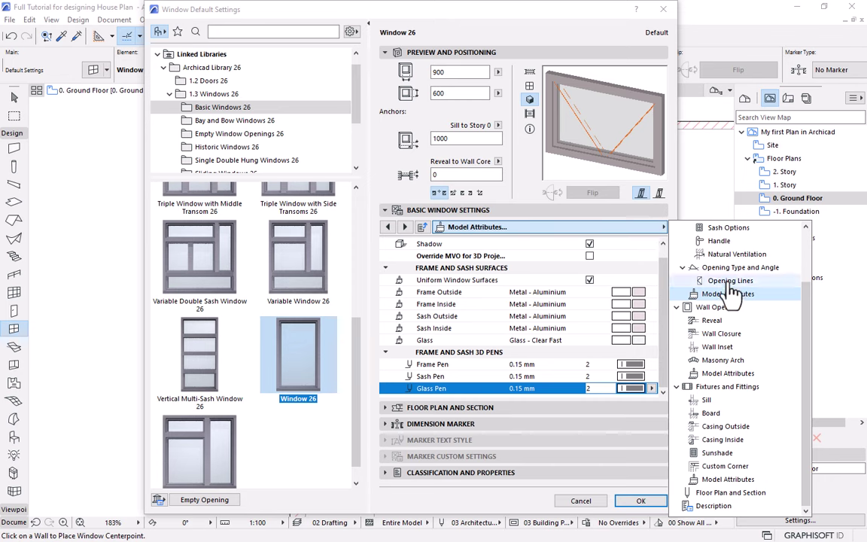
{"action": "left_click", "coordinate": [730, 281]}
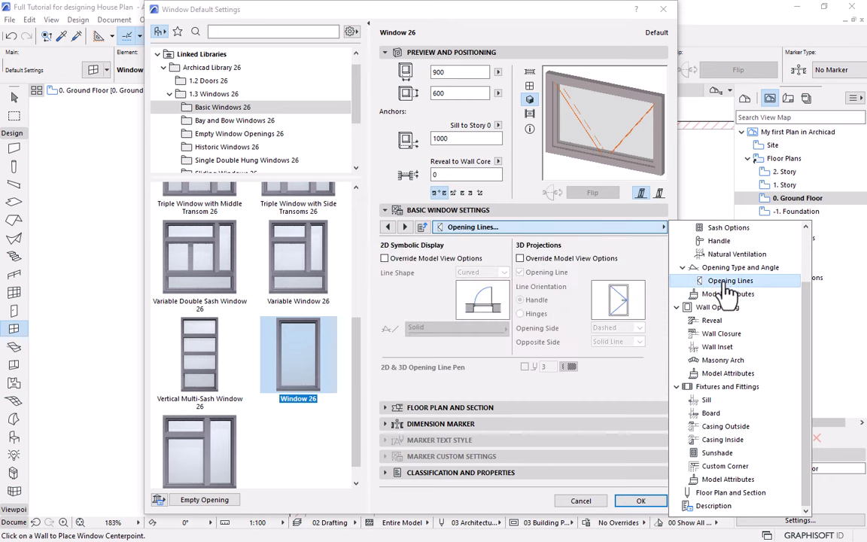
{"action": "left_click", "coordinate": [386, 259]}
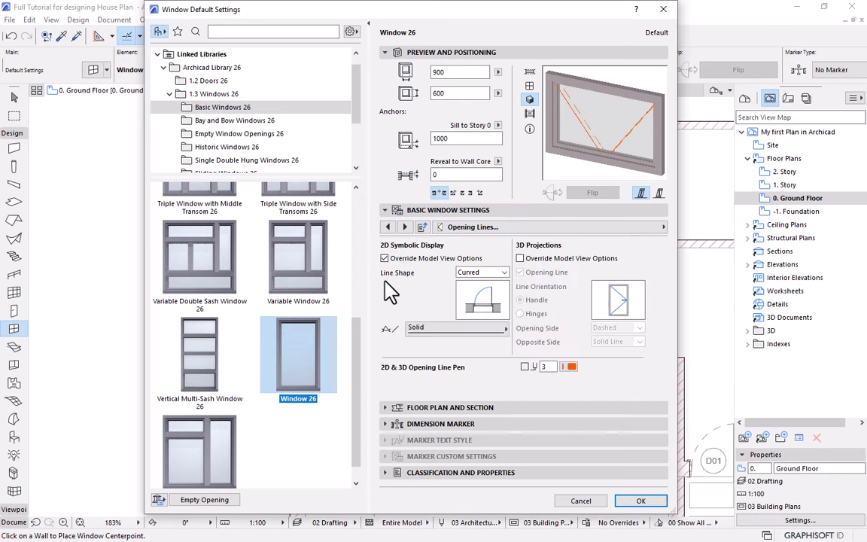
{"action": "left_click", "coordinate": [465, 331]}
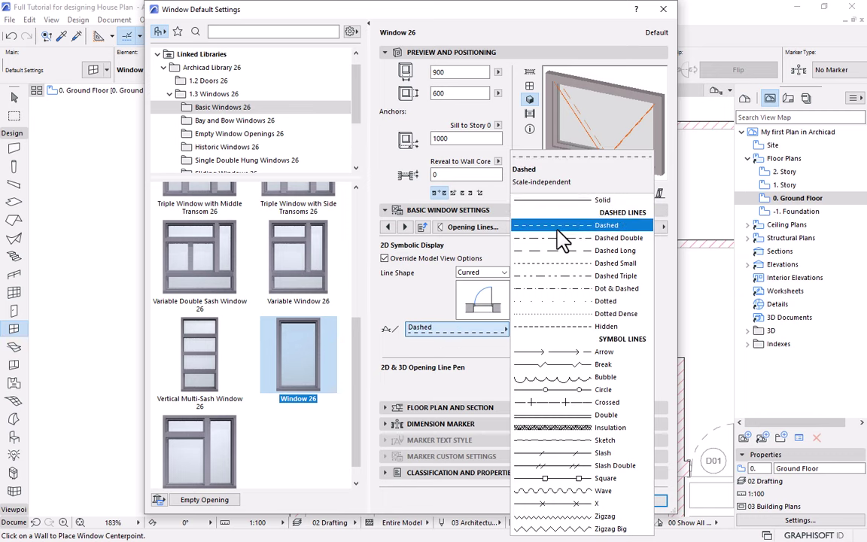
{"action": "left_click", "coordinate": [554, 266]}
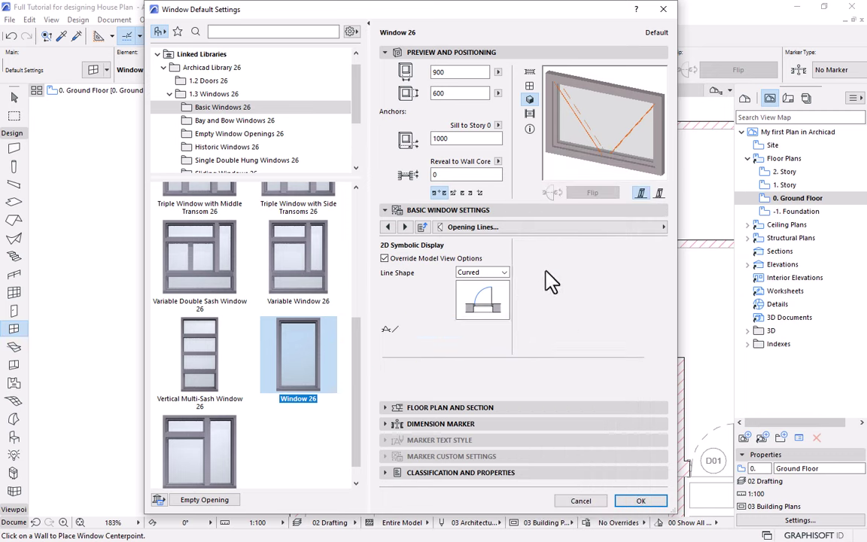
{"action": "left_click", "coordinate": [572, 368]}
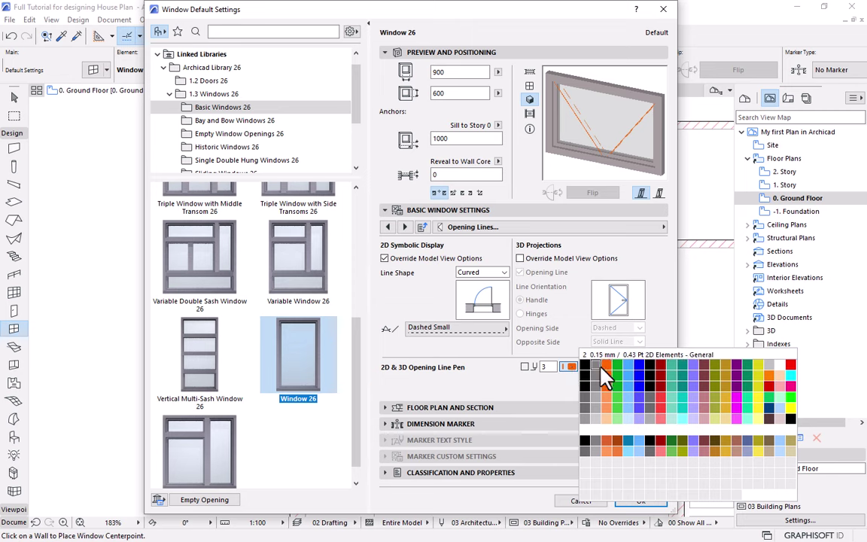
{"action": "left_click", "coordinate": [606, 379]}
{"action": "left_click", "coordinate": [649, 500]}
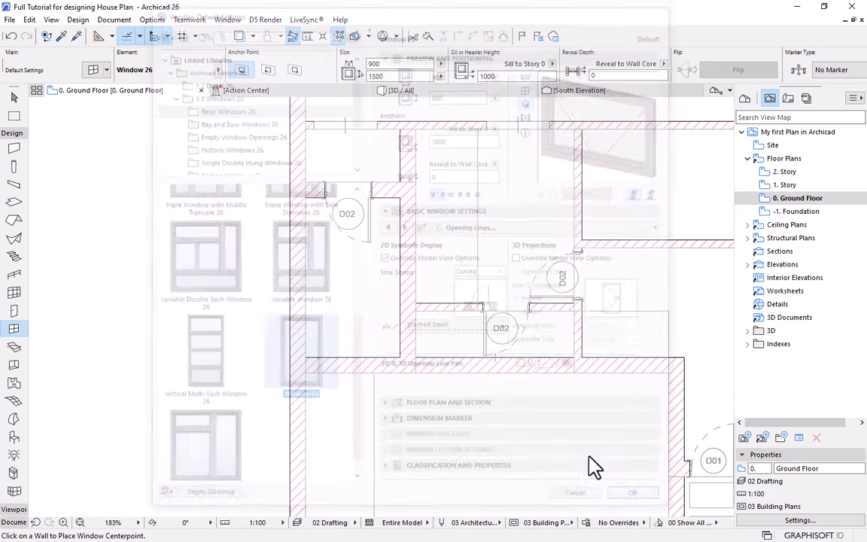
Place the 900 x 600 window in the south wall of the westernmost room, with its opening side facing outward.
{"action": "scroll", "coordinate": [339, 402], "scroll_direction": "up", "scroll_amount": 1}
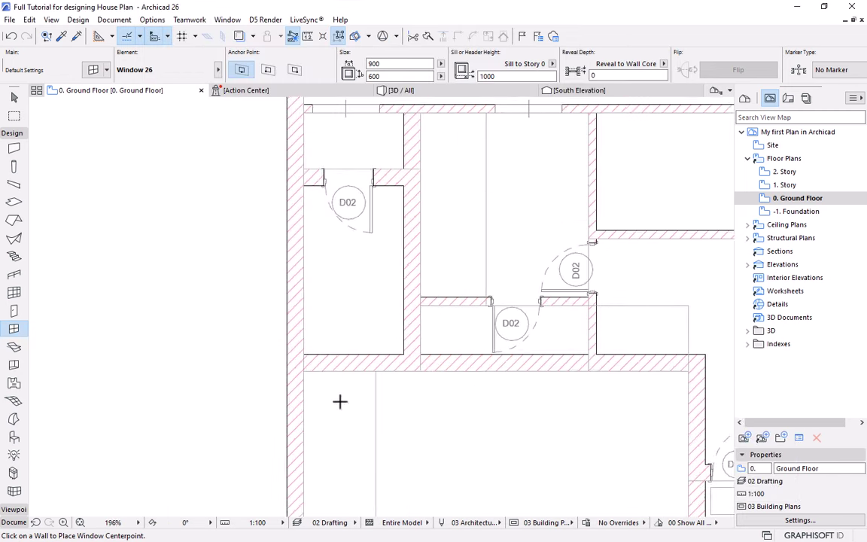
{"action": "scroll", "coordinate": [340, 402], "scroll_direction": "up", "scroll_amount": 1}
{"action": "scroll", "coordinate": [338, 376], "scroll_direction": "up", "scroll_amount": 3}
{"action": "scroll", "coordinate": [339, 376], "scroll_direction": "up", "scroll_amount": 2}
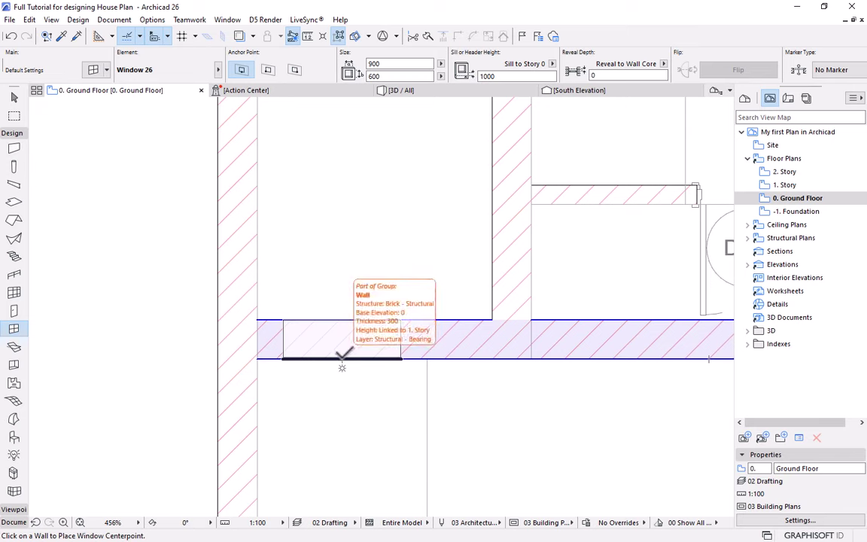
{"action": "left_click", "coordinate": [346, 316]}
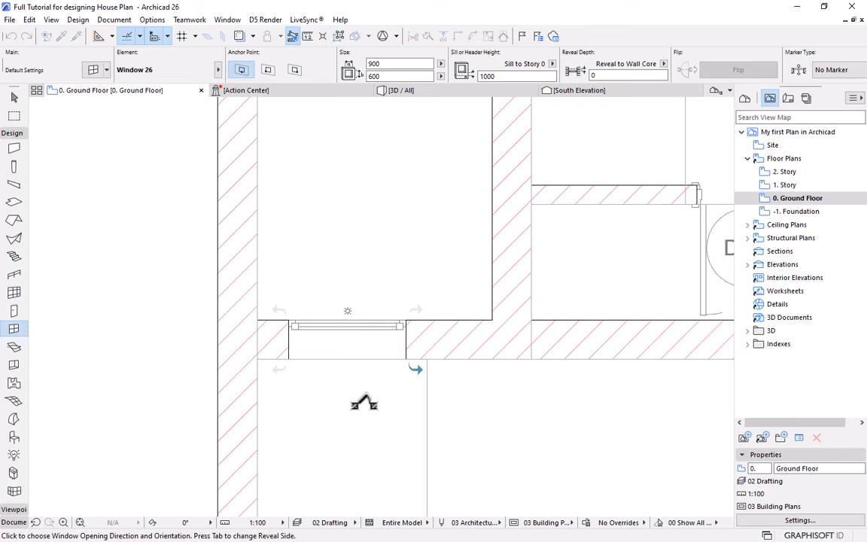
{"action": "left_click", "coordinate": [330, 361]}
Place a second 900 x 600 window in the same south wall, in the small room just east of the first window.
{"action": "scroll", "coordinate": [354, 346], "scroll_direction": "down", "scroll_amount": 5}
{"action": "middle_click_drag", "start_coordinate": [354, 347], "coordinate": [381, 333]}
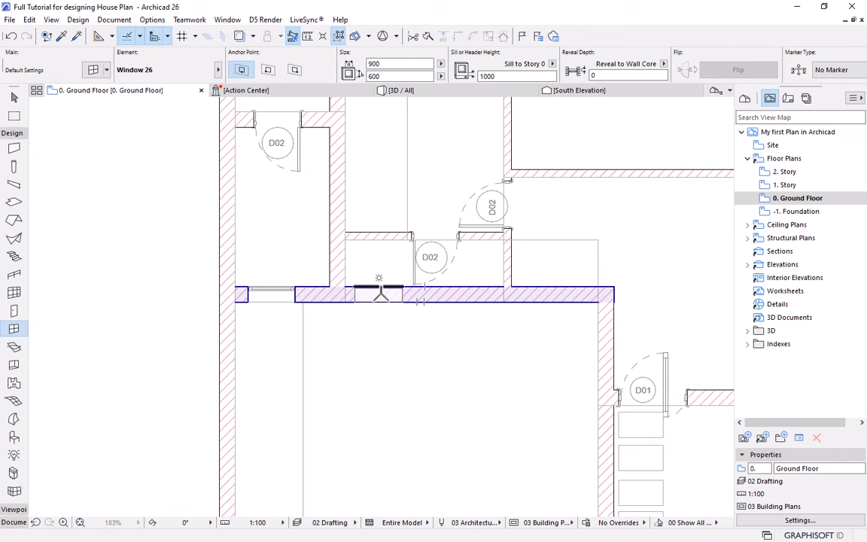
{"action": "left_click", "coordinate": [378, 288]}
{"action": "left_click", "coordinate": [383, 354]}
{"action": "scroll", "coordinate": [411, 339], "scroll_direction": "down", "scroll_amount": 4}
{"action": "middle_click_drag", "start_coordinate": [445, 329], "coordinate": [451, 382]}
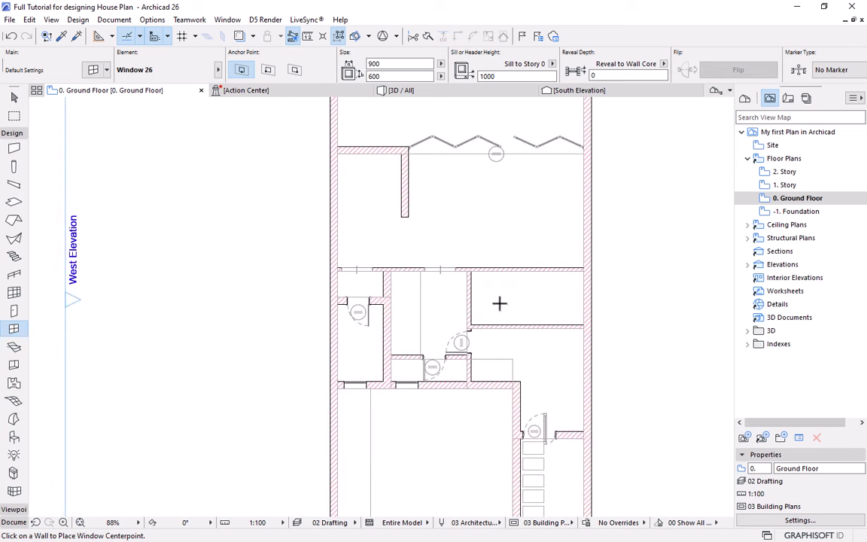
{"action": "scroll", "coordinate": [554, 392], "scroll_direction": "down", "scroll_amount": 1}
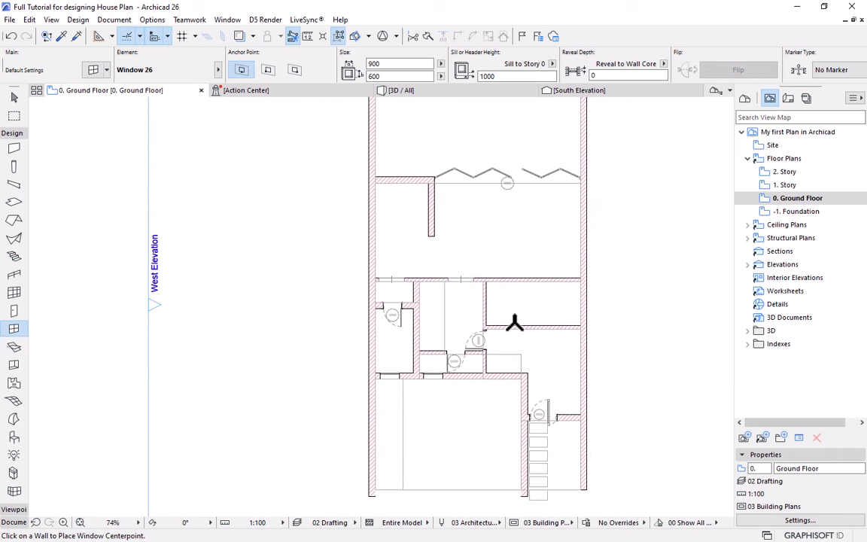
{"action": "scroll", "coordinate": [451, 321], "scroll_direction": "up", "scroll_amount": 3}
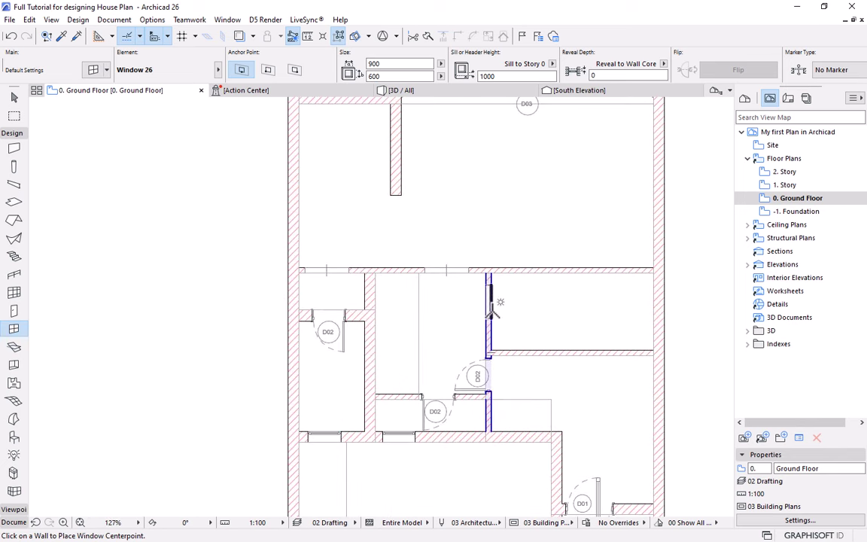
{"action": "scroll", "coordinate": [493, 309], "scroll_direction": "up", "scroll_amount": 3}
{"action": "left_click", "coordinate": [93, 70]}
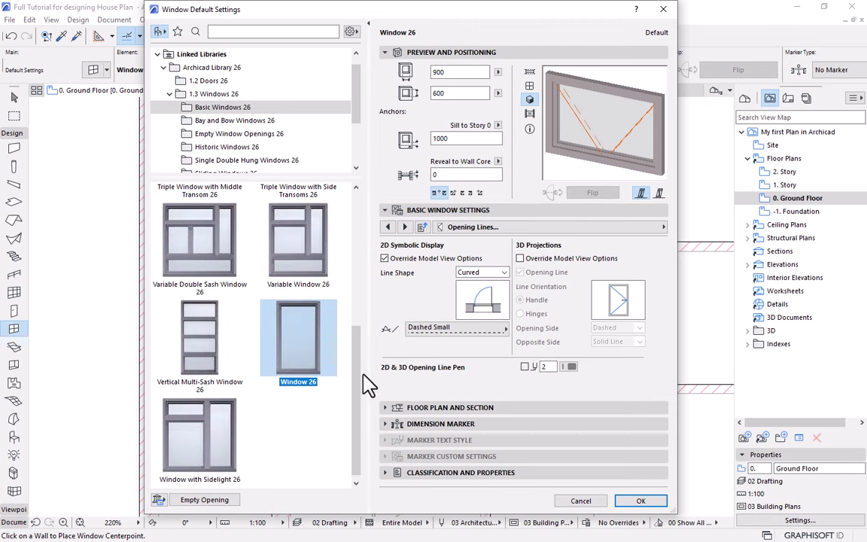
{"action": "left_click_drag", "start_coordinate": [363, 375], "coordinate": [367, 232]}
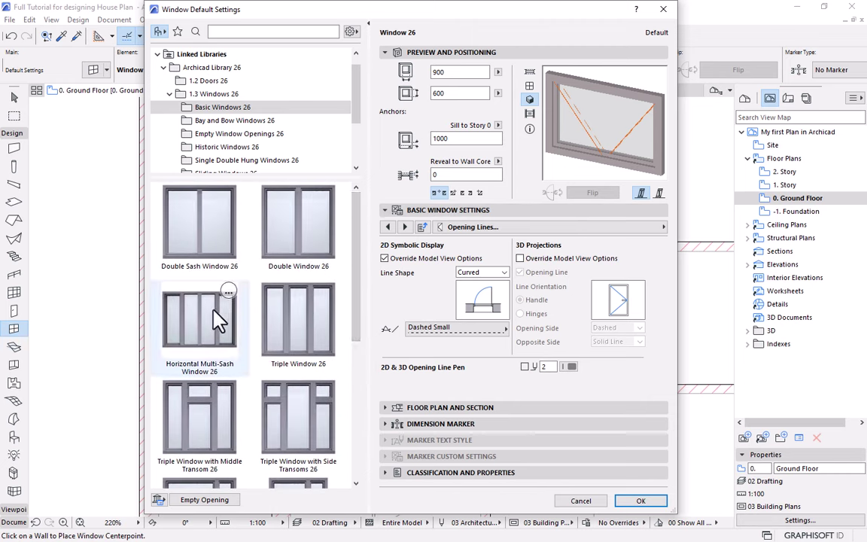
{"action": "left_click", "coordinate": [287, 332]}
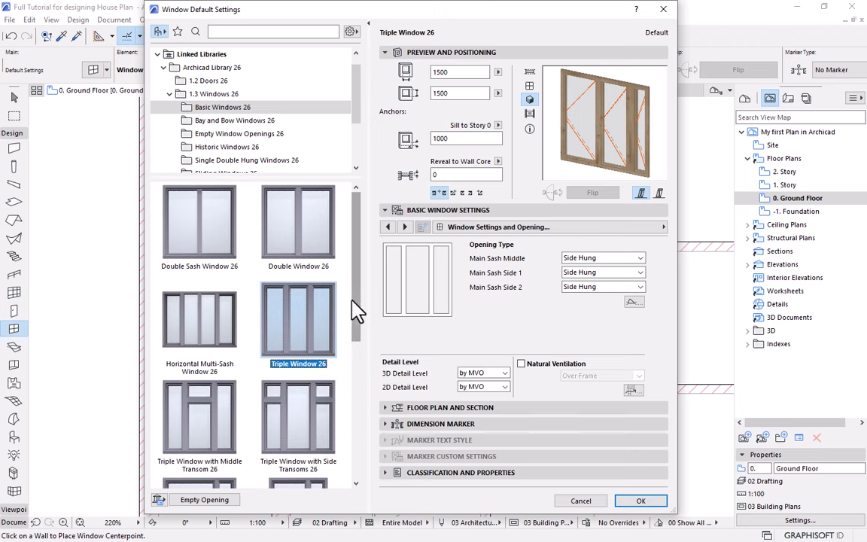
{"action": "left_click", "coordinate": [599, 503]}
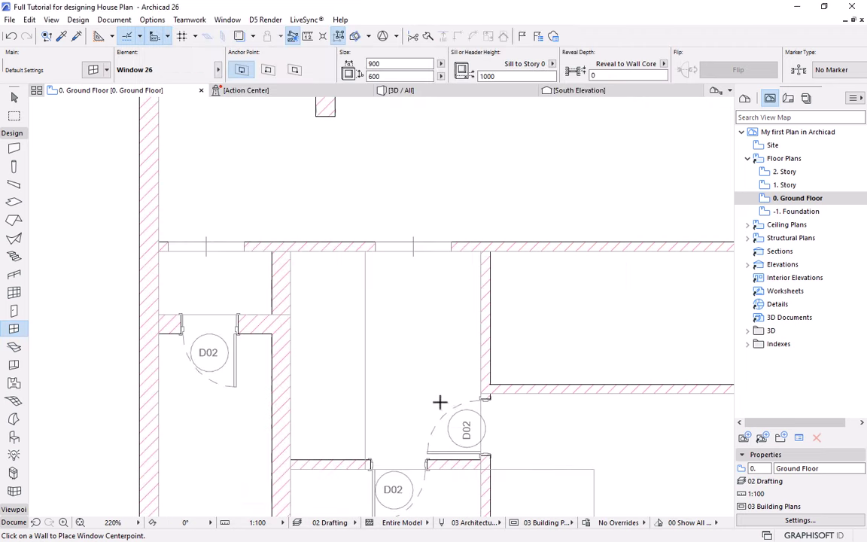
Pick up the parameters of the 900 x 600 window placed in the westernmost room as the window defaults.
{"action": "middle_click_drag", "start_coordinate": [402, 292], "coordinate": [360, 348]}
{"action": "scroll", "coordinate": [410, 258], "scroll_direction": "down", "scroll_amount": 2}
{"action": "scroll", "coordinate": [359, 348], "scroll_direction": "up", "scroll_amount": 5}
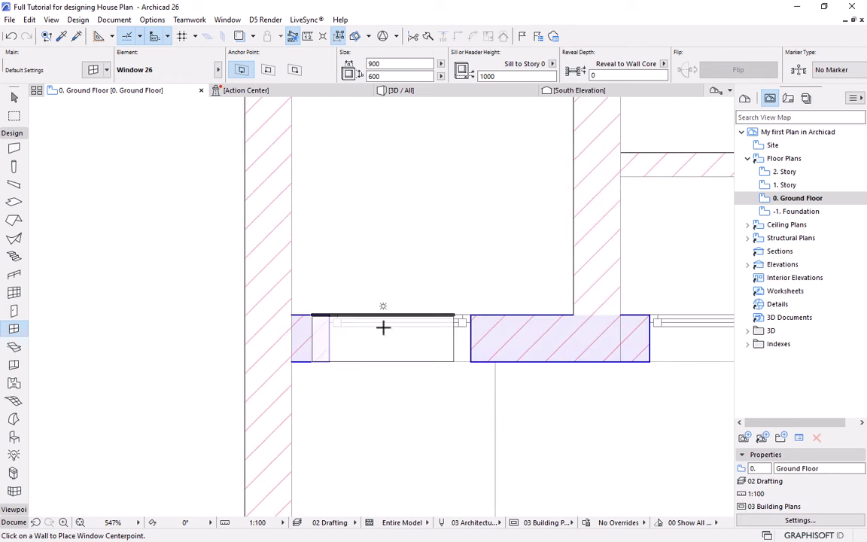
{"action": "left_click", "coordinate": [431, 323]}
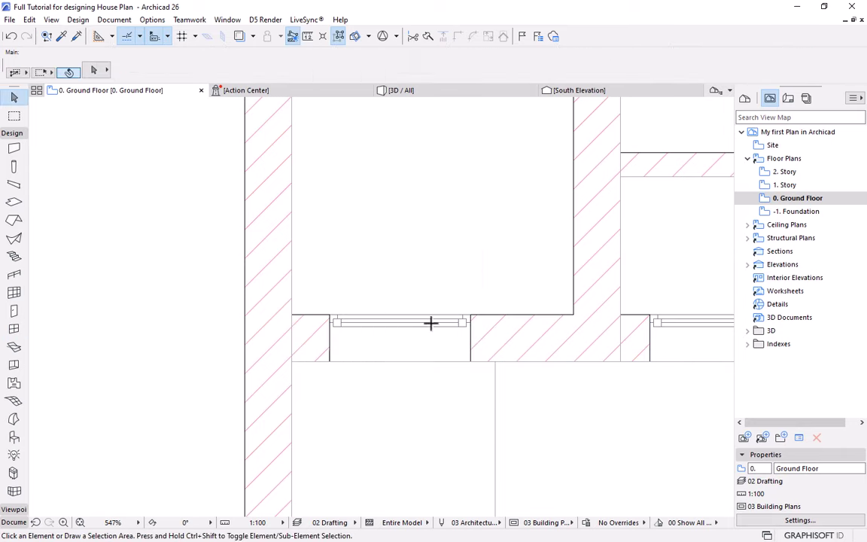
{"action": "left_click", "coordinate": [62, 37]}
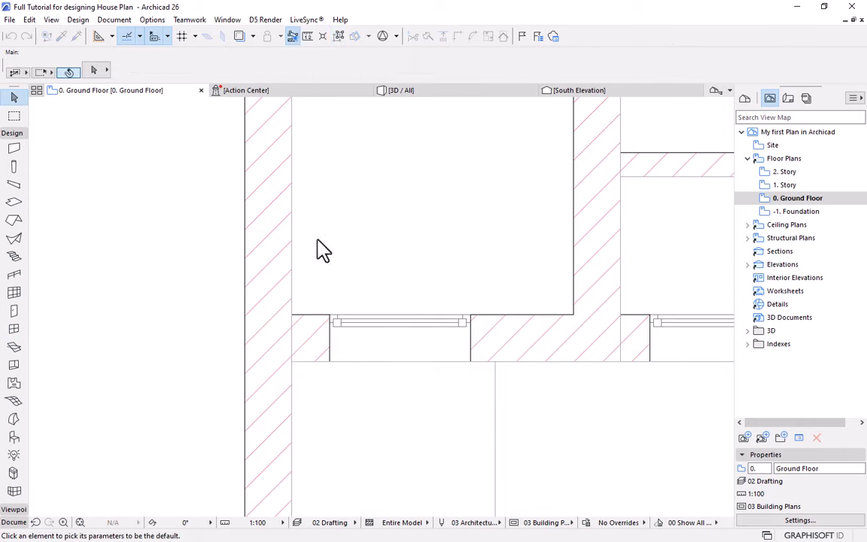
{"action": "left_click", "coordinate": [470, 318]}
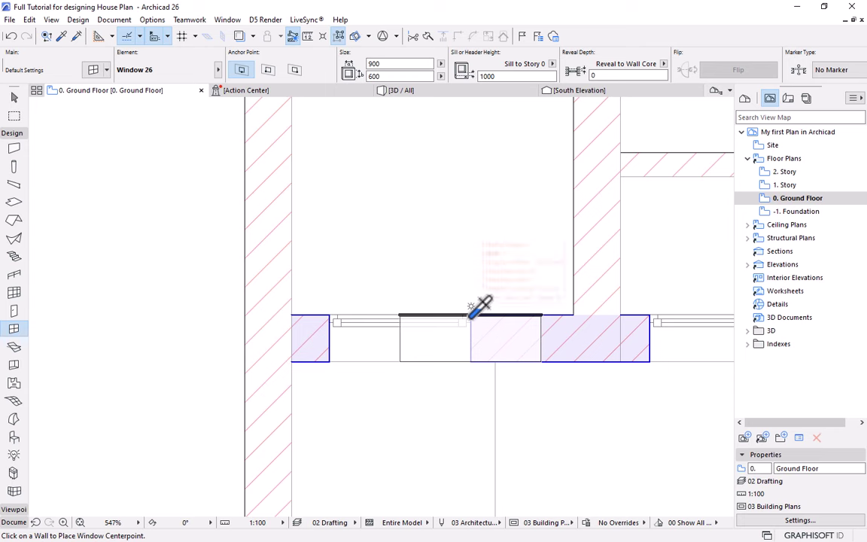
Change the default window type to Triple Window 26 from the Basic Windows 26 library while keeping the transferred settings.
{"action": "left_click", "coordinate": [93, 71]}
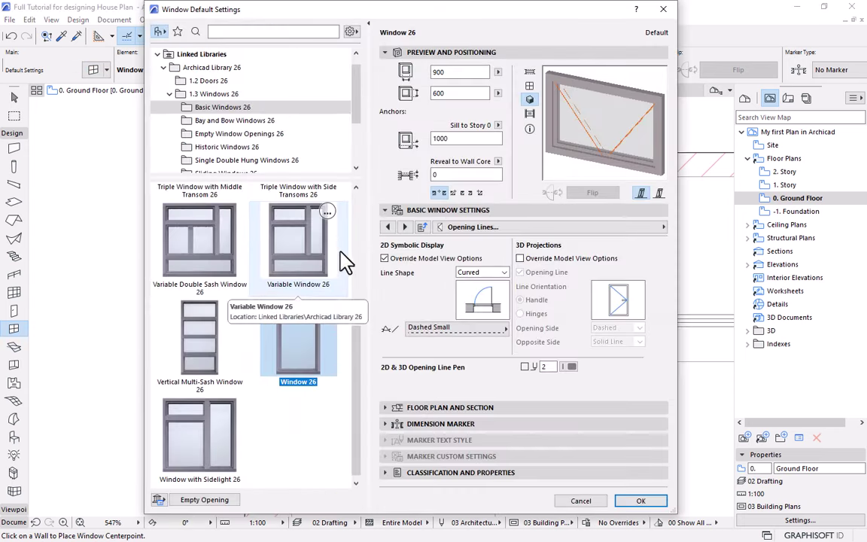
{"action": "left_click_drag", "start_coordinate": [359, 369], "coordinate": [369, 237]}
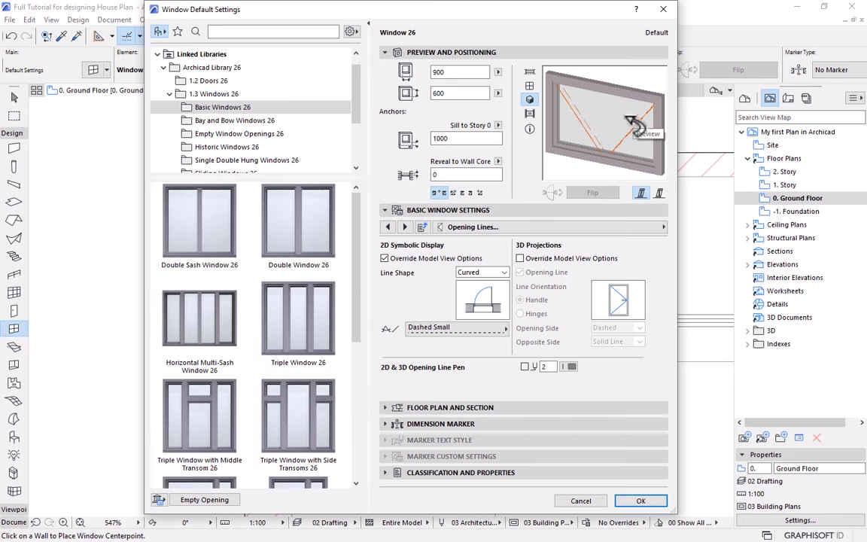
{"action": "left_click", "coordinate": [297, 325]}
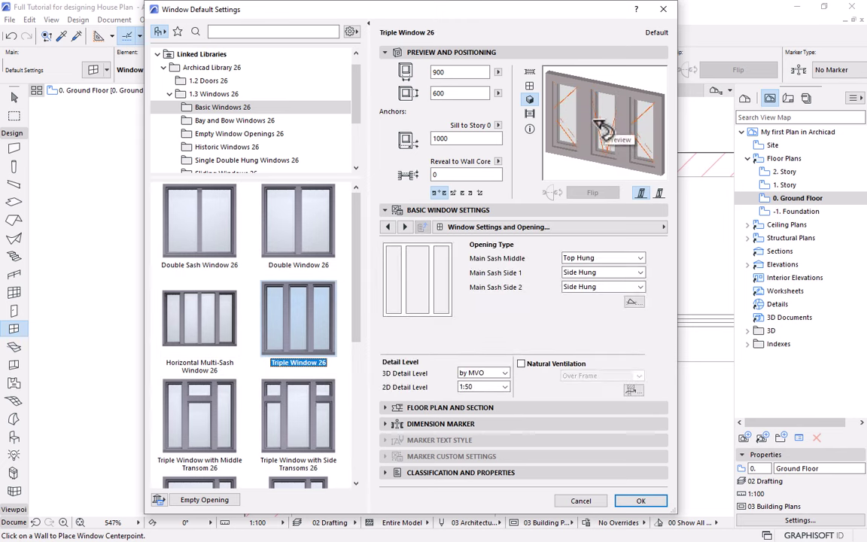
Set the triple window's width to 2000 and height to 2100.
{"action": "left_click", "coordinate": [452, 73]}
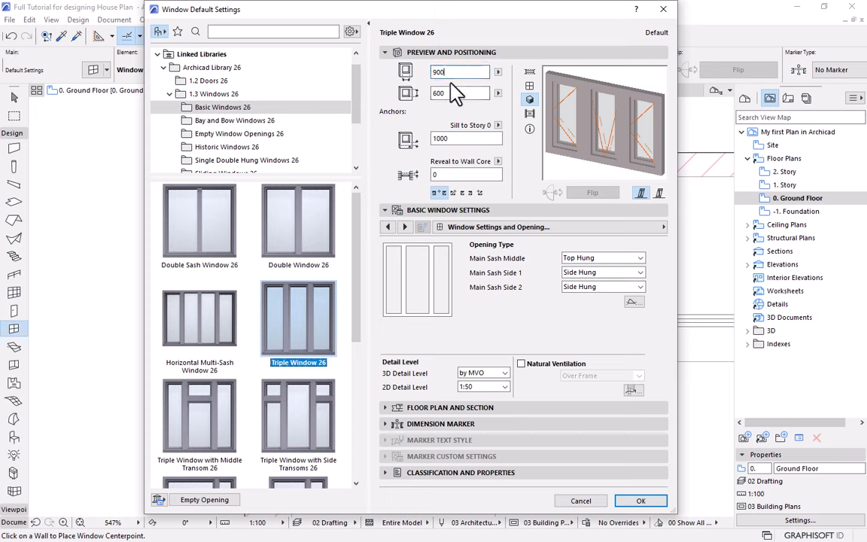
{"action": "double_click", "coordinate": [456, 93]}
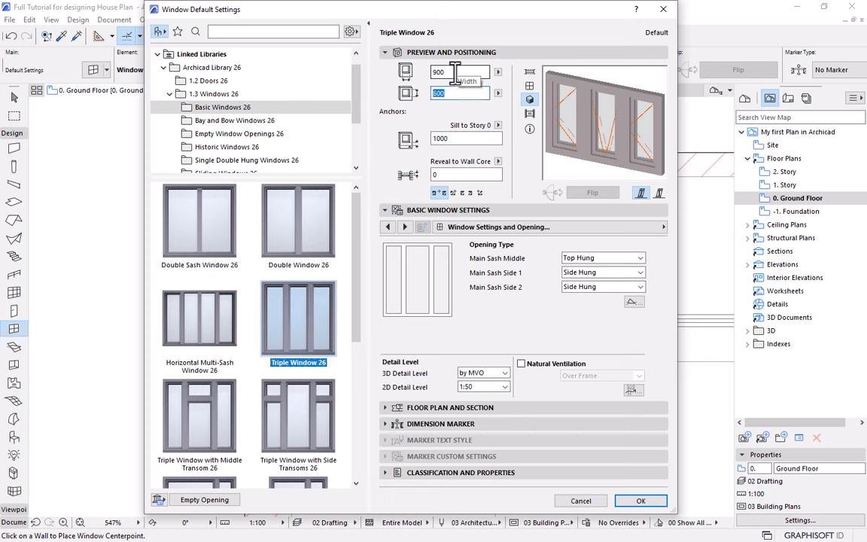
{"action": "double_click", "coordinate": [456, 72]}
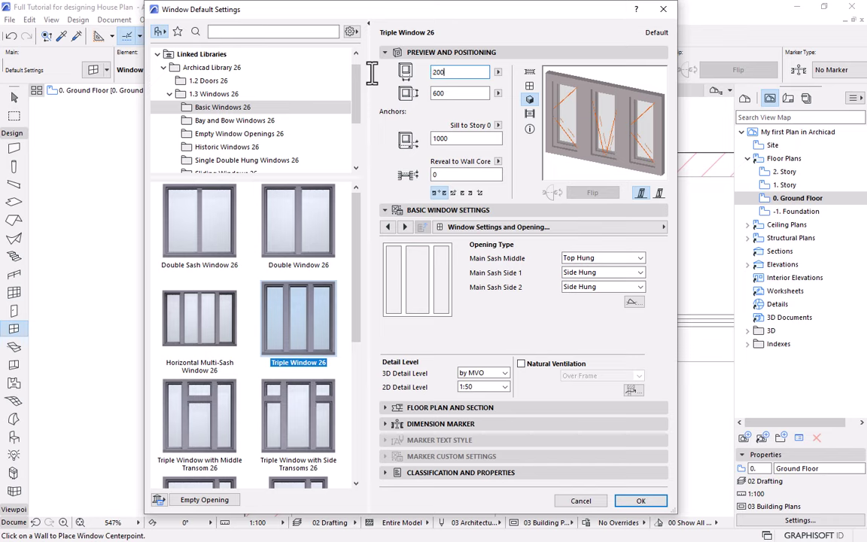
{"action": "type", "text": "2000"}
{"action": "double_click", "coordinate": [461, 92]}
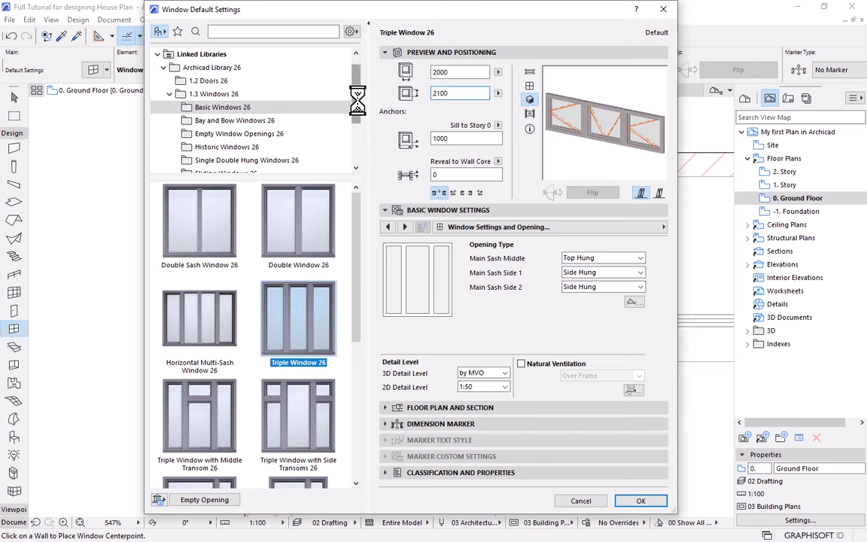
{"action": "double_click", "coordinate": [462, 72]}
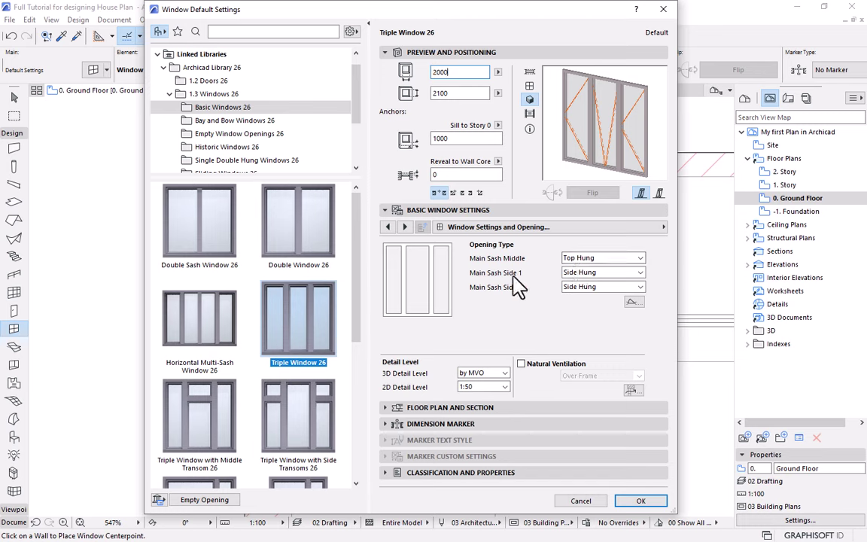
Set the middle sash and both side sashes of the triple window to Fixed Sash and accept the window defaults.
{"action": "left_click", "coordinate": [598, 258]}
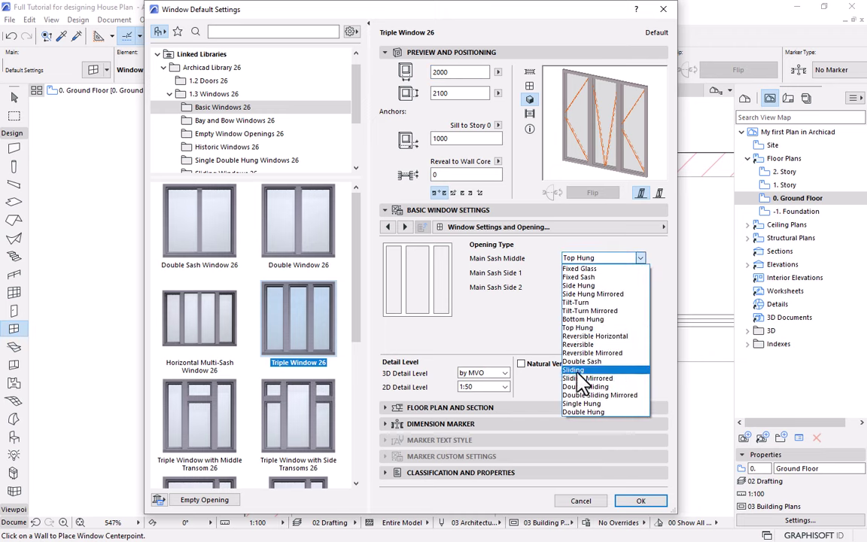
{"action": "left_click", "coordinate": [587, 278]}
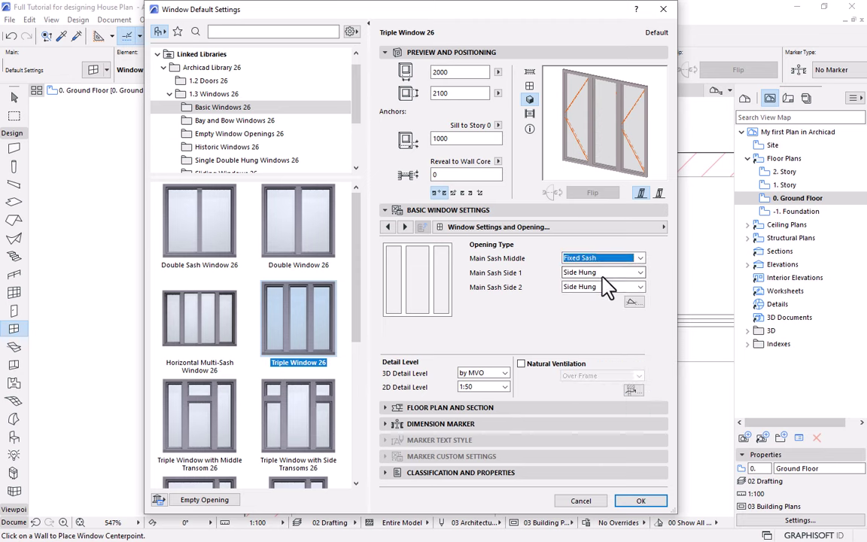
{"action": "left_click", "coordinate": [601, 273]}
{"action": "left_click", "coordinate": [587, 291]}
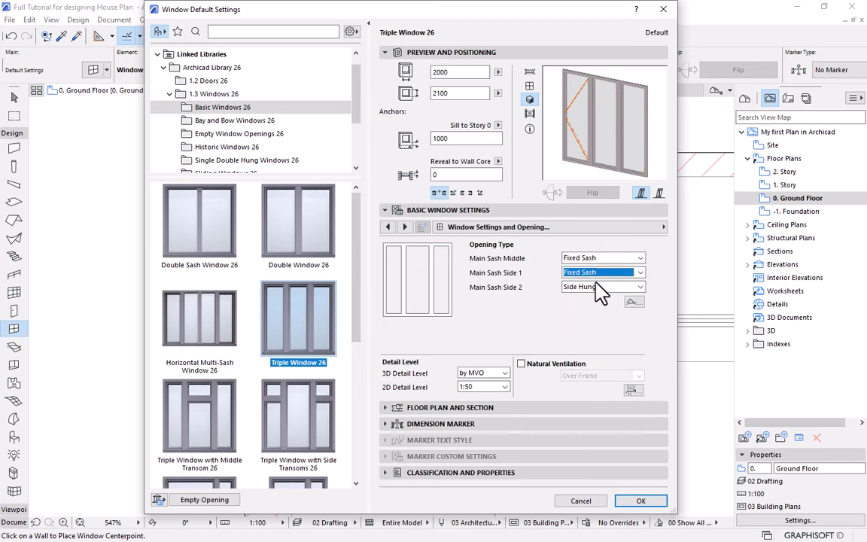
{"action": "left_click", "coordinate": [566, 287]}
{"action": "left_click", "coordinate": [580, 306]}
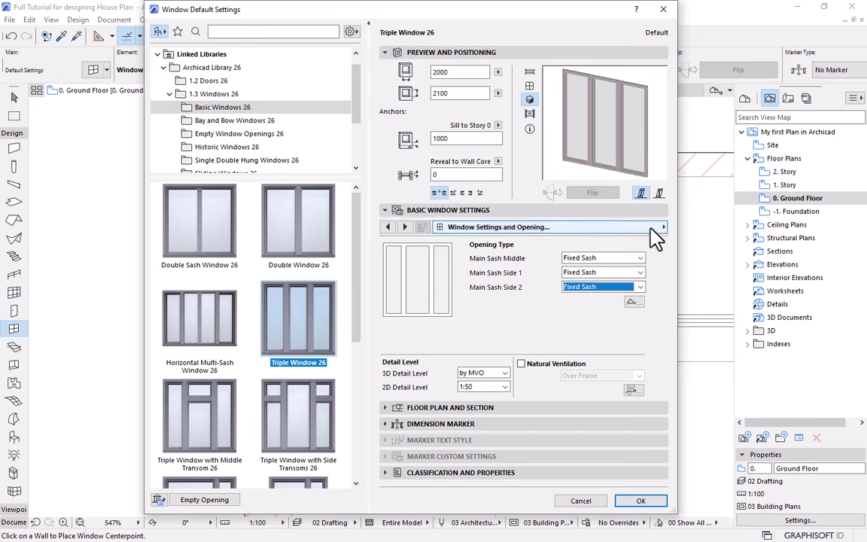
{"action": "left_click", "coordinate": [636, 501]}
Place the 2000 x 2100 triple window in the west wall of the enclosed room beside the eastern exterior wall.
{"action": "scroll", "coordinate": [405, 362], "scroll_direction": "down", "scroll_amount": 6}
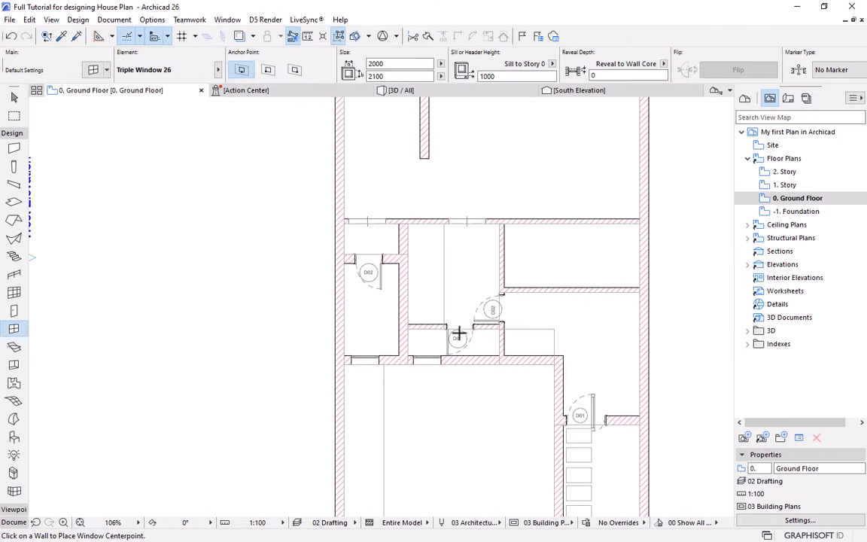
{"action": "left_click", "coordinate": [474, 248]}
{"action": "left_click", "coordinate": [564, 243]}
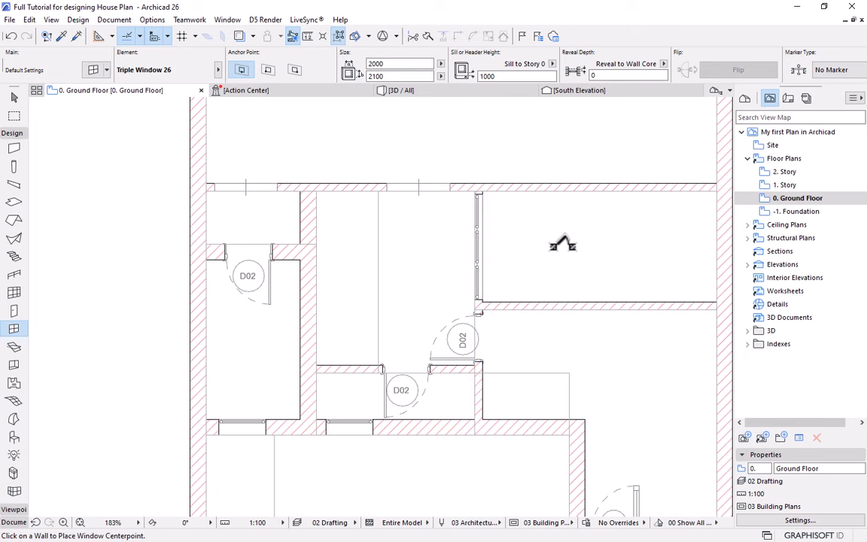
Place another 2000 x 2100 triple window in the eastern exterior wall, just south of the folding door.
{"action": "scroll", "coordinate": [561, 246], "scroll_direction": "down", "scroll_amount": 2}
{"action": "middle_click_drag", "start_coordinate": [536, 246], "coordinate": [535, 226]}
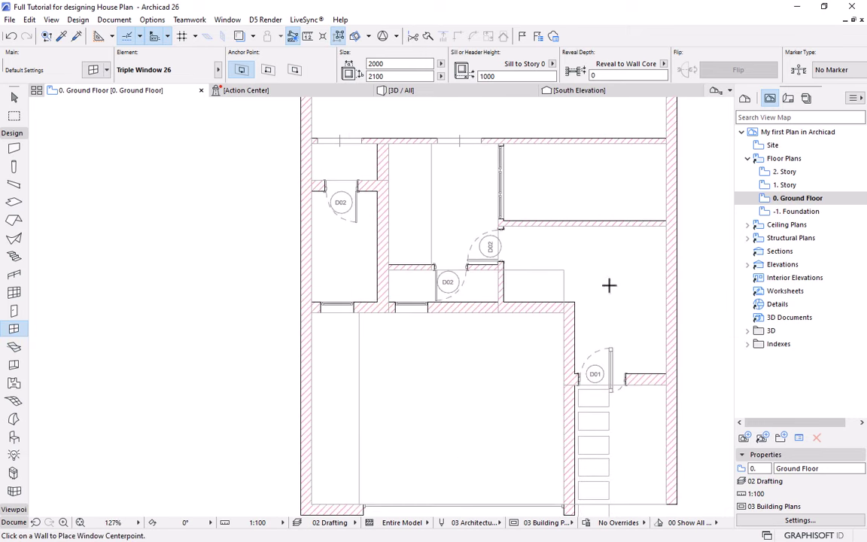
{"action": "middle_click_drag", "start_coordinate": [539, 263], "coordinate": [503, 343]}
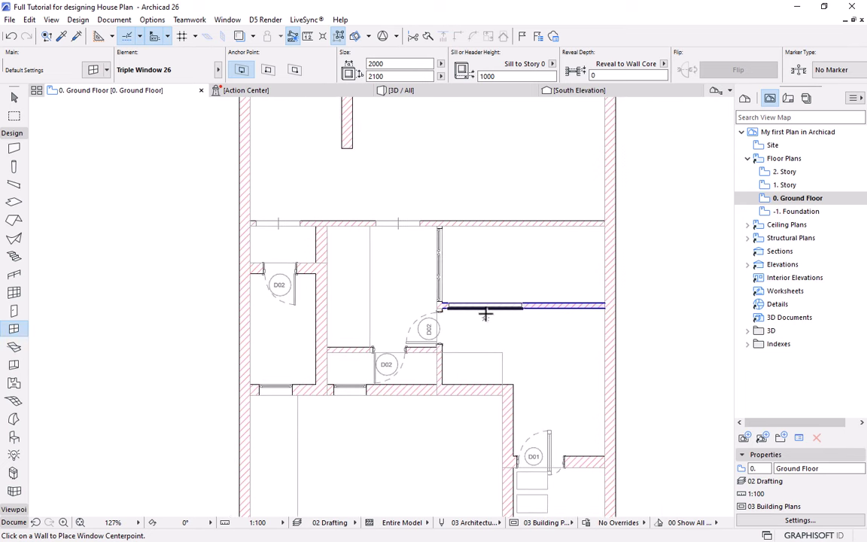
{"action": "scroll", "coordinate": [552, 296], "scroll_direction": "down", "scroll_amount": 3}
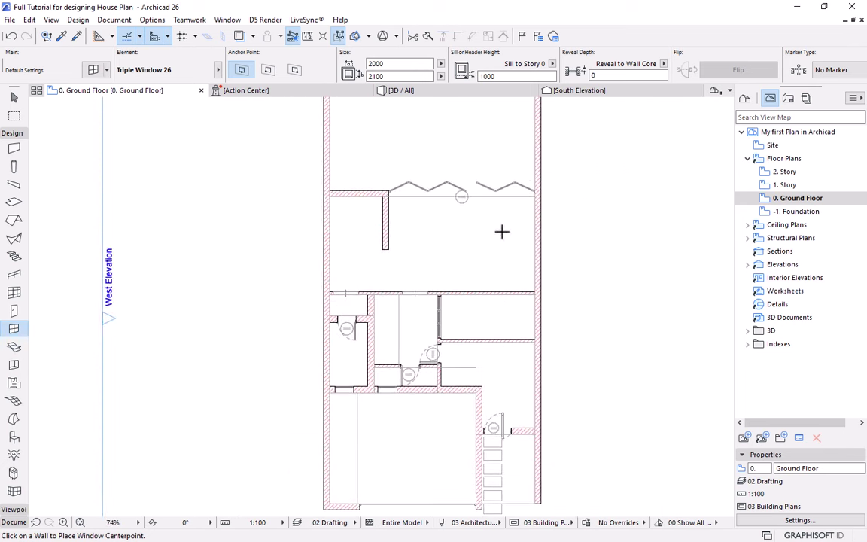
{"action": "scroll", "coordinate": [441, 365], "scroll_direction": "up", "scroll_amount": 2}
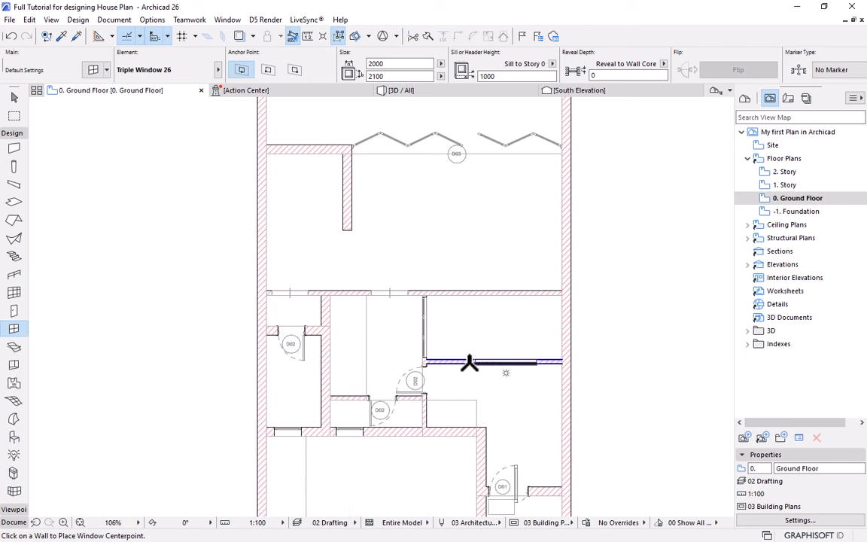
{"action": "scroll", "coordinate": [498, 369], "scroll_direction": "down", "scroll_amount": 2}
{"action": "mouse_move", "coordinate": [422, 379]}
{"action": "middle_mouse_down"}
{"action": "mouse_move", "coordinate": [422, 251]}
{"action": "mouse_move", "coordinate": [529, 250]}
{"action": "mouse_move", "coordinate": [517, 293]}
{"action": "mouse_move", "coordinate": [565, 201]}
{"action": "middle_mouse_up"}
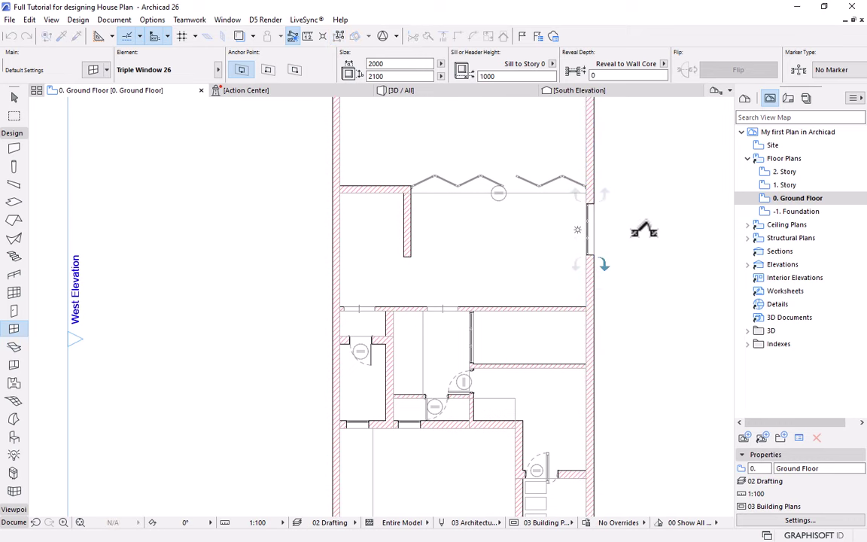
{"action": "scroll", "coordinate": [503, 271], "scroll_direction": "down", "scroll_amount": 2}
{"action": "middle_click_drag", "start_coordinate": [503, 271], "coordinate": [507, 219]}
{"action": "scroll", "coordinate": [567, 329], "scroll_direction": "up", "scroll_amount": 2}
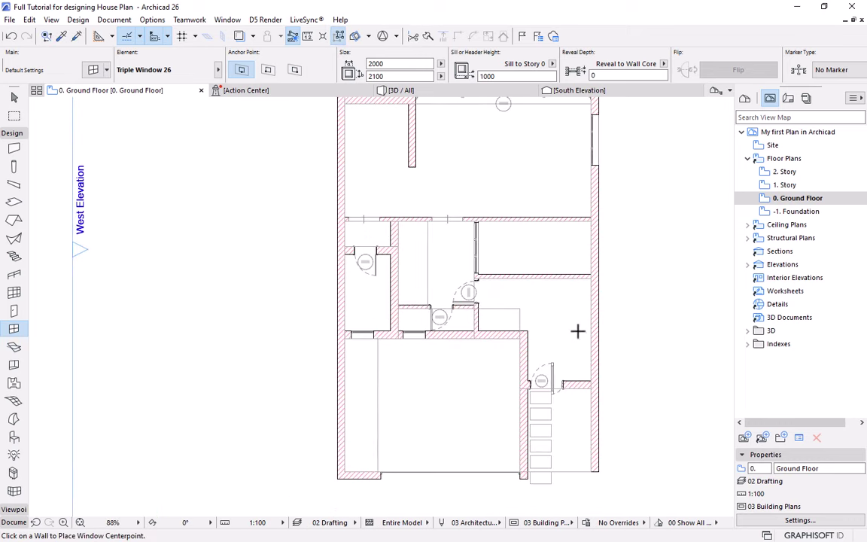
Pick up the D02 door's parameters and place a 900 x 2100 door in the short wall west of the folding door, swinging north.
{"action": "scroll", "coordinate": [561, 330], "scroll_direction": "down", "scroll_amount": 2}
{"action": "middle_click_drag", "start_coordinate": [426, 329], "coordinate": [432, 341]}
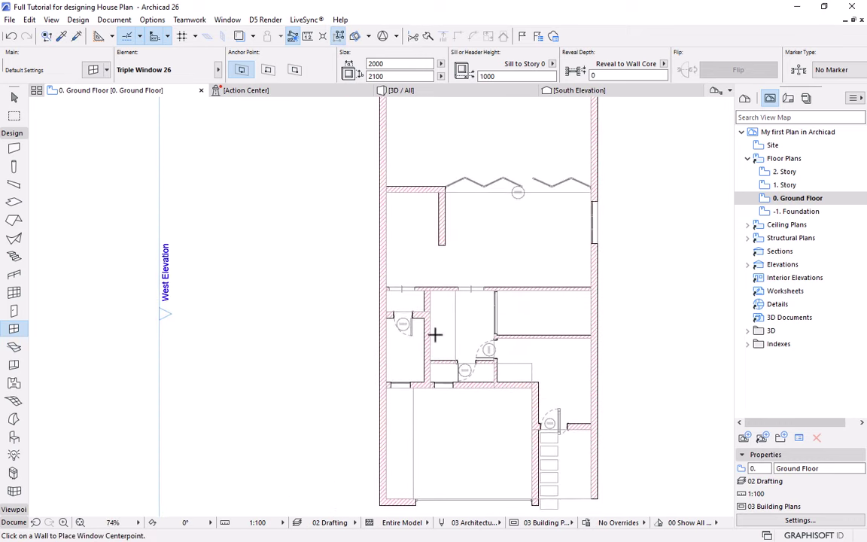
{"action": "scroll", "coordinate": [411, 191], "scroll_direction": "up", "scroll_amount": 2}
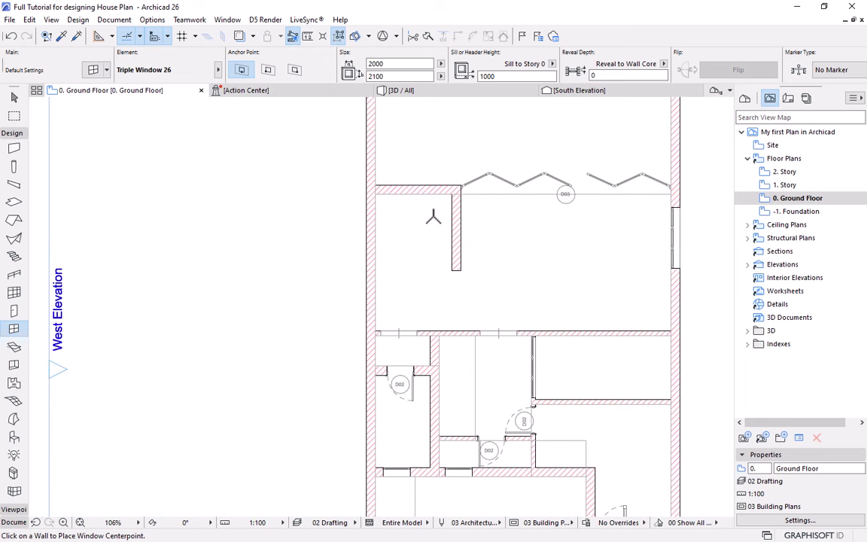
{"action": "key", "text": "Escape"}
{"action": "left_click", "coordinate": [410, 380]}
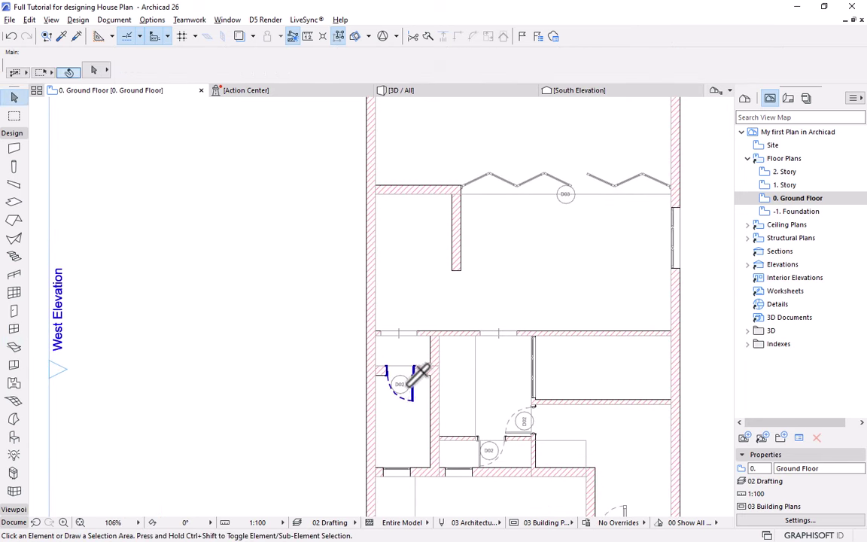
{"action": "left_click", "coordinate": [410, 380], "text": "alt"}
{"action": "left_click", "coordinate": [393, 184]}
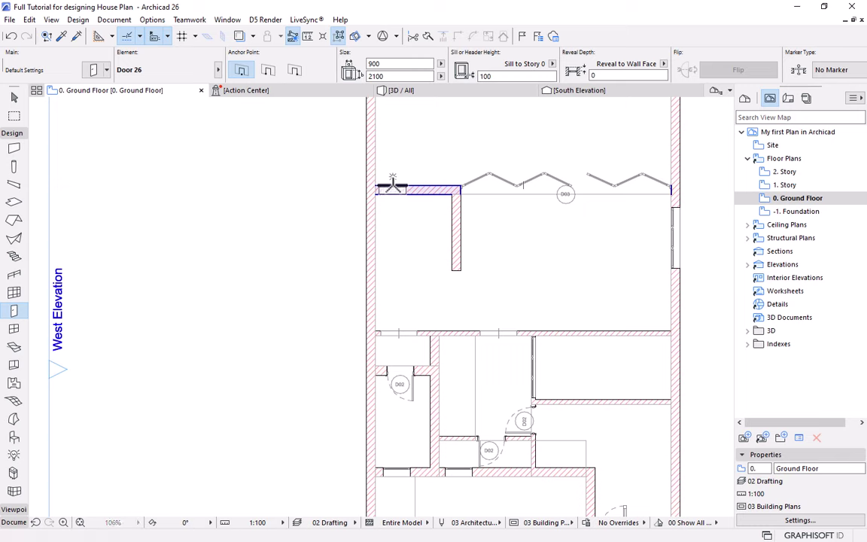
{"action": "left_click", "coordinate": [380, 149]}
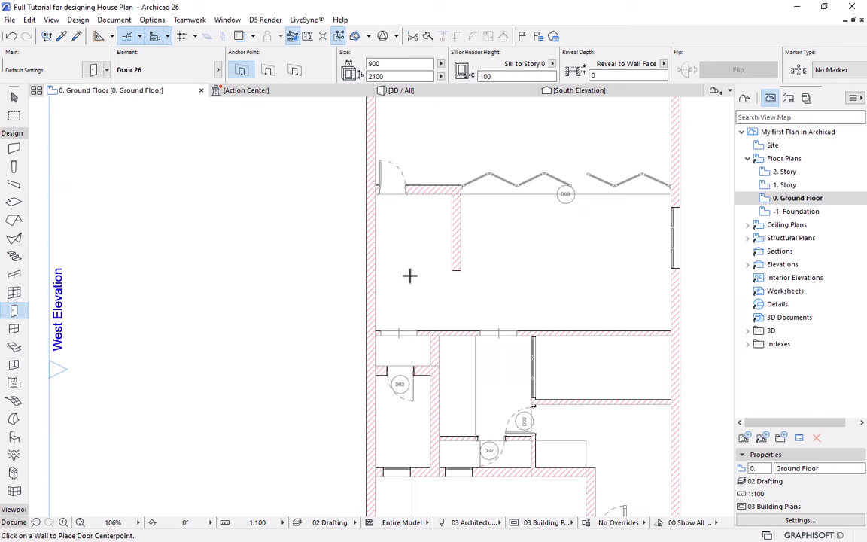
Pick up the settings of the D02 door label and attach a matching label to the new door beside the folding door.
{"action": "key", "text": "Escape"}
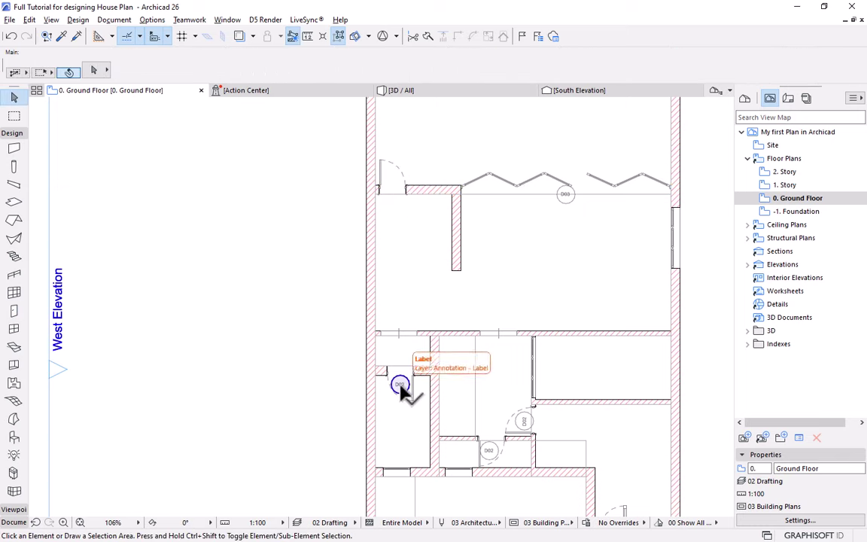
{"action": "left_click", "coordinate": [400, 385], "text": "alt"}
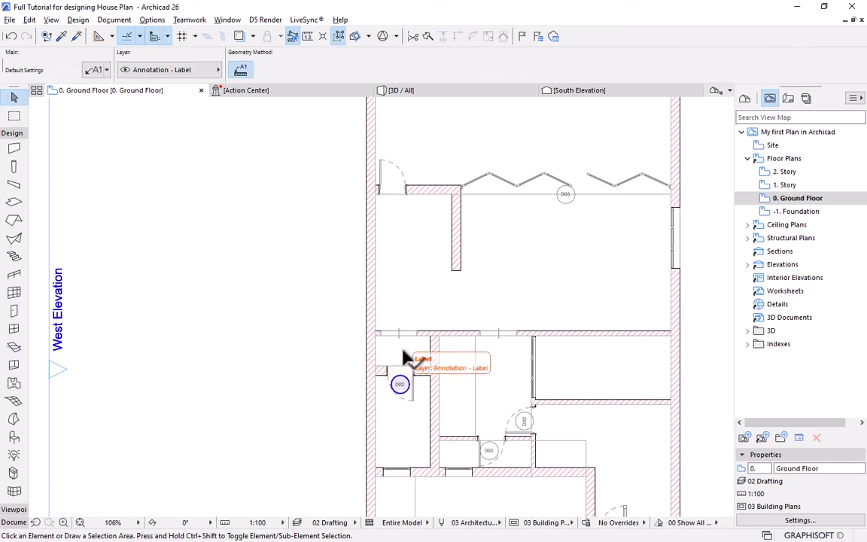
{"action": "left_click", "coordinate": [393, 181]}
{"action": "scroll", "coordinate": [389, 189], "scroll_direction": "up", "scroll_amount": 3}
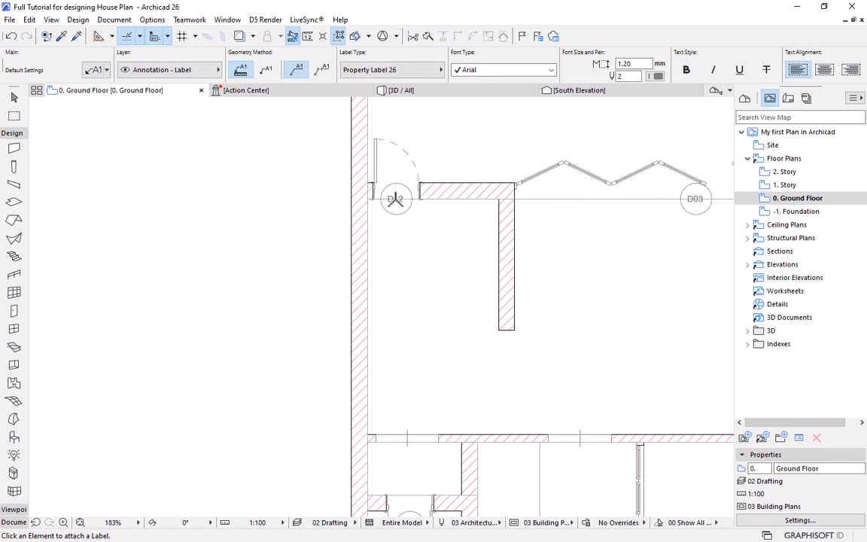
{"action": "key", "text": "Escape"}
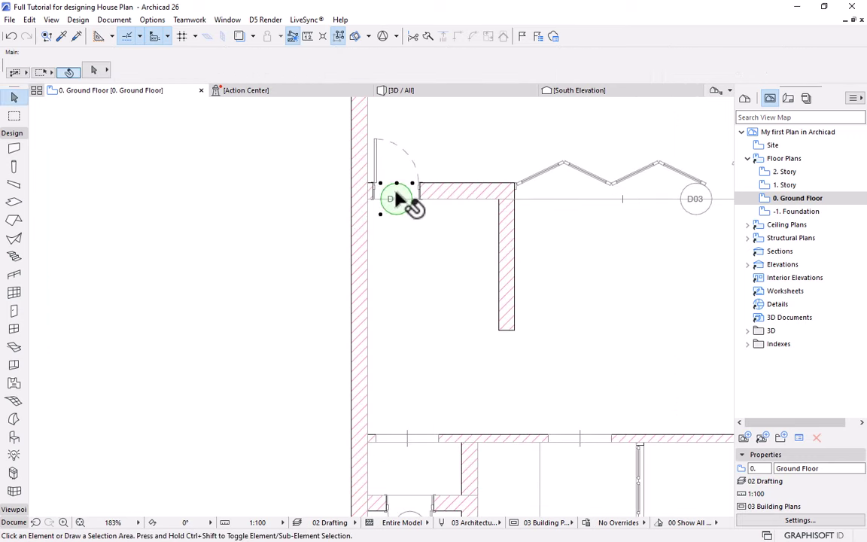
Move the new door's label north so it sits within the door opening and swing, and deselect it.
{"action": "left_click", "coordinate": [400, 199]}
{"action": "left_click_drag", "start_coordinate": [398, 197], "coordinate": [404, 183]}
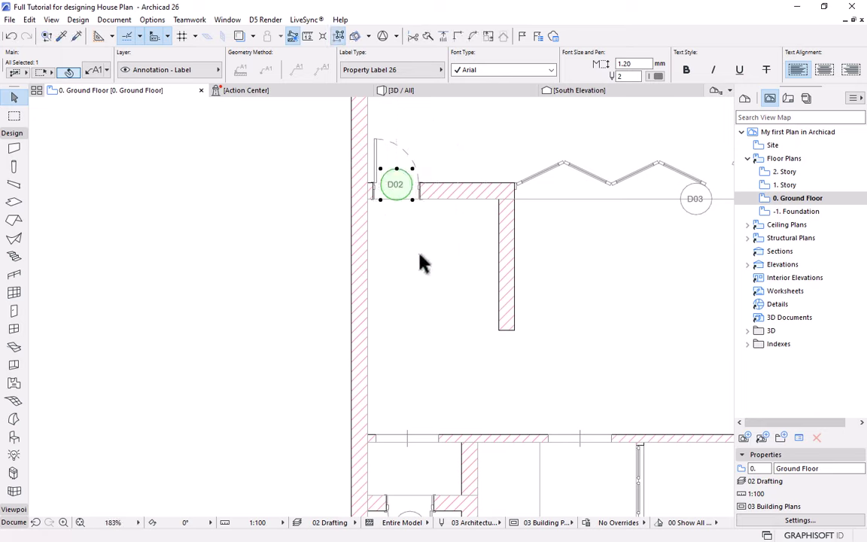
{"action": "left_click", "coordinate": [397, 172]}
{"action": "left_click", "coordinate": [400, 180]}
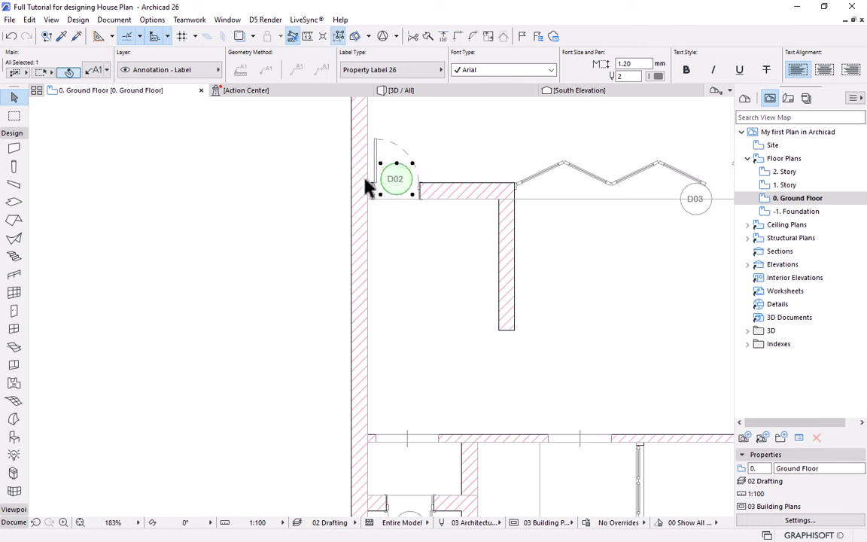
{"action": "key", "text": "Escape"}
Move the D03 label north of the folding door, next to the gap between its two panel groups.
{"action": "scroll", "coordinate": [415, 183], "scroll_direction": "down", "scroll_amount": 1}
{"action": "scroll", "coordinate": [422, 191], "scroll_direction": "down", "scroll_amount": 5}
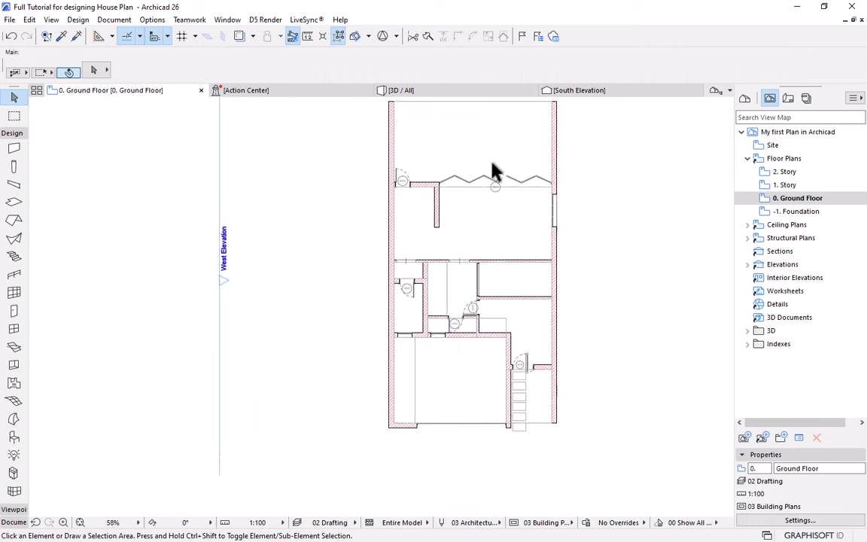
{"action": "scroll", "coordinate": [503, 224], "scroll_direction": "up", "scroll_amount": 5}
{"action": "left_click", "coordinate": [514, 228]}
{"action": "key", "text": "Escape"}
{"action": "scroll", "coordinate": [512, 226], "scroll_direction": "up", "scroll_amount": 3}
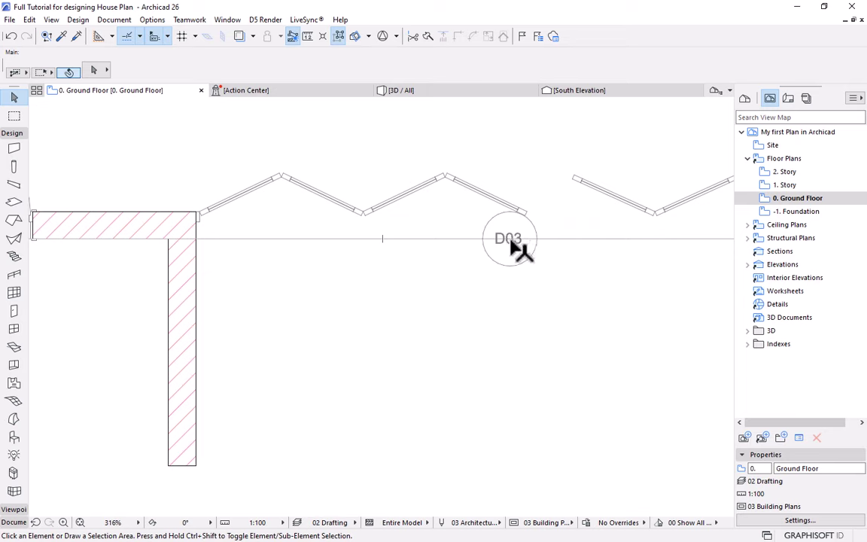
{"action": "left_click", "coordinate": [512, 215]}
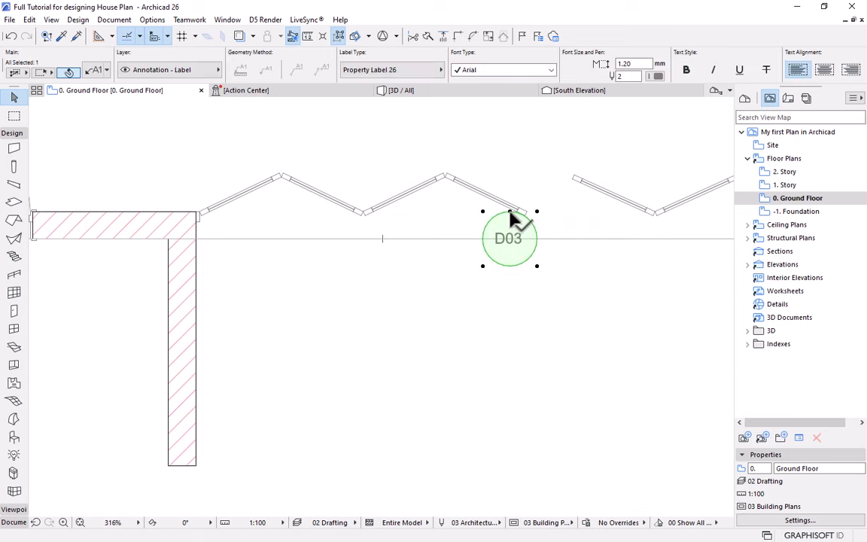
{"action": "left_click", "coordinate": [510, 217]}
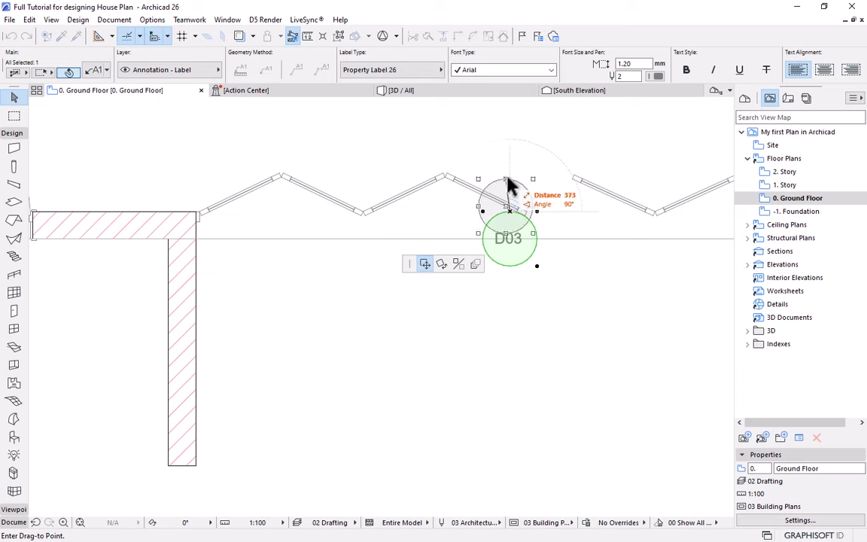
{"action": "left_click", "coordinate": [525, 91]}
{"action": "scroll", "coordinate": [482, 234], "scroll_direction": "down", "scroll_amount": 3}
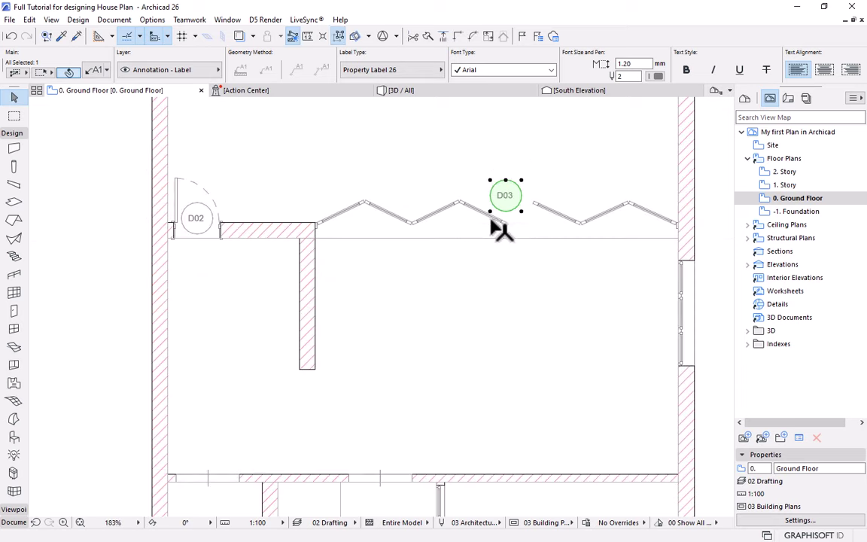
{"action": "scroll", "coordinate": [519, 218], "scroll_direction": "down", "scroll_amount": 3}
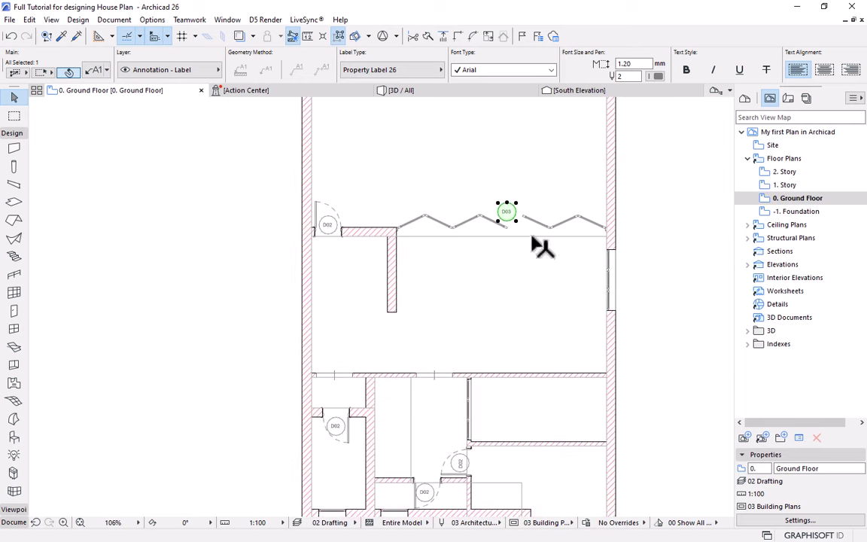
{"action": "key", "text": "Escape"}
Move the D02 label of the small western room's door north into the door opening.
{"action": "scroll", "coordinate": [544, 286], "scroll_direction": "down", "scroll_amount": 2}
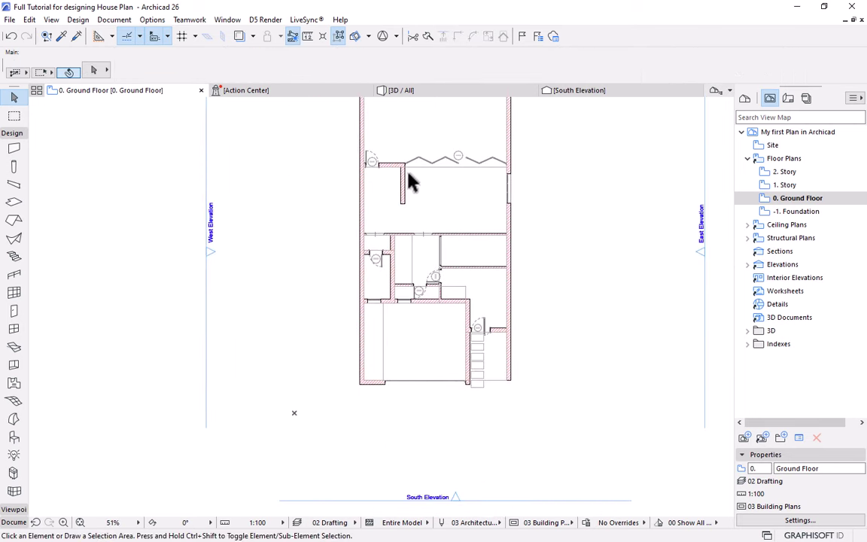
{"action": "scroll", "coordinate": [416, 174], "scroll_direction": "down", "scroll_amount": 1}
{"action": "scroll", "coordinate": [416, 183], "scroll_direction": "up", "scroll_amount": 4}
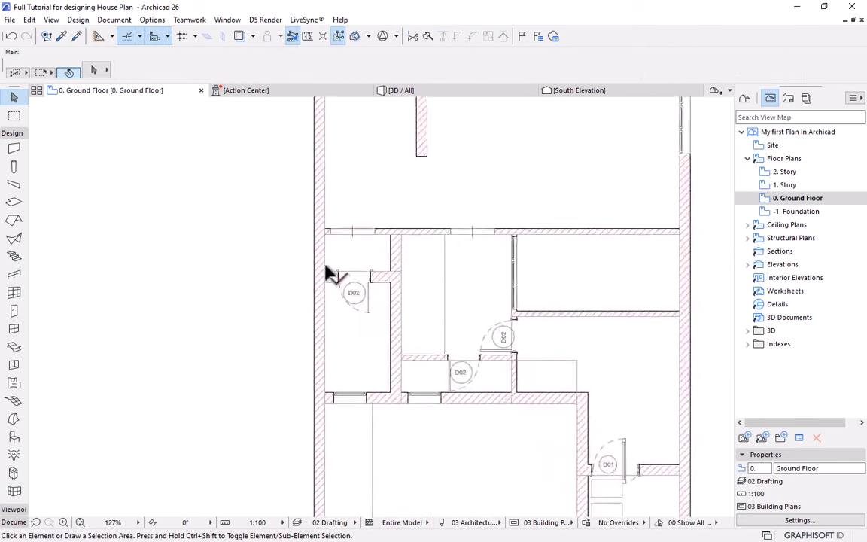
{"action": "scroll", "coordinate": [329, 275], "scroll_direction": "up", "scroll_amount": 4}
{"action": "left_click", "coordinate": [397, 333]}
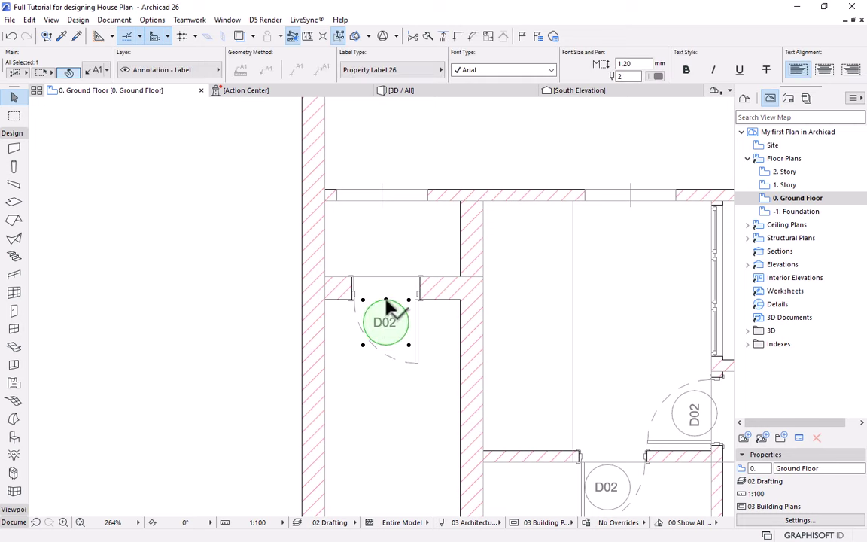
{"action": "left_click", "coordinate": [390, 299]}
{"action": "left_click", "coordinate": [393, 296]}
{"action": "scroll", "coordinate": [426, 301], "scroll_direction": "down", "scroll_amount": 4}
{"action": "scroll", "coordinate": [527, 331], "scroll_direction": "up", "scroll_amount": 2}
Select the rotated D02 label at the door below the interior triple window.
{"action": "left_click", "coordinate": [469, 300]}
{"action": "scroll", "coordinate": [470, 301], "scroll_direction": "up", "scroll_amount": 2}
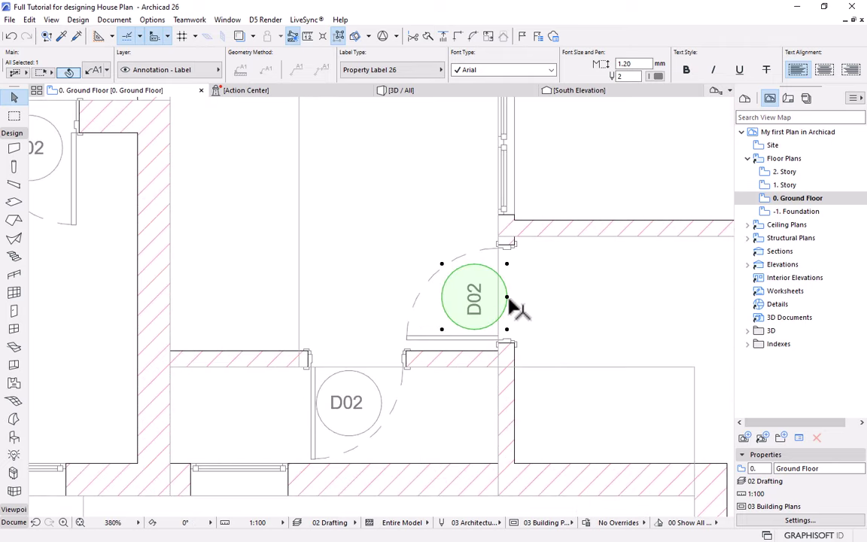
{"action": "scroll", "coordinate": [362, 345], "scroll_direction": "down", "scroll_amount": 2}
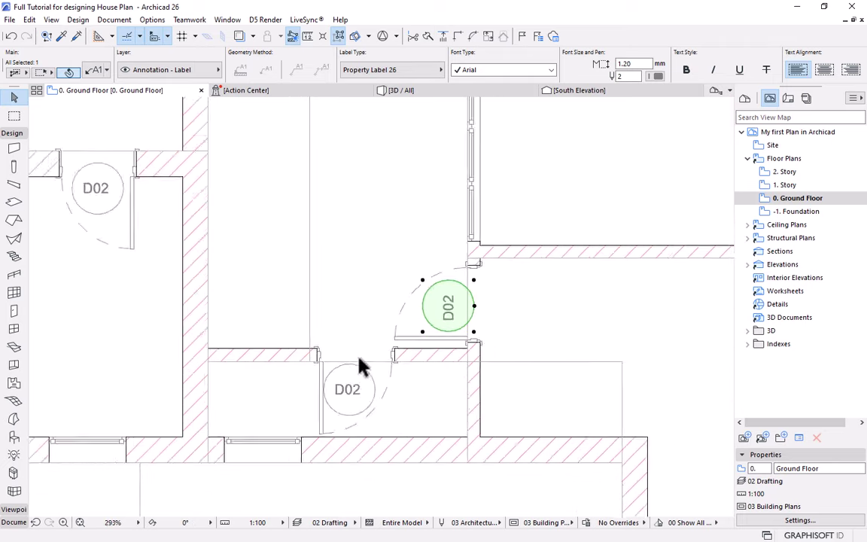
{"action": "scroll", "coordinate": [476, 376], "scroll_direction": "down", "scroll_amount": 6}
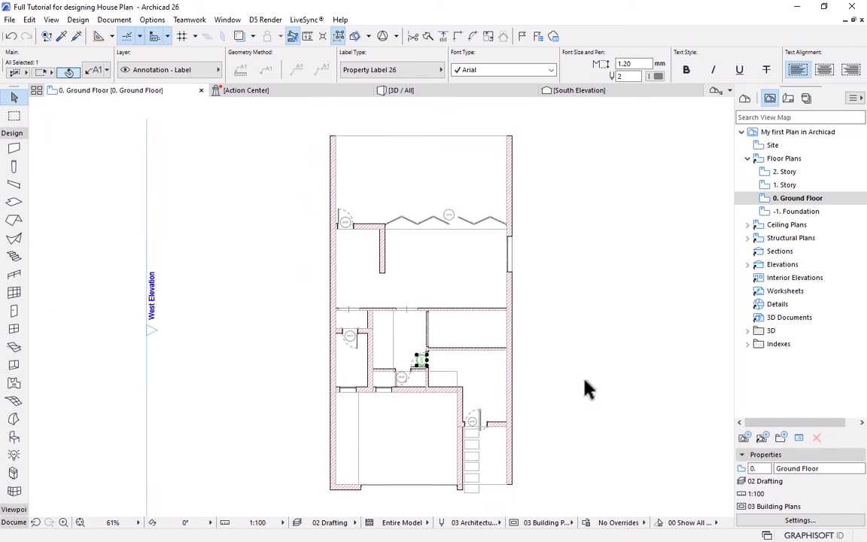
Deselect the D02 label and open the default door settings with the parameters picked up from the rear folding door.
{"action": "left_click", "coordinate": [500, 343]}
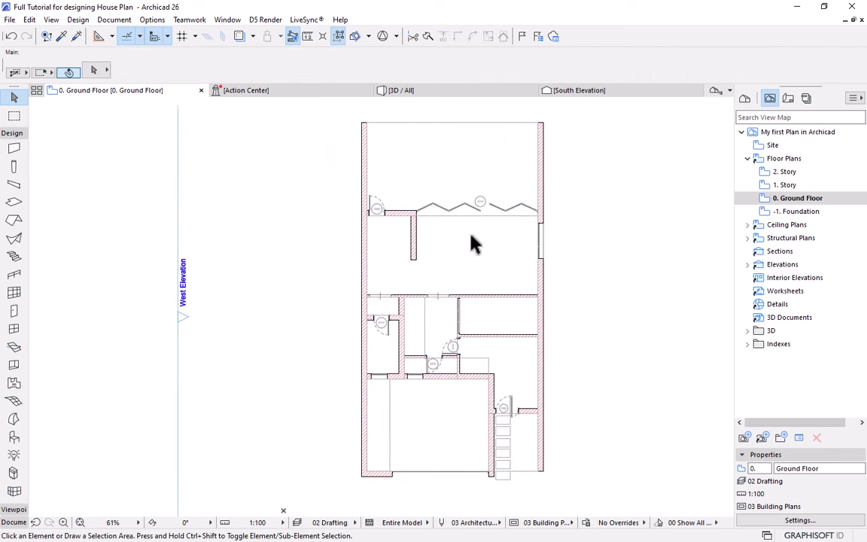
{"action": "scroll", "coordinate": [468, 348], "scroll_direction": "up", "scroll_amount": 2}
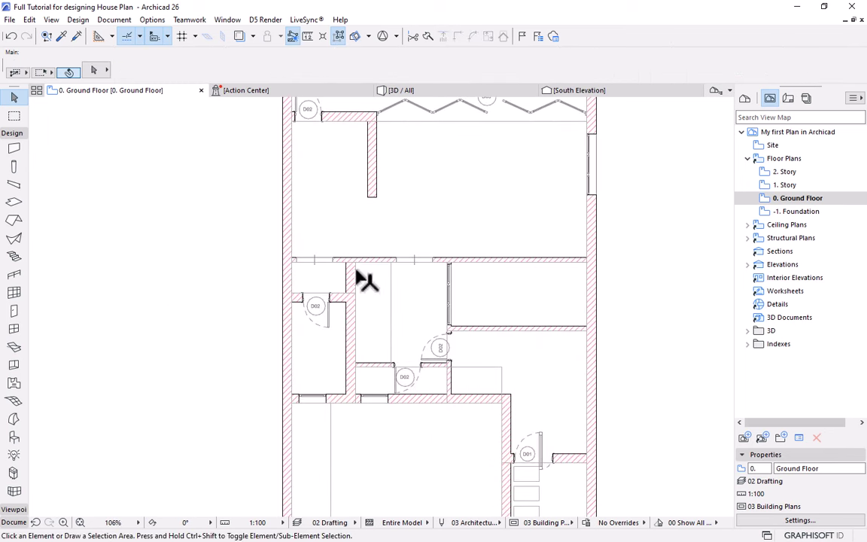
{"action": "scroll", "coordinate": [476, 358], "scroll_direction": "down", "scroll_amount": 1}
{"action": "middle_click_drag", "start_coordinate": [486, 335], "coordinate": [493, 376]}
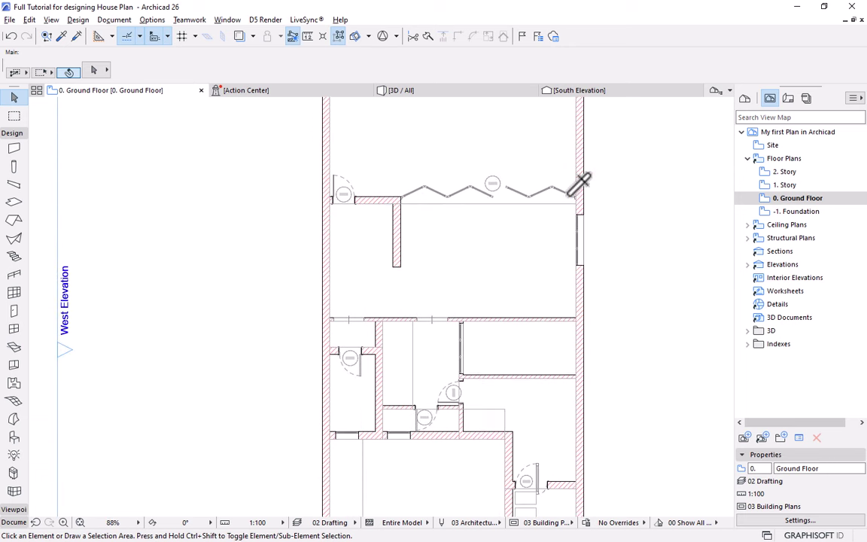
{"action": "left_click", "coordinate": [557, 189], "text": "alt"}
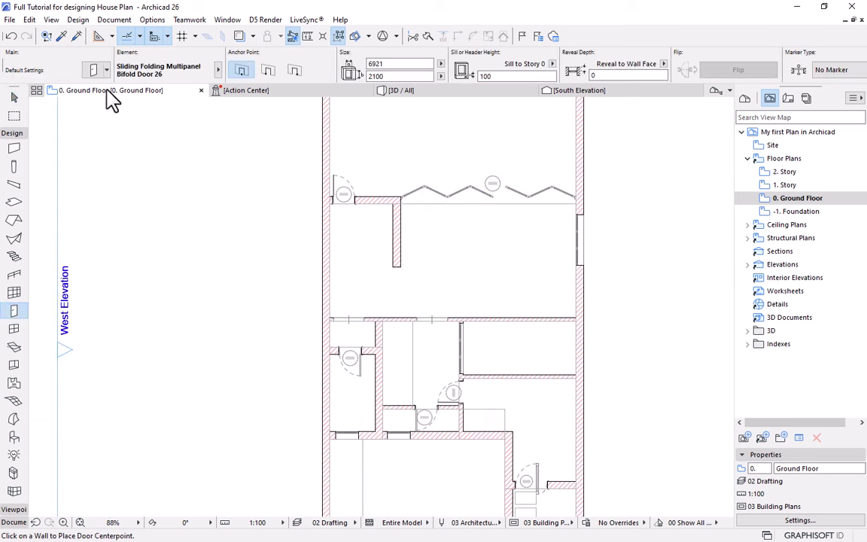
{"action": "key", "text": "ctrl+t"}
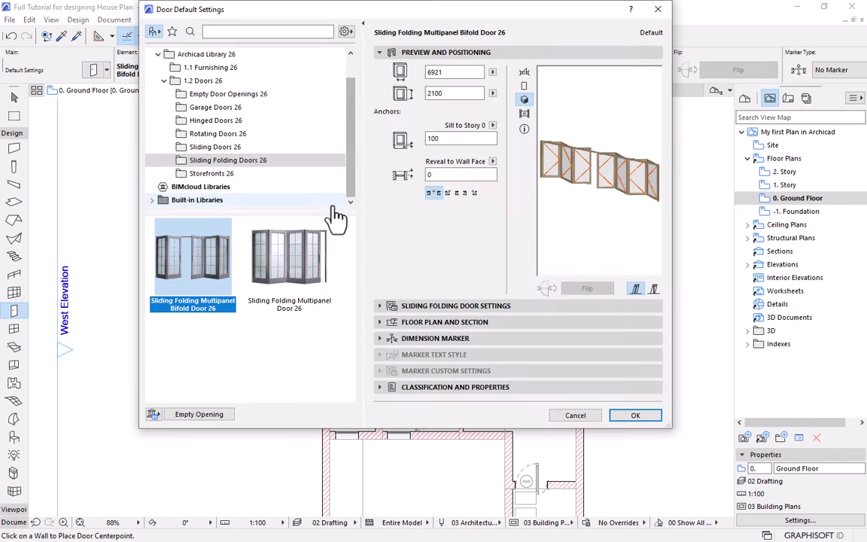
Choose Sliding Door with Sidelight on Side 1 26 from the Sliding Doors 26 library as the door type.
{"action": "left_click", "coordinate": [214, 147]}
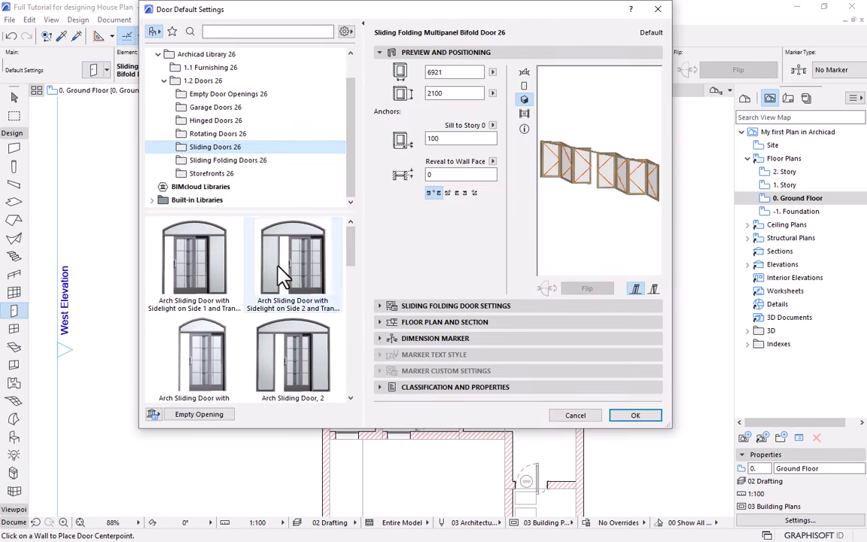
{"action": "scroll", "coordinate": [289, 301], "scroll_direction": "down", "scroll_amount": 5}
{"action": "scroll", "coordinate": [298, 338], "scroll_direction": "down", "scroll_amount": 2}
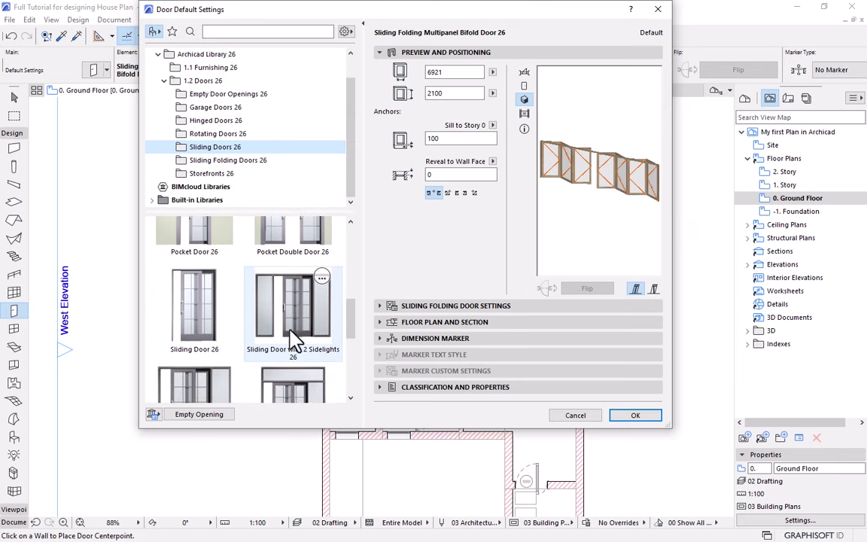
{"action": "scroll", "coordinate": [294, 312], "scroll_direction": "down", "scroll_amount": 2}
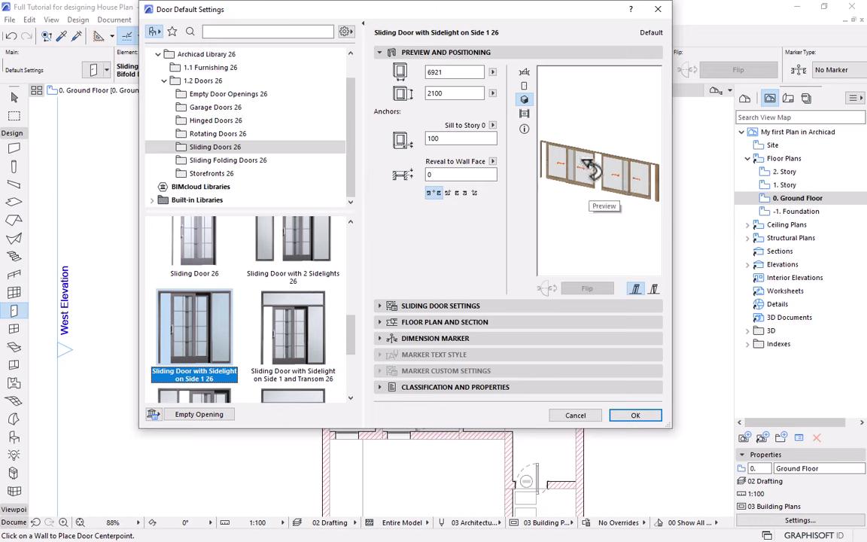
In the sliding door's model attributes, enable uniform door surfaces and set the outside frame surface to Metal - Aluminium.
{"action": "left_click", "coordinate": [399, 305]}
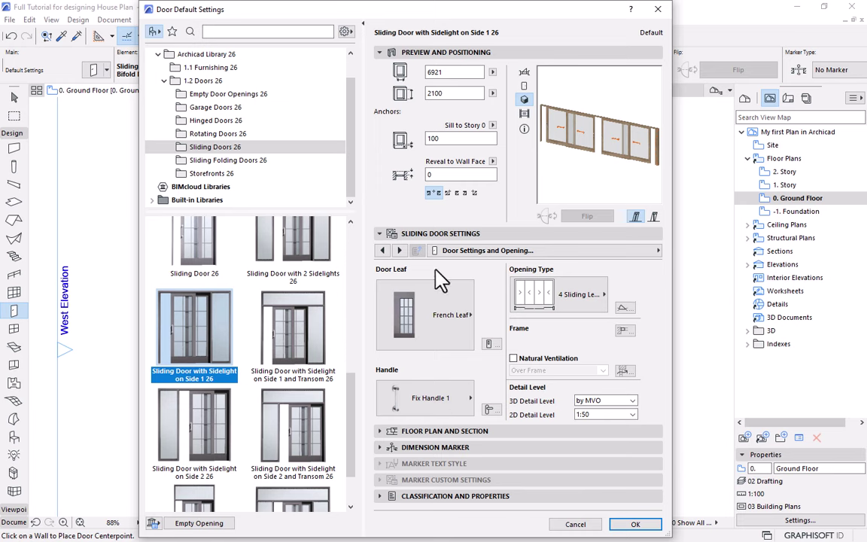
{"action": "left_click", "coordinate": [639, 253]}
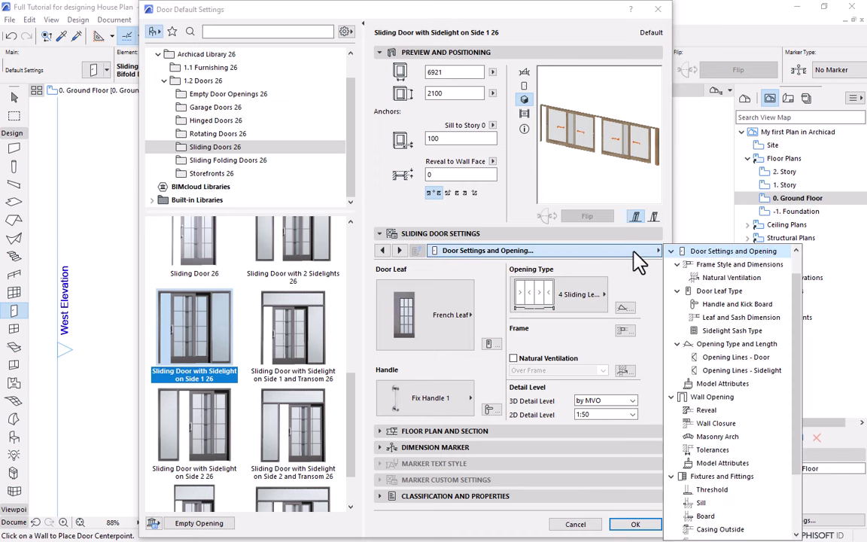
{"action": "left_click", "coordinate": [721, 384]}
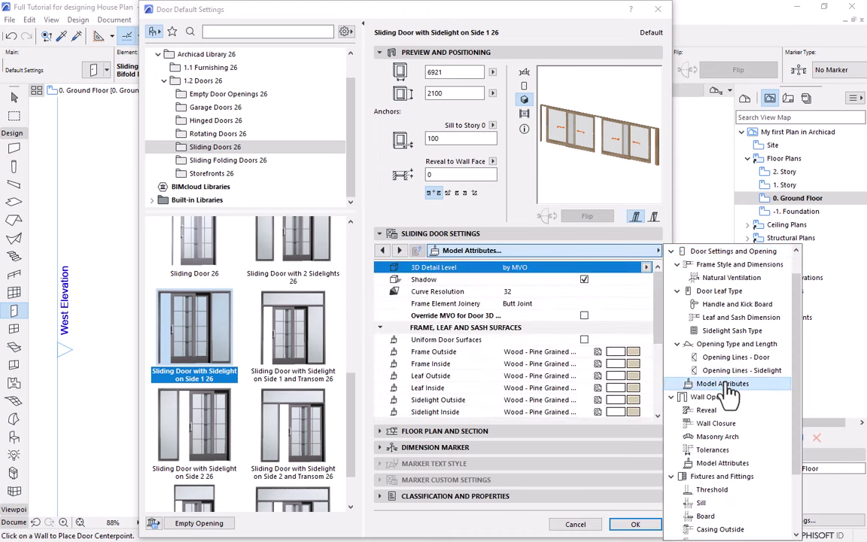
{"action": "left_click", "coordinate": [588, 348]}
{"action": "left_click", "coordinate": [585, 341]}
{"action": "left_click", "coordinate": [619, 339]}
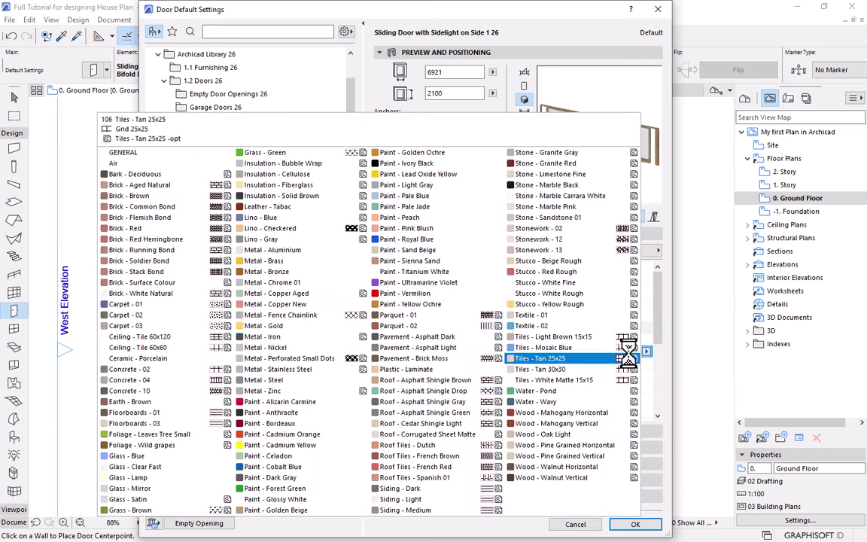
{"action": "left_click", "coordinate": [315, 239]}
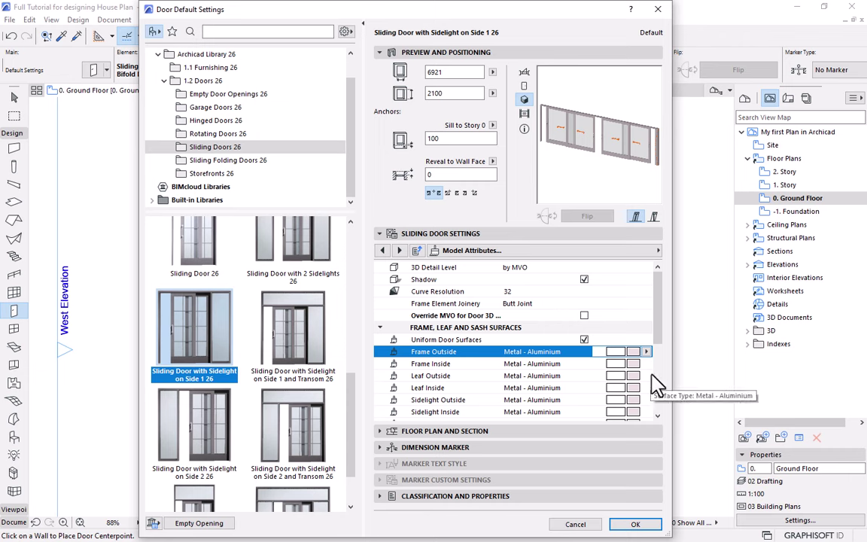
Set the sliding door's 3D detail level to Full and accept the door default settings.
{"action": "mouse_move", "coordinate": [662, 319]}
{"action": "left_mouse_down"}
{"action": "mouse_move", "coordinate": [664, 452]}
{"action": "mouse_move", "coordinate": [659, 316]}
{"action": "left_mouse_up"}
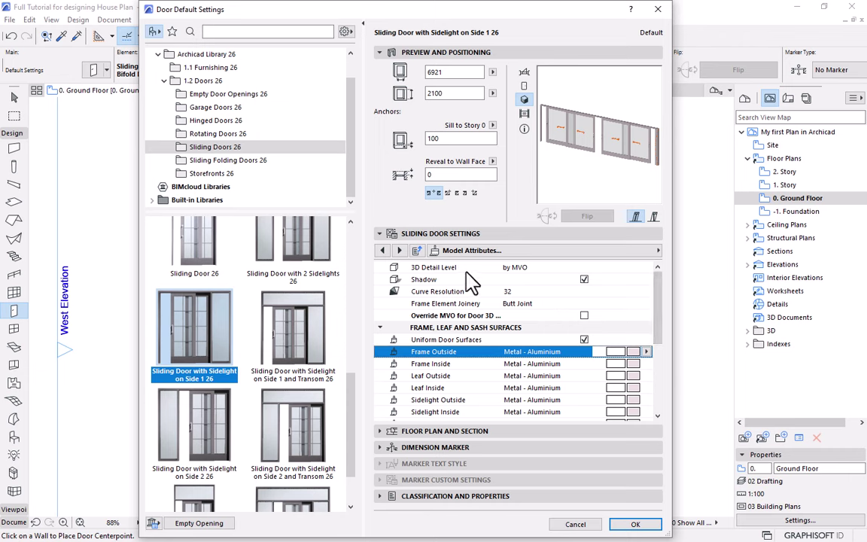
{"action": "left_click", "coordinate": [502, 268]}
{"action": "left_click", "coordinate": [646, 269]}
{"action": "left_click", "coordinate": [672, 283]}
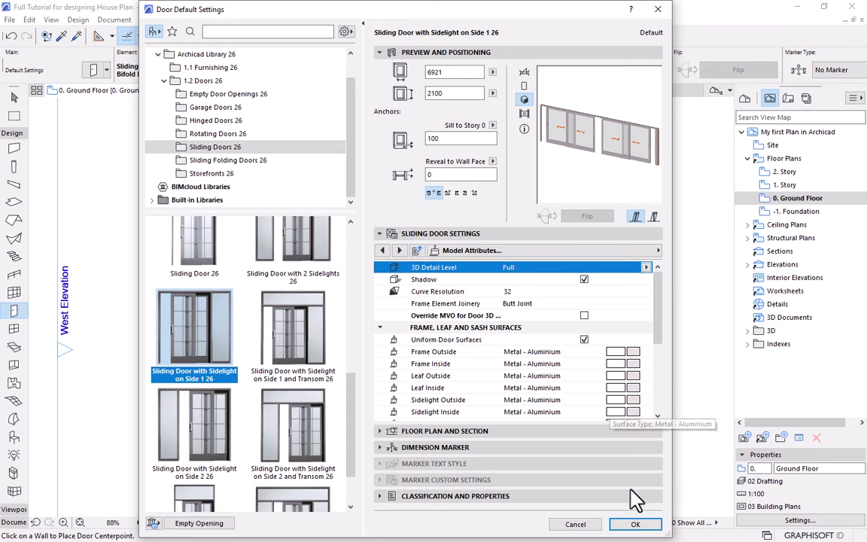
{"action": "left_click", "coordinate": [636, 525]}
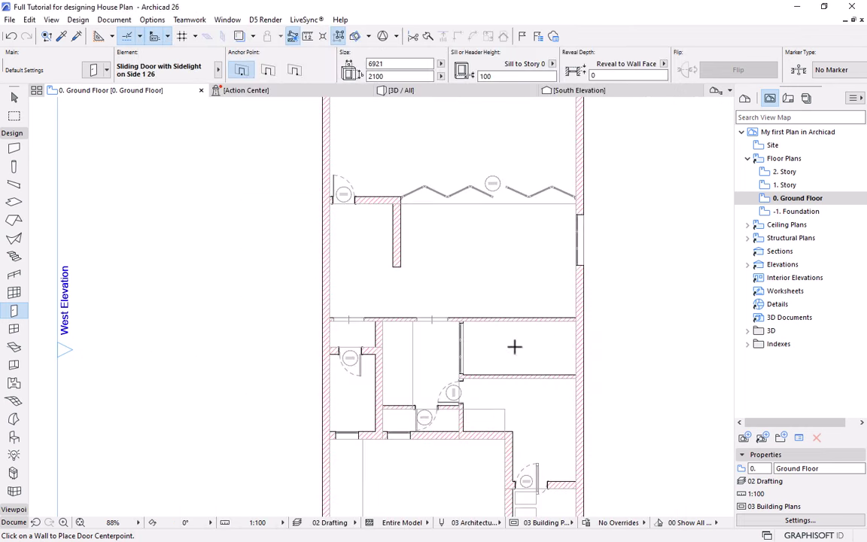
Place the sliding door with sidelight on the thin horizontal wall beside the east outer wall, with its opening side facing up and right.
{"action": "scroll", "coordinate": [520, 401], "scroll_direction": "up", "scroll_amount": 3}
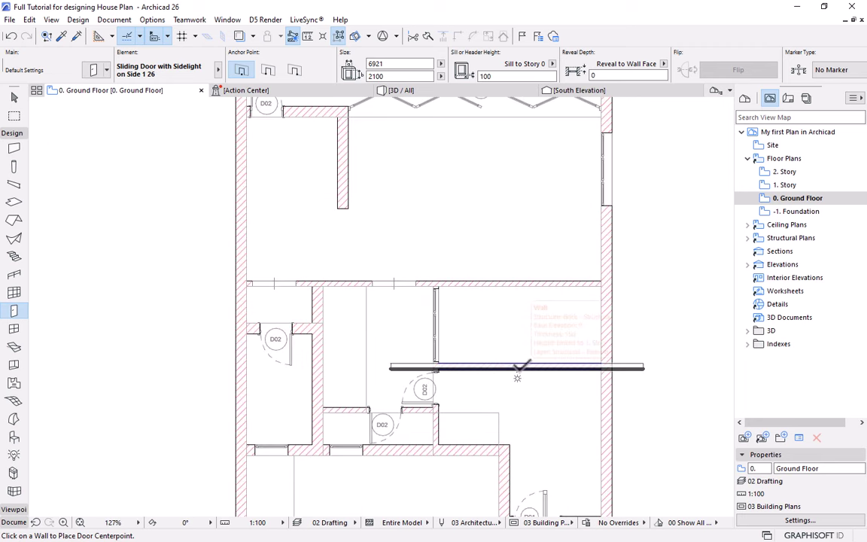
{"action": "left_click", "coordinate": [517, 378]}
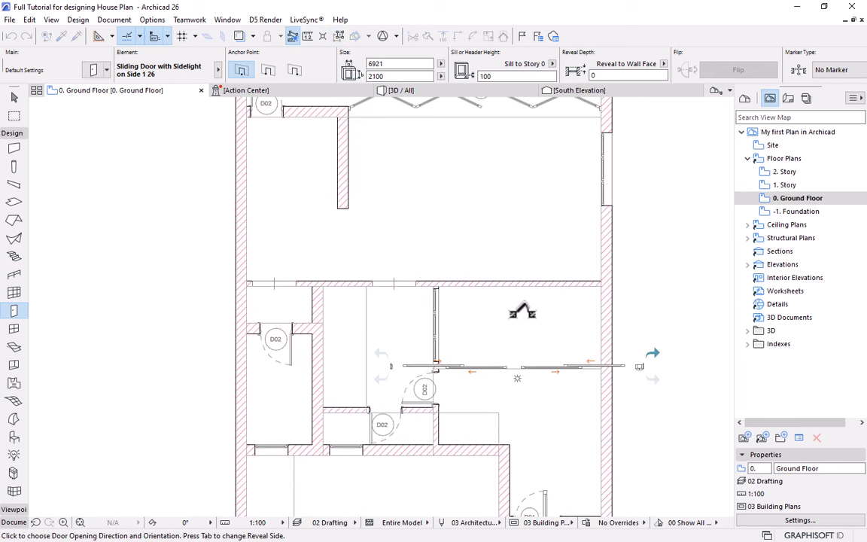
{"action": "left_click", "coordinate": [652, 351]}
{"action": "scroll", "coordinate": [579, 377], "scroll_direction": "up", "scroll_amount": 1}
{"action": "scroll", "coordinate": [580, 377], "scroll_direction": "up", "scroll_amount": 4}
{"action": "key", "text": "Escape"}
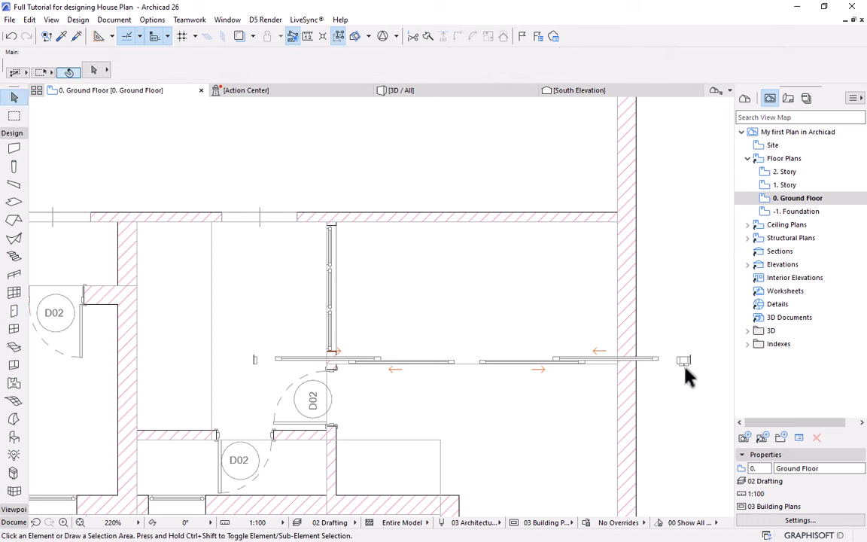
Stretch both ends of the sliding door to fit between the partition and the east outer wall, about 4458 mm wide.
{"action": "left_click", "coordinate": [689, 361]}
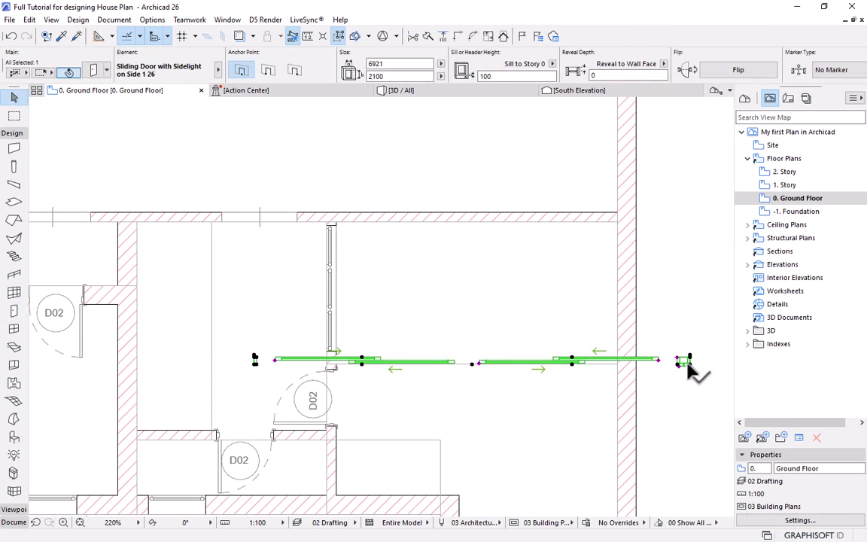
{"action": "left_click", "coordinate": [688, 360]}
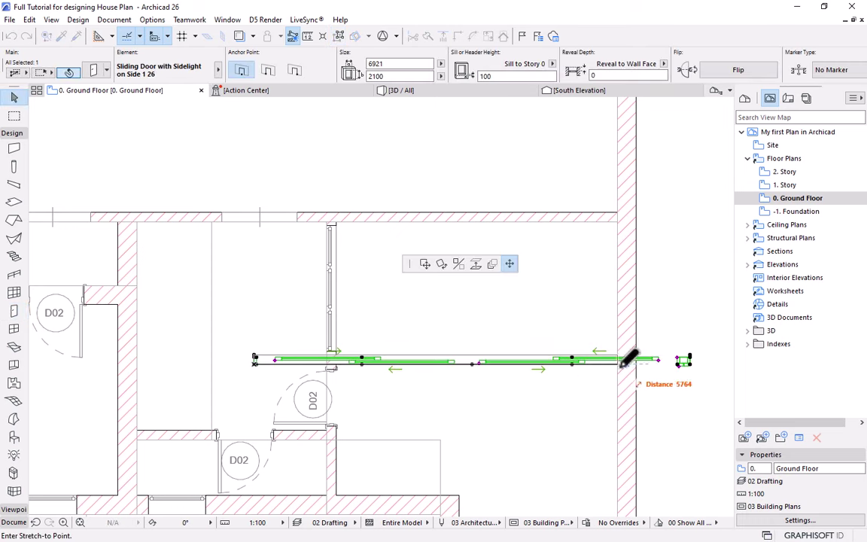
{"action": "left_click", "coordinate": [618, 361]}
{"action": "left_click", "coordinate": [254, 359]}
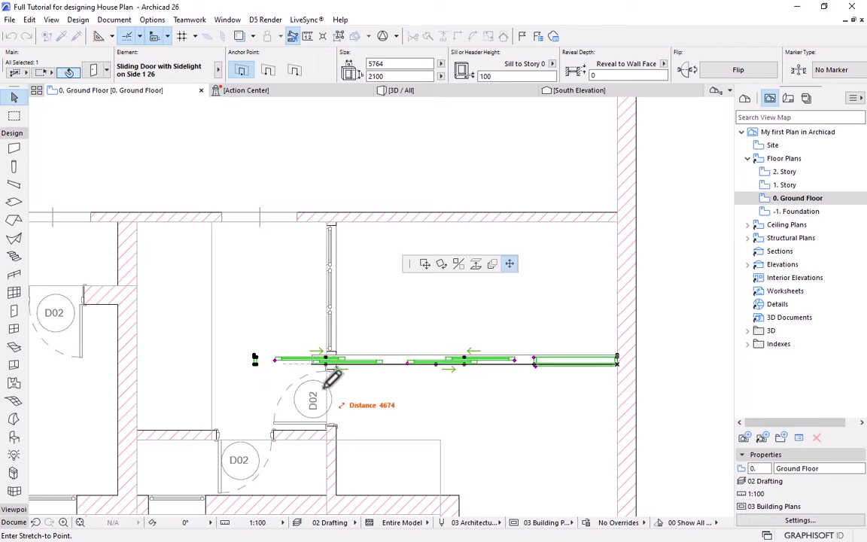
{"action": "scroll", "coordinate": [335, 366], "scroll_direction": "up", "scroll_amount": 4}
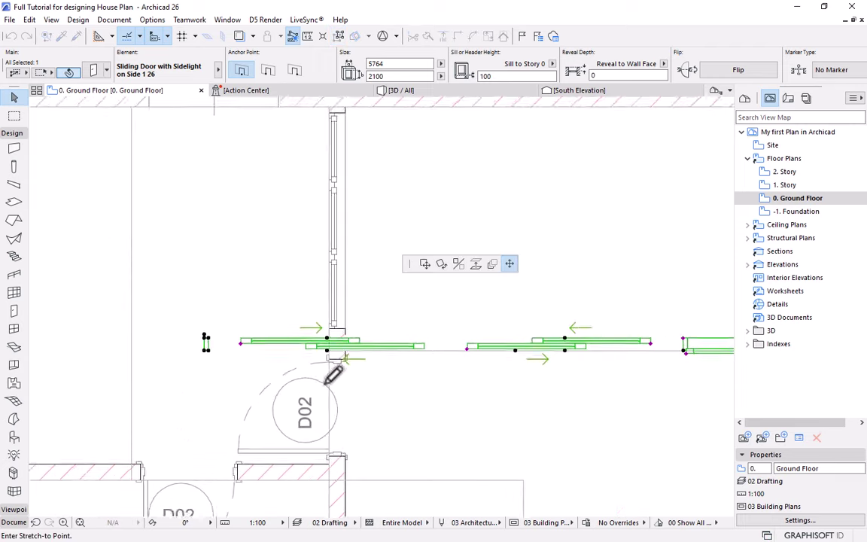
{"action": "left_click", "coordinate": [348, 327]}
{"action": "scroll", "coordinate": [345, 337], "scroll_direction": "down", "scroll_amount": 4}
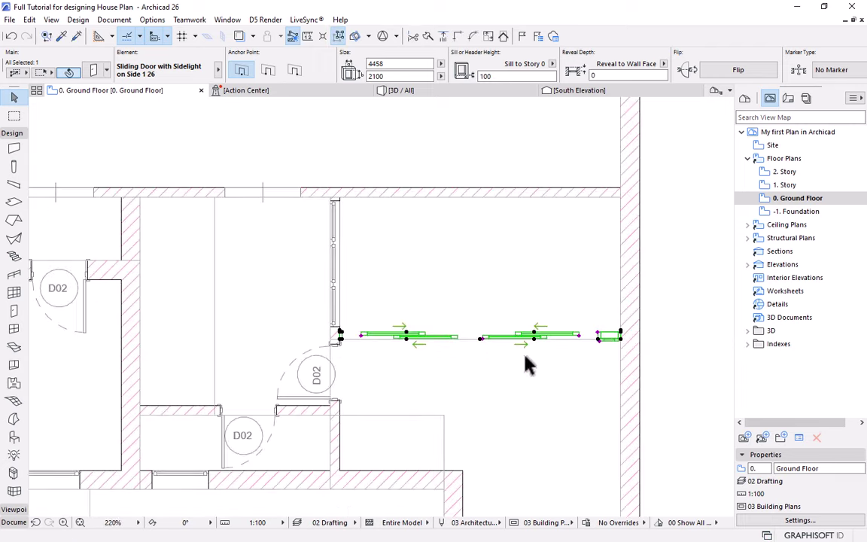
Stretch the sliding door's sidelight beside the east outer wall to a width of 1000 mm.
{"action": "scroll", "coordinate": [601, 358], "scroll_direction": "up", "scroll_amount": 4}
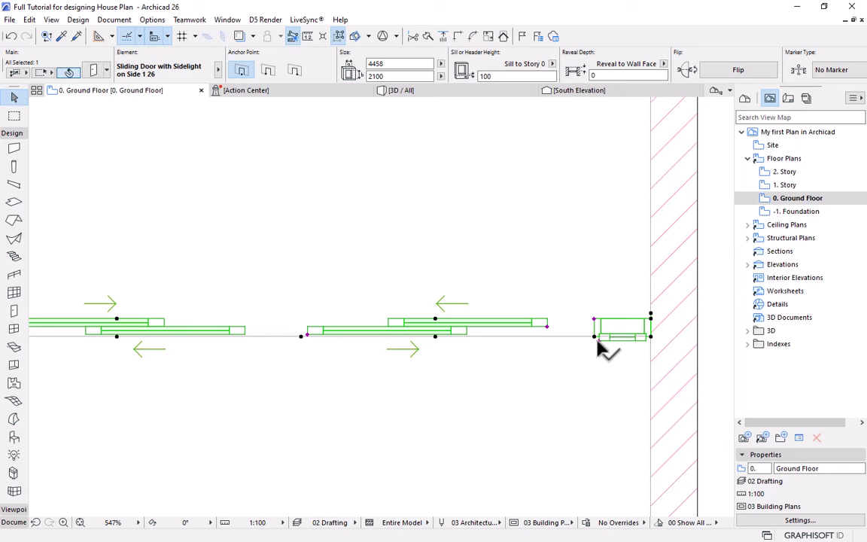
{"action": "left_click", "coordinate": [596, 336]}
{"action": "left_click", "coordinate": [602, 338]}
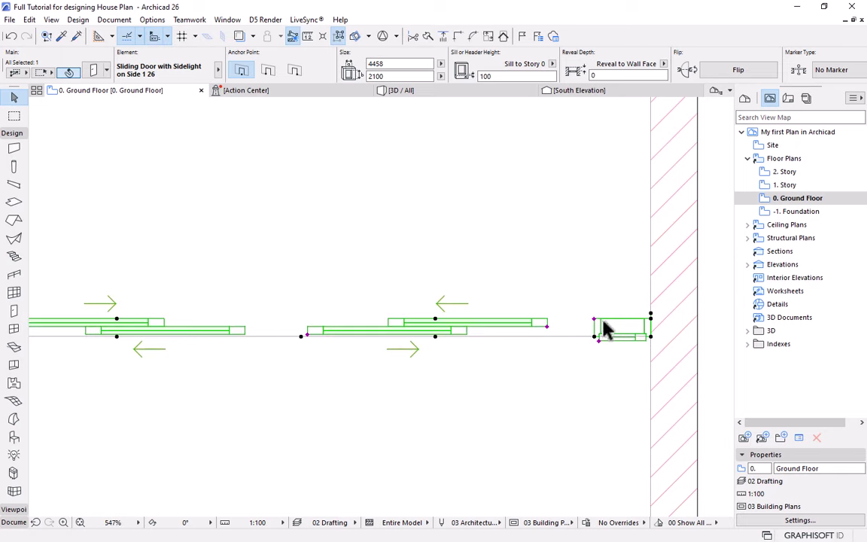
{"action": "left_click", "coordinate": [597, 339]}
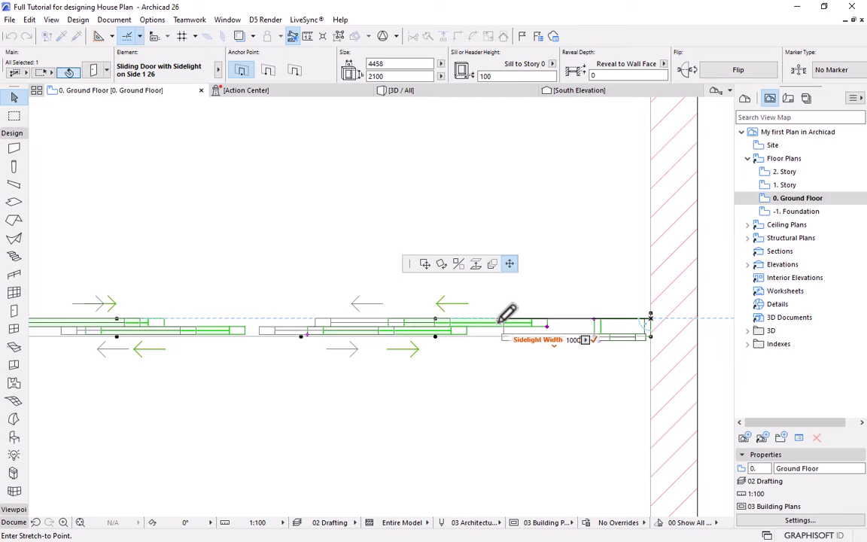
{"action": "left_click", "coordinate": [500, 320]}
{"action": "scroll", "coordinate": [524, 325], "scroll_direction": "down", "scroll_amount": 8}
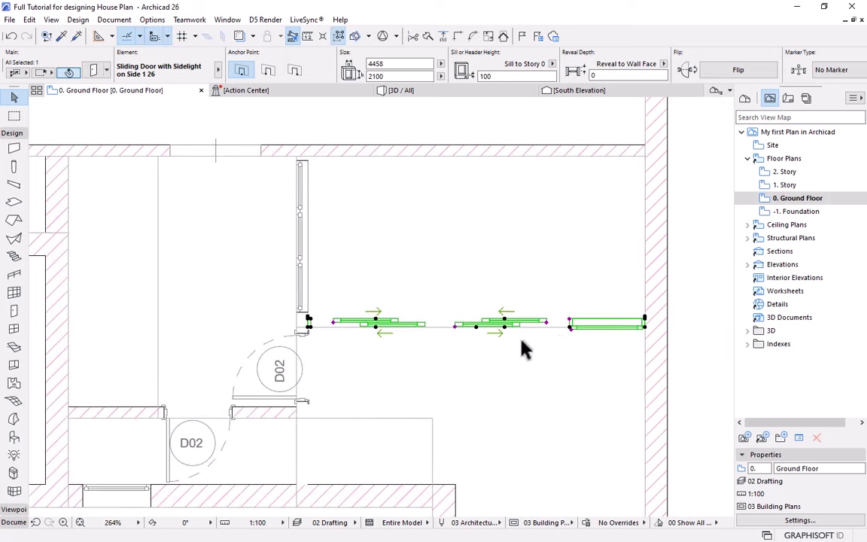
{"action": "scroll", "coordinate": [460, 379], "scroll_direction": "down", "scroll_amount": 2}
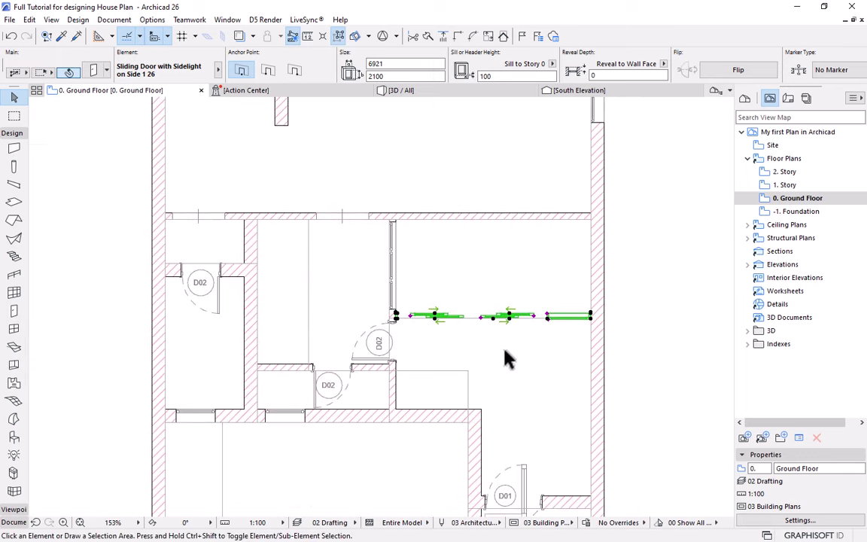
{"action": "left_click", "coordinate": [557, 352]}
{"action": "scroll", "coordinate": [568, 352], "scroll_direction": "down", "scroll_amount": 5}
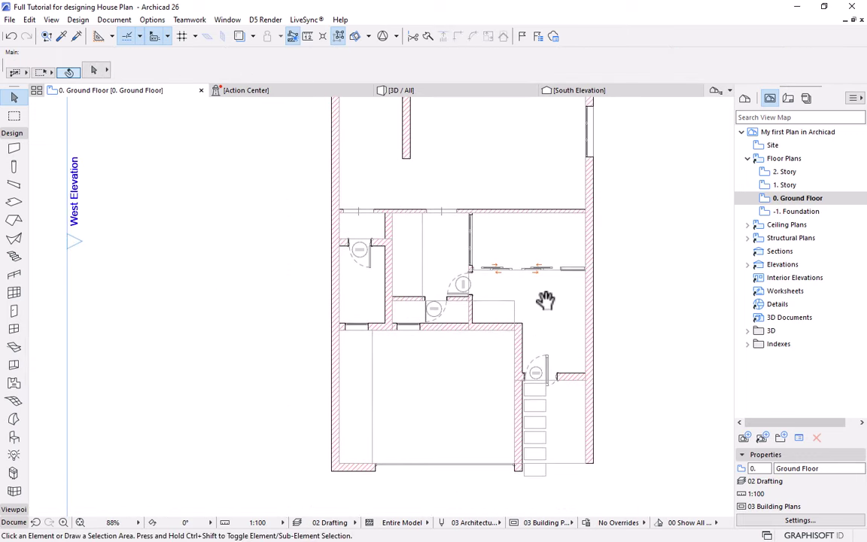
{"action": "middle_click_drag", "start_coordinate": [483, 359], "coordinate": [467, 364]}
{"action": "scroll", "coordinate": [484, 319], "scroll_direction": "up", "scroll_amount": 2}
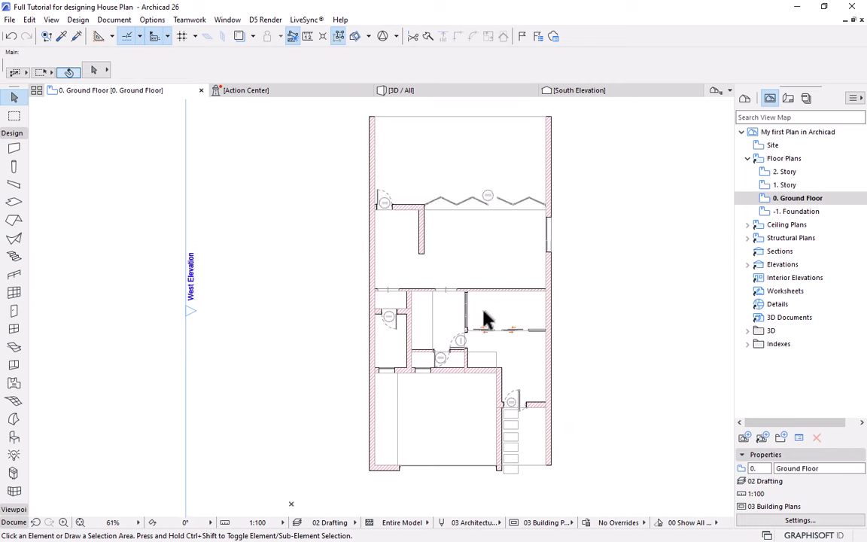
{"action": "scroll", "coordinate": [486, 319], "scroll_direction": "down", "scroll_amount": 2}
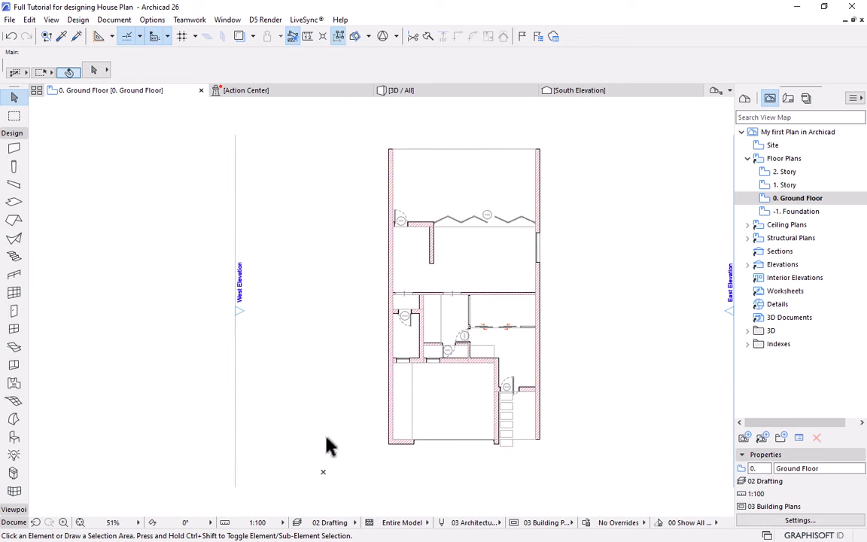
{"action": "scroll", "coordinate": [515, 327], "scroll_direction": "up", "scroll_amount": 3}
{"action": "scroll", "coordinate": [519, 236], "scroll_direction": "down", "scroll_amount": 1}
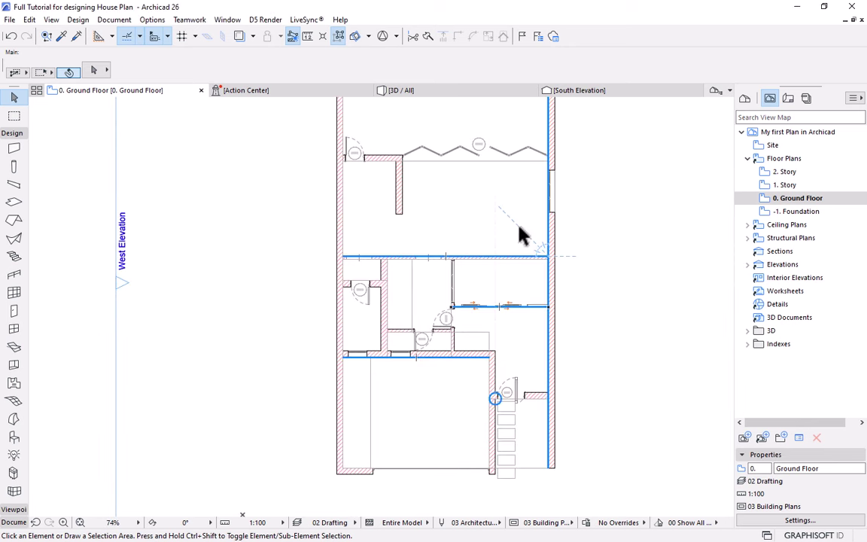
{"action": "middle_click_drag", "start_coordinate": [500, 235], "coordinate": [484, 248]}
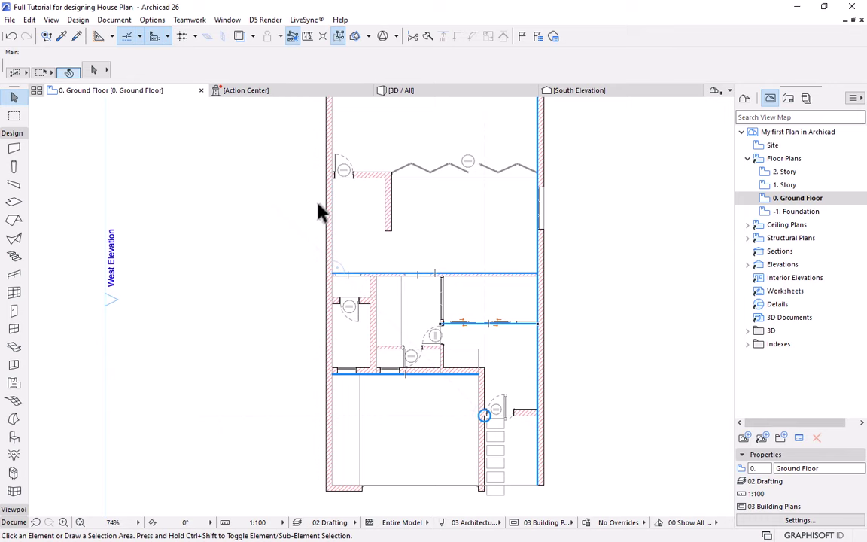
{"action": "scroll", "coordinate": [403, 300], "scroll_direction": "up", "scroll_amount": 1}
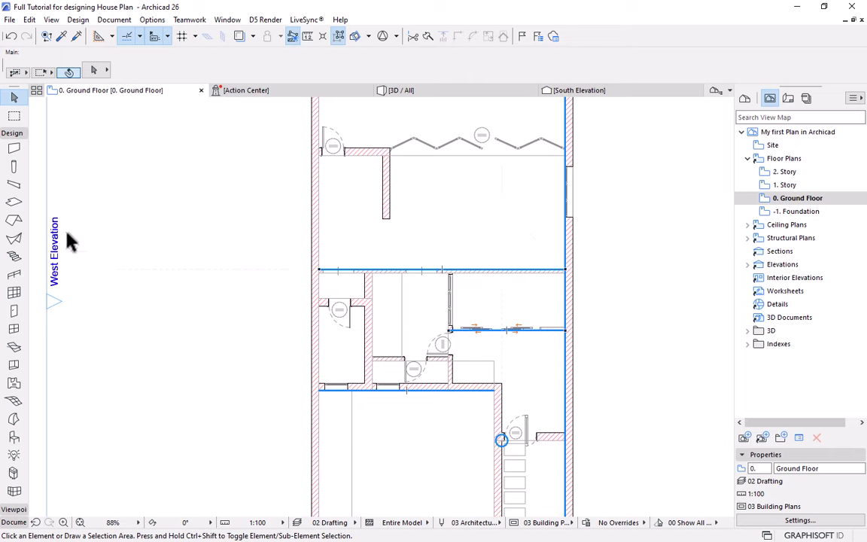
Configure the Slab tool defaults with a basic structure and a thickness of 150 mm.
{"action": "left_click", "coordinate": [15, 203]}
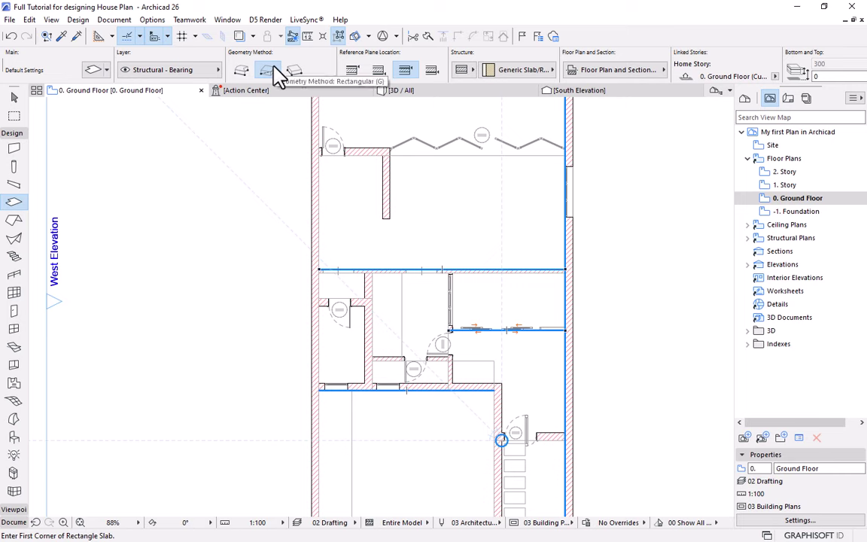
{"action": "scroll", "coordinate": [435, 76], "scroll_direction": "down", "scroll_amount": 3}
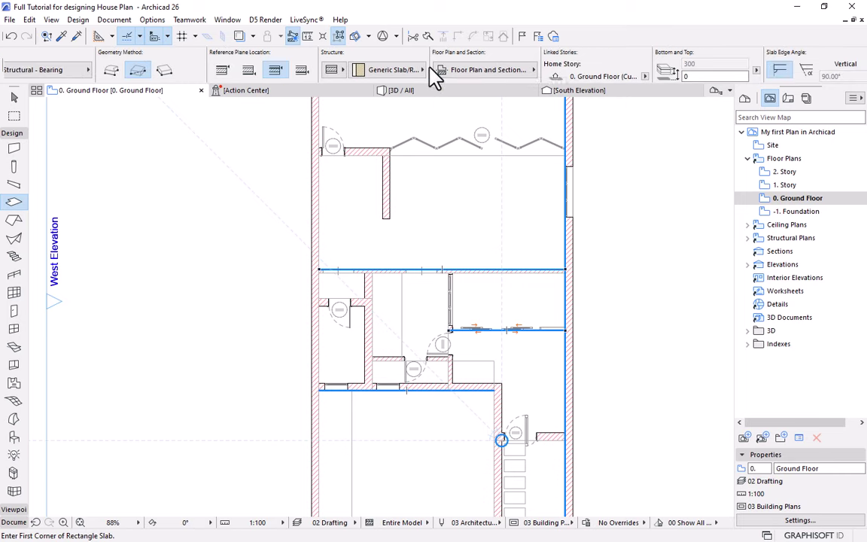
{"action": "scroll", "coordinate": [436, 75], "scroll_direction": "up", "scroll_amount": 3}
{"action": "left_click", "coordinate": [89, 70]}
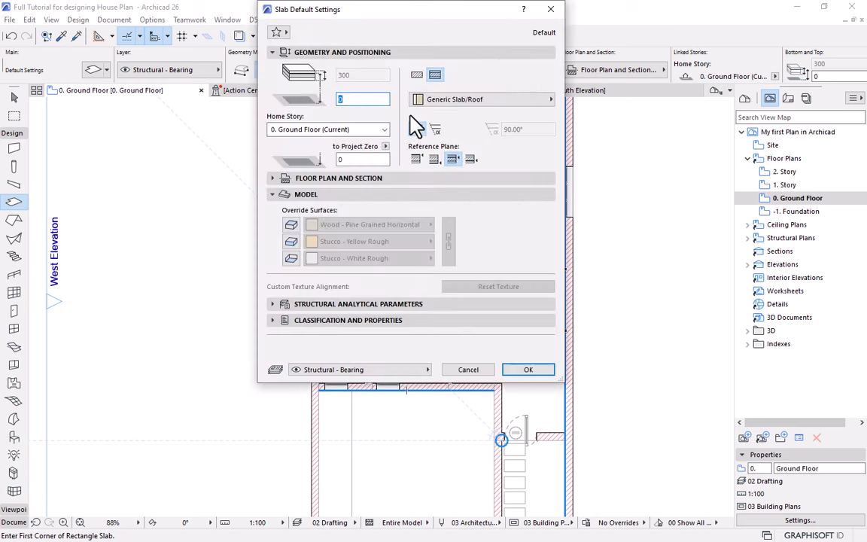
{"action": "left_click", "coordinate": [417, 128]}
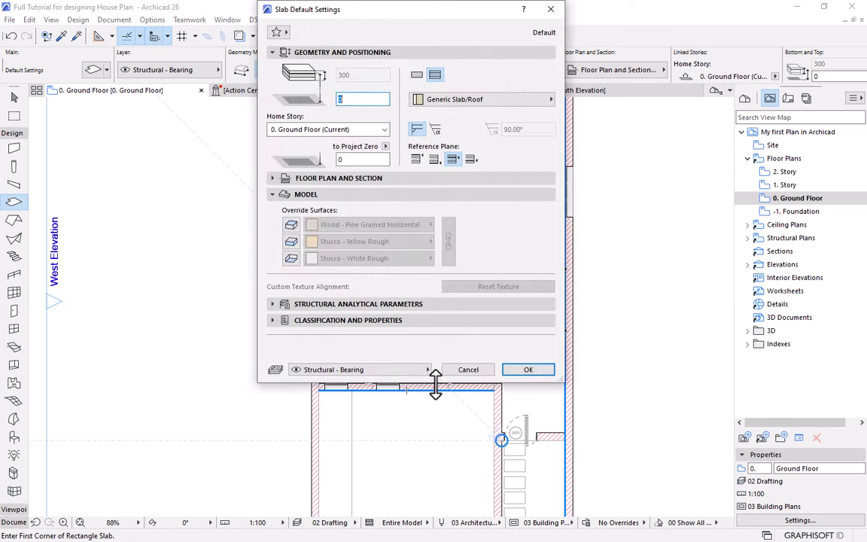
{"action": "left_click_drag", "start_coordinate": [435, 386], "coordinate": [436, 474]}
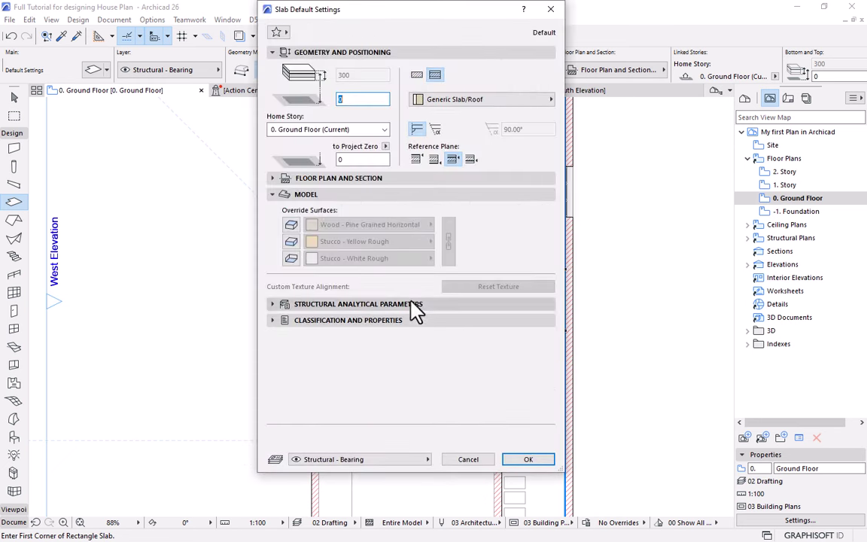
{"action": "left_click", "coordinate": [356, 98]}
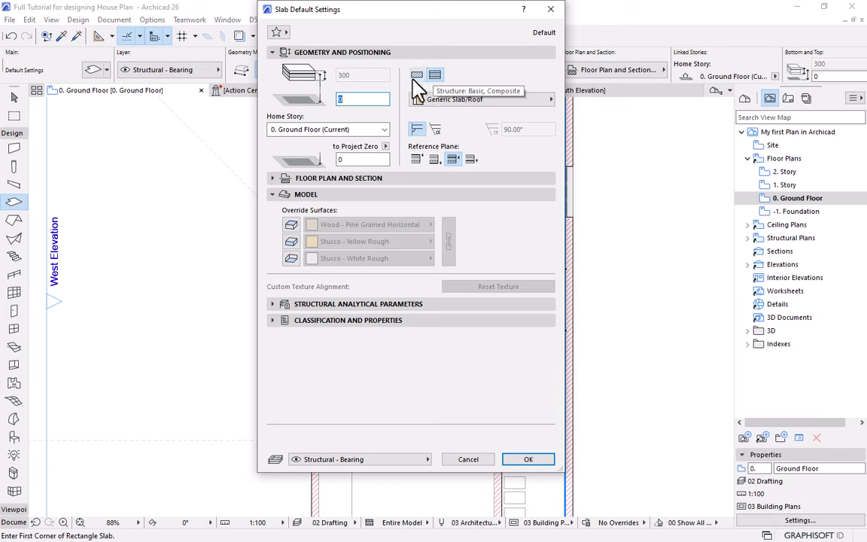
{"action": "left_click", "coordinate": [418, 75]}
{"action": "double_click", "coordinate": [354, 75]}
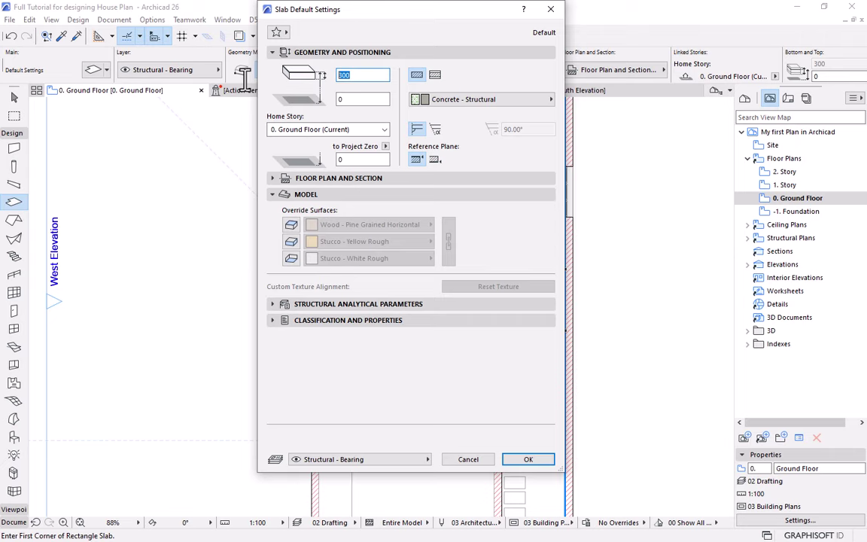
{"action": "type", "text": "150"}
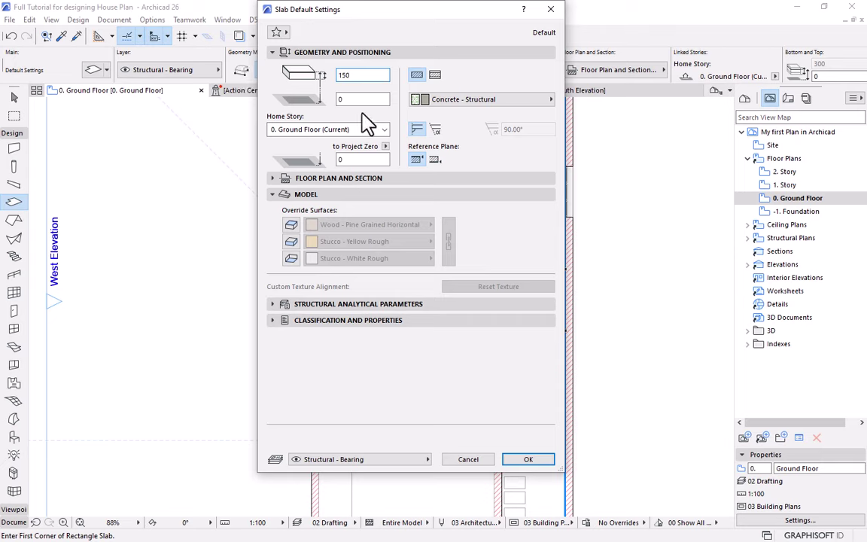
{"action": "key", "text": "Tab"}
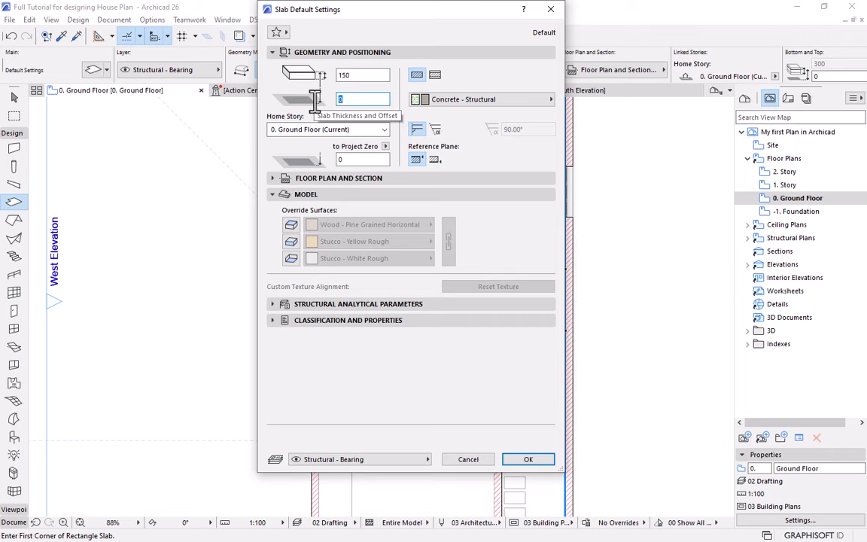
{"action": "left_click", "coordinate": [436, 160]}
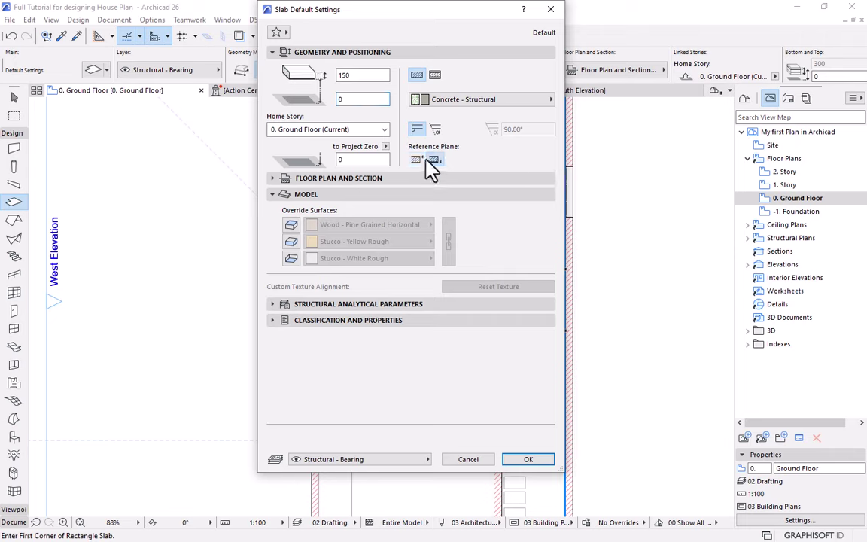
{"action": "double_click", "coordinate": [345, 159]}
{"action": "left_click", "coordinate": [418, 161]}
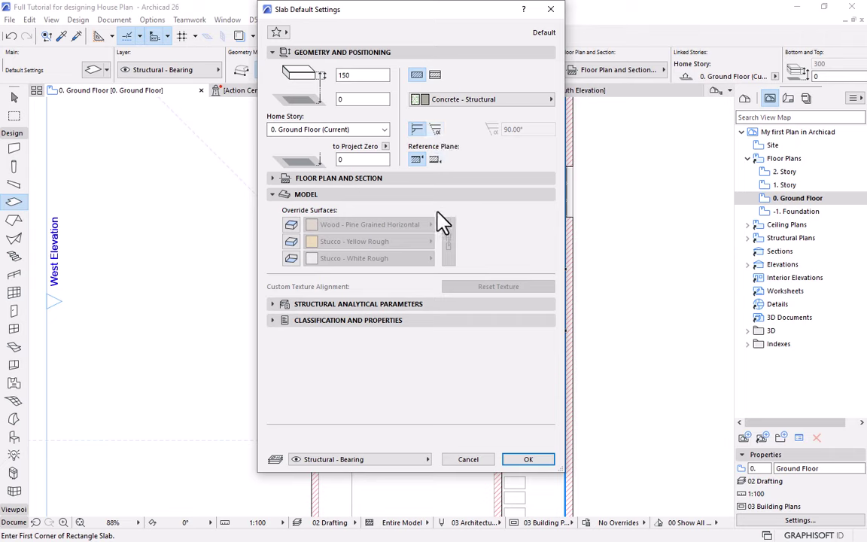
Set the default slab's cut line pen to black pen 41 (0.25 mm) in its floor plan and section settings.
{"action": "left_click", "coordinate": [300, 180]}
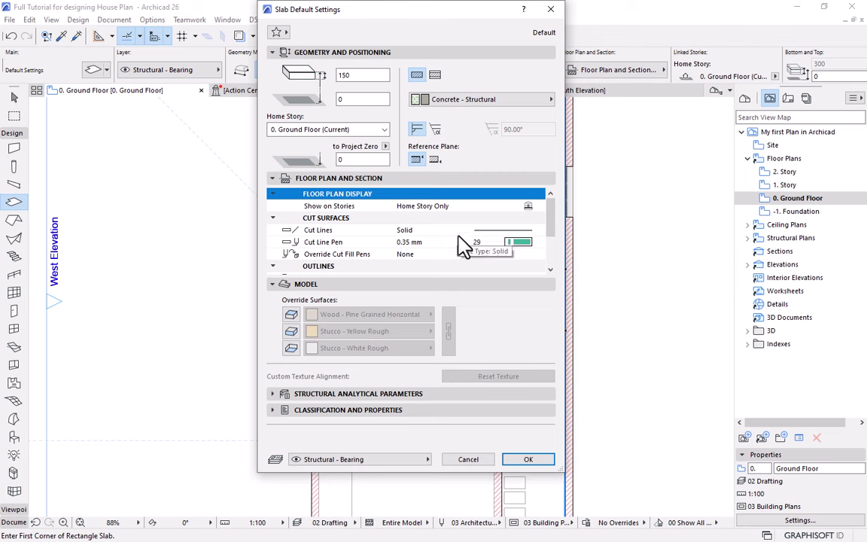
{"action": "left_click", "coordinate": [498, 232]}
{"action": "left_click", "coordinate": [497, 232]}
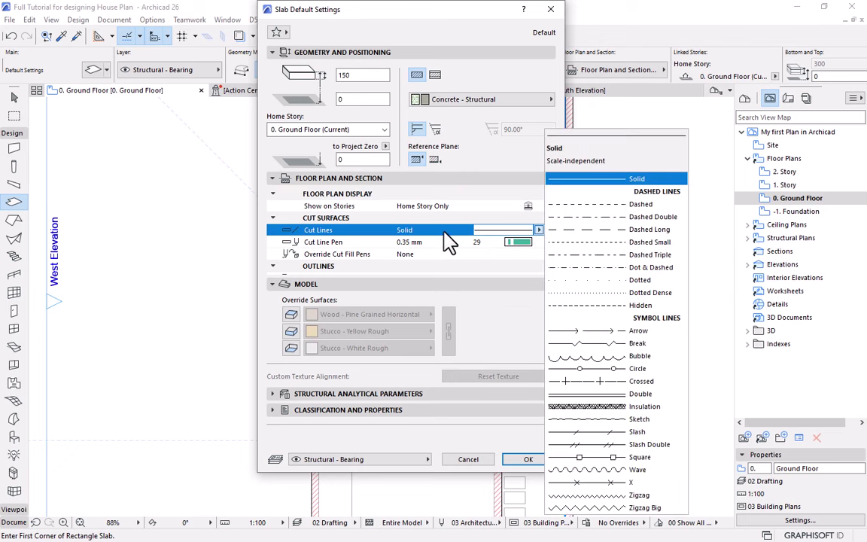
{"action": "left_click", "coordinate": [469, 241]}
{"action": "left_click", "coordinate": [474, 242]}
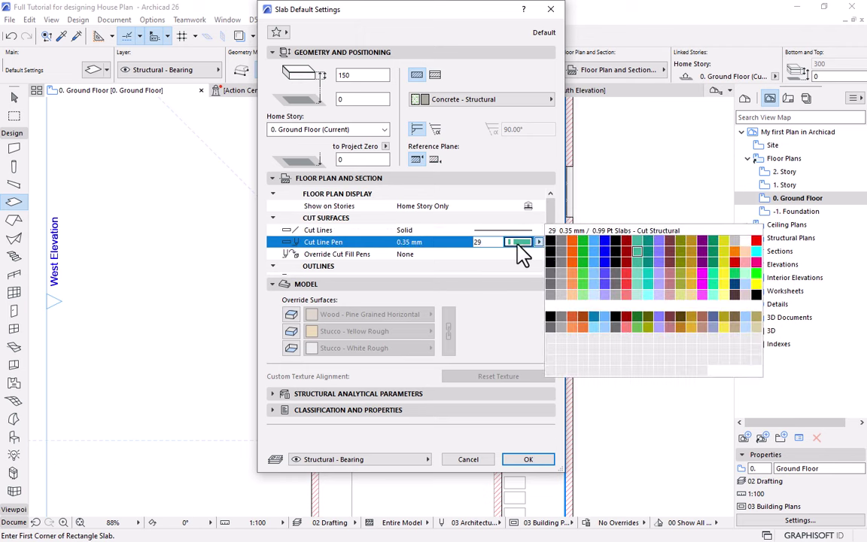
{"action": "left_click", "coordinate": [553, 267]}
Set the default slab's uncut line pen and hidden line pen to pen 1 (0.13 mm).
{"action": "scroll", "coordinate": [410, 219], "scroll_direction": "down", "scroll_amount": 3}
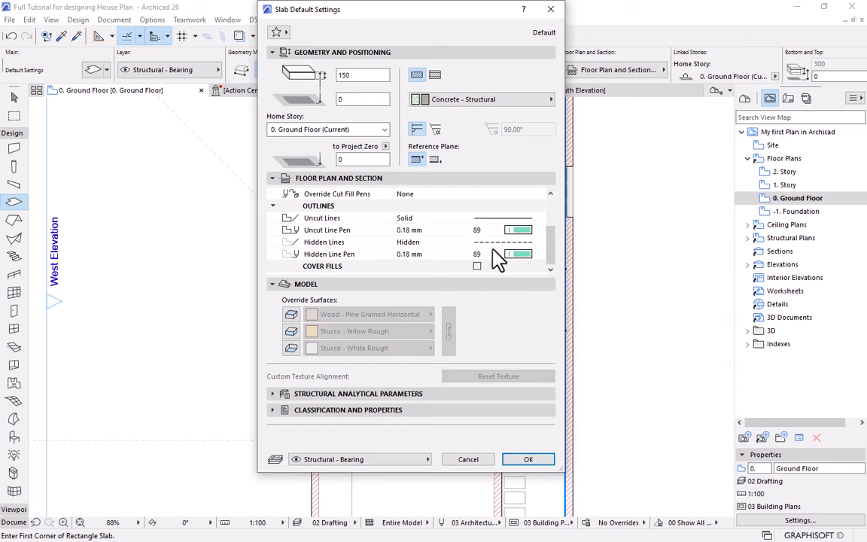
{"action": "left_click", "coordinate": [518, 230]}
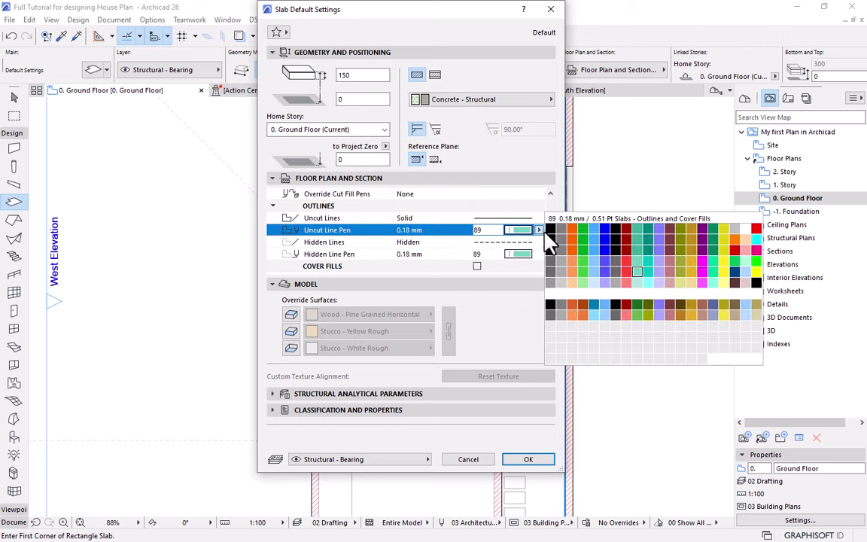
{"action": "left_click", "coordinate": [551, 229]}
{"action": "left_click", "coordinate": [518, 253]}
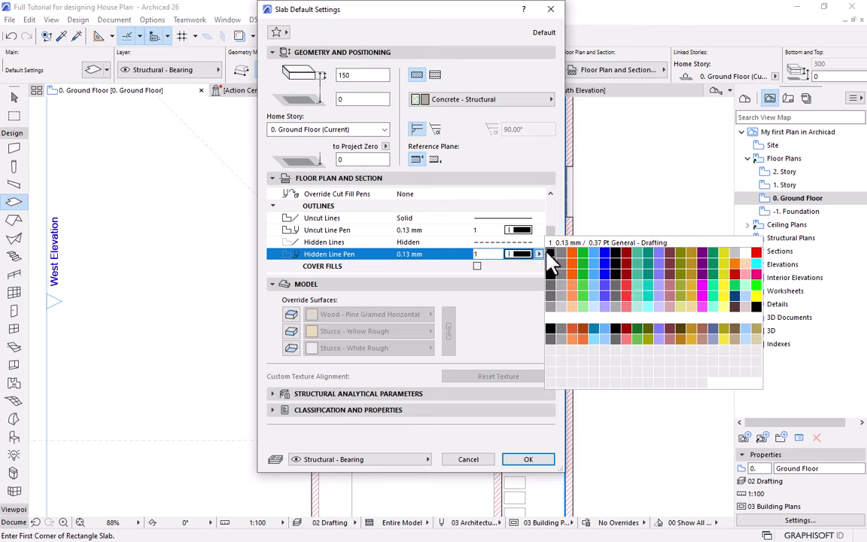
{"action": "left_click", "coordinate": [550, 254]}
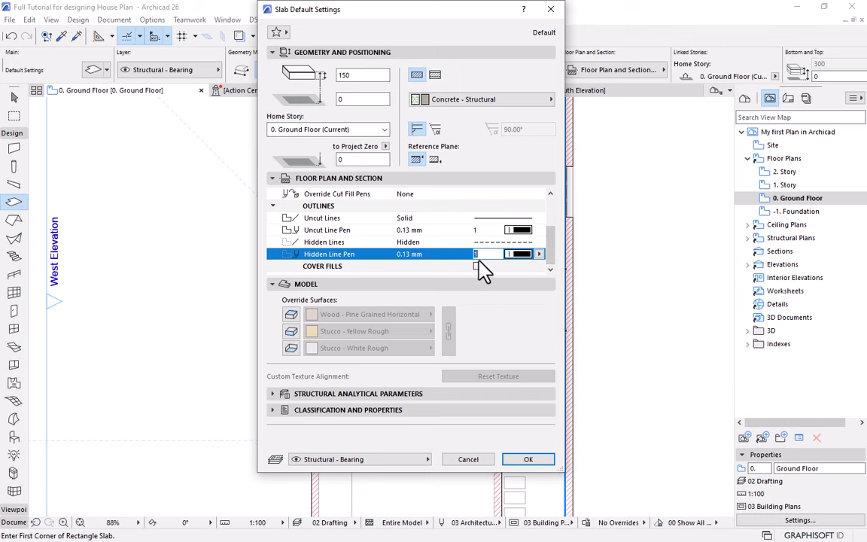
Override the default slab's top surface with Tiles - Tan 30x30 and accept the settings.
{"action": "left_click", "coordinate": [290, 316]}
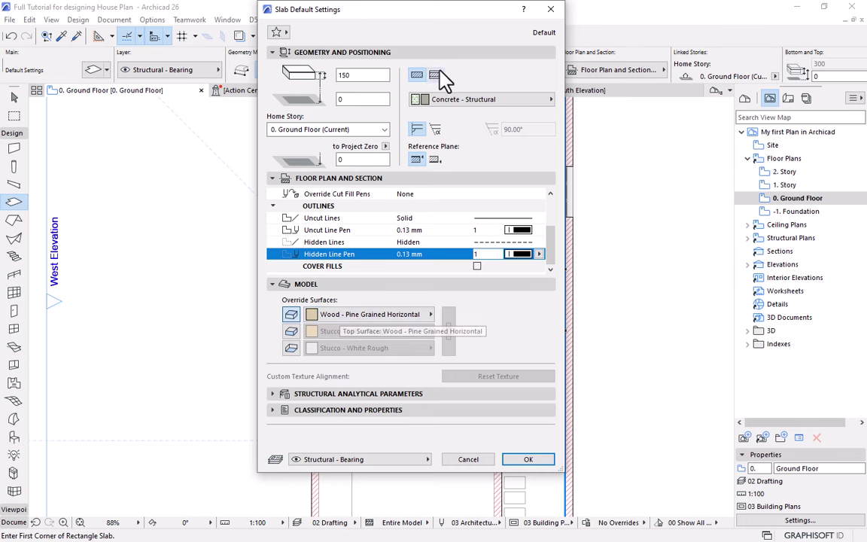
{"action": "left_click_drag", "start_coordinate": [434, 16], "coordinate": [403, 68]}
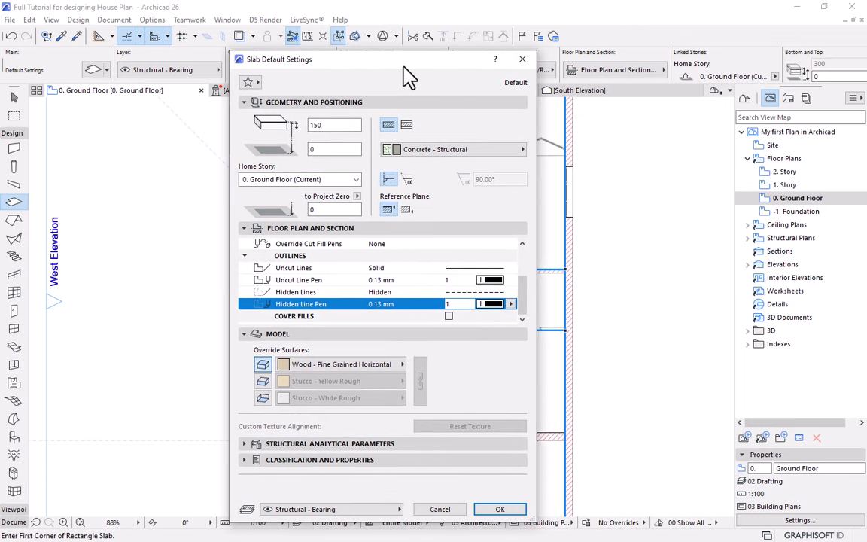
{"action": "left_click", "coordinate": [361, 366]}
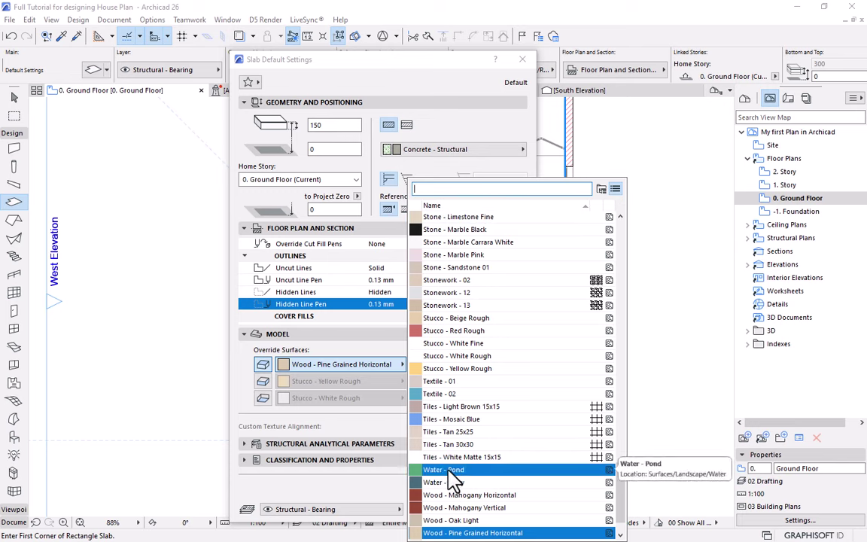
{"action": "left_click", "coordinate": [451, 444]}
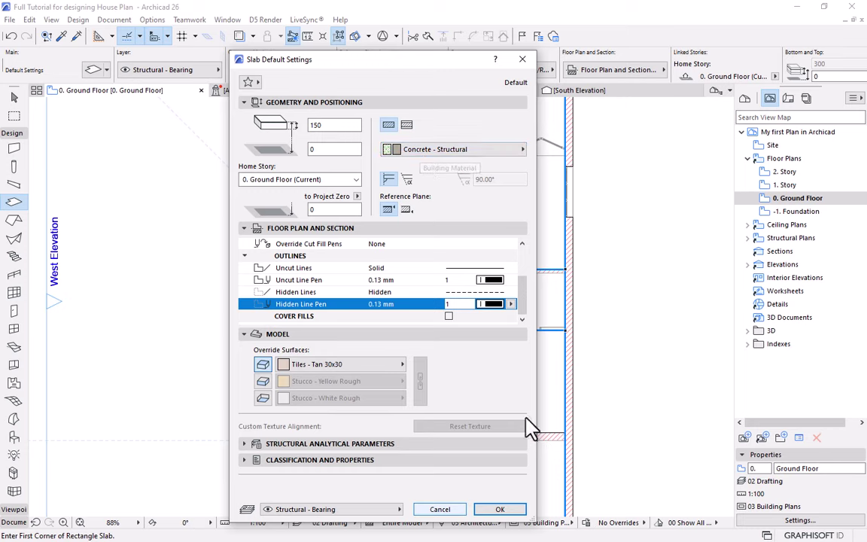
{"action": "left_click", "coordinate": [499, 510]}
Draw a polygonal slab about 5614 mm wide in the large southwest room, from the thin vertical line to the room's east wall.
{"action": "scroll", "coordinate": [440, 247], "scroll_direction": "down", "scroll_amount": 5}
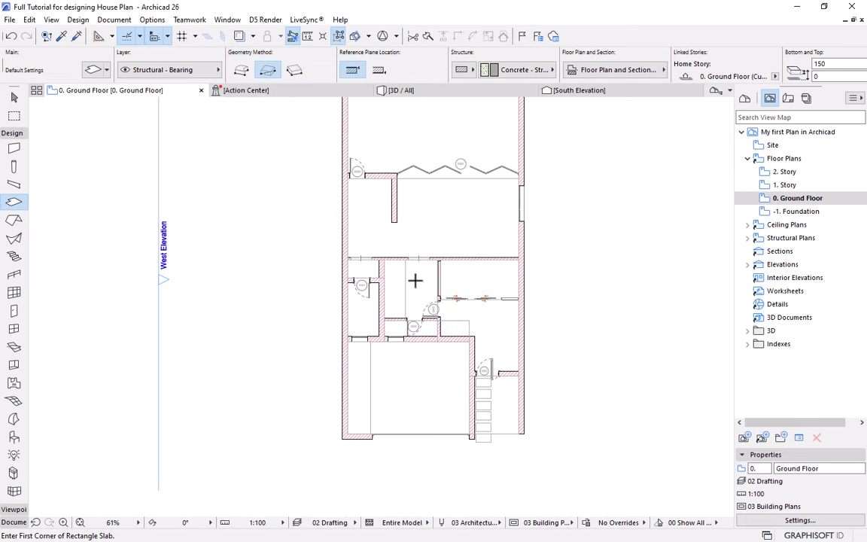
{"action": "scroll", "coordinate": [415, 419], "scroll_direction": "up", "scroll_amount": 3}
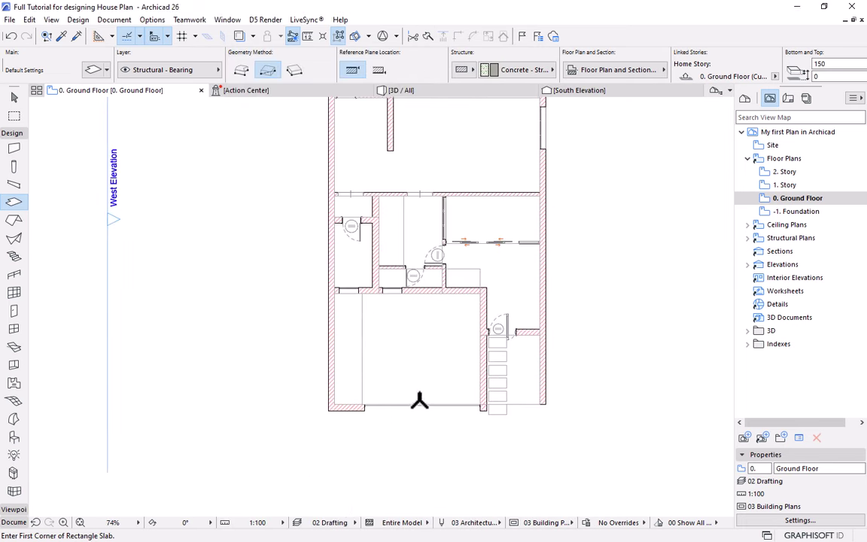
{"action": "scroll", "coordinate": [426, 238], "scroll_direction": "up", "scroll_amount": 3}
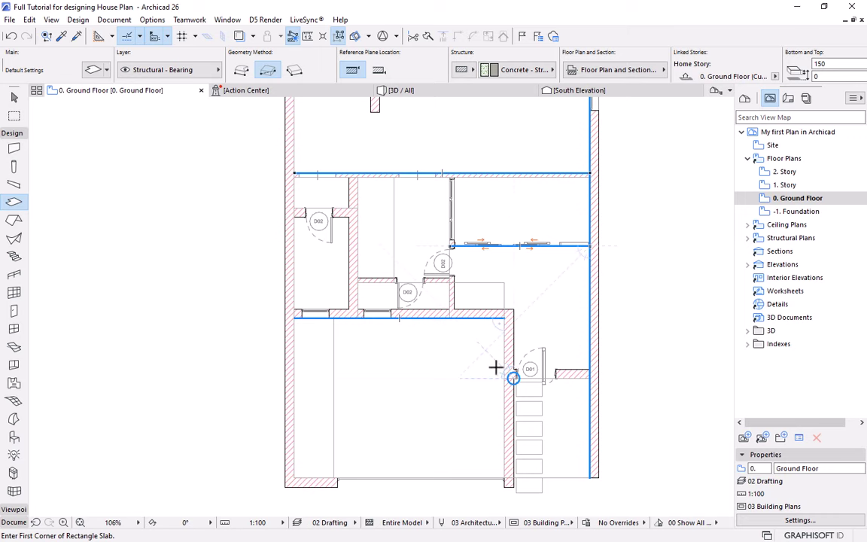
{"action": "scroll", "coordinate": [495, 368], "scroll_direction": "down", "scroll_amount": 2}
{"action": "mouse_move", "coordinate": [482, 354]}
{"action": "middle_mouse_down"}
{"action": "mouse_move", "coordinate": [437, 358]}
{"action": "mouse_move", "coordinate": [443, 329]}
{"action": "middle_mouse_up"}
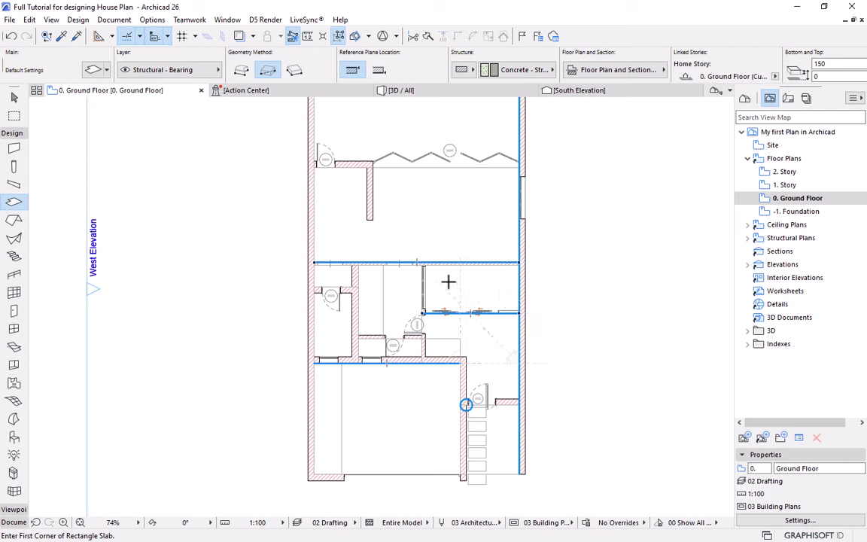
{"action": "scroll", "coordinate": [410, 275], "scroll_direction": "down", "scroll_amount": 2}
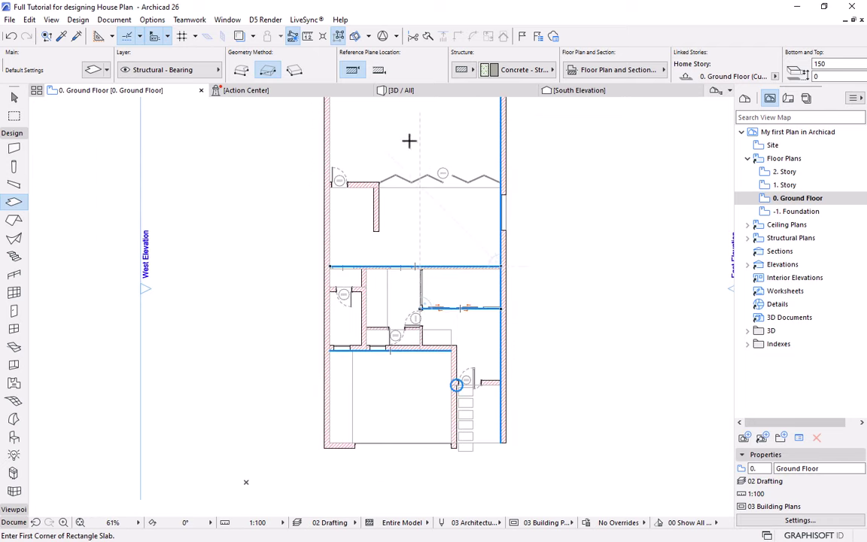
{"action": "scroll", "coordinate": [339, 397], "scroll_direction": "up", "scroll_amount": 4}
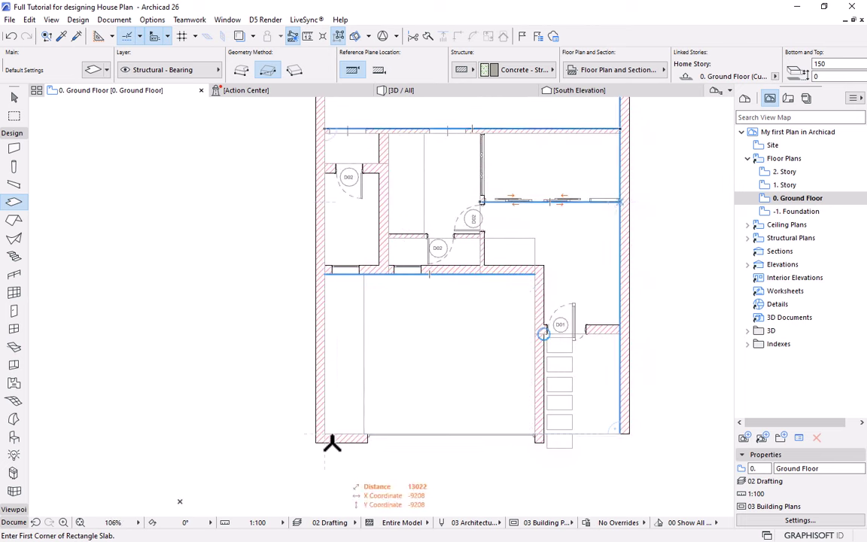
{"action": "scroll", "coordinate": [373, 436], "scroll_direction": "up", "scroll_amount": 4}
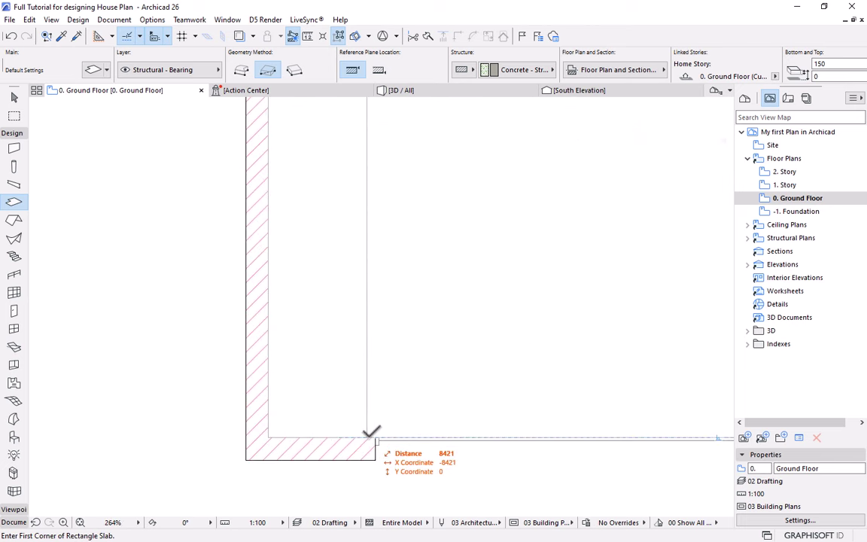
{"action": "left_click", "coordinate": [365, 434]}
{"action": "scroll", "coordinate": [291, 437], "scroll_direction": "down", "scroll_amount": 3}
{"action": "scroll", "coordinate": [471, 310], "scroll_direction": "up", "scroll_amount": 3}
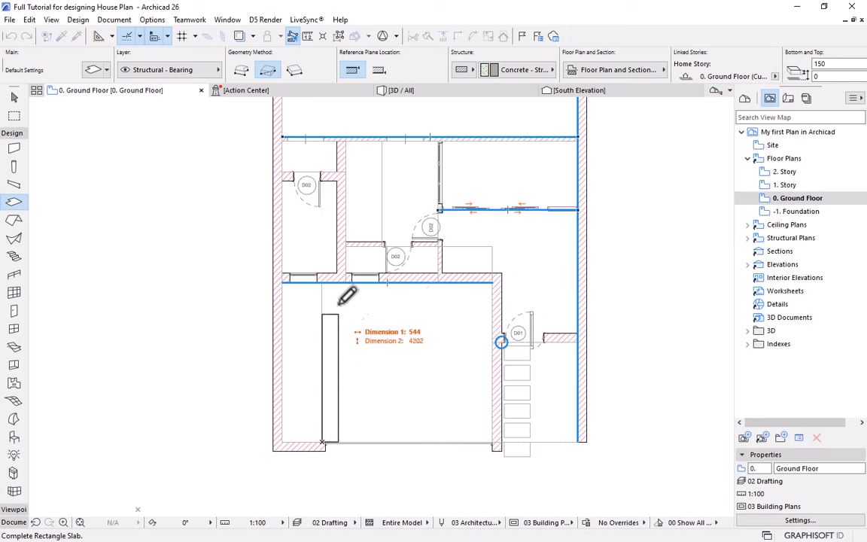
{"action": "left_click", "coordinate": [240, 74]}
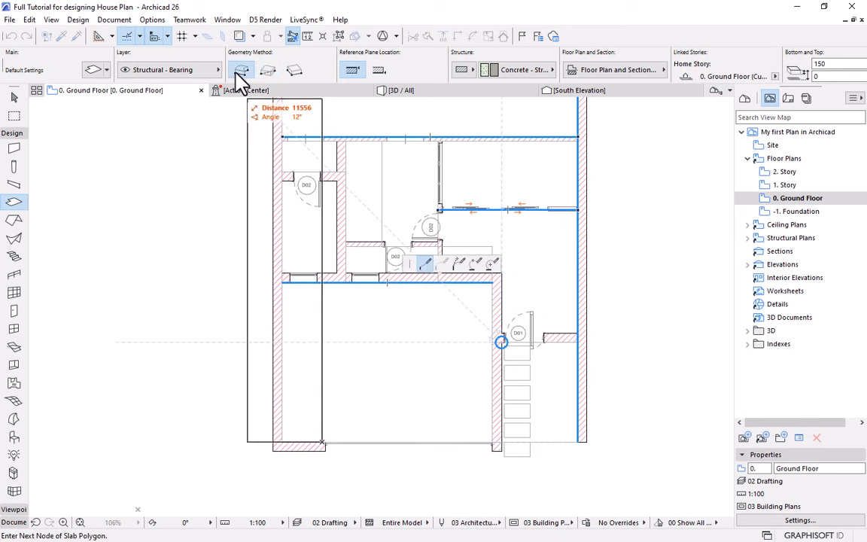
{"action": "left_click", "coordinate": [323, 283]}
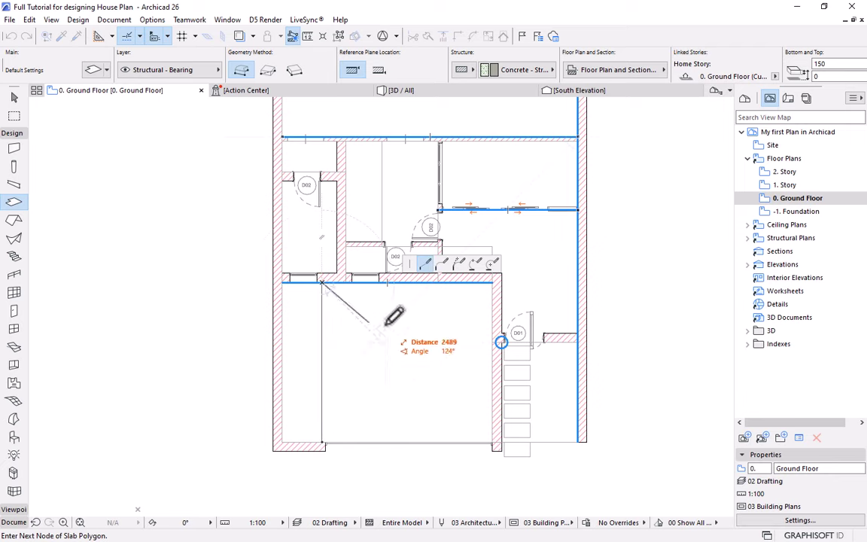
{"action": "left_click", "coordinate": [495, 284]}
{"action": "scroll", "coordinate": [499, 442], "scroll_direction": "up", "scroll_amount": 3}
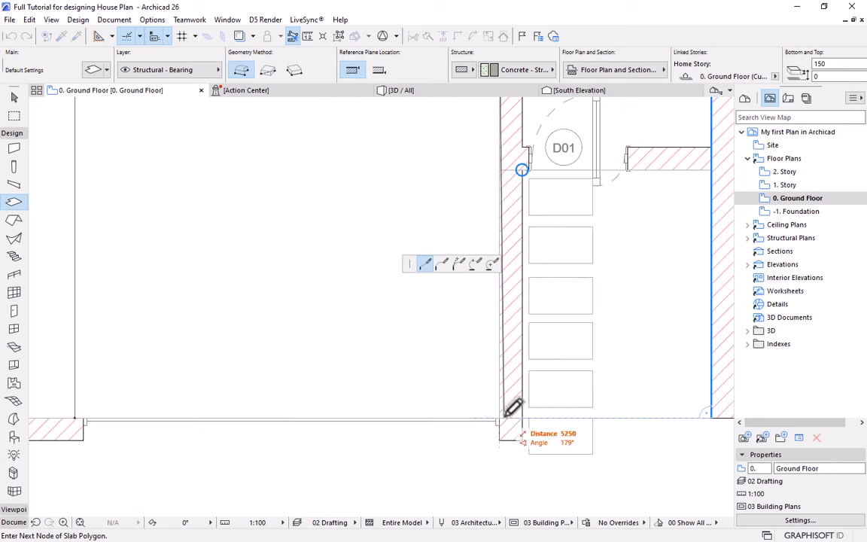
{"action": "left_click", "coordinate": [503, 420]}
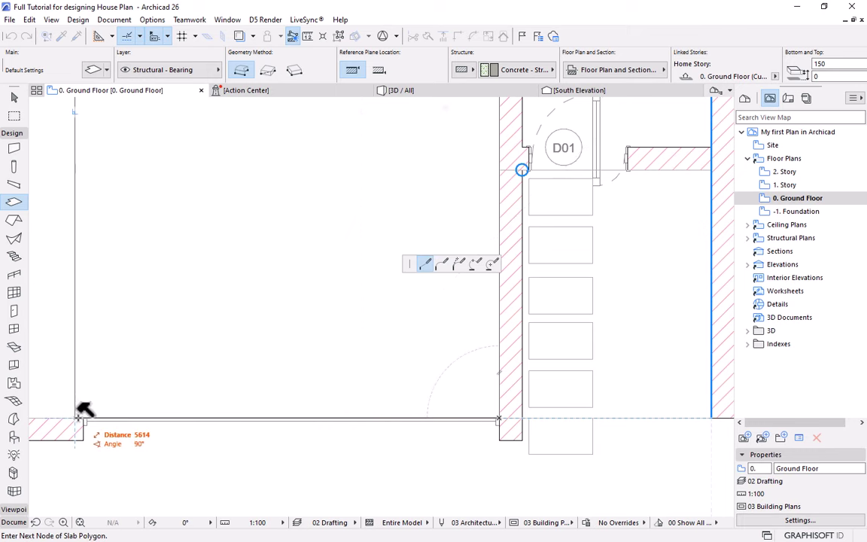
{"action": "left_click", "coordinate": [74, 418]}
{"action": "scroll", "coordinate": [391, 389], "scroll_direction": "down", "scroll_amount": 5}
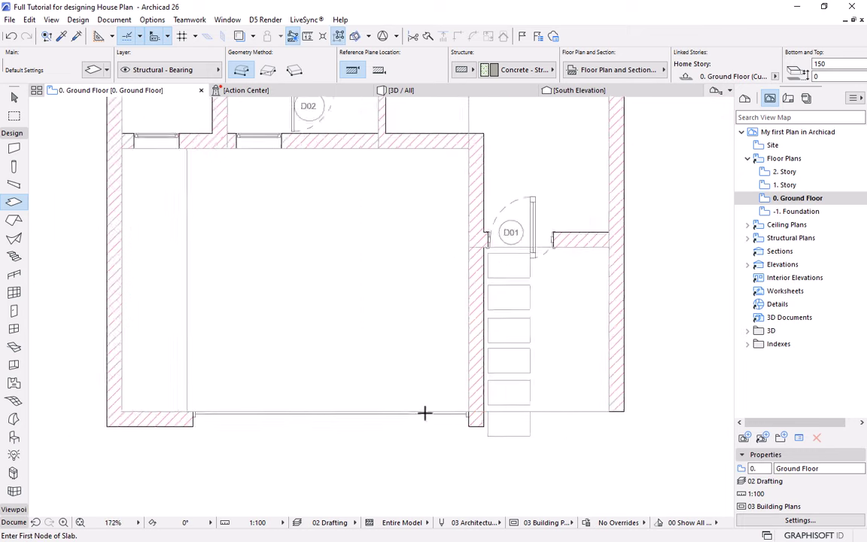
Open the selection settings of the slab in the large southwest room.
{"action": "left_click", "coordinate": [14, 97]}
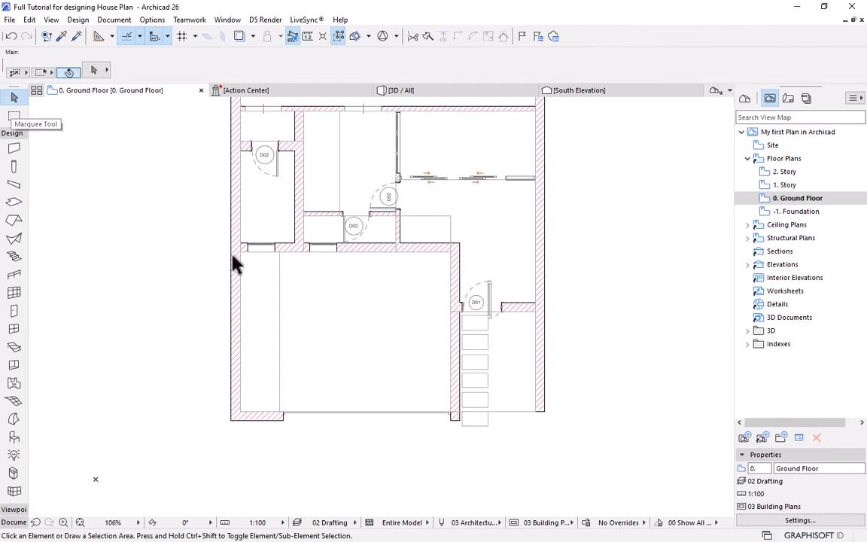
{"action": "left_click", "coordinate": [369, 301]}
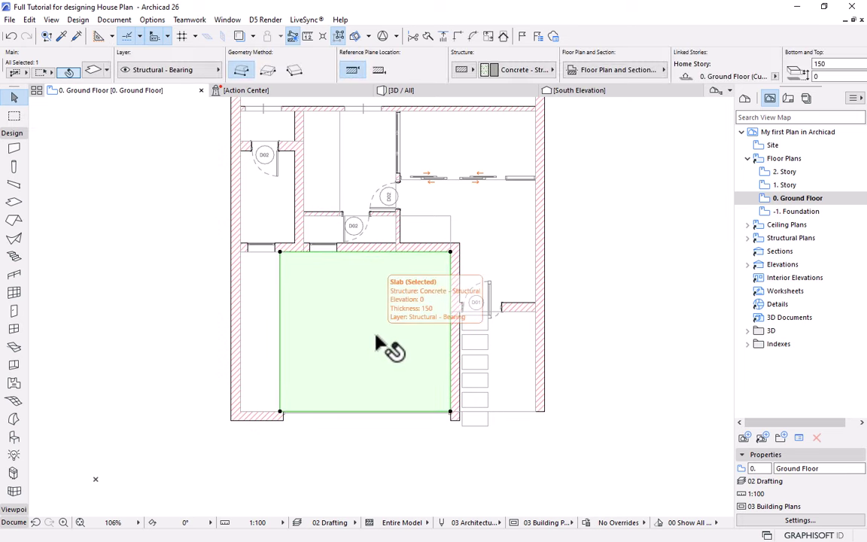
{"action": "scroll", "coordinate": [374, 335], "scroll_direction": "down", "scroll_amount": 3}
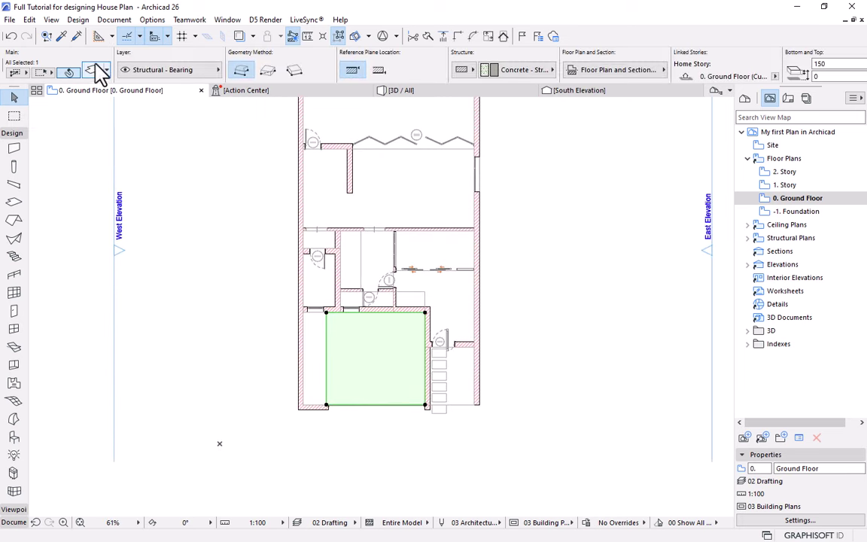
{"action": "key", "text": "ctrl+t"}
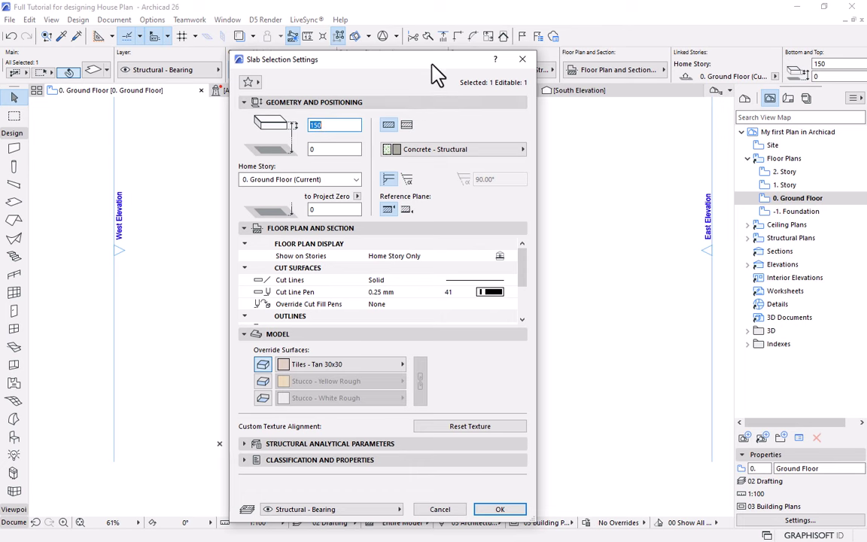
{"action": "left_click_drag", "start_coordinate": [434, 64], "coordinate": [480, 24]}
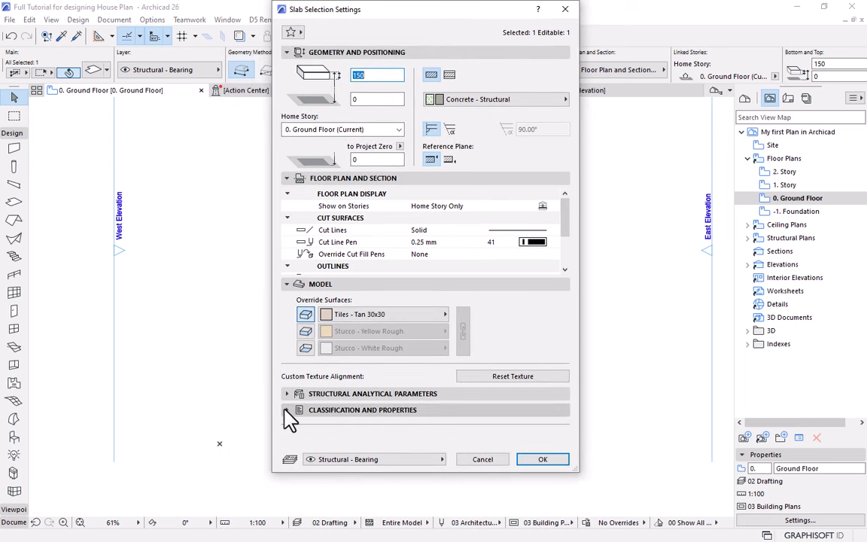
Examine the slab's classification, renovation, general rating and construction properties.
{"action": "left_click", "coordinate": [286, 411]}
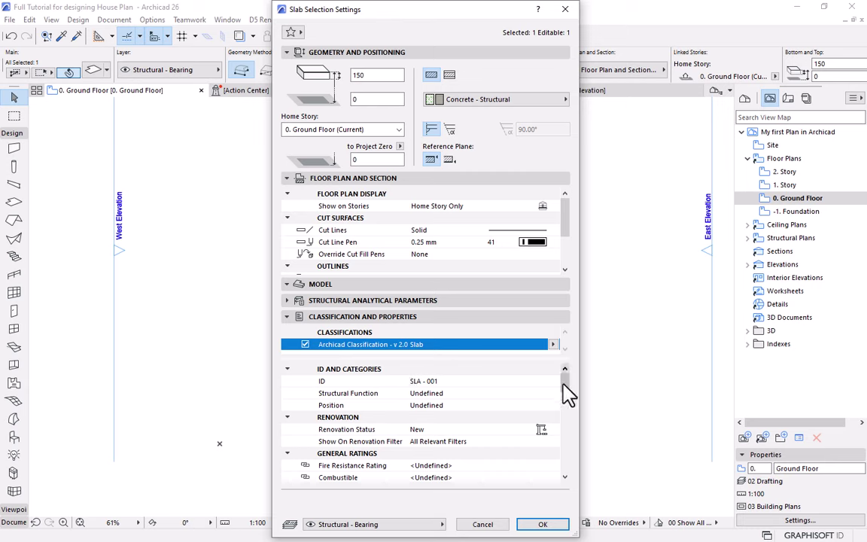
{"action": "left_click", "coordinate": [354, 368]}
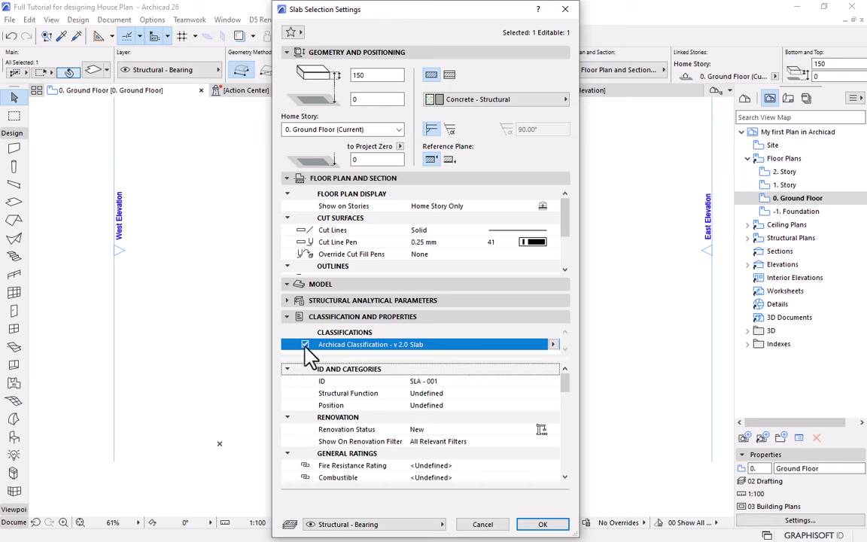
{"action": "scroll", "coordinate": [457, 407], "scroll_direction": "down", "scroll_amount": 4}
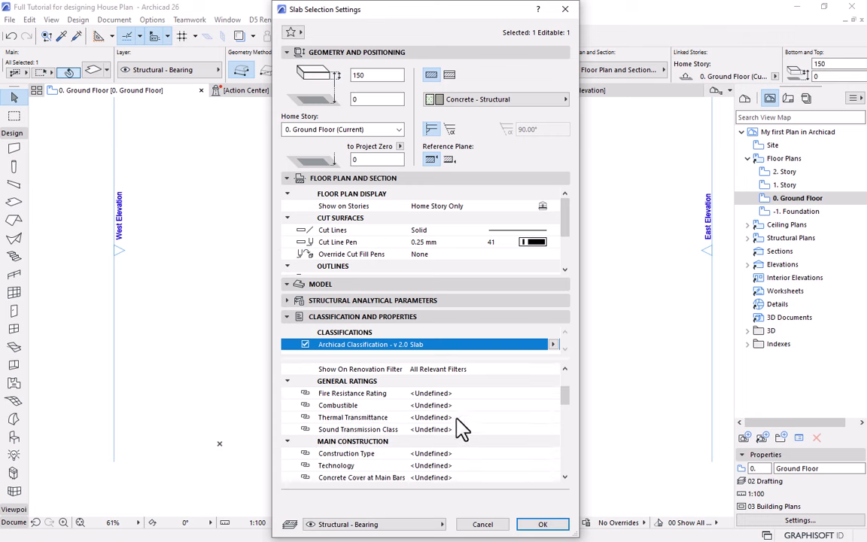
{"action": "scroll", "coordinate": [422, 445], "scroll_direction": "up", "scroll_amount": 4}
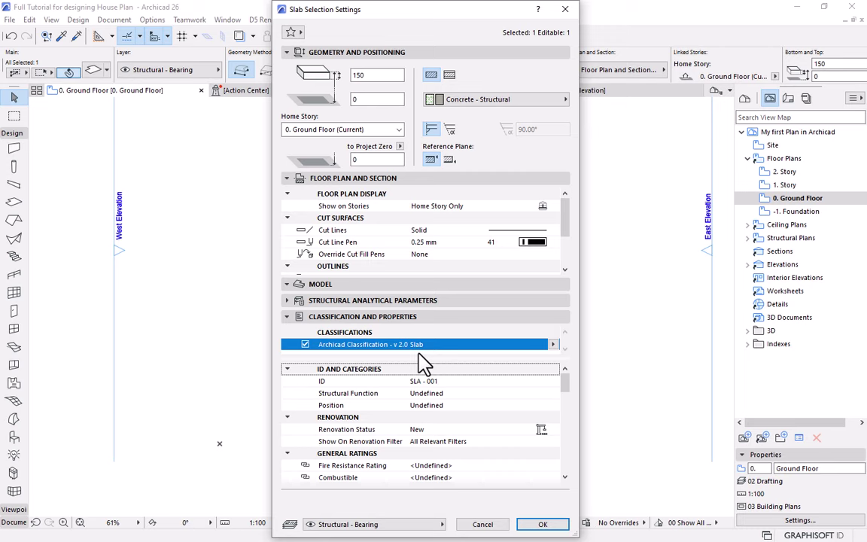
{"action": "scroll", "coordinate": [426, 384], "scroll_direction": "down", "scroll_amount": 3}
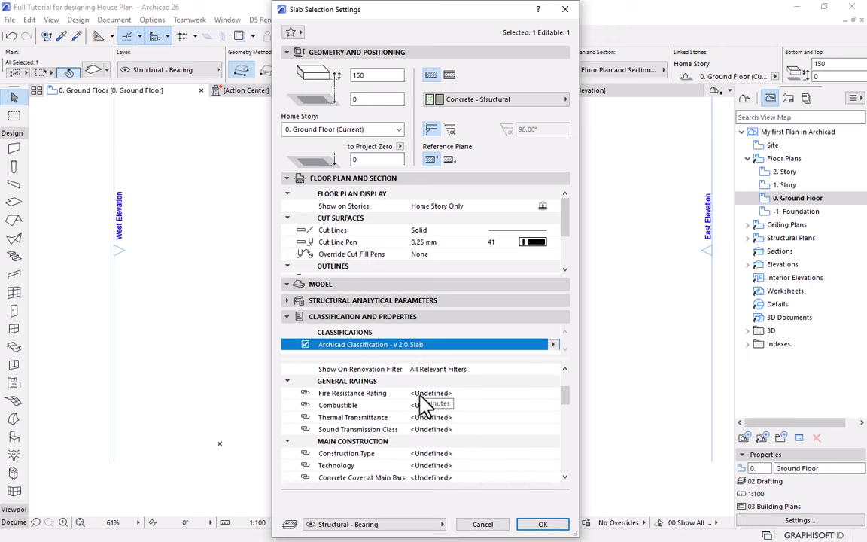
{"action": "scroll", "coordinate": [425, 406], "scroll_direction": "down", "scroll_amount": 4}
{"action": "scroll", "coordinate": [421, 497], "scroll_direction": "up", "scroll_amount": 5}
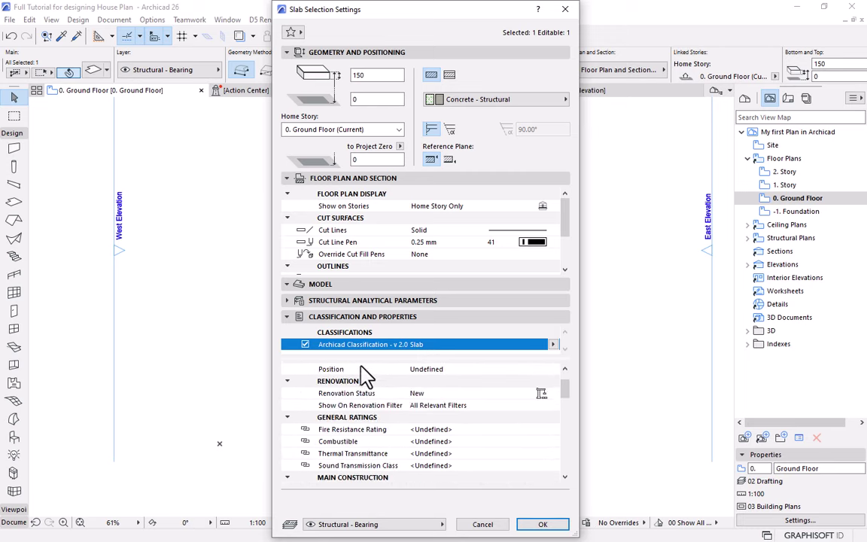
Set the slab's structural function to Load-Bearing Element and its structural member to Plate, and accept the settings.
{"action": "left_click", "coordinate": [286, 317]}
{"action": "left_click", "coordinate": [287, 300]}
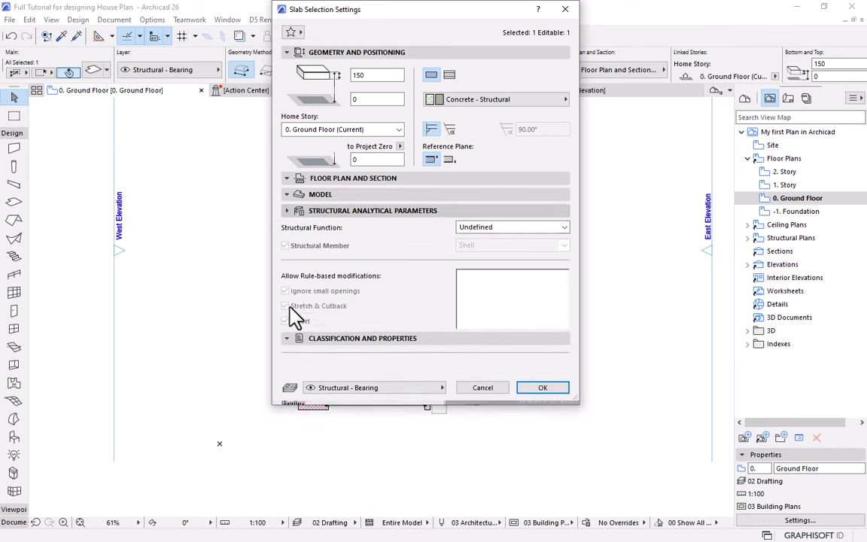
{"action": "left_click", "coordinate": [556, 228]}
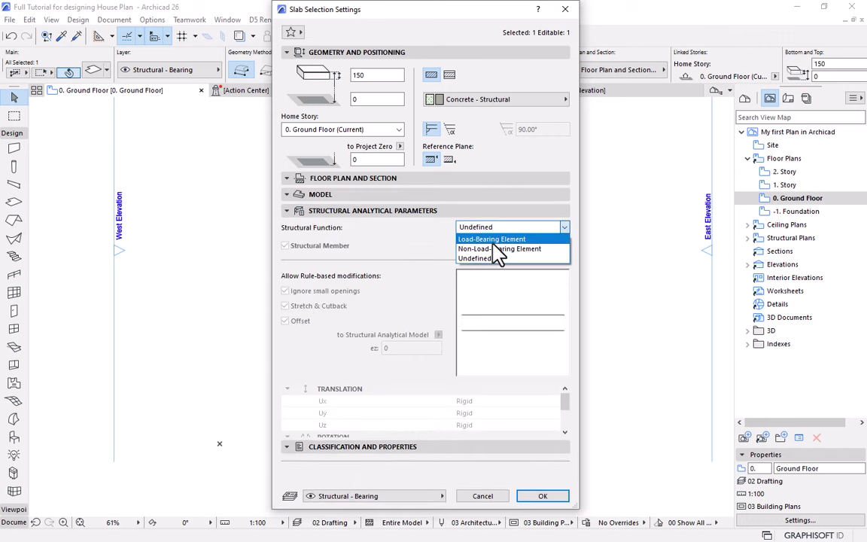
{"action": "left_click", "coordinate": [494, 241]}
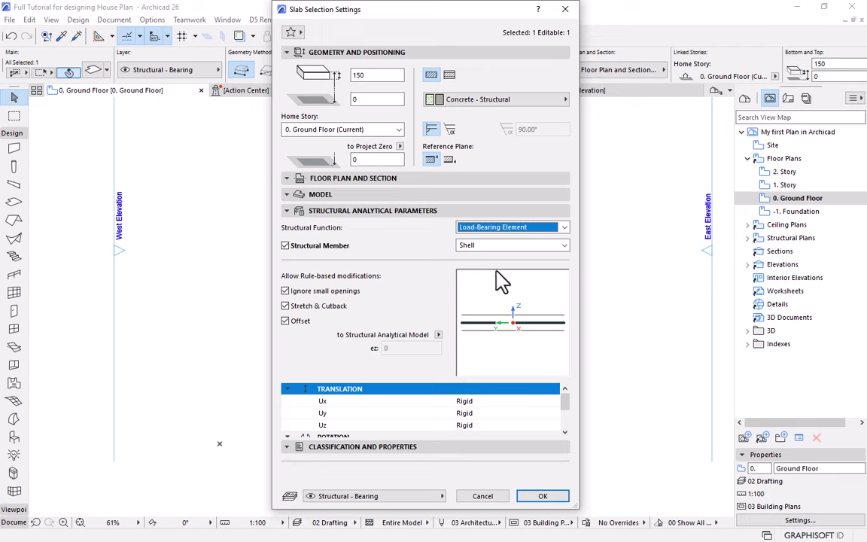
{"action": "left_click", "coordinate": [489, 245]}
{"action": "left_click", "coordinate": [489, 255]}
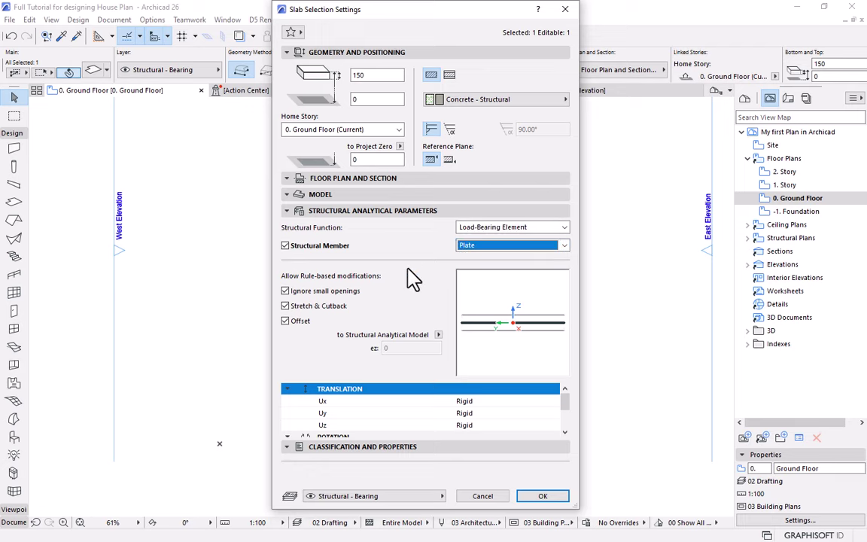
{"action": "left_click", "coordinate": [542, 496]}
Set the southwest room slab's offset from its home story to -50 mm.
{"action": "scroll", "coordinate": [388, 341], "scroll_direction": "up", "scroll_amount": 4}
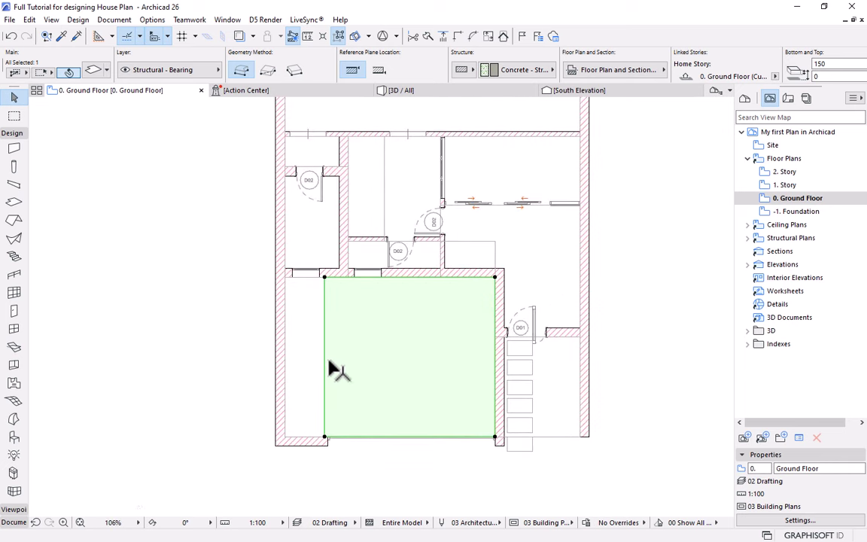
{"action": "scroll", "coordinate": [397, 347], "scroll_direction": "down", "scroll_amount": 2}
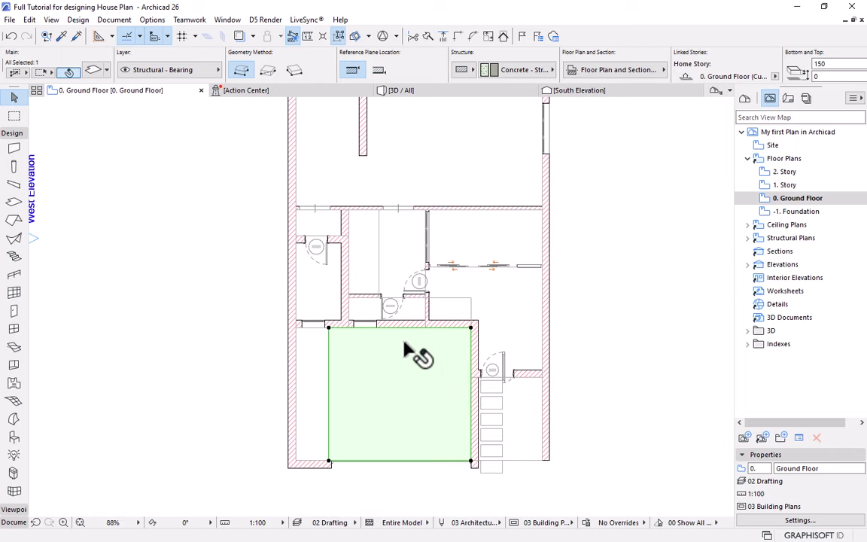
{"action": "scroll", "coordinate": [614, 68], "scroll_direction": "down", "scroll_amount": 3}
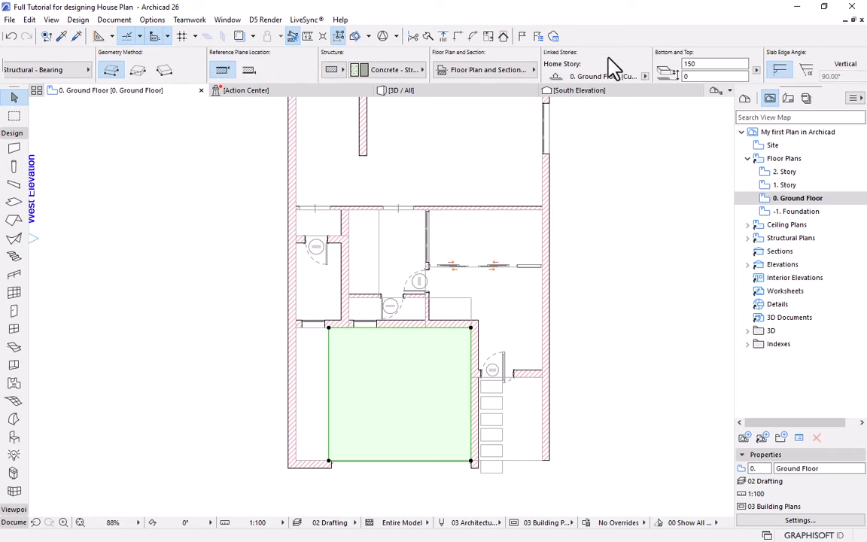
{"action": "left_click", "coordinate": [704, 77]}
{"action": "key", "text": "Return"}
{"action": "scroll", "coordinate": [476, 332], "scroll_direction": "up", "scroll_amount": 3}
{"action": "scroll", "coordinate": [362, 251], "scroll_direction": "down", "scroll_amount": 2}
{"action": "middle_click_drag", "start_coordinate": [362, 252], "coordinate": [419, 317]}
{"action": "scroll", "coordinate": [448, 298], "scroll_direction": "up", "scroll_amount": 1}
{"action": "scroll", "coordinate": [448, 298], "scroll_direction": "up", "scroll_amount": 1}
{"action": "scroll", "coordinate": [422, 290], "scroll_direction": "down", "scroll_amount": 2}
{"action": "scroll", "coordinate": [419, 317], "scroll_direction": "up", "scroll_amount": 1}
{"action": "middle_click_drag", "start_coordinate": [334, 251], "coordinate": [344, 282]}
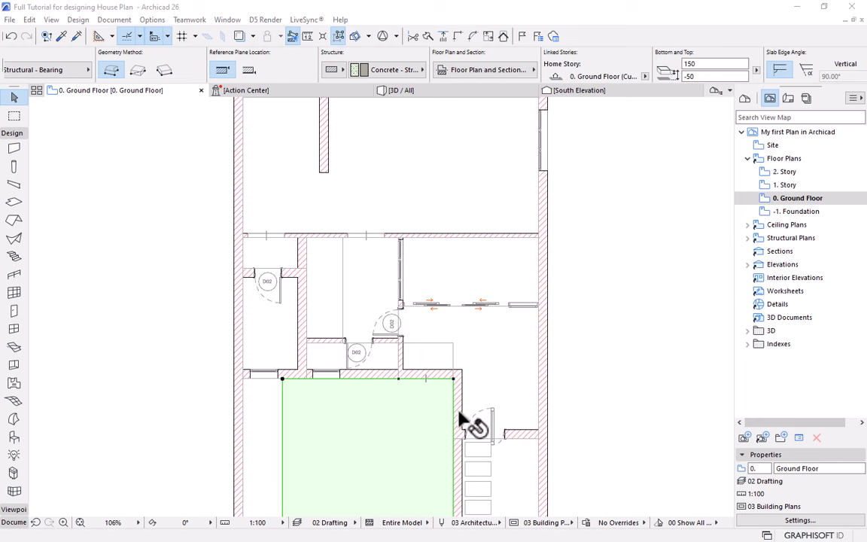
{"action": "scroll", "coordinate": [463, 414], "scroll_direction": "up", "scroll_amount": 2}
{"action": "scroll", "coordinate": [467, 399], "scroll_direction": "down", "scroll_amount": 1}
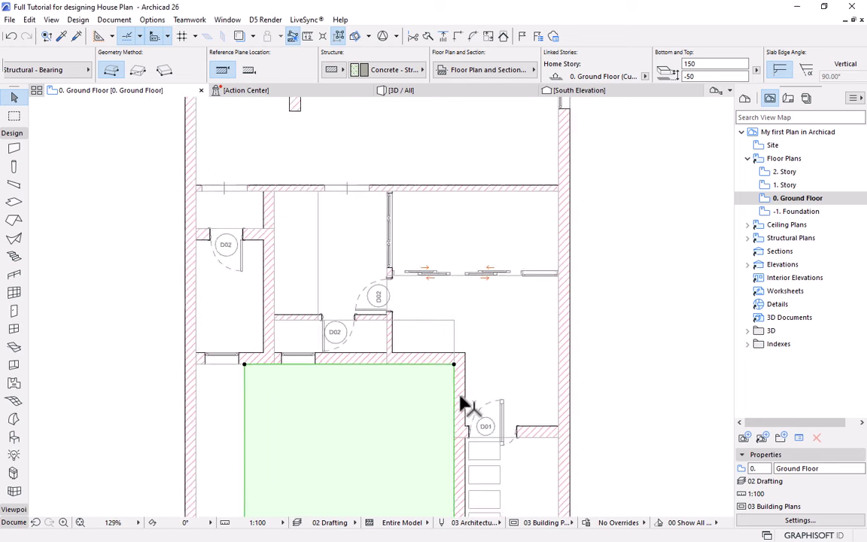
{"action": "middle_click_drag", "start_coordinate": [465, 403], "coordinate": [494, 291]}
{"action": "scroll", "coordinate": [495, 274], "scroll_direction": "up", "scroll_amount": 1}
Deselect the slab and place a 900 × 2100 mm door, copied from an existing D02 door, near the north end of the room's east wall.
{"action": "key", "text": "Escape"}
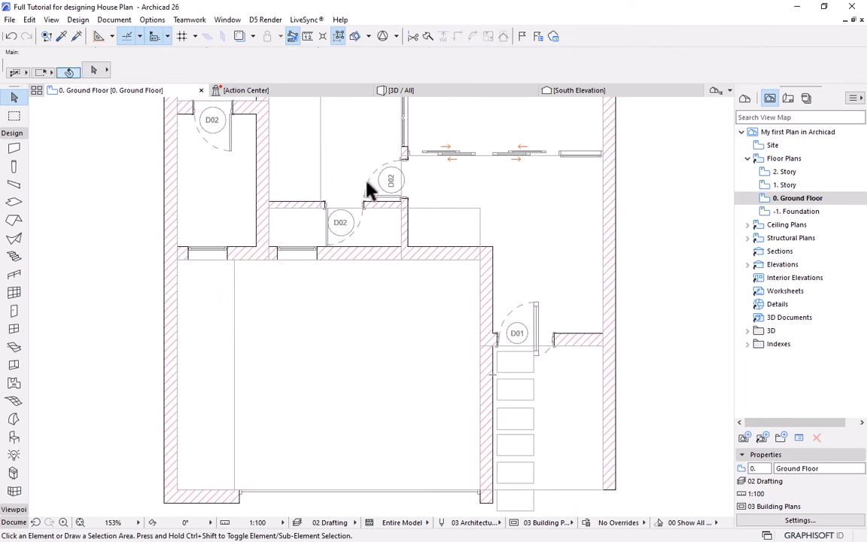
{"action": "left_click", "coordinate": [364, 196], "text": "alt"}
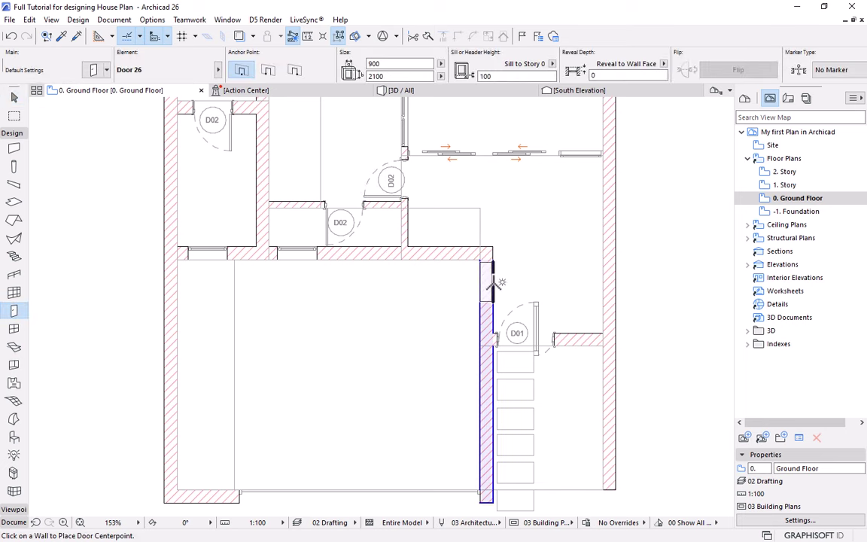
{"action": "left_click", "coordinate": [495, 283]}
{"action": "left_click", "coordinate": [418, 264]}
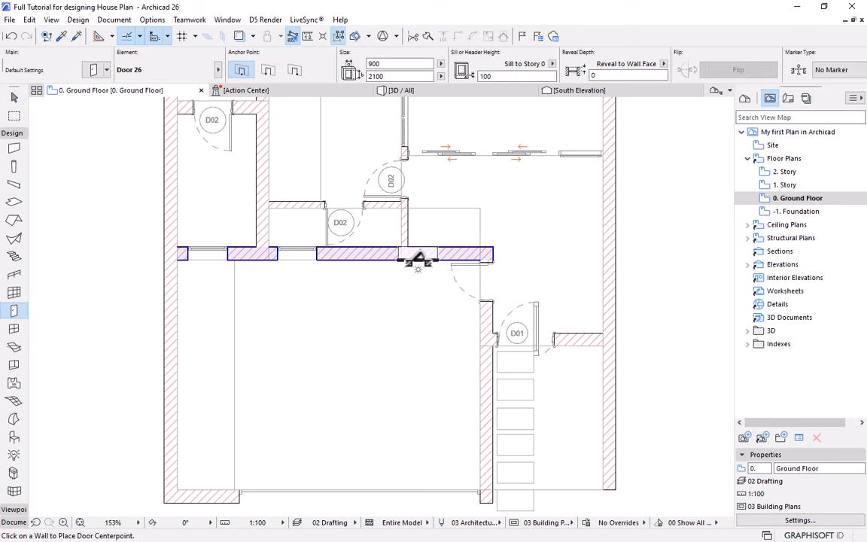
Delete the new unmarked door from the southwest room's east wall.
{"action": "scroll", "coordinate": [411, 258], "scroll_direction": "down", "scroll_amount": 3}
{"action": "middle_click_drag", "start_coordinate": [410, 258], "coordinate": [411, 291]}
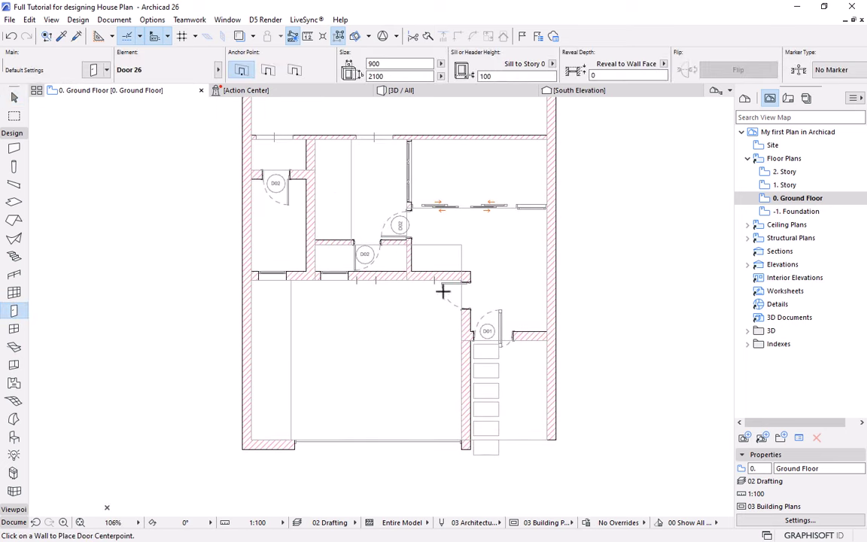
{"action": "scroll", "coordinate": [450, 292], "scroll_direction": "up", "scroll_amount": 2}
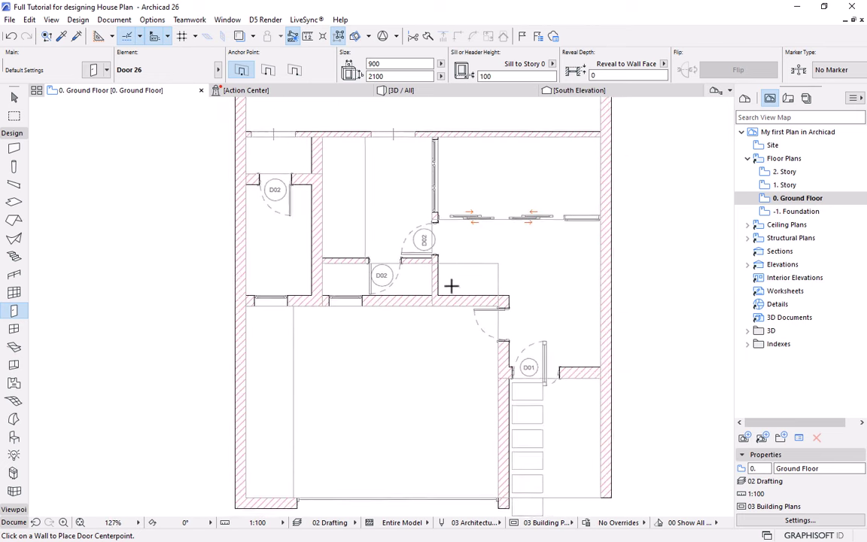
{"action": "scroll", "coordinate": [450, 286], "scroll_direction": "down", "scroll_amount": 2}
{"action": "middle_click_drag", "start_coordinate": [450, 286], "coordinate": [452, 332]}
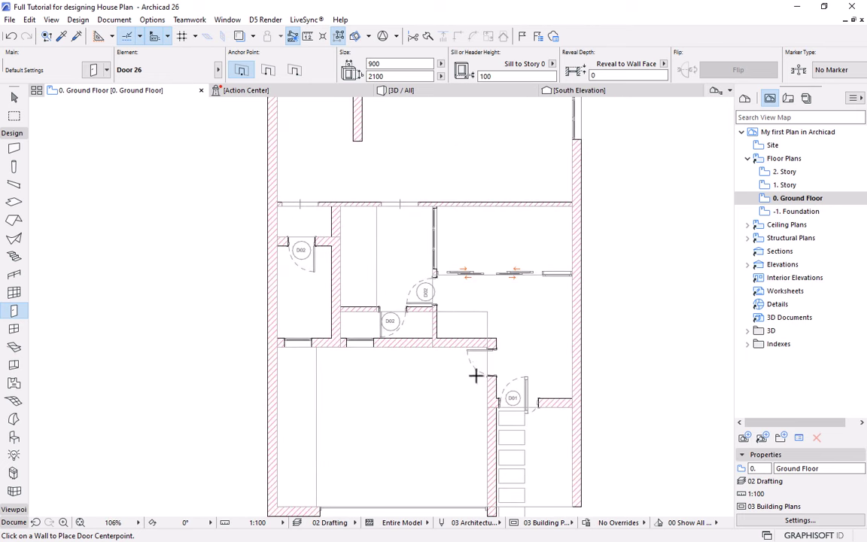
{"action": "scroll", "coordinate": [476, 375], "scroll_direction": "up", "scroll_amount": 6}
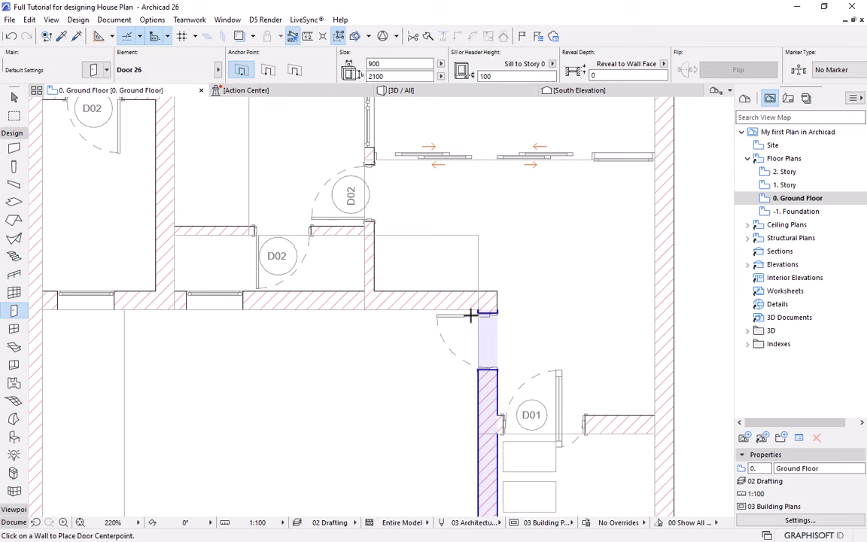
{"action": "left_click", "coordinate": [427, 323]}
{"action": "scroll", "coordinate": [427, 408], "scroll_direction": "up", "scroll_amount": 1}
{"action": "middle_click_drag", "start_coordinate": [427, 408], "coordinate": [436, 266]}
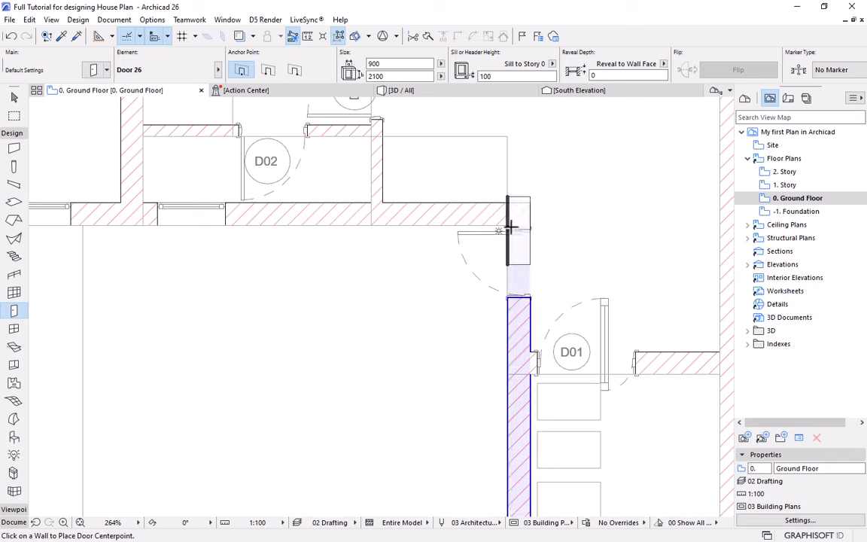
{"action": "left_click", "coordinate": [510, 290]}
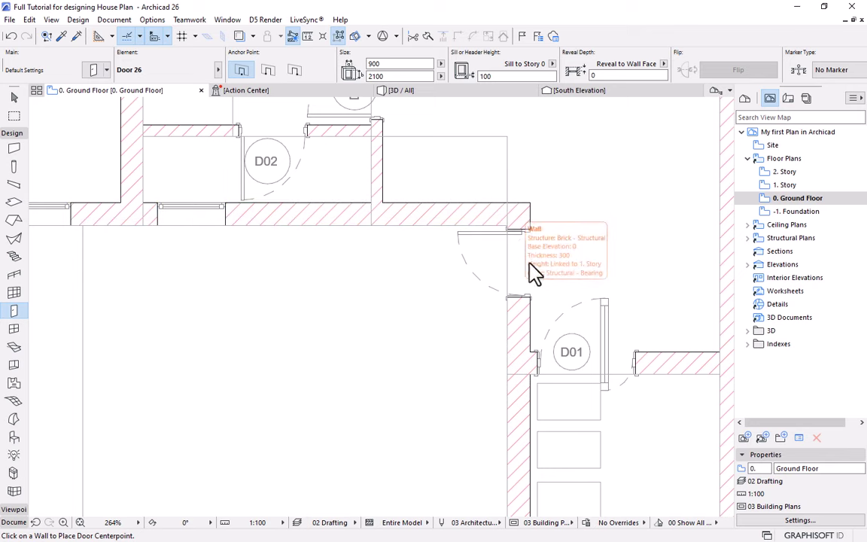
{"action": "left_click", "coordinate": [530, 233], "text": "shift"}
{"action": "left_click", "coordinate": [541, 237]}
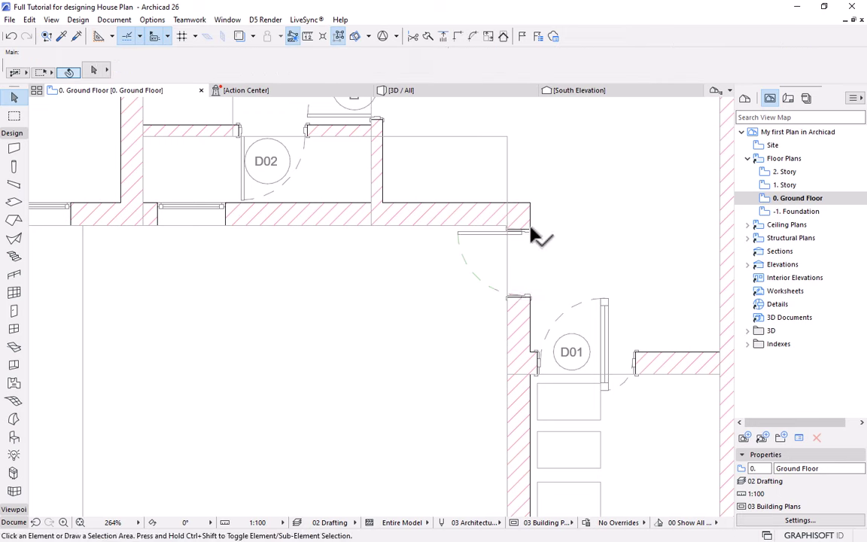
{"action": "scroll", "coordinate": [445, 309], "scroll_direction": "down", "scroll_amount": 5}
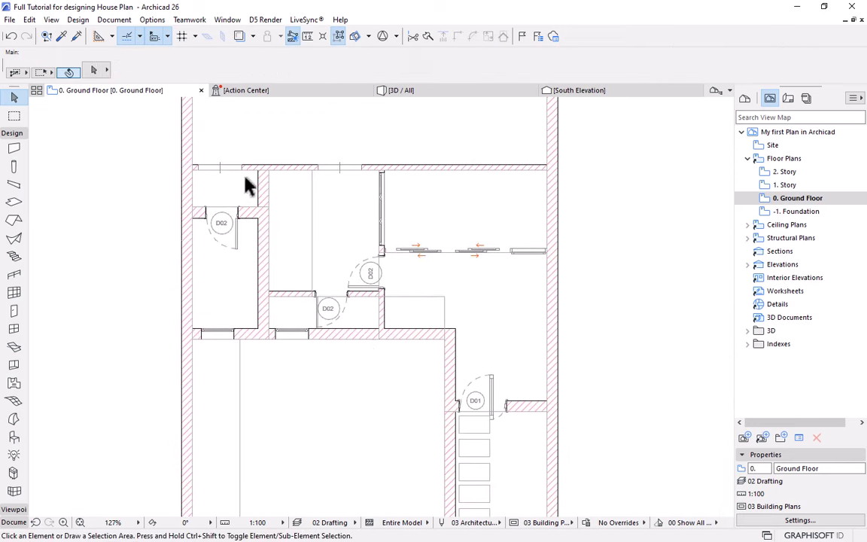
Place a 1200 × 2100 mm opening, copied from the existing one, in the southwest room's east wall near its north corner.
{"action": "left_click", "coordinate": [244, 168], "text": "alt"}
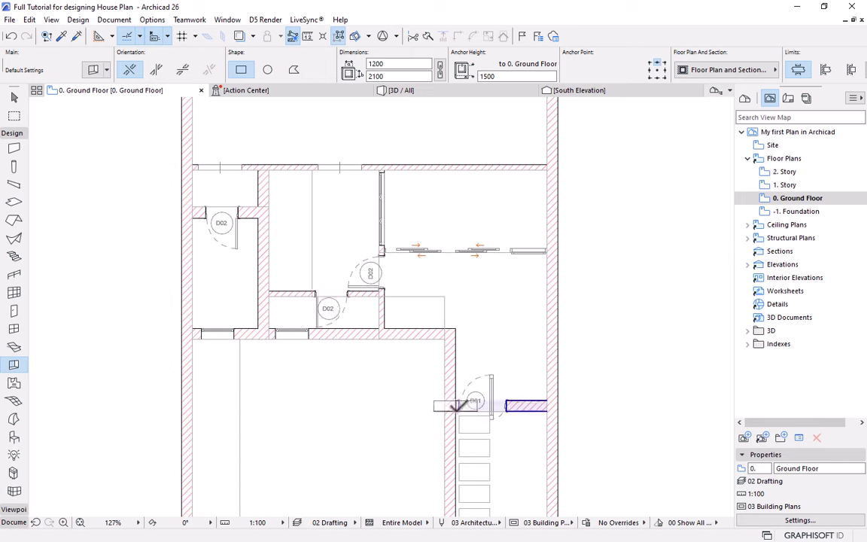
{"action": "scroll", "coordinate": [458, 407], "scroll_direction": "up", "scroll_amount": 5}
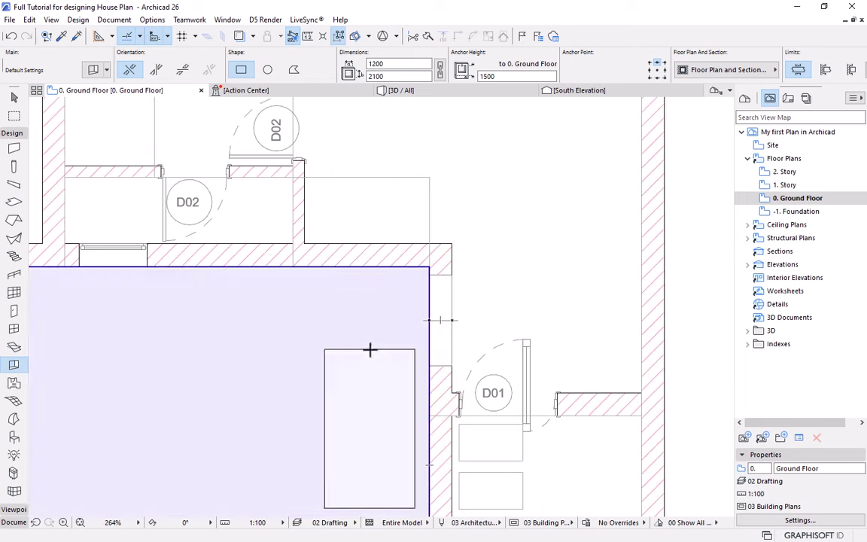
{"action": "scroll", "coordinate": [572, 260], "scroll_direction": "down", "scroll_amount": 4}
{"action": "scroll", "coordinate": [569, 280], "scroll_direction": "down", "scroll_amount": 1}
{"action": "scroll", "coordinate": [519, 277], "scroll_direction": "up", "scroll_amount": 4}
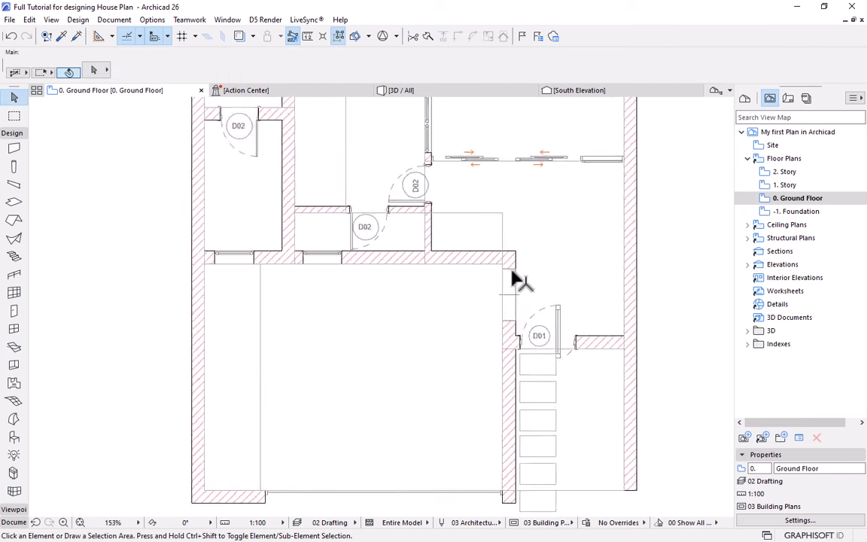
Move the 1200 × 2100 mm opening in the southwest room's east wall north until its edge meets the room's inner northeast corner.
{"action": "left_click", "coordinate": [511, 271], "text": "shift"}
{"action": "scroll", "coordinate": [514, 275], "scroll_direction": "up", "scroll_amount": 3}
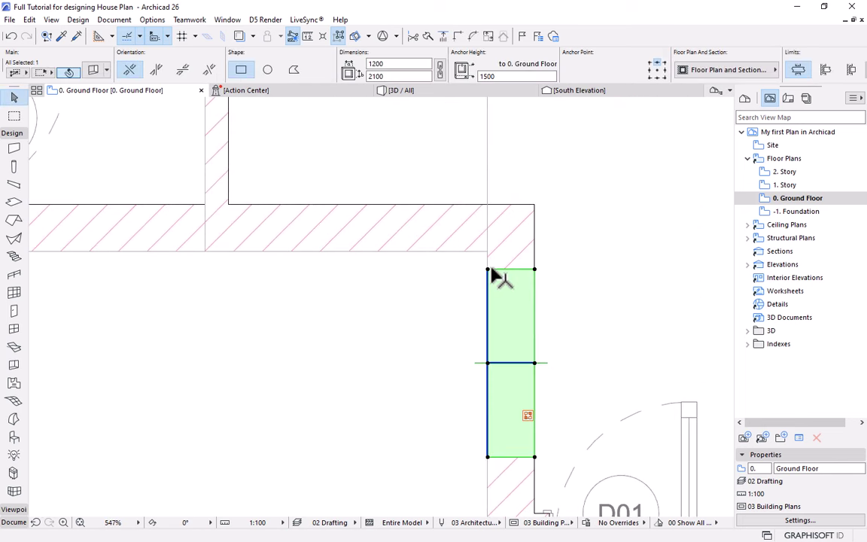
{"action": "left_click", "coordinate": [491, 269]}
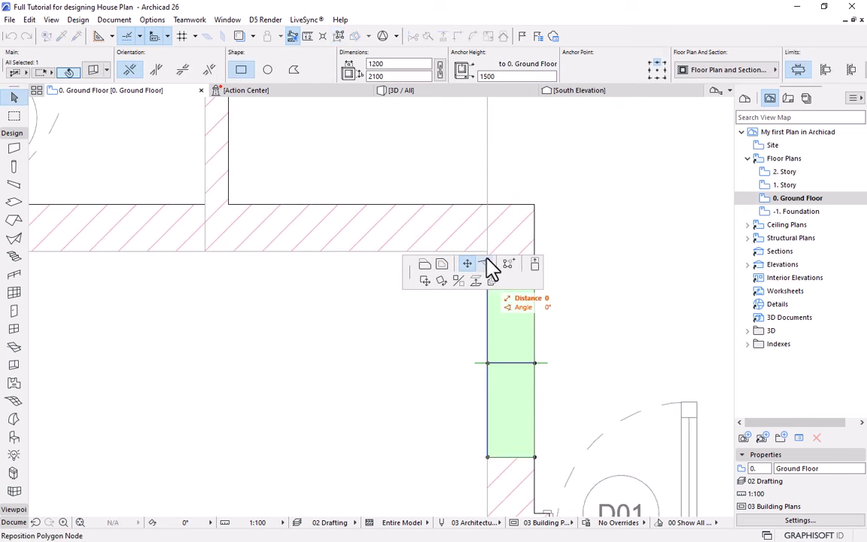
{"action": "left_click", "coordinate": [423, 282]}
{"action": "scroll", "coordinate": [484, 325], "scroll_direction": "up", "scroll_amount": 2}
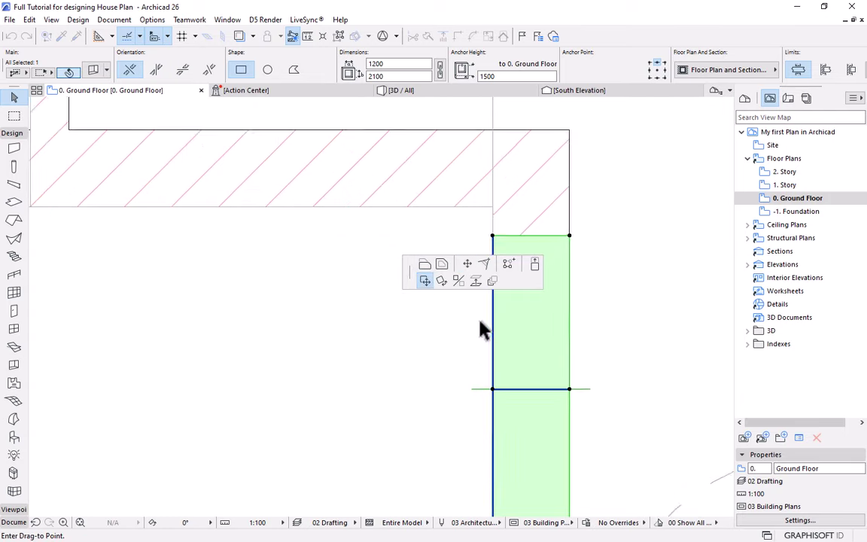
{"action": "left_click", "coordinate": [496, 205]}
{"action": "scroll", "coordinate": [489, 226], "scroll_direction": "down", "scroll_amount": 3}
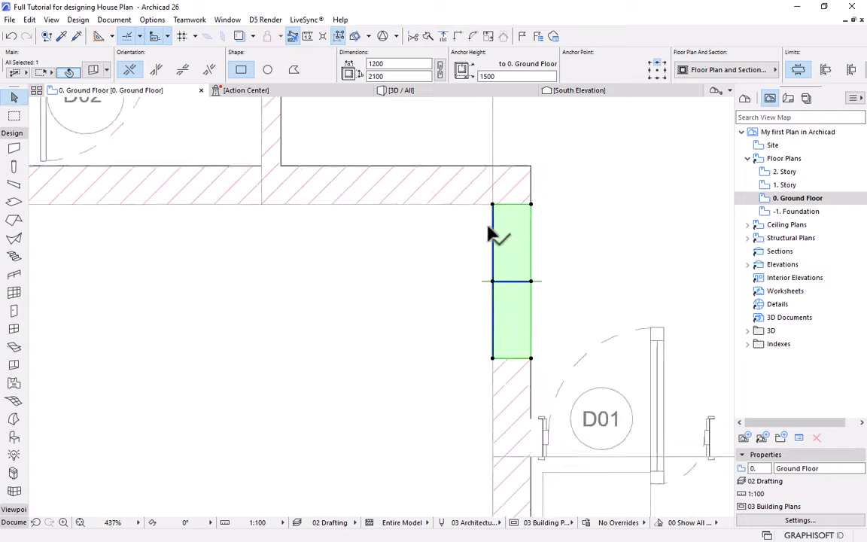
{"action": "scroll", "coordinate": [488, 229], "scroll_direction": "down", "scroll_amount": 5}
{"action": "left_click", "coordinate": [445, 319]}
{"action": "scroll", "coordinate": [445, 319], "scroll_direction": "down", "scroll_amount": 2}
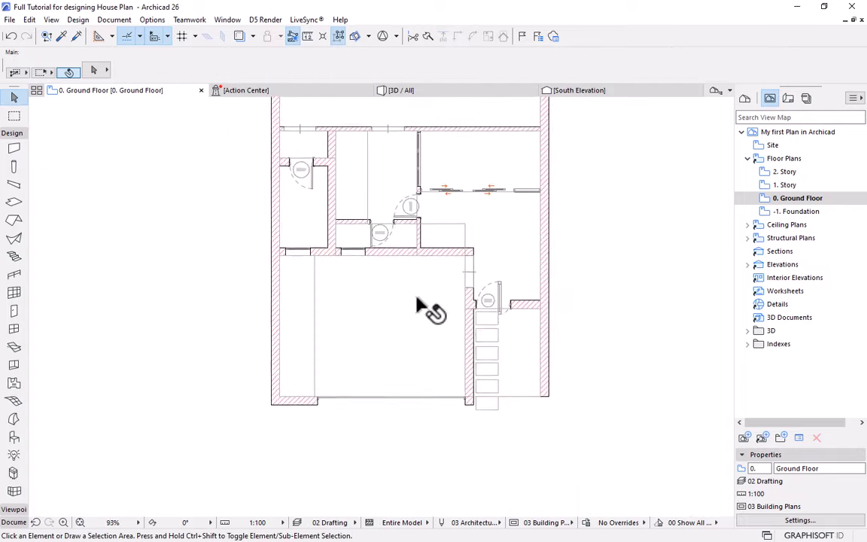
Examine the ground floor plan around the southwest room and the rooms north of it.
{"action": "mouse_move", "coordinate": [421, 308]}
{"action": "middle_mouse_down"}
{"action": "mouse_move", "coordinate": [397, 348]}
{"action": "mouse_move", "coordinate": [397, 388]}
{"action": "middle_mouse_up"}
{"action": "scroll", "coordinate": [412, 306], "scroll_direction": "down", "scroll_amount": 1}
{"action": "middle_click_drag", "start_coordinate": [413, 305], "coordinate": [412, 348]}
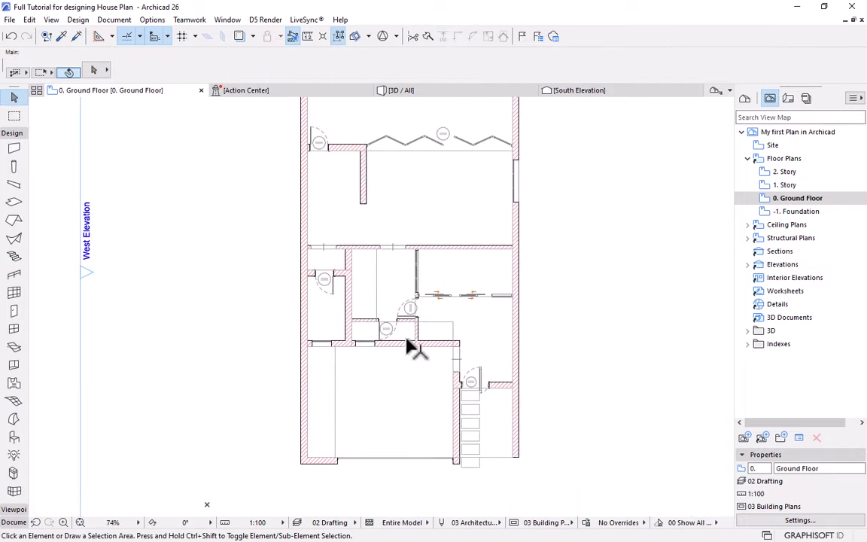
{"action": "scroll", "coordinate": [488, 351], "scroll_direction": "up", "scroll_amount": 2}
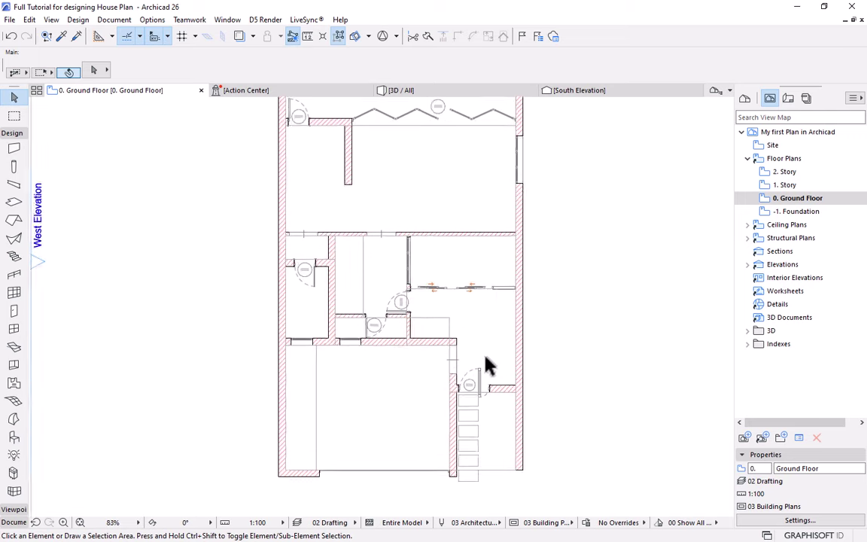
{"action": "scroll", "coordinate": [443, 345], "scroll_direction": "down", "scroll_amount": 2}
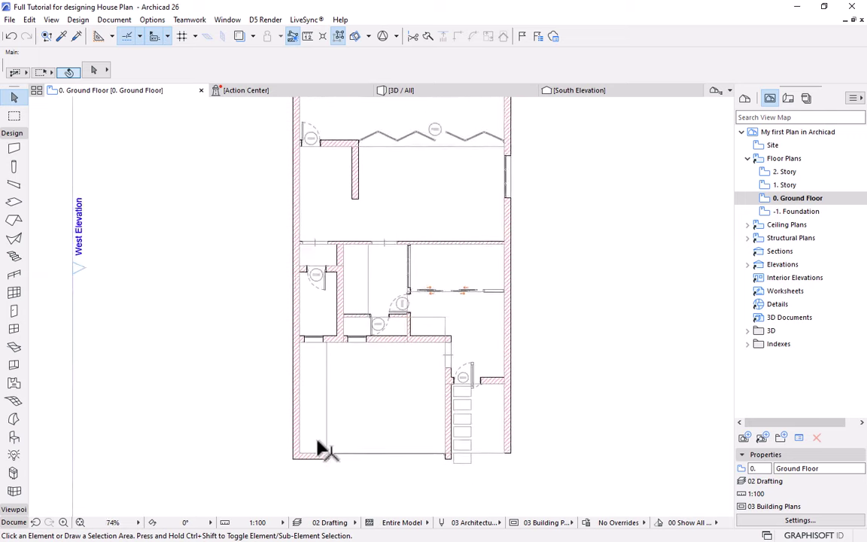
{"action": "scroll", "coordinate": [326, 445], "scroll_direction": "up", "scroll_amount": 4}
{"action": "scroll", "coordinate": [300, 457], "scroll_direction": "up", "scroll_amount": 1}
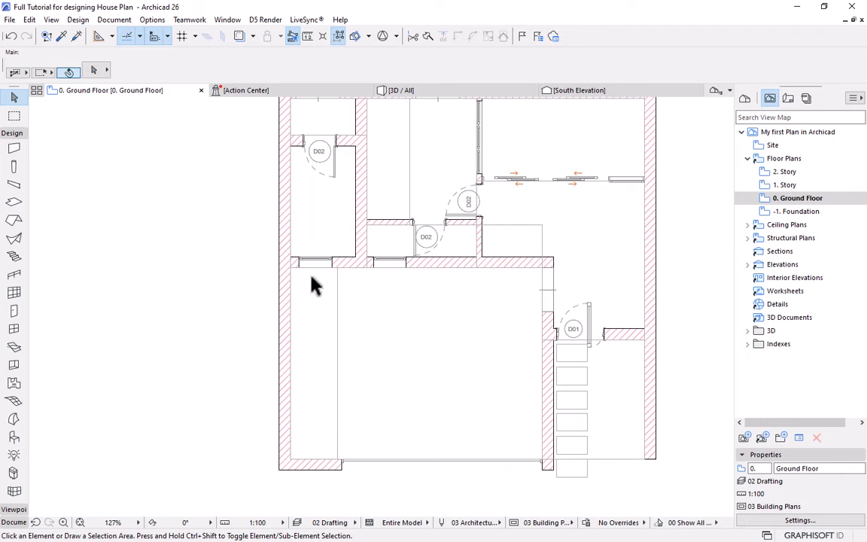
{"action": "scroll", "coordinate": [355, 359], "scroll_direction": "down", "scroll_amount": 2}
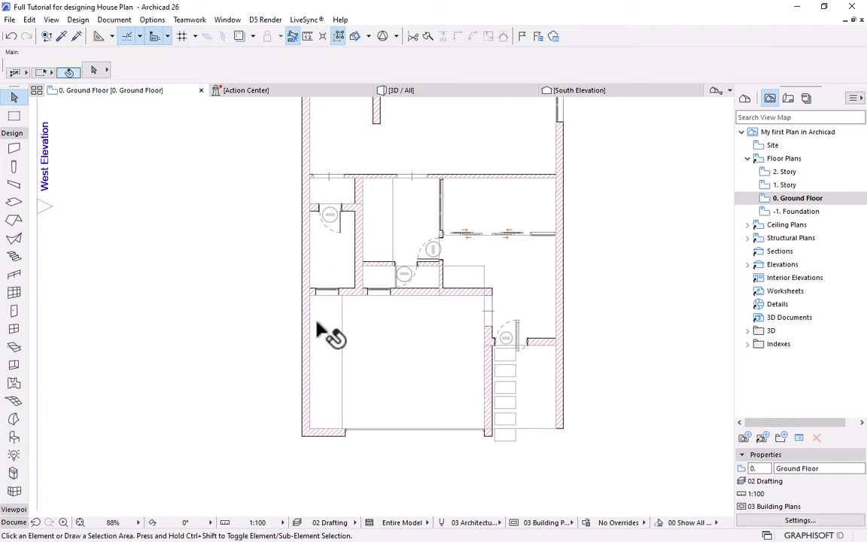
{"action": "scroll", "coordinate": [331, 432], "scroll_direction": "up", "scroll_amount": 3}
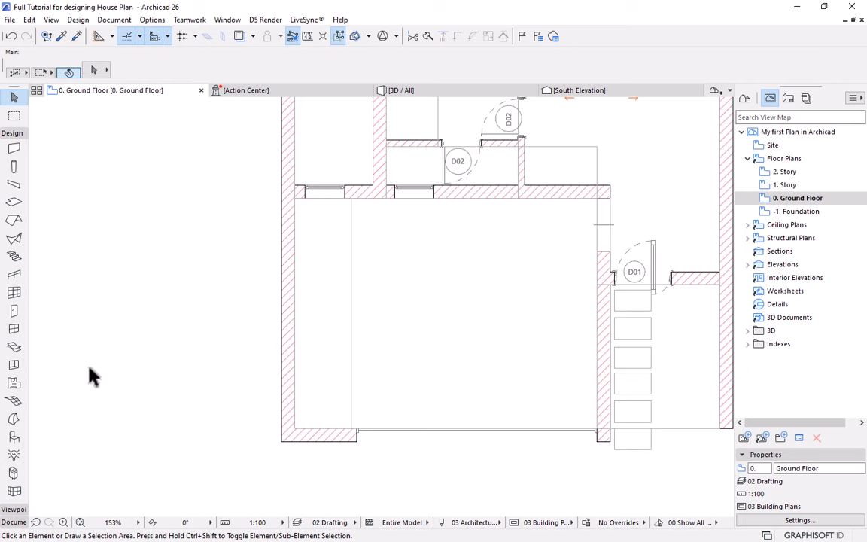
{"action": "left_click", "coordinate": [413, 326]}
{"action": "left_click", "coordinate": [64, 369]}
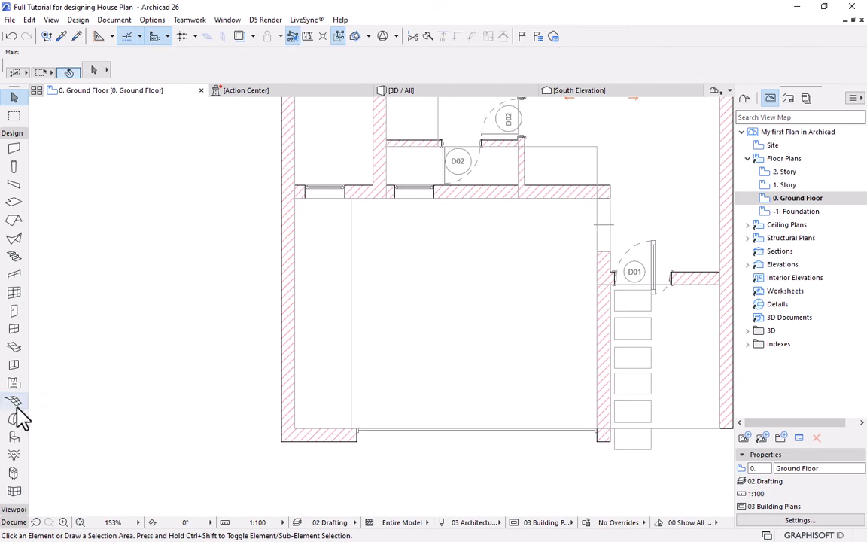
Set the default mesh height to 150 mm and its offsets to the home story and to Project Zero to -100 mm.
{"action": "left_click", "coordinate": [12, 402]}
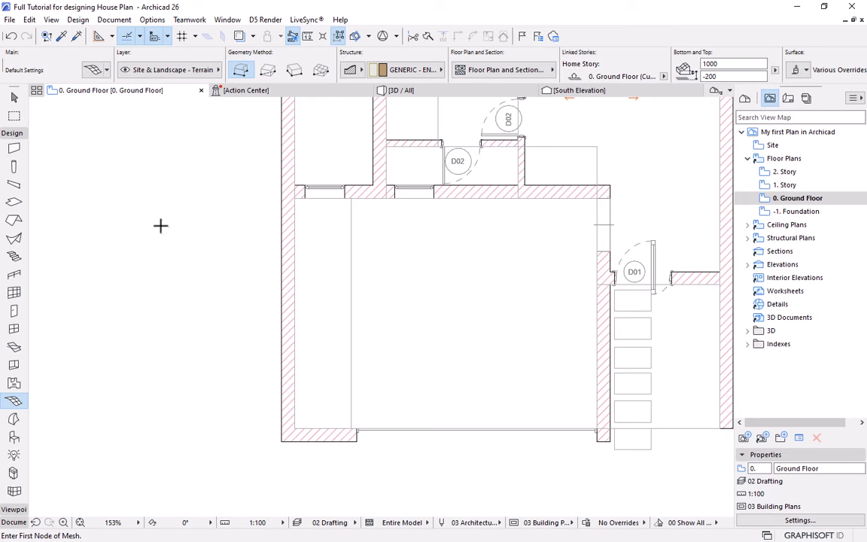
{"action": "left_click", "coordinate": [91, 69]}
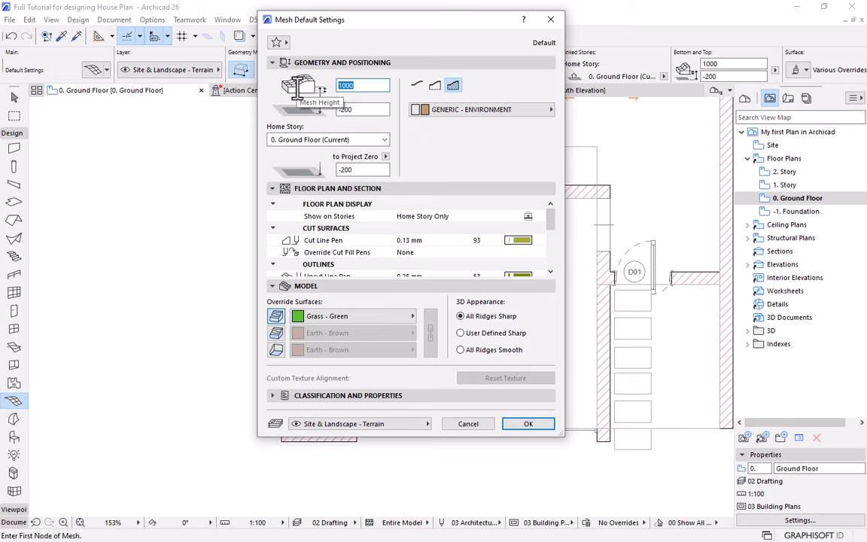
{"action": "type", "text": "5"}
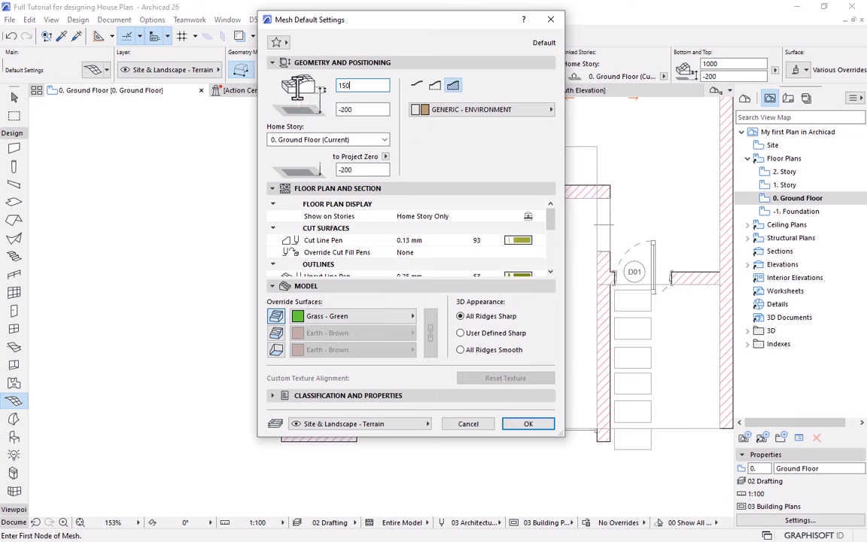
{"action": "type", "text": "0"}
{"action": "key", "text": "Tab"}
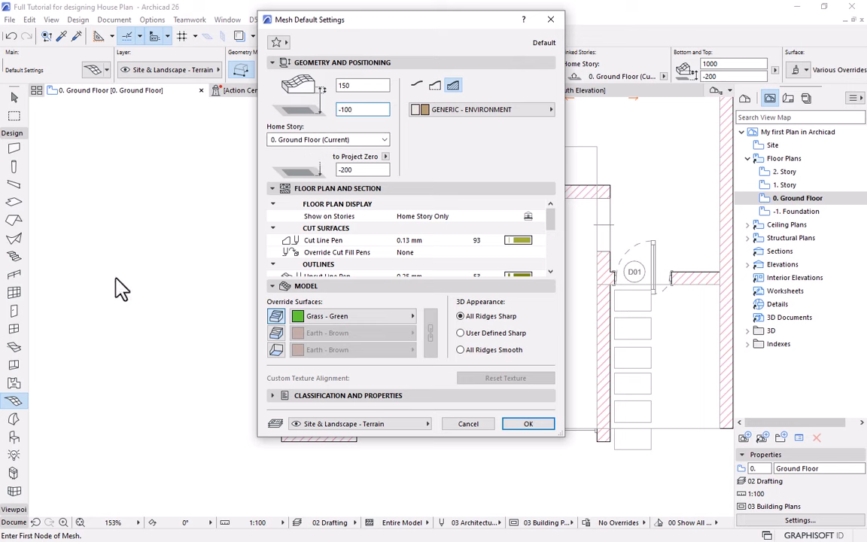
{"action": "left_click", "coordinate": [348, 169]}
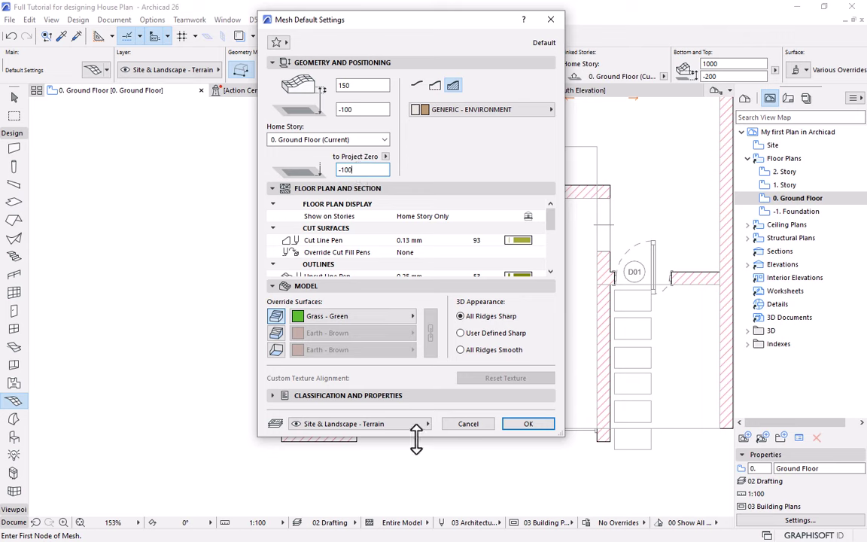
Set the default mesh's cut and uncut line pens to 113 and its ridge pen to 114, and accept the settings.
{"action": "left_click_drag", "start_coordinate": [416, 443], "coordinate": [441, 521]}
{"action": "left_click", "coordinate": [519, 241]}
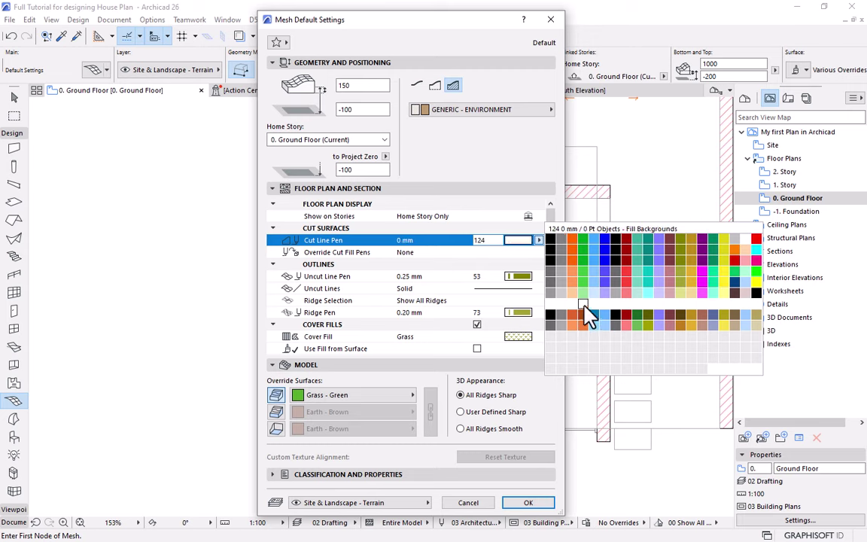
{"action": "left_click", "coordinate": [683, 293]}
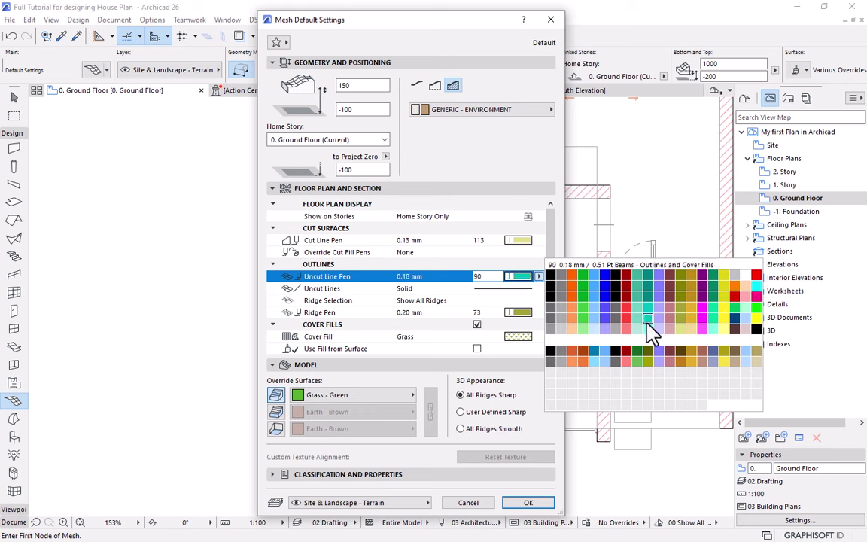
{"action": "left_click", "coordinate": [609, 296]}
{"action": "left_click", "coordinate": [520, 313]}
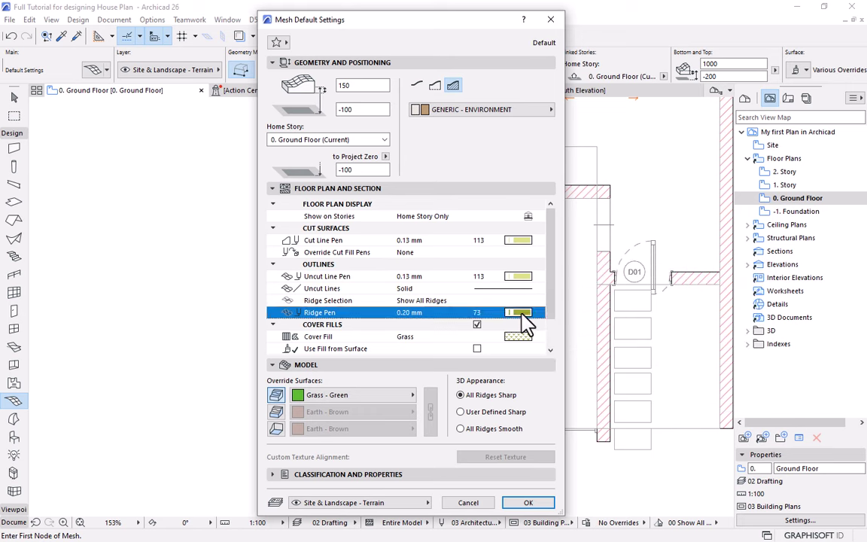
{"action": "left_click", "coordinate": [622, 331]}
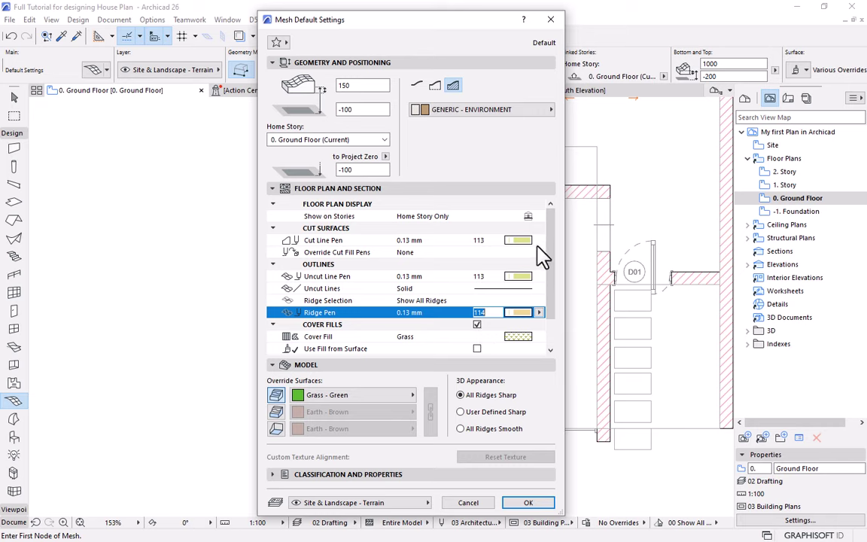
{"action": "left_click_drag", "start_coordinate": [550, 228], "coordinate": [550, 271]}
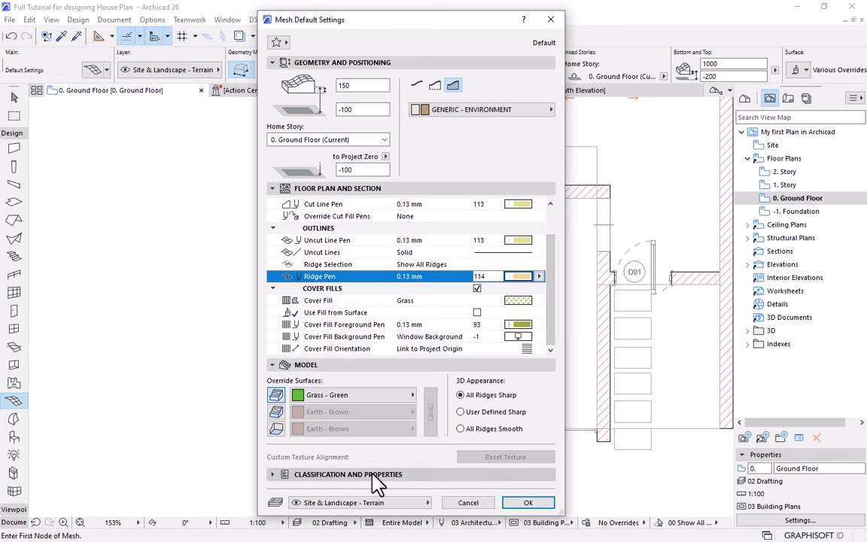
{"action": "left_click", "coordinate": [520, 504]}
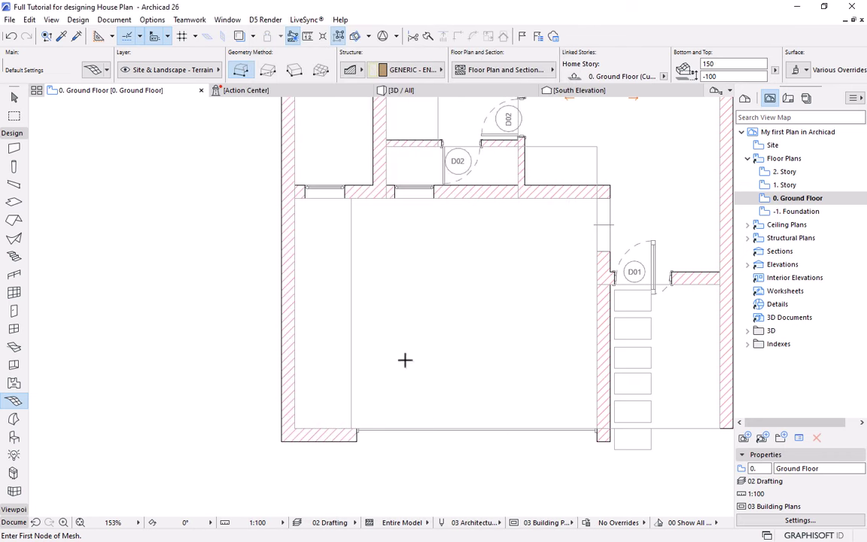
Draw a rectangular grass mesh filling the narrow strip along the southwest room's west wall, between its south and north walls.
{"action": "scroll", "coordinate": [269, 400], "scroll_direction": "up", "scroll_amount": 2}
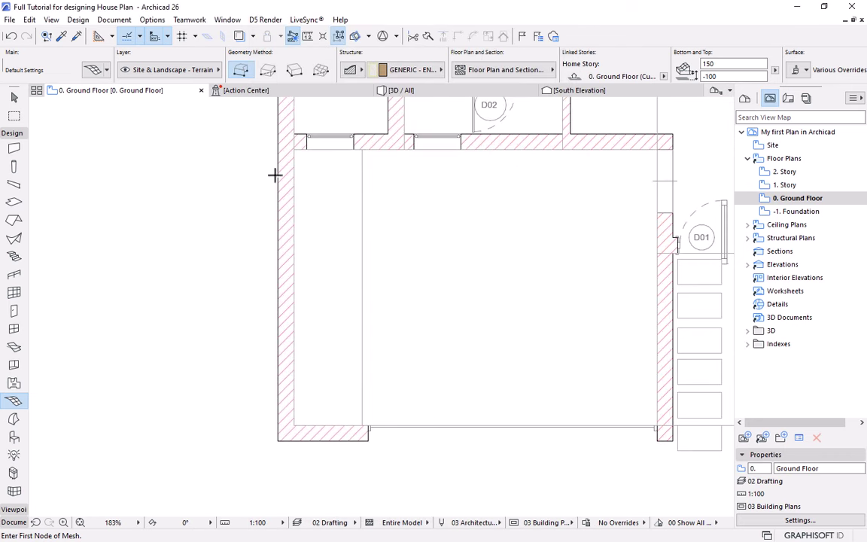
{"action": "left_click", "coordinate": [268, 70]}
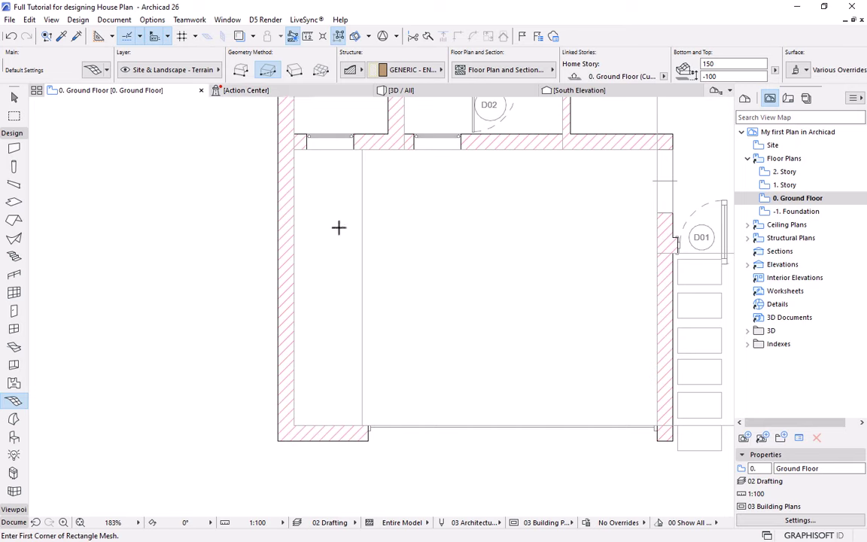
{"action": "left_click", "coordinate": [295, 425]}
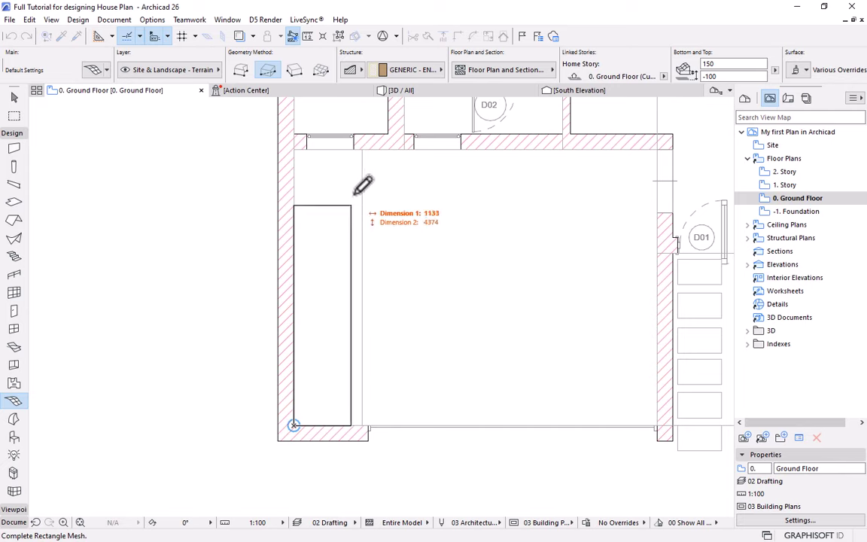
{"action": "left_click", "coordinate": [362, 150]}
{"action": "scroll", "coordinate": [333, 189], "scroll_direction": "down", "scroll_amount": 5}
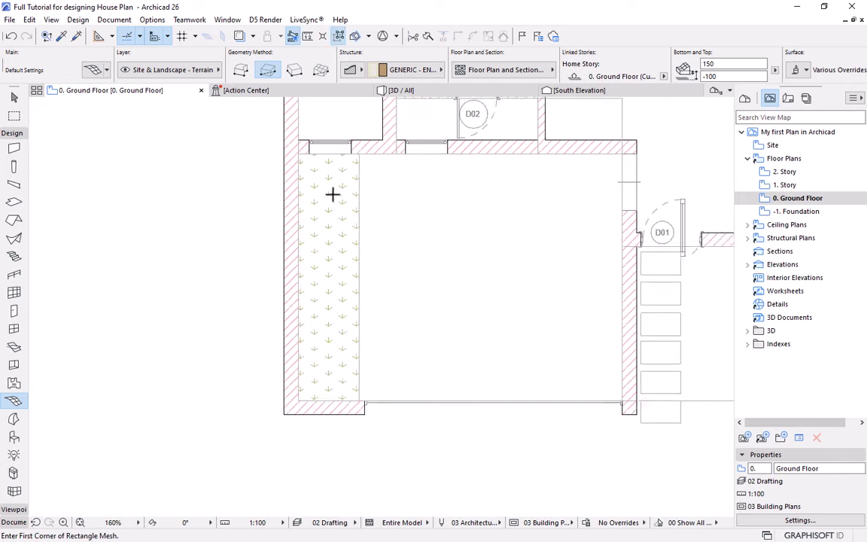
Draw a rectangular grass mesh over the small outlined area just north of the southwest room's north wall, east of the D02 doors.
{"action": "middle_click_drag", "start_coordinate": [339, 187], "coordinate": [336, 290]}
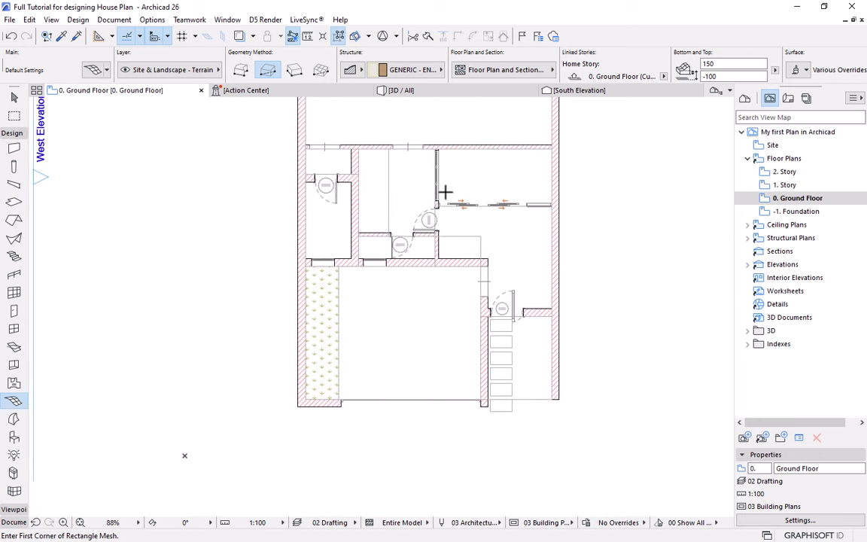
{"action": "scroll", "coordinate": [445, 193], "scroll_direction": "up", "scroll_amount": 2}
{"action": "middle_click_drag", "start_coordinate": [464, 203], "coordinate": [408, 247]}
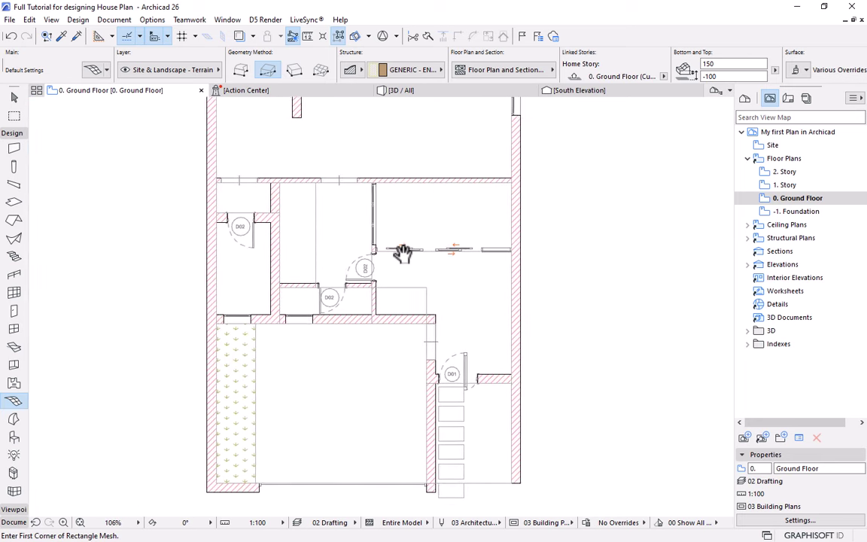
{"action": "scroll", "coordinate": [364, 321], "scroll_direction": "up", "scroll_amount": 5}
{"action": "left_click", "coordinate": [365, 319]}
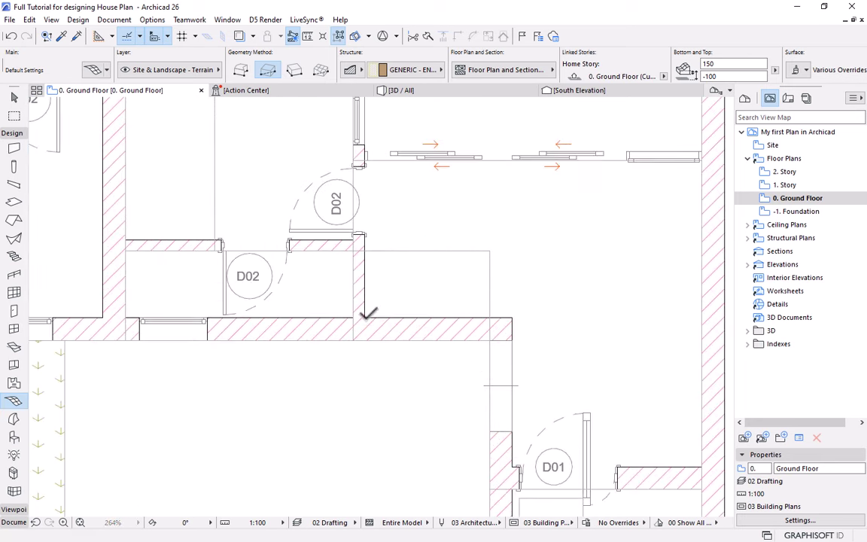
{"action": "left_click", "coordinate": [489, 252]}
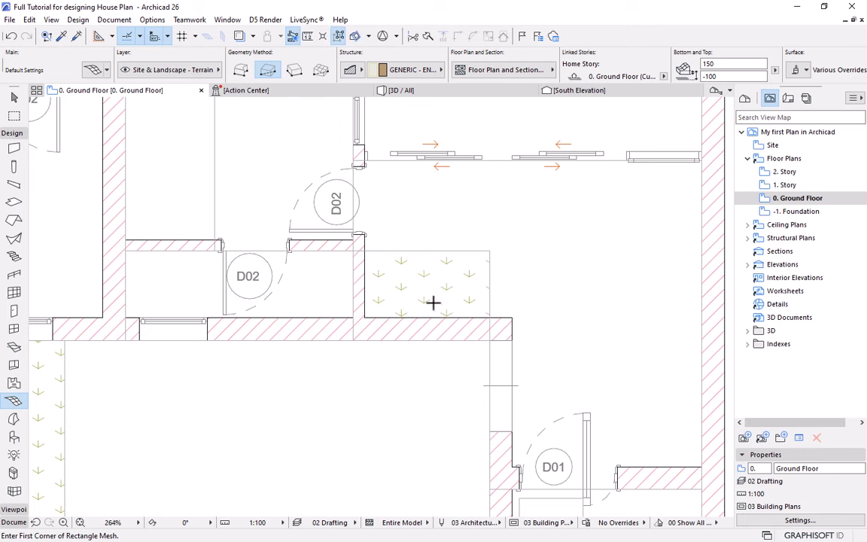
Draw a rectangular grass mesh filling the courtyard north of the sliding doors, from the wall by the D02 door to the opposite northeast corner.
{"action": "scroll", "coordinate": [433, 302], "scroll_direction": "down", "scroll_amount": 3}
{"action": "middle_click_drag", "start_coordinate": [434, 302], "coordinate": [417, 329]}
{"action": "scroll", "coordinate": [420, 306], "scroll_direction": "up", "scroll_amount": 3}
{"action": "scroll", "coordinate": [356, 325], "scroll_direction": "up", "scroll_amount": 3}
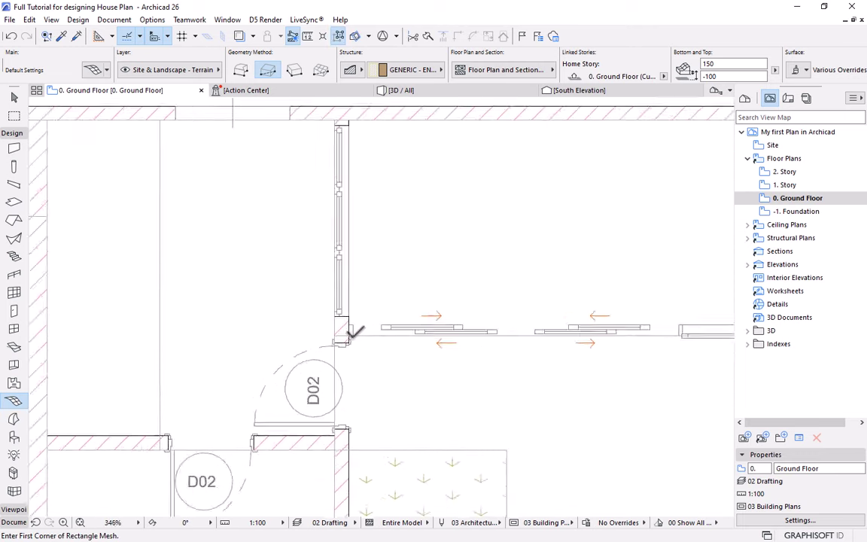
{"action": "left_click", "coordinate": [332, 342]}
{"action": "scroll", "coordinate": [335, 346], "scroll_direction": "down", "scroll_amount": 1}
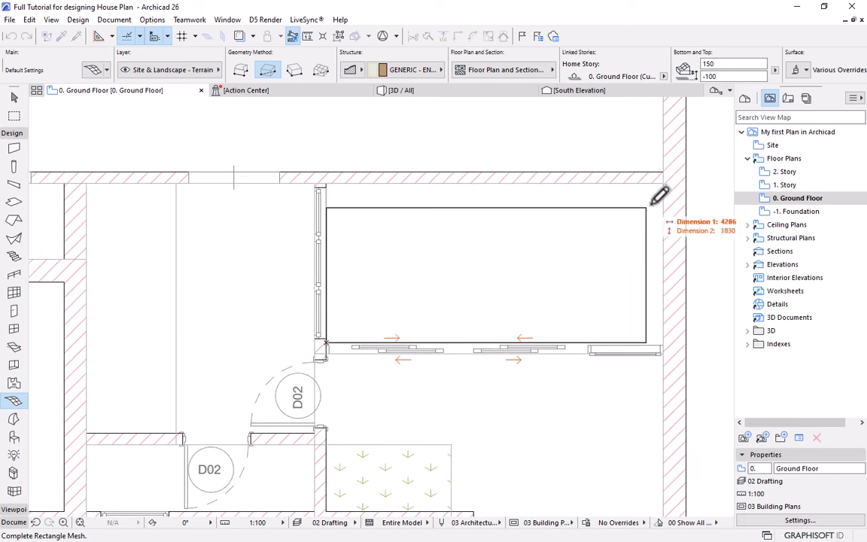
{"action": "left_click", "coordinate": [670, 176]}
{"action": "scroll", "coordinate": [565, 216], "scroll_direction": "down", "scroll_amount": 4}
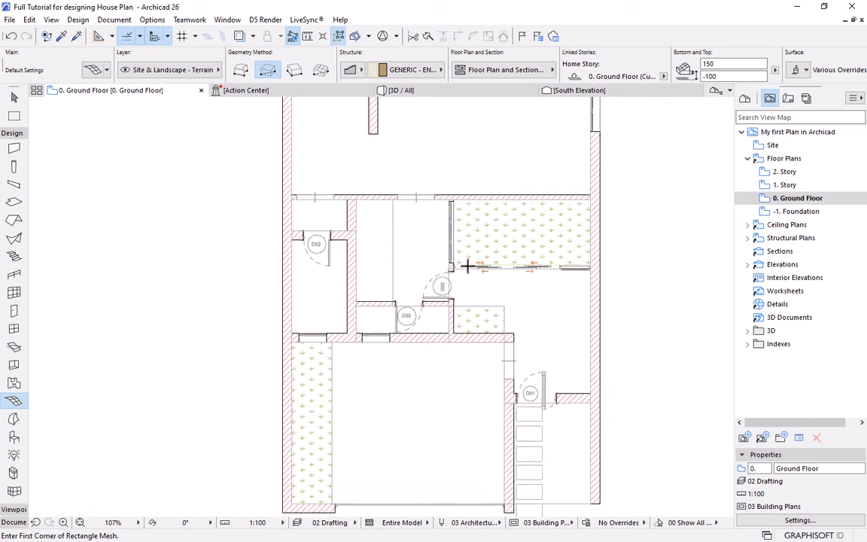
{"action": "middle_click_drag", "start_coordinate": [465, 209], "coordinate": [400, 301]}
{"action": "scroll", "coordinate": [458, 242], "scroll_direction": "down", "scroll_amount": 1}
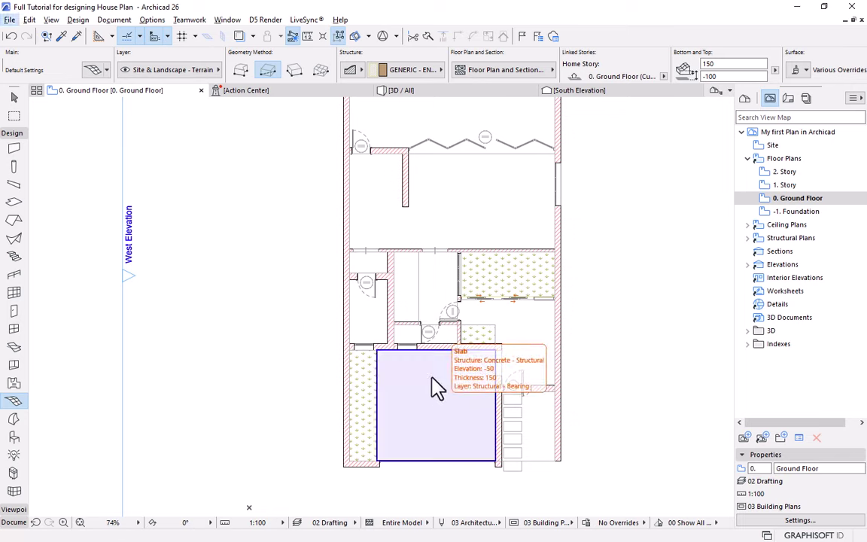
Override the top surface of the southwest room's slab with Pavement - Brick Moss and accept the slab settings.
{"action": "left_click", "coordinate": [13, 98]}
{"action": "left_click", "coordinate": [439, 380]}
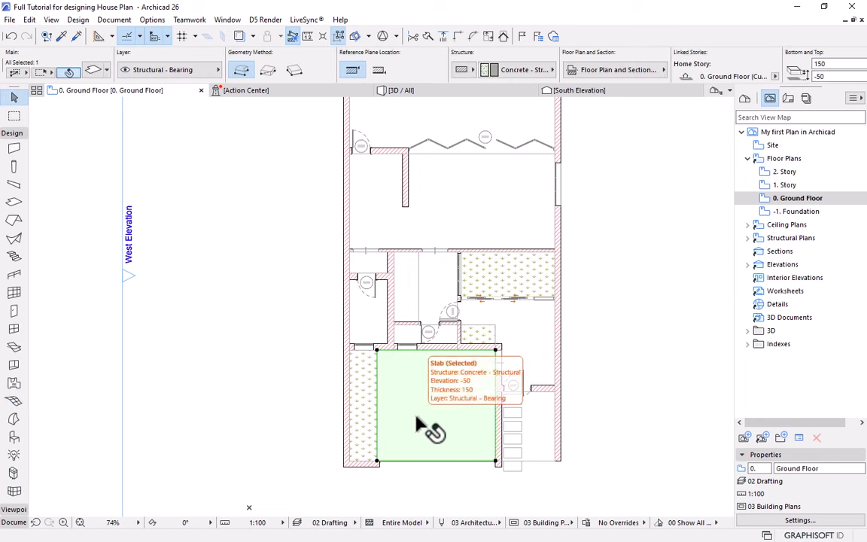
{"action": "scroll", "coordinate": [435, 452], "scroll_direction": "up", "scroll_amount": 4}
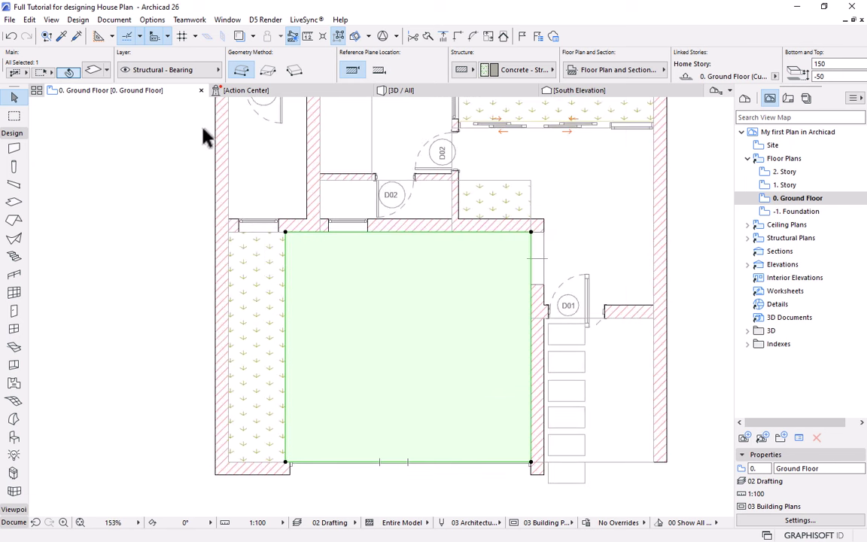
{"action": "left_click", "coordinate": [100, 73]}
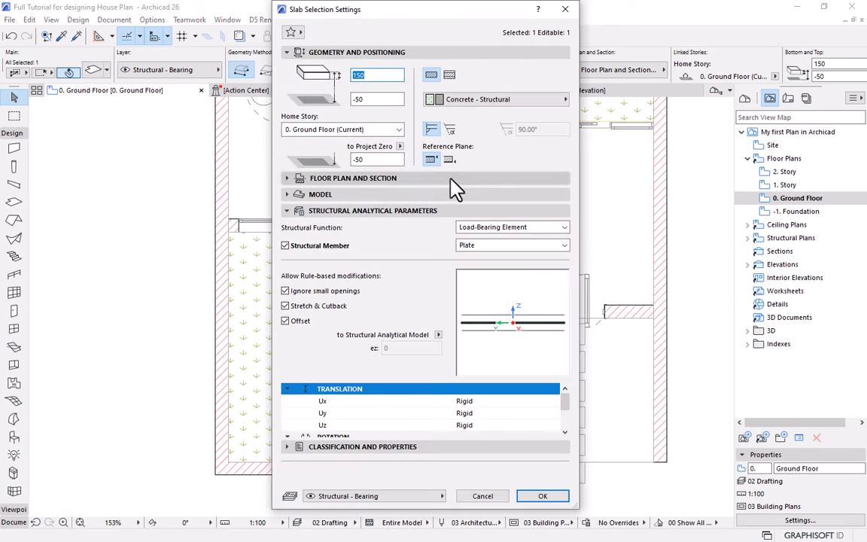
{"action": "left_click", "coordinate": [289, 194]}
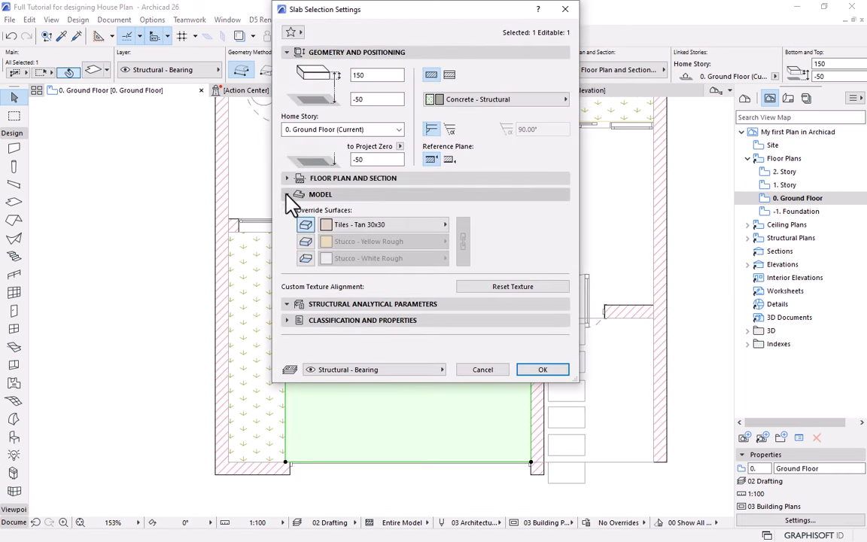
{"action": "left_click", "coordinate": [370, 226]}
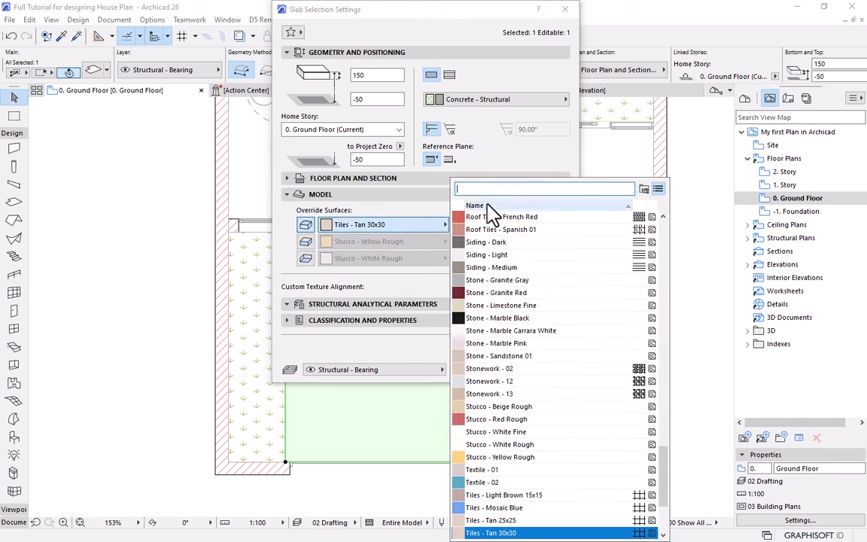
{"action": "type", "text": "pavi"}
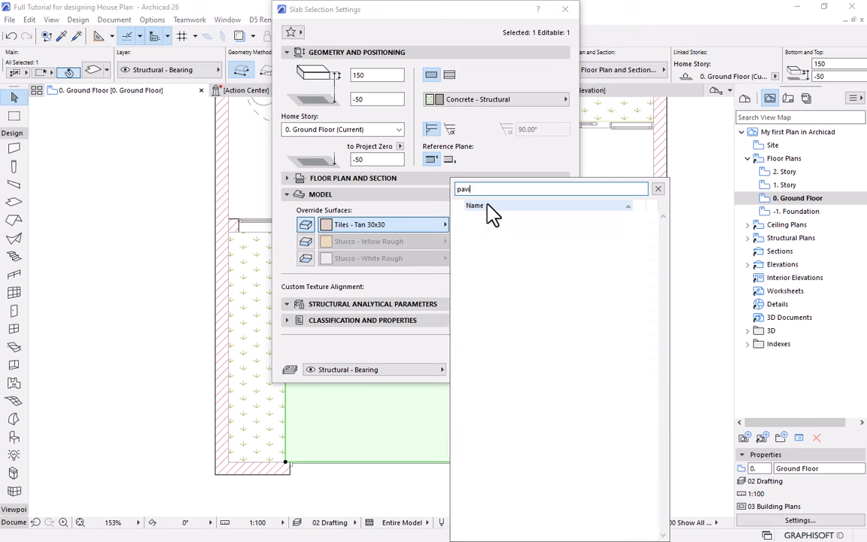
{"action": "key", "text": "BackSpace"}
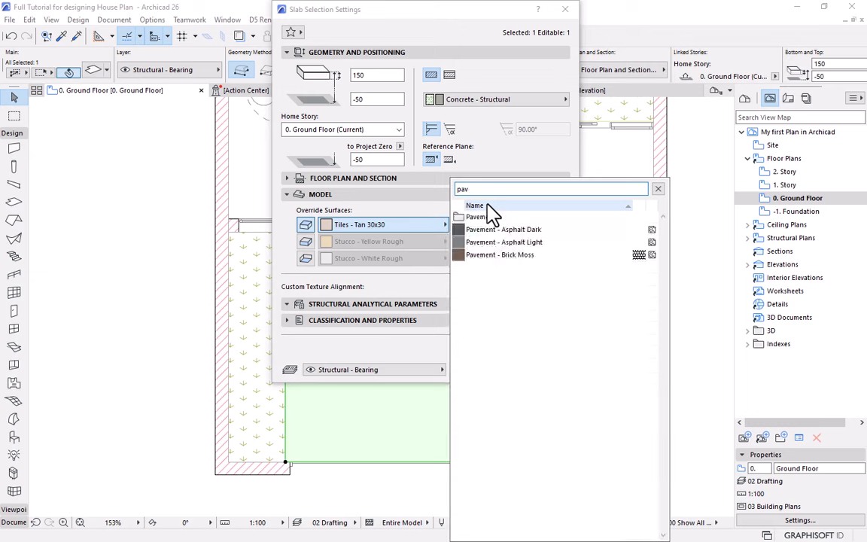
{"action": "left_click", "coordinate": [467, 256]}
{"action": "left_click", "coordinate": [532, 367]}
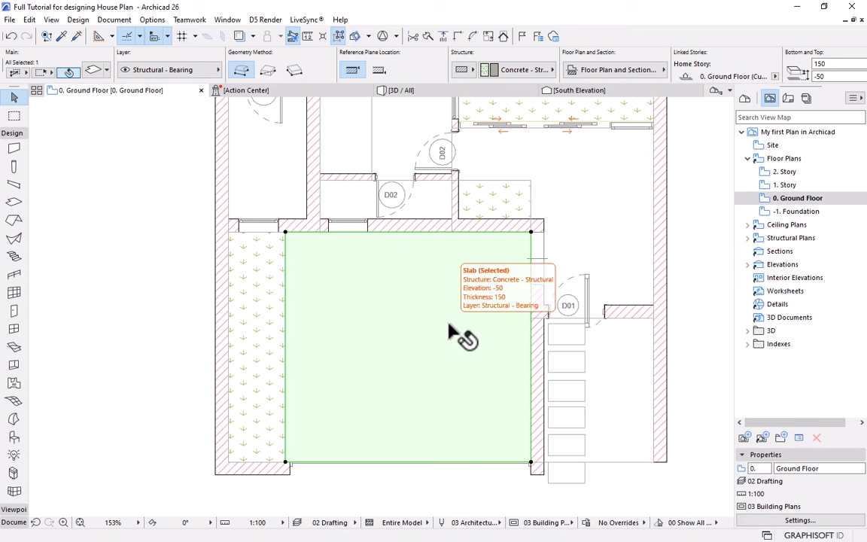
Turn on cover fills in the floor plan display of the southwest room's slab.
{"action": "scroll", "coordinate": [445, 338], "scroll_direction": "down", "scroll_amount": 3}
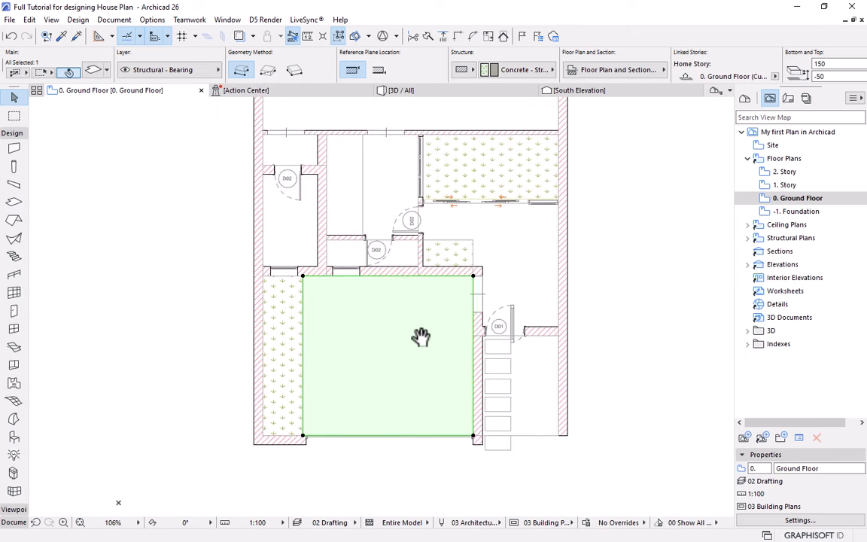
{"action": "scroll", "coordinate": [350, 425], "scroll_direction": "up", "scroll_amount": 3}
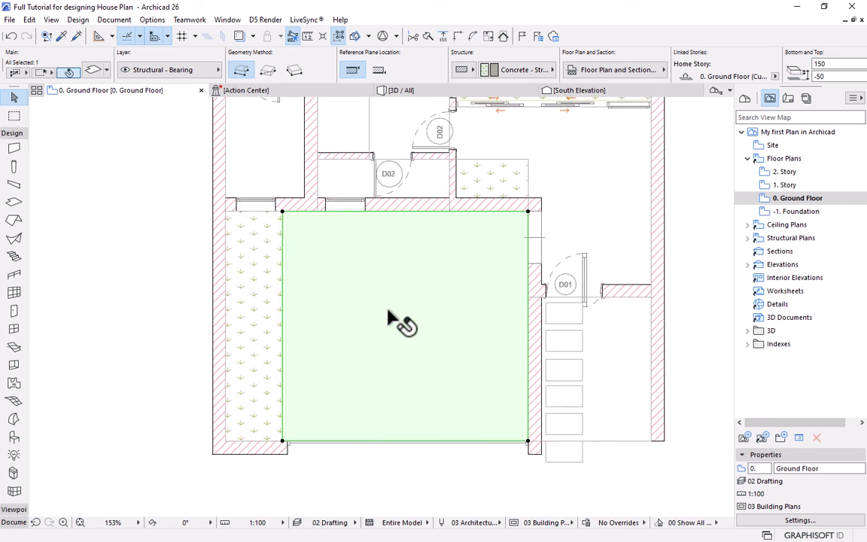
{"action": "mouse_move", "coordinate": [388, 280]}
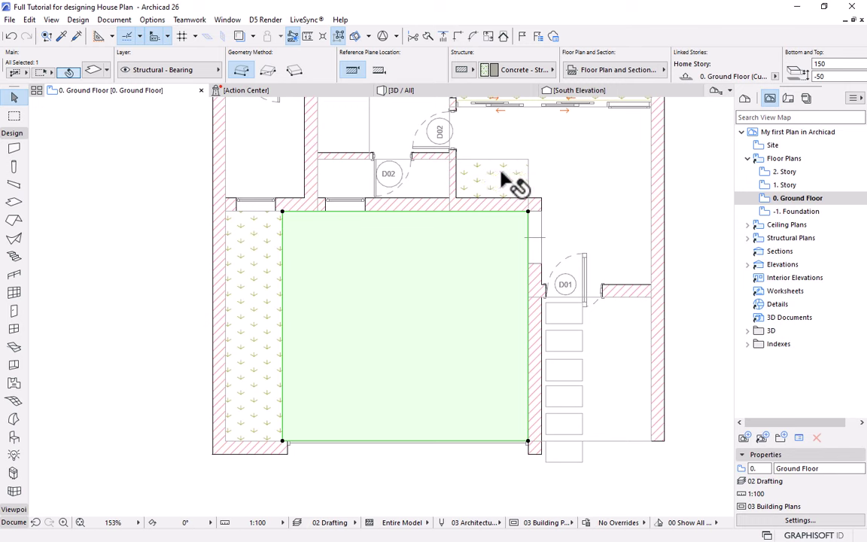
{"action": "scroll", "coordinate": [342, 414], "scroll_direction": "down", "scroll_amount": 4}
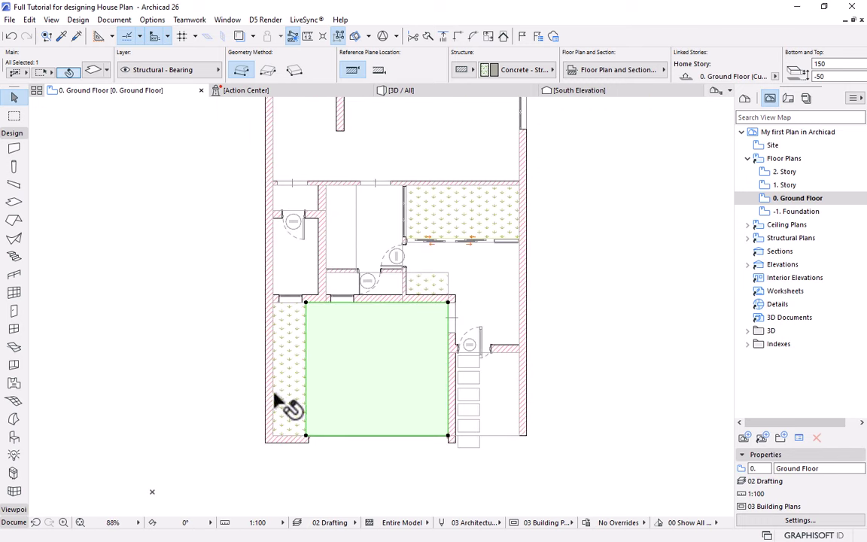
{"action": "scroll", "coordinate": [329, 452], "scroll_direction": "up", "scroll_amount": 2}
{"action": "scroll", "coordinate": [350, 418], "scroll_direction": "up", "scroll_amount": 1}
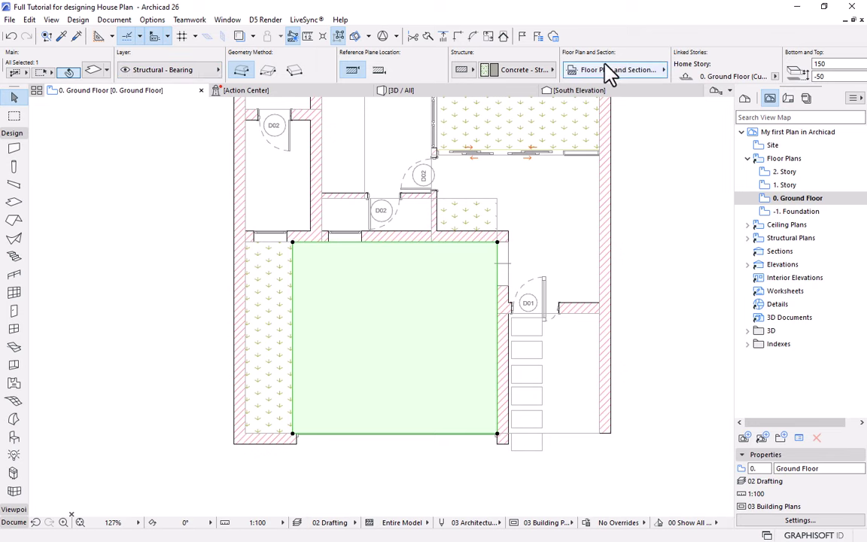
{"action": "left_click", "coordinate": [658, 73]}
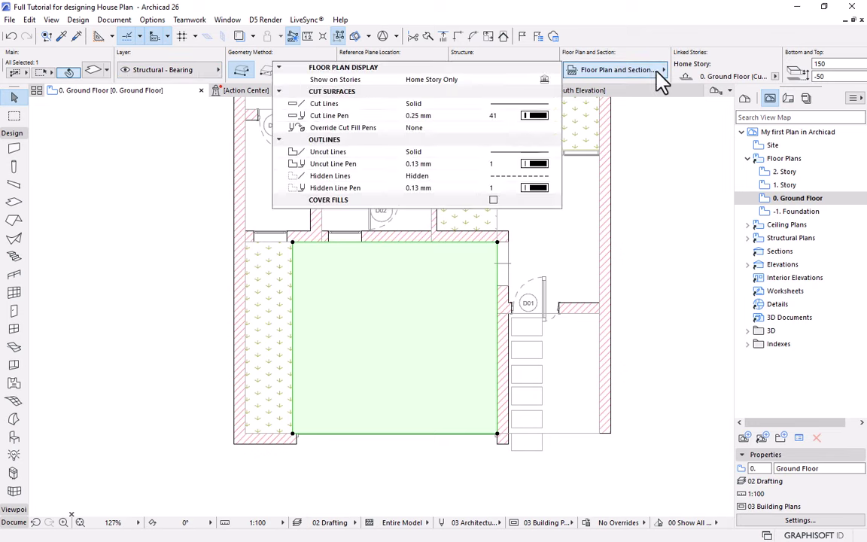
{"action": "left_click", "coordinate": [493, 200]}
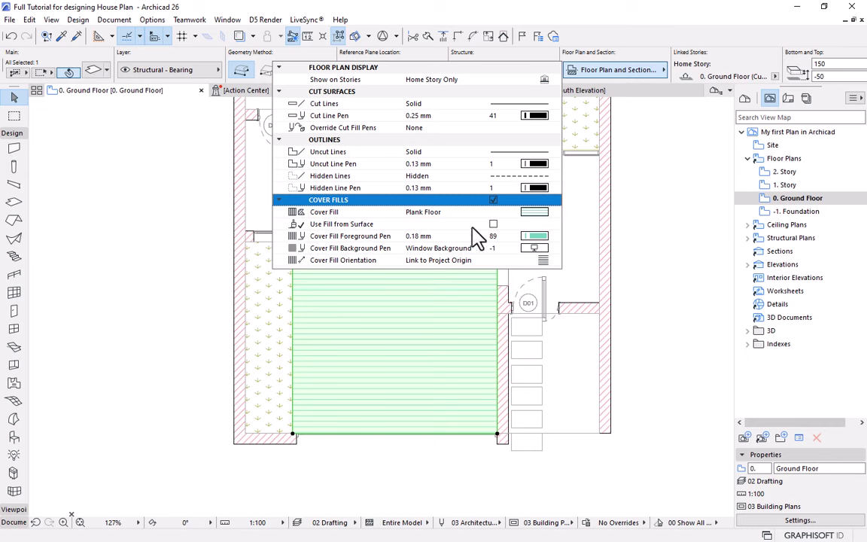
Check the slab's top surface override, and look up the Pavement - Brick Moss surface in the project's surface attributes.
{"action": "left_click", "coordinate": [98, 76]}
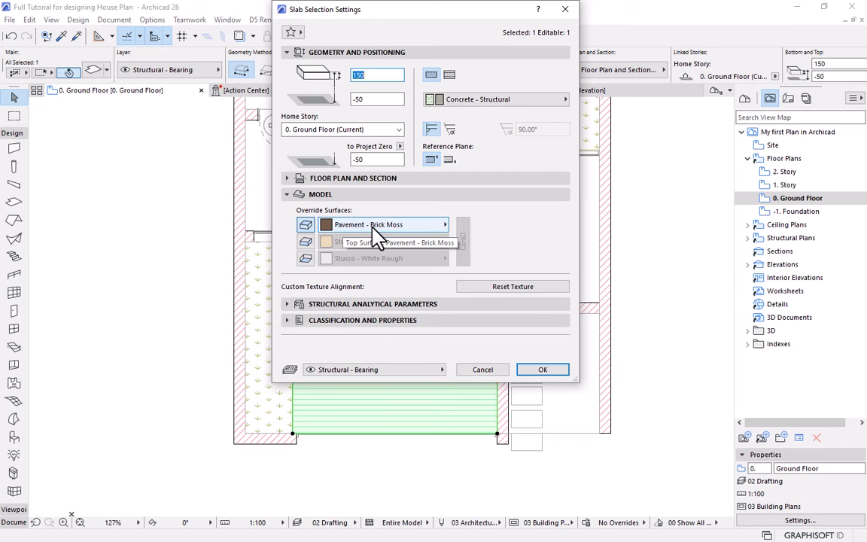
{"action": "left_click", "coordinate": [483, 370]}
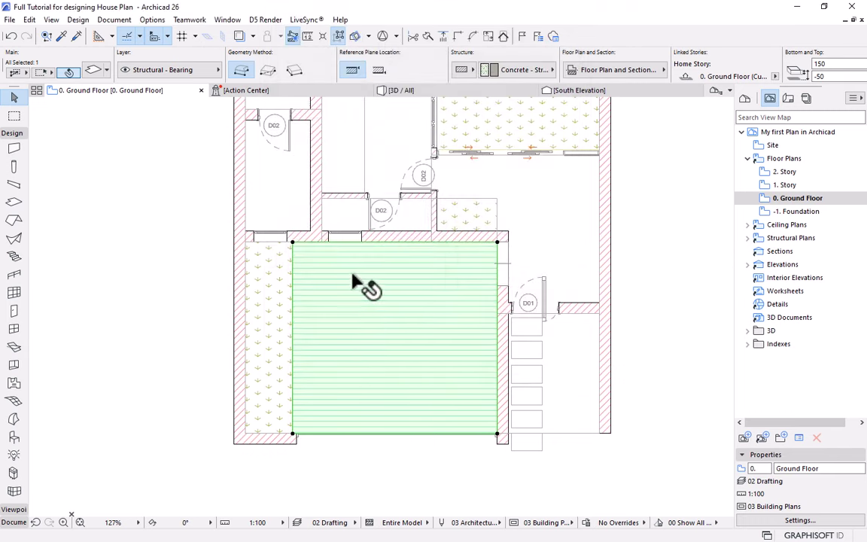
{"action": "left_click", "coordinate": [152, 19]}
{"action": "mouse_move", "coordinate": [162, 37]}
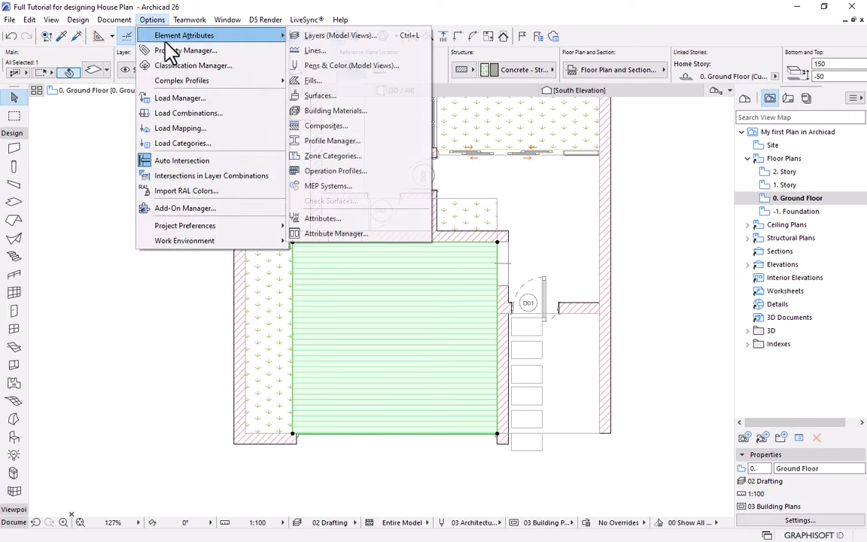
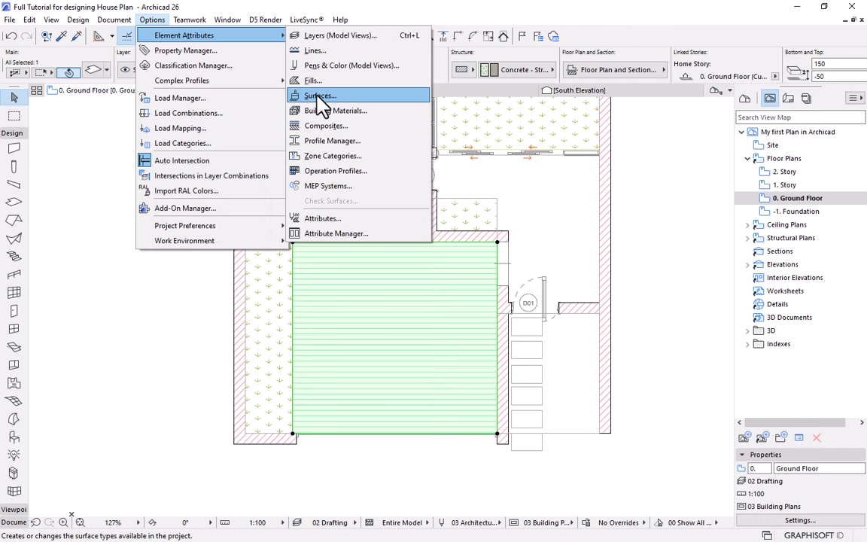
{"action": "left_click", "coordinate": [446, 214]}
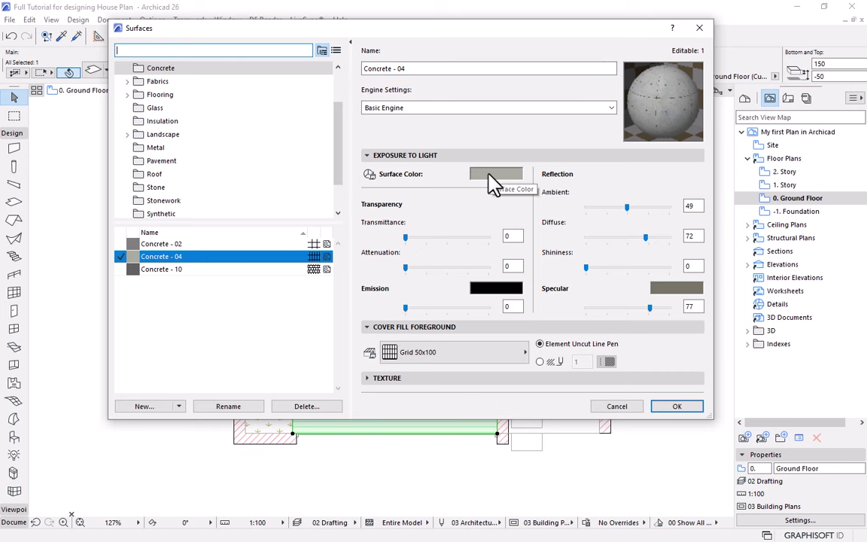
{"action": "left_click_drag", "start_coordinate": [506, 32], "coordinate": [497, 359]}
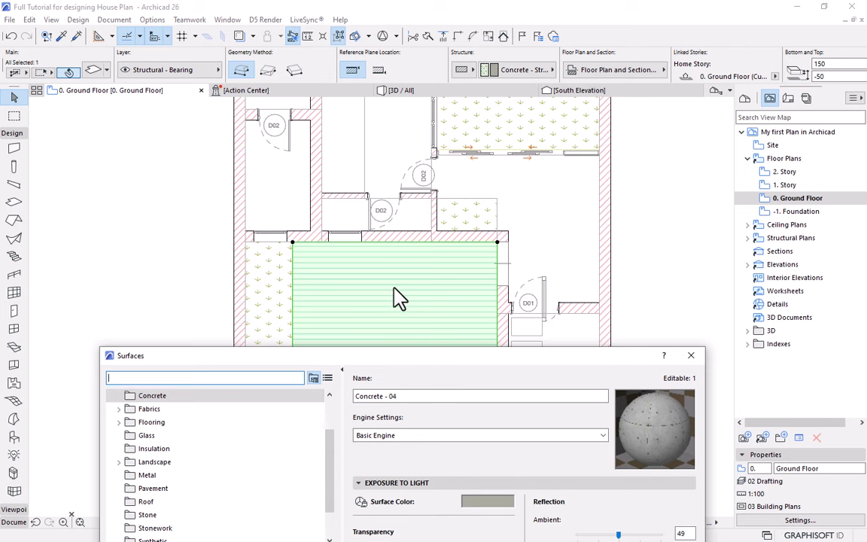
{"action": "left_click_drag", "start_coordinate": [450, 360], "coordinate": [499, 395]}
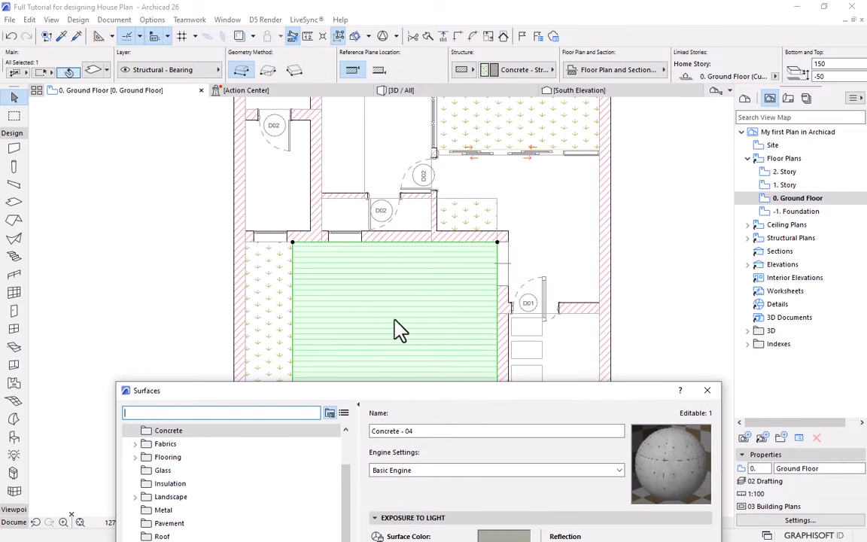
{"action": "left_click_drag", "start_coordinate": [450, 400], "coordinate": [461, 85]}
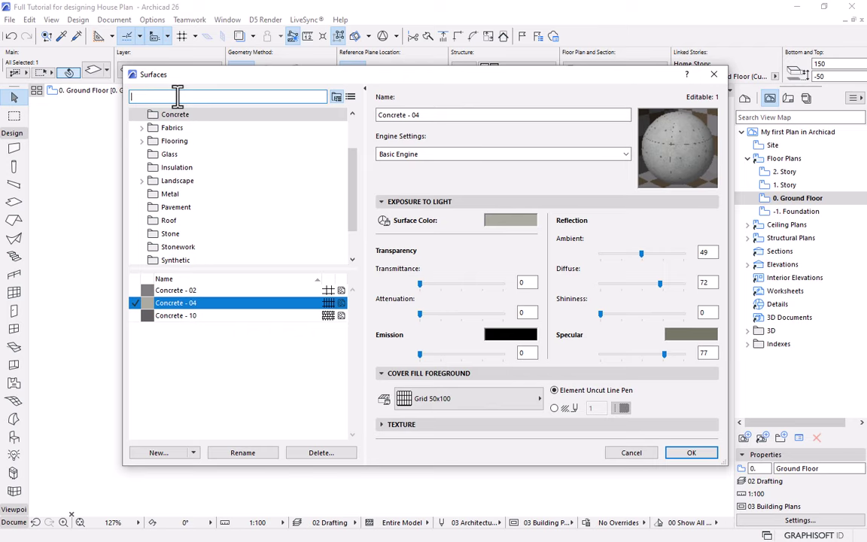
{"action": "type", "text": "pavi"}
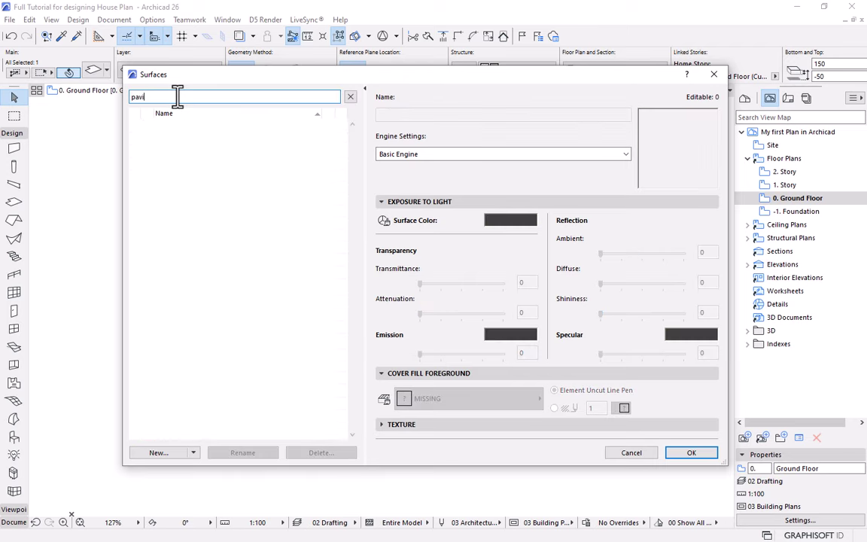
{"action": "key", "text": "BackSpace"}
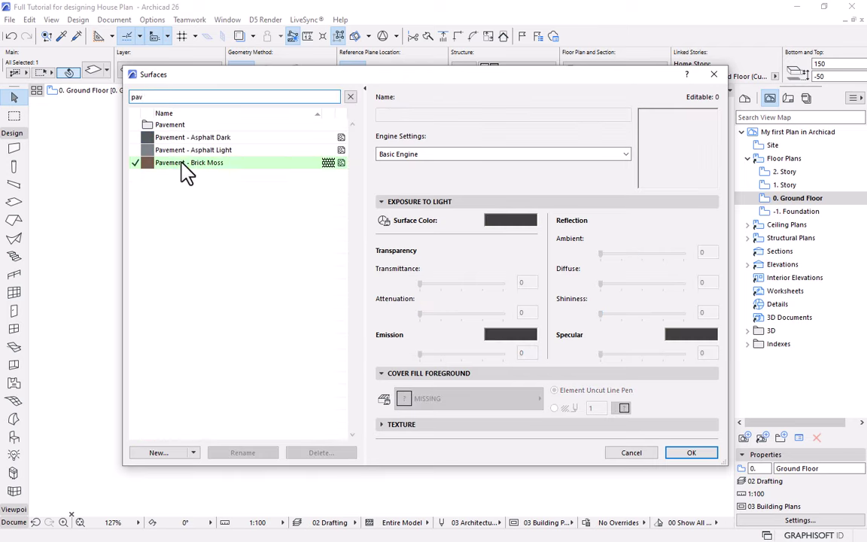
{"action": "left_click", "coordinate": [182, 163]}
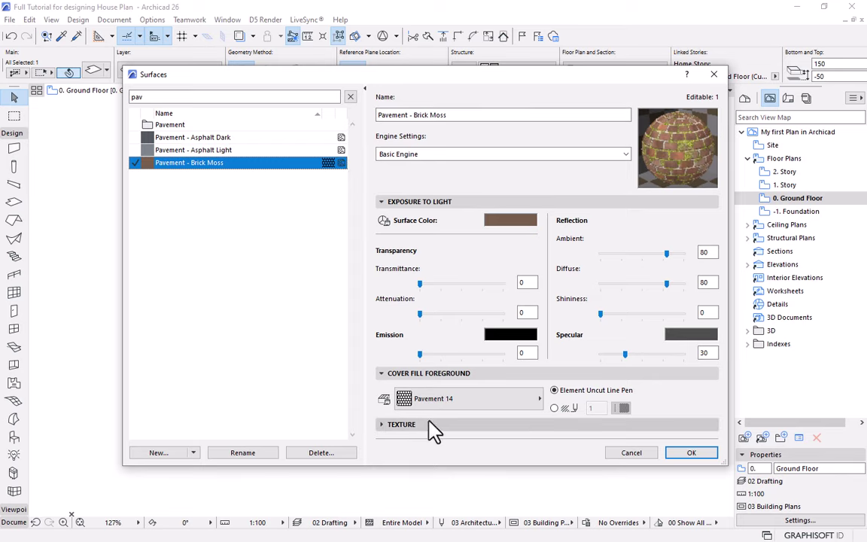
Examine the cover fill foreground and texture settings of the Pavement - Brick Moss surface, and close the surface attributes.
{"action": "left_click", "coordinate": [384, 203]}
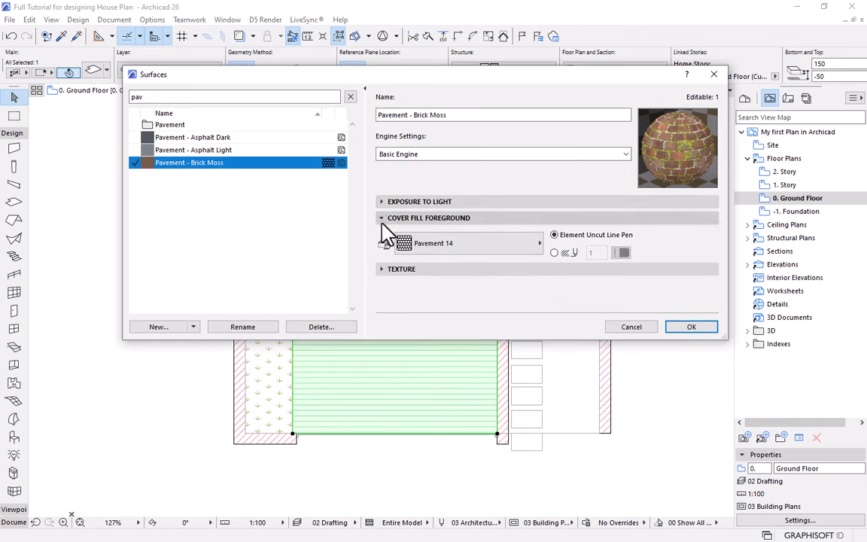
{"action": "left_click", "coordinate": [382, 220]}
{"action": "left_click", "coordinate": [381, 220]}
{"action": "left_click", "coordinate": [454, 246]}
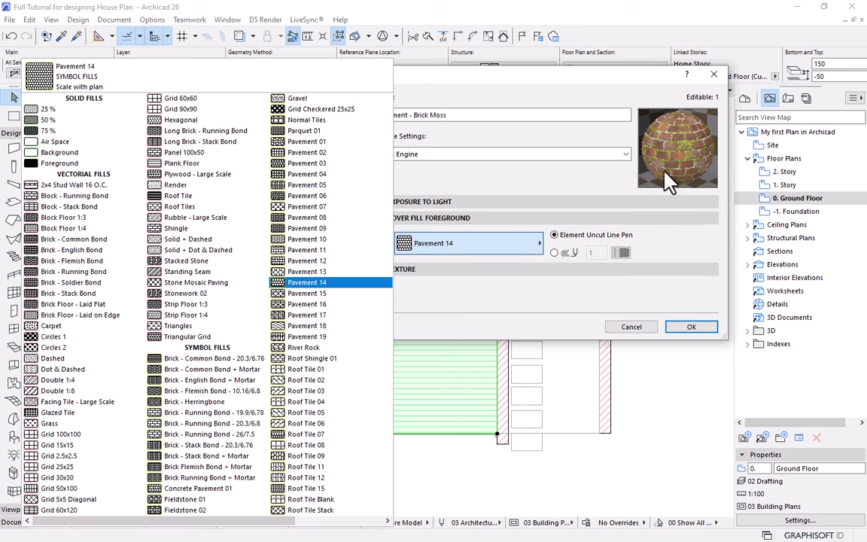
{"action": "left_click", "coordinate": [471, 175]}
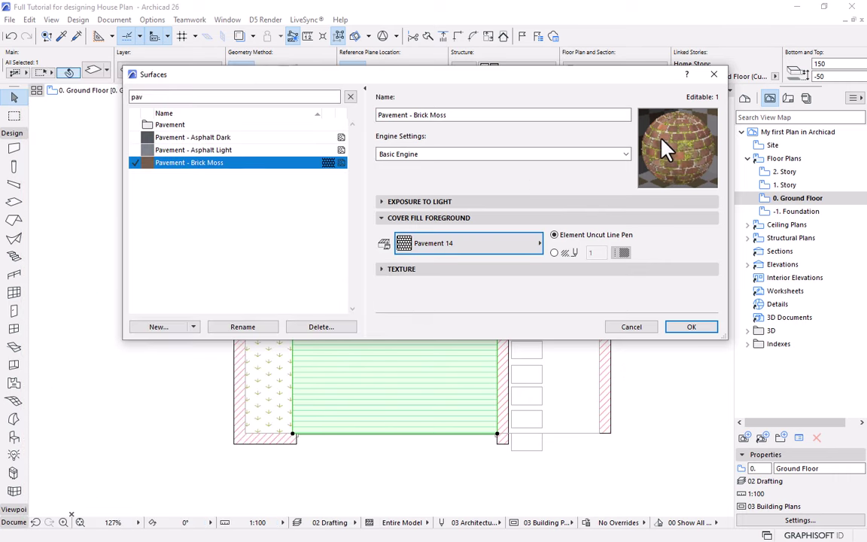
{"action": "left_click", "coordinate": [382, 269]}
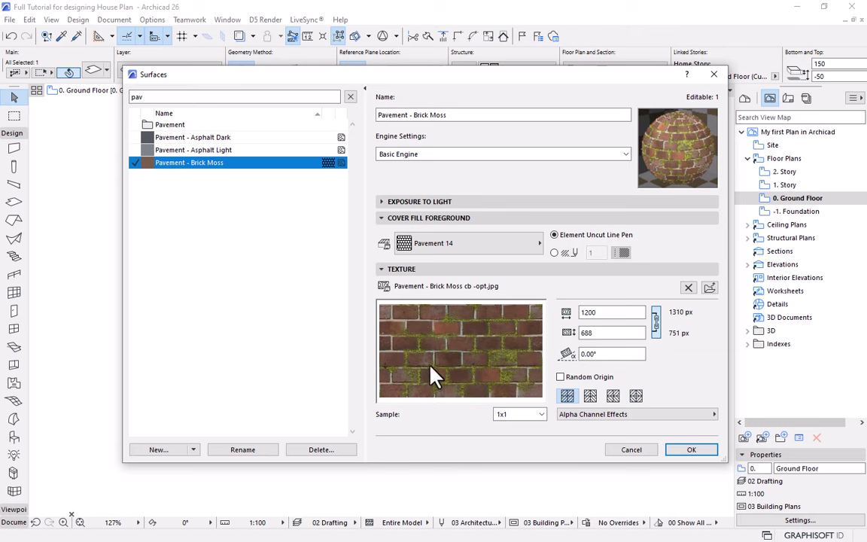
{"action": "left_click", "coordinate": [691, 450]}
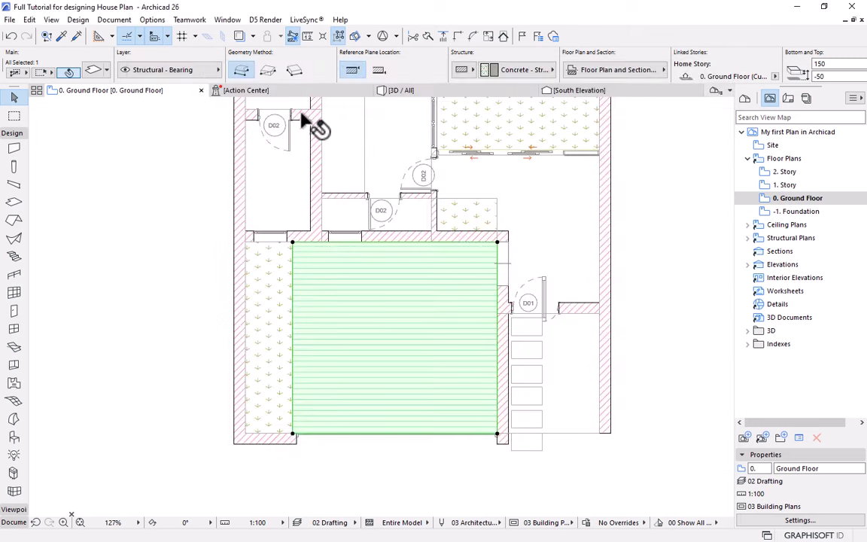
Make the southwest room slab's cover fill use the fill from its surface.
{"action": "left_click", "coordinate": [651, 71]}
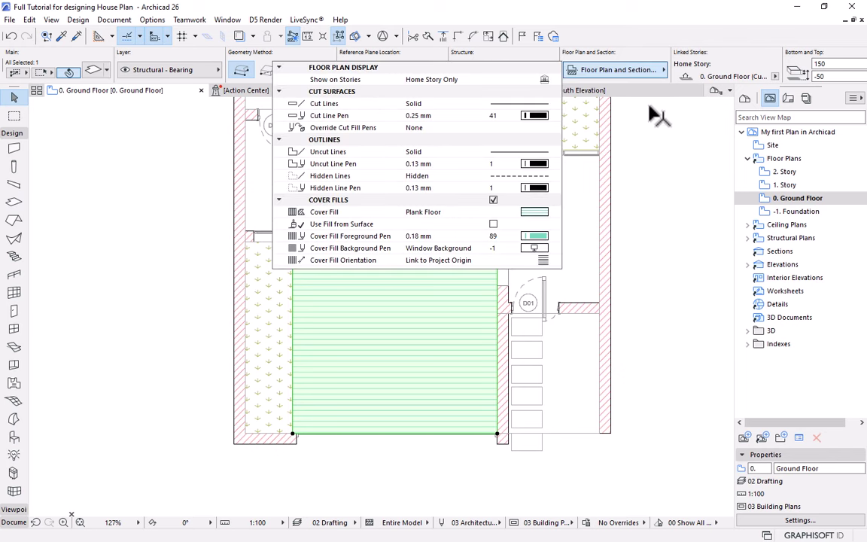
{"action": "left_click", "coordinate": [493, 225]}
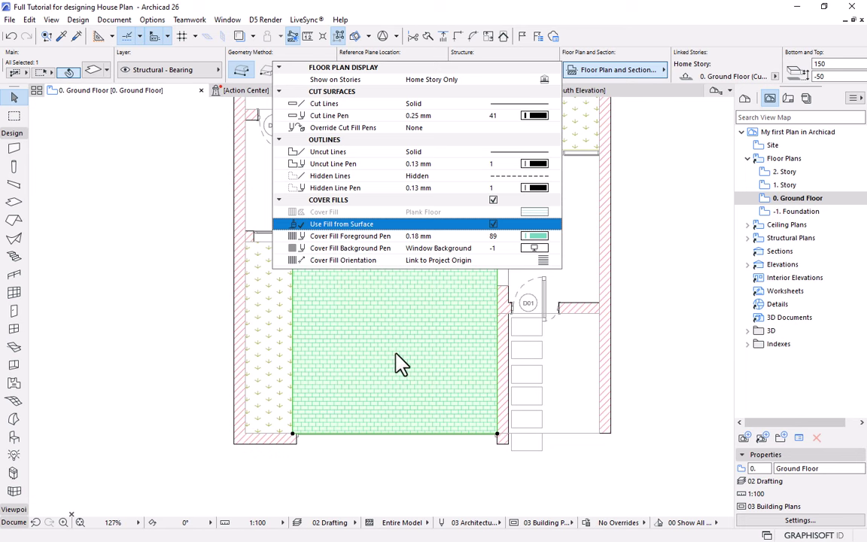
{"action": "scroll", "coordinate": [397, 361], "scroll_direction": "up", "scroll_amount": 1}
{"action": "scroll", "coordinate": [397, 361], "scroll_direction": "up", "scroll_amount": 8}
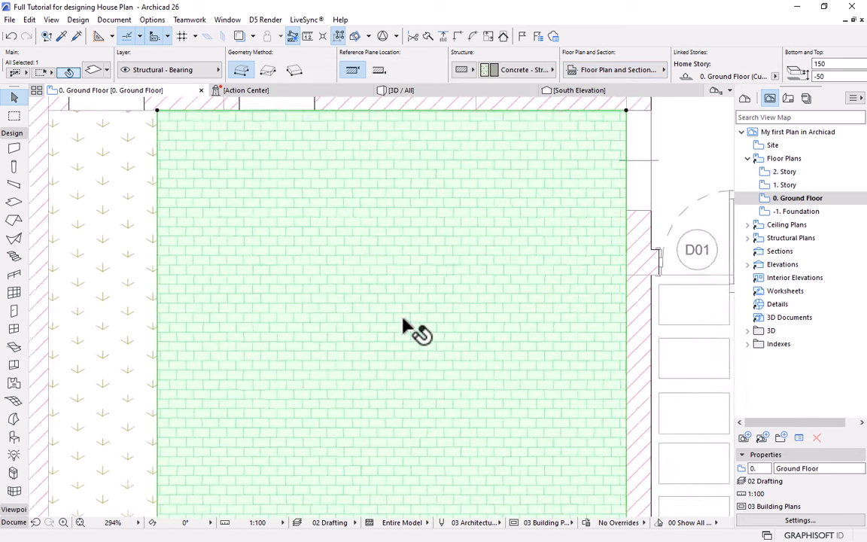
Set the cover fill foreground pen of the southwest room's slab to the grey 0.13 mm pen 101, and clear the selection.
{"action": "left_click", "coordinate": [654, 73]}
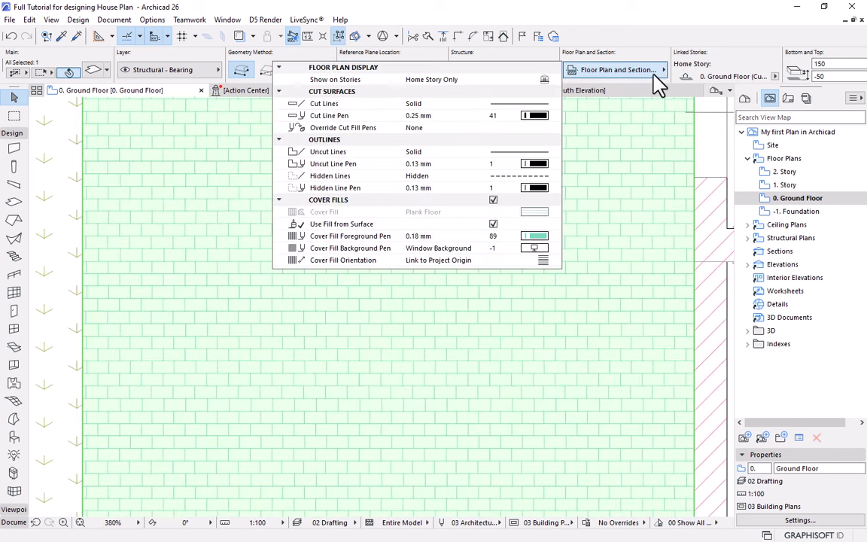
{"action": "left_click", "coordinate": [536, 237]}
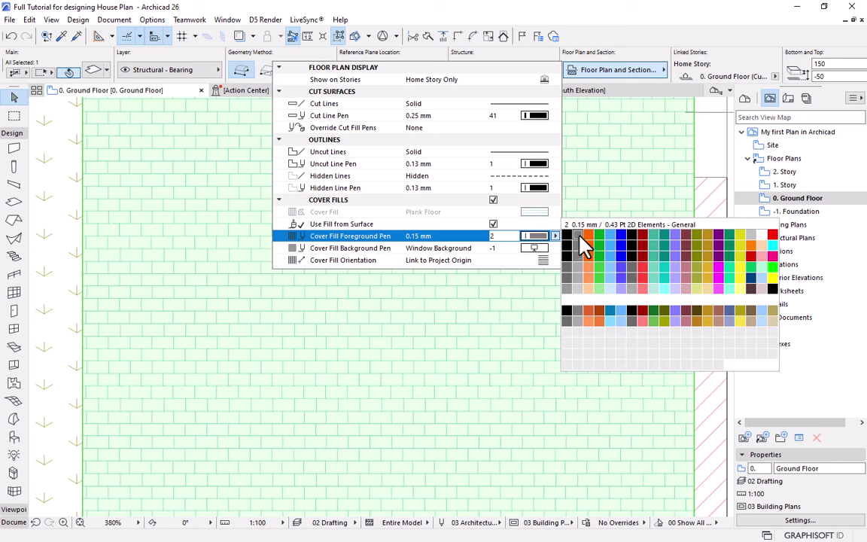
{"action": "left_click", "coordinate": [570, 289]}
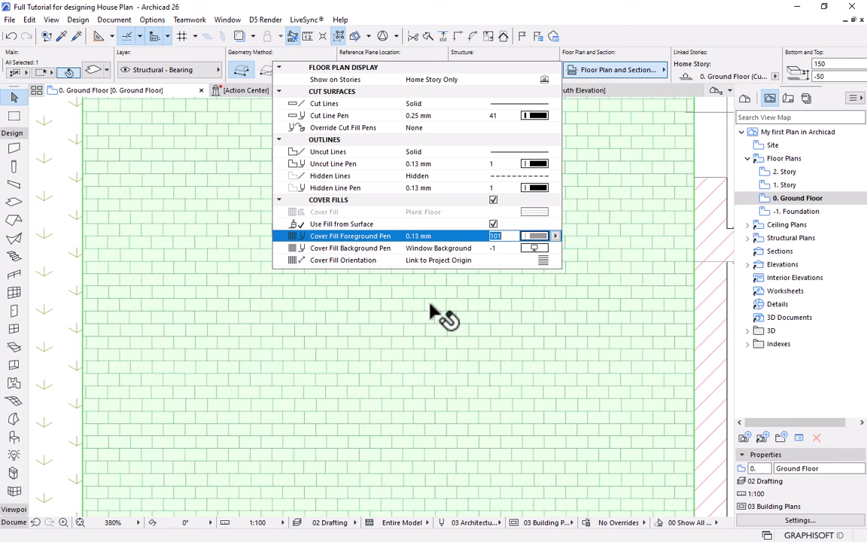
{"action": "key", "text": "Escape"}
{"action": "scroll", "coordinate": [401, 301], "scroll_direction": "down", "scroll_amount": 7}
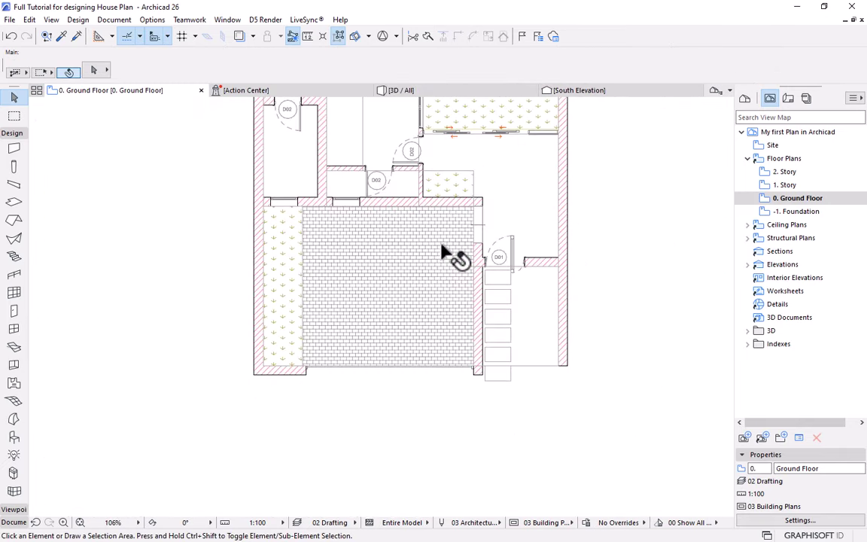
{"action": "middle_click_drag", "start_coordinate": [443, 226], "coordinate": [451, 322]}
{"action": "scroll", "coordinate": [502, 251], "scroll_direction": "down", "scroll_amount": 2}
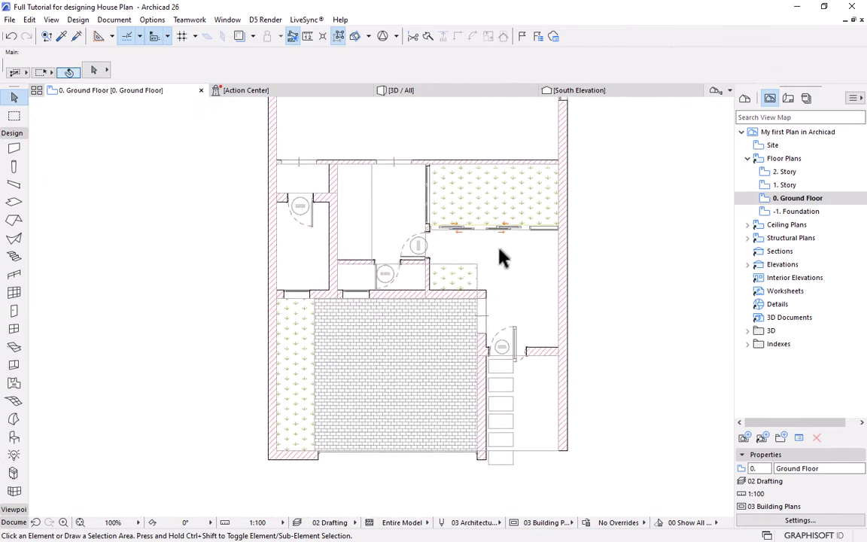
Override the top surface of the southwest room's slab with Concrete - 02.
{"action": "scroll", "coordinate": [465, 358], "scroll_direction": "up", "scroll_amount": 5}
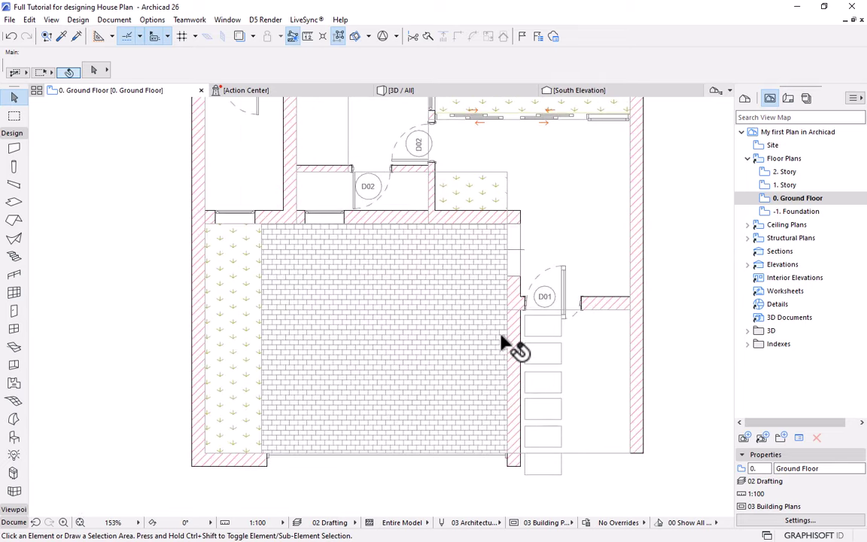
{"action": "scroll", "coordinate": [497, 345], "scroll_direction": "down", "scroll_amount": 2}
{"action": "scroll", "coordinate": [482, 345], "scroll_direction": "down", "scroll_amount": 1}
{"action": "left_click", "coordinate": [410, 316]}
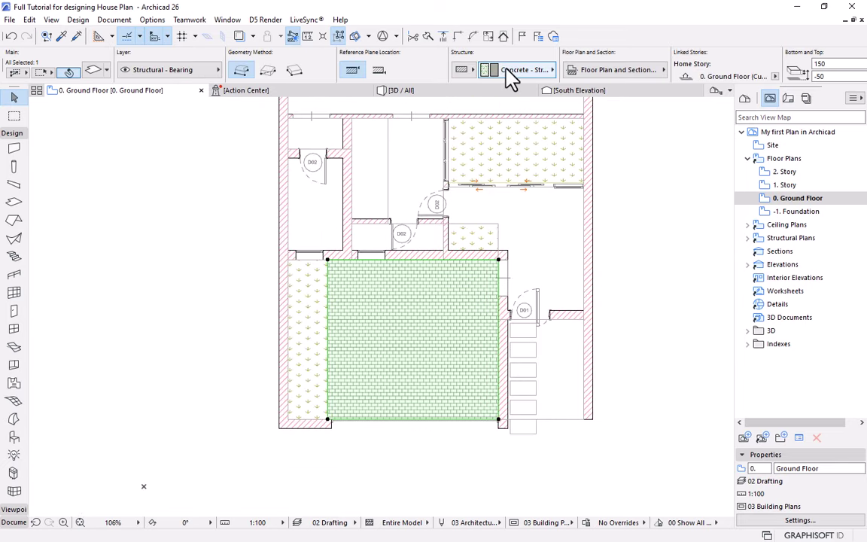
{"action": "left_click", "coordinate": [85, 76]}
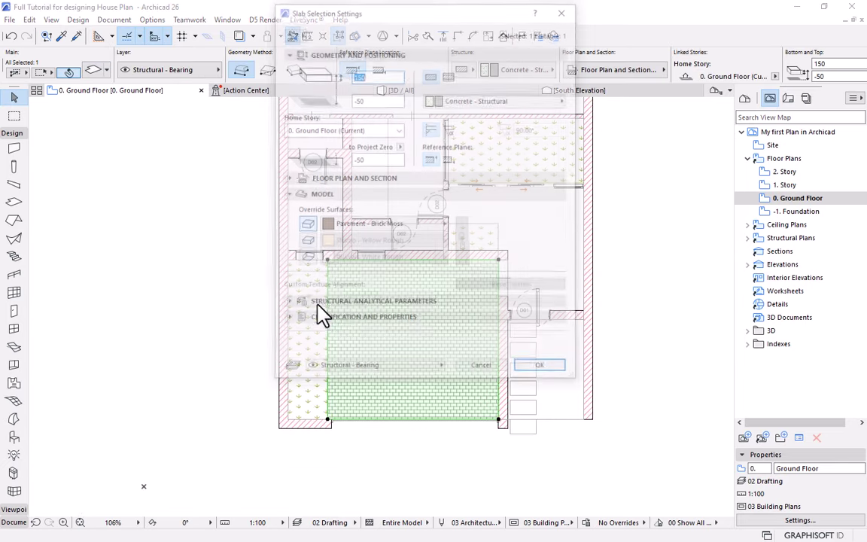
{"action": "left_click_drag", "start_coordinate": [383, 14], "coordinate": [596, 13]}
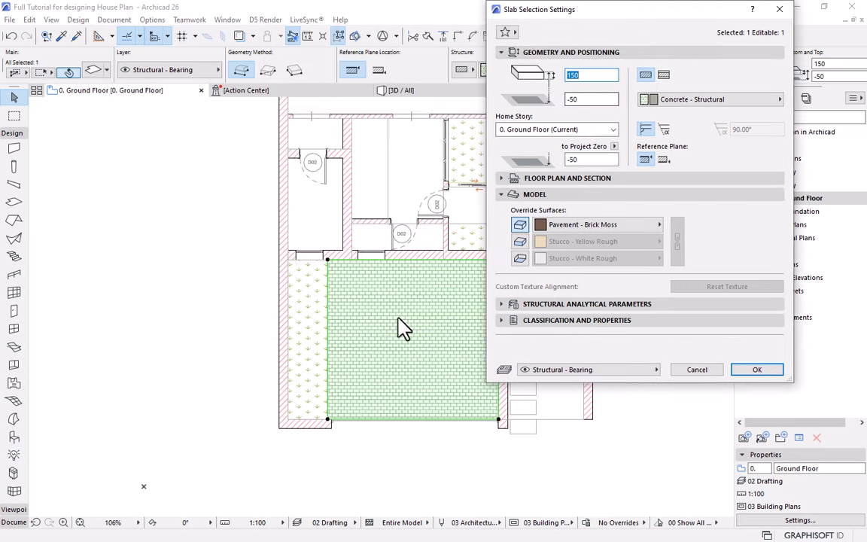
{"action": "left_click", "coordinate": [616, 226]}
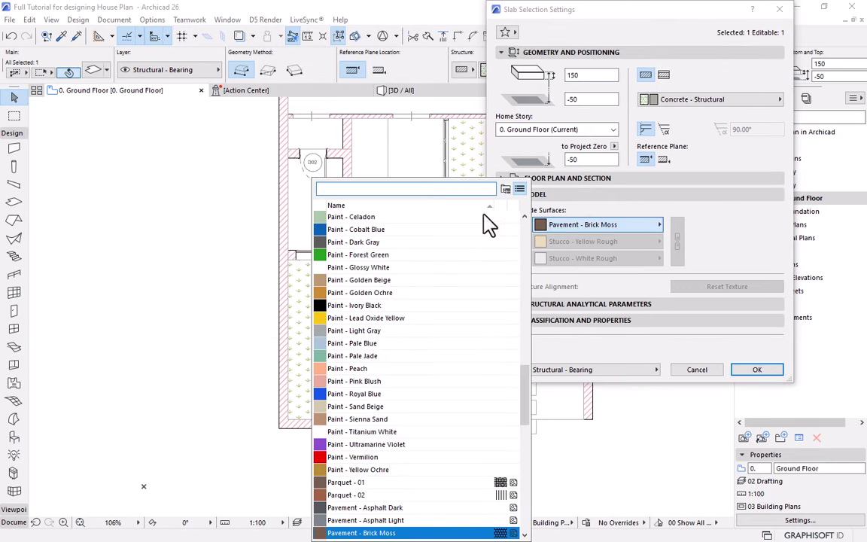
{"action": "type", "text": "co"}
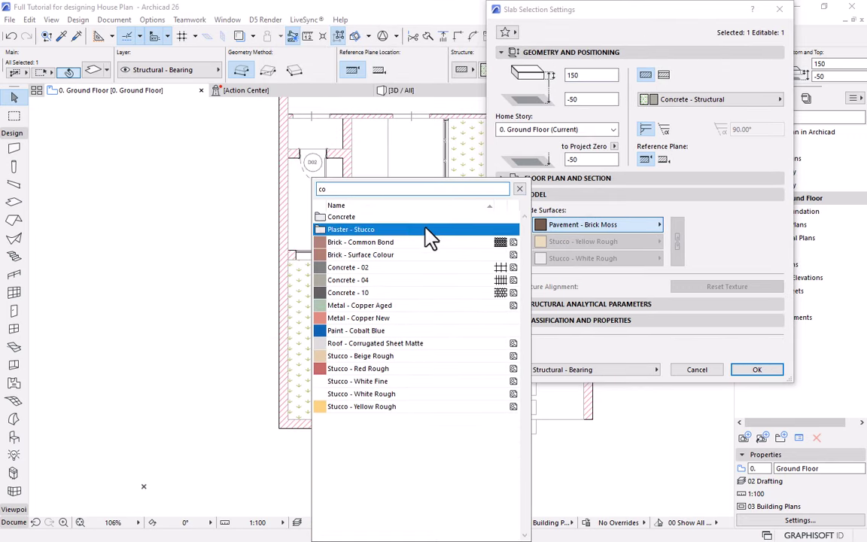
{"action": "type", "text": "n"}
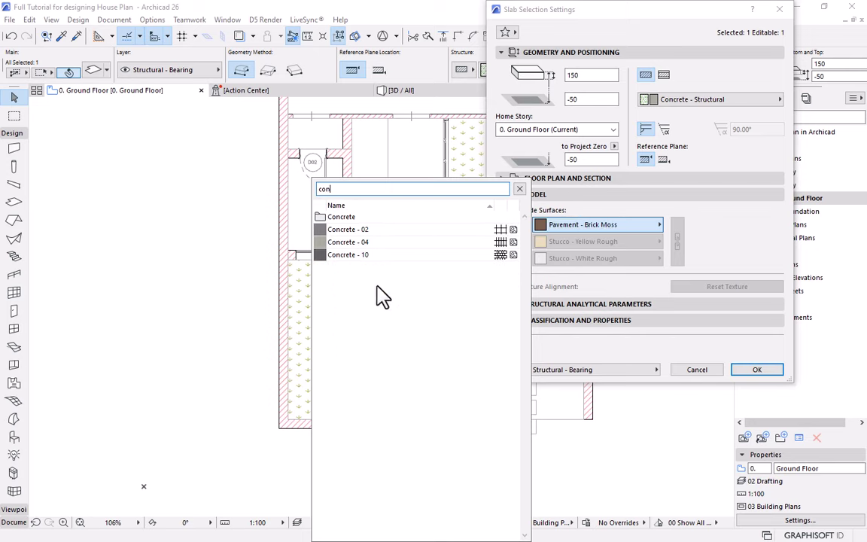
{"action": "left_click", "coordinate": [348, 229]}
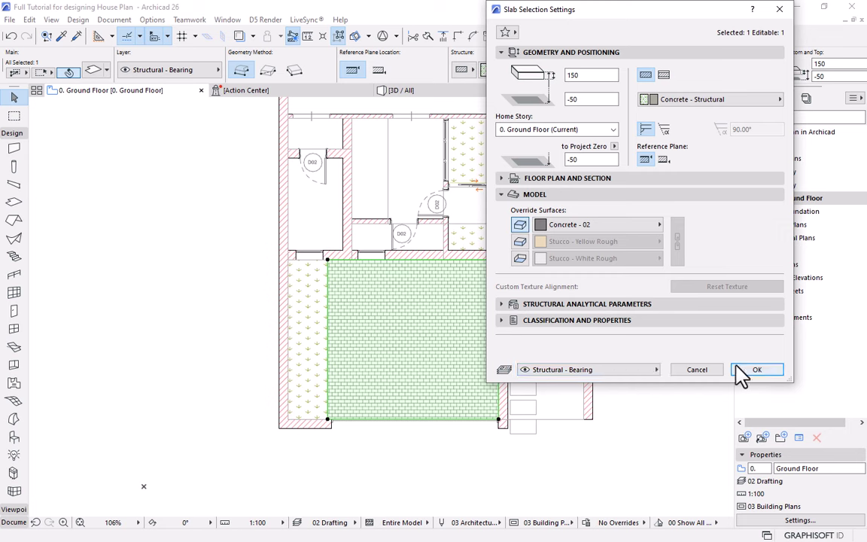
Check the fill patterns of the concrete surfaces, keep Concrete - 02, and apply the slab settings.
{"action": "left_click", "coordinate": [616, 226]}
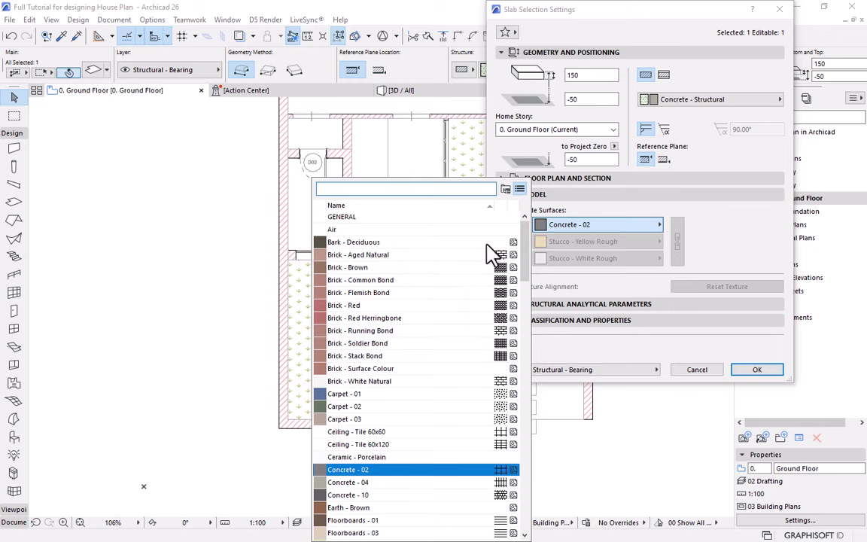
{"action": "type", "text": "con"}
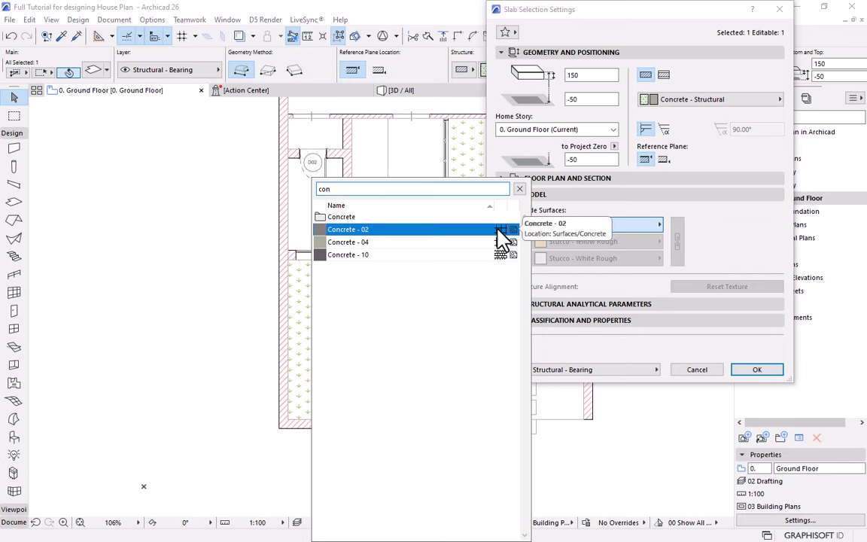
{"action": "left_click", "coordinate": [747, 374]}
{"action": "left_click", "coordinate": [746, 372]}
{"action": "left_click", "coordinate": [661, 368]}
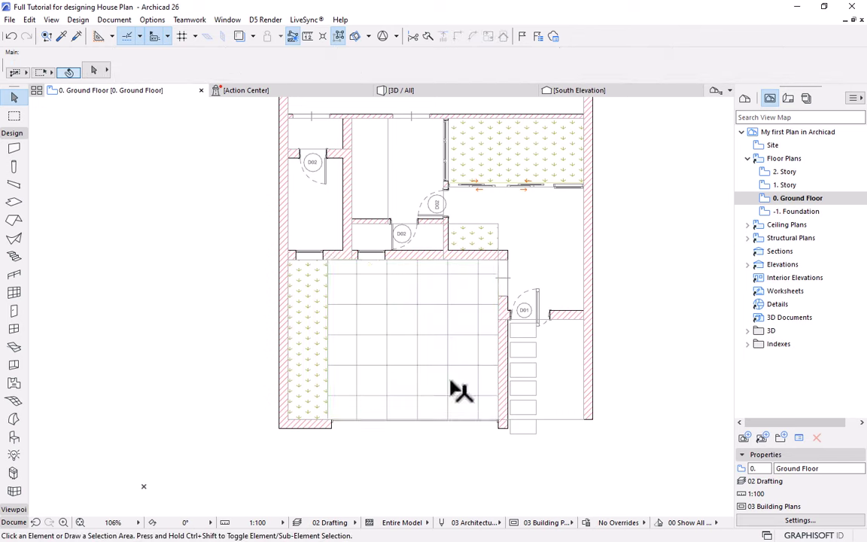
Examine the ground floor plan around the southwest room and the adjoining rooms to the north.
{"action": "scroll", "coordinate": [455, 405], "scroll_direction": "down", "scroll_amount": 1}
{"action": "scroll", "coordinate": [456, 405], "scroll_direction": "down", "scroll_amount": 2}
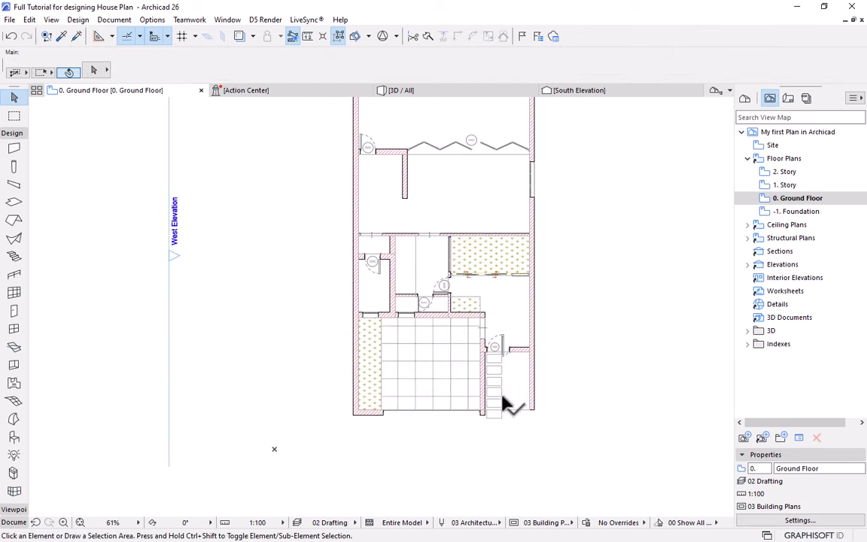
{"action": "scroll", "coordinate": [503, 398], "scroll_direction": "up", "scroll_amount": 3}
{"action": "scroll", "coordinate": [450, 315], "scroll_direction": "down", "scroll_amount": 3}
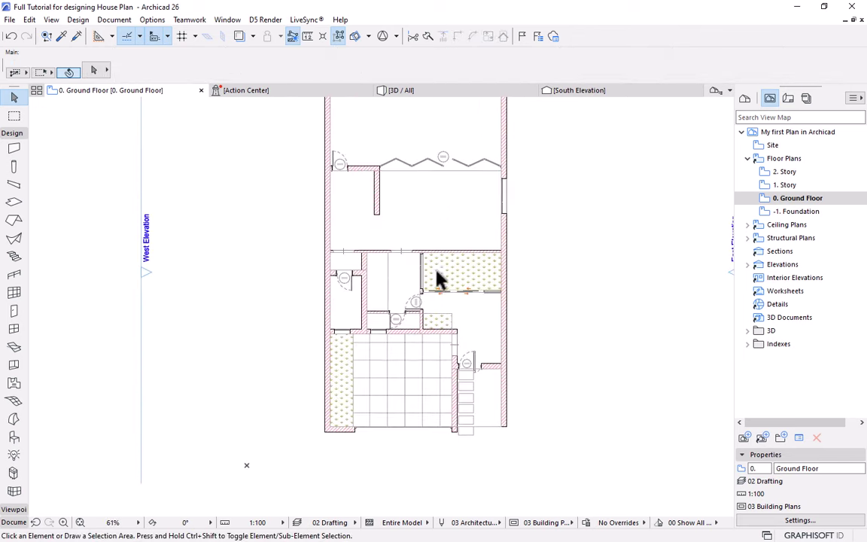
{"action": "middle_click_drag", "start_coordinate": [442, 265], "coordinate": [444, 299]}
{"action": "scroll", "coordinate": [444, 310], "scroll_direction": "up", "scroll_amount": 2}
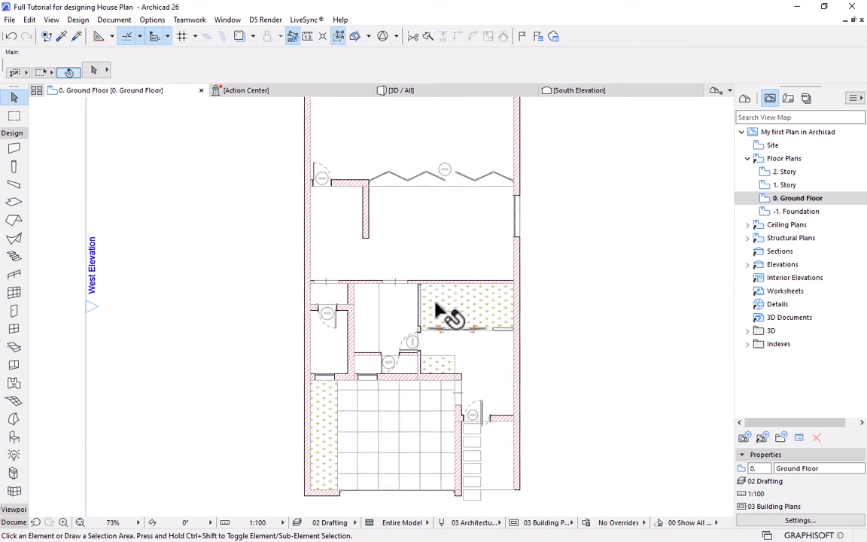
{"action": "middle_click_drag", "start_coordinate": [429, 333], "coordinate": [441, 312]}
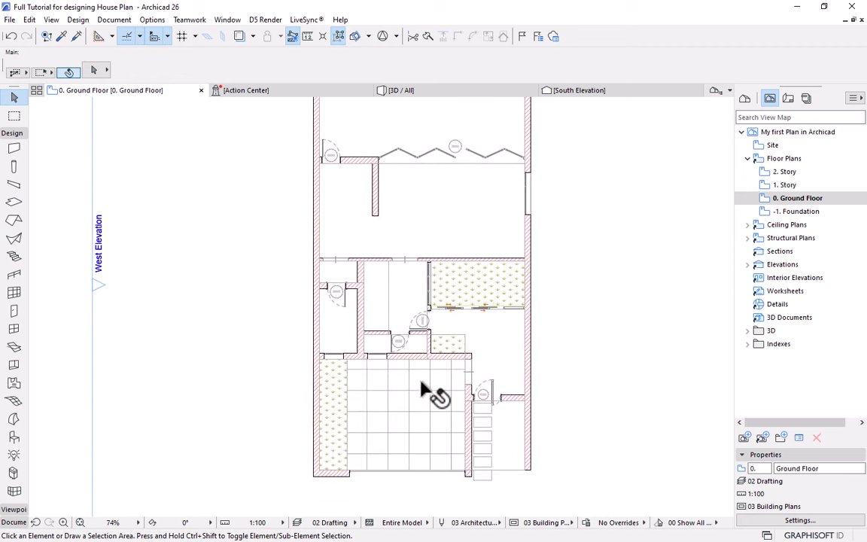
{"action": "middle_click_drag", "start_coordinate": [462, 258], "coordinate": [461, 295]}
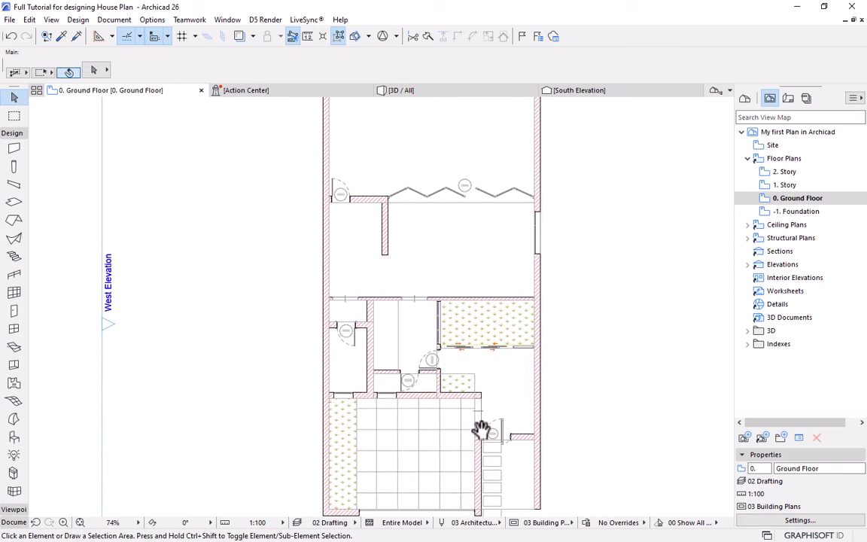
Pick up the southwest room slab's settings as slab defaults, and change their top surface override to Tiles - Tan 30x30.
{"action": "scroll", "coordinate": [462, 348], "scroll_direction": "up", "scroll_amount": 1}
{"action": "scroll", "coordinate": [467, 350], "scroll_direction": "up", "scroll_amount": 3}
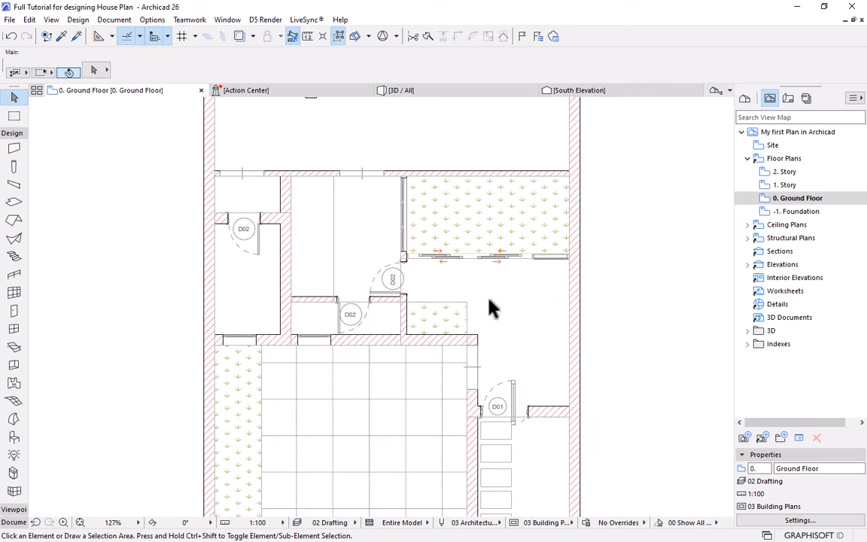
{"action": "left_click", "coordinate": [407, 392], "text": "alt"}
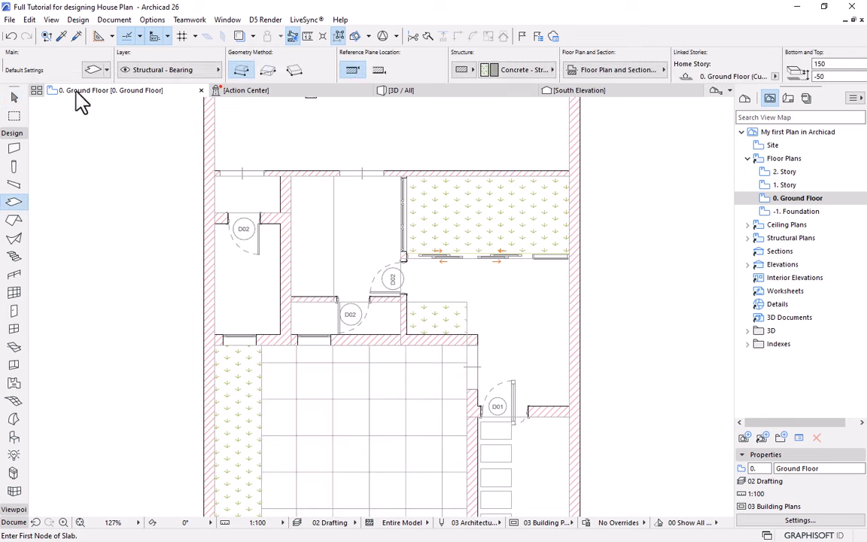
{"action": "left_click", "coordinate": [93, 70]}
{"action": "left_click_drag", "start_coordinate": [620, 23], "coordinate": [588, 18]}
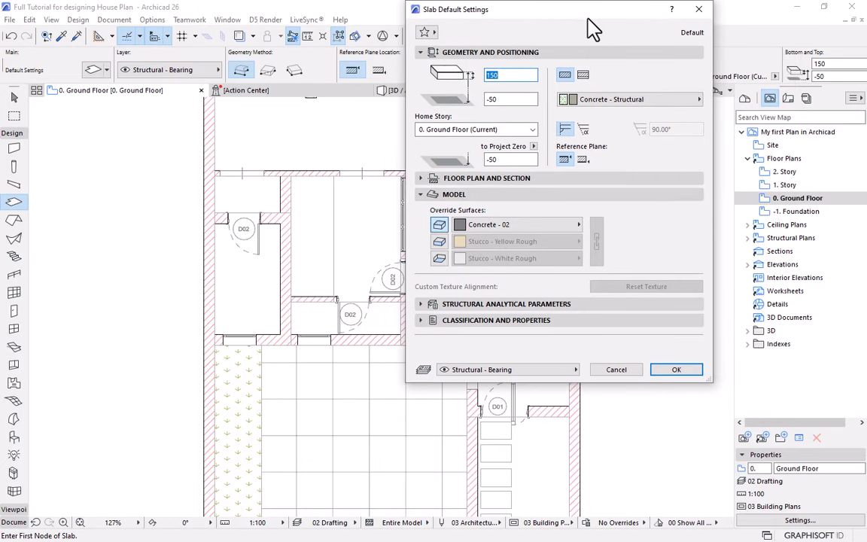
{"action": "left_click", "coordinate": [529, 226]}
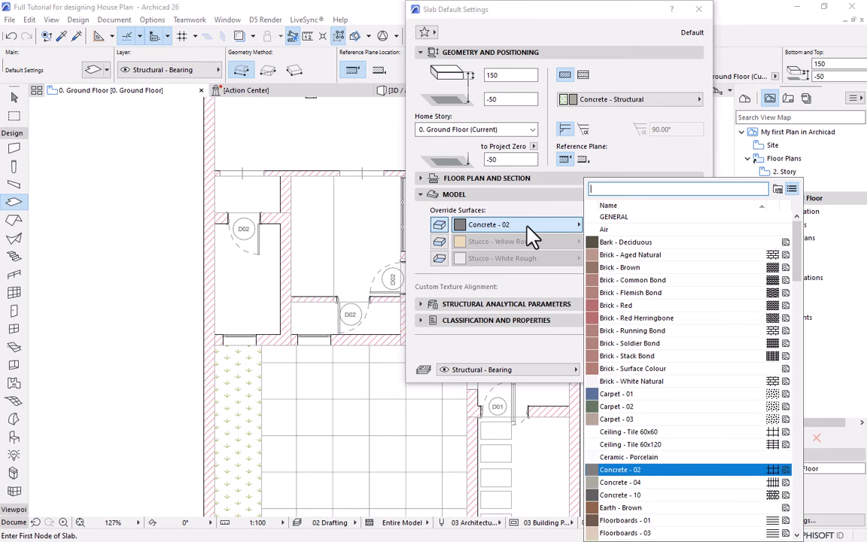
{"action": "type", "text": "tile"}
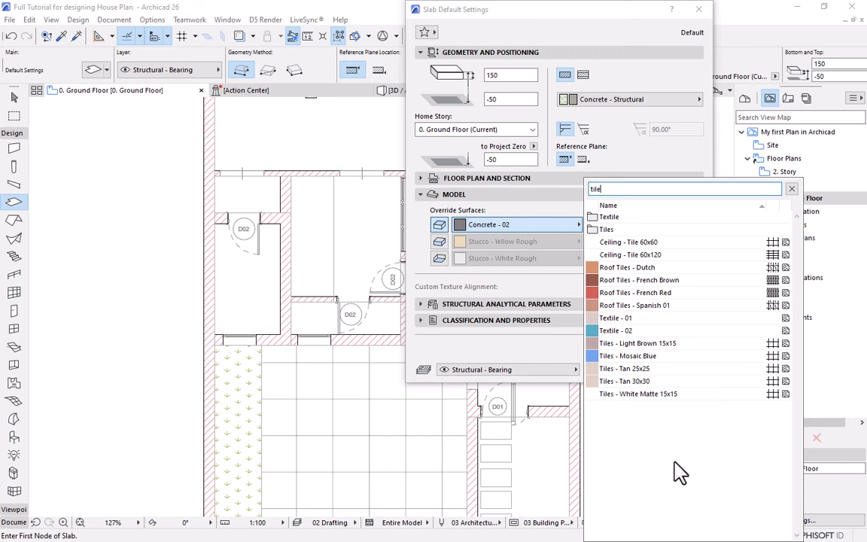
{"action": "left_click", "coordinate": [627, 384]}
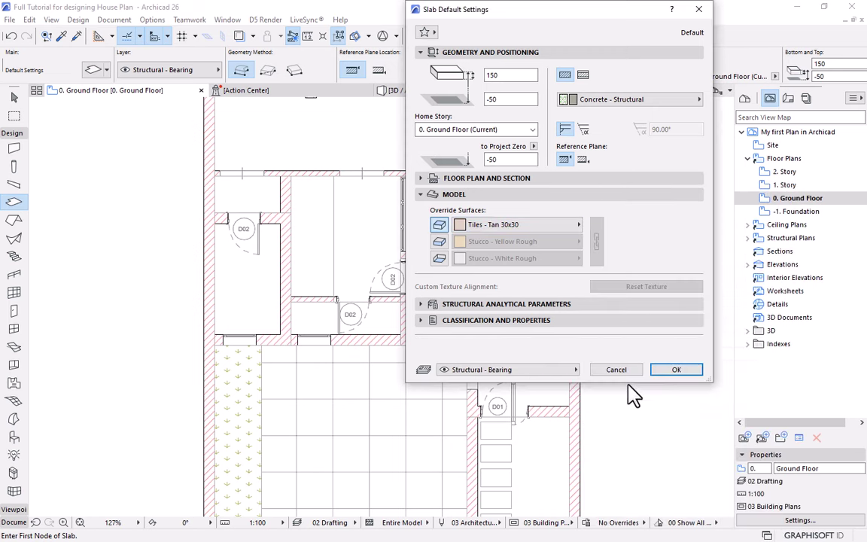
{"action": "left_click", "coordinate": [672, 371]}
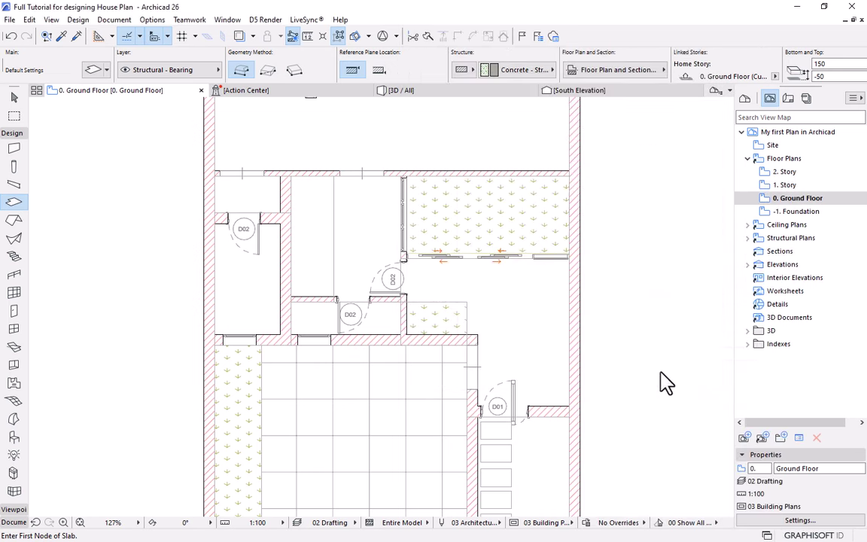
Create a slab with the Magic Wand filling the L-shaped entrance hall between door D01 and the grass courtyard.
{"action": "scroll", "coordinate": [511, 352], "scroll_direction": "up", "scroll_amount": 3}
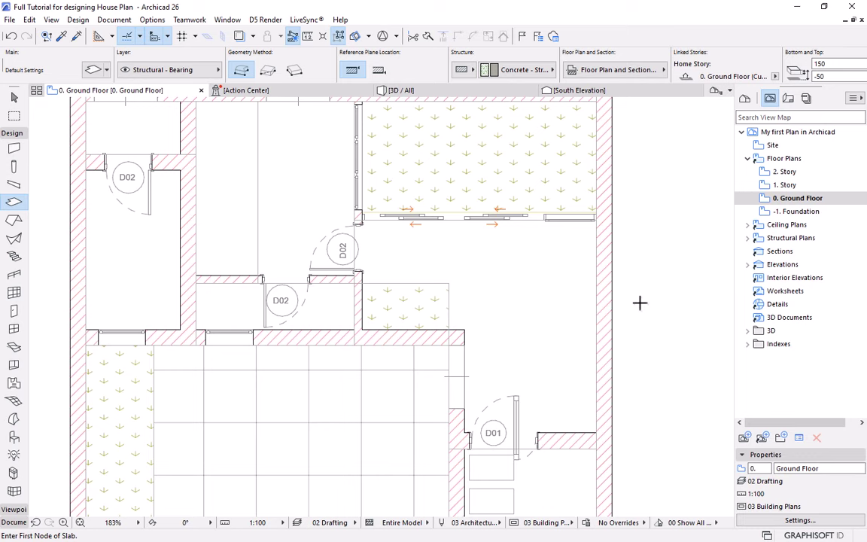
{"action": "left_click", "coordinate": [551, 280]}
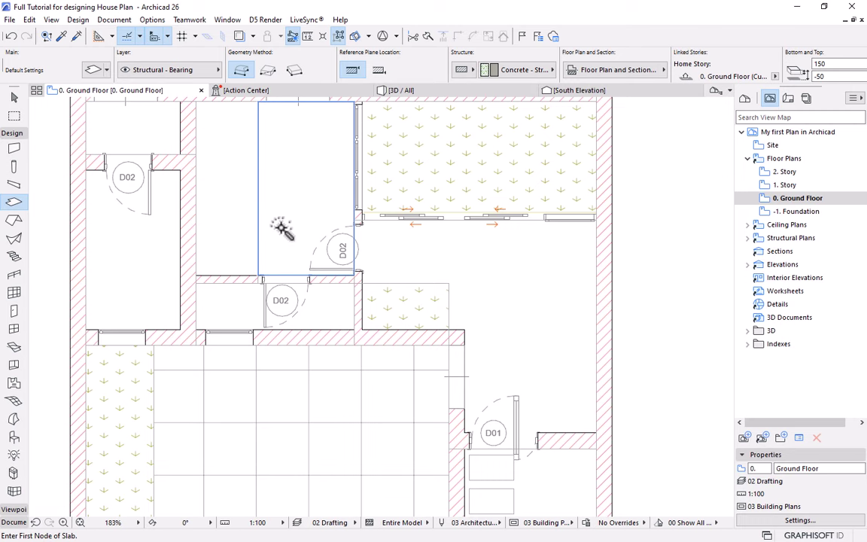
{"action": "left_click", "coordinate": [522, 295]}
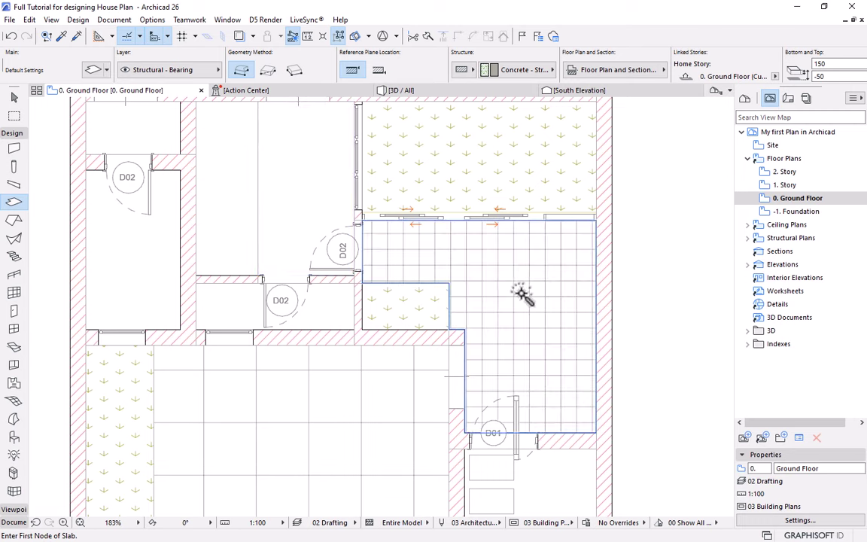
{"action": "scroll", "coordinate": [525, 290], "scroll_direction": "down", "scroll_amount": 2}
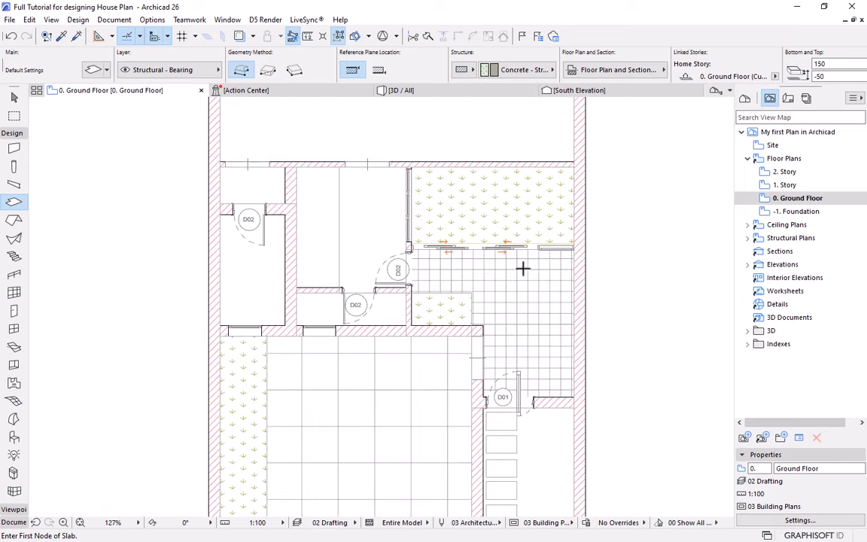
Select the entrance hall slab, check its surface override in the slab settings, and close the settings.
{"action": "left_click", "coordinate": [13, 97]}
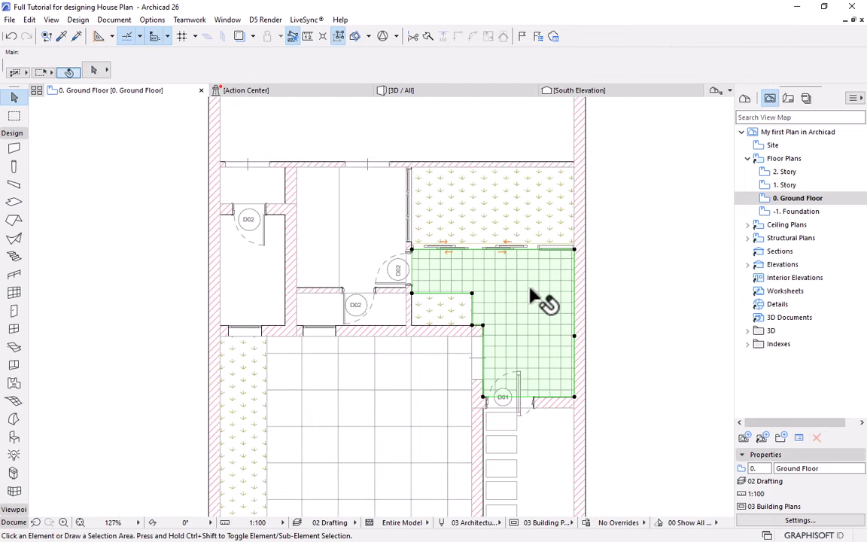
{"action": "left_click", "coordinate": [548, 304]}
{"action": "key", "text": "ctrl+t"}
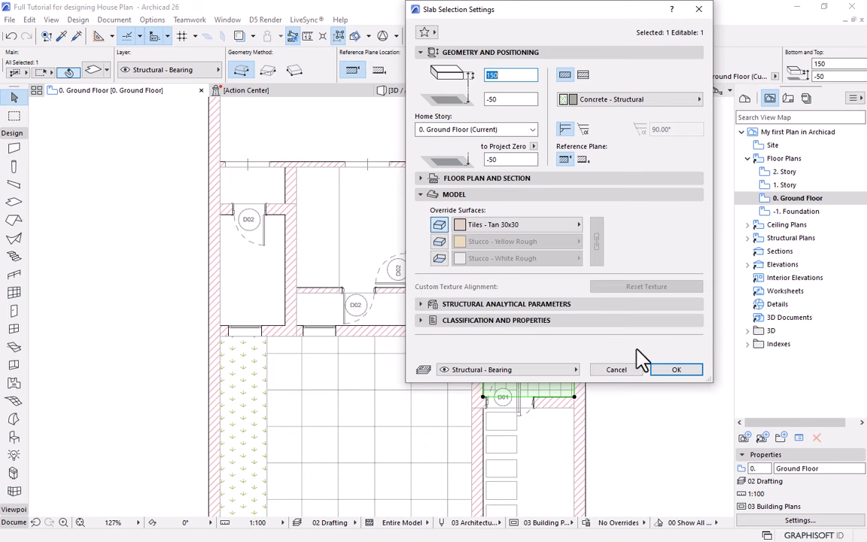
{"action": "left_click", "coordinate": [676, 370]}
{"action": "scroll", "coordinate": [494, 339], "scroll_direction": "down", "scroll_amount": 2}
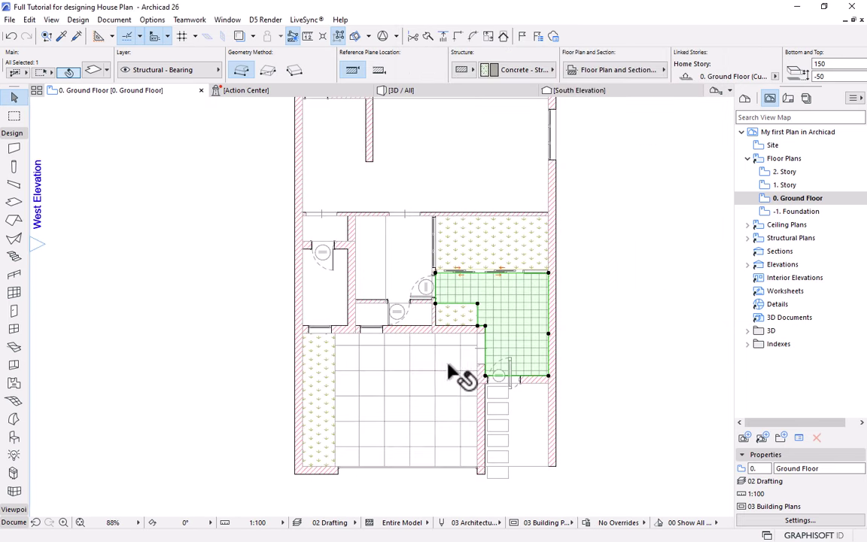
Clear the selection and pick up the entrance hall slab's settings as slab defaults.
{"action": "key", "text": "Escape"}
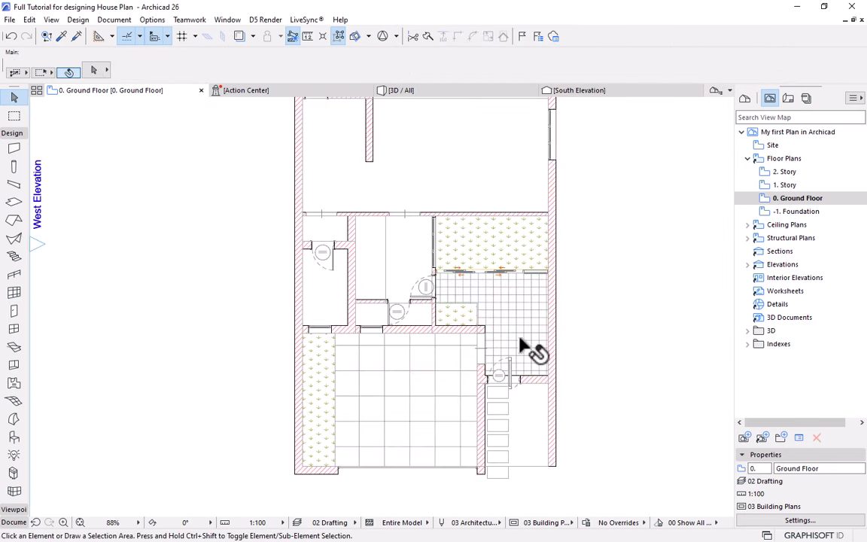
{"action": "left_click", "coordinate": [499, 292], "text": "alt"}
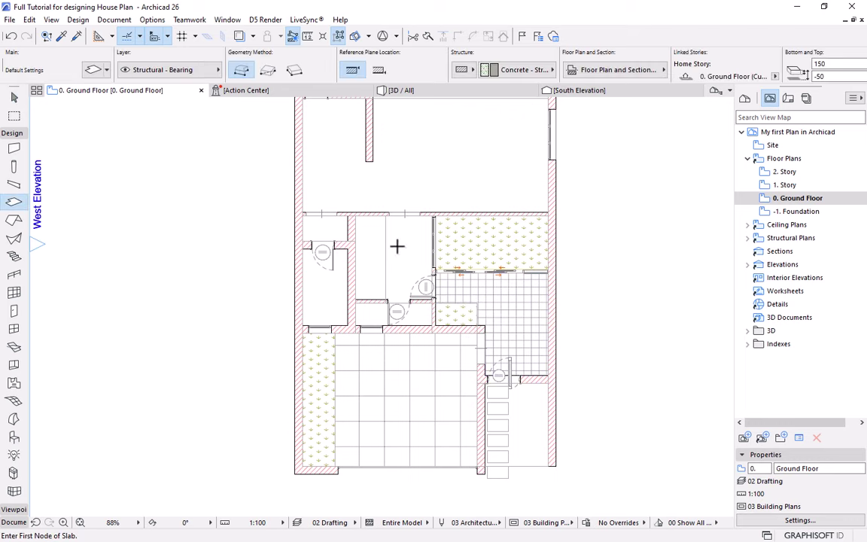
Try to create a slab with the Magic Wand in the room west of the grass courtyard.
{"action": "key", "text": "space"}
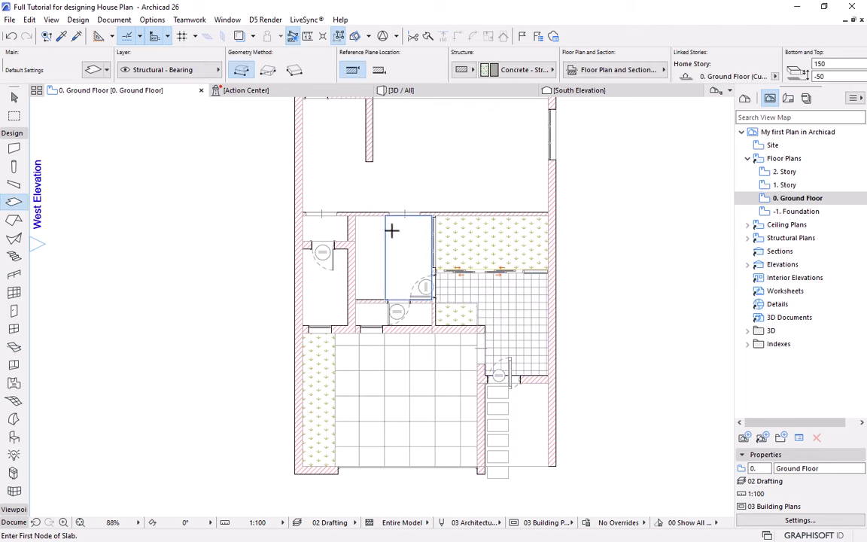
{"action": "scroll", "coordinate": [399, 240], "scroll_direction": "up", "scroll_amount": 5}
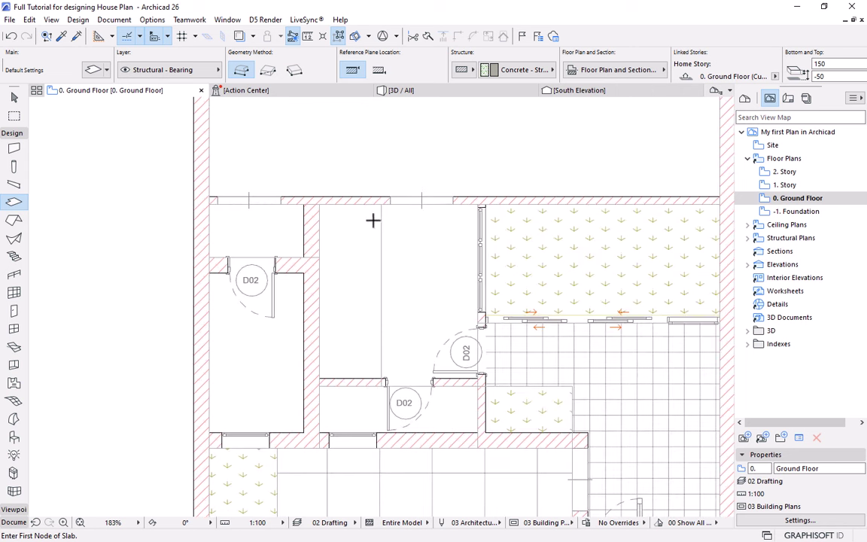
{"action": "key", "text": "space"}
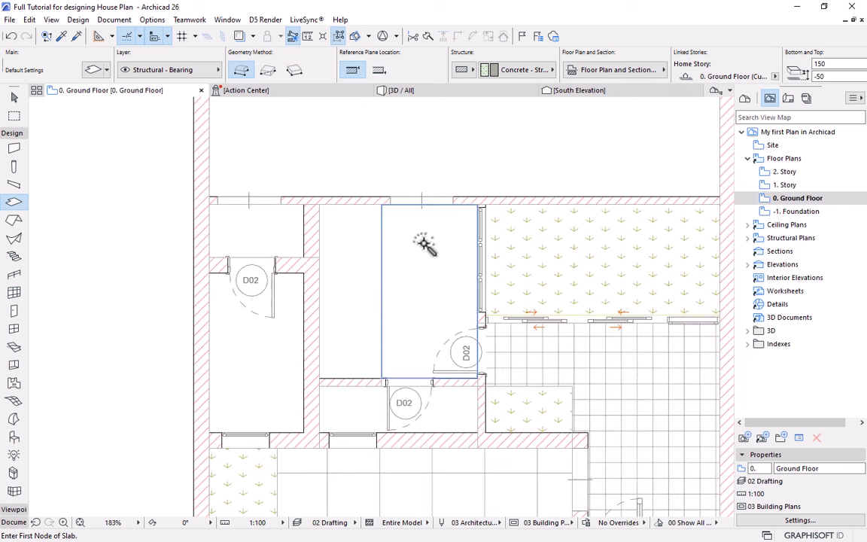
{"action": "left_click", "coordinate": [361, 251]}
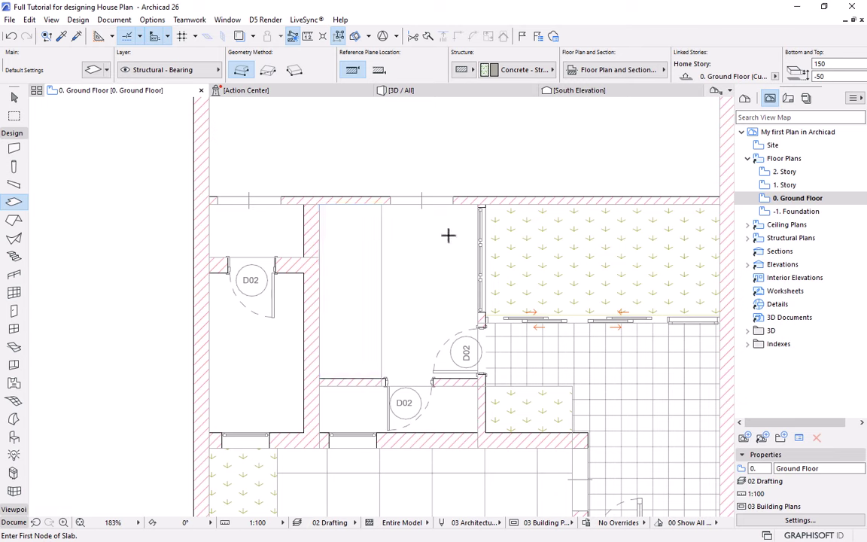
Draw a rectangular slab filling the room west of the grass courtyard, from its southwest inner corner to its northeast inner corner.
{"action": "left_click", "coordinate": [268, 69]}
{"action": "left_click", "coordinate": [320, 378]}
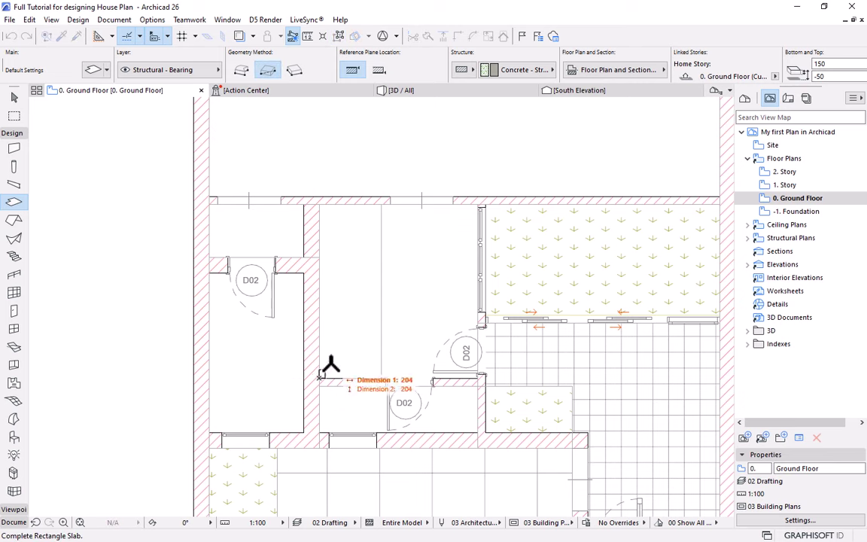
{"action": "left_click", "coordinate": [475, 204]}
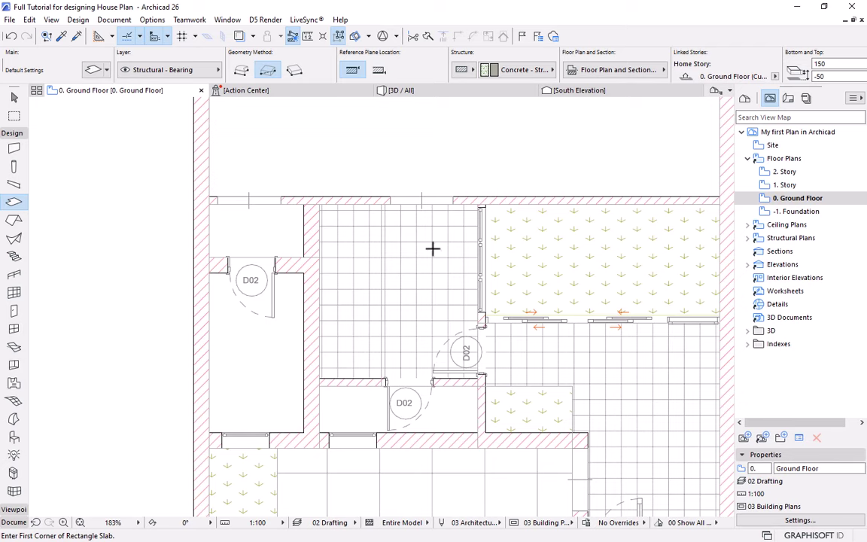
Create a slab filling the large room between the courtyard's north wall and the folding door D03.
{"action": "scroll", "coordinate": [433, 249], "scroll_direction": "down", "scroll_amount": 5}
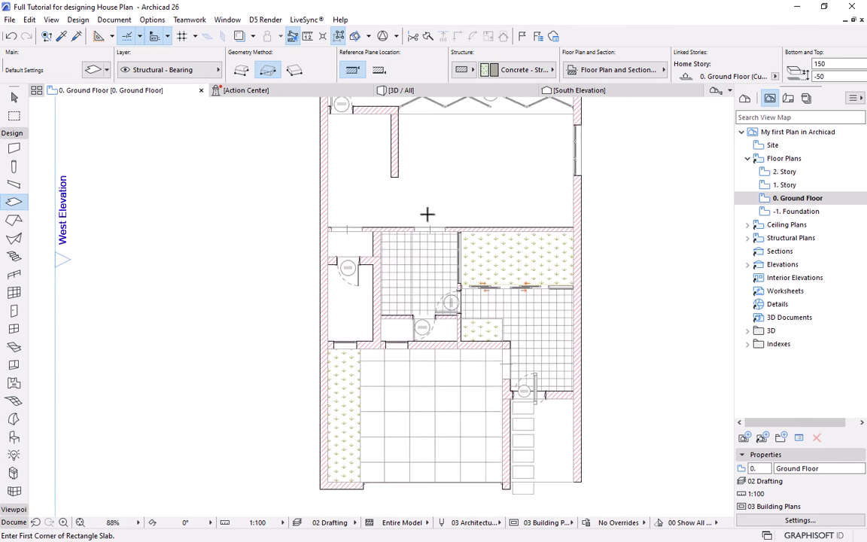
{"action": "middle_click_drag", "start_coordinate": [428, 211], "coordinate": [418, 299]}
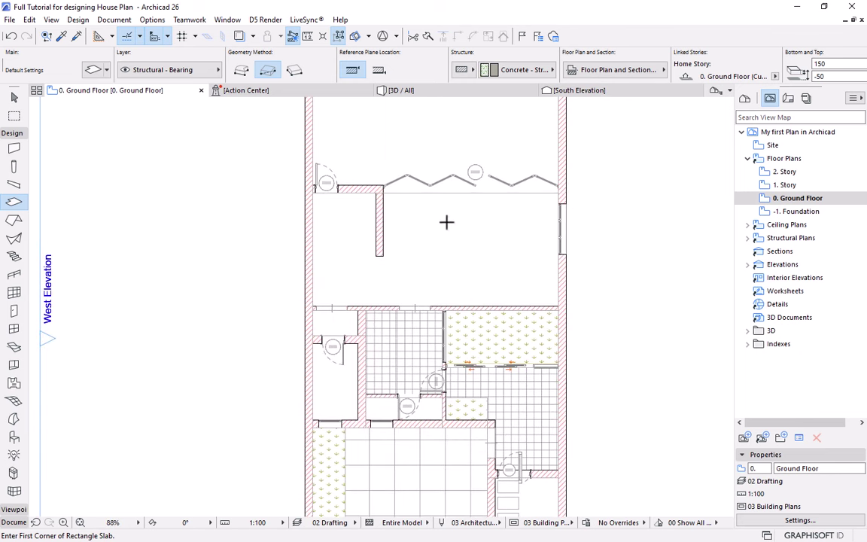
{"action": "scroll", "coordinate": [435, 238], "scroll_direction": "up", "scroll_amount": 2}
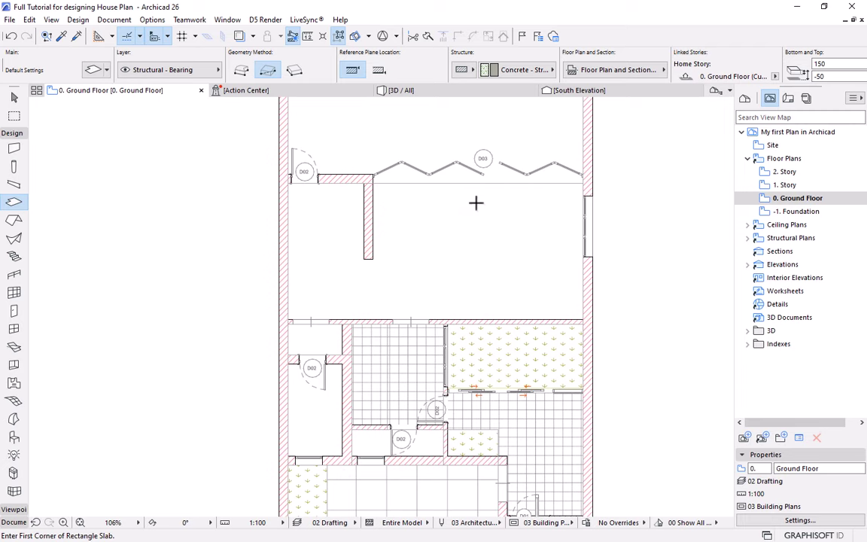
{"action": "left_click", "coordinate": [425, 228]}
Create a slab filling the open area north of folding door D03, between the two side walls.
{"action": "scroll", "coordinate": [423, 230], "scroll_direction": "down", "scroll_amount": 3}
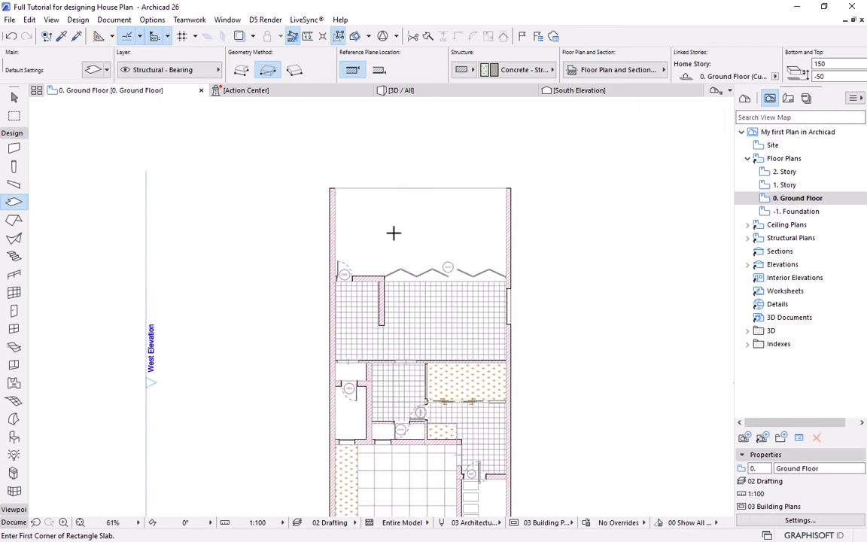
{"action": "scroll", "coordinate": [418, 213], "scroll_direction": "down", "scroll_amount": 1}
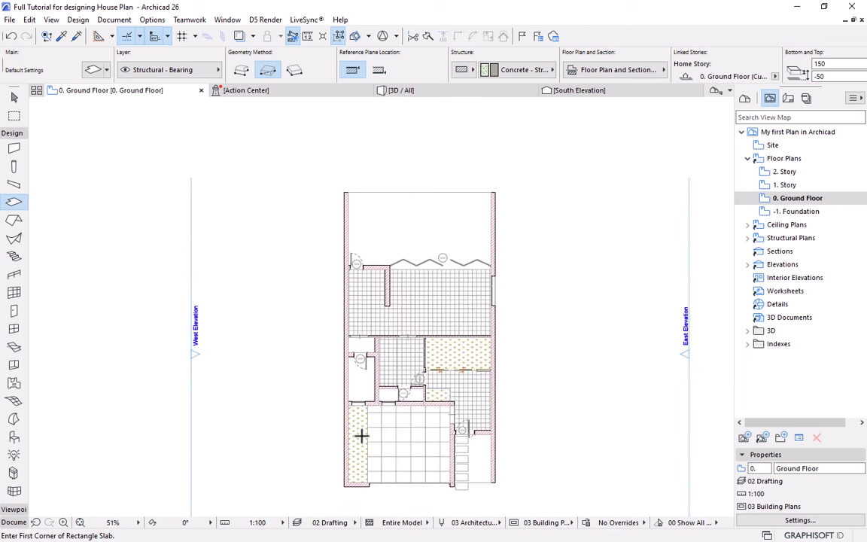
{"action": "left_click", "coordinate": [424, 230]}
{"action": "scroll", "coordinate": [425, 226], "scroll_direction": "up", "scroll_amount": 5}
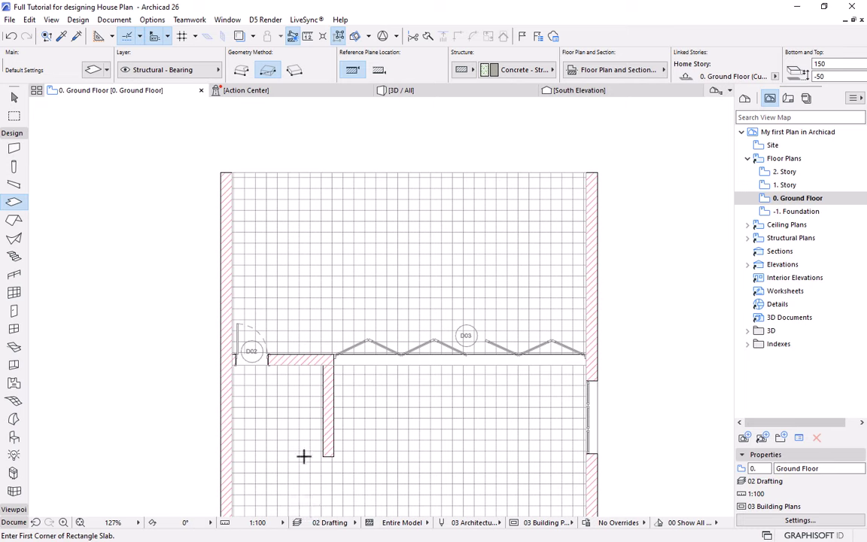
Select the northern slab and offset its north edge inward by 3200, then deselect it.
{"action": "left_click", "coordinate": [15, 98]}
{"action": "left_click", "coordinate": [519, 247]}
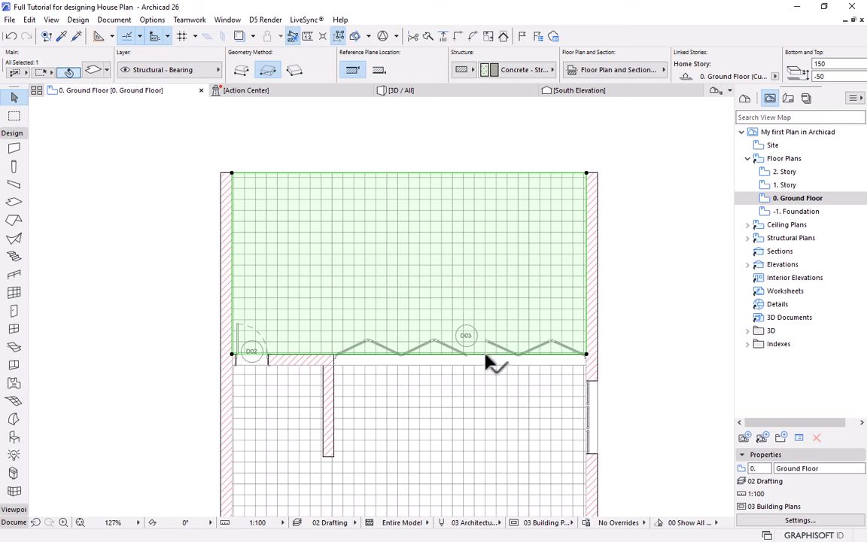
{"action": "left_click", "coordinate": [510, 178]}
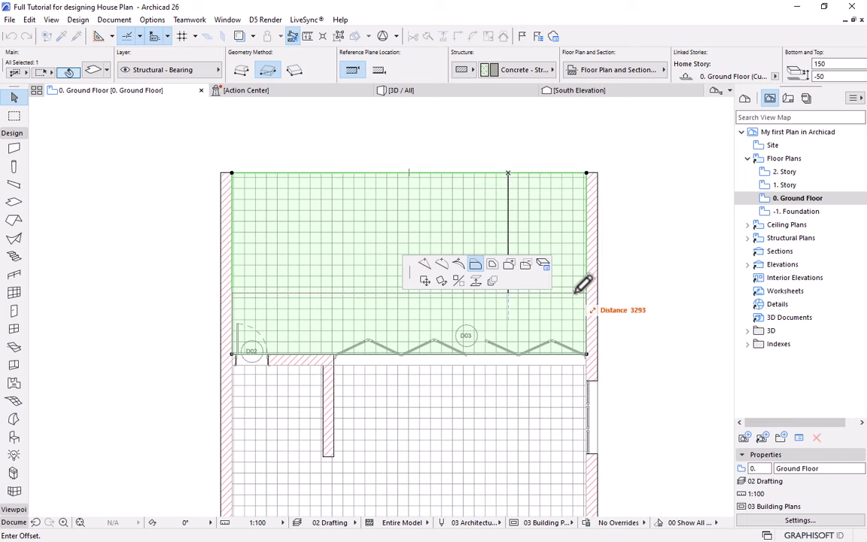
{"action": "type", "text": "3200"}
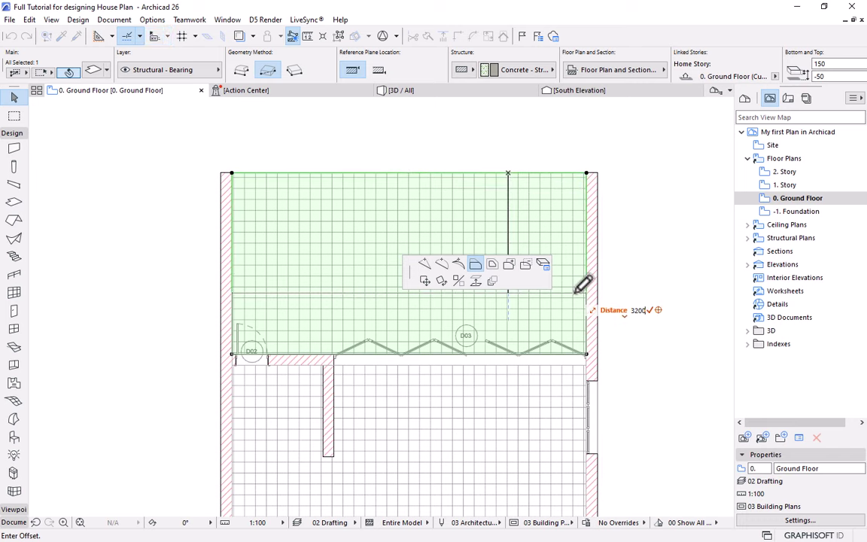
{"action": "key", "text": "Return"}
{"action": "left_click", "coordinate": [616, 309]}
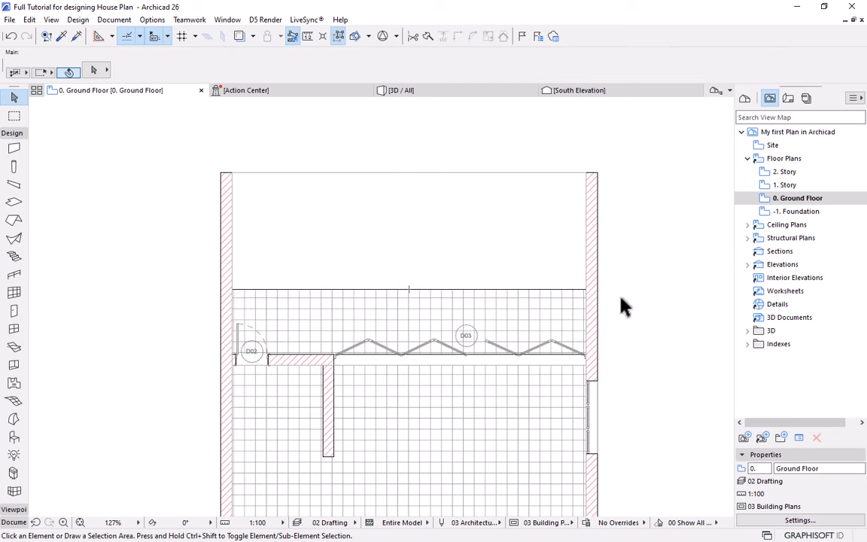
Pick up the courtyard grass mesh's settings and fill the empty area north of the shortened slab with a Magic Wand mesh.
{"action": "scroll", "coordinate": [450, 228], "scroll_direction": "down", "scroll_amount": 3}
{"action": "middle_click_drag", "start_coordinate": [458, 269], "coordinate": [470, 194]}
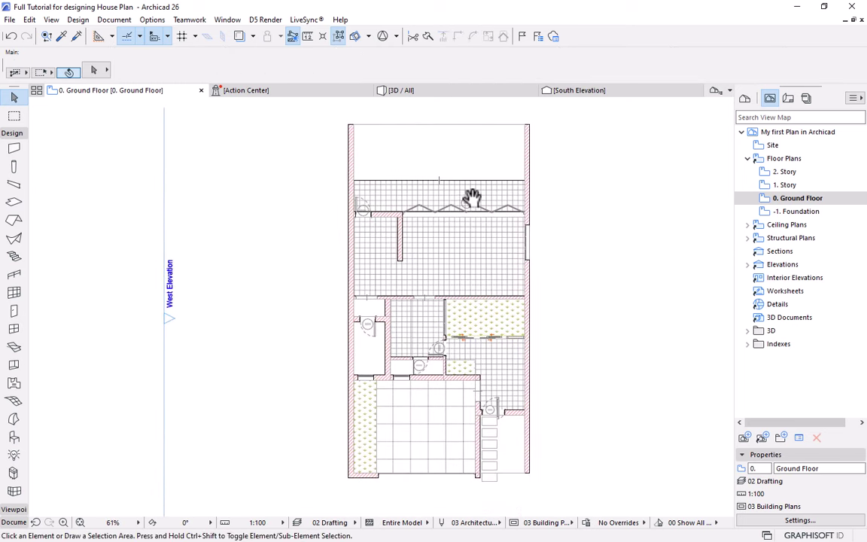
{"action": "left_click", "coordinate": [500, 305], "text": "alt"}
{"action": "scroll", "coordinate": [470, 166], "scroll_direction": "up", "scroll_amount": 4}
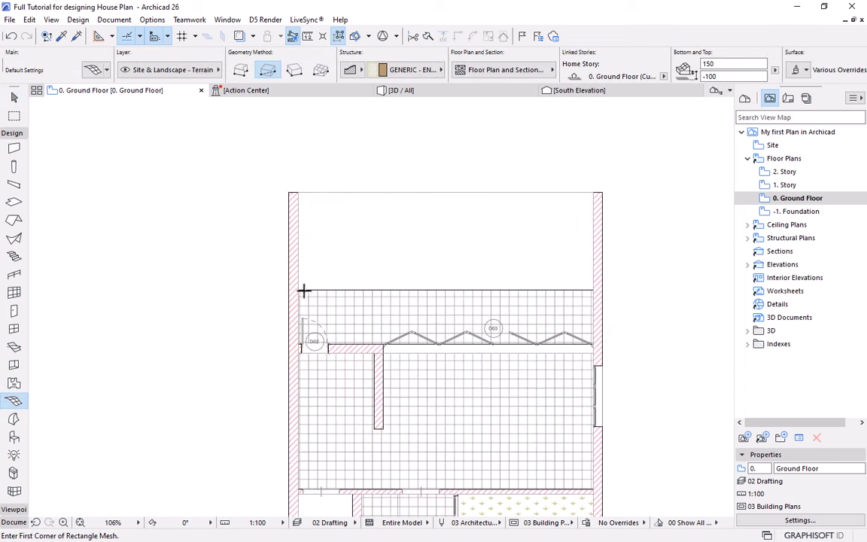
{"action": "left_click", "coordinate": [324, 244]}
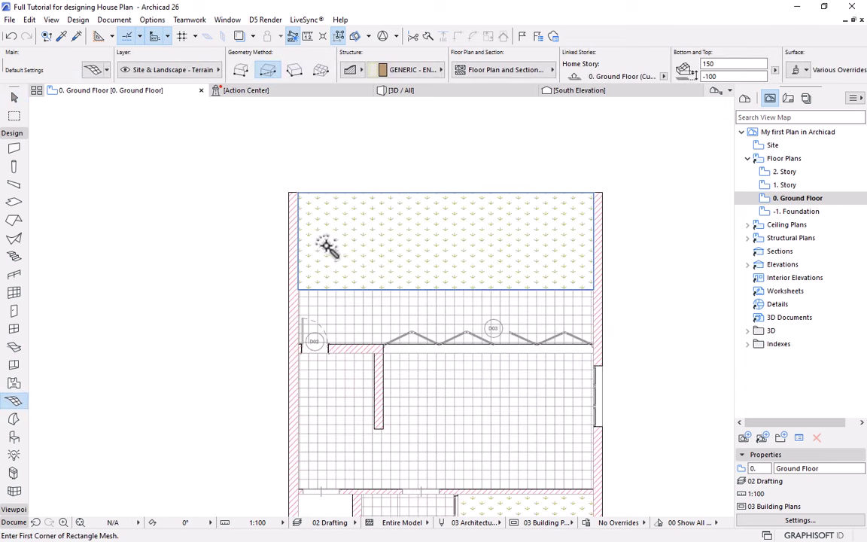
Examine the whole ground floor plan with its tiled and grass areas for spaces still lacking a floor.
{"action": "scroll", "coordinate": [416, 213], "scroll_direction": "down", "scroll_amount": 4}
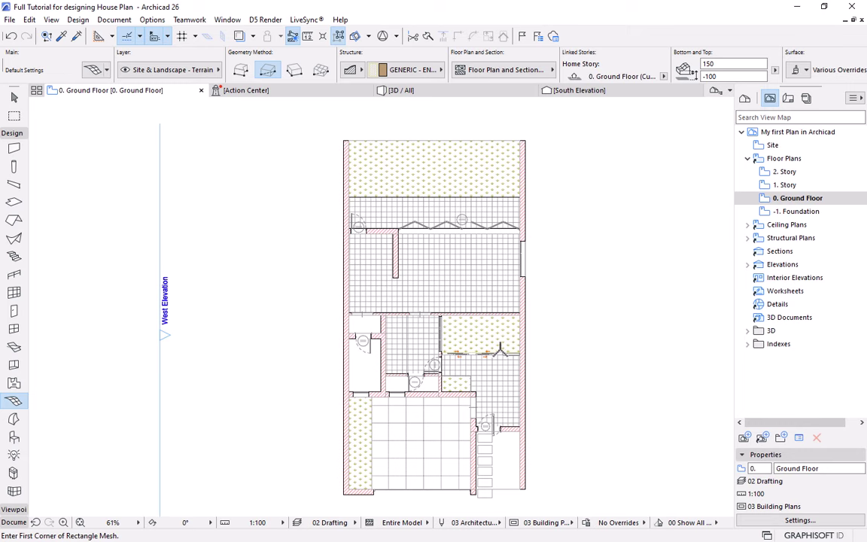
{"action": "scroll", "coordinate": [450, 194], "scroll_direction": "down", "scroll_amount": 2}
{"action": "scroll", "coordinate": [469, 348], "scroll_direction": "up", "scroll_amount": 2}
{"action": "scroll", "coordinate": [408, 254], "scroll_direction": "down", "scroll_amount": 2}
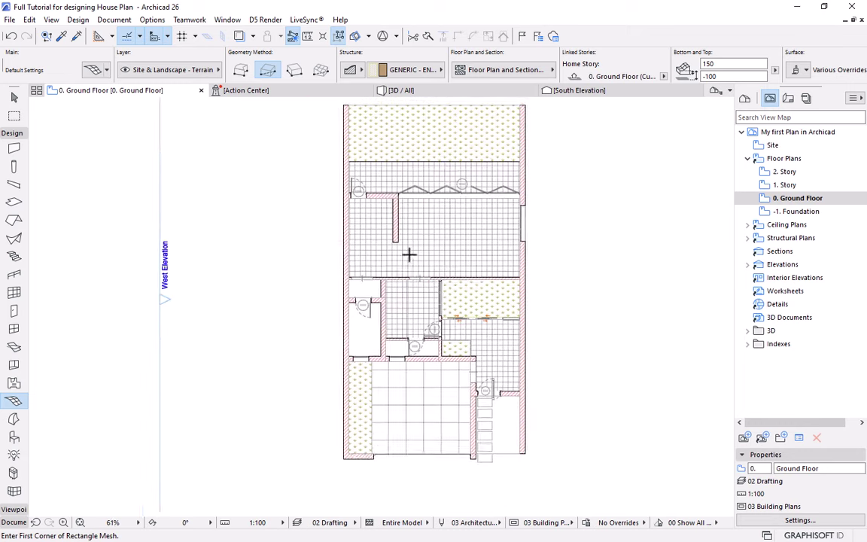
{"action": "mouse_move", "coordinate": [469, 299]}
{"action": "middle_mouse_down"}
{"action": "mouse_move", "coordinate": [452, 371]}
{"action": "mouse_move", "coordinate": [457, 281]}
{"action": "mouse_move", "coordinate": [451, 283]}
{"action": "middle_mouse_up"}
{"action": "scroll", "coordinate": [455, 368], "scroll_direction": "down", "scroll_amount": 2}
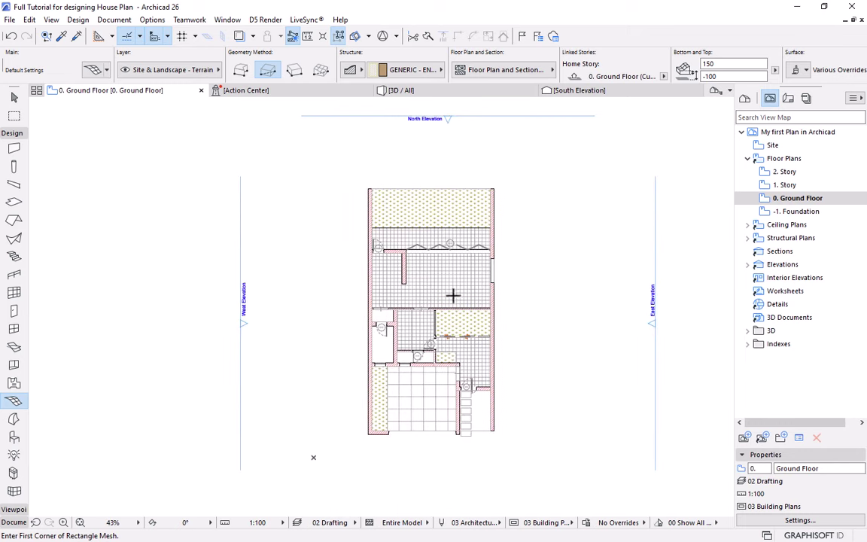
{"action": "scroll", "coordinate": [452, 292], "scroll_direction": "up", "scroll_amount": 2}
Draw a rectangular grass mesh over the entrance strip south of door D01, between the side walls down to the front boundary.
{"action": "scroll", "coordinate": [453, 296], "scroll_direction": "up", "scroll_amount": 3}
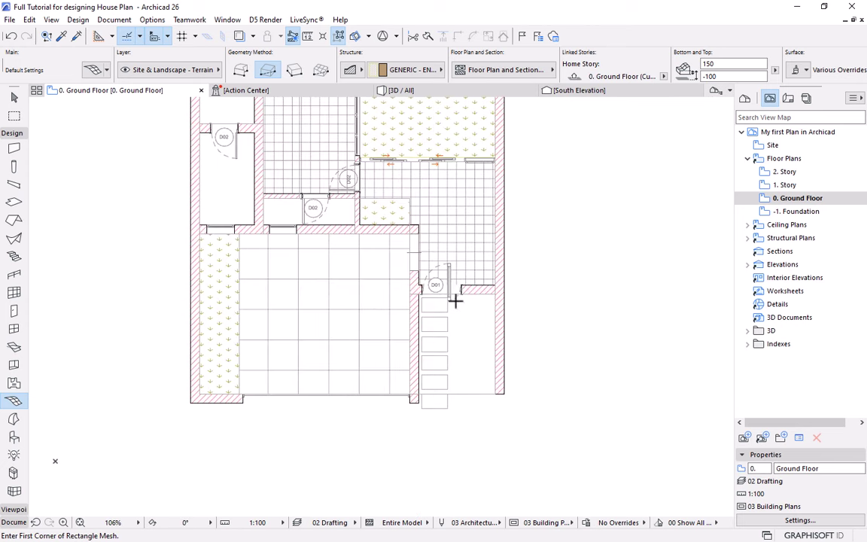
{"action": "scroll", "coordinate": [474, 332], "scroll_direction": "up", "scroll_amount": 3}
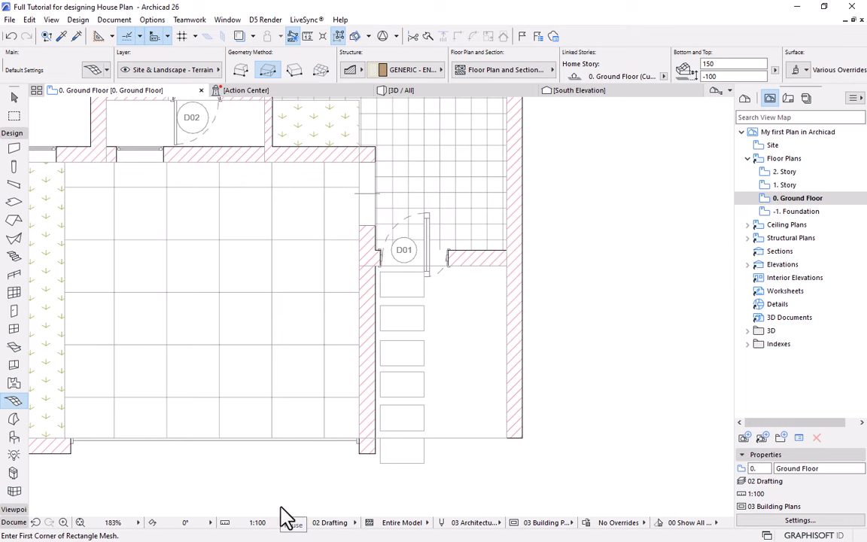
{"action": "scroll", "coordinate": [286, 518], "scroll_direction": "down", "scroll_amount": 2}
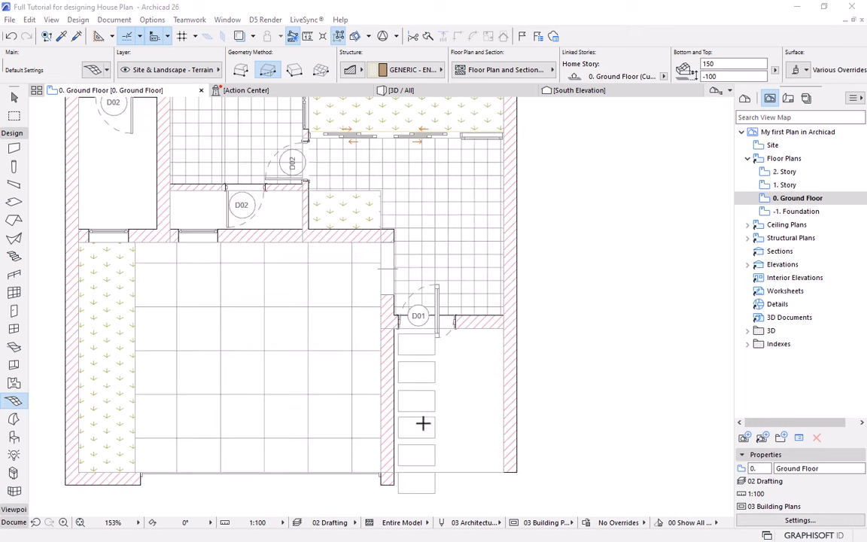
{"action": "scroll", "coordinate": [484, 490], "scroll_direction": "up", "scroll_amount": 3}
{"action": "scroll", "coordinate": [484, 489], "scroll_direction": "up", "scroll_amount": 1}
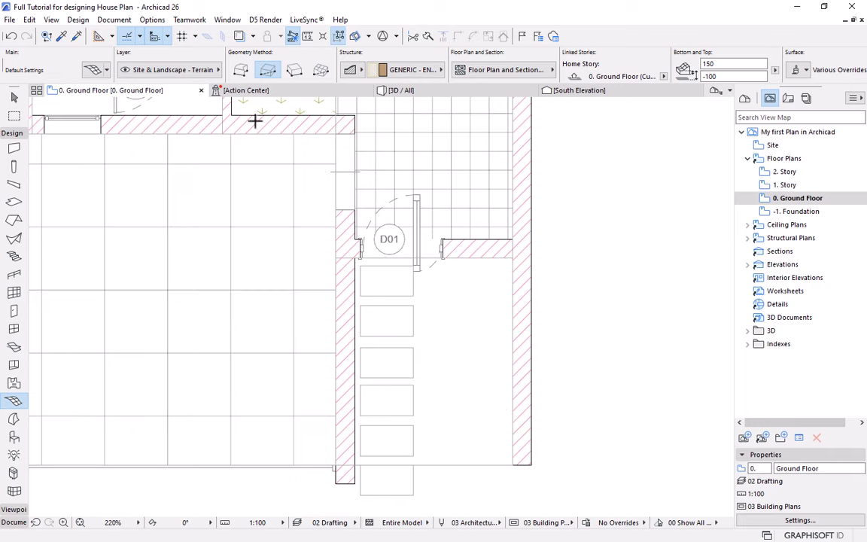
{"action": "left_click", "coordinate": [269, 73]}
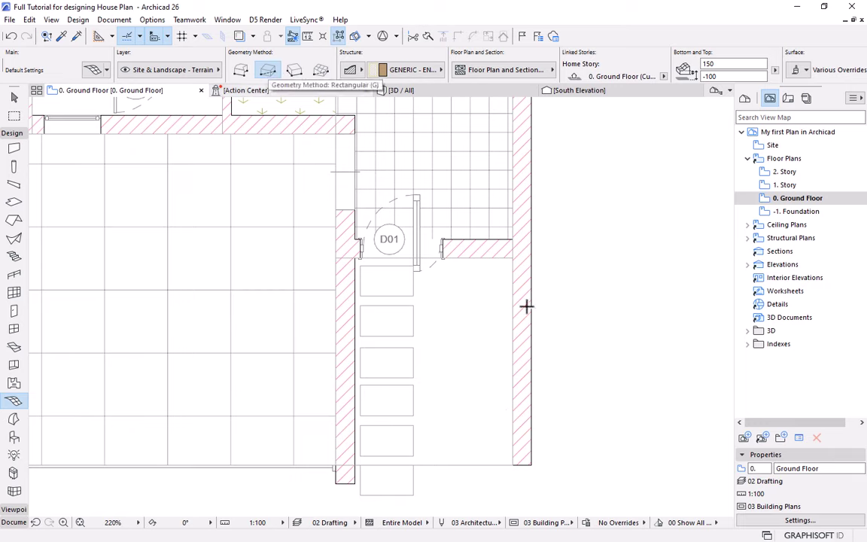
{"action": "left_click", "coordinate": [512, 258]}
{"action": "scroll", "coordinate": [505, 209], "scroll_direction": "down", "scroll_amount": 2}
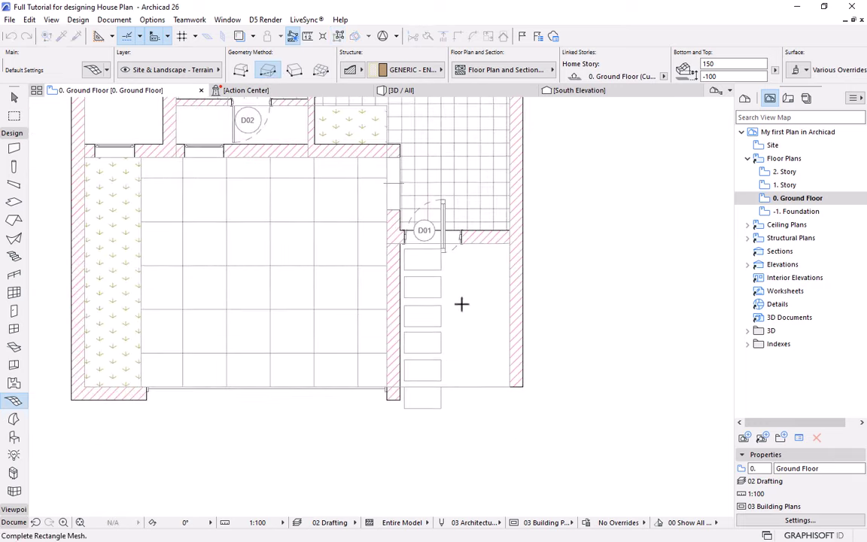
{"action": "scroll", "coordinate": [398, 388], "scroll_direction": "up", "scroll_amount": 2}
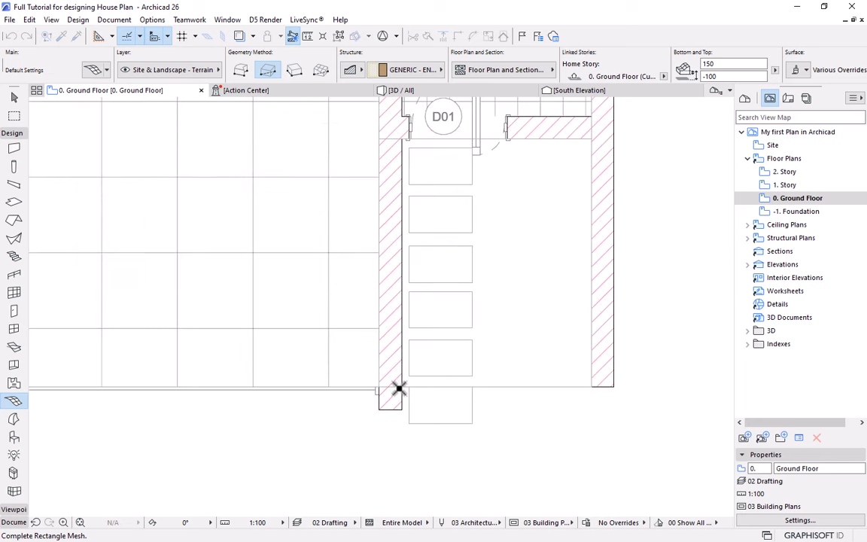
{"action": "left_click", "coordinate": [398, 386]}
{"action": "scroll", "coordinate": [458, 314], "scroll_direction": "down", "scroll_amount": 2}
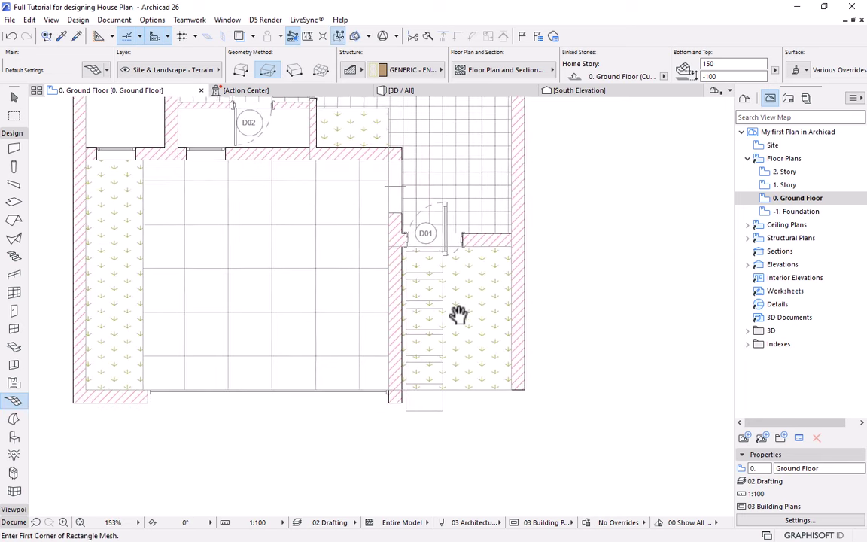
{"action": "middle_click_drag", "start_coordinate": [459, 314], "coordinate": [461, 325]}
{"action": "key", "text": "Escape"}
Pick up the large-tiled southern slab's settings and set the default slab's top surface to Stonework - 13.
{"action": "scroll", "coordinate": [463, 343], "scroll_direction": "up", "scroll_amount": 2}
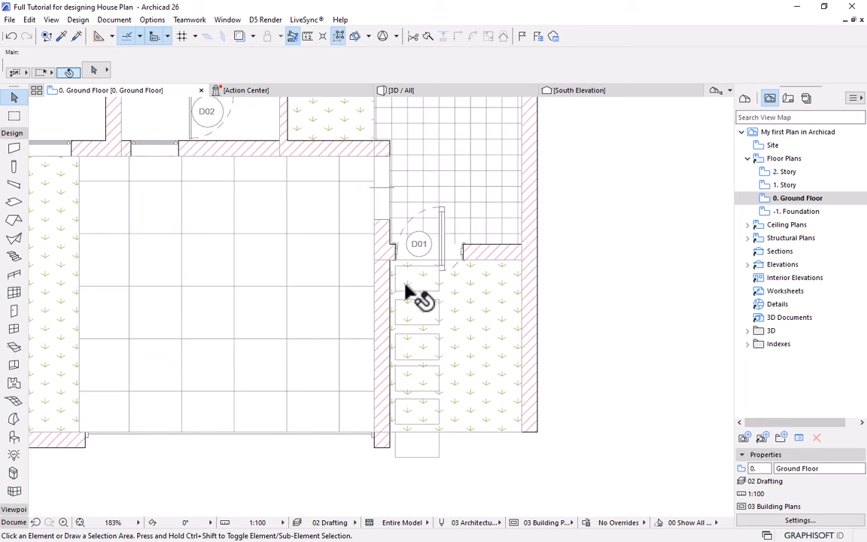
{"action": "scroll", "coordinate": [396, 387], "scroll_direction": "down", "scroll_amount": 4}
{"action": "middle_click_drag", "start_coordinate": [396, 387], "coordinate": [403, 301]}
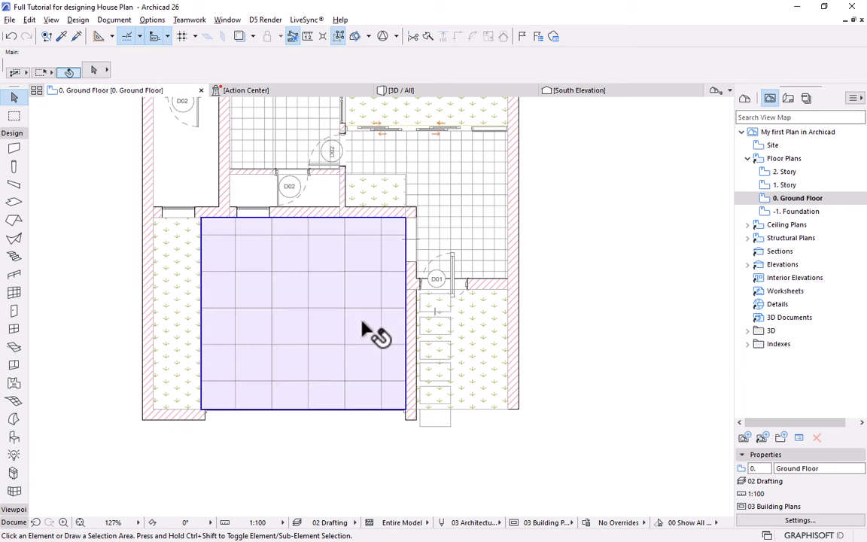
{"action": "left_click", "coordinate": [368, 310], "text": "alt"}
{"action": "left_click", "coordinate": [90, 73]}
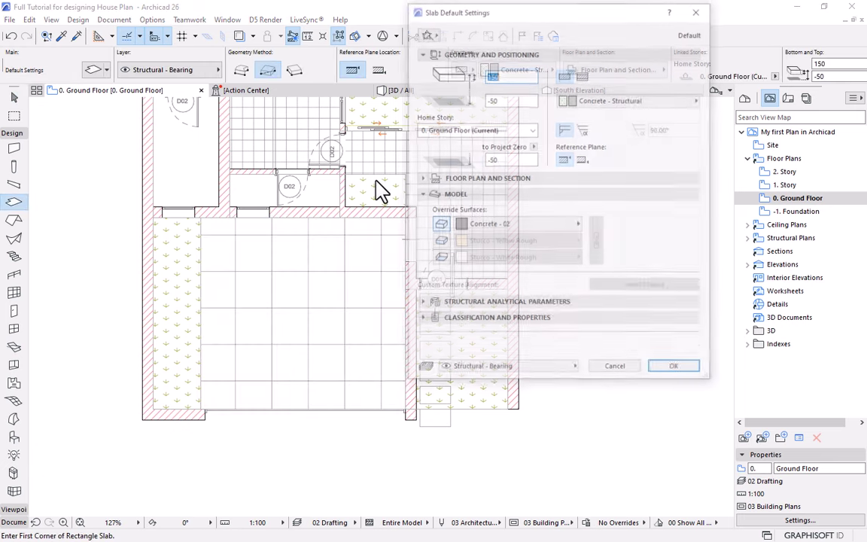
{"action": "left_click", "coordinate": [512, 226]}
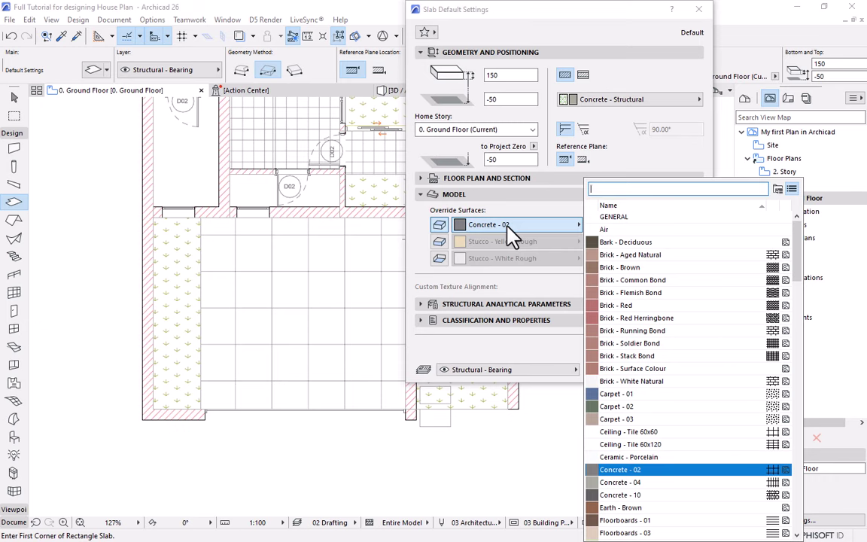
{"action": "type", "text": "sto"}
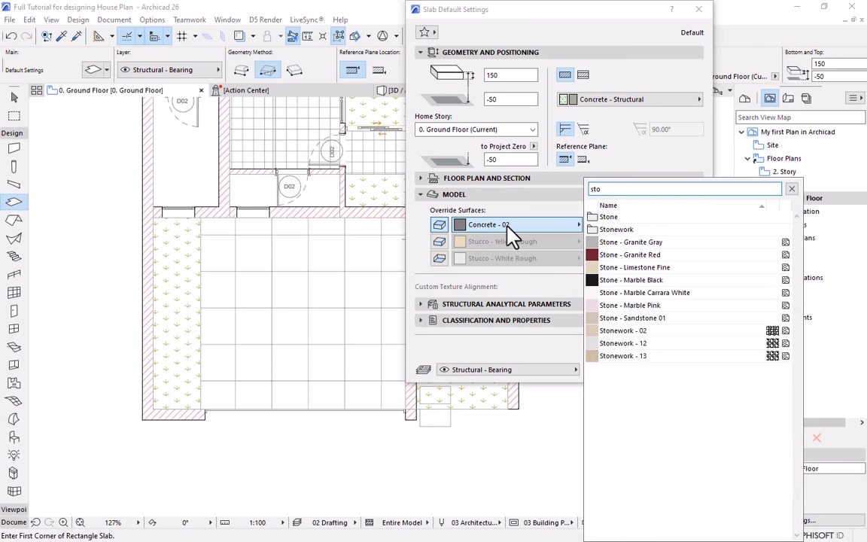
{"action": "left_click", "coordinate": [622, 356]}
{"action": "left_click", "coordinate": [677, 370]}
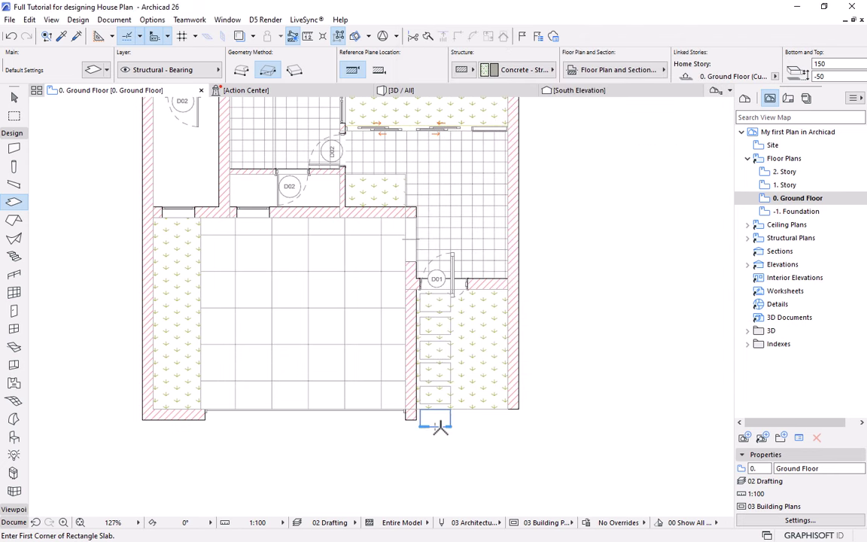
Fill the stepping-stone rectangles south of door D01 with Magic Wand slabs, from the front boundary up to the door.
{"action": "scroll", "coordinate": [440, 427], "scroll_direction": "up", "scroll_amount": 5}
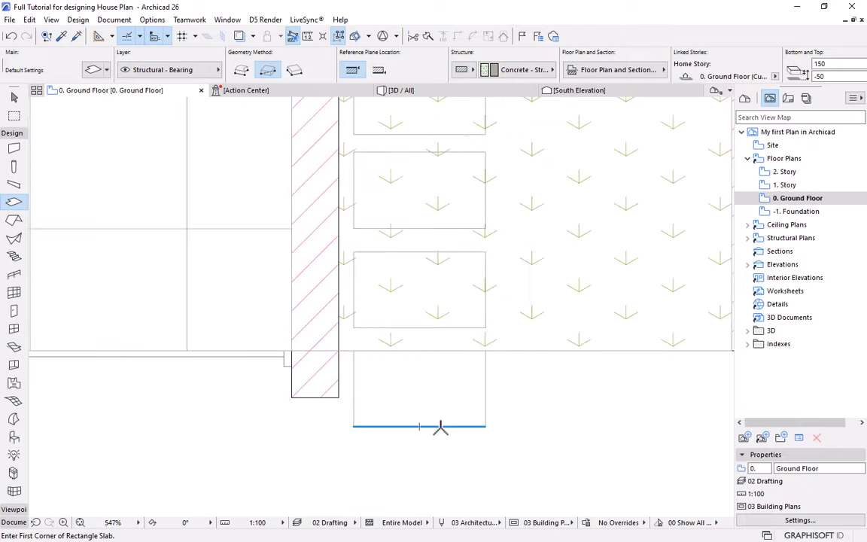
{"action": "key", "text": "space"}
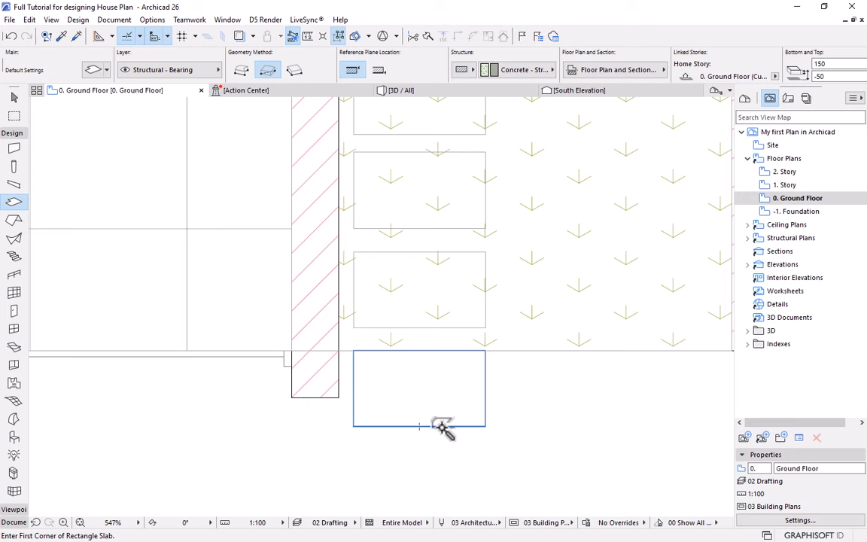
{"action": "left_click", "coordinate": [442, 426]}
{"action": "left_click", "coordinate": [419, 314]}
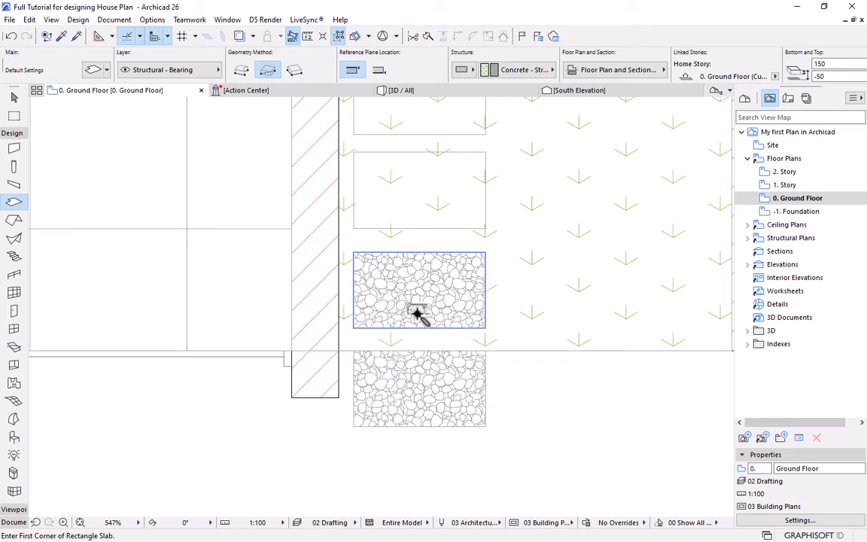
{"action": "left_click", "coordinate": [418, 221]}
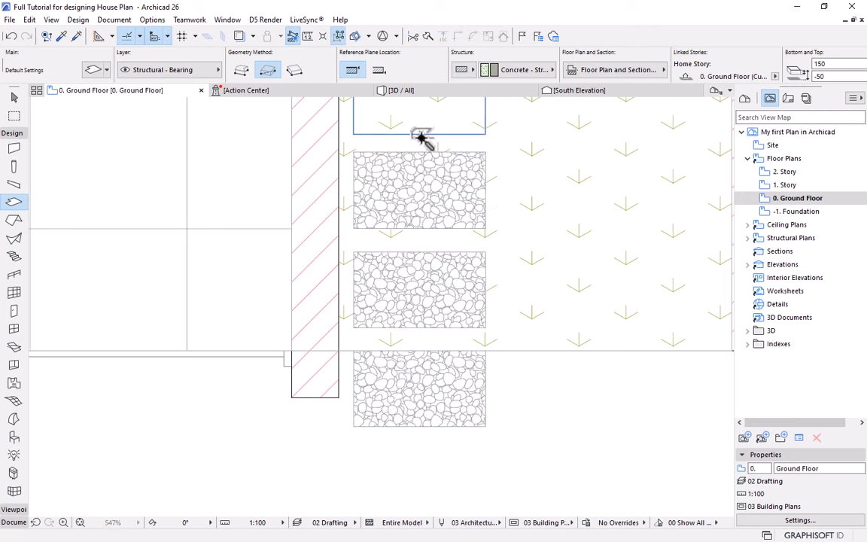
{"action": "scroll", "coordinate": [437, 319], "scroll_direction": "down", "scroll_amount": 2}
{"action": "scroll", "coordinate": [401, 350], "scroll_direction": "down", "scroll_amount": 3}
{"action": "scroll", "coordinate": [422, 277], "scroll_direction": "up", "scroll_amount": 5}
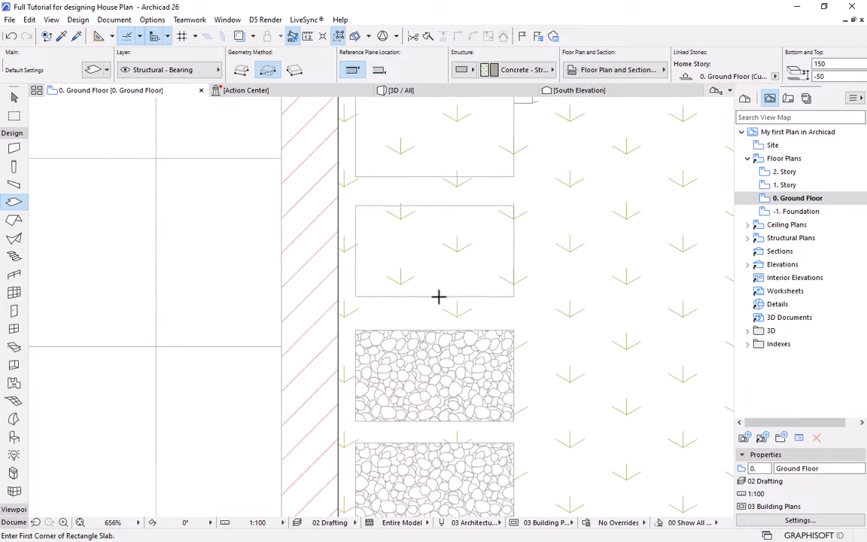
{"action": "left_click", "coordinate": [436, 274]}
{"action": "left_click", "coordinate": [414, 178]}
{"action": "scroll", "coordinate": [431, 207], "scroll_direction": "down", "scroll_amount": 4}
{"action": "scroll", "coordinate": [435, 214], "scroll_direction": "down", "scroll_amount": 6}
{"action": "middle_click_drag", "start_coordinate": [419, 293], "coordinate": [432, 360]}
{"action": "scroll", "coordinate": [432, 359], "scroll_direction": "down", "scroll_amount": 1}
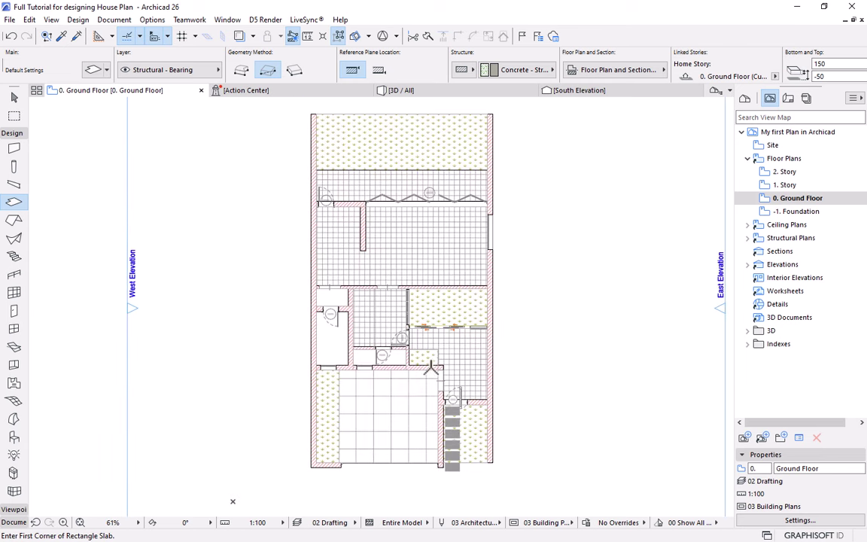
Draw an 1183 by 1000 polyline rectangle in the northwest corner of the tiled hall for the stair landing.
{"action": "middle_click_drag", "start_coordinate": [386, 377], "coordinate": [399, 368]}
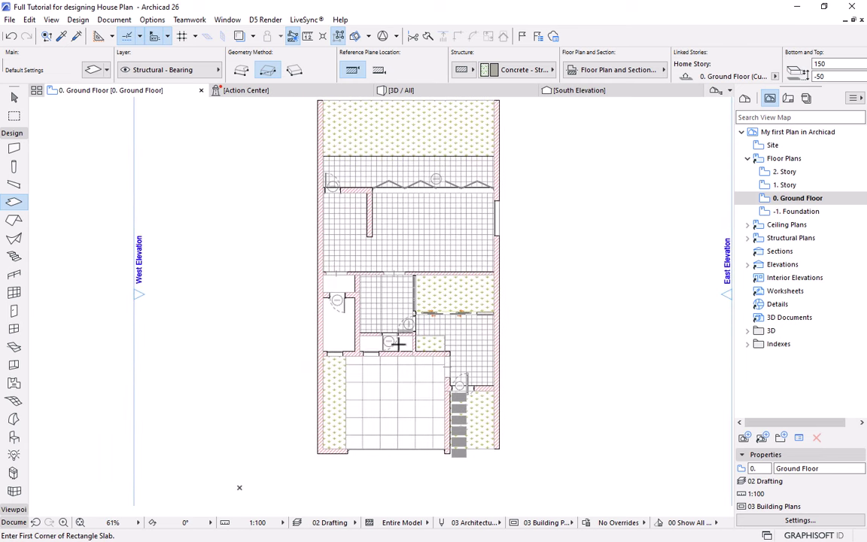
{"action": "scroll", "coordinate": [396, 354], "scroll_direction": "up", "scroll_amount": 4}
{"action": "scroll", "coordinate": [332, 203], "scroll_direction": "up", "scroll_amount": 2}
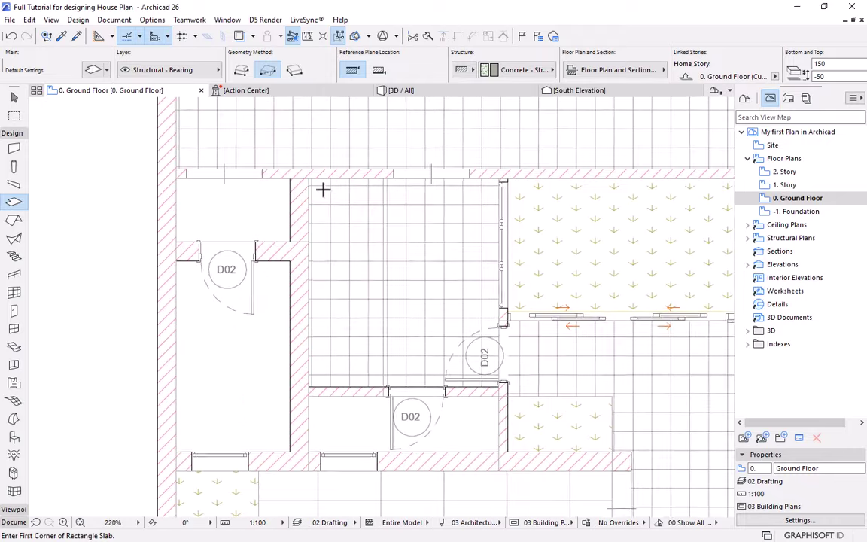
{"action": "scroll", "coordinate": [323, 191], "scroll_direction": "up", "scroll_amount": 1}
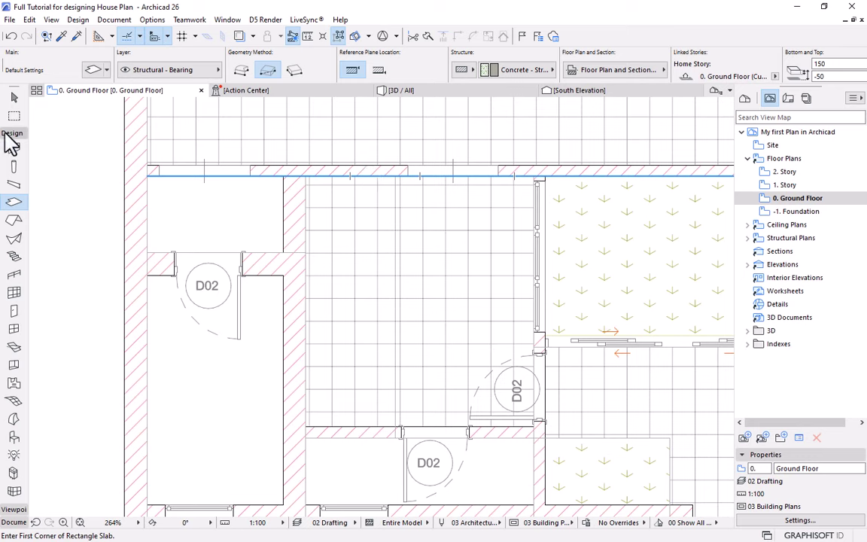
{"action": "left_click", "coordinate": [9, 134]}
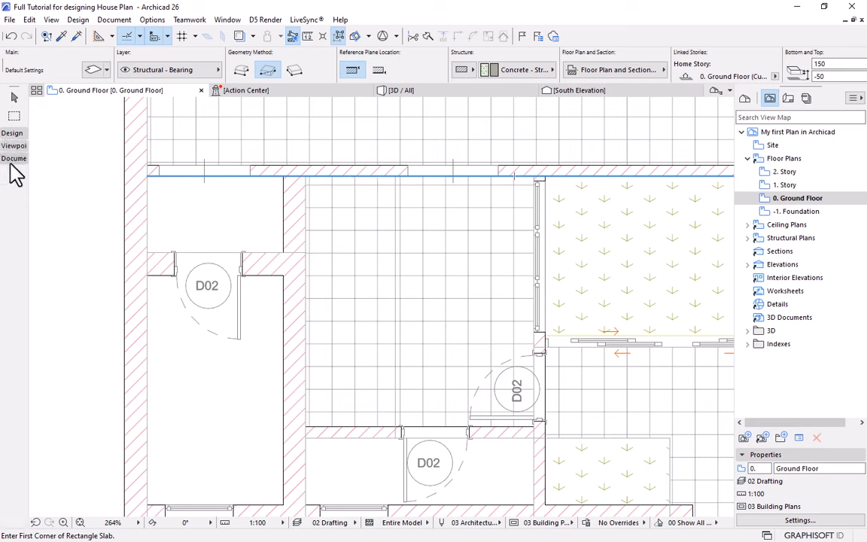
{"action": "left_click", "coordinate": [11, 160]}
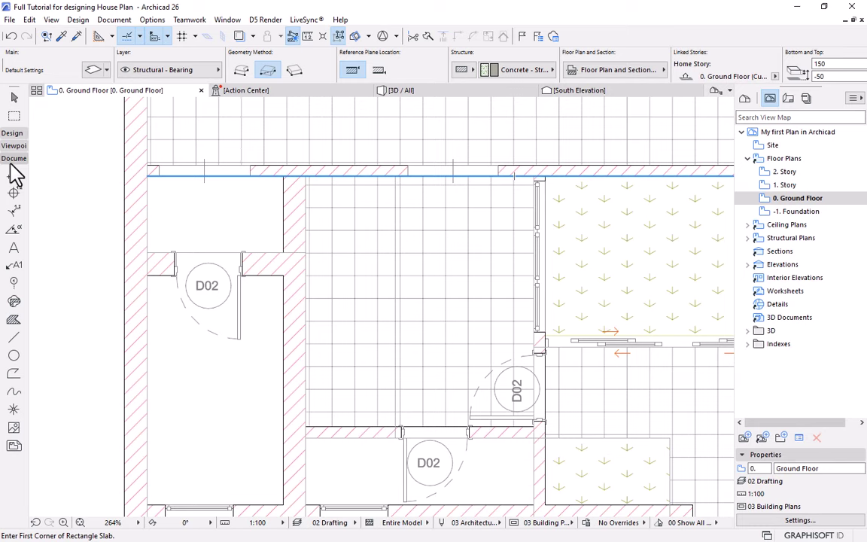
{"action": "left_click", "coordinate": [14, 338]}
{"action": "scroll", "coordinate": [331, 160], "scroll_direction": "up", "scroll_amount": 4}
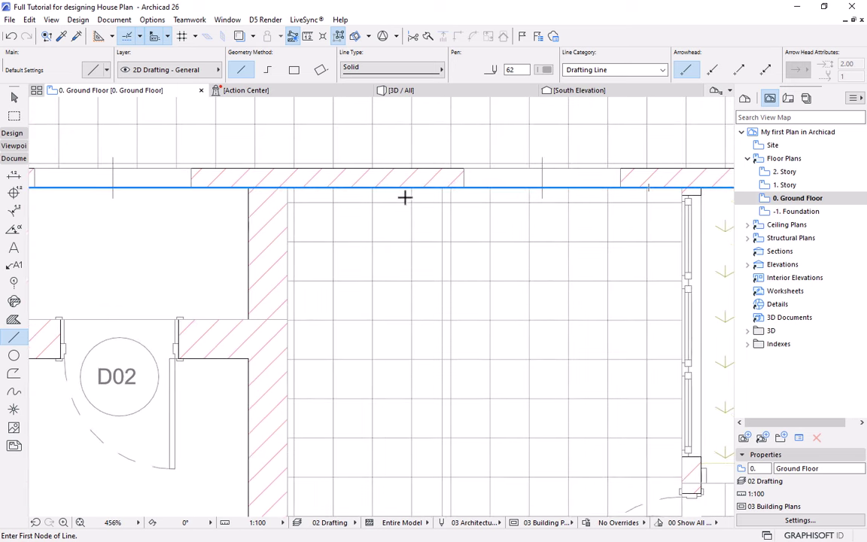
{"action": "scroll", "coordinate": [446, 193], "scroll_direction": "down", "scroll_amount": 4}
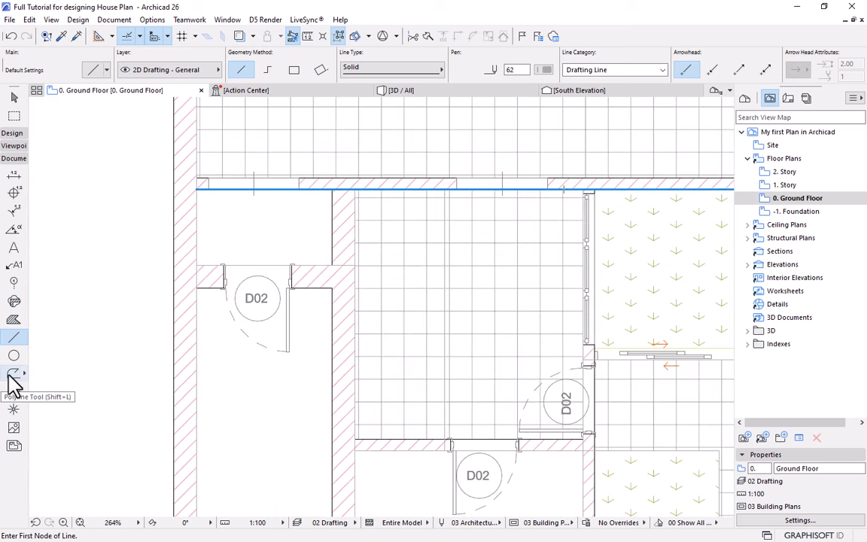
{"action": "left_click", "coordinate": [11, 375]}
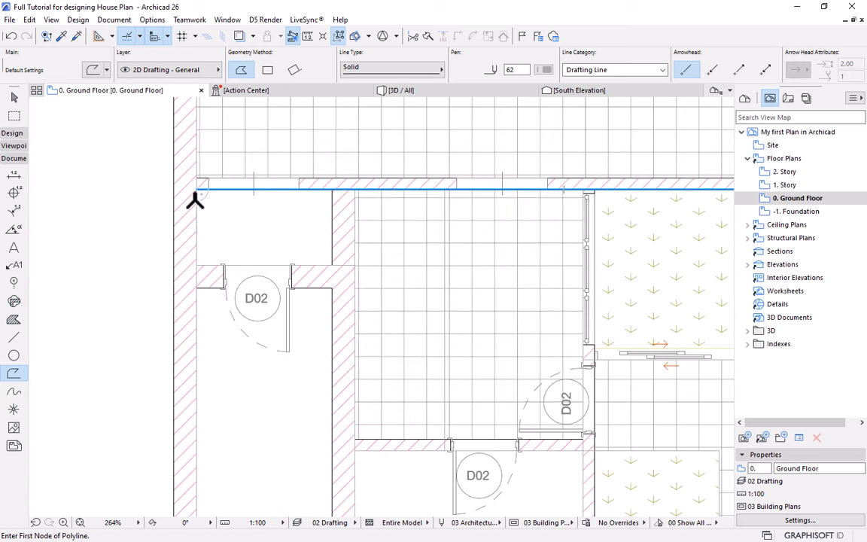
{"action": "left_click", "coordinate": [268, 70]}
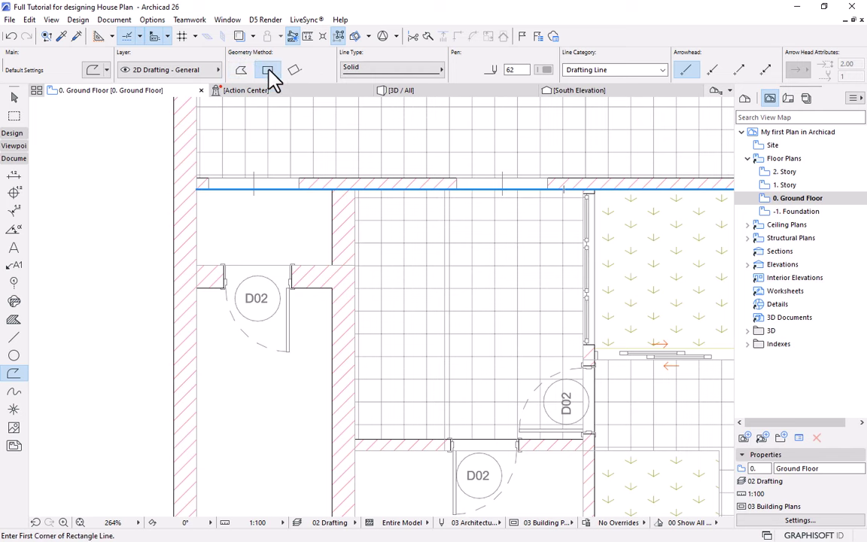
{"action": "scroll", "coordinate": [445, 192], "scroll_direction": "up", "scroll_amount": 2}
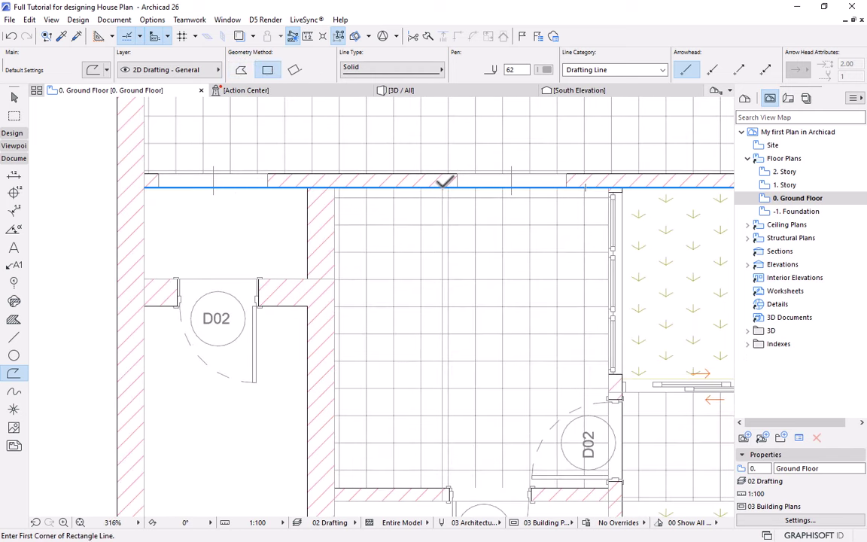
{"action": "left_click", "coordinate": [442, 186]}
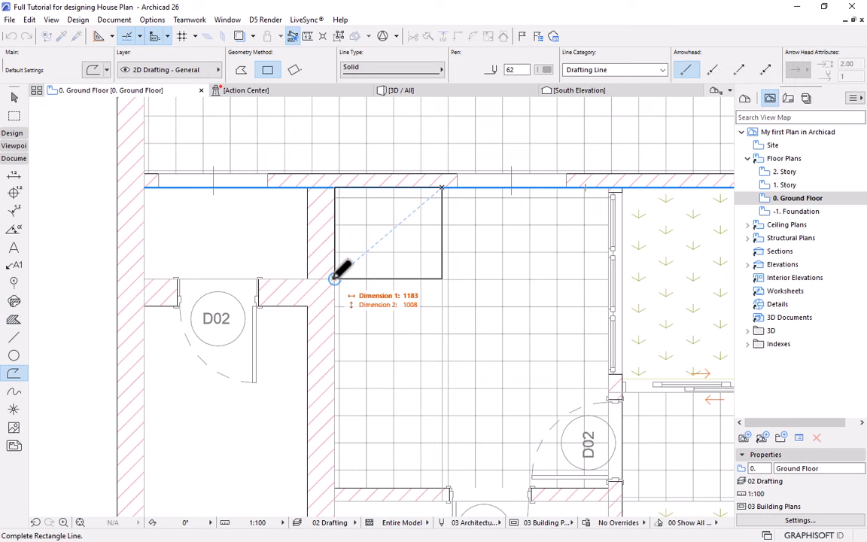
{"action": "type", "text": "11"}
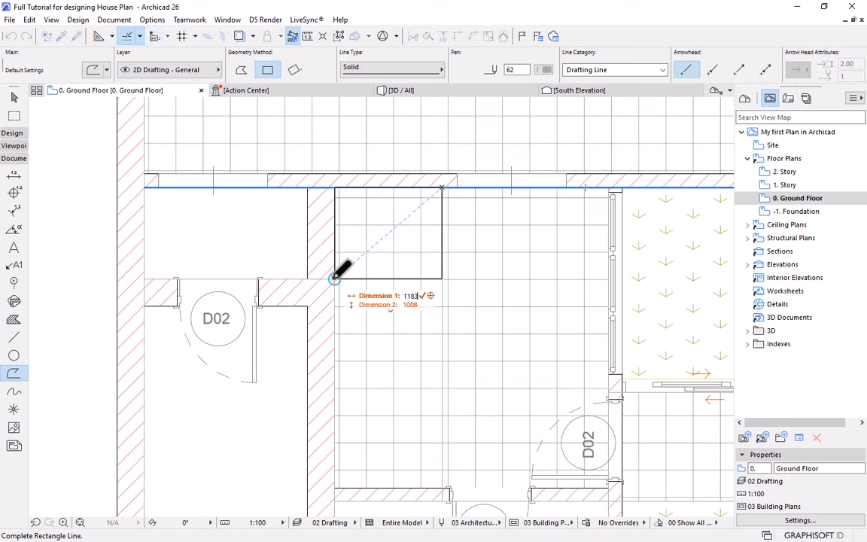
{"action": "key", "text": "Tab"}
{"action": "type", "text": "1"}
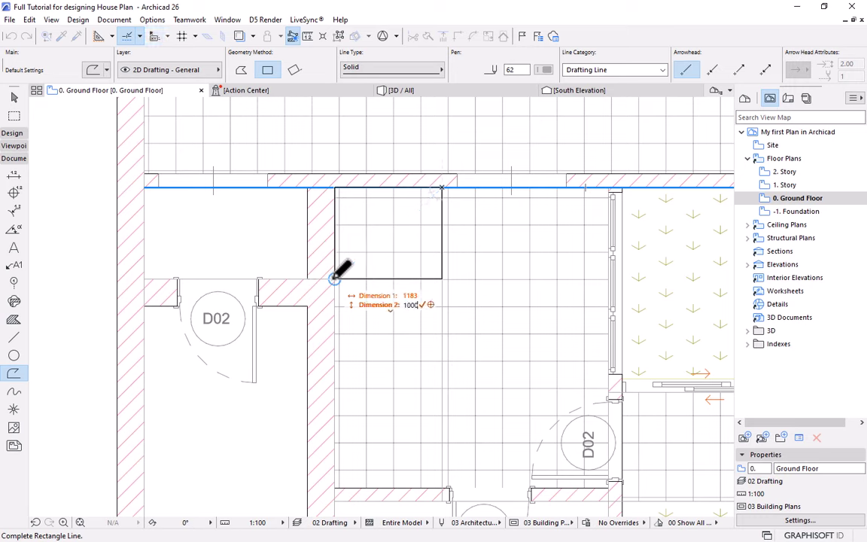
{"action": "key", "text": "Return"}
{"action": "scroll", "coordinate": [401, 206], "scroll_direction": "up", "scroll_amount": 5}
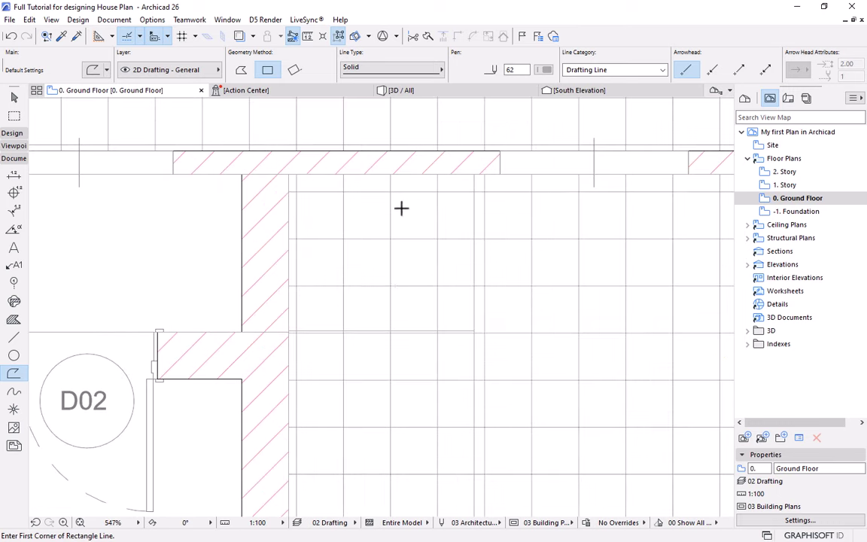
{"action": "key", "text": "Escape"}
{"action": "left_click", "coordinate": [402, 332]}
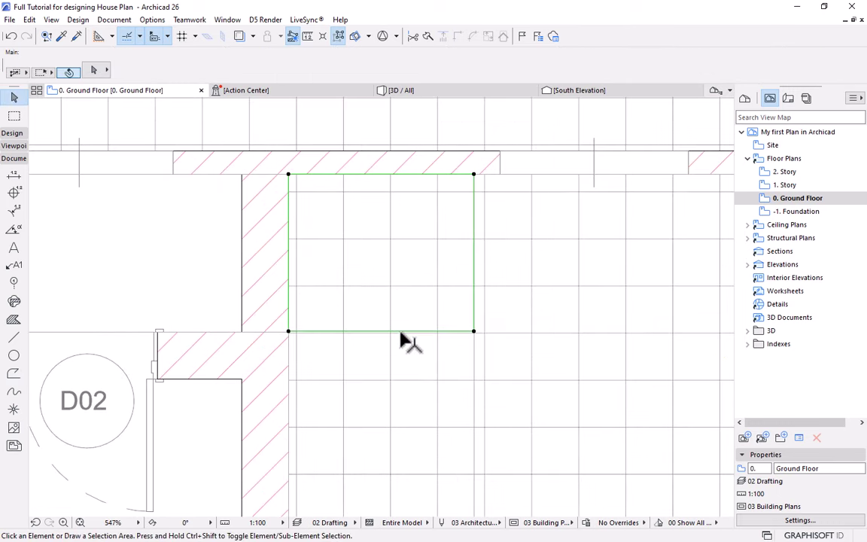
Draw a diagonal line across the landing rectangle from its southeast corner to its northwest corner.
{"action": "left_click", "coordinate": [14, 338]}
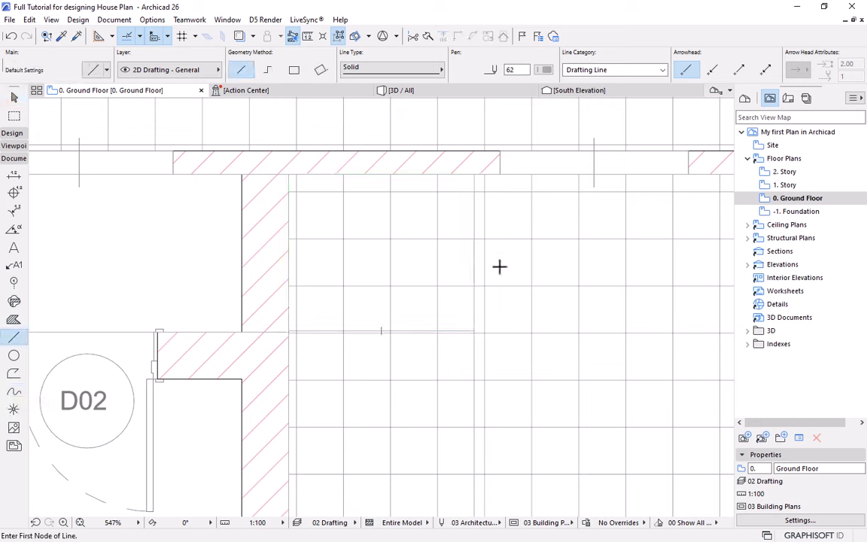
{"action": "left_click", "coordinate": [473, 331]}
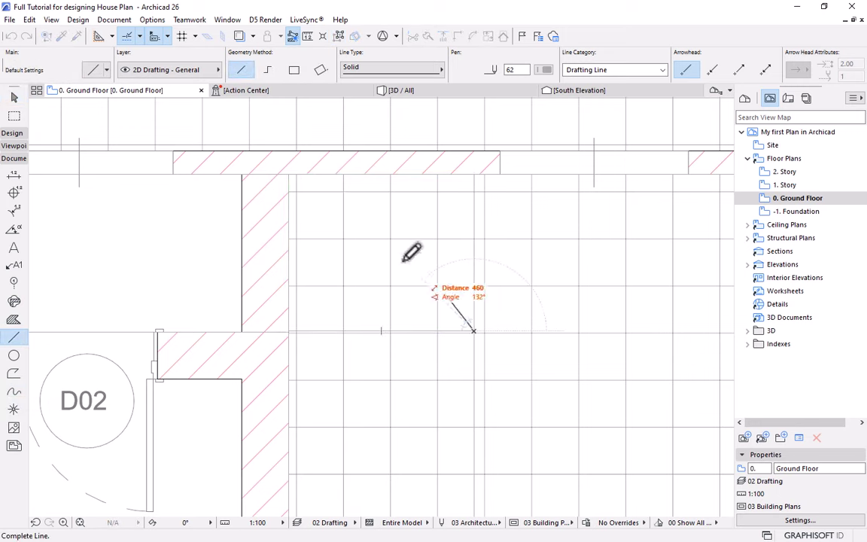
{"action": "left_click", "coordinate": [289, 174]}
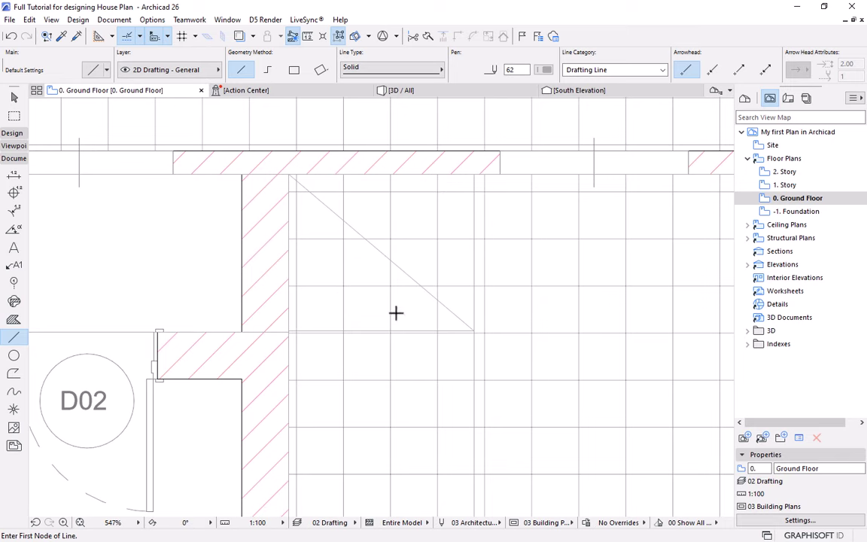
{"action": "scroll", "coordinate": [366, 300], "scroll_direction": "down", "scroll_amount": 5}
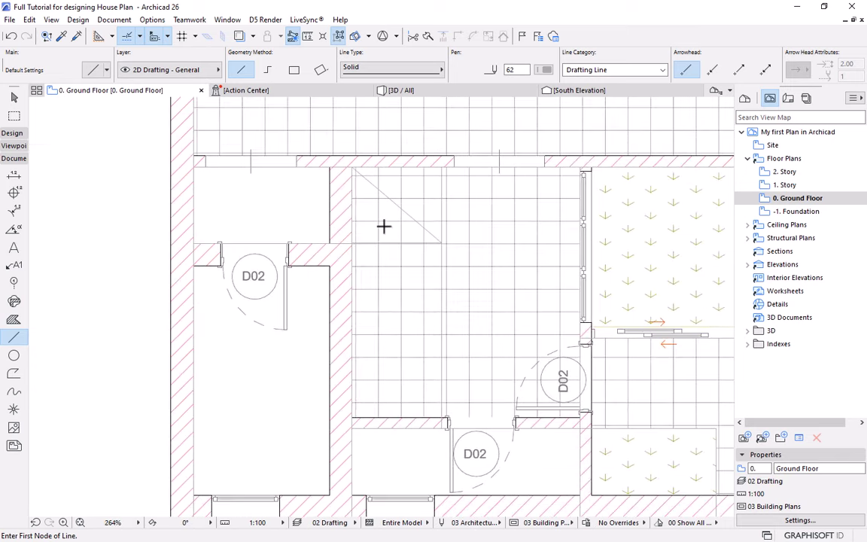
{"action": "scroll", "coordinate": [384, 226], "scroll_direction": "down", "scroll_amount": 1}
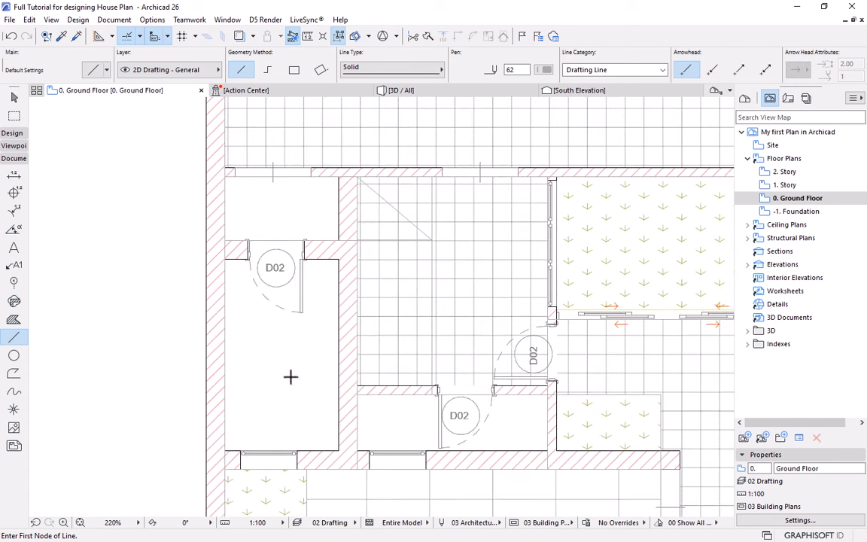
Open the default settings for the Stair tool and show only the Geometry and Positioning options.
{"action": "scroll", "coordinate": [423, 360], "scroll_direction": "up", "scroll_amount": 1}
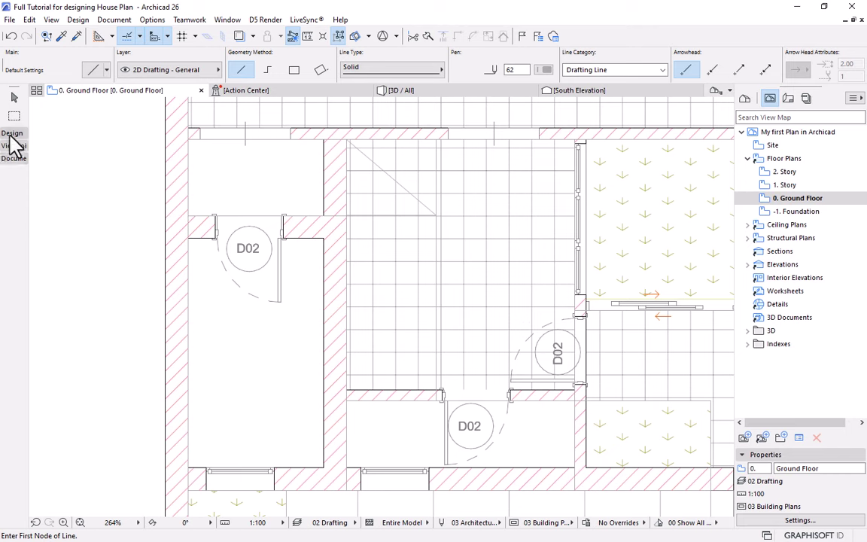
{"action": "left_click", "coordinate": [11, 134]}
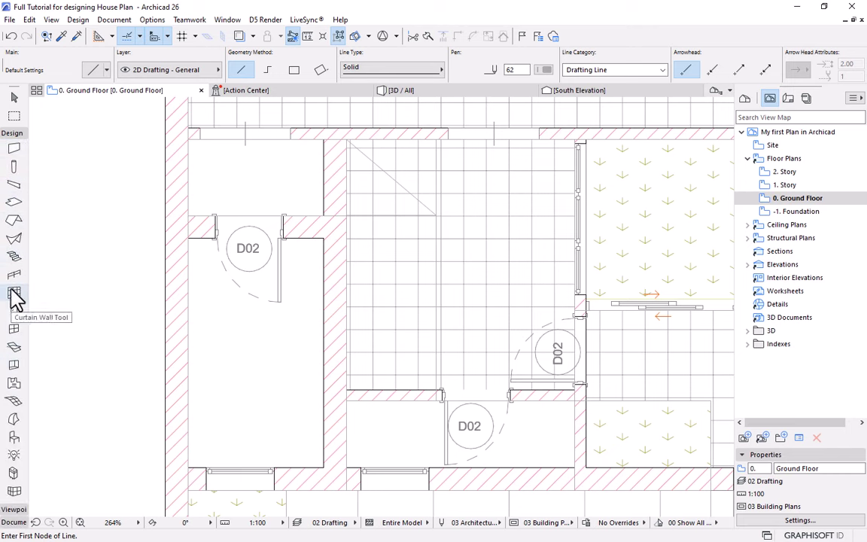
{"action": "left_click", "coordinate": [12, 257]}
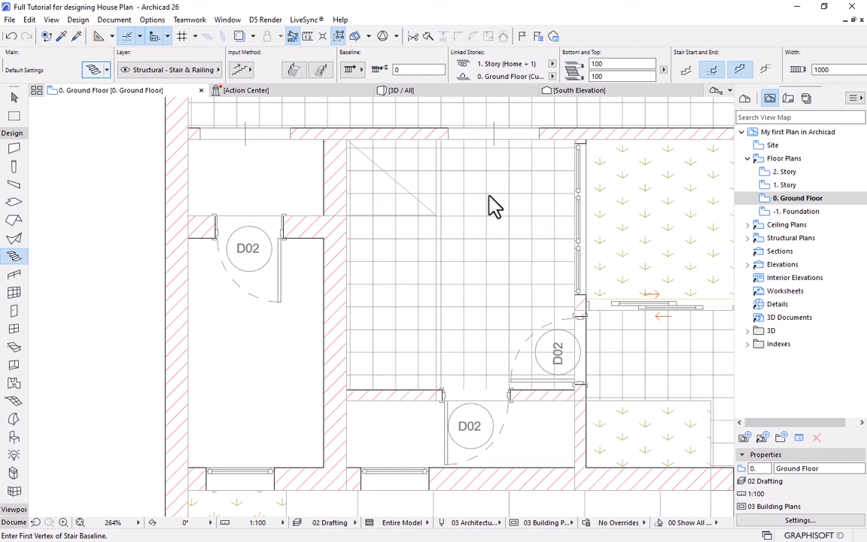
{"action": "key", "text": "ctrl+t"}
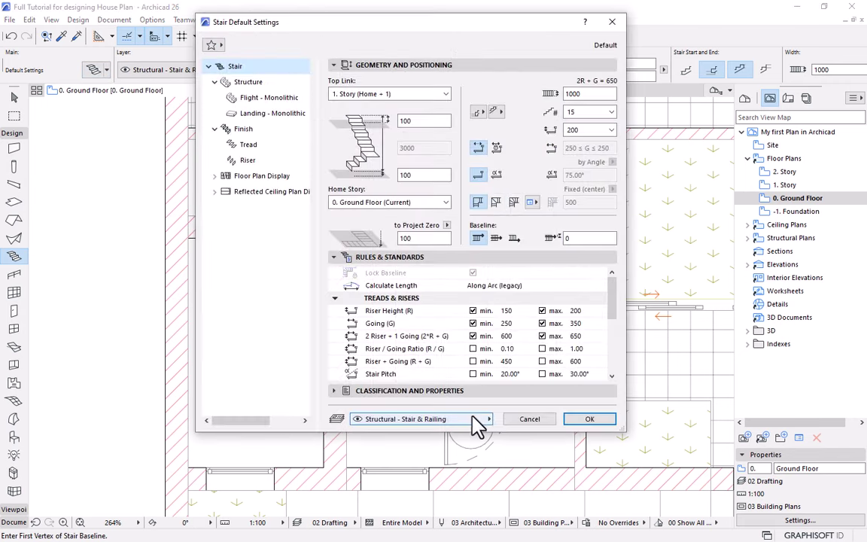
{"action": "left_click_drag", "start_coordinate": [485, 431], "coordinate": [482, 519]}
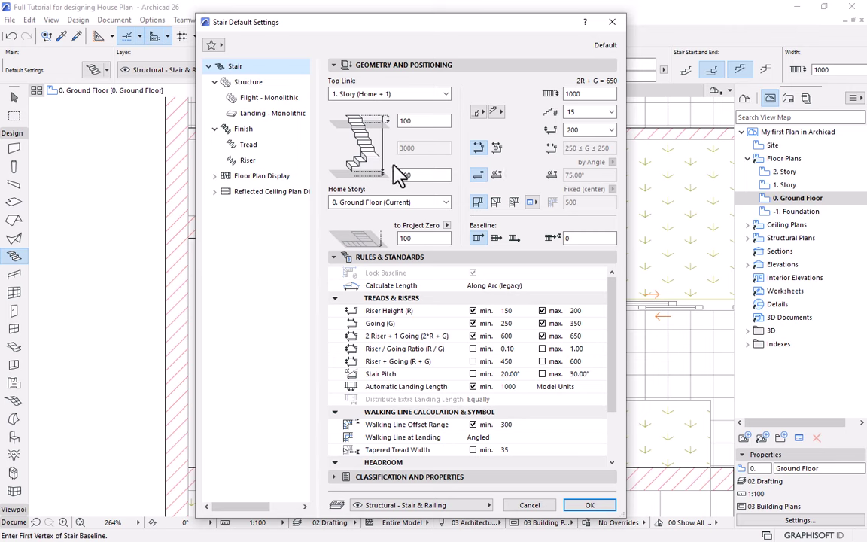
{"action": "left_click", "coordinate": [334, 256]}
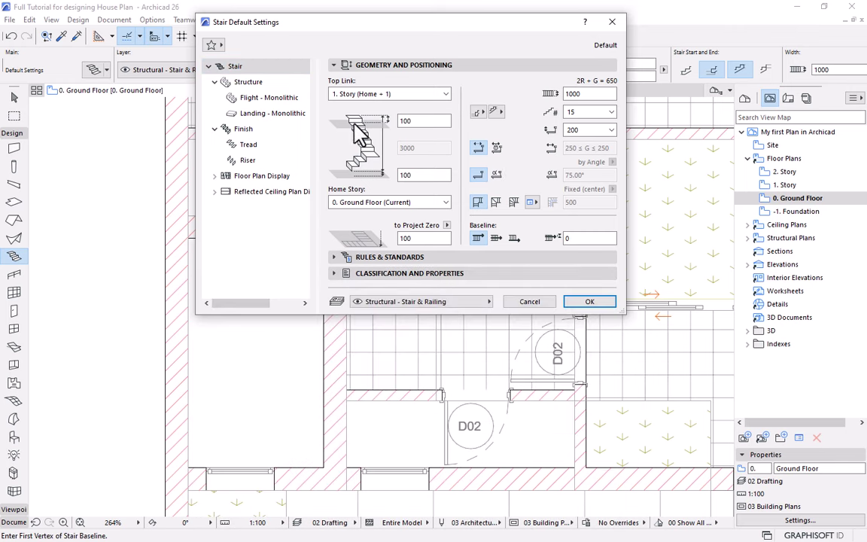
{"action": "left_click", "coordinate": [334, 65]}
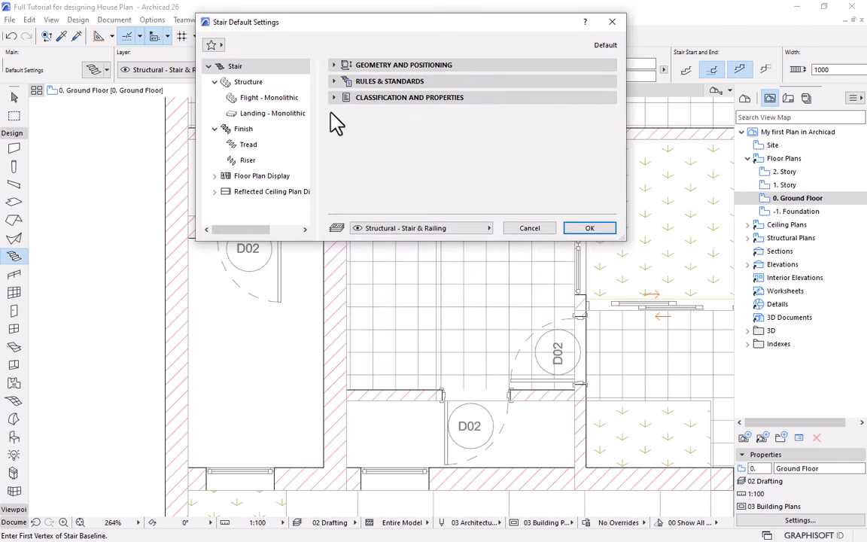
{"action": "left_click", "coordinate": [333, 66]}
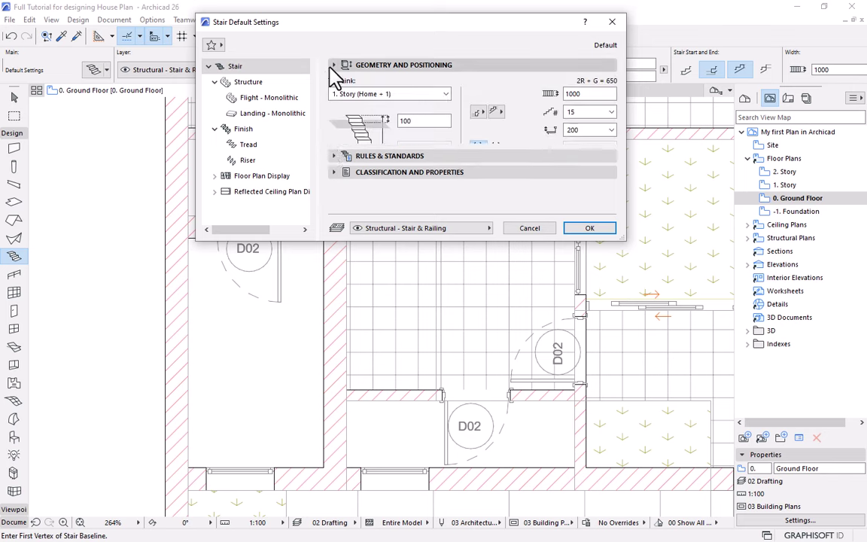
Link the default stair's top to 1. Story (Home + 1) and set its top offset to 0.
{"action": "double_click", "coordinate": [399, 175]}
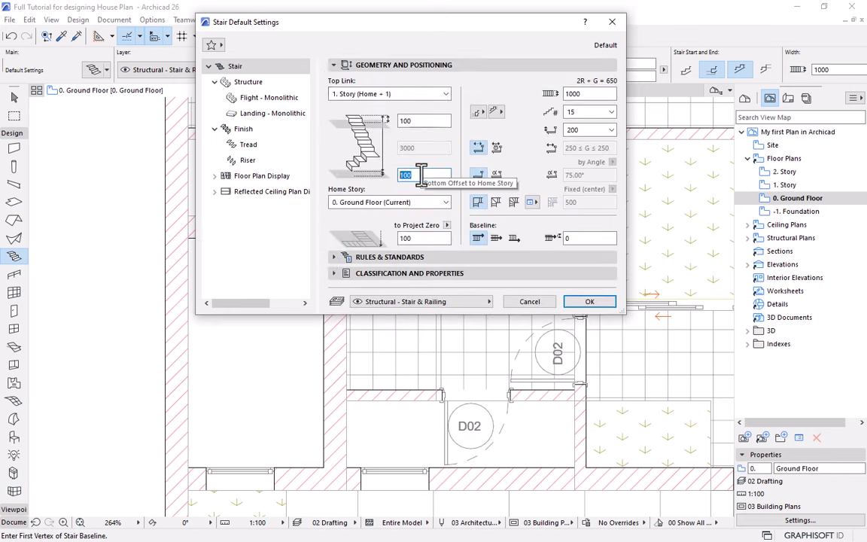
{"action": "double_click", "coordinate": [405, 121]}
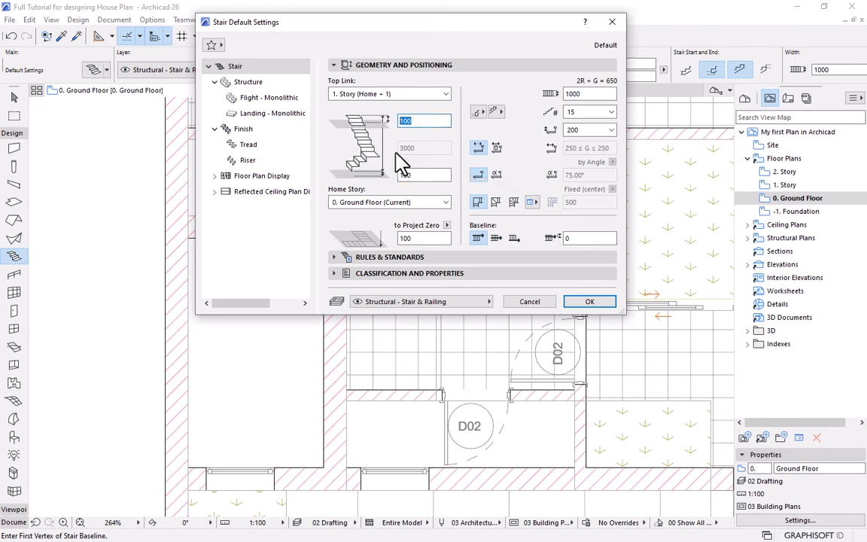
{"action": "left_click", "coordinate": [395, 93]}
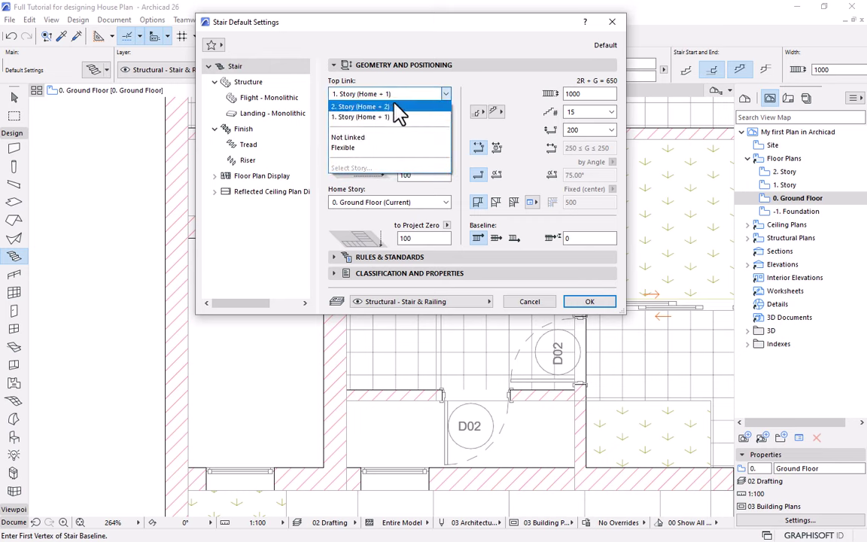
{"action": "left_click", "coordinate": [388, 117]}
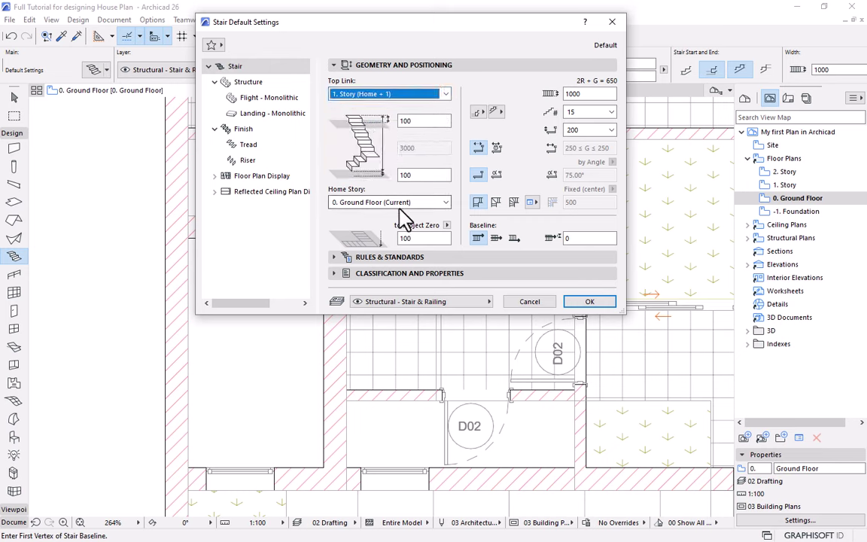
{"action": "double_click", "coordinate": [422, 123]}
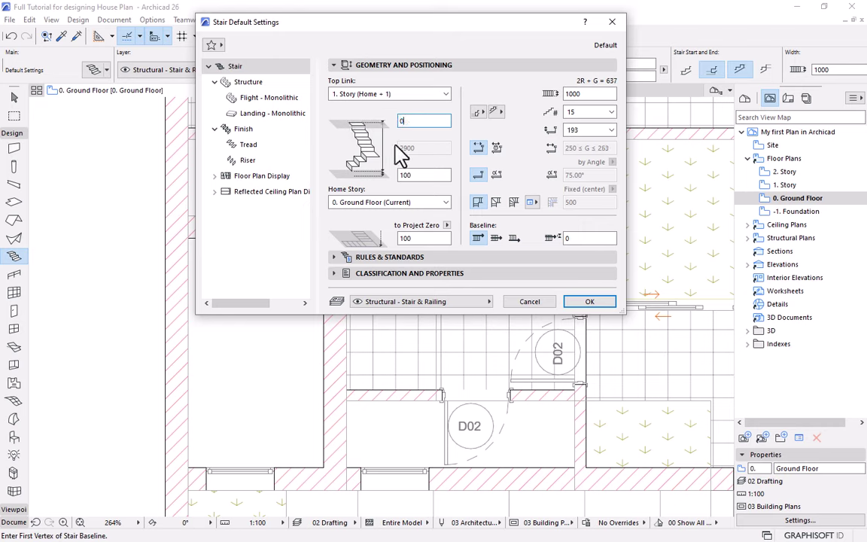
Set the default stair's width to 1200 and its number of risers to 16.
{"action": "left_click", "coordinate": [589, 94]}
{"action": "left_click_drag", "start_coordinate": [590, 94], "coordinate": [567, 92]}
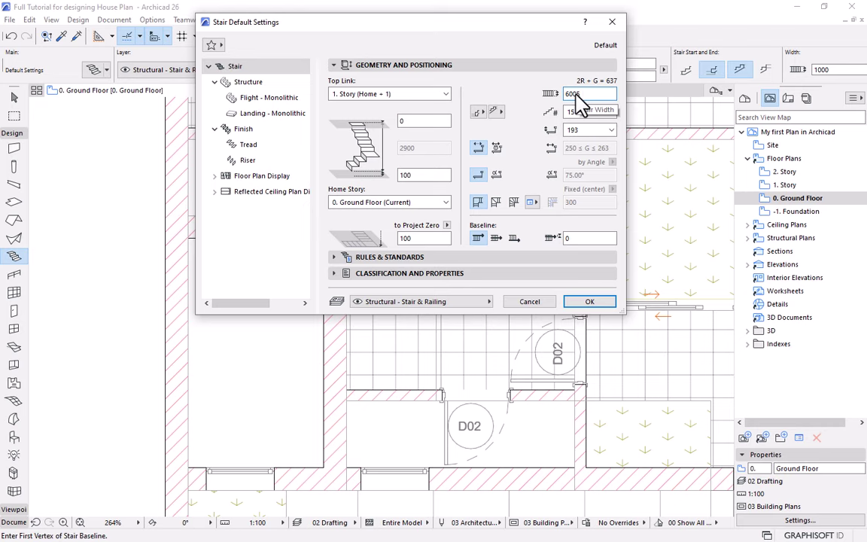
{"action": "key", "text": "BackSpace"}
{"action": "left_click_drag", "start_coordinate": [612, 92], "coordinate": [479, 96]}
{"action": "left_click", "coordinate": [600, 112]}
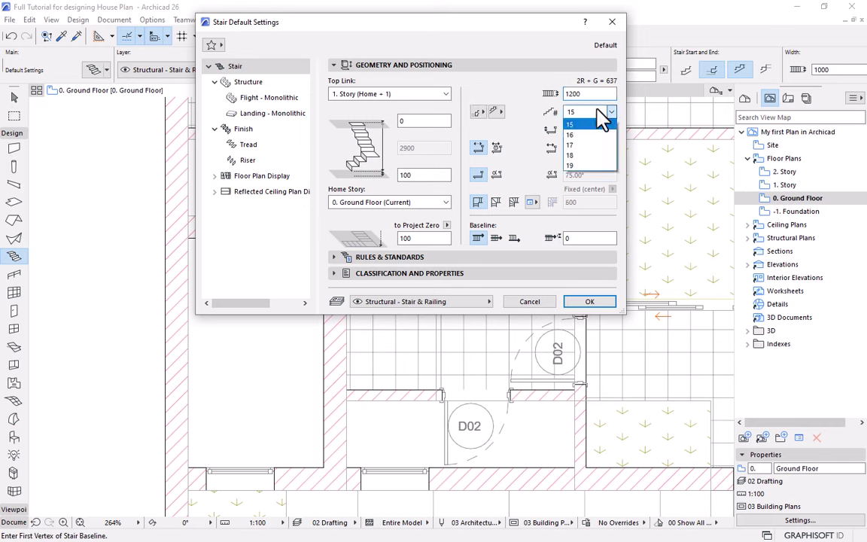
{"action": "left_click", "coordinate": [581, 135]}
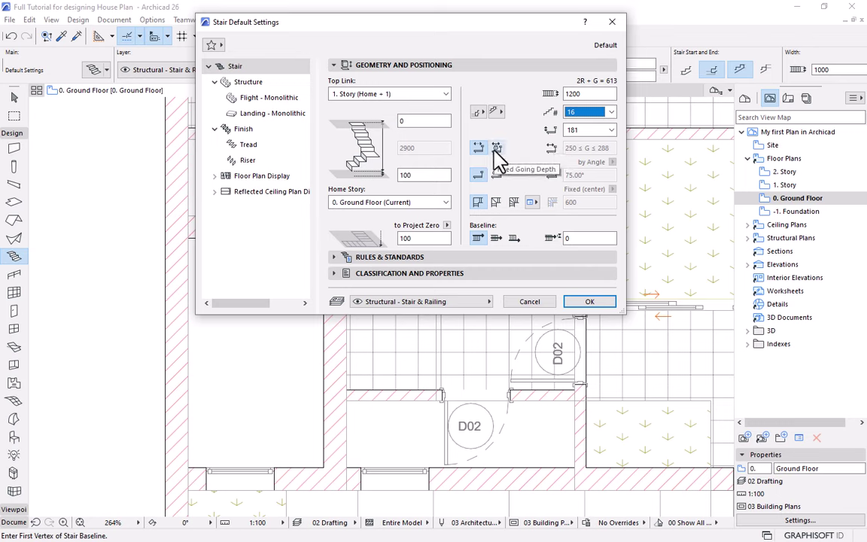
{"action": "left_click", "coordinate": [495, 149]}
{"action": "left_click", "coordinate": [569, 149]}
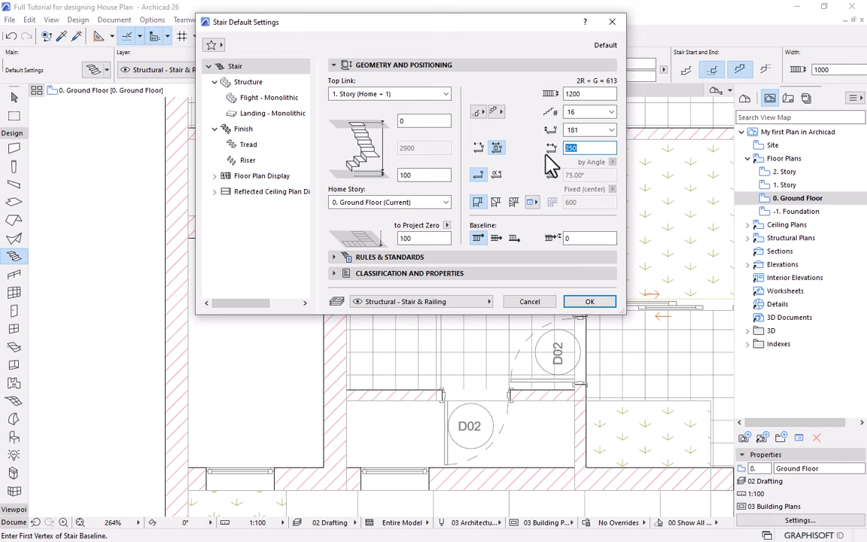
{"action": "left_click", "coordinate": [477, 149]}
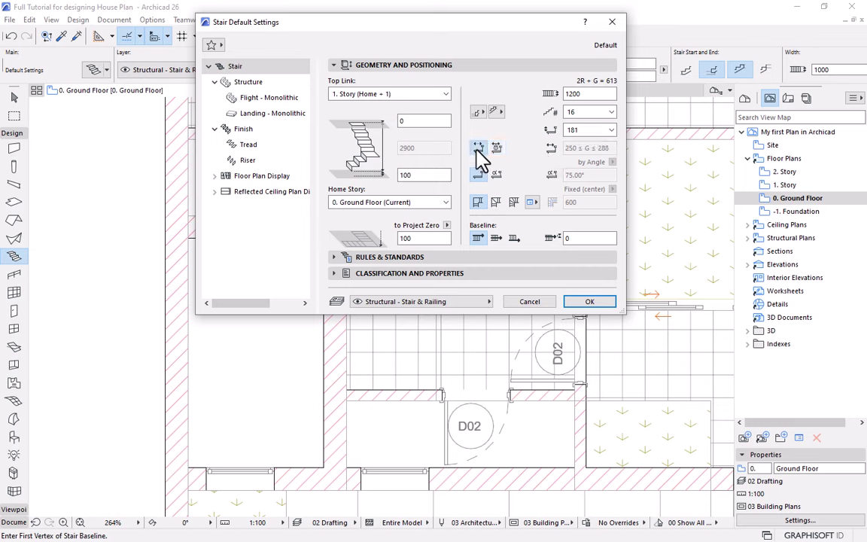
Put the default stair's baseline on the right side and choose the Monolithic landing structure.
{"action": "left_click", "coordinate": [514, 239]}
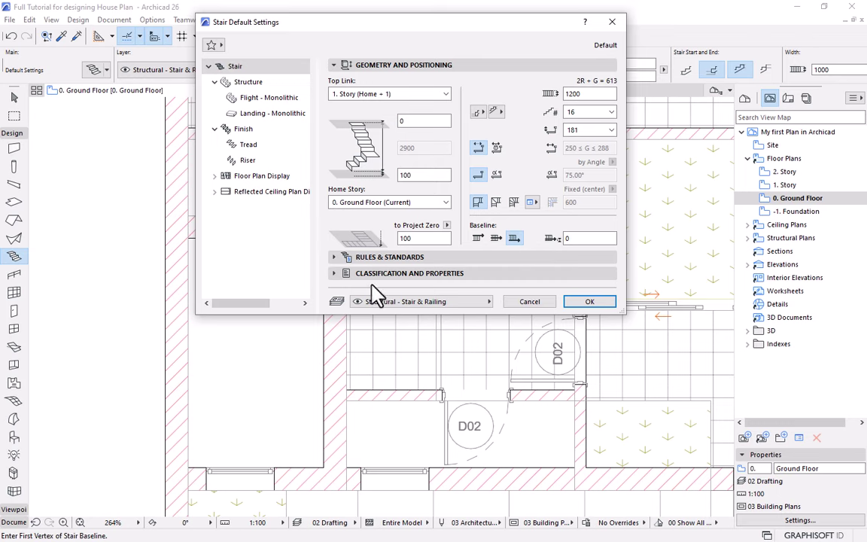
{"action": "left_click", "coordinate": [241, 87]}
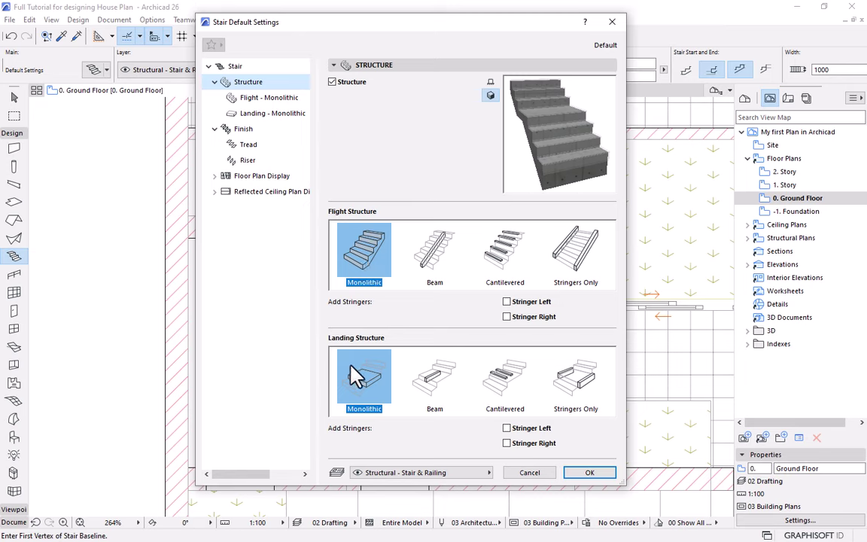
{"action": "left_click", "coordinate": [355, 387]}
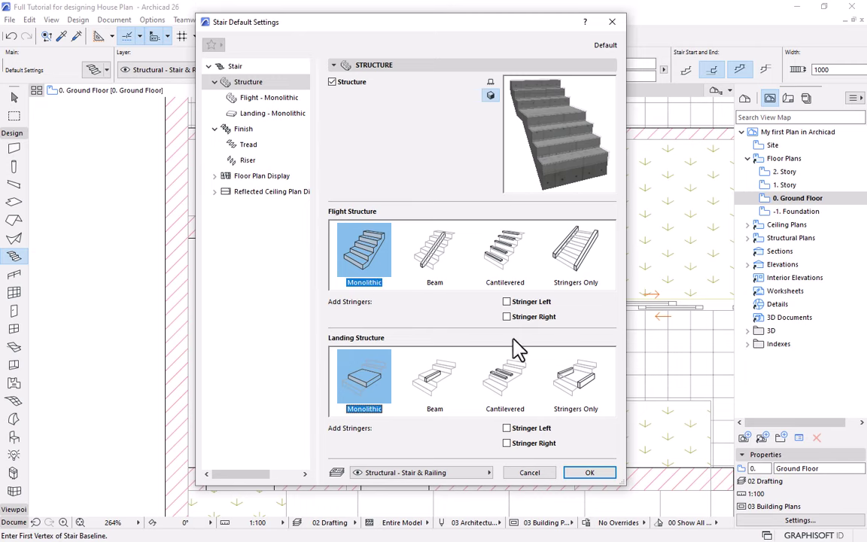
Check the thickness settings of the monolithic flight and landing, and apply the default stair settings.
{"action": "left_click", "coordinate": [256, 104]}
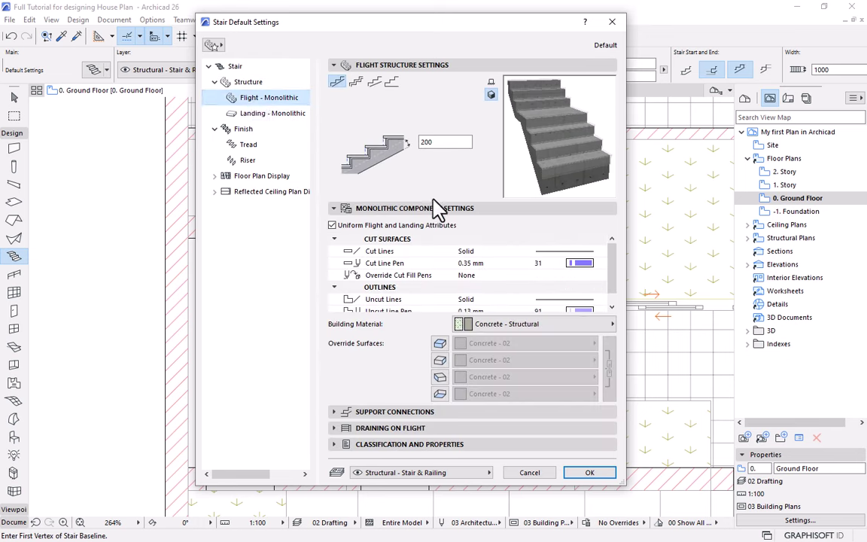
{"action": "left_click", "coordinate": [413, 143]}
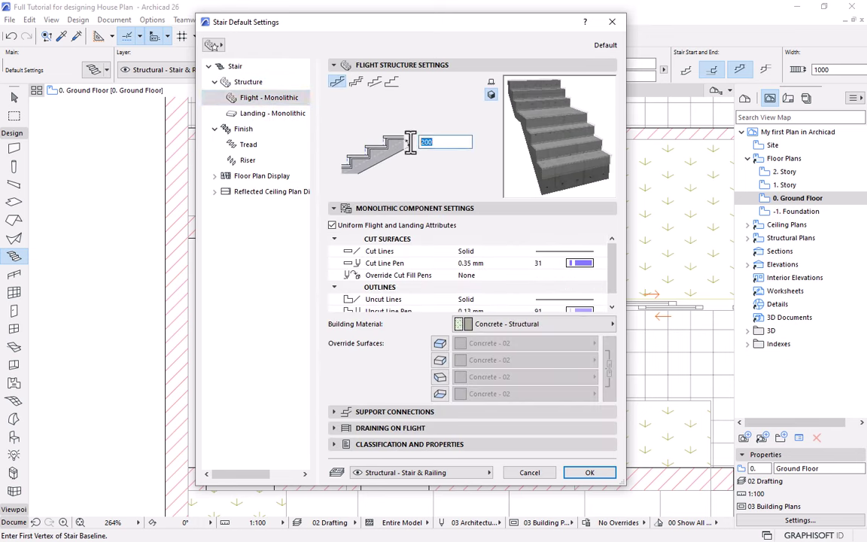
{"action": "left_click", "coordinate": [269, 115]}
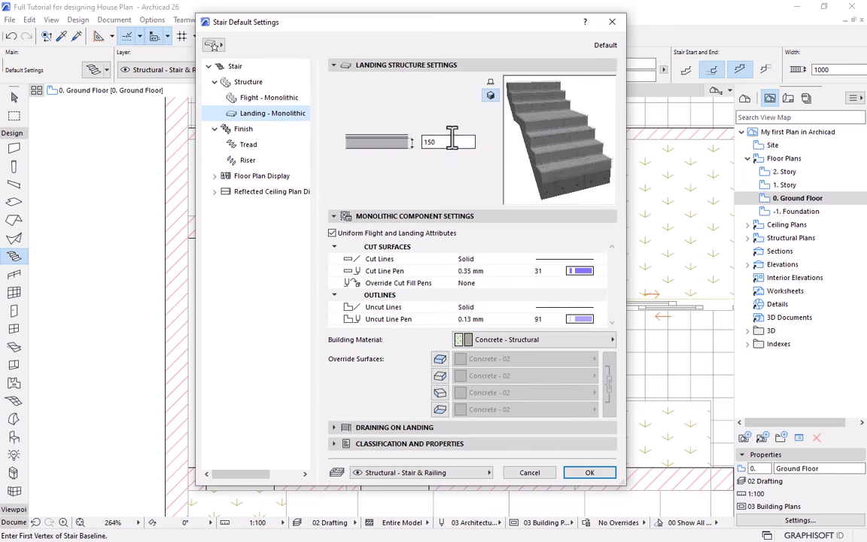
{"action": "left_click", "coordinate": [450, 141]}
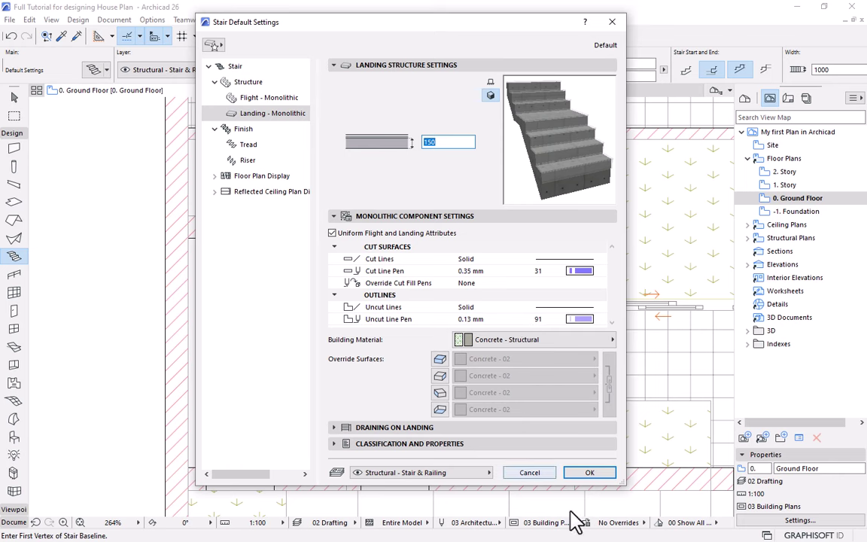
{"action": "left_click", "coordinate": [589, 472]}
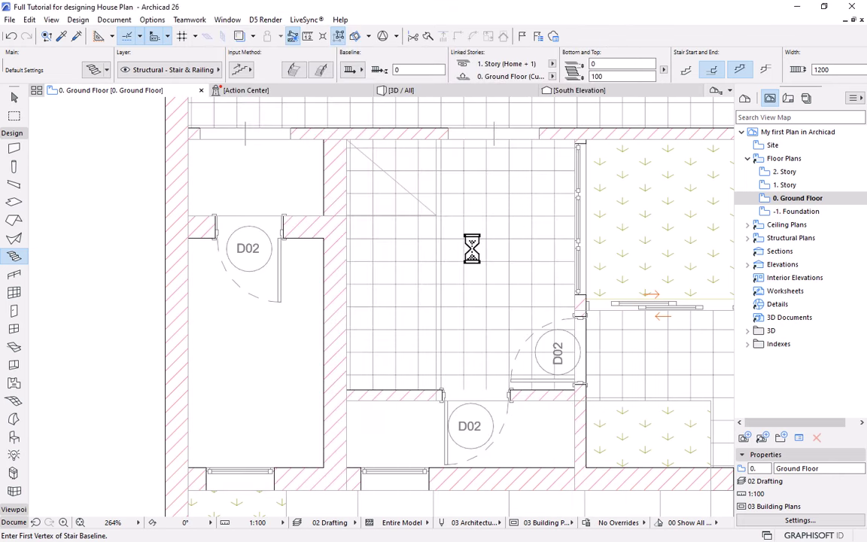
Draw a stair baseline from the landing rectangle's northeast corner to its northwest corner and end the input without adding the run along the west wall.
{"action": "scroll", "coordinate": [288, 208], "scroll_direction": "up", "scroll_amount": 2}
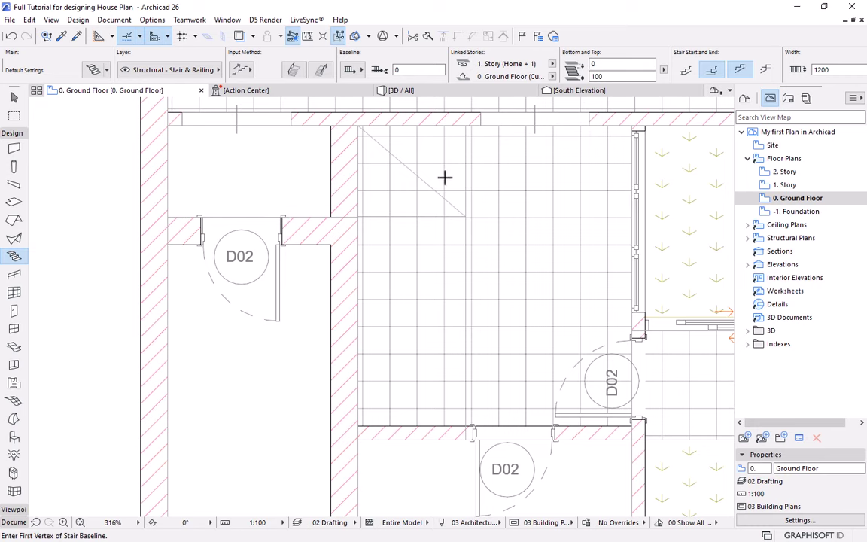
{"action": "left_click", "coordinate": [466, 125]}
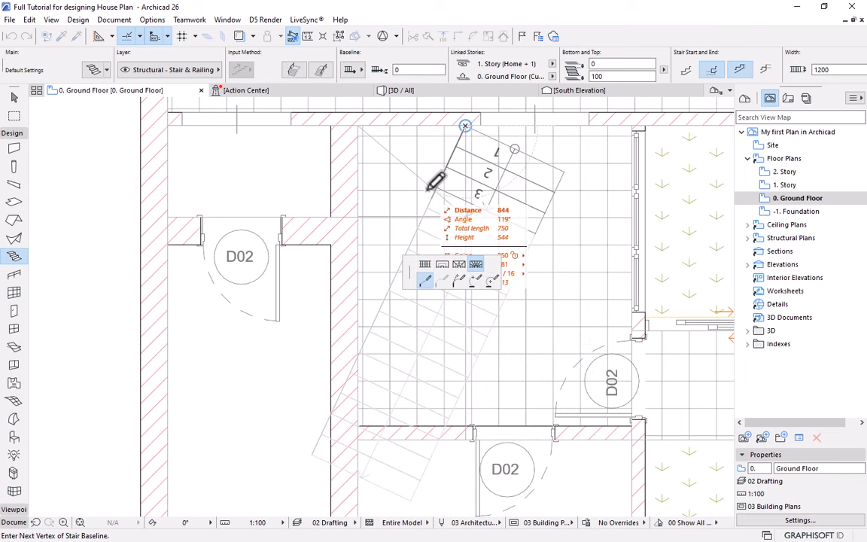
{"action": "left_click", "coordinate": [359, 126]}
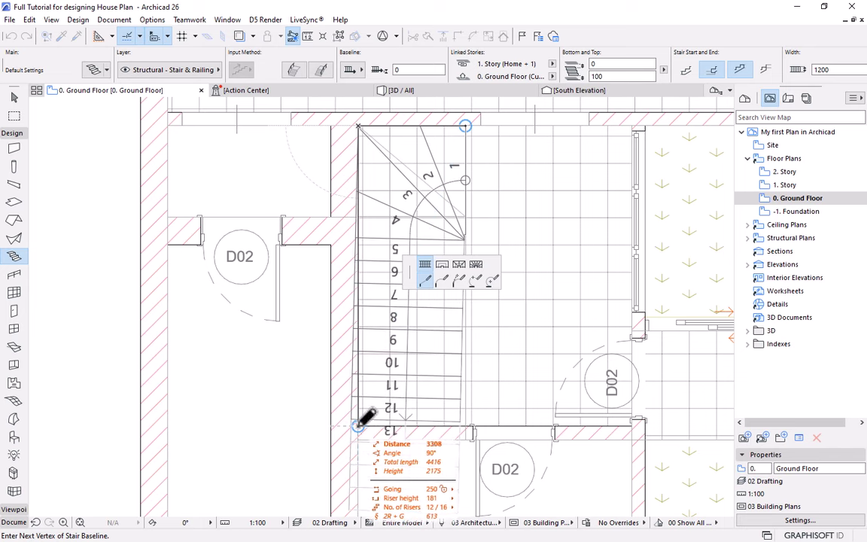
{"action": "scroll", "coordinate": [374, 473], "scroll_direction": "up", "scroll_amount": 5}
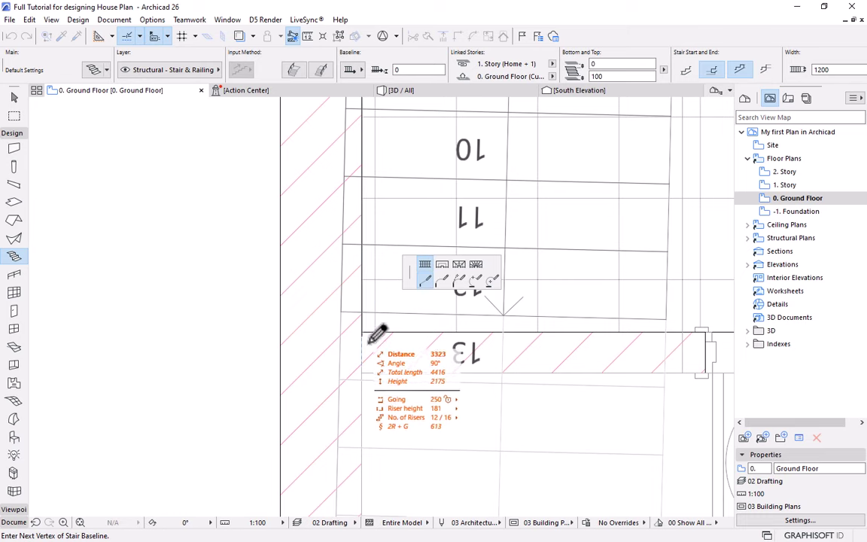
{"action": "scroll", "coordinate": [390, 263], "scroll_direction": "down", "scroll_amount": 3}
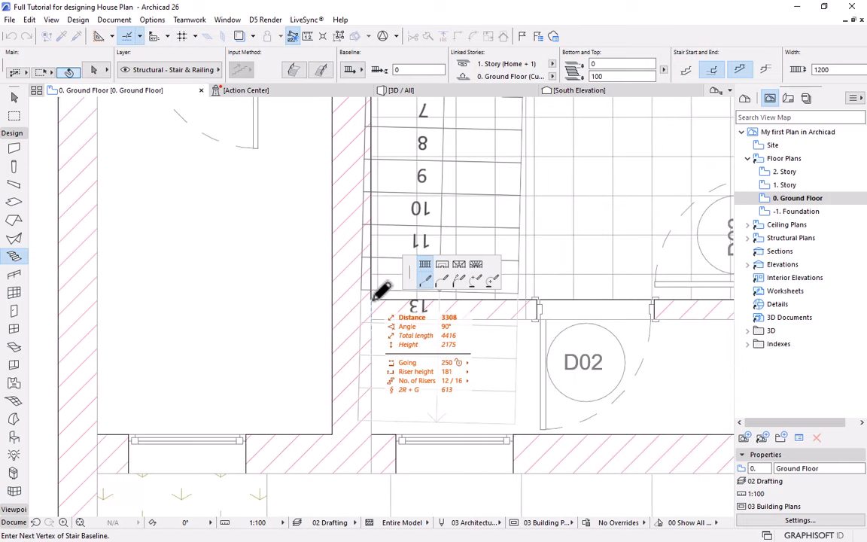
{"action": "right_click", "coordinate": [374, 298]}
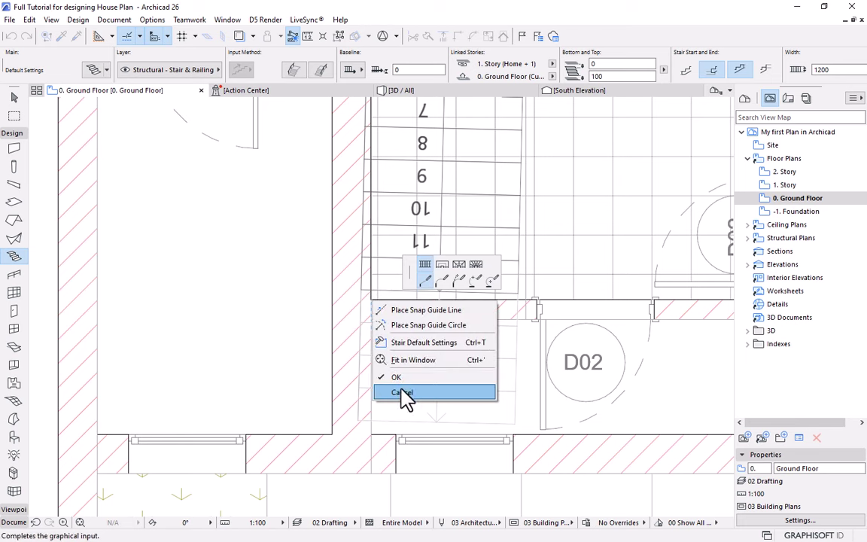
{"action": "left_click", "coordinate": [417, 392]}
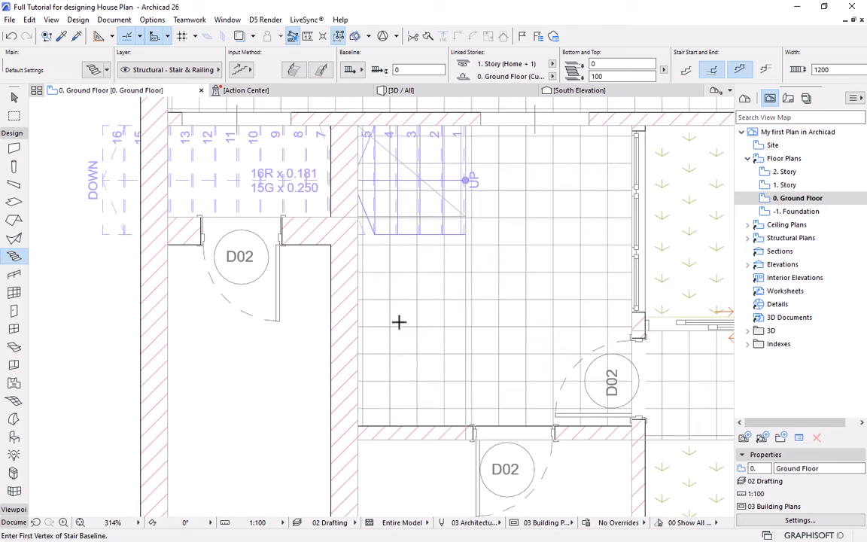
Delete the straight stair that runs westward from the hall through the walls.
{"action": "scroll", "coordinate": [399, 322], "scroll_direction": "down", "scroll_amount": 2}
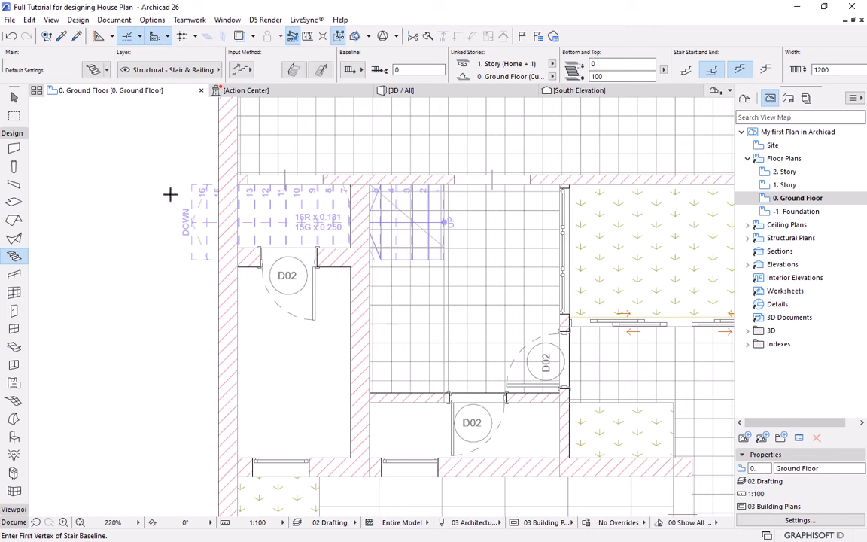
{"action": "left_click", "coordinate": [14, 98]}
{"action": "left_click", "coordinate": [204, 228]}
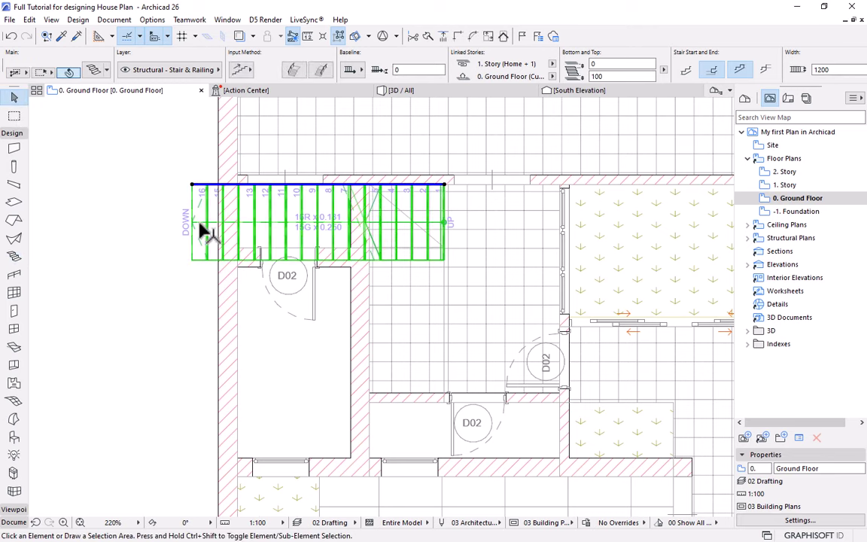
{"action": "key", "text": "Delete"}
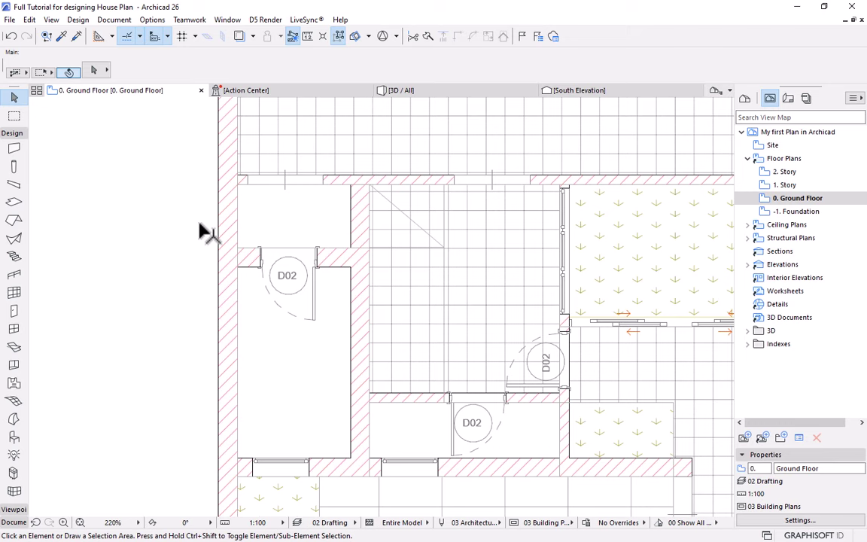
{"action": "key", "text": "shift+s"}
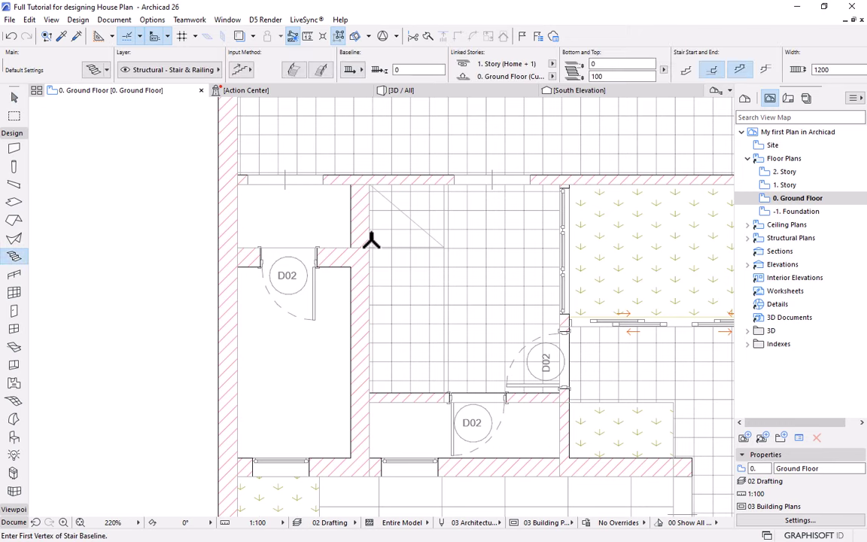
{"action": "scroll", "coordinate": [372, 241], "scroll_direction": "up", "scroll_amount": 1}
{"action": "scroll", "coordinate": [371, 241], "scroll_direction": "up", "scroll_amount": 4}
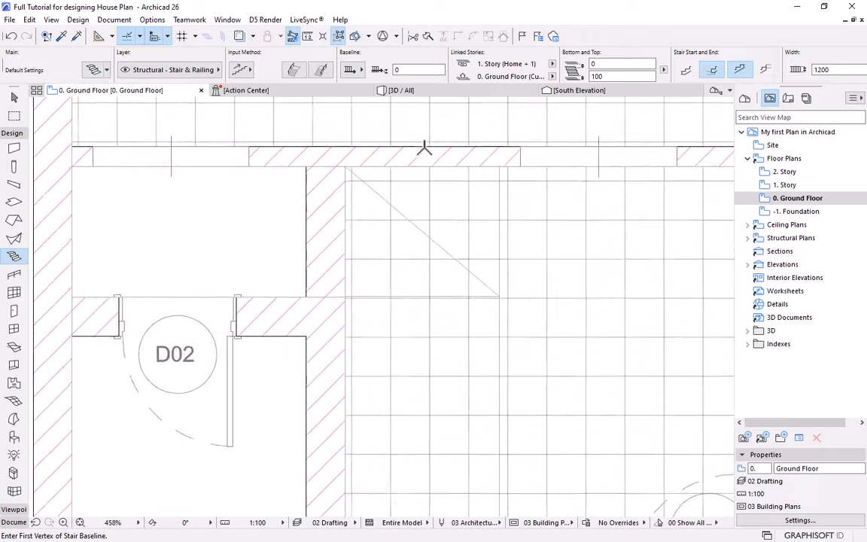
{"action": "left_click", "coordinate": [516, 169]}
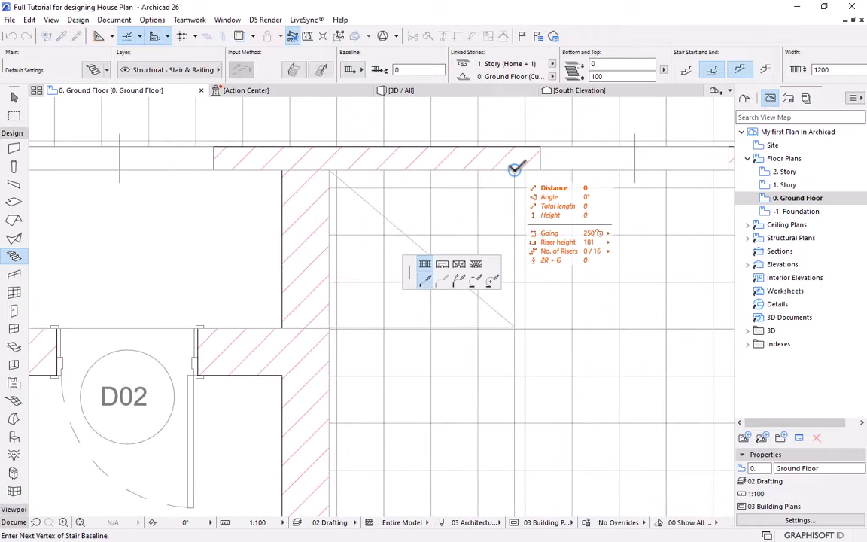
{"action": "left_click", "coordinate": [475, 265]}
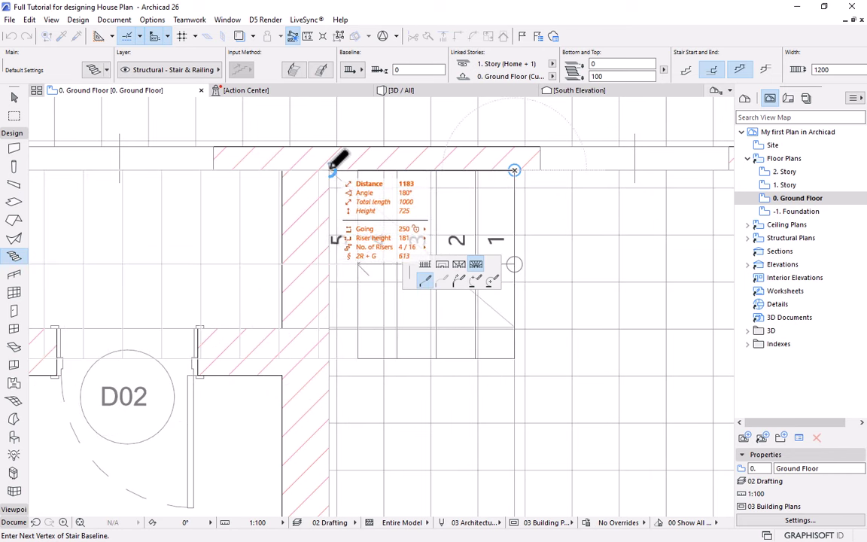
{"action": "scroll", "coordinate": [331, 167], "scroll_direction": "down", "scroll_amount": 3}
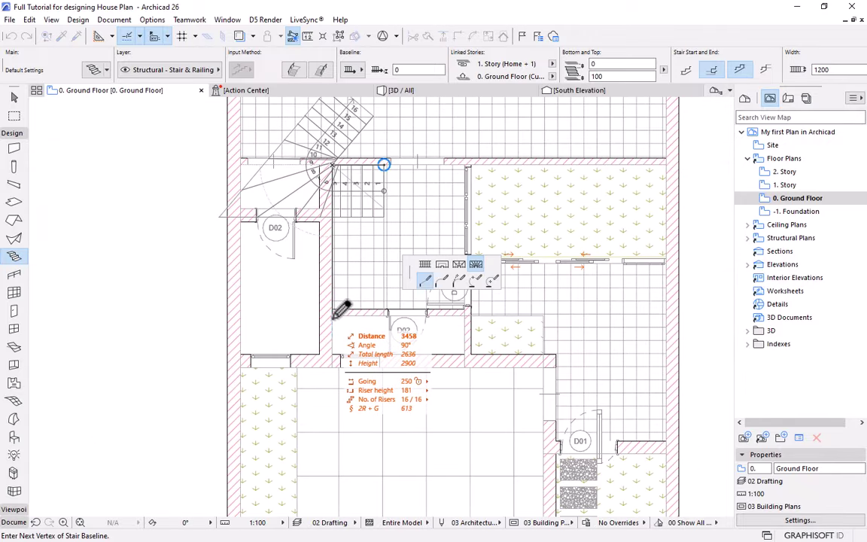
{"action": "scroll", "coordinate": [343, 305], "scroll_direction": "up", "scroll_amount": 2}
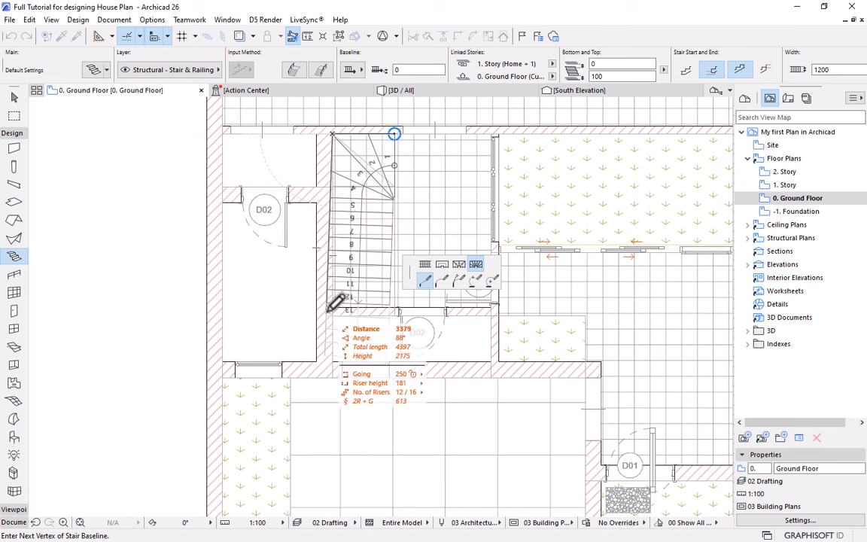
{"action": "scroll", "coordinate": [340, 313], "scroll_direction": "up", "scroll_amount": 1}
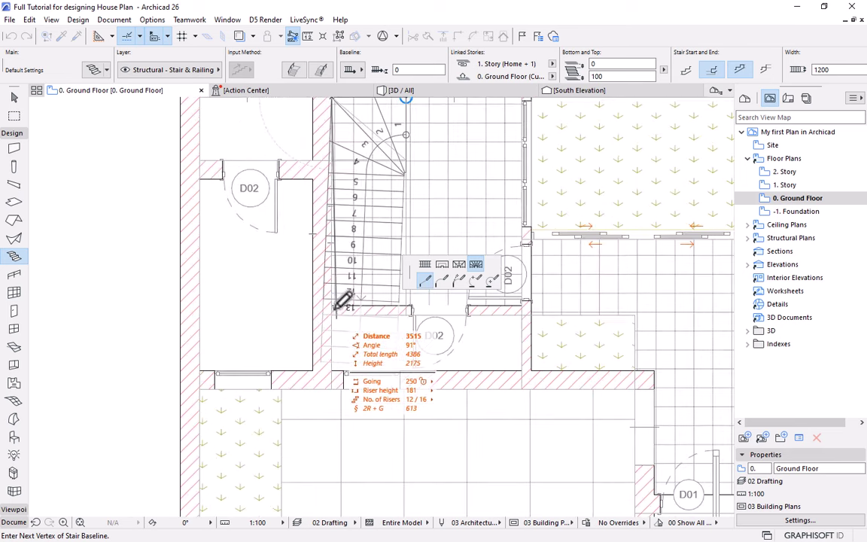
{"action": "scroll", "coordinate": [346, 301], "scroll_direction": "down", "scroll_amount": 1}
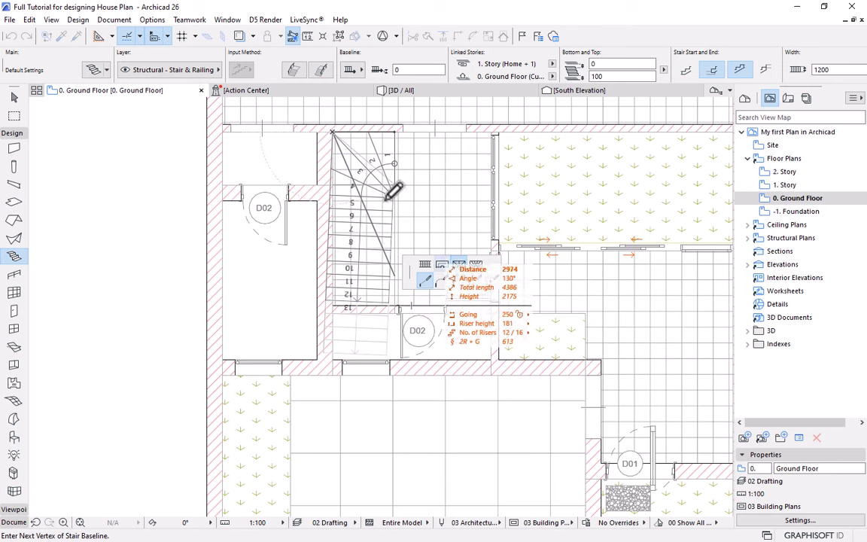
{"action": "key", "text": "Escape"}
{"action": "scroll", "coordinate": [358, 178], "scroll_direction": "up", "scroll_amount": 3}
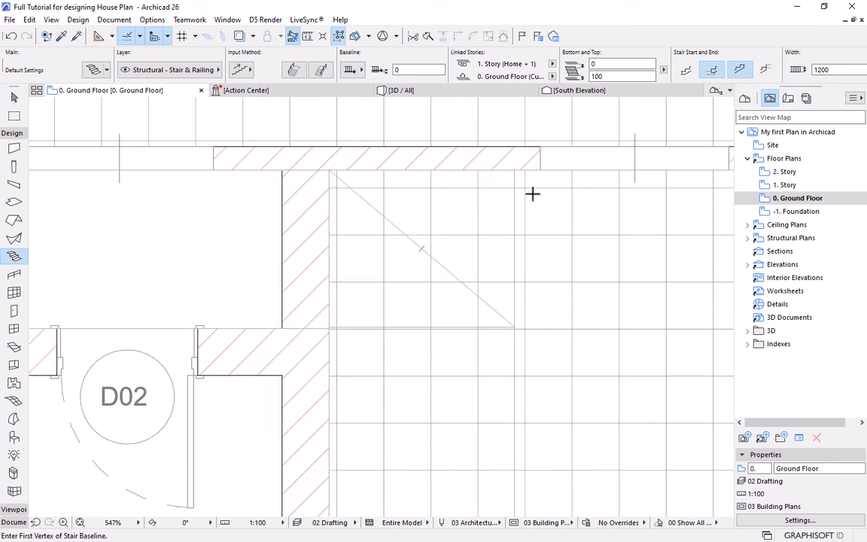
{"action": "left_click", "coordinate": [516, 167]}
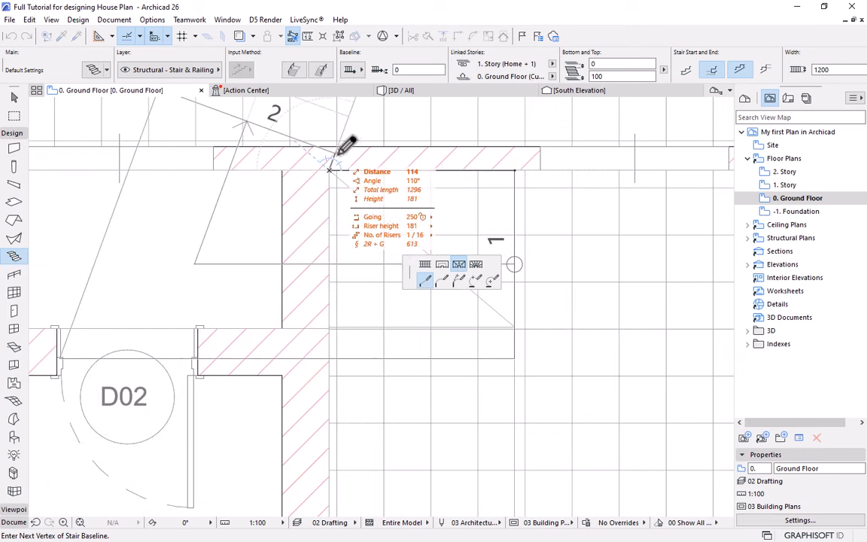
{"action": "scroll", "coordinate": [330, 169], "scroll_direction": "down", "scroll_amount": 5}
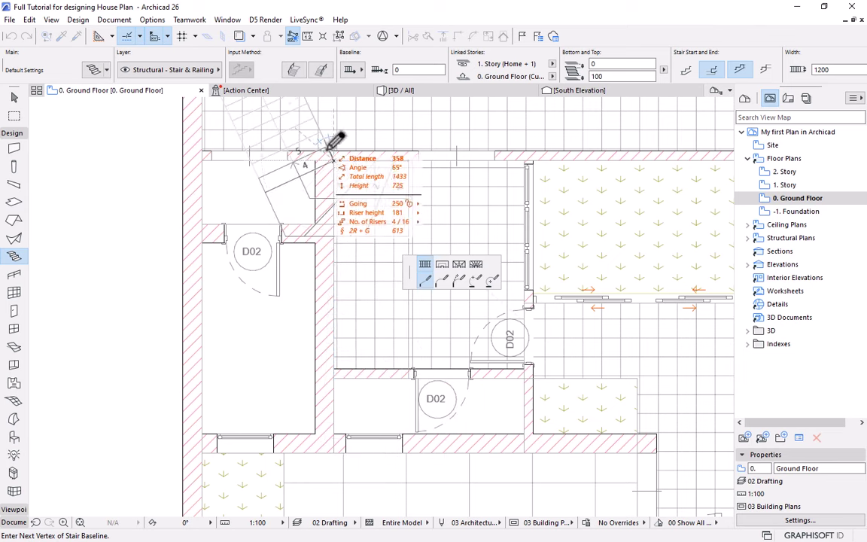
{"action": "scroll", "coordinate": [362, 338], "scroll_direction": "up", "scroll_amount": 2}
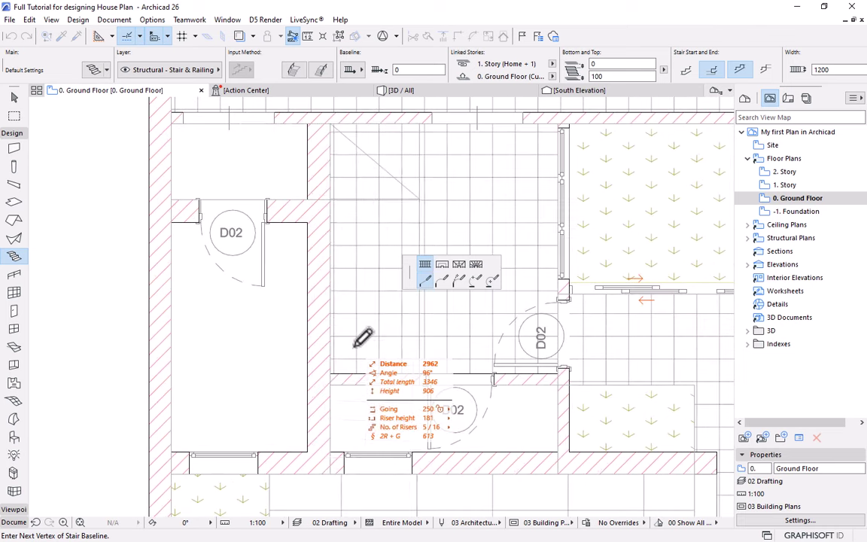
{"action": "scroll", "coordinate": [359, 149], "scroll_direction": "up", "scroll_amount": 4}
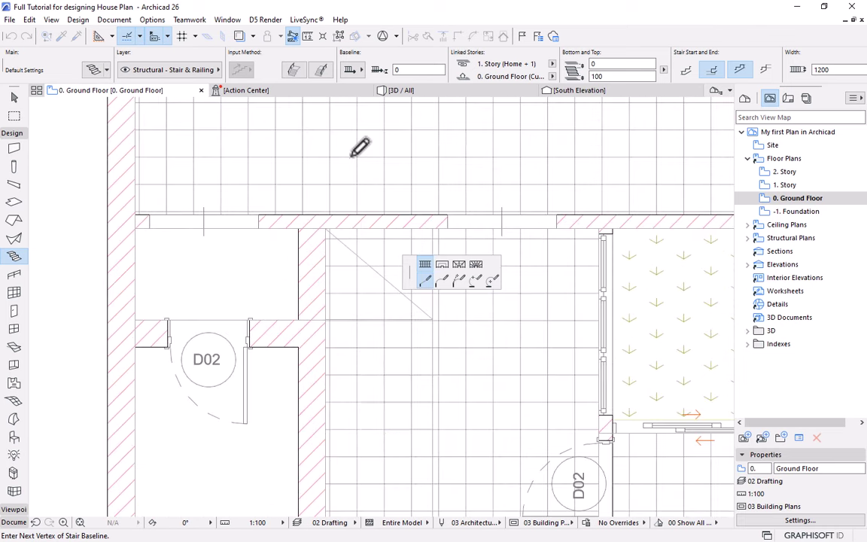
{"action": "scroll", "coordinate": [463, 260], "scroll_direction": "up", "scroll_amount": 2}
{"action": "key", "text": "Escape"}
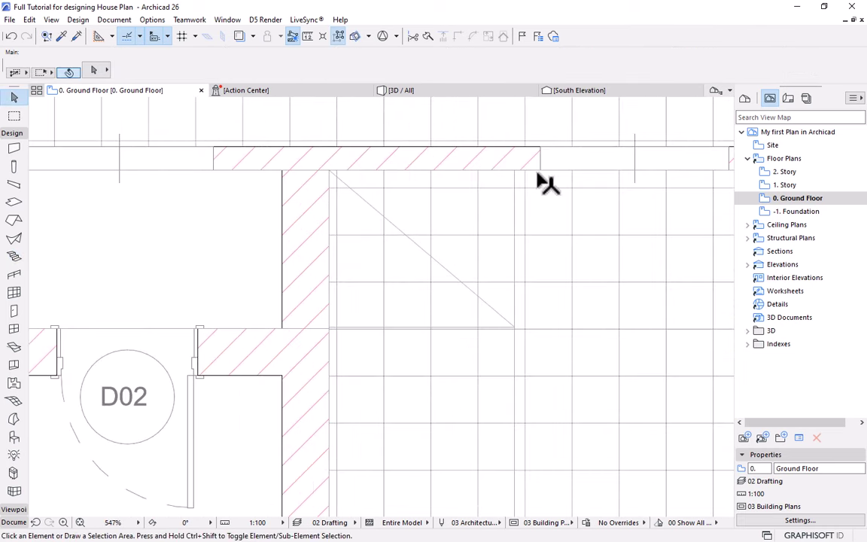
Draw an L-shaped stair from the north opening's west jamb to the hall's northwest corner and along the west wall to the south wall.
{"action": "key", "text": "shift"}
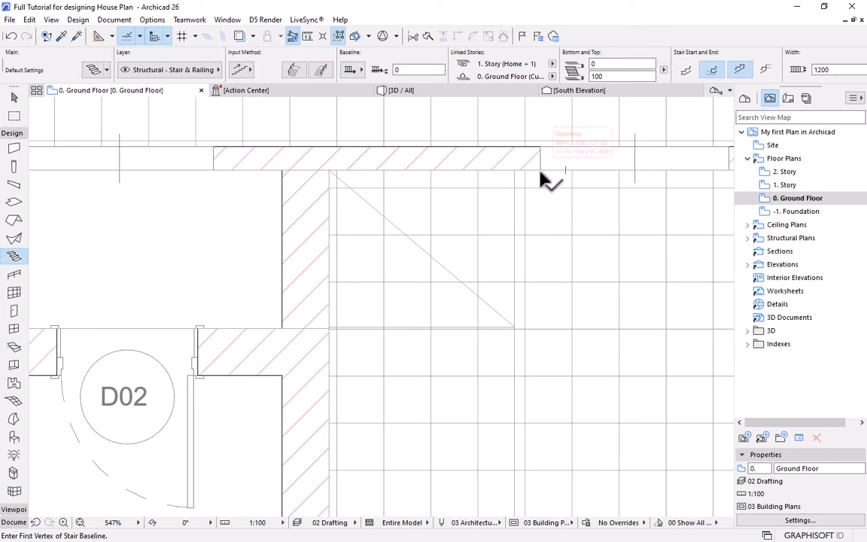
{"action": "left_click", "coordinate": [540, 169]}
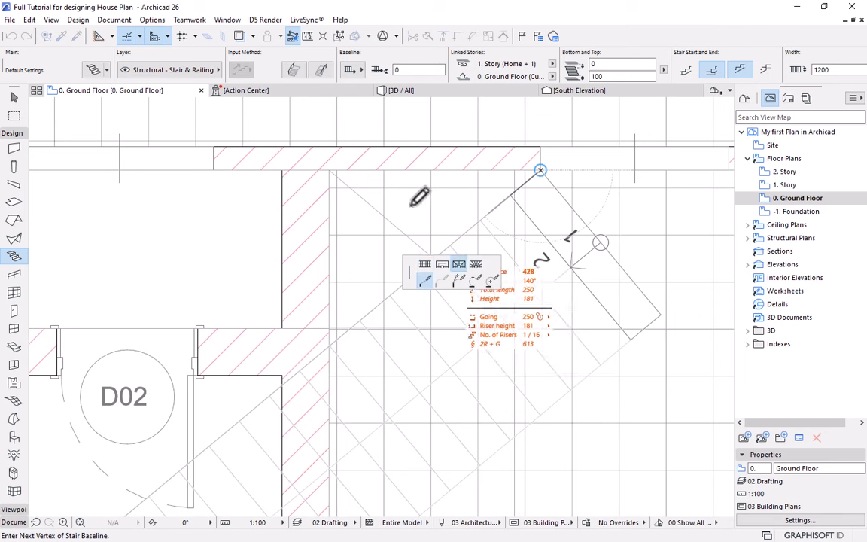
{"action": "left_click", "coordinate": [329, 170]}
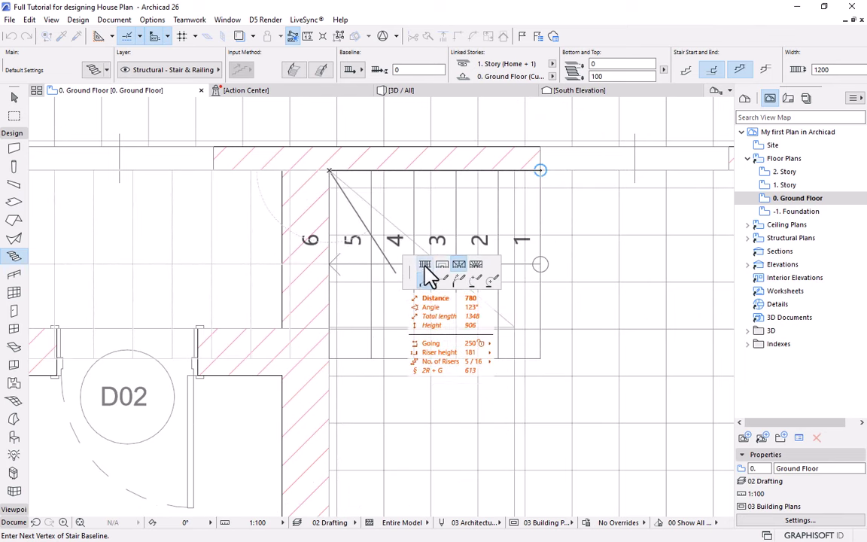
{"action": "scroll", "coordinate": [355, 136], "scroll_direction": "down", "scroll_amount": 4}
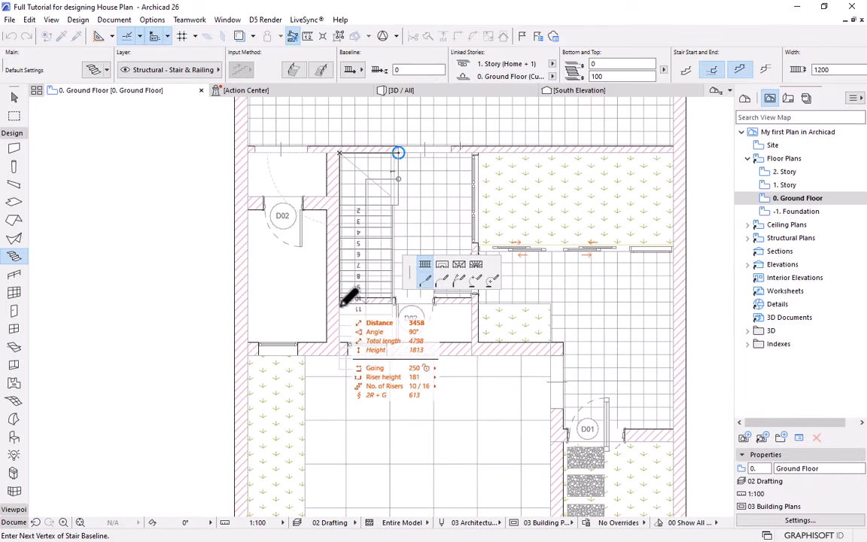
{"action": "scroll", "coordinate": [349, 307], "scroll_direction": "up", "scroll_amount": 3}
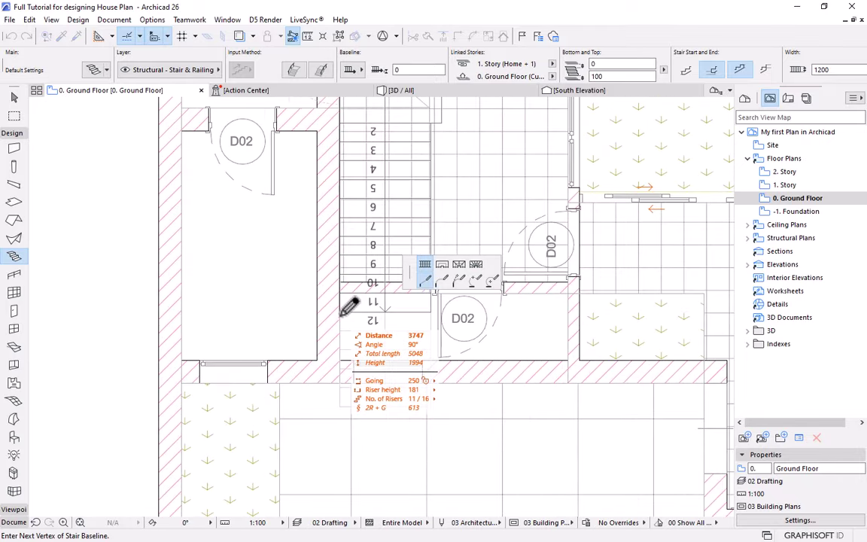
{"action": "scroll", "coordinate": [392, 132], "scroll_direction": "up", "scroll_amount": 1}
{"action": "left_click", "coordinate": [404, 169]}
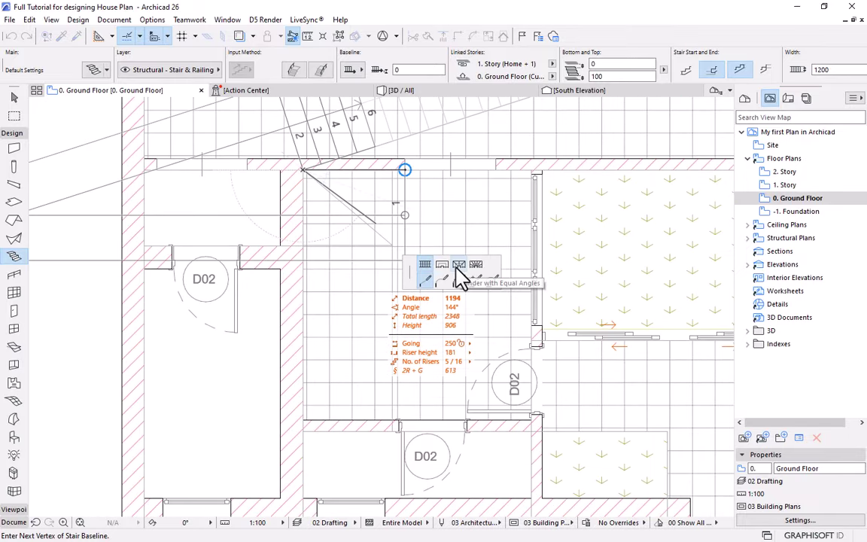
{"action": "scroll", "coordinate": [345, 139], "scroll_direction": "down", "scroll_amount": 3}
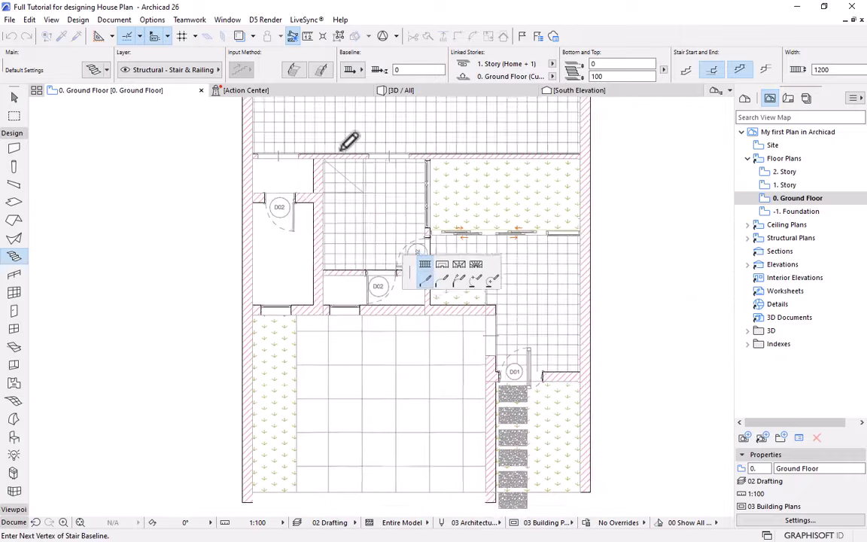
{"action": "scroll", "coordinate": [345, 265], "scroll_direction": "up", "scroll_amount": 2}
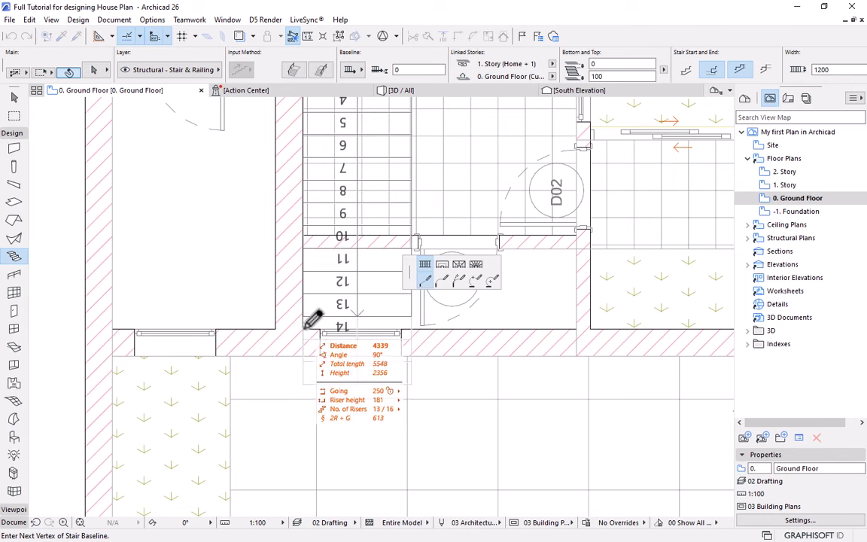
{"action": "right_click", "coordinate": [330, 257]}
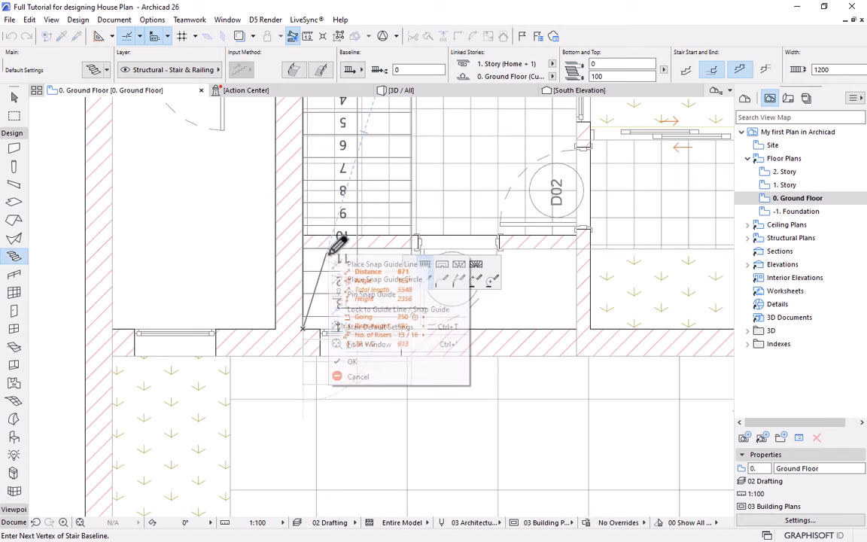
{"action": "left_click", "coordinate": [354, 363]}
Select the new L-shaped stair to inspect its corner turn and first steps, and undo its placement.
{"action": "scroll", "coordinate": [319, 368], "scroll_direction": "up", "scroll_amount": 3}
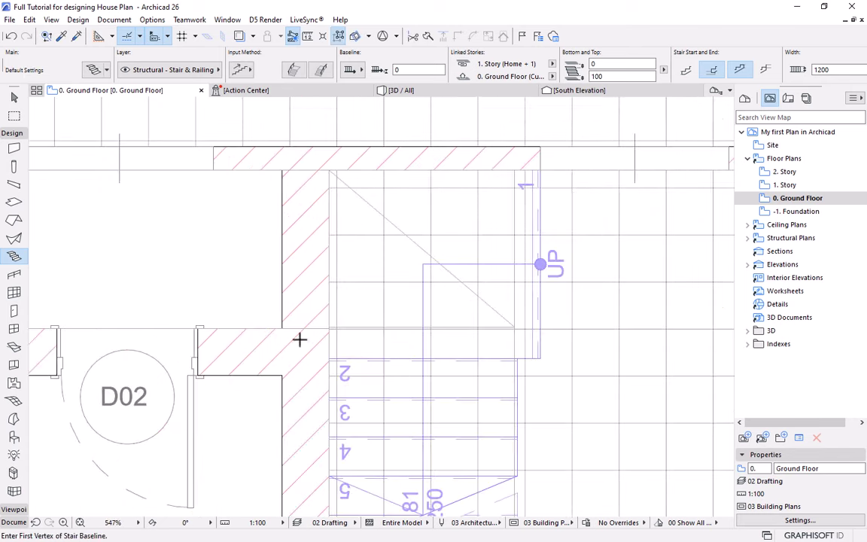
{"action": "scroll", "coordinate": [282, 144], "scroll_direction": "down", "scroll_amount": 3}
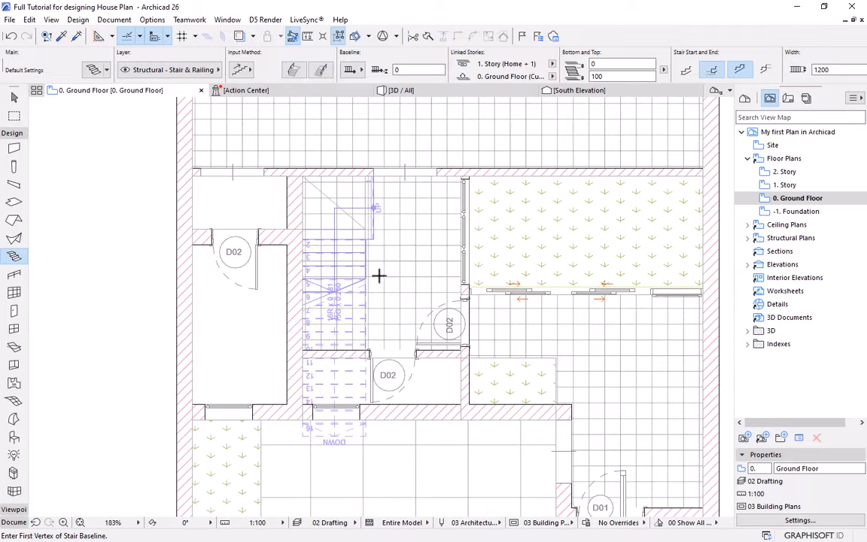
{"action": "scroll", "coordinate": [369, 260], "scroll_direction": "up", "scroll_amount": 2}
{"action": "scroll", "coordinate": [368, 245], "scroll_direction": "down", "scroll_amount": 4}
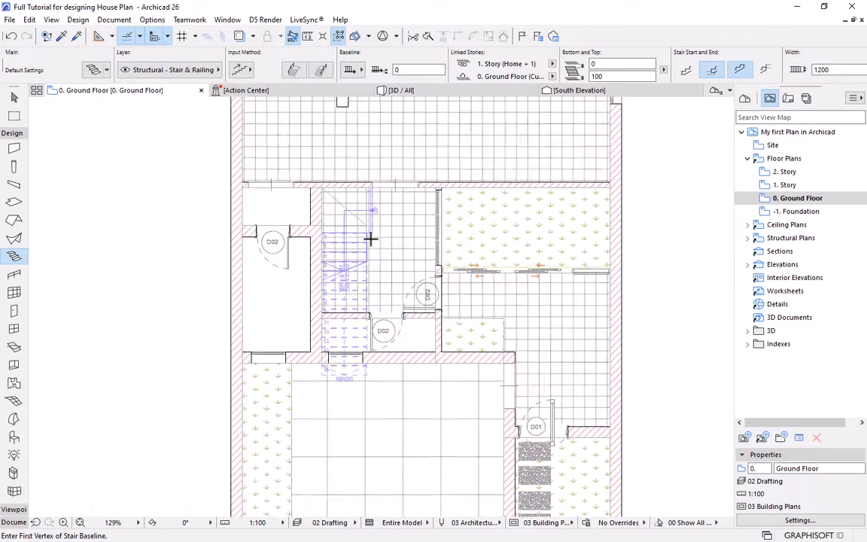
{"action": "scroll", "coordinate": [350, 233], "scroll_direction": "up", "scroll_amount": 5}
{"action": "key", "text": "Escape"}
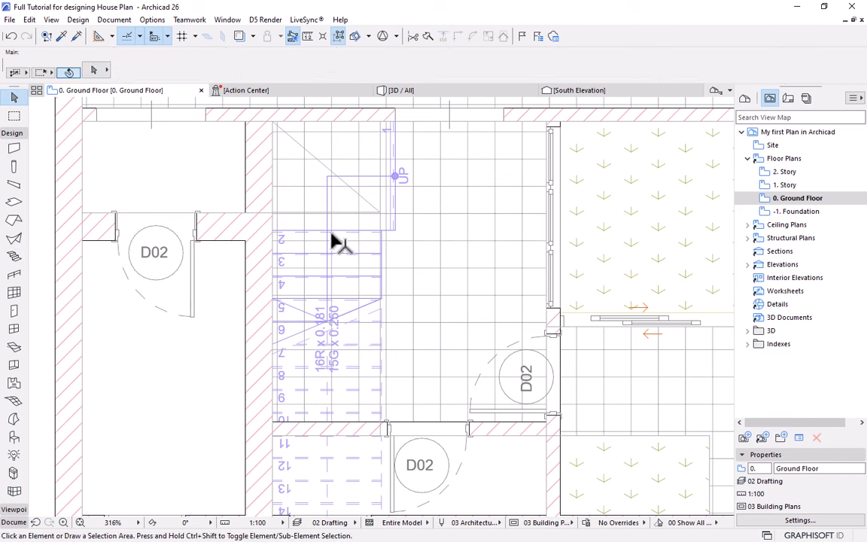
{"action": "left_click", "coordinate": [339, 242]}
{"action": "scroll", "coordinate": [348, 165], "scroll_direction": "up", "scroll_amount": 3}
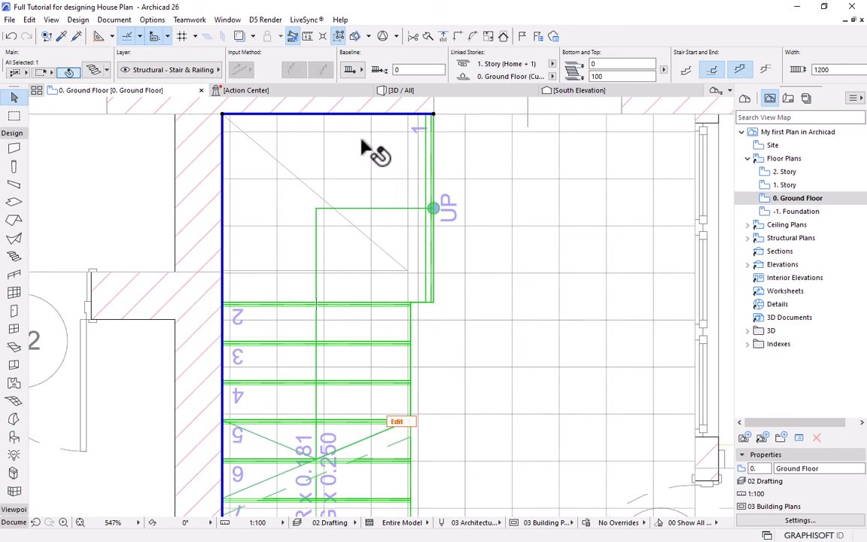
{"action": "scroll", "coordinate": [323, 335], "scroll_direction": "up", "scroll_amount": 3}
{"action": "scroll", "coordinate": [397, 343], "scroll_direction": "down", "scroll_amount": 3}
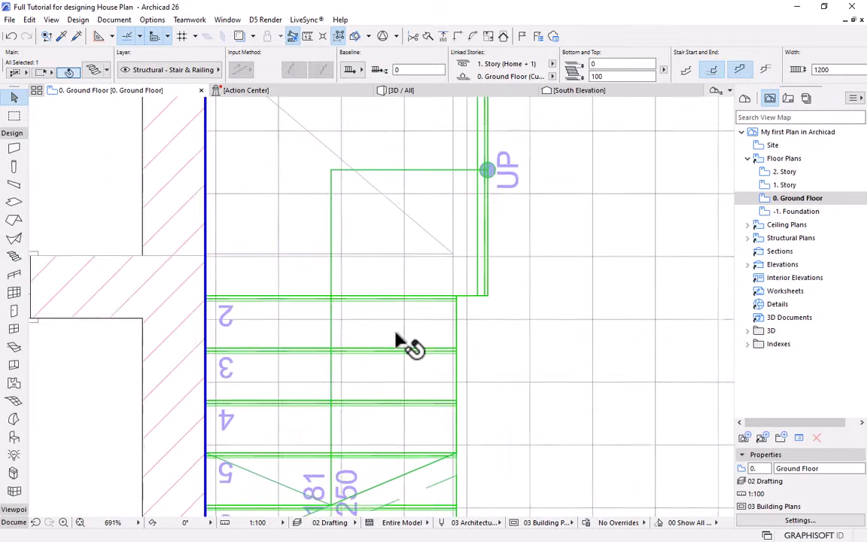
{"action": "key", "text": "ctrl+z"}
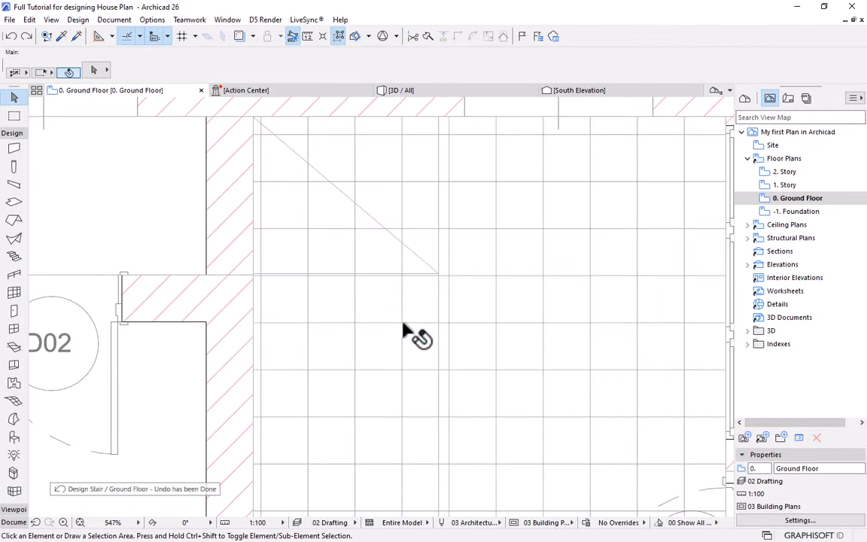
Draw an L-shaped stair from the north opening's west jamb, with a divided landing at the hall's northwest corner and a straight run along the west wall.
{"action": "key", "text": "shift+s"}
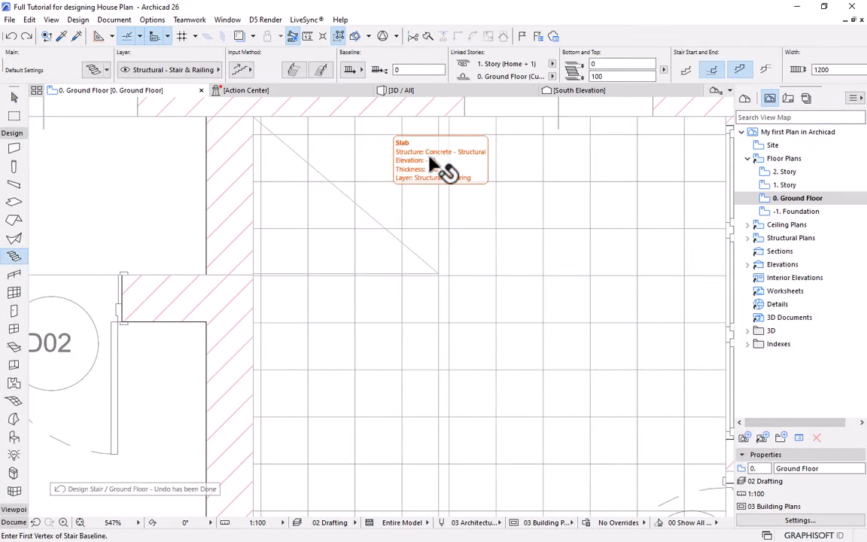
{"action": "left_click", "coordinate": [465, 116]}
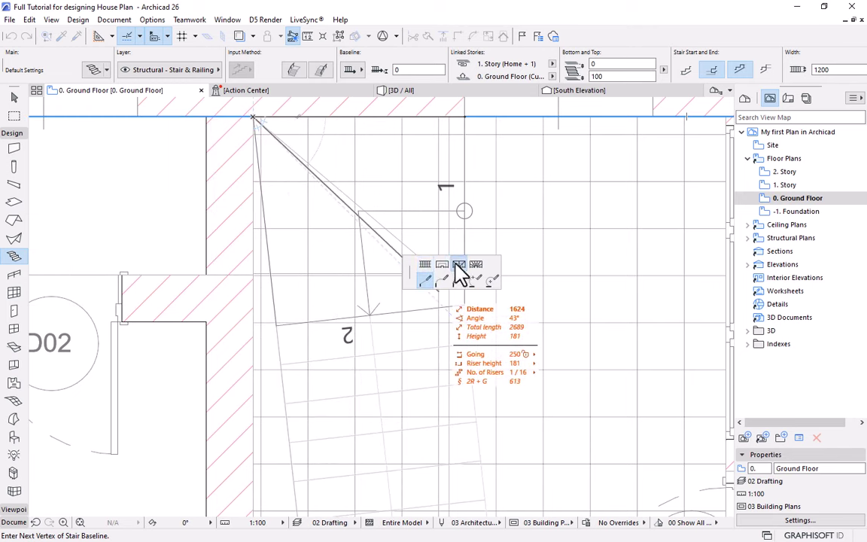
{"action": "scroll", "coordinate": [256, 302], "scroll_direction": "down", "scroll_amount": 3}
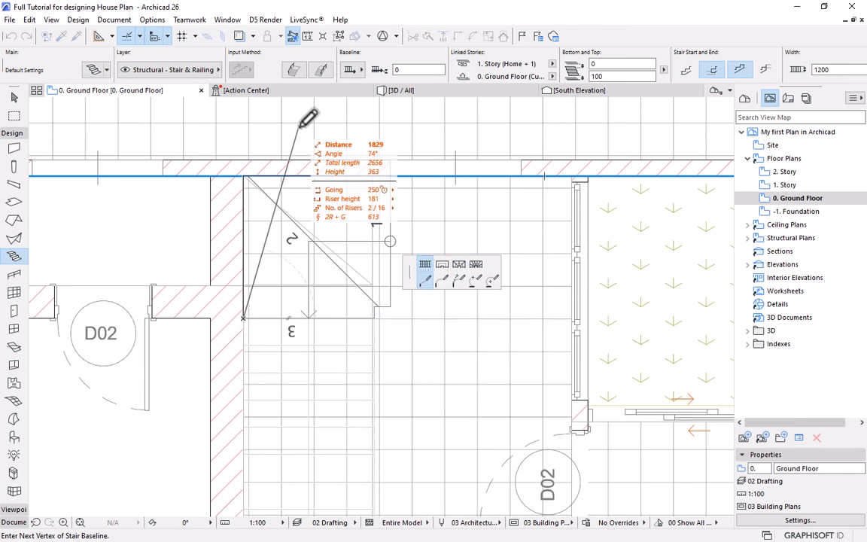
{"action": "scroll", "coordinate": [309, 125], "scroll_direction": "down", "scroll_amount": 3}
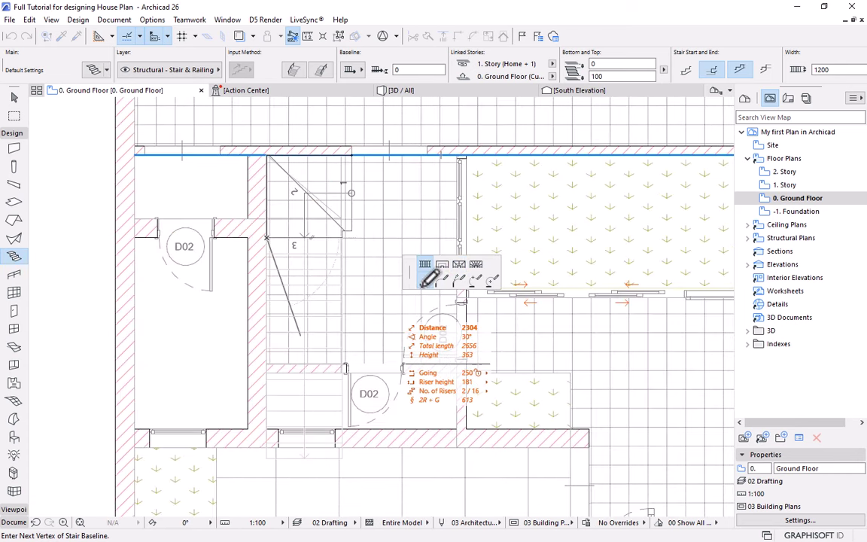
{"action": "scroll", "coordinate": [288, 259], "scroll_direction": "down", "scroll_amount": 2}
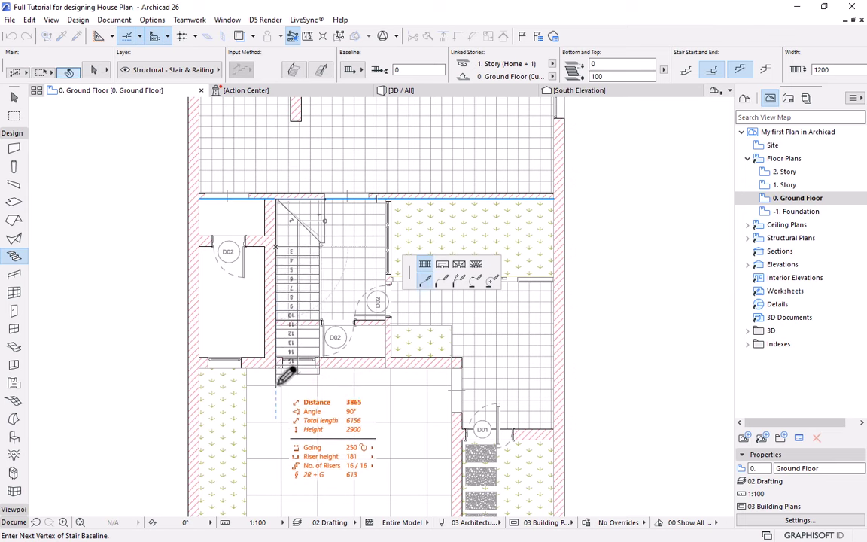
{"action": "double_click", "coordinate": [277, 381]}
{"action": "scroll", "coordinate": [286, 375], "scroll_direction": "up", "scroll_amount": 5}
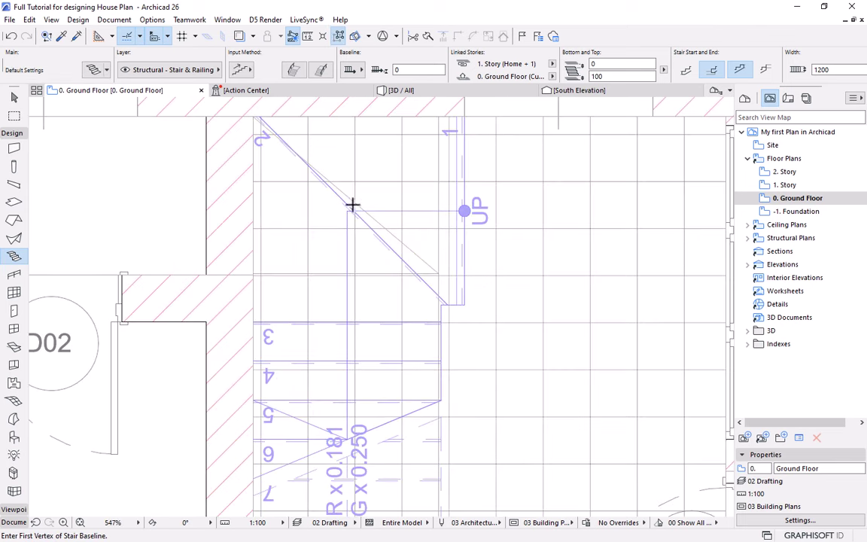
{"action": "scroll", "coordinate": [353, 204], "scroll_direction": "down", "scroll_amount": 4}
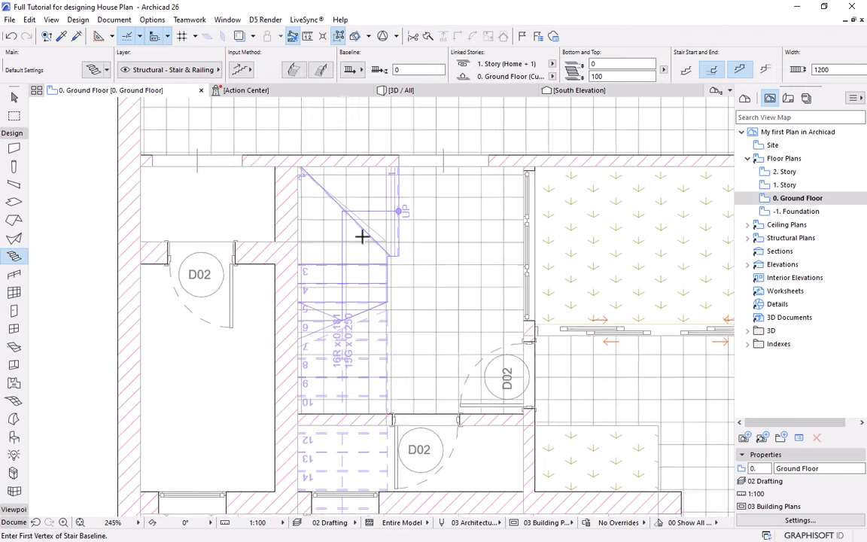
{"action": "scroll", "coordinate": [486, 295], "scroll_direction": "down", "scroll_amount": 2}
{"action": "scroll", "coordinate": [383, 197], "scroll_direction": "up", "scroll_amount": 5}
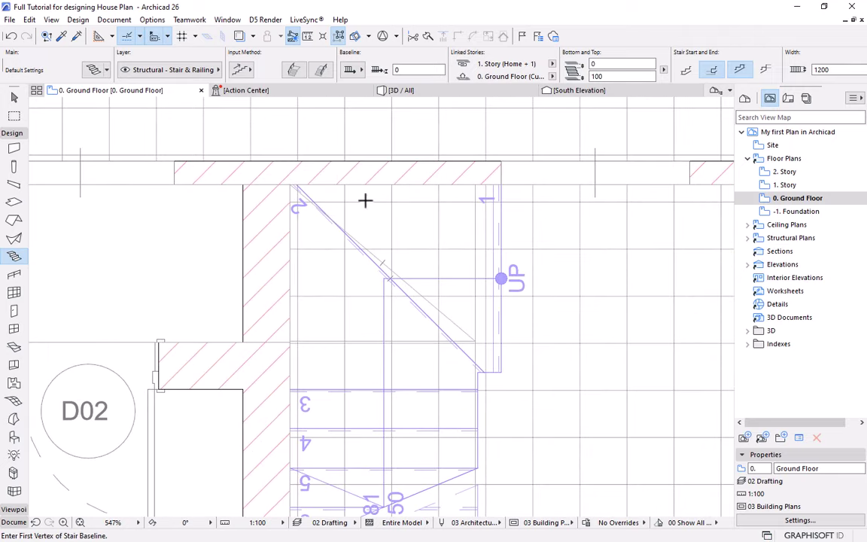
Delete the leftover drafting lines of the landing rectangle, including its diagonal, at the stair's corner turn.
{"action": "key", "text": "Escape"}
{"action": "left_click", "coordinate": [352, 248]}
{"action": "scroll", "coordinate": [319, 174], "scroll_direction": "down", "scroll_amount": 2}
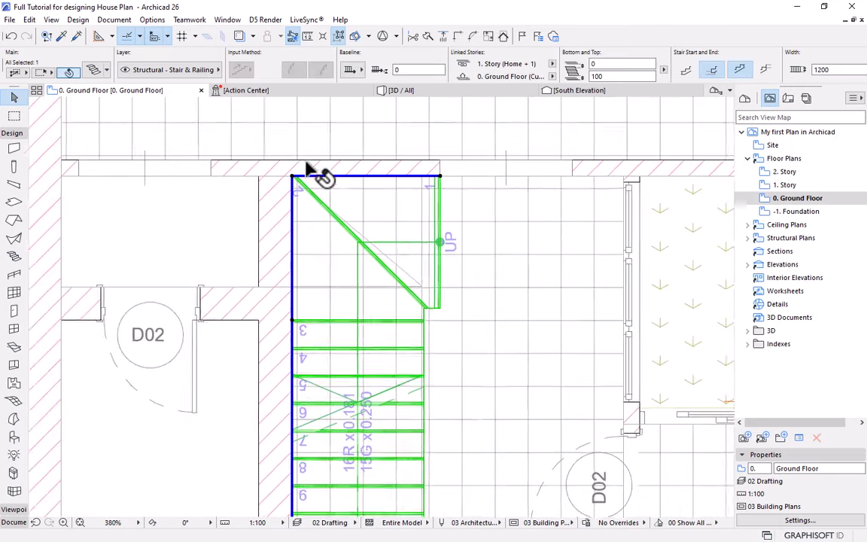
{"action": "left_click", "coordinate": [346, 241]}
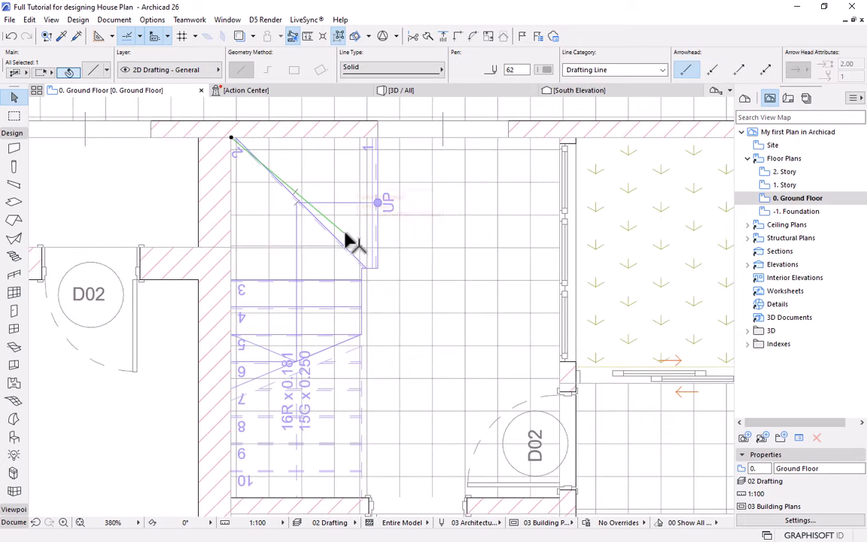
{"action": "left_click", "coordinate": [369, 228]}
{"action": "left_click", "coordinate": [360, 240]}
{"action": "key", "text": "Delete"}
{"action": "left_click", "coordinate": [360, 256]}
{"action": "key", "text": "Escape"}
Delete the L-shaped stair with the divided corner landing from the hall.
{"action": "scroll", "coordinate": [343, 213], "scroll_direction": "down", "scroll_amount": 5}
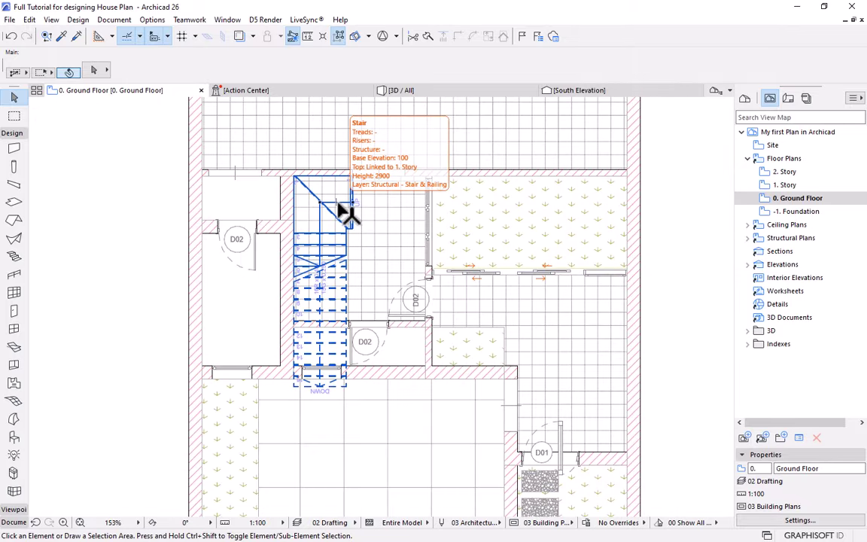
{"action": "scroll", "coordinate": [298, 196], "scroll_direction": "up", "scroll_amount": 3}
{"action": "scroll", "coordinate": [304, 206], "scroll_direction": "up", "scroll_amount": 1}
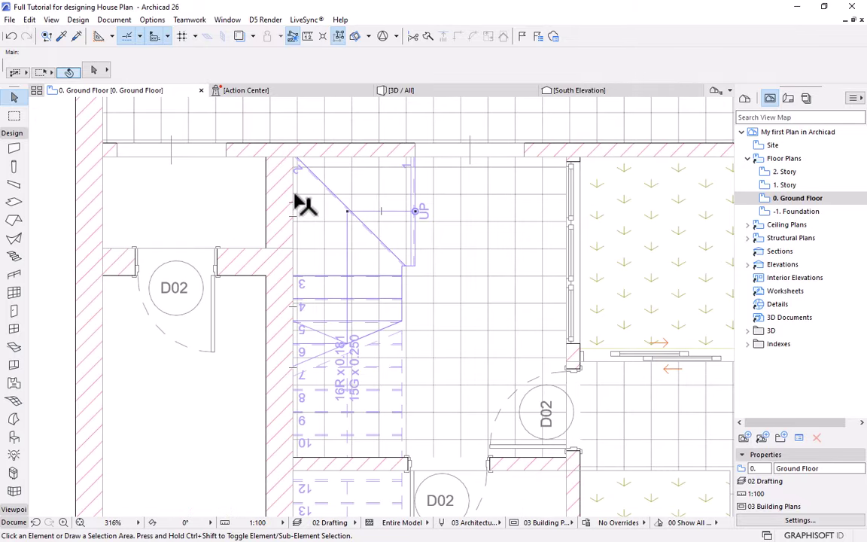
{"action": "left_click", "coordinate": [416, 219]}
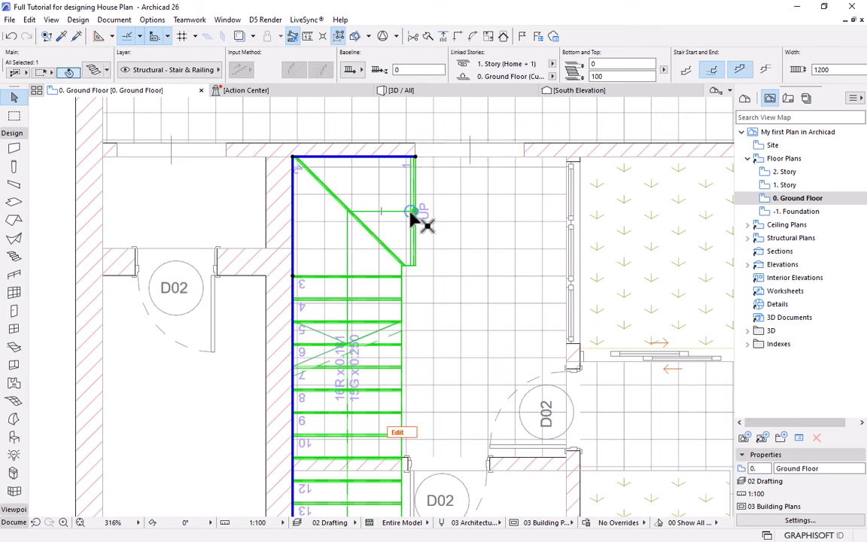
{"action": "key", "text": "Delete"}
Draw a 16-riser stair from the north opening's west jamb, with winder steps around the hall's northwest corner and a straight flight along the west wall.
{"action": "key", "text": "s"}
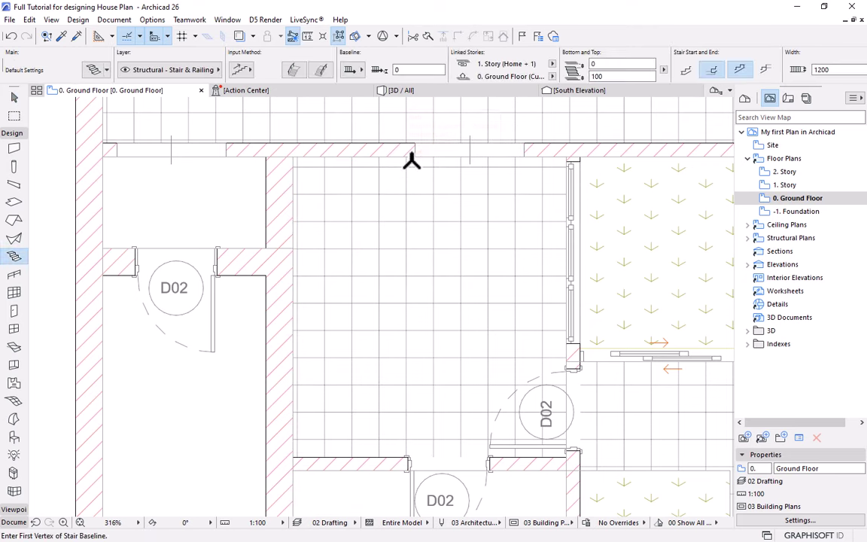
{"action": "left_click", "coordinate": [415, 156]}
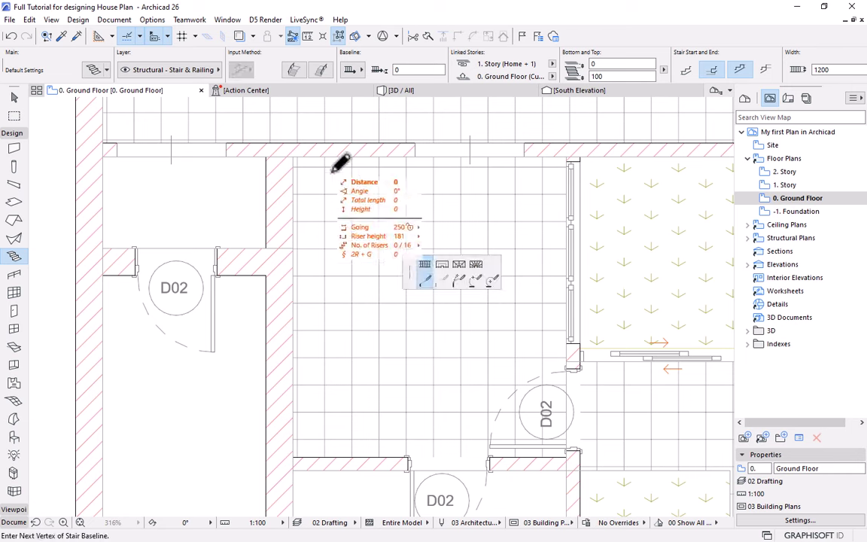
{"action": "left_click", "coordinate": [477, 264]}
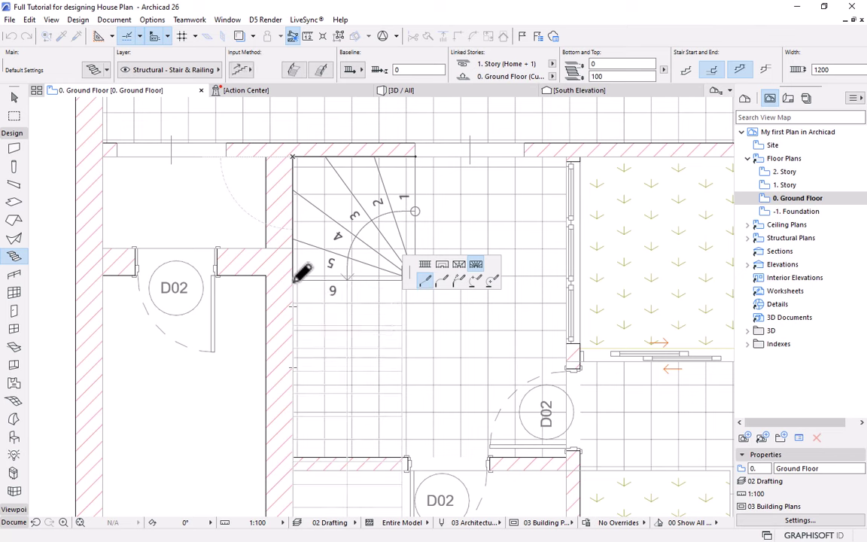
{"action": "left_click", "coordinate": [294, 281]}
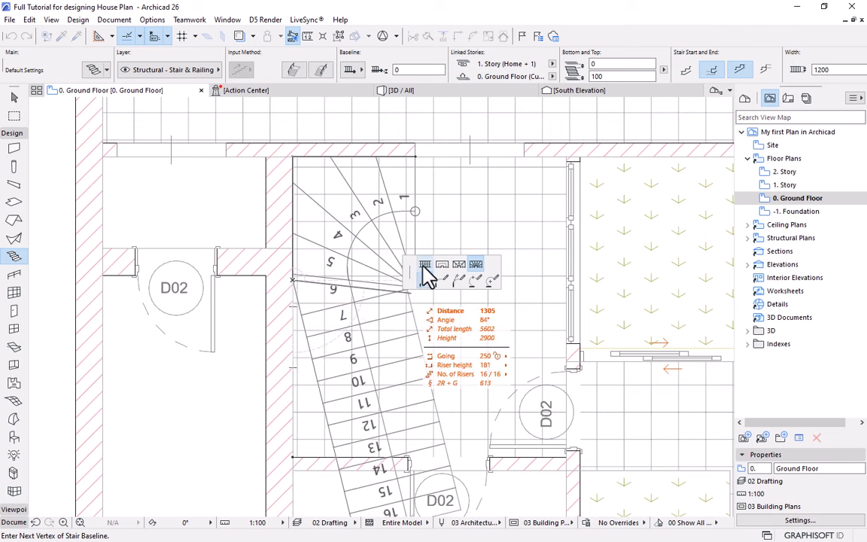
{"action": "scroll", "coordinate": [361, 196], "scroll_direction": "down", "scroll_amount": 3}
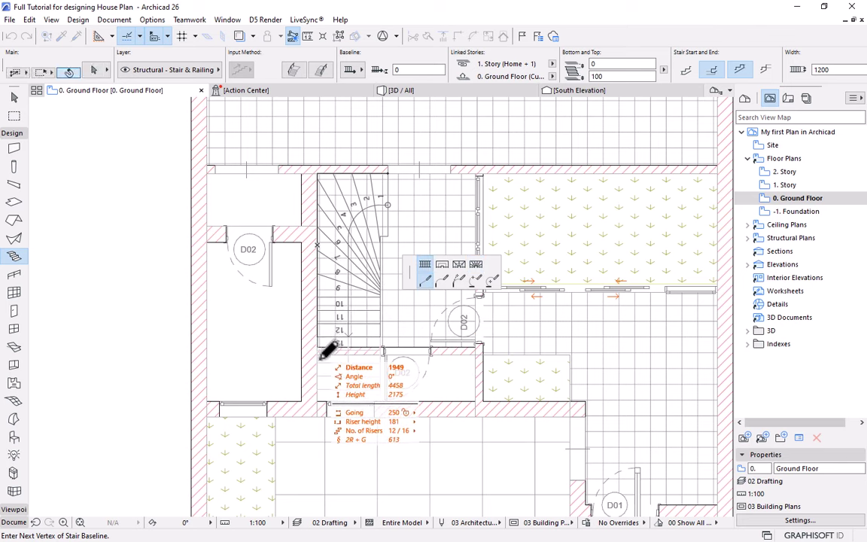
{"action": "double_click", "coordinate": [323, 401]}
{"action": "scroll", "coordinate": [322, 404], "scroll_direction": "up", "scroll_amount": 3}
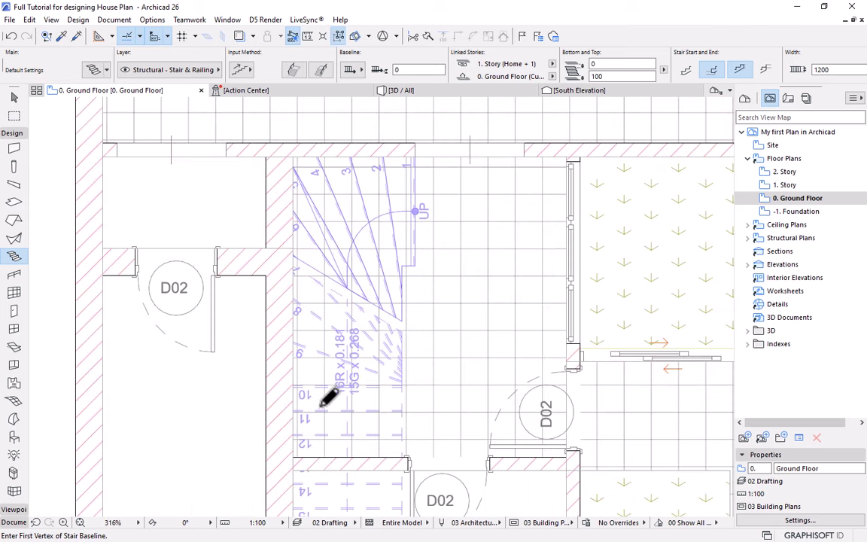
{"action": "scroll", "coordinate": [389, 265], "scroll_direction": "down", "scroll_amount": 4}
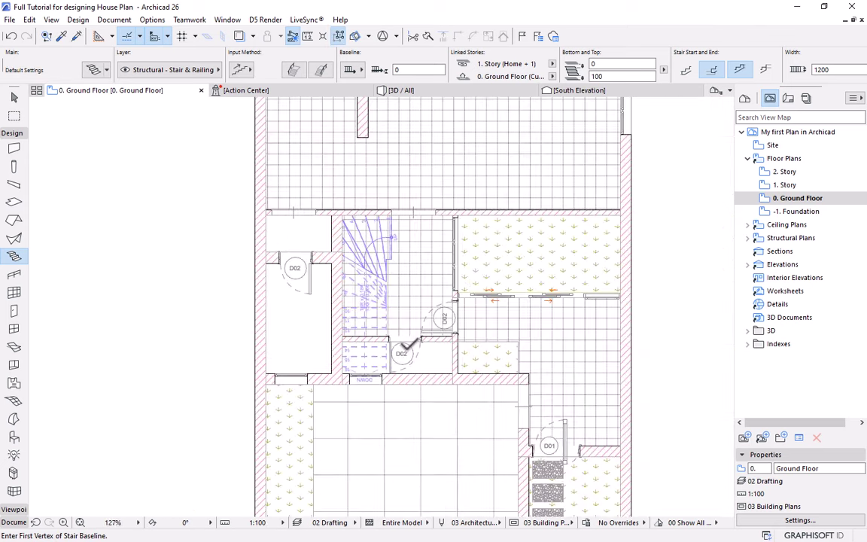
Undo the winder stair's placement and the preceding deletion to bring back the earlier L-shaped stair, leaving nothing selected.
{"action": "scroll", "coordinate": [389, 285], "scroll_direction": "up", "scroll_amount": 3}
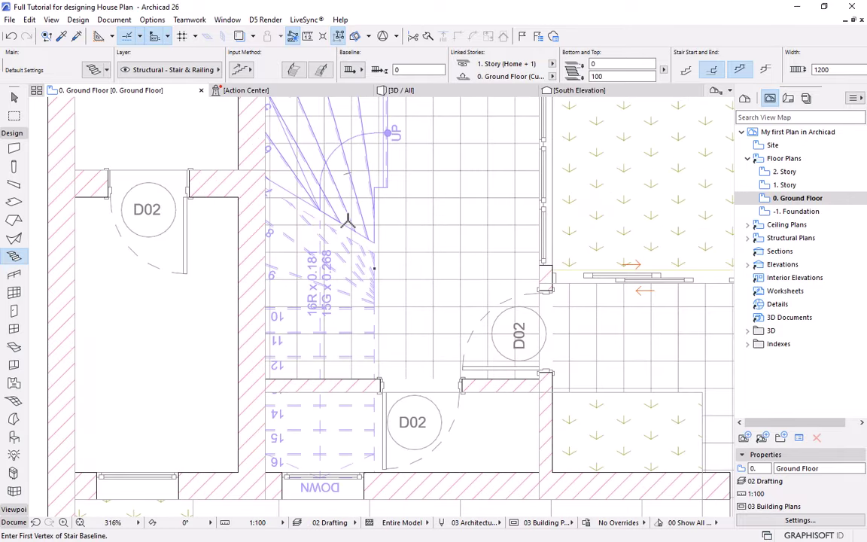
{"action": "key", "text": "Escape"}
{"action": "left_click", "coordinate": [378, 194]}
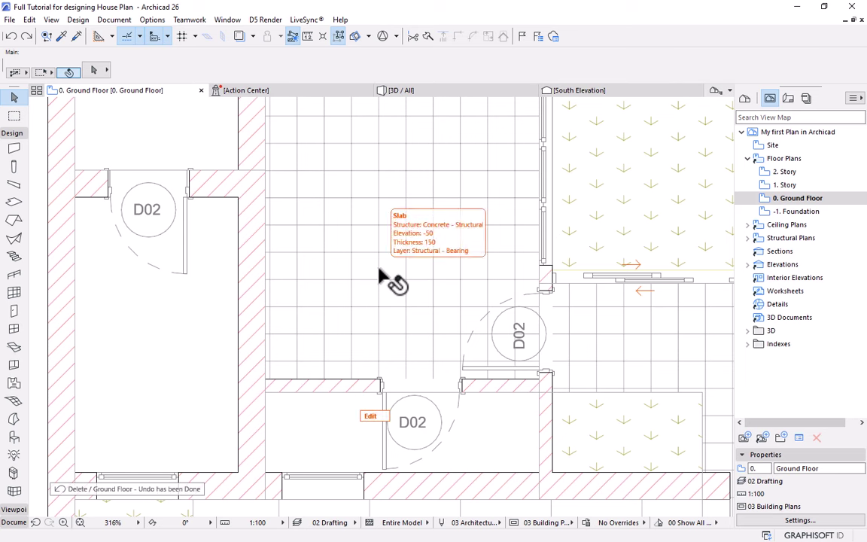
{"action": "left_click", "coordinate": [384, 276]}
{"action": "scroll", "coordinate": [381, 188], "scroll_direction": "down", "scroll_amount": 4}
{"action": "scroll", "coordinate": [369, 178], "scroll_direction": "up", "scroll_amount": 2}
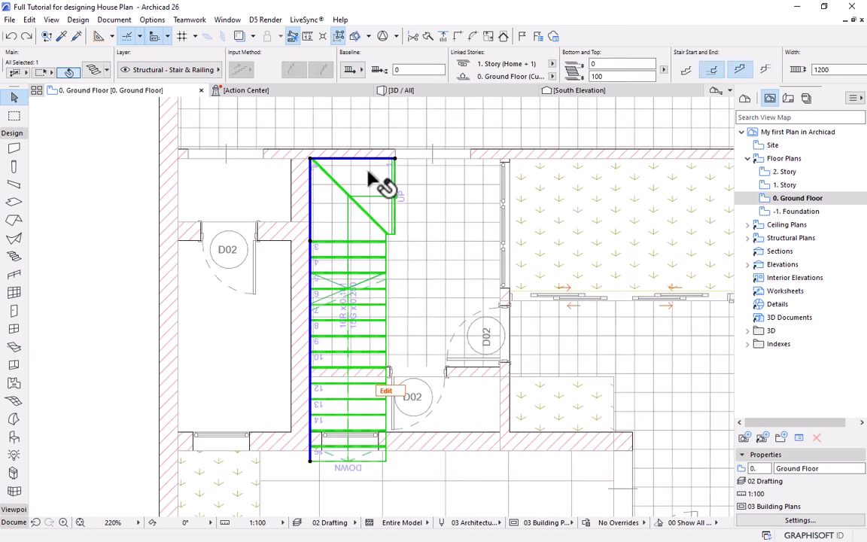
{"action": "key", "text": "Escape"}
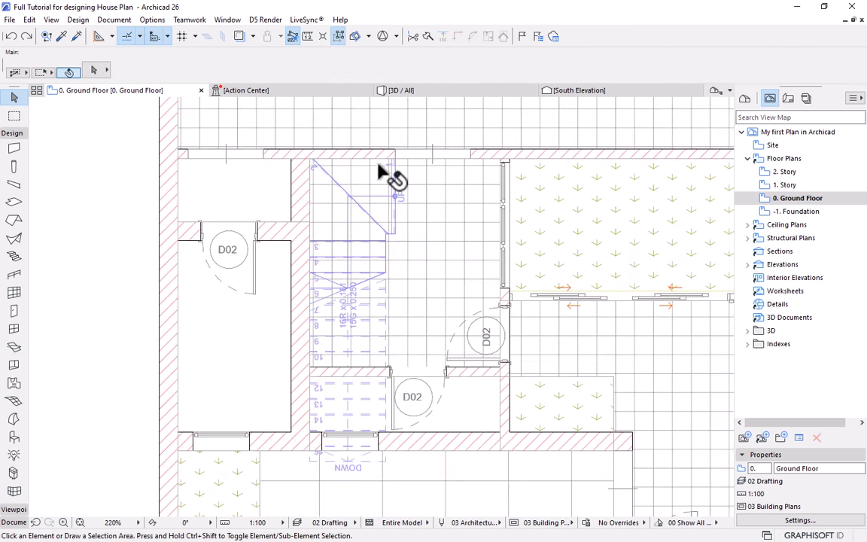
Examine the L-shaped stair's turn, treads and surrounding walls on the ground floor plan.
{"action": "scroll", "coordinate": [380, 172], "scroll_direction": "down", "scroll_amount": 6}
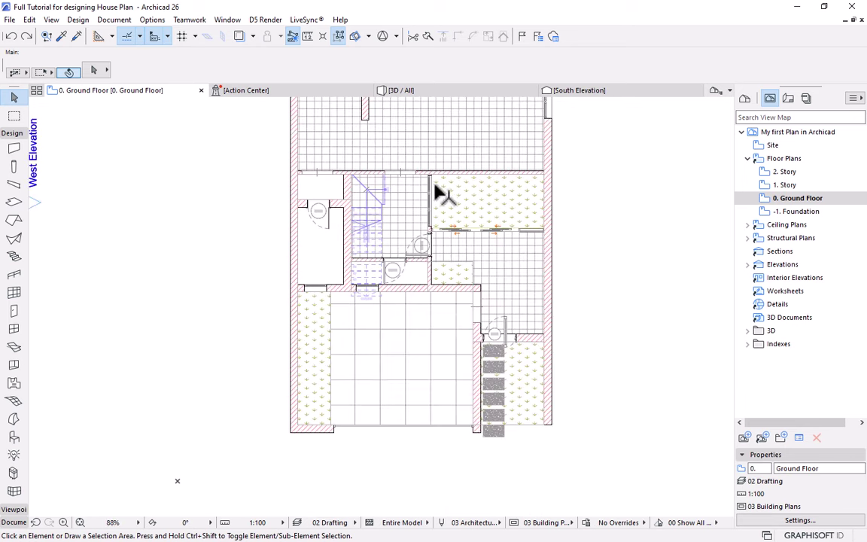
{"action": "scroll", "coordinate": [381, 216], "scroll_direction": "up", "scroll_amount": 4}
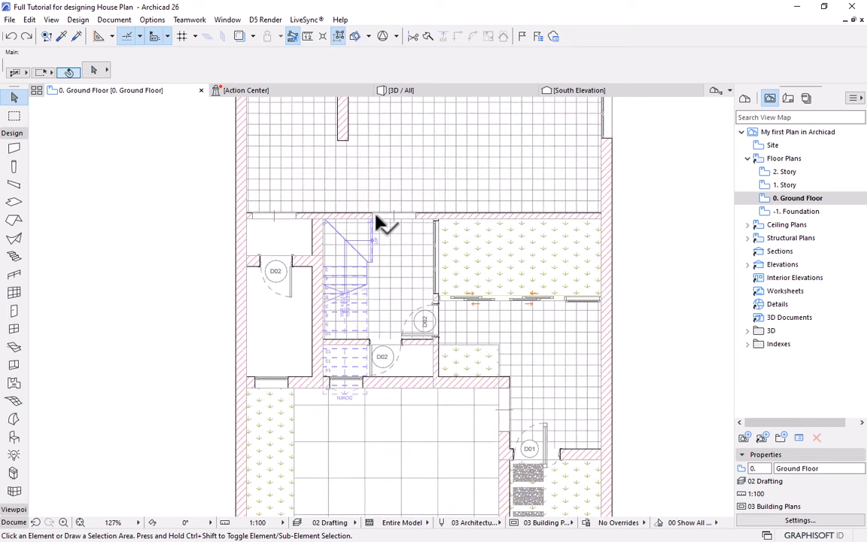
{"action": "scroll", "coordinate": [349, 294], "scroll_direction": "up", "scroll_amount": 3}
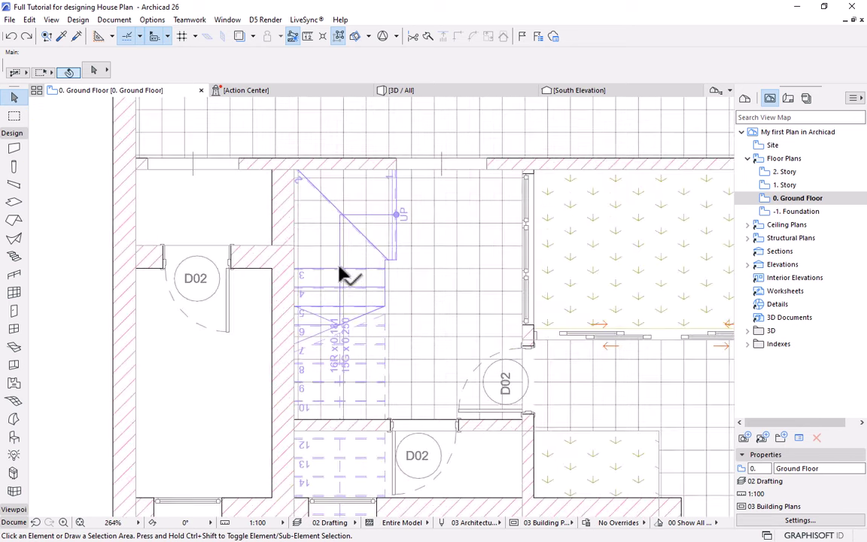
{"action": "left_click", "coordinate": [349, 277]}
{"action": "key", "text": "Escape"}
{"action": "scroll", "coordinate": [368, 213], "scroll_direction": "down", "scroll_amount": 6}
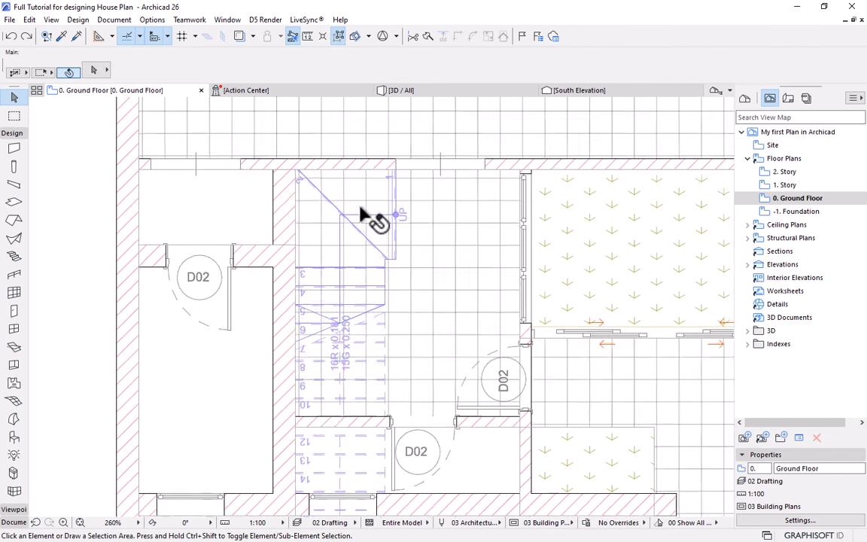
{"action": "scroll", "coordinate": [405, 205], "scroll_direction": "up", "scroll_amount": 4}
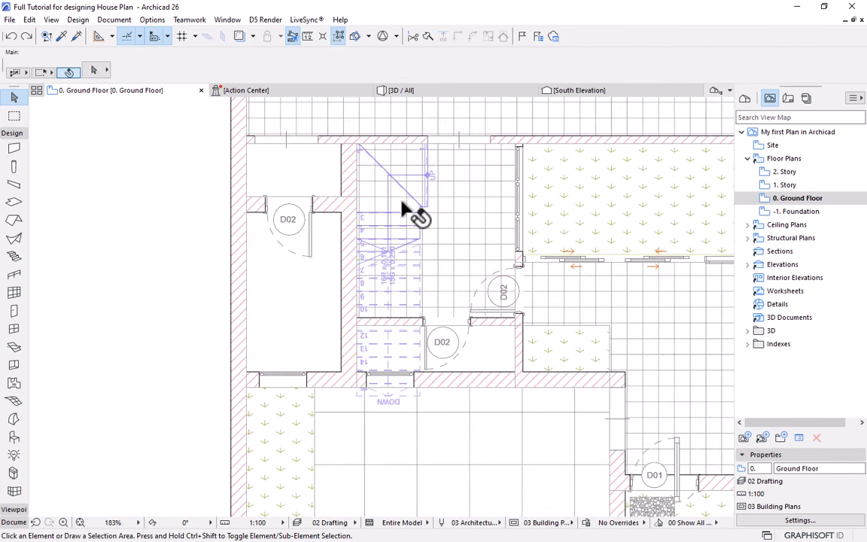
{"action": "scroll", "coordinate": [403, 208], "scroll_direction": "up", "scroll_amount": 1}
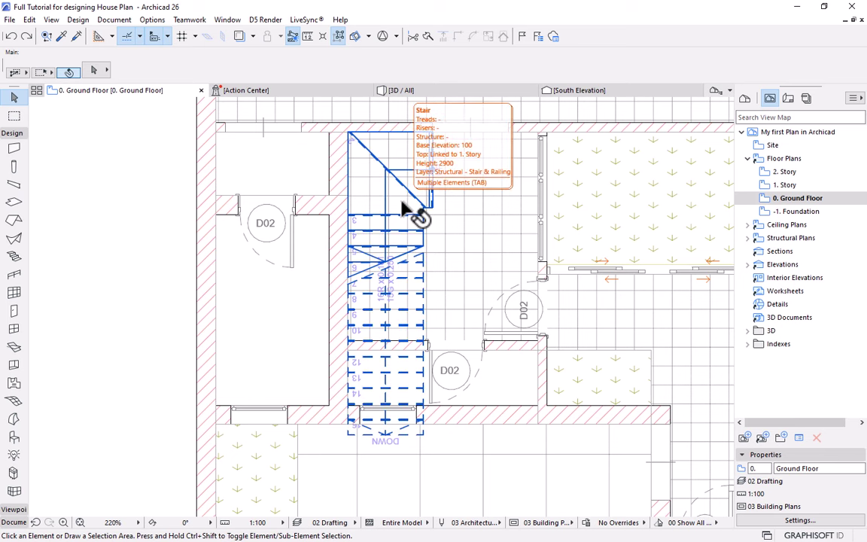
Open the L-shaped stair's settings and review its floor plan break mark and walking line options, including the available walking line types.
{"action": "left_click", "coordinate": [369, 280]}
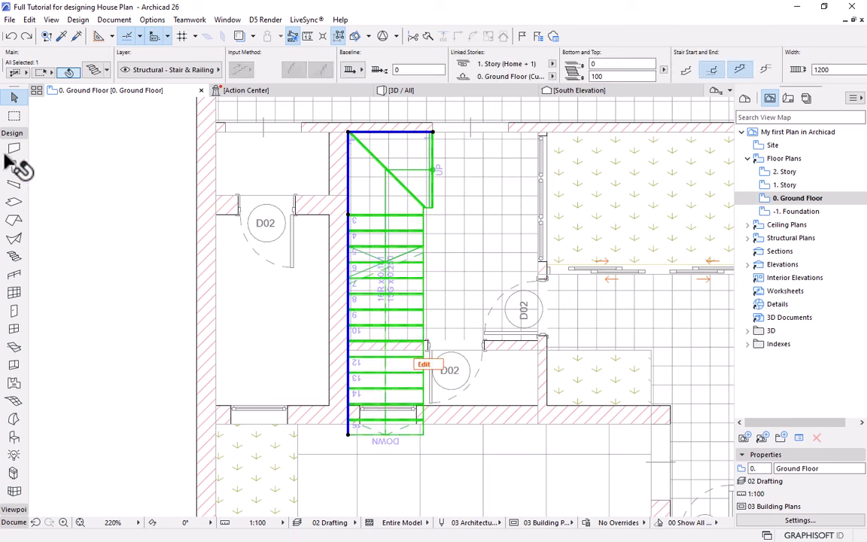
{"action": "left_click", "coordinate": [92, 72]}
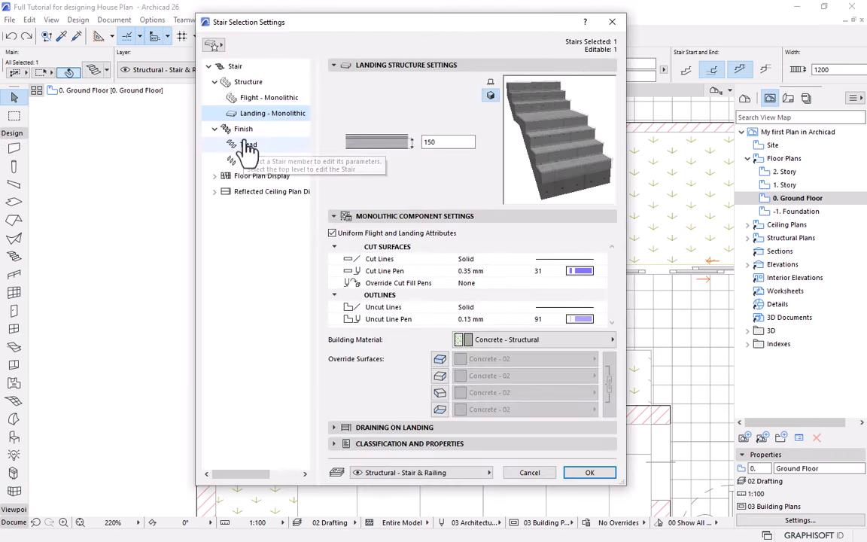
{"action": "left_click", "coordinate": [215, 177]}
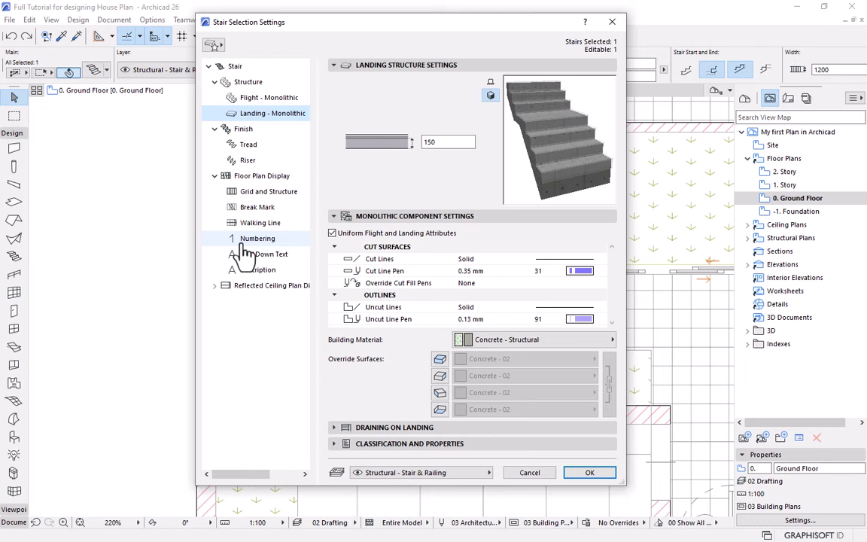
{"action": "left_click", "coordinate": [256, 208]}
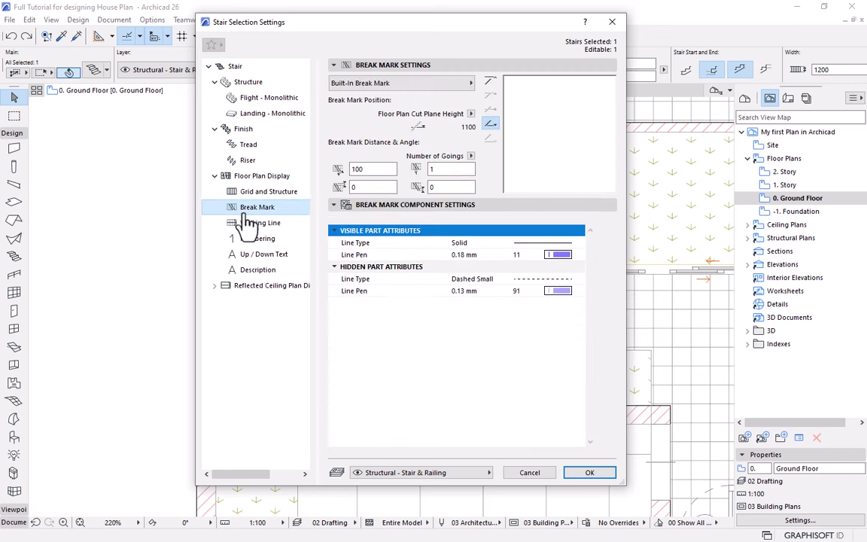
{"action": "left_click", "coordinate": [248, 224]}
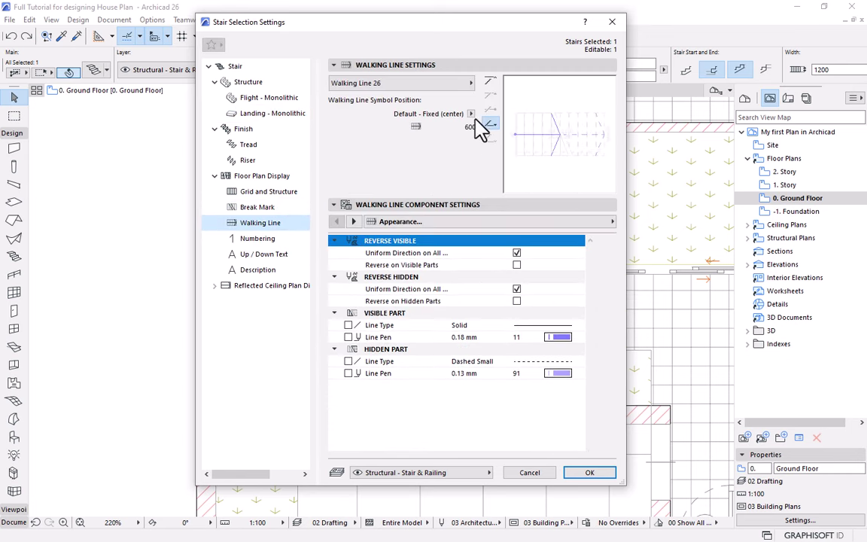
{"action": "left_click", "coordinate": [465, 84]}
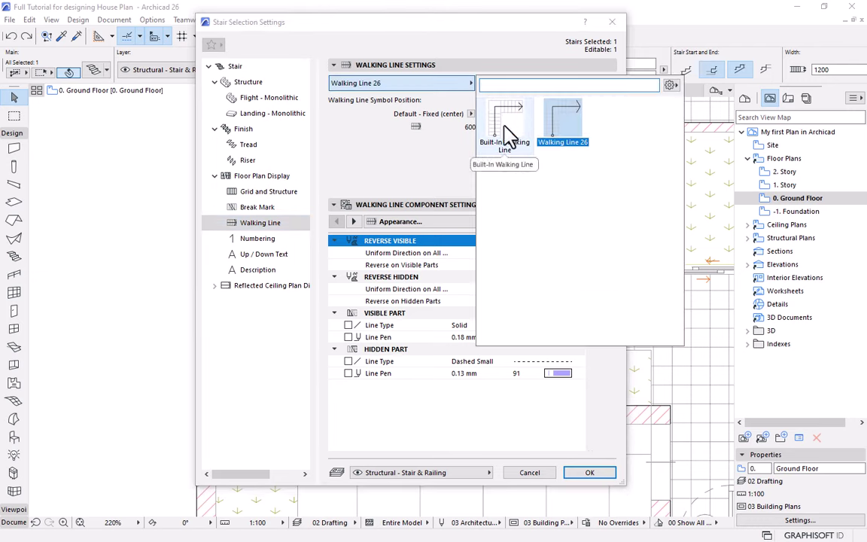
Review the available break mark types and stair grid types for the stair's floor plan display.
{"action": "left_click", "coordinate": [256, 208]}
{"action": "left_click", "coordinate": [257, 208]}
{"action": "left_click", "coordinate": [430, 84]}
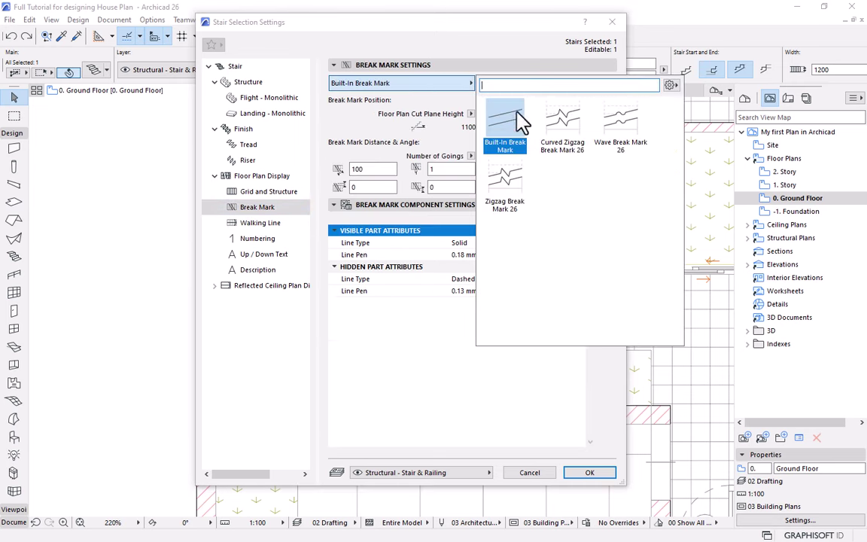
{"action": "left_click", "coordinate": [251, 215]}
{"action": "left_click", "coordinate": [252, 195]}
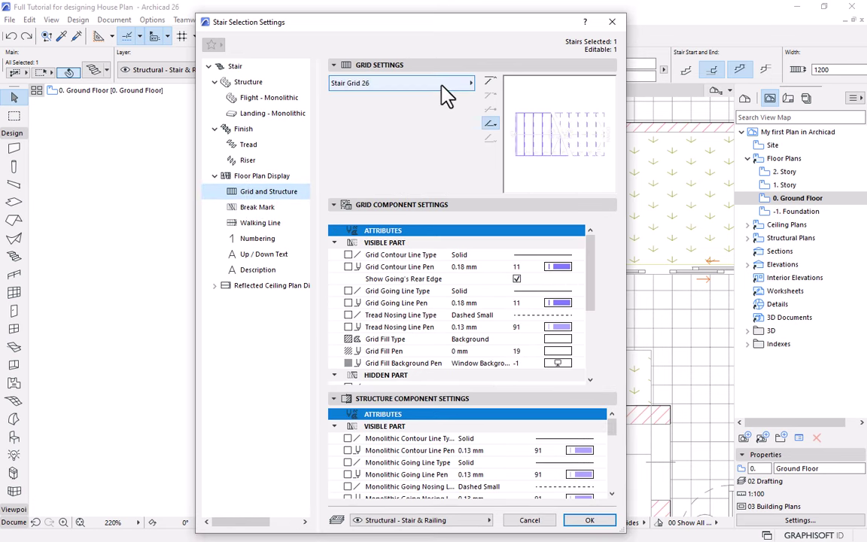
{"action": "left_click", "coordinate": [441, 84]}
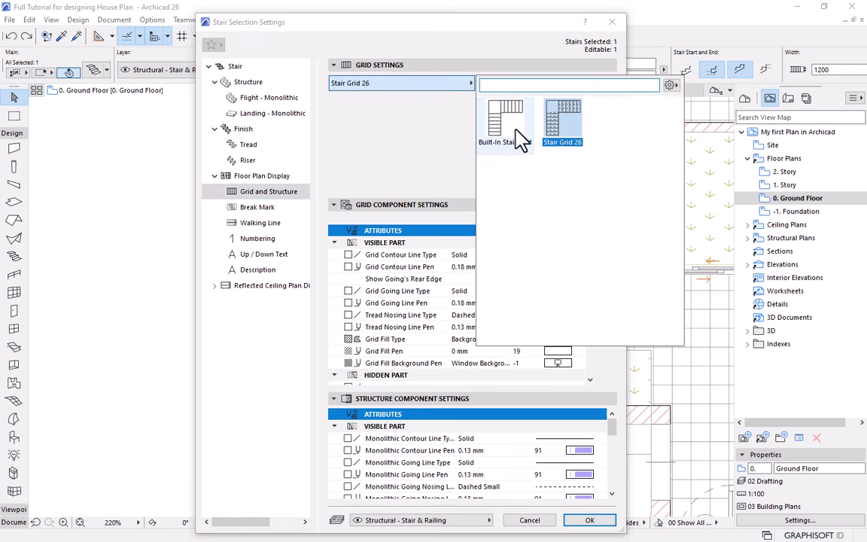
{"action": "left_click", "coordinate": [407, 170]}
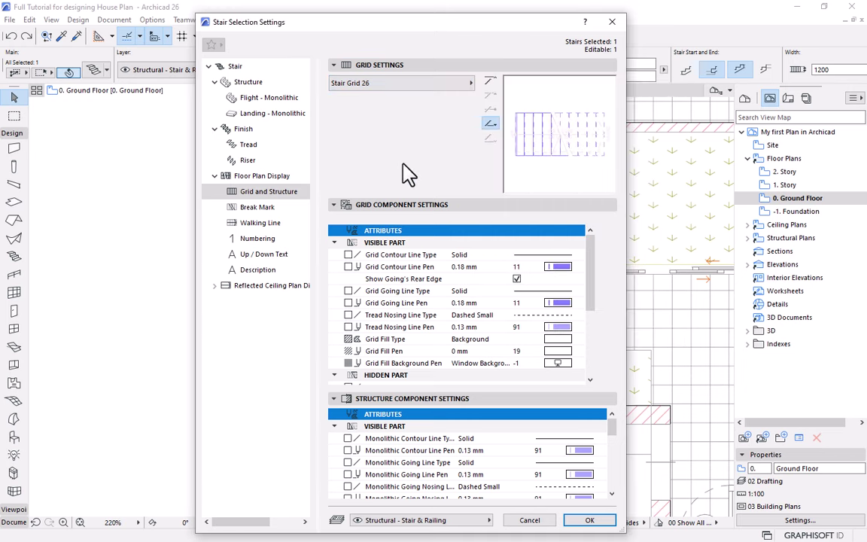
Review the stair's walking line, numbering and up/down text settings, including the available numbering and up/down text types.
{"action": "left_click", "coordinate": [254, 227]}
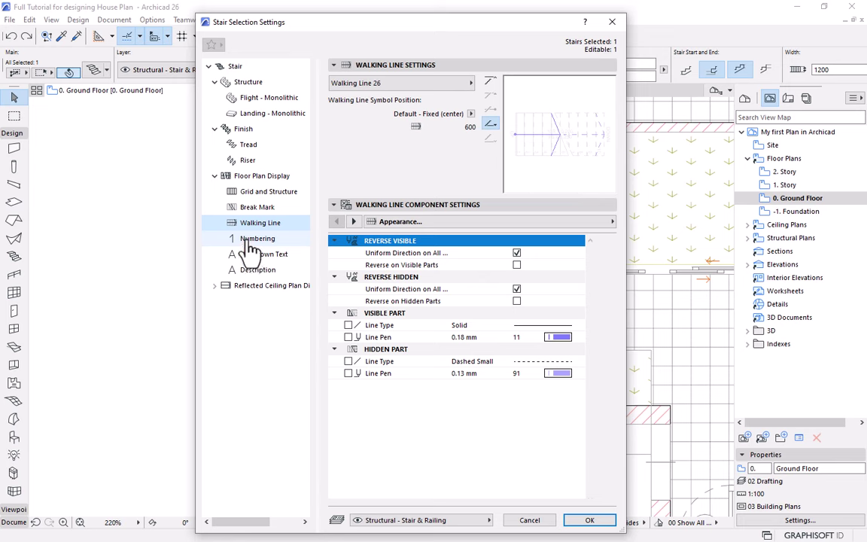
{"action": "left_click", "coordinate": [250, 239]}
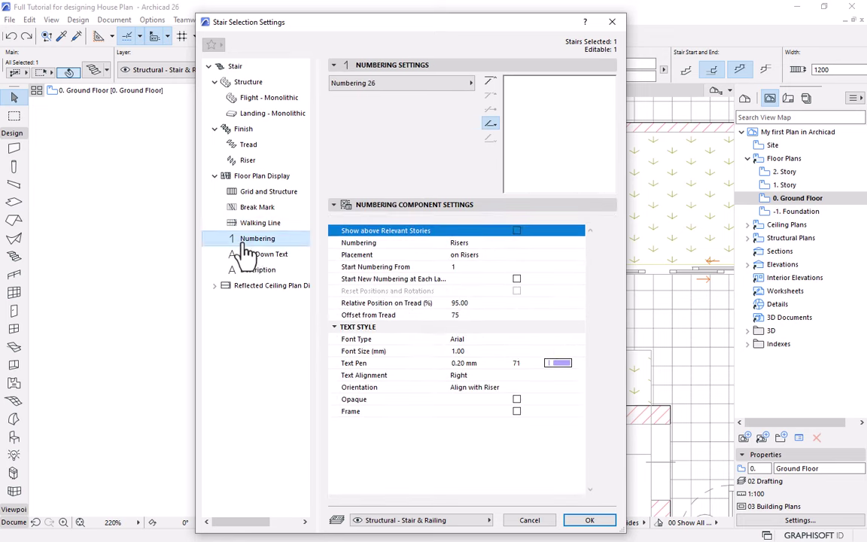
{"action": "left_click", "coordinate": [455, 84]}
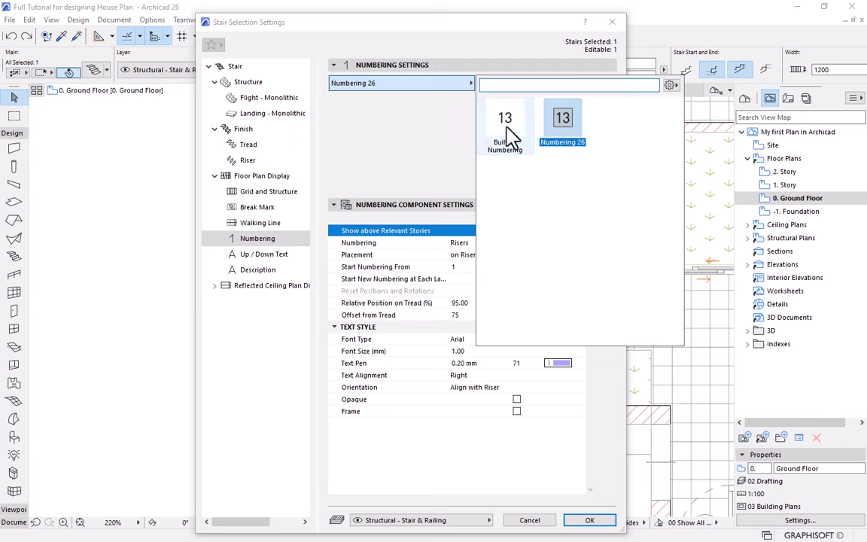
{"action": "left_click", "coordinate": [260, 268]}
{"action": "left_click", "coordinate": [260, 258]}
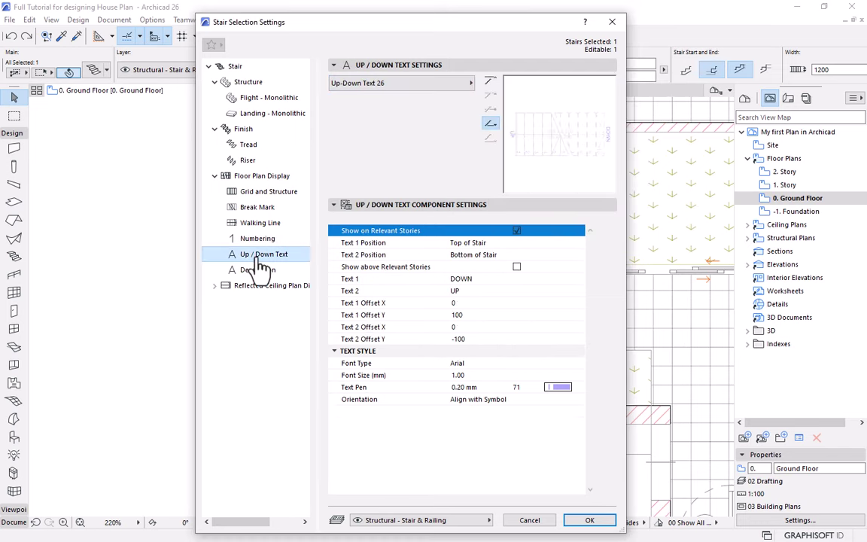
{"action": "left_click", "coordinate": [450, 86]}
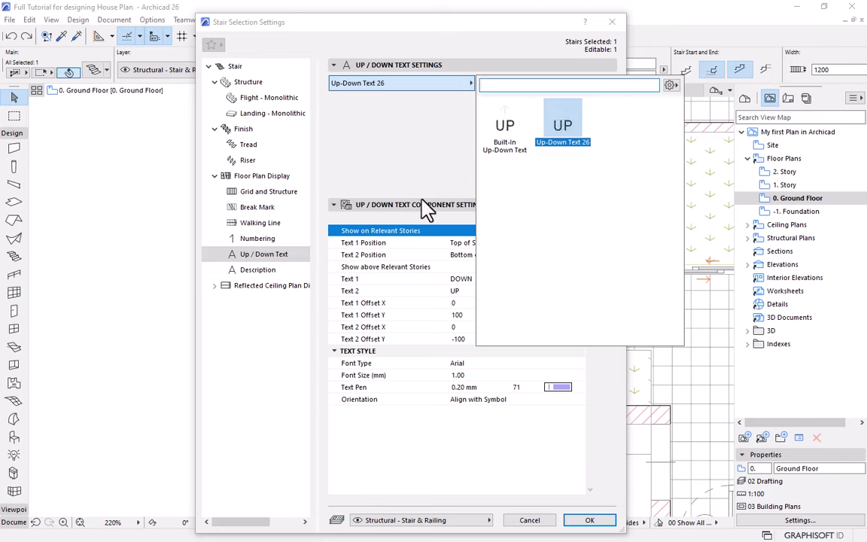
Try the Built-In Description type with its custom text for the stair's floor plan description.
{"action": "left_click", "coordinate": [226, 269]}
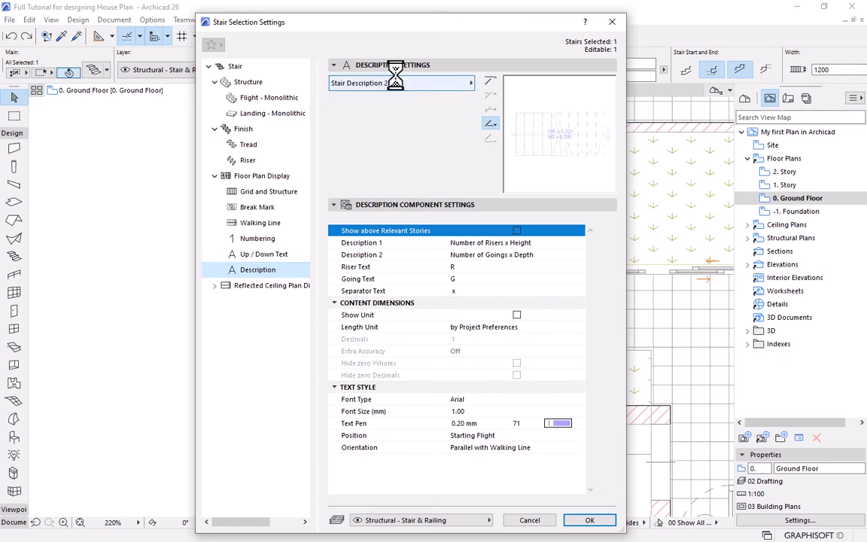
{"action": "left_click", "coordinate": [401, 84]}
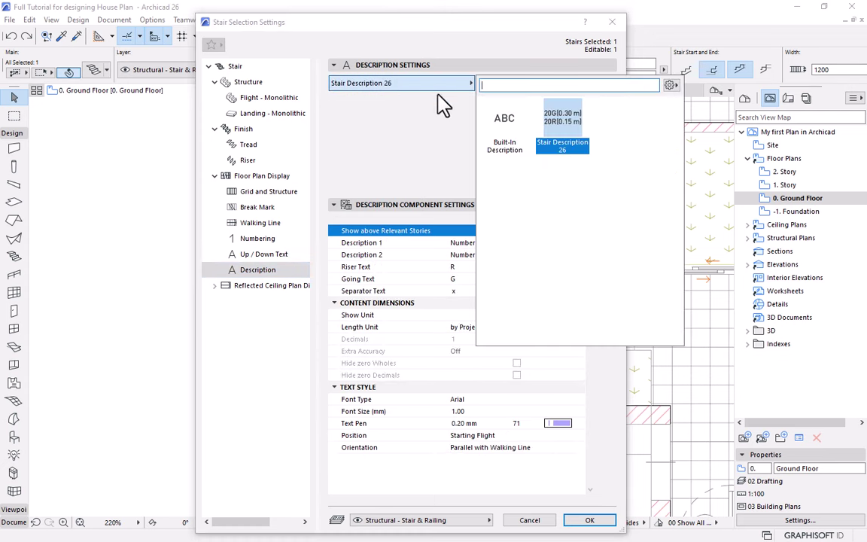
{"action": "left_click", "coordinate": [506, 128]}
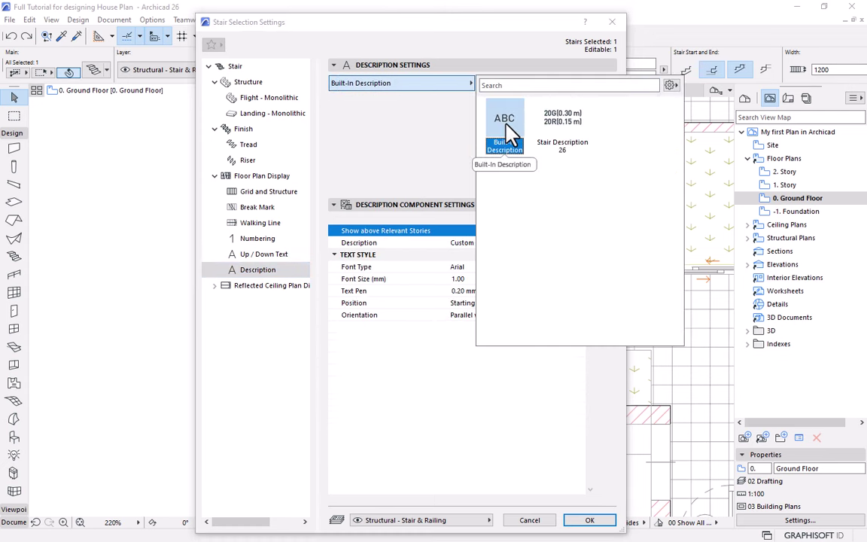
{"action": "left_click", "coordinate": [561, 130]}
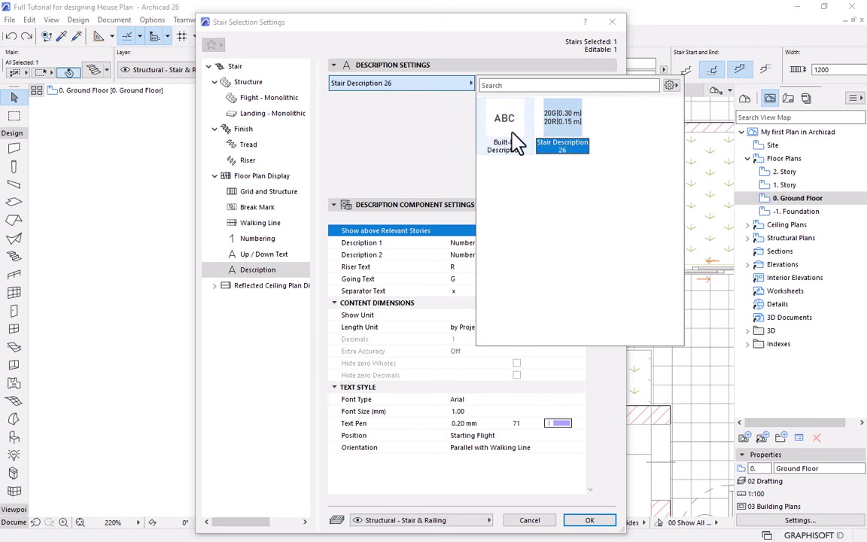
{"action": "left_click", "coordinate": [514, 142]}
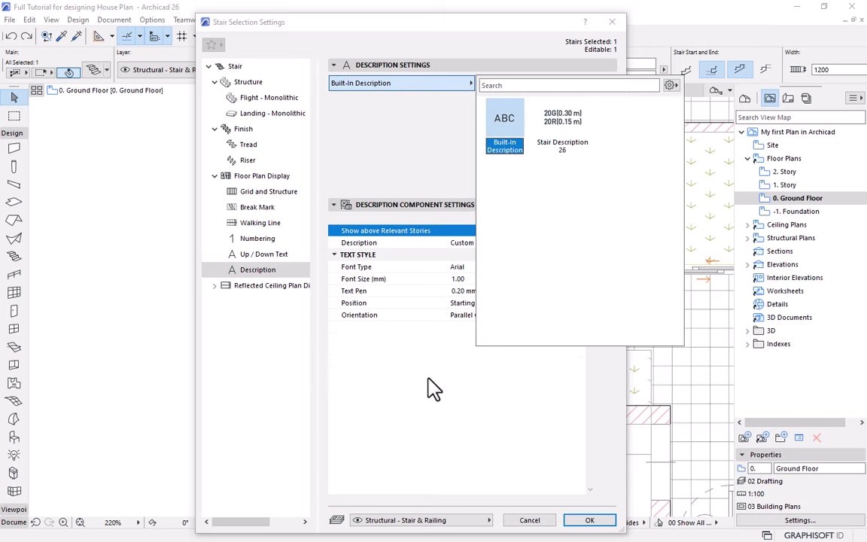
{"action": "left_click", "coordinate": [433, 388]}
{"action": "left_click", "coordinate": [455, 242]}
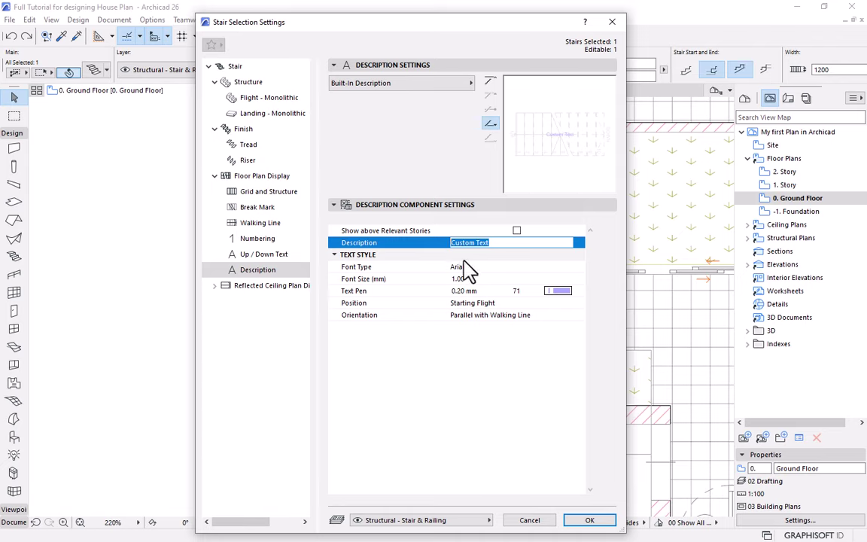
Set the stair's description type back to Stair Description 26 and apply the stair settings.
{"action": "left_click", "coordinate": [424, 86]}
{"action": "left_click", "coordinate": [561, 128]}
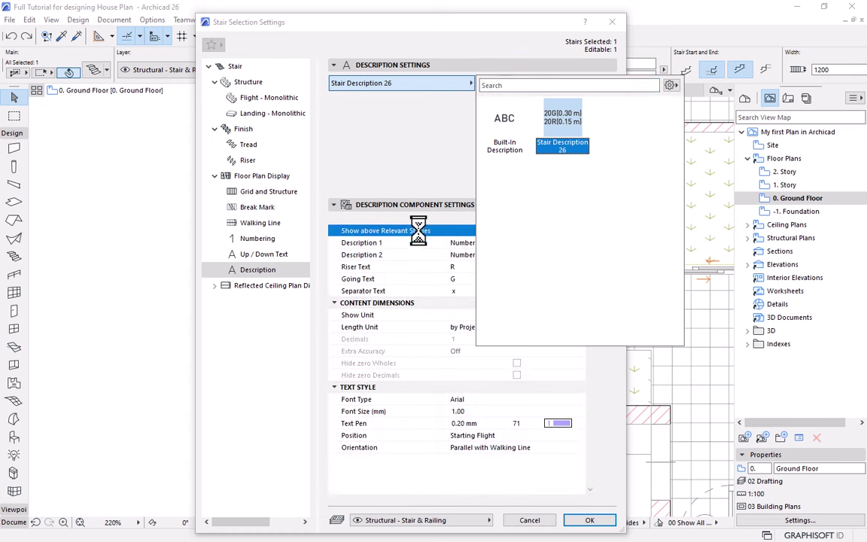
{"action": "left_click", "coordinate": [431, 164]}
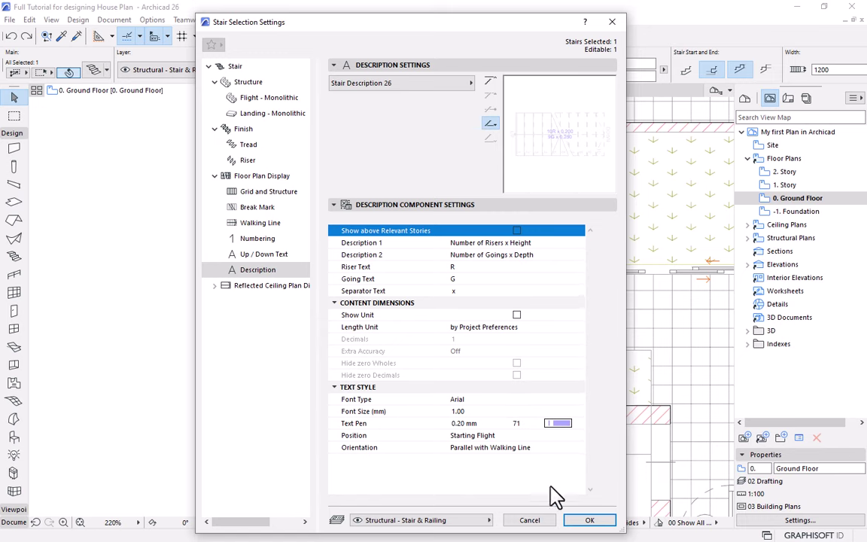
{"action": "left_click", "coordinate": [587, 520]}
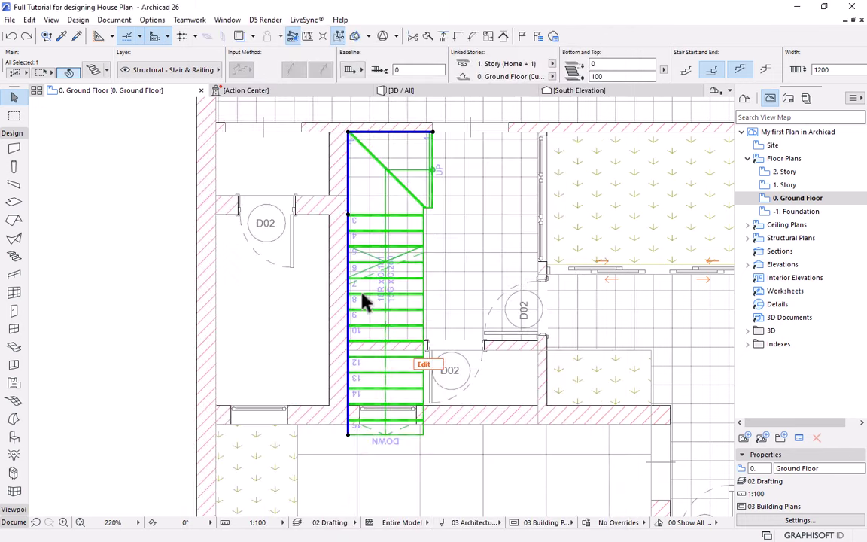
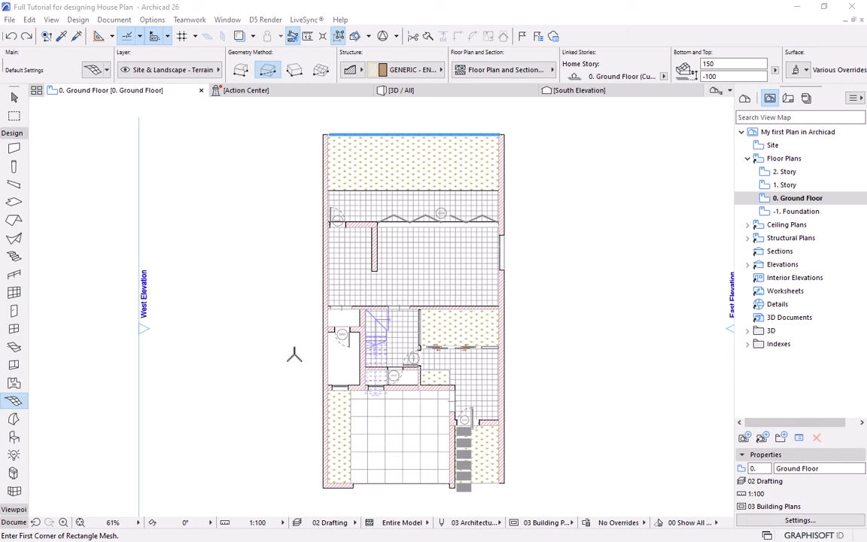
{"action": "scroll", "coordinate": [416, 228], "scroll_direction": "down", "scroll_amount": 2}
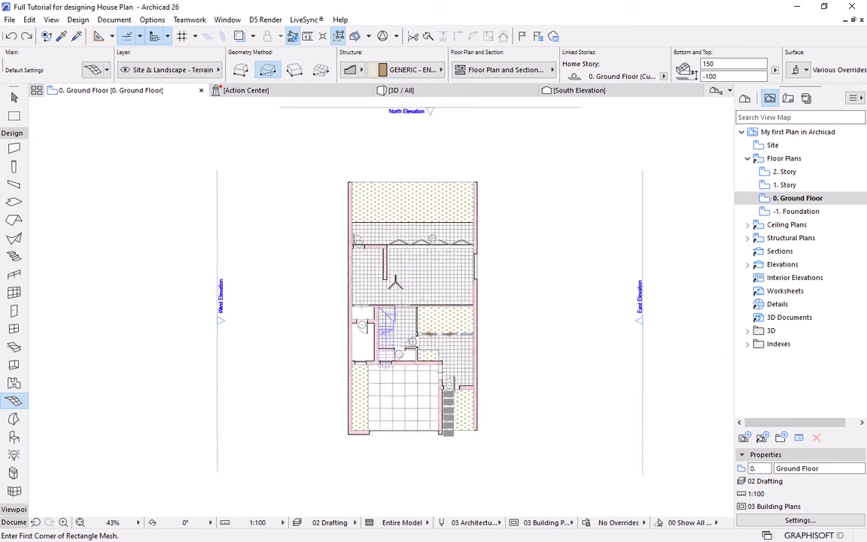
{"action": "scroll", "coordinate": [416, 228], "scroll_direction": "up", "scroll_amount": 1}
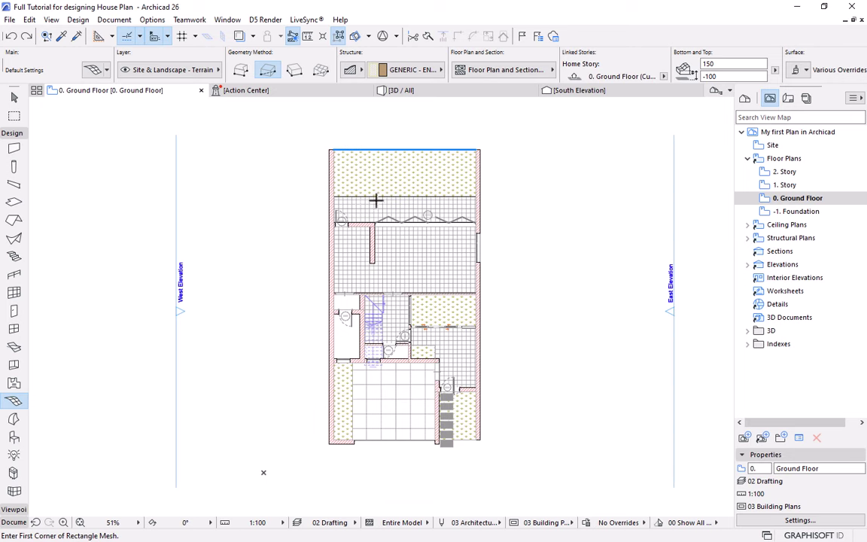
{"action": "left_click", "coordinate": [14, 98]}
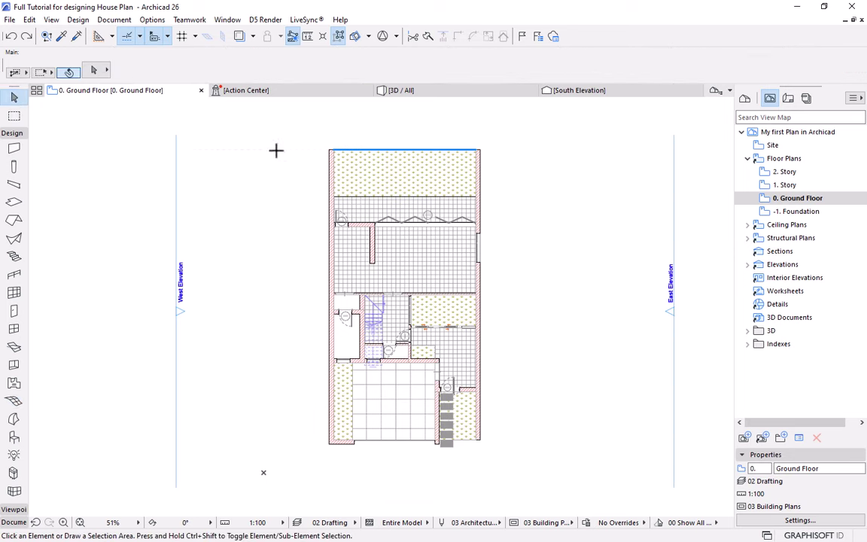
{"action": "left_click", "coordinate": [395, 169]}
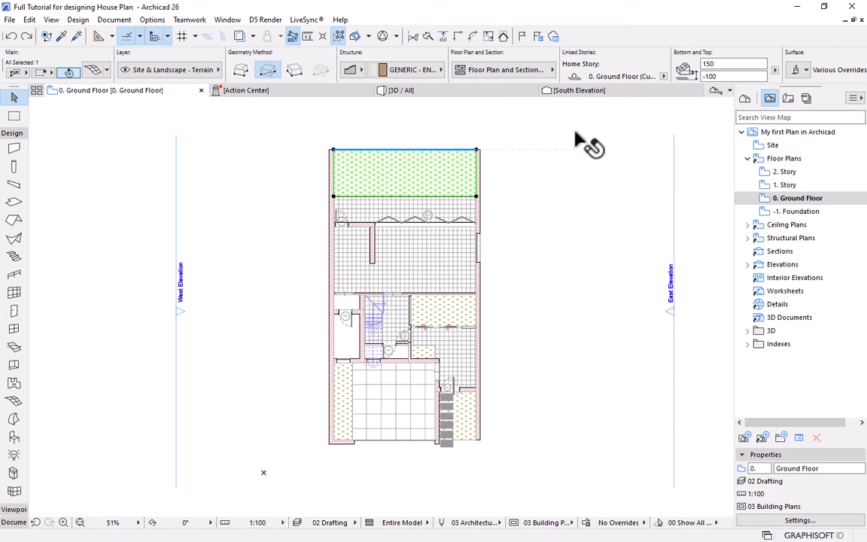
{"action": "left_click", "coordinate": [518, 122]}
{"action": "left_click", "coordinate": [402, 184]}
{"action": "left_click", "coordinate": [452, 310], "text": "shift"}
{"action": "scroll", "coordinate": [373, 428], "scroll_direction": "up", "scroll_amount": 1}
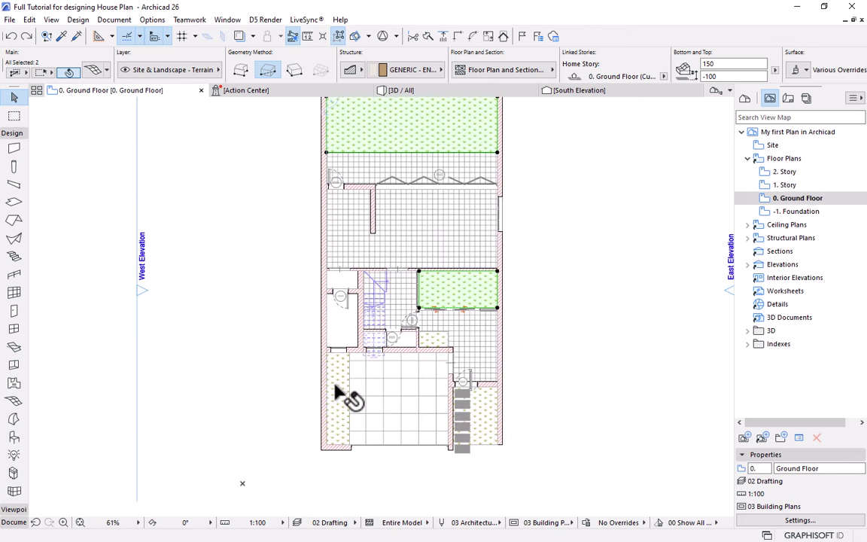
{"action": "left_click", "coordinate": [340, 393], "text": "shift"}
{"action": "left_click", "coordinate": [441, 349], "text": "shift"}
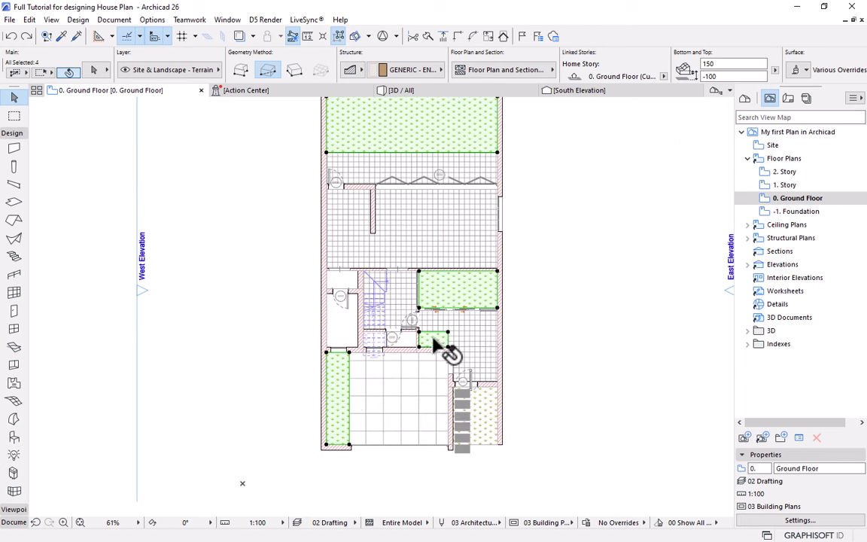
{"action": "left_click", "coordinate": [487, 409], "text": "shift"}
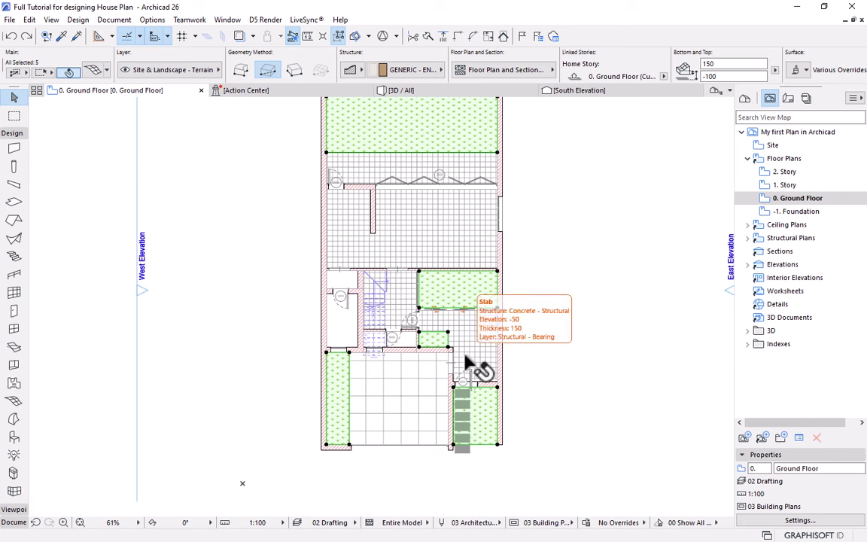
{"action": "scroll", "coordinate": [463, 366], "scroll_direction": "down", "scroll_amount": 1}
{"action": "scroll", "coordinate": [463, 366], "scroll_direction": "down", "scroll_amount": 1}
{"action": "left_click", "coordinate": [532, 235]}
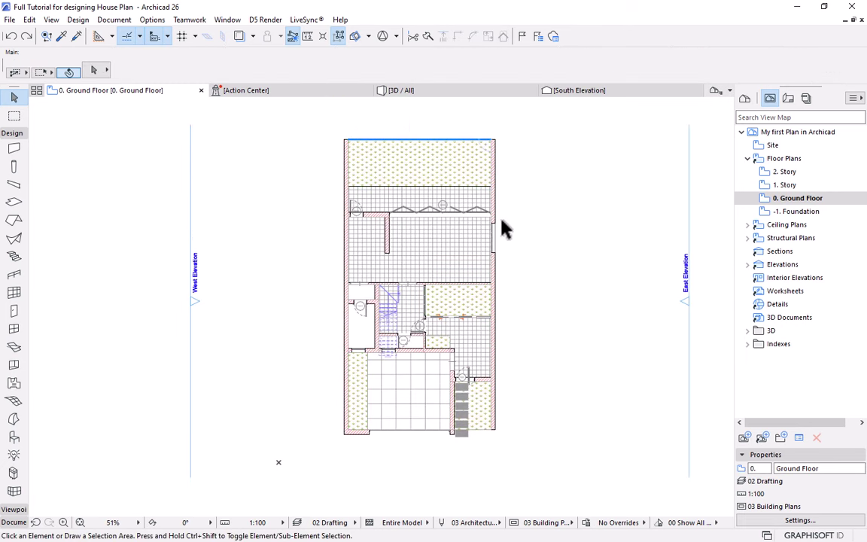
Select all ground floor meshes at once and set their cover fill foreground pen to 102.
{"action": "left_click", "coordinate": [14, 403]}
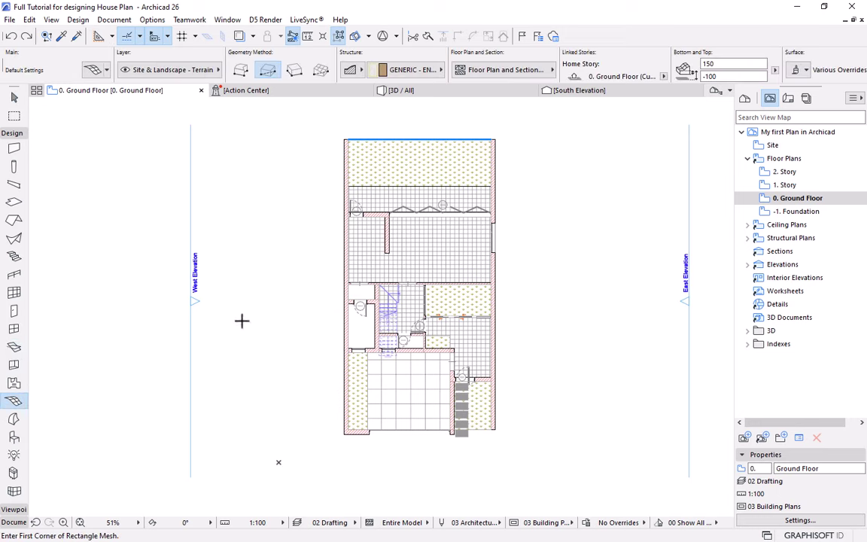
{"action": "key", "text": "ctrl+a"}
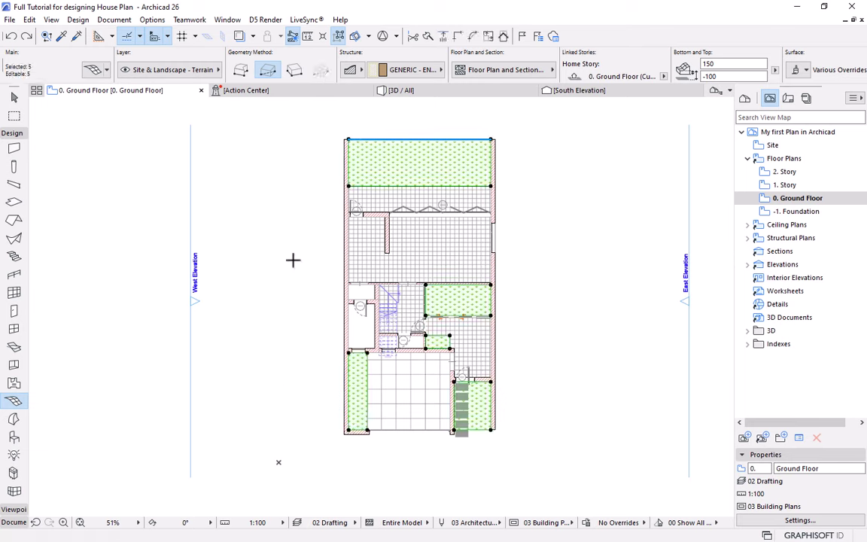
{"action": "left_click", "coordinate": [14, 402]}
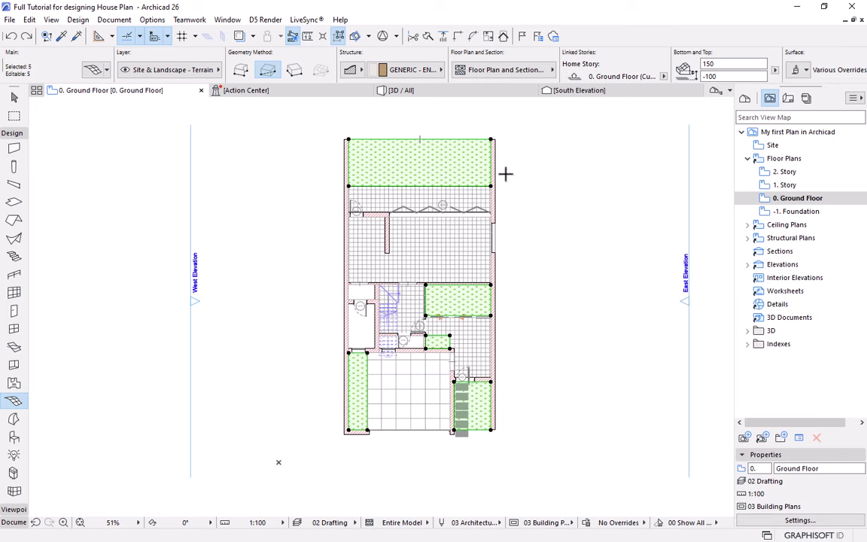
{"action": "left_click", "coordinate": [512, 74]}
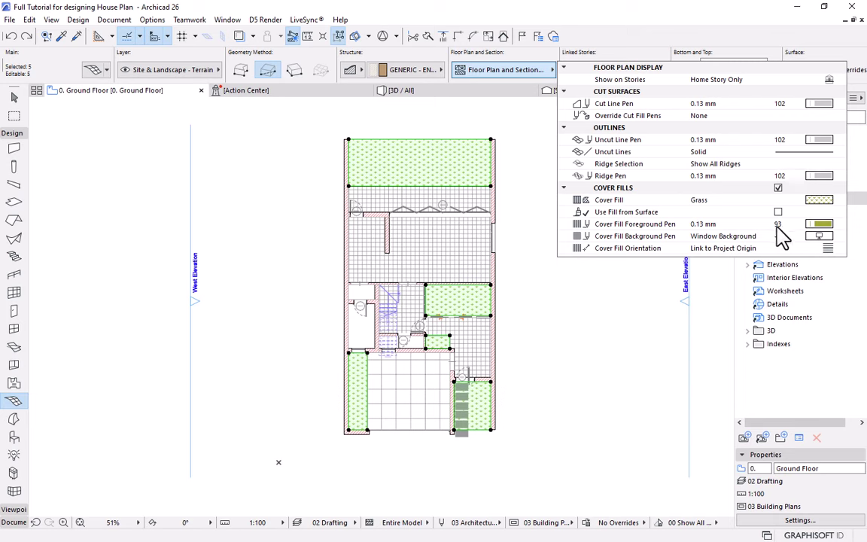
{"action": "left_click", "coordinate": [820, 224]}
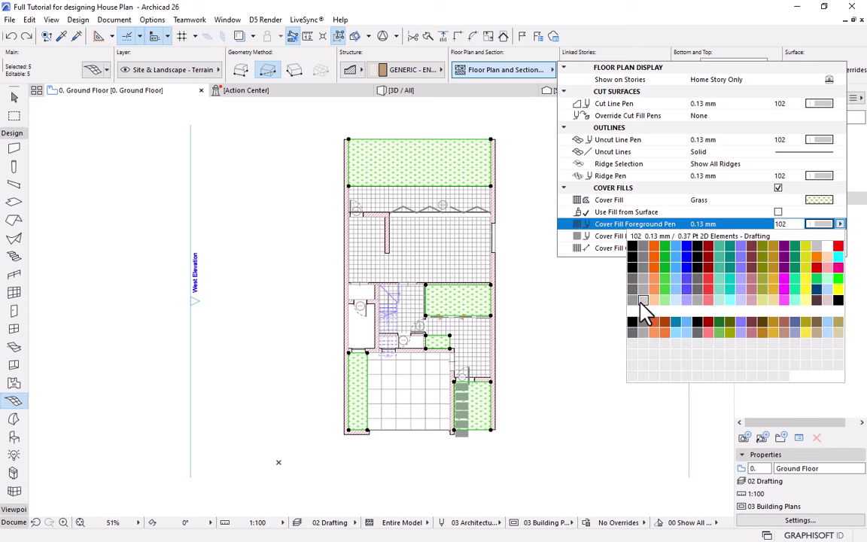
{"action": "left_click", "coordinate": [640, 303]}
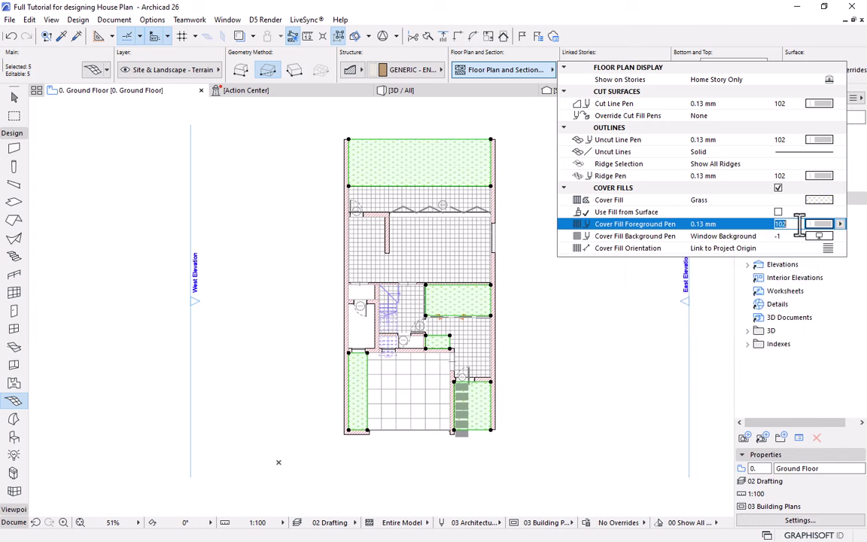
{"action": "key", "text": "Escape"}
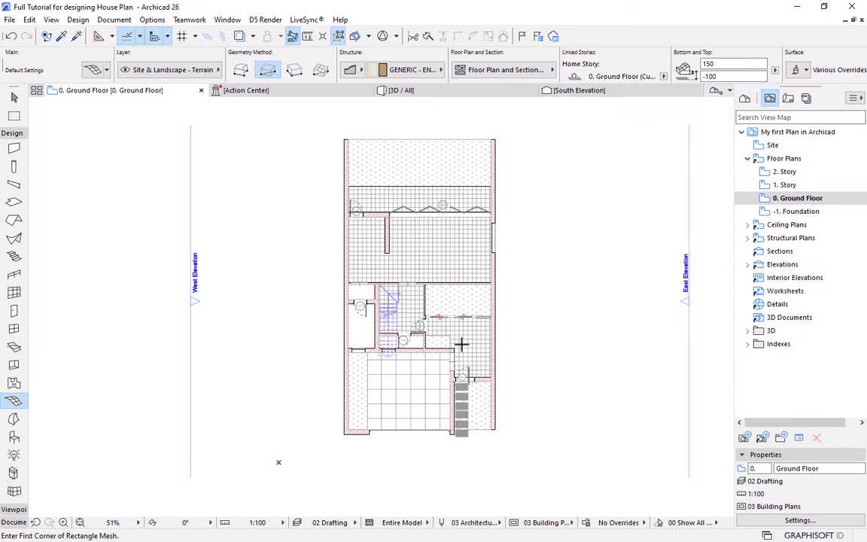
{"action": "scroll", "coordinate": [412, 345], "scroll_direction": "up", "scroll_amount": 4}
{"action": "scroll", "coordinate": [411, 279], "scroll_direction": "down", "scroll_amount": 3}
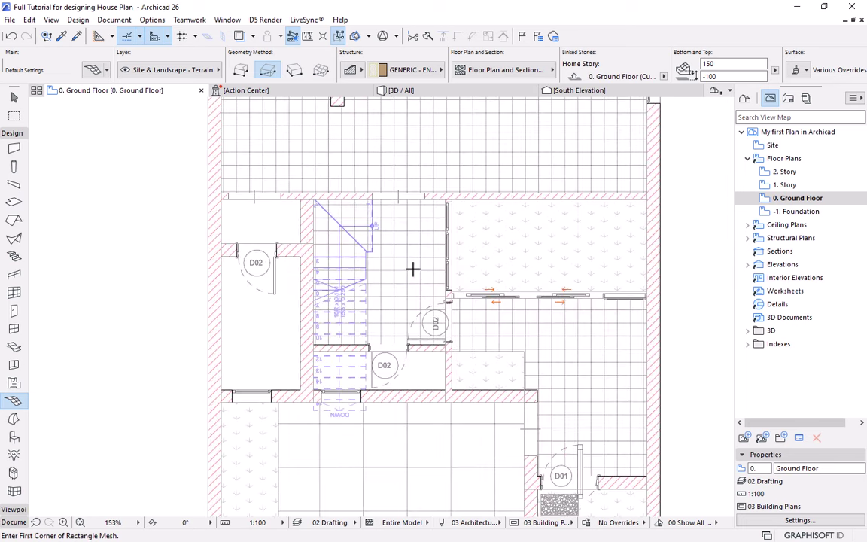
{"action": "mouse_move", "coordinate": [405, 219]}
{"action": "middle_mouse_down"}
{"action": "mouse_move", "coordinate": [389, 326]}
{"action": "mouse_move", "coordinate": [413, 213]}
{"action": "middle_mouse_up"}
{"action": "scroll", "coordinate": [412, 233], "scroll_direction": "down", "scroll_amount": 2}
{"action": "scroll", "coordinate": [400, 175], "scroll_direction": "up", "scroll_amount": 2}
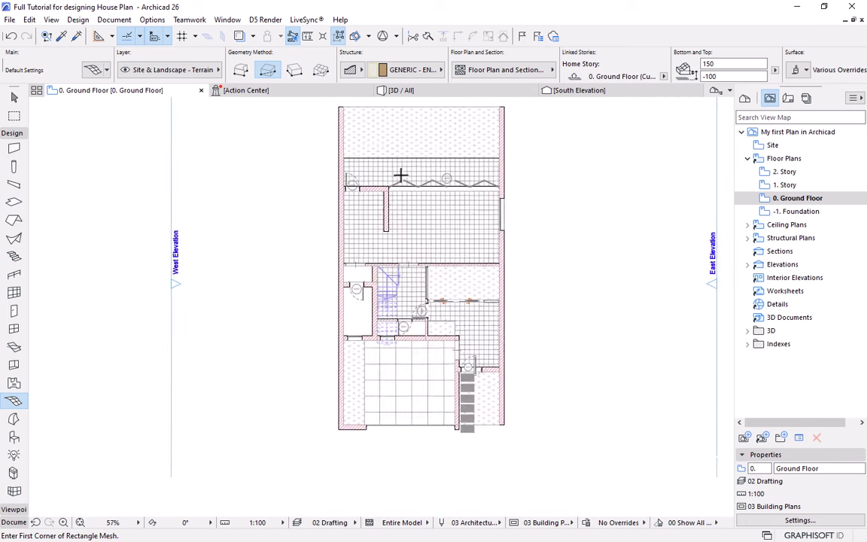
Set the ground floor stair's visible grid contour, grid going and tread nosing line pens to pen 1.
{"action": "scroll", "coordinate": [400, 175], "scroll_direction": "up", "scroll_amount": 3}
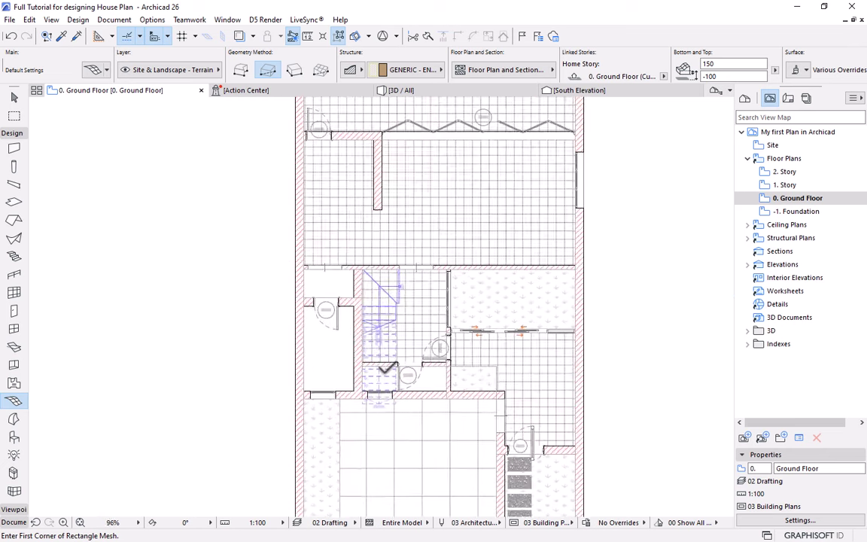
{"action": "left_click", "coordinate": [14, 97]}
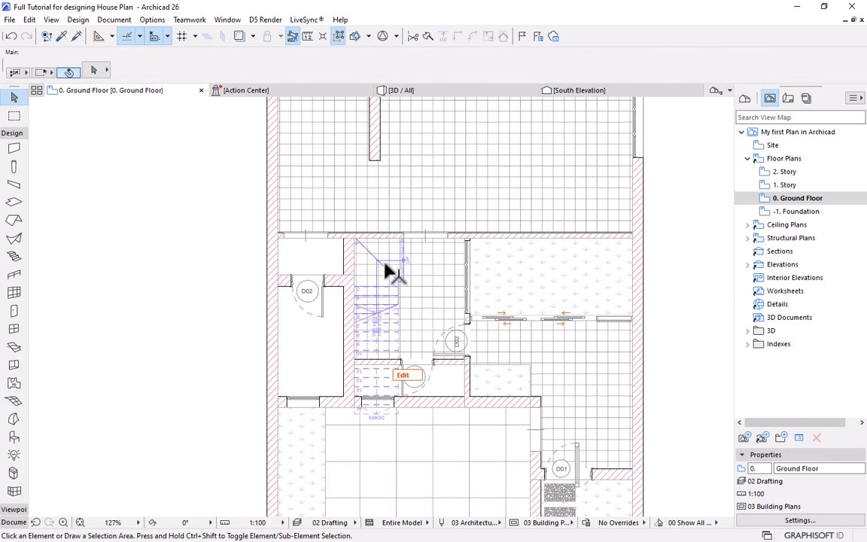
{"action": "left_click", "coordinate": [392, 272]}
{"action": "left_click", "coordinate": [93, 71]}
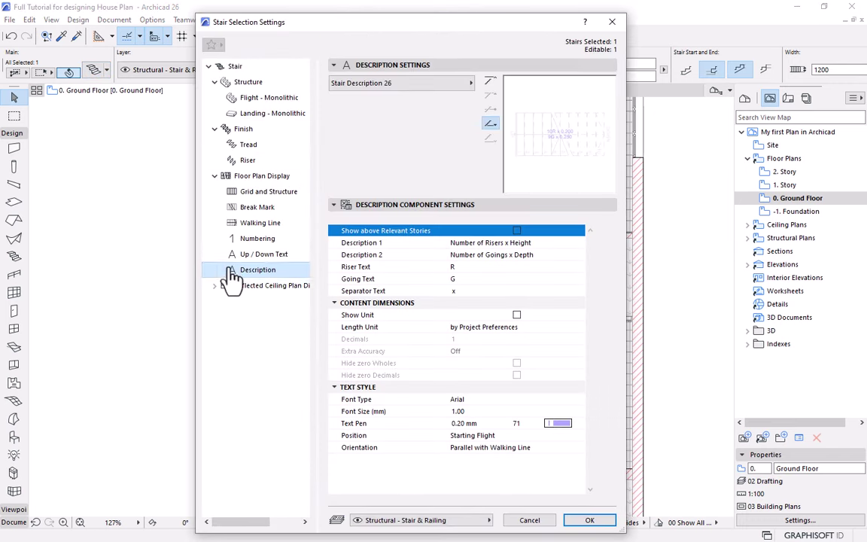
{"action": "left_click", "coordinate": [253, 193]}
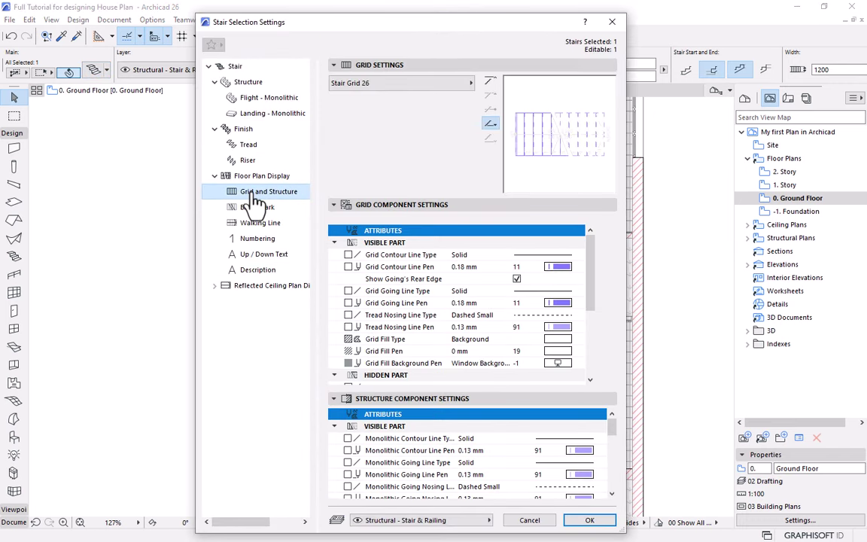
{"action": "left_click", "coordinate": [569, 268]}
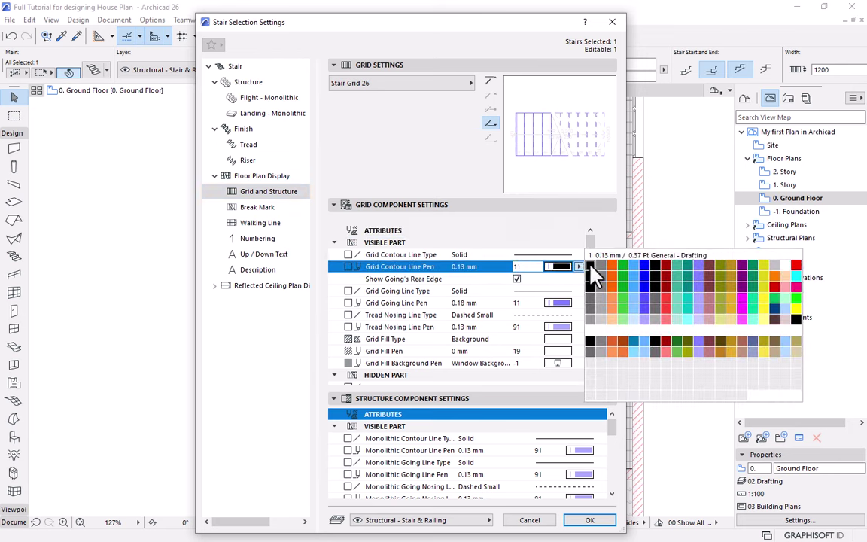
{"action": "left_click", "coordinate": [595, 275]}
{"action": "left_click", "coordinate": [590, 302]}
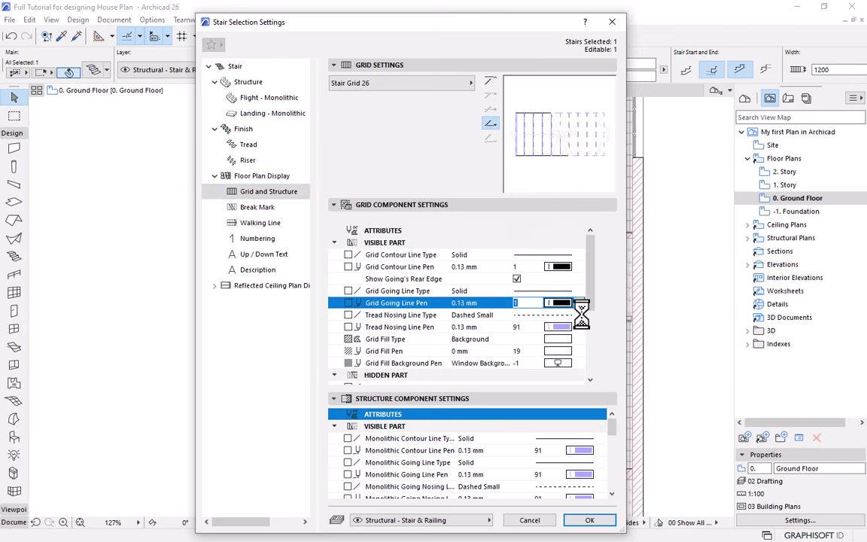
{"action": "left_click", "coordinate": [561, 326]}
{"action": "left_click", "coordinate": [591, 283]}
Set the visible part's monolithic contour, going and going nosing line pens to pen 1 in the stair's structure component settings.
{"action": "scroll", "coordinate": [585, 459], "scroll_direction": "down", "scroll_amount": 2}
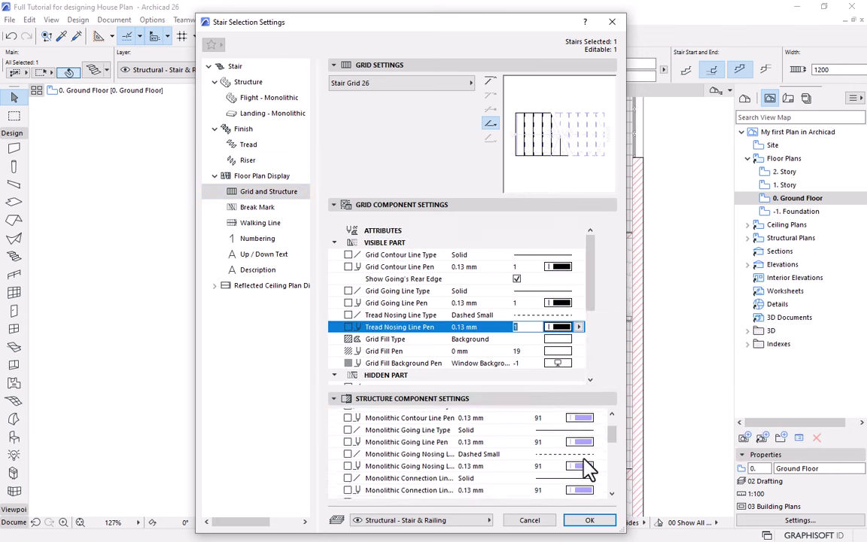
{"action": "scroll", "coordinate": [588, 456], "scroll_direction": "up", "scroll_amount": 1}
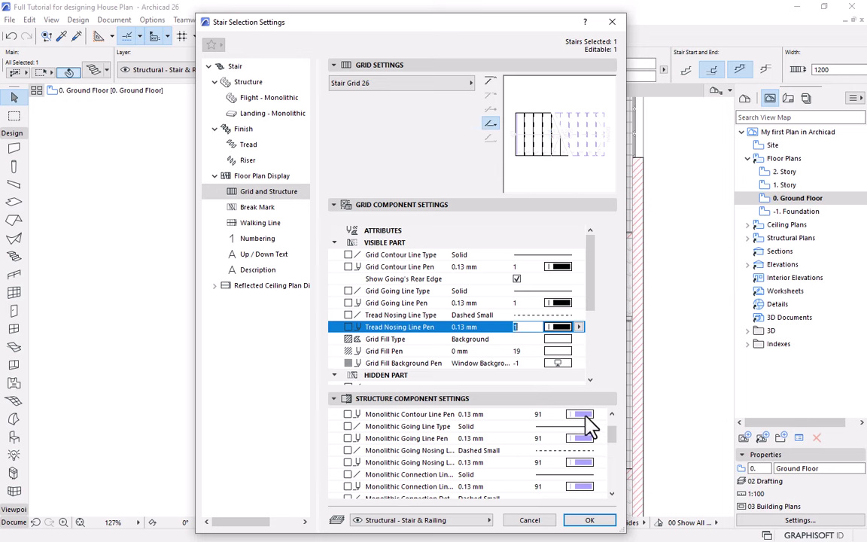
{"action": "left_click", "coordinate": [580, 415]}
{"action": "left_click", "coordinate": [611, 380]}
{"action": "left_click", "coordinate": [582, 438]}
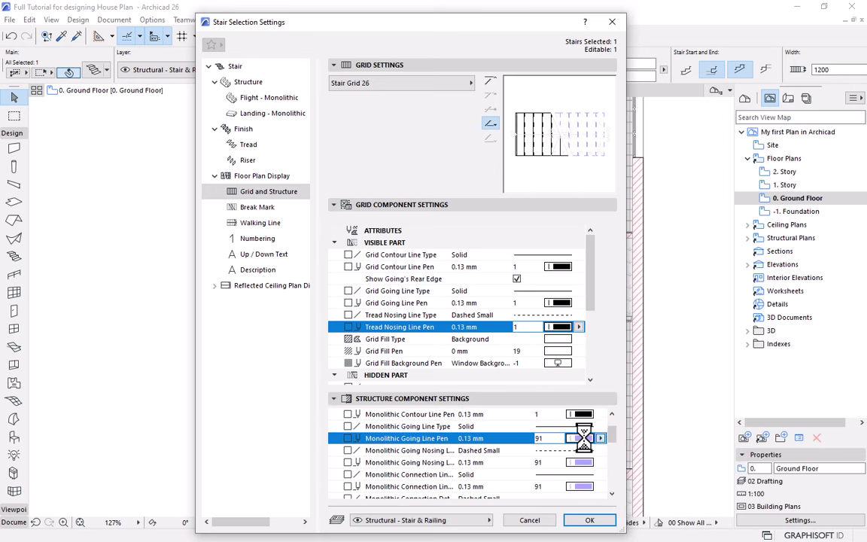
{"action": "left_click", "coordinate": [612, 389]}
{"action": "left_click", "coordinate": [580, 463]}
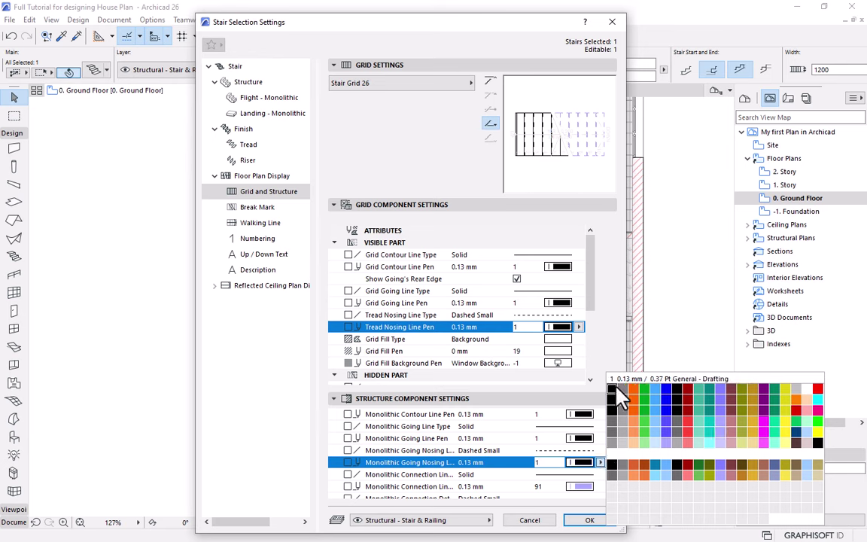
{"action": "left_click", "coordinate": [614, 389]}
Set the visible part's monolithic connection line and connection detail pens to pen 1 for the stair structure.
{"action": "left_click", "coordinate": [581, 485]}
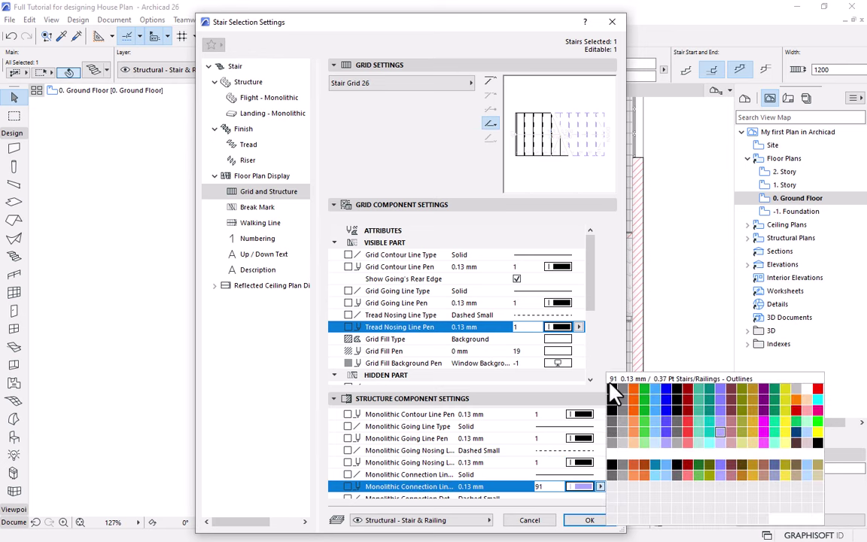
{"action": "left_click", "coordinate": [612, 390]}
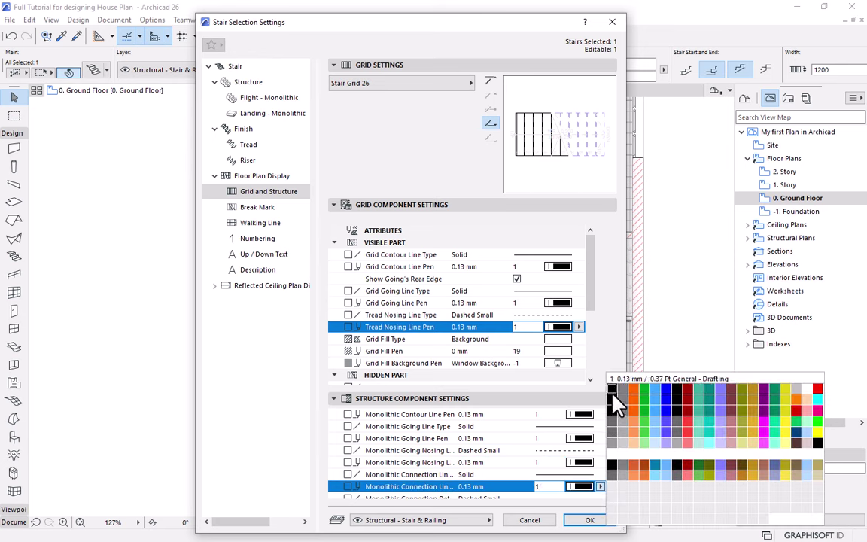
{"action": "scroll", "coordinate": [612, 482], "scroll_direction": "down", "scroll_amount": 3}
{"action": "left_click", "coordinate": [576, 443]}
{"action": "left_click", "coordinate": [576, 446]}
{"action": "left_click", "coordinate": [614, 399]}
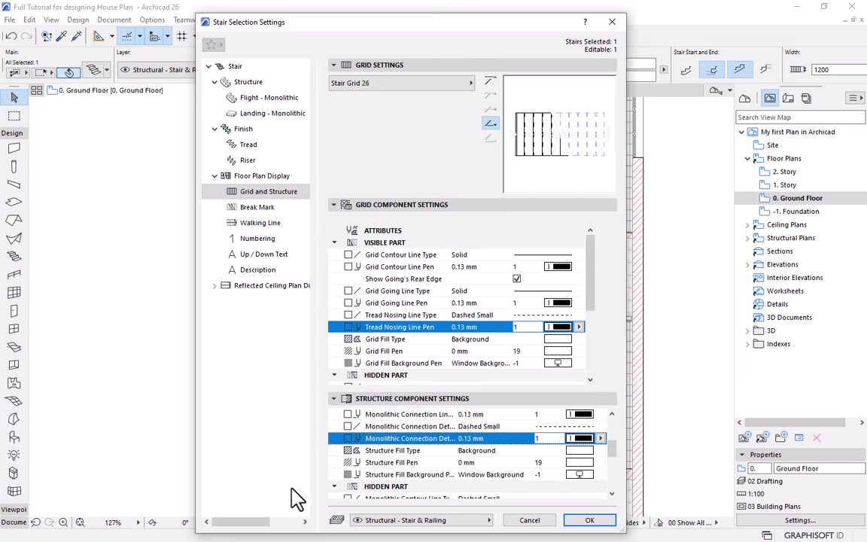
Set the hidden part's monolithic going nosing, connection line and connection detail pens to pen 1 for the stair structure.
{"action": "scroll", "coordinate": [580, 452], "scroll_direction": "up", "scroll_amount": 1}
{"action": "left_click", "coordinate": [579, 414]}
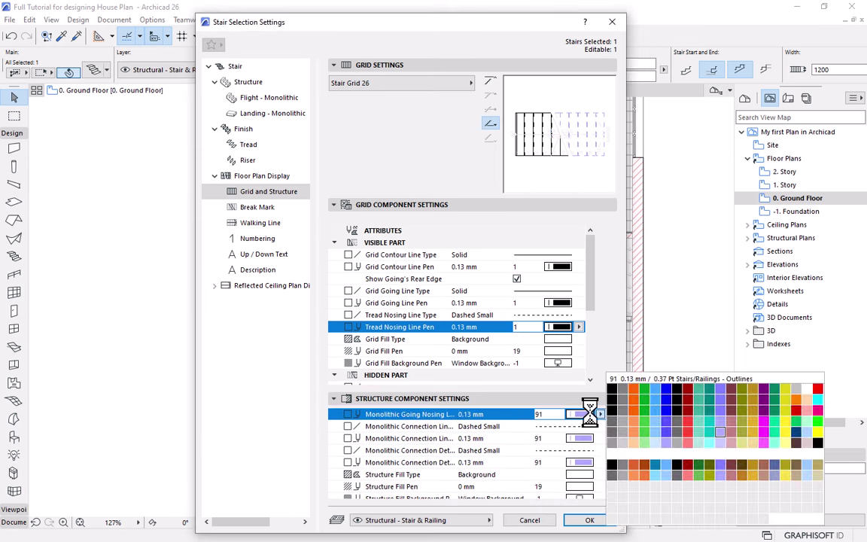
{"action": "left_click", "coordinate": [611, 390]}
{"action": "left_click", "coordinate": [581, 426]}
{"action": "left_click", "coordinate": [581, 438]}
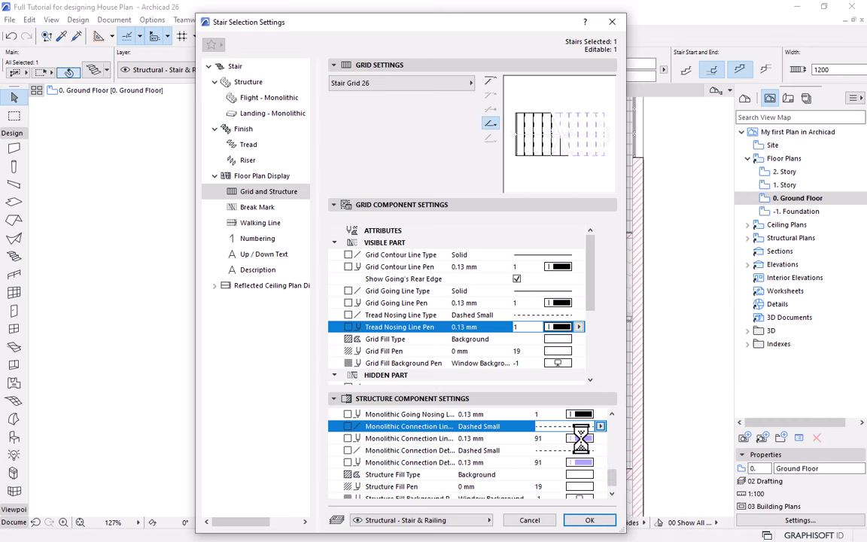
{"action": "left_click", "coordinate": [581, 438]}
{"action": "left_click", "coordinate": [608, 390]}
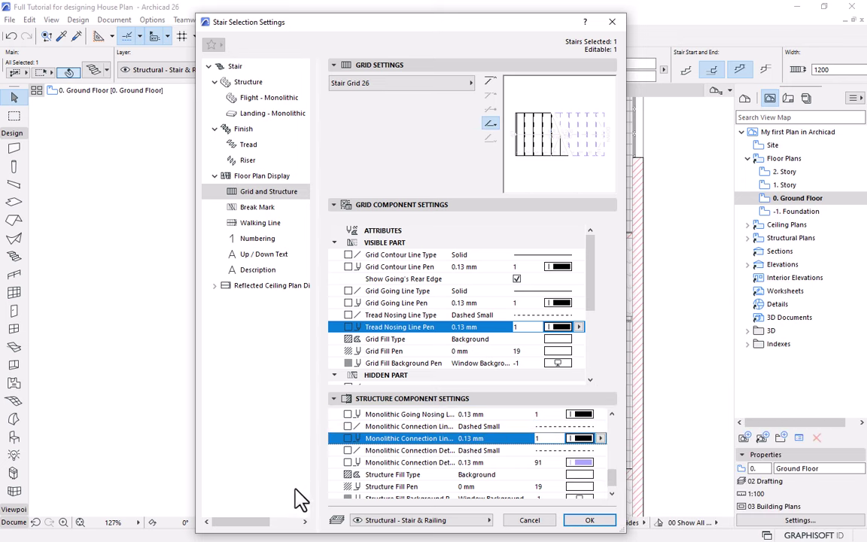
{"action": "left_click", "coordinate": [580, 462]}
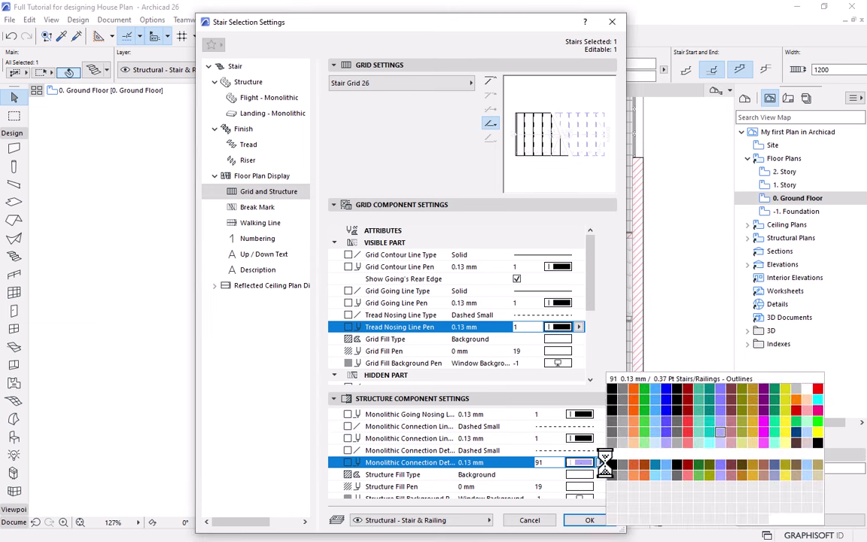
{"action": "left_click", "coordinate": [608, 390]}
{"action": "scroll", "coordinate": [602, 484], "scroll_direction": "down", "scroll_amount": 1}
{"action": "scroll", "coordinate": [609, 494], "scroll_direction": "up", "scroll_amount": 3}
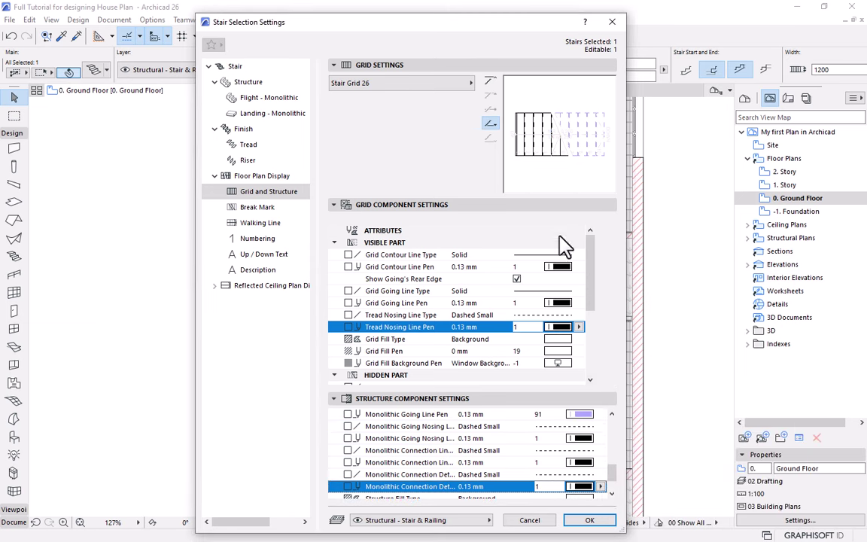
Set the hidden part's monolithic going line pen to pen 1 in the stair's structure component settings.
{"action": "left_click", "coordinate": [580, 414]}
{"action": "left_click", "coordinate": [610, 339]}
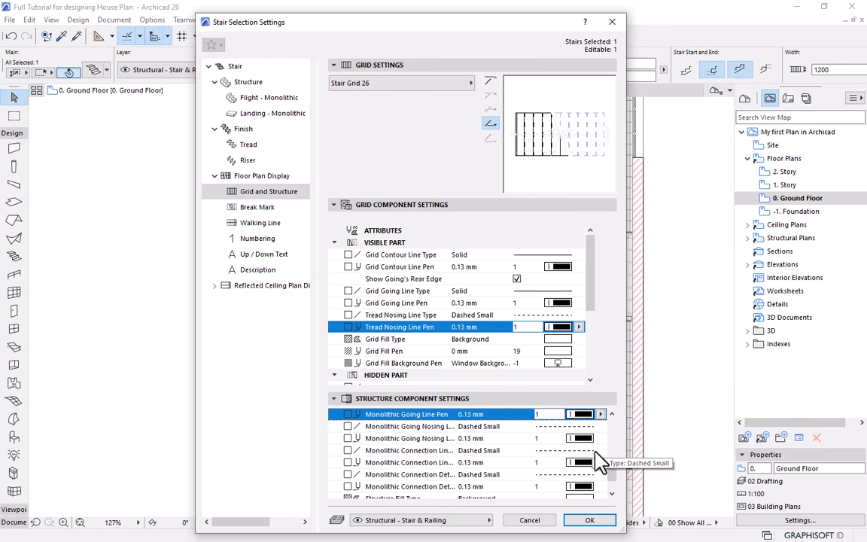
{"action": "left_click_drag", "start_coordinate": [610, 456], "coordinate": [610, 413]}
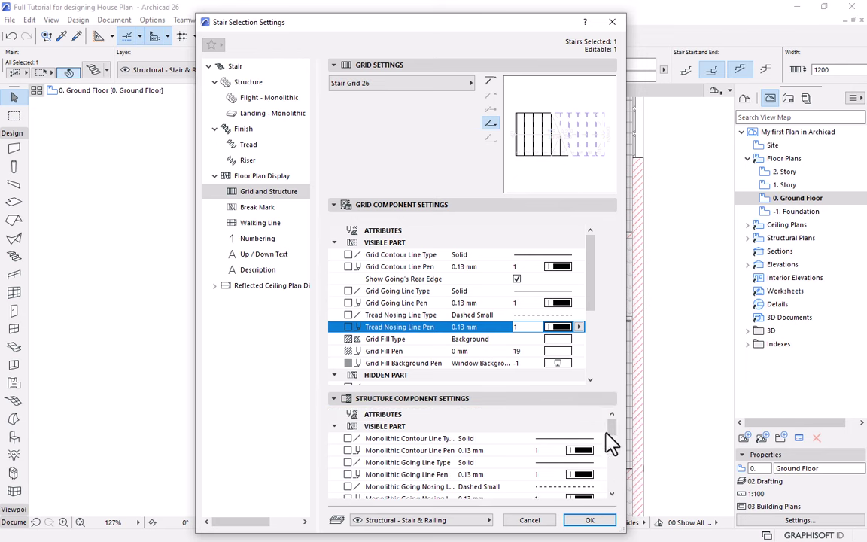
{"action": "left_click", "coordinate": [611, 485]}
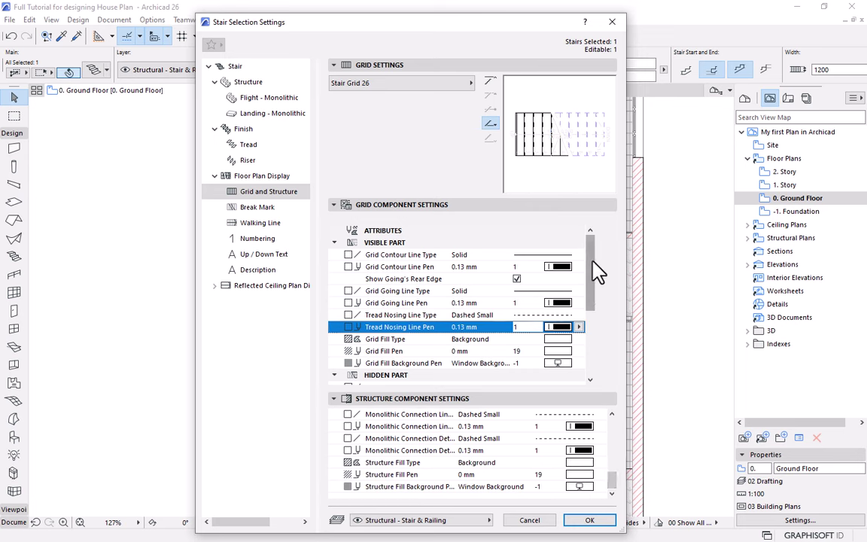
Set the hidden part's grid contour, grid going and tread nosing line pens to pen 1 for the stair.
{"action": "left_click_drag", "start_coordinate": [593, 240], "coordinate": [593, 286]}
{"action": "left_click", "coordinate": [564, 279]}
{"action": "left_click", "coordinate": [565, 280]}
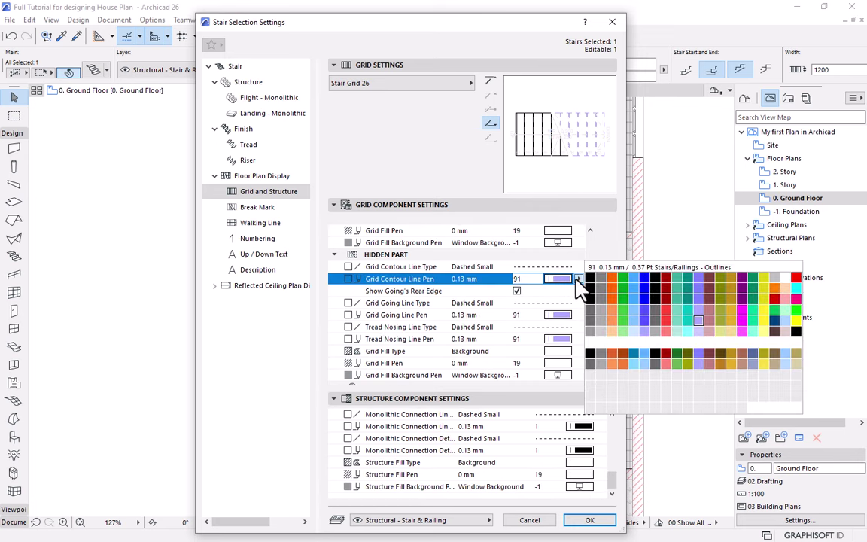
{"action": "left_click", "coordinate": [528, 252]}
{"action": "left_click", "coordinate": [559, 314]}
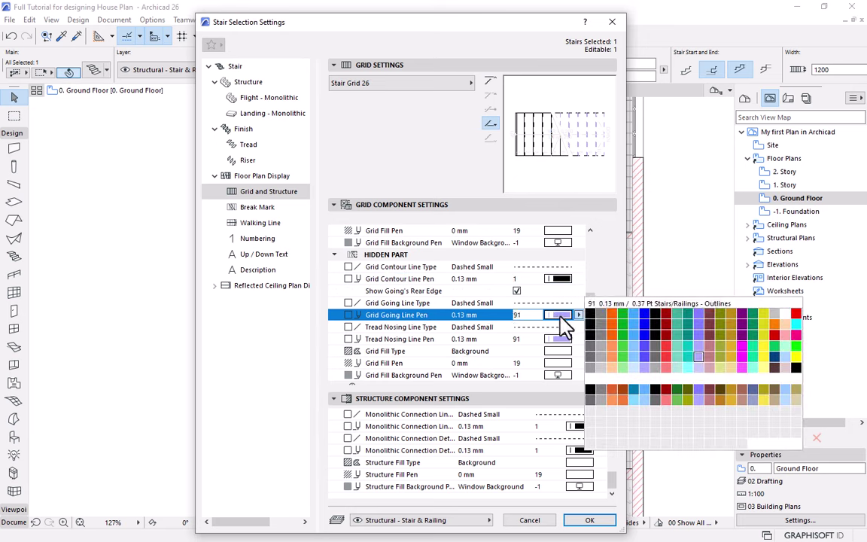
{"action": "left_click", "coordinate": [590, 317]}
{"action": "left_click", "coordinate": [559, 338]}
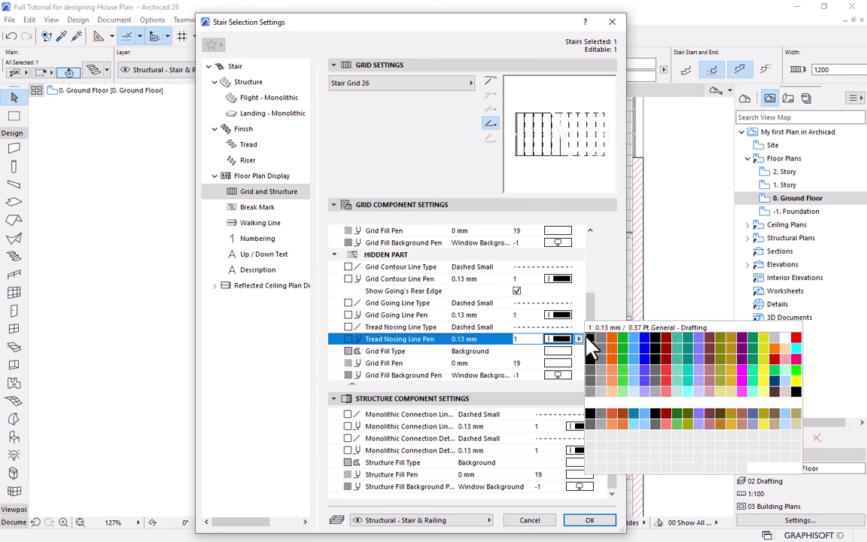
{"action": "left_click", "coordinate": [592, 338]}
{"action": "left_click_drag", "start_coordinate": [592, 329], "coordinate": [591, 359]}
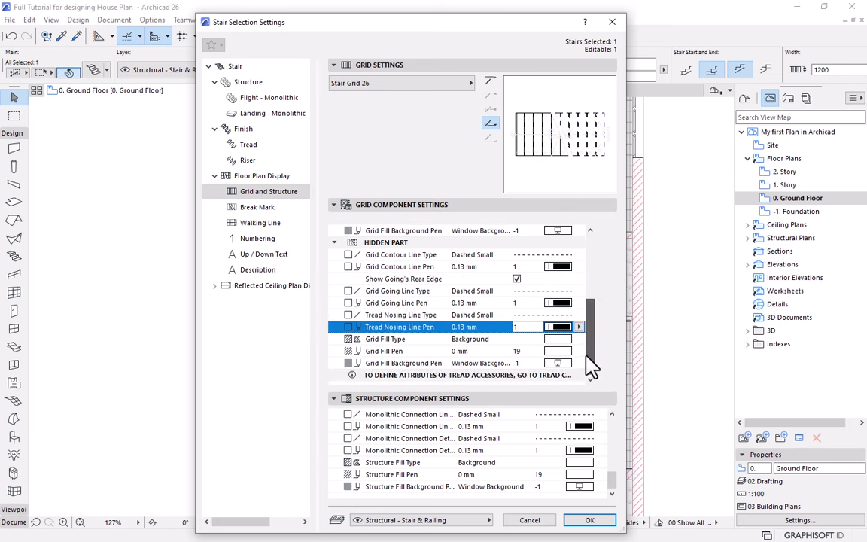
Set the stair break mark's visible and hidden line pens to pen 1.
{"action": "left_click", "coordinate": [255, 207]}
{"action": "left_click", "coordinate": [573, 255]}
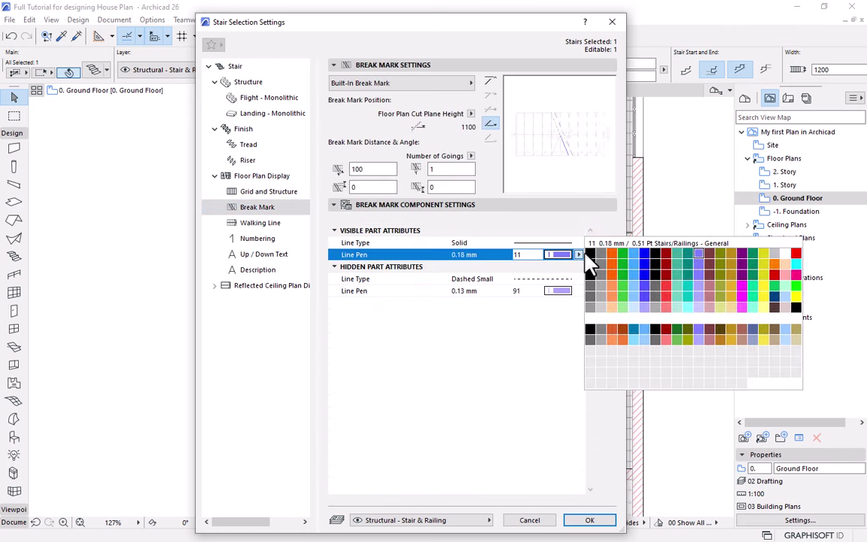
{"action": "left_click", "coordinate": [590, 254]}
{"action": "left_click", "coordinate": [565, 292]}
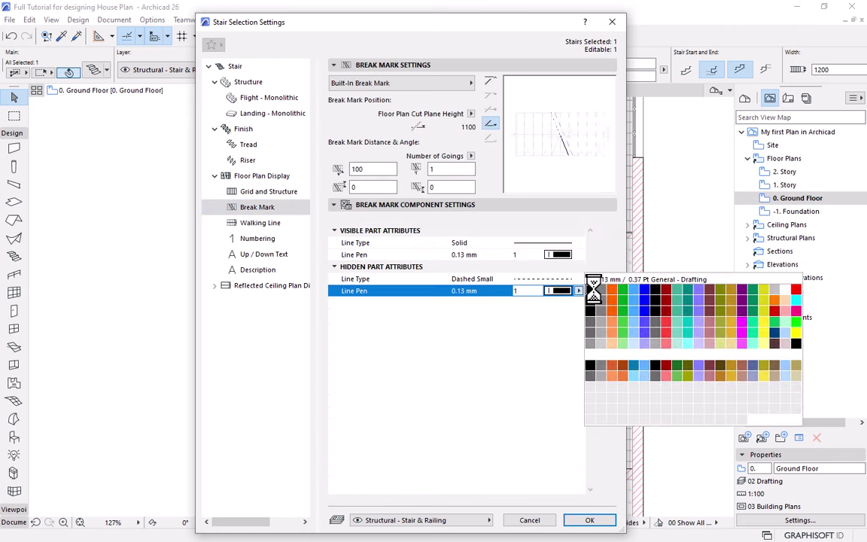
{"action": "left_click", "coordinate": [593, 289]}
Set the stair walking line's visible and hidden line pens to pen 1.
{"action": "left_click", "coordinate": [256, 223]}
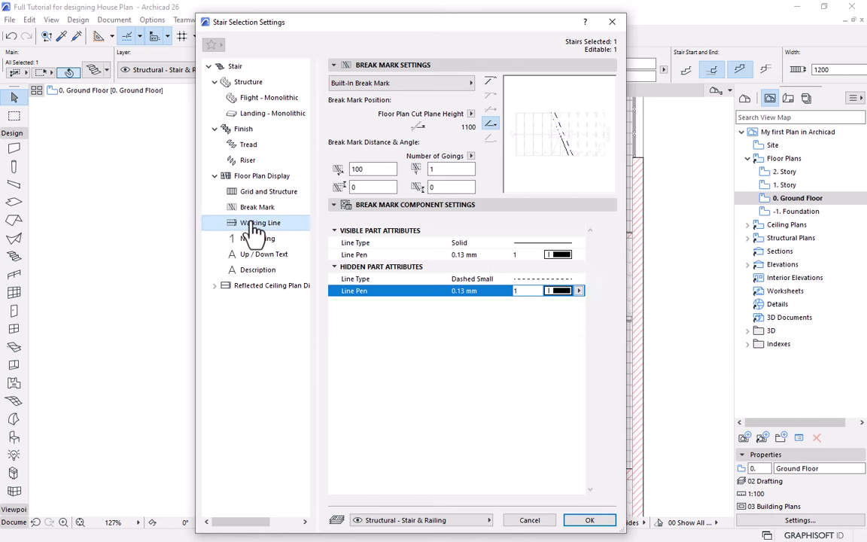
{"action": "left_click", "coordinate": [578, 337]}
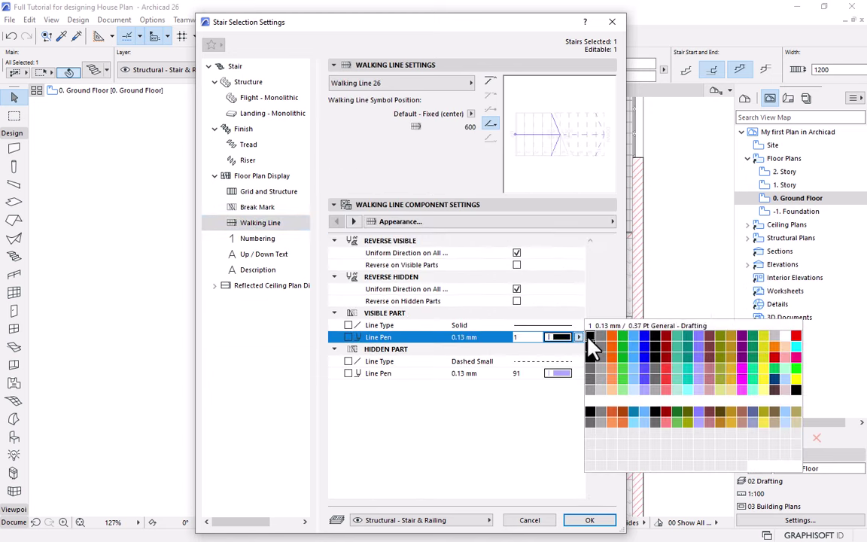
{"action": "left_click", "coordinate": [589, 337]}
{"action": "left_click", "coordinate": [558, 375]}
{"action": "left_click", "coordinate": [578, 374]}
{"action": "left_click", "coordinate": [589, 375]}
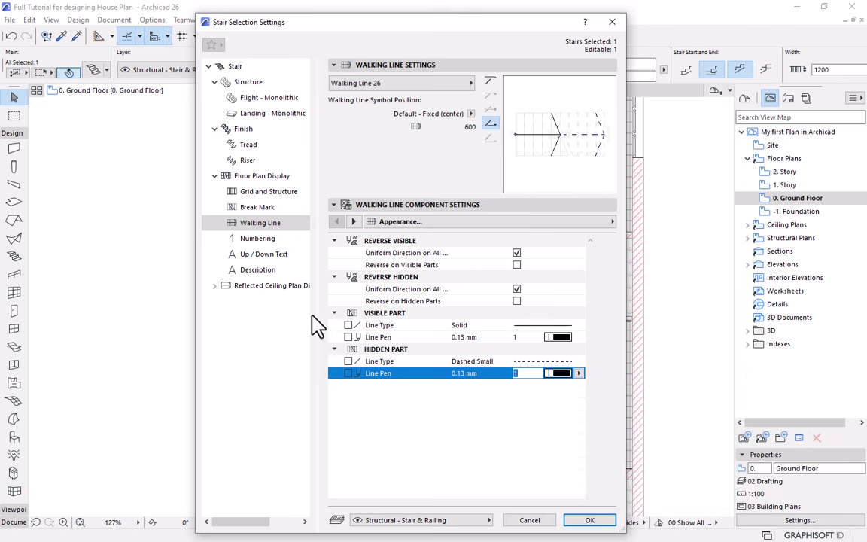
Set the text pens of the stair's up/down text and description to pen 1, apply the settings and deselect the stair.
{"action": "left_click", "coordinate": [258, 255]}
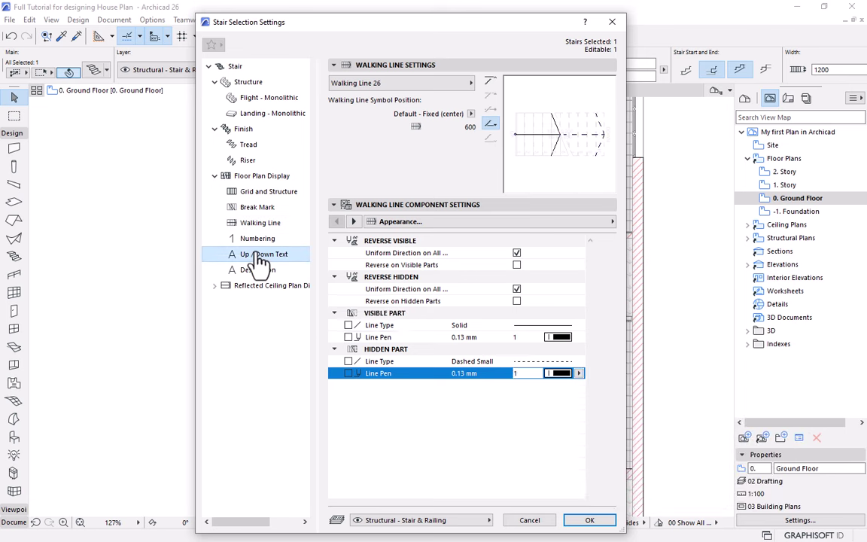
{"action": "left_click", "coordinate": [563, 391]}
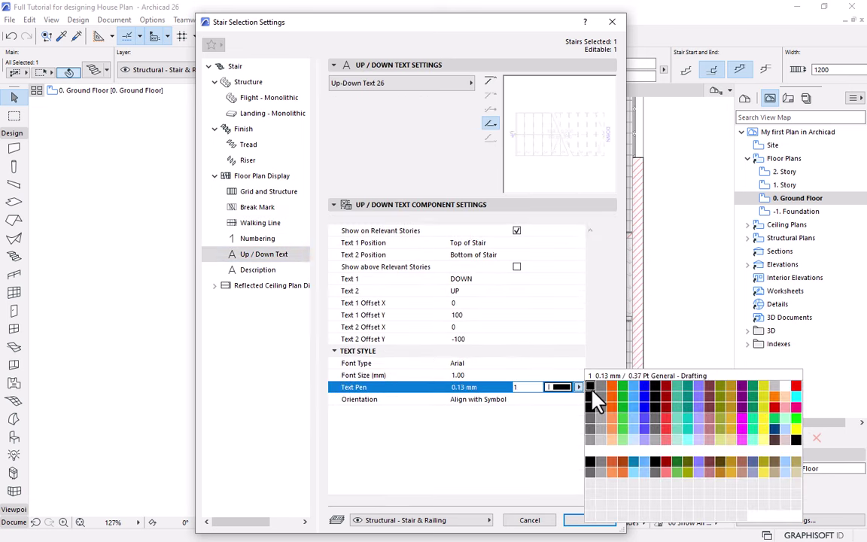
{"action": "left_click", "coordinate": [590, 339]}
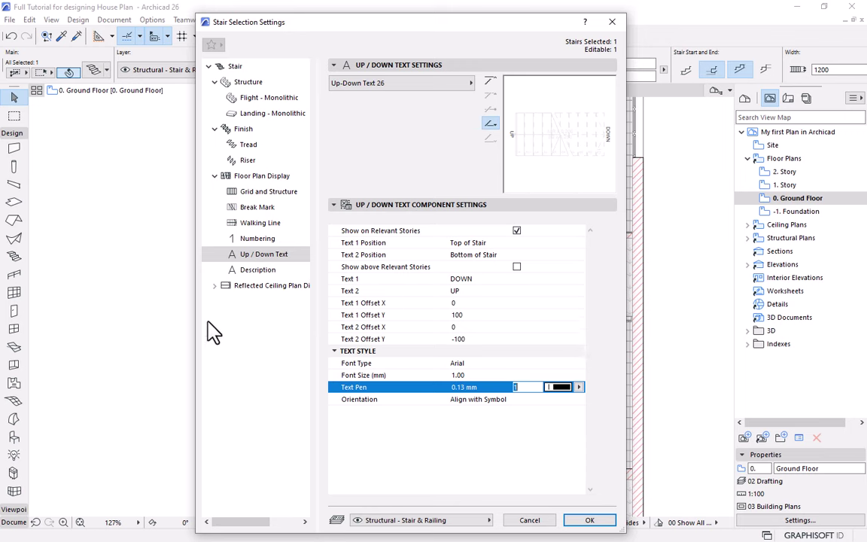
{"action": "left_click", "coordinate": [211, 270]}
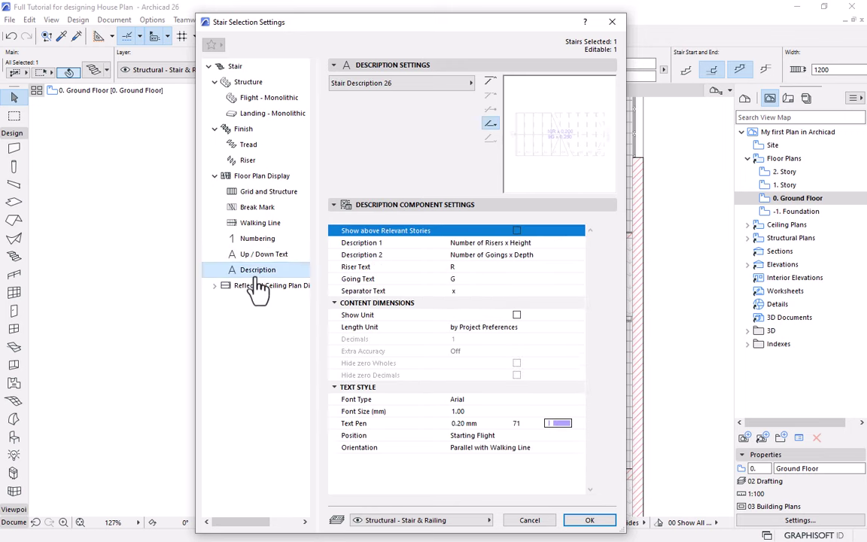
{"action": "left_click", "coordinate": [559, 423]}
{"action": "left_click", "coordinate": [531, 354]}
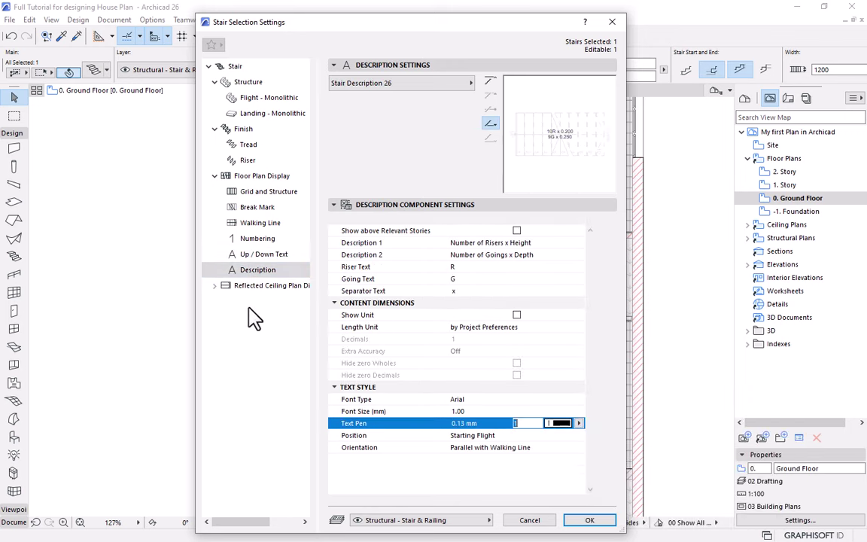
{"action": "left_click", "coordinate": [588, 519]}
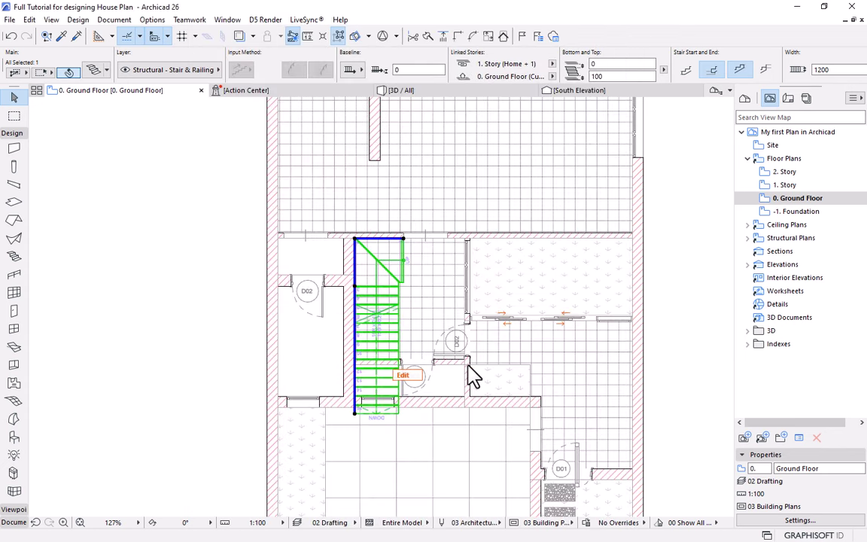
{"action": "left_click", "coordinate": [188, 330]}
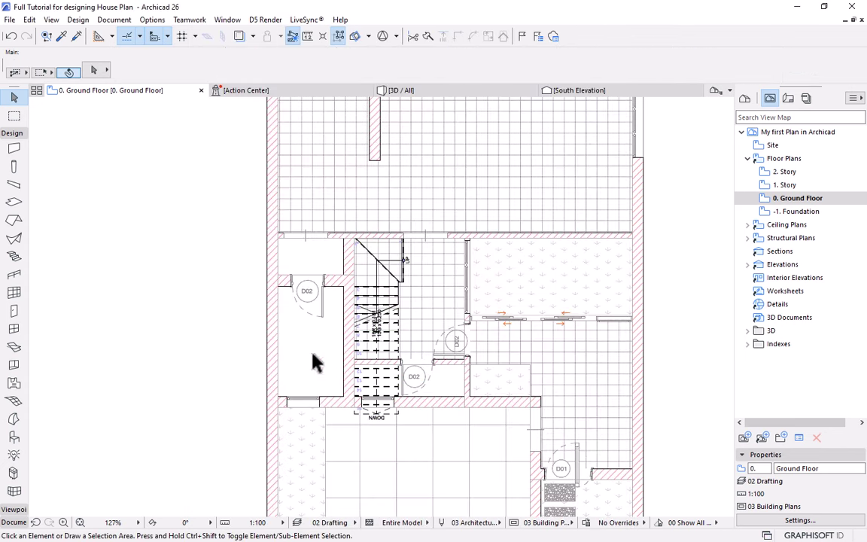
Reopen the ground floor stair's settings, set the riser numbering text pen to a black pen and apply the change.
{"action": "scroll", "coordinate": [314, 361], "scroll_direction": "up", "scroll_amount": 5}
{"action": "left_click", "coordinate": [456, 282]}
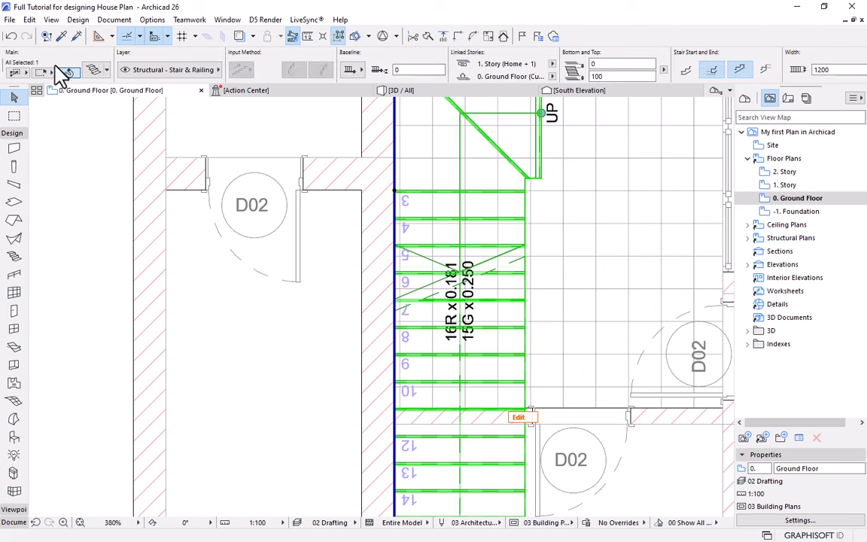
{"action": "double_click", "coordinate": [436, 265]}
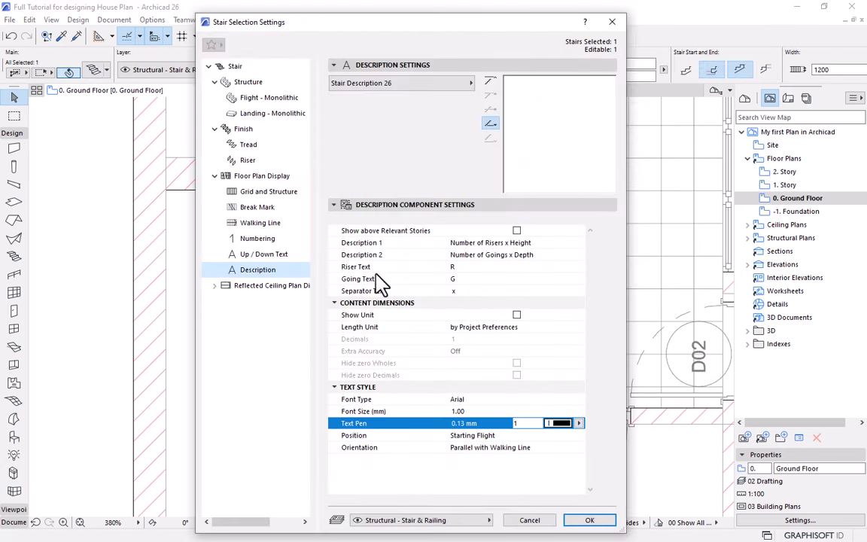
{"action": "left_click", "coordinate": [258, 239]}
{"action": "left_click", "coordinate": [566, 362]}
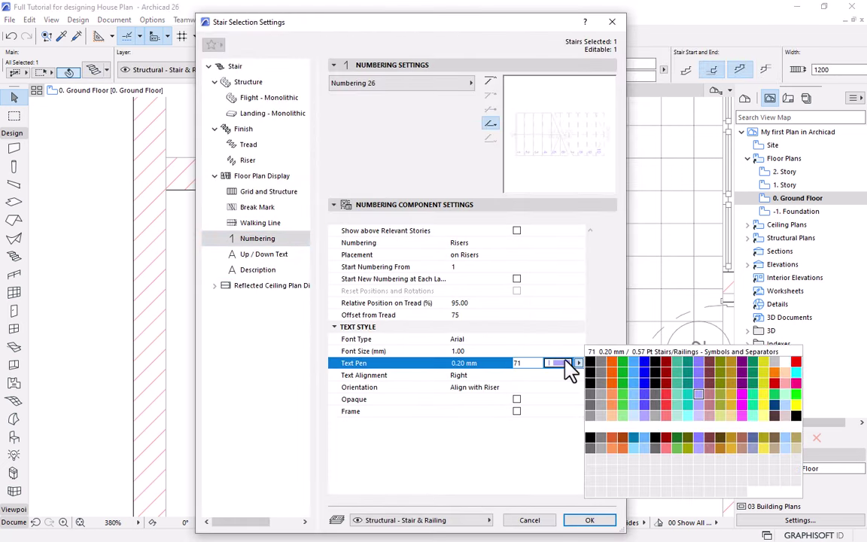
{"action": "left_click", "coordinate": [591, 372]}
{"action": "left_click", "coordinate": [595, 522]}
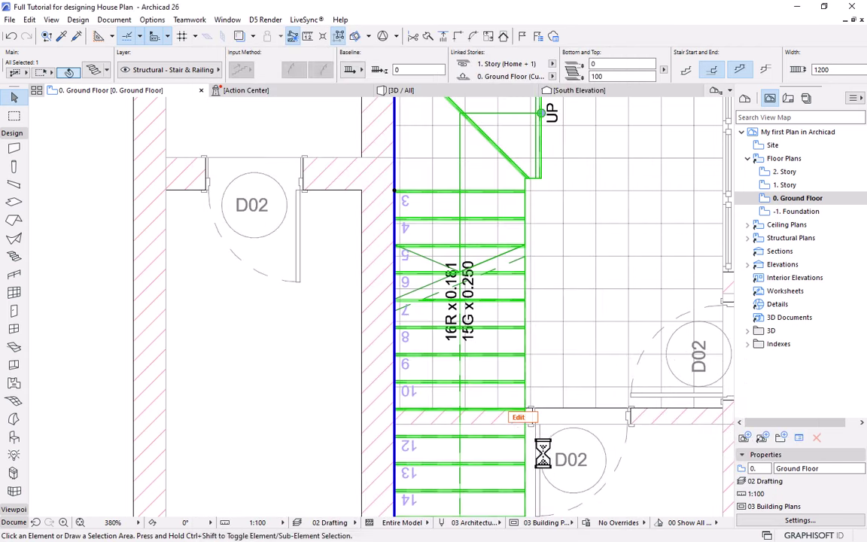
{"action": "scroll", "coordinate": [430, 333], "scroll_direction": "down", "scroll_amount": 10}
{"action": "key", "text": "Escape"}
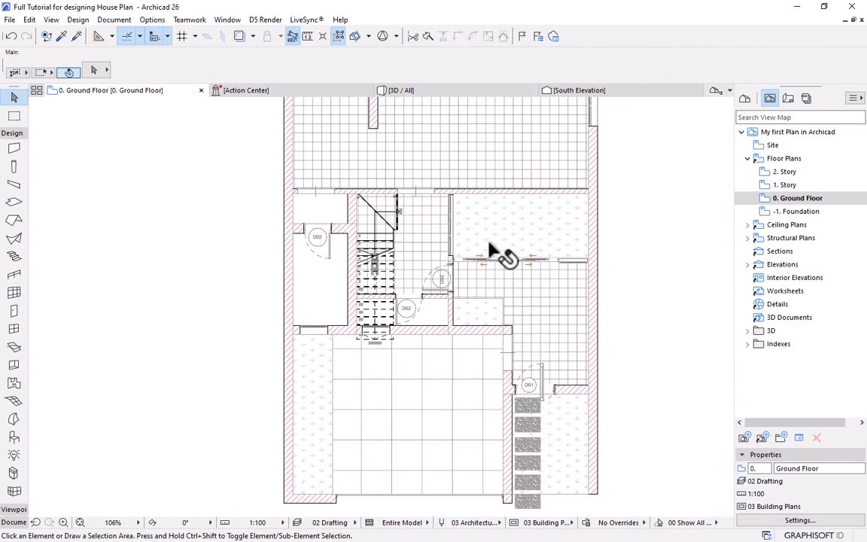
Examine the ground floor plan's line display around the stair and the large tiled area at the front.
{"action": "scroll", "coordinate": [465, 239], "scroll_direction": "down", "scroll_amount": 2}
{"action": "mouse_move", "coordinate": [441, 247]}
{"action": "middle_mouse_down"}
{"action": "mouse_move", "coordinate": [430, 281]}
{"action": "mouse_move", "coordinate": [436, 306]}
{"action": "middle_mouse_up"}
{"action": "scroll", "coordinate": [411, 279], "scroll_direction": "down", "scroll_amount": 2}
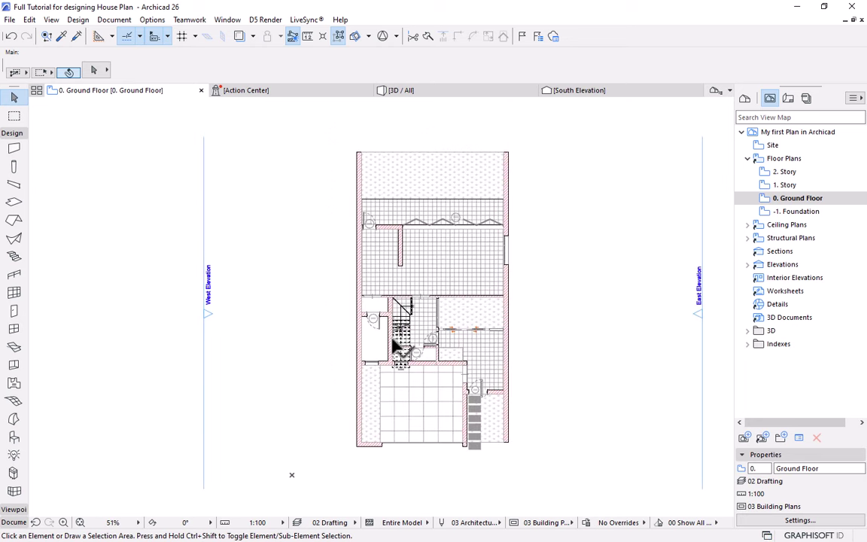
{"action": "scroll", "coordinate": [398, 346], "scroll_direction": "up", "scroll_amount": 2}
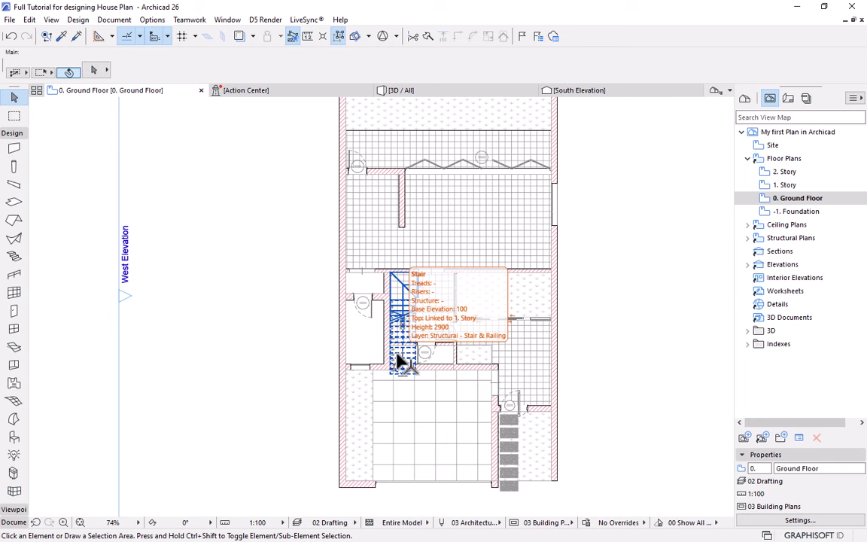
{"action": "scroll", "coordinate": [445, 369], "scroll_direction": "up", "scroll_amount": 1}
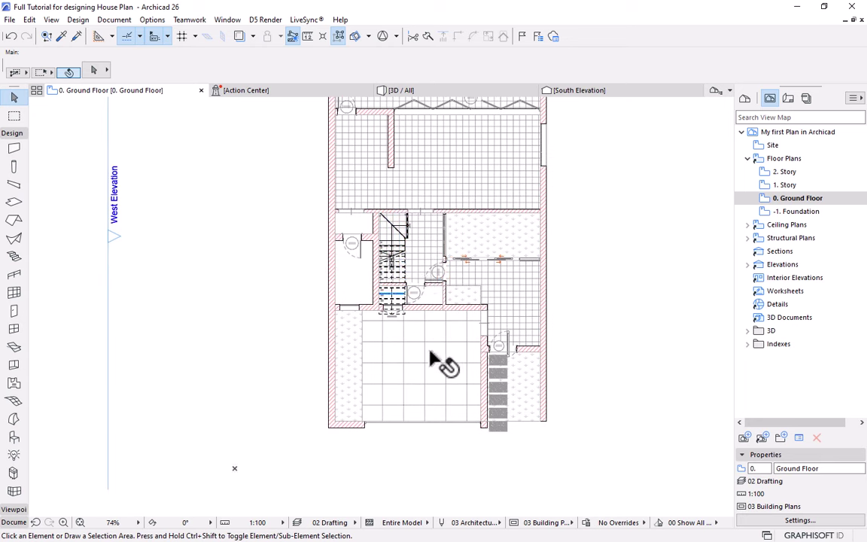
{"action": "scroll", "coordinate": [377, 367], "scroll_direction": "up", "scroll_amount": 2}
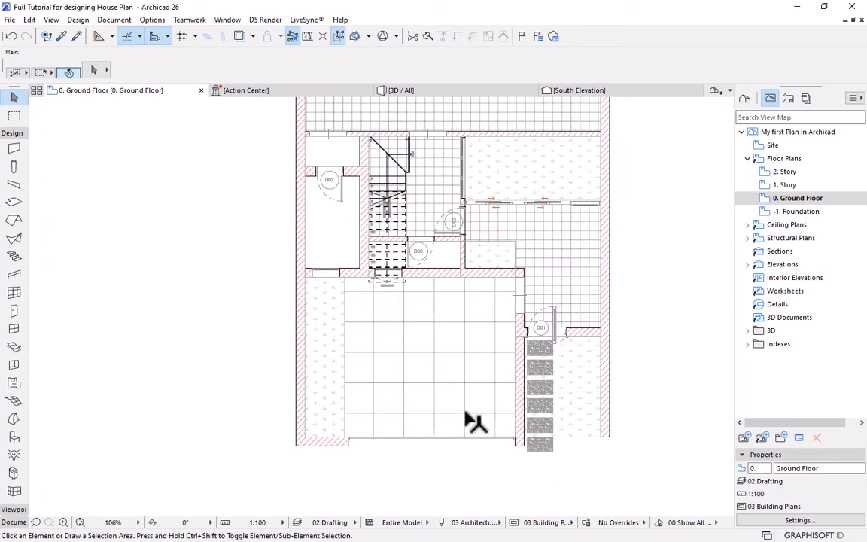
{"action": "scroll", "coordinate": [426, 384], "scroll_direction": "up", "scroll_amount": 1}
{"action": "middle_click_drag", "start_coordinate": [423, 336], "coordinate": [422, 284]}
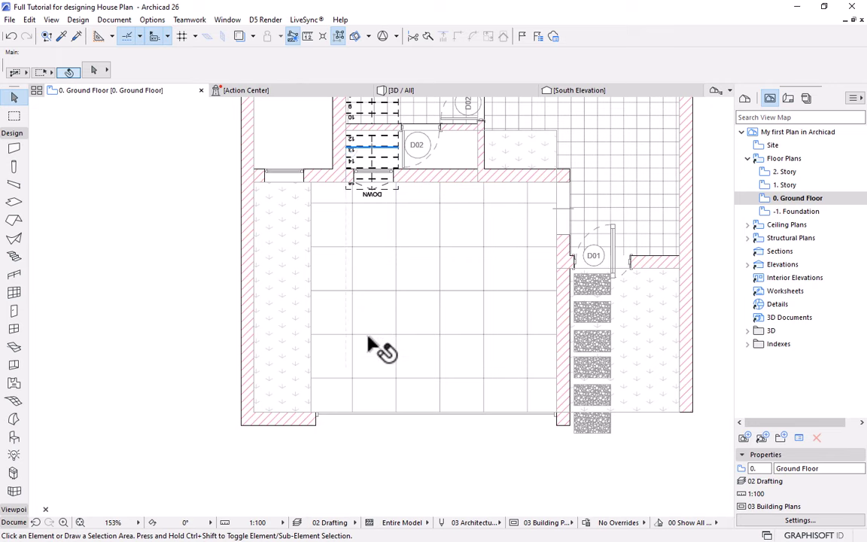
Open the default settings of the Object tool and browse the library folders from Chairs 26 through the remaining categories.
{"action": "left_click", "coordinate": [15, 439]}
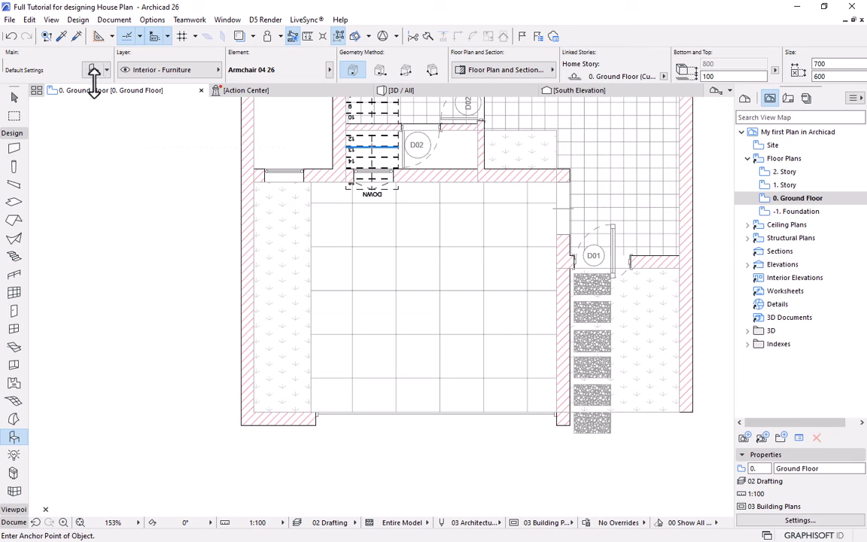
{"action": "key", "text": "ctrl+t"}
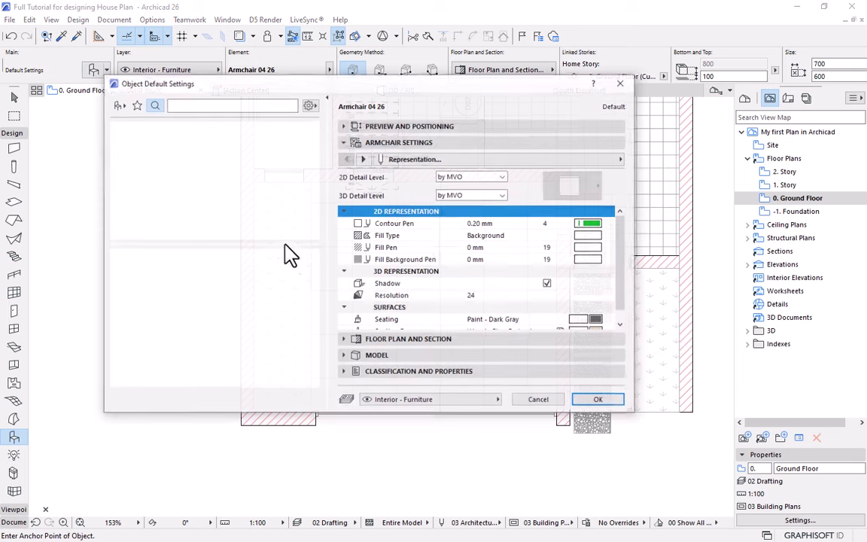
{"action": "left_click", "coordinate": [186, 106]}
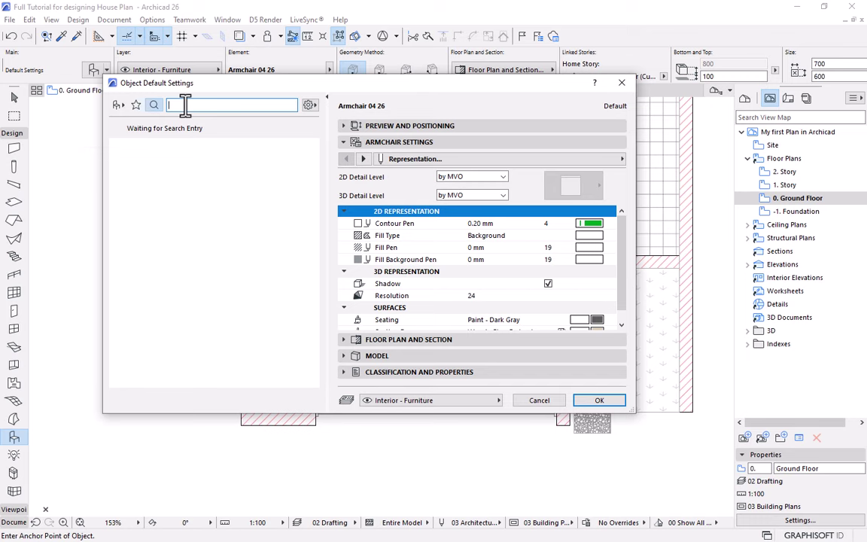
{"action": "left_click", "coordinate": [118, 105]}
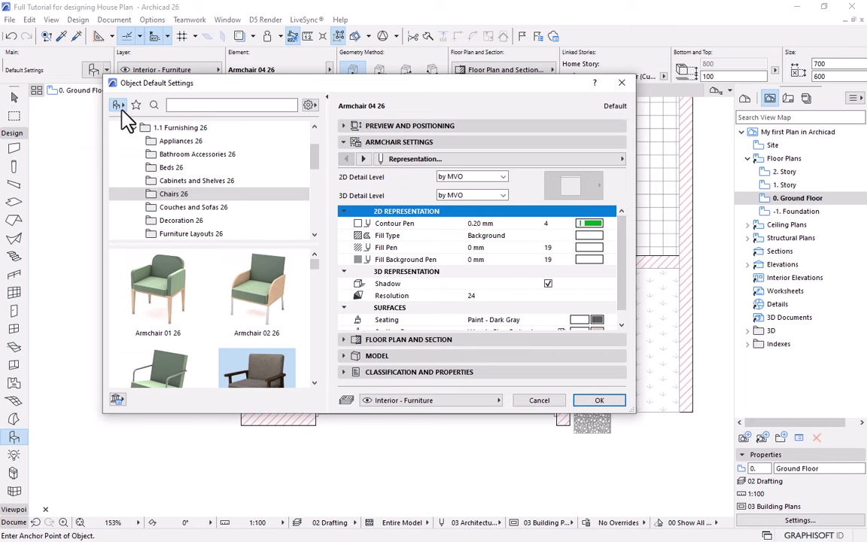
{"action": "left_click", "coordinate": [173, 196]}
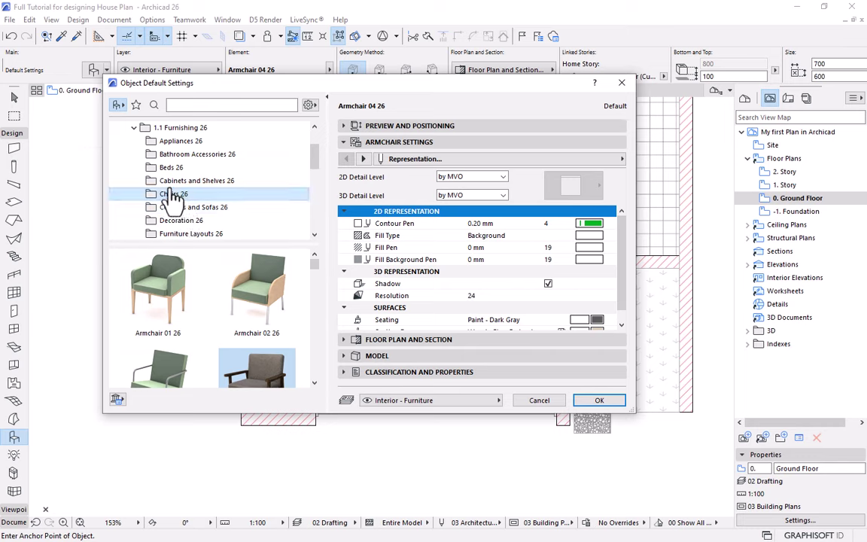
{"action": "scroll", "coordinate": [173, 196], "scroll_direction": "down", "scroll_amount": 5}
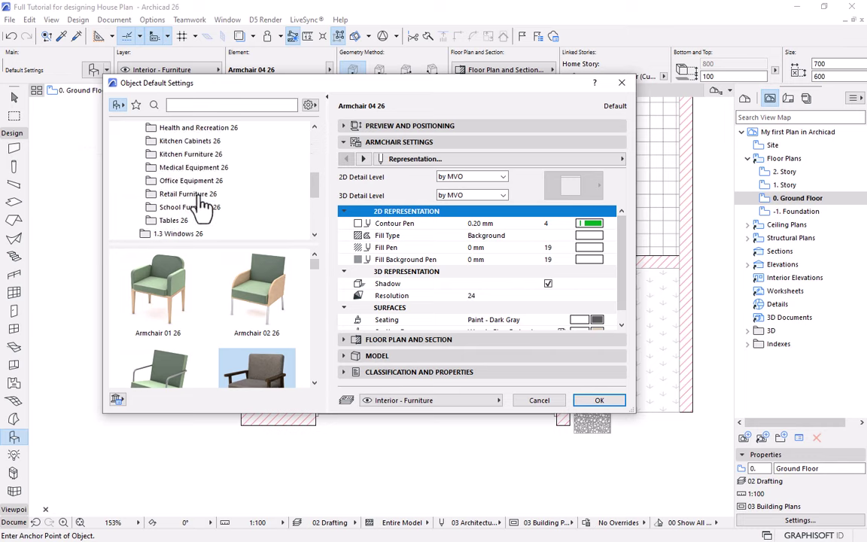
{"action": "scroll", "coordinate": [202, 205], "scroll_direction": "down", "scroll_amount": 3}
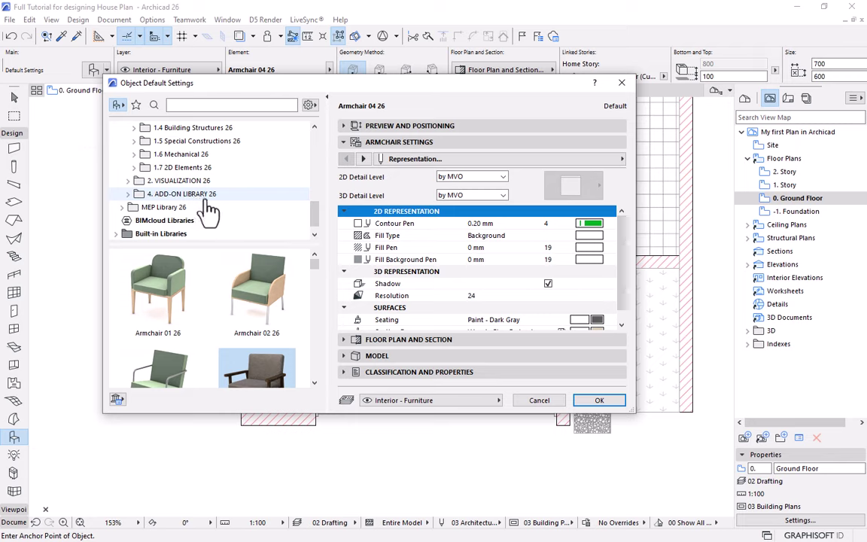
Search the object library for "2d ve" and select Concrete Pump Symbol 26.
{"action": "left_click", "coordinate": [178, 106]}
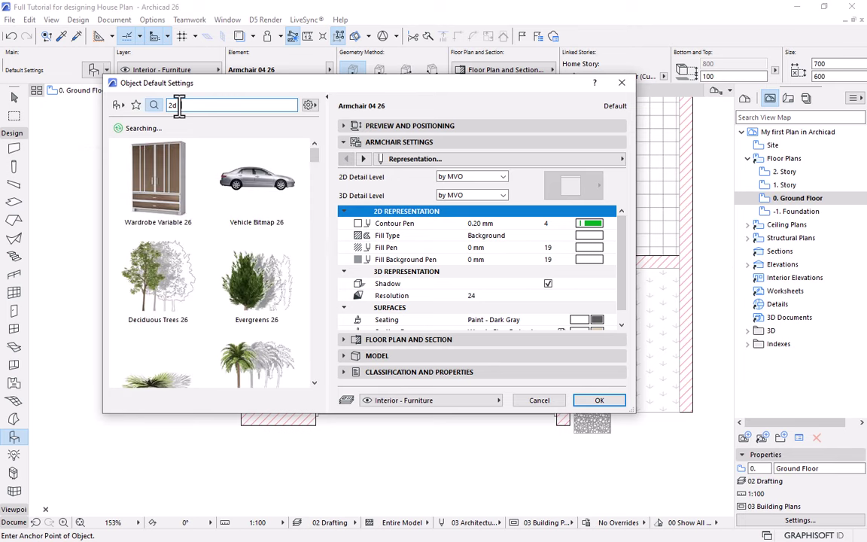
{"action": "type", "text": "e"}
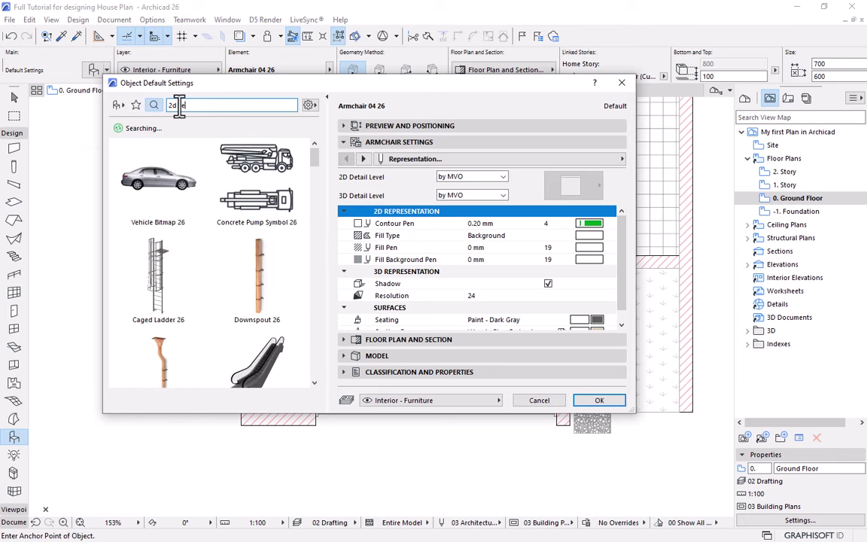
{"action": "type", "text": "e"}
{"action": "left_click", "coordinate": [250, 183]}
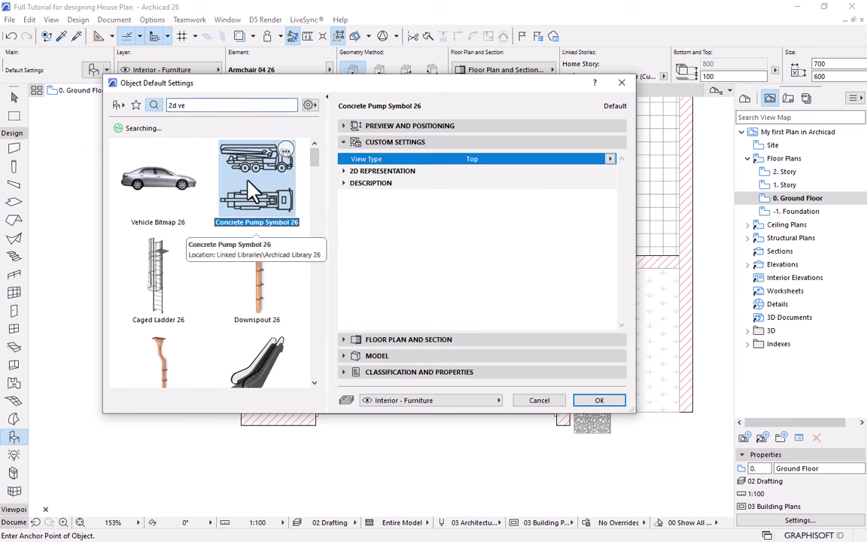
Return to the library folder view and choose Car Symbol 26 from the Vehicle Symbols 26 folder.
{"action": "left_click", "coordinate": [118, 112]}
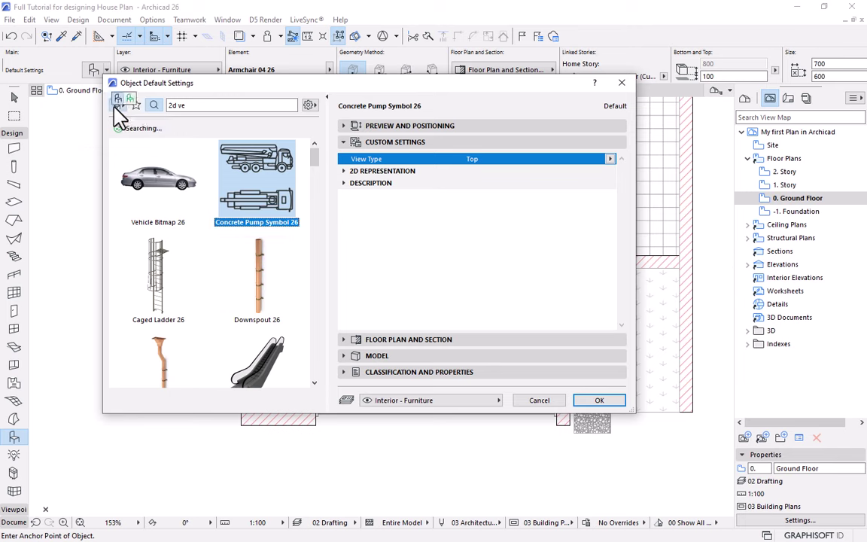
{"action": "left_click", "coordinate": [118, 101]}
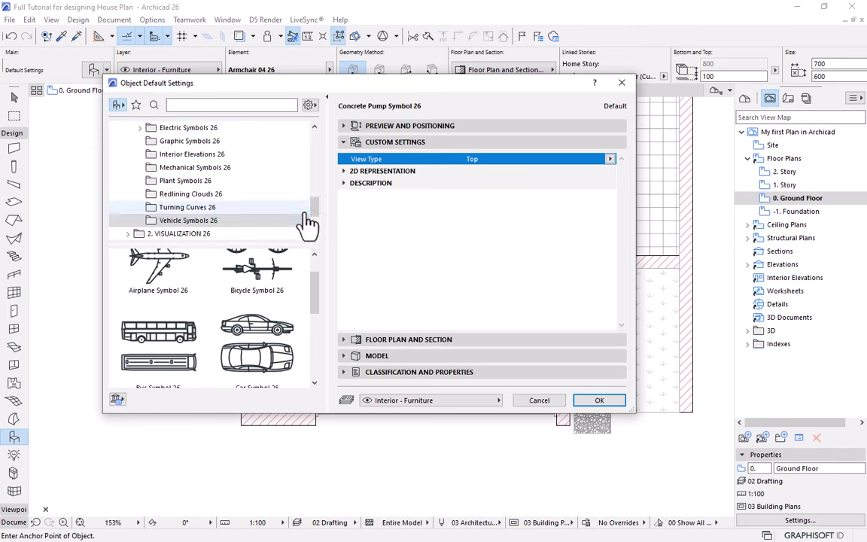
{"action": "scroll", "coordinate": [288, 363], "scroll_direction": "down", "scroll_amount": 1}
{"action": "left_click", "coordinate": [263, 337]}
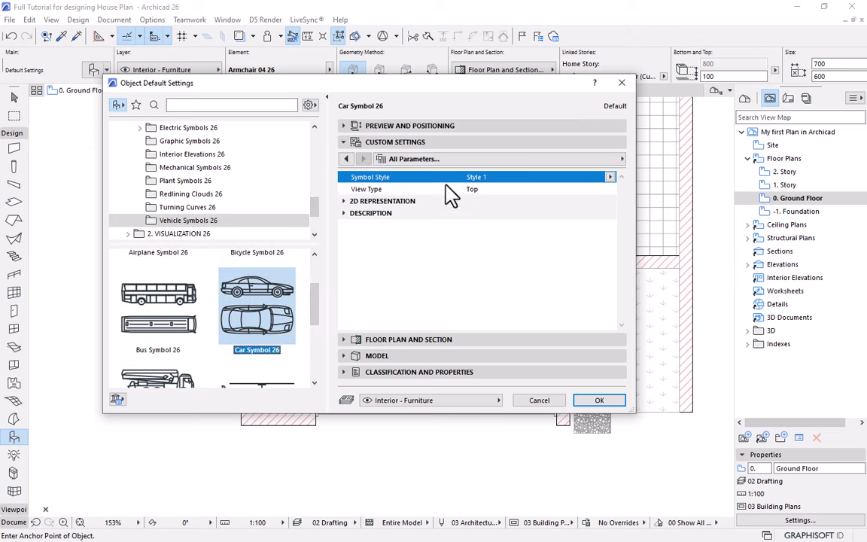
Show the car symbol's 2D preview, compare the available symbol styles and set the symbol style to Style 4.
{"action": "left_click", "coordinate": [611, 177]}
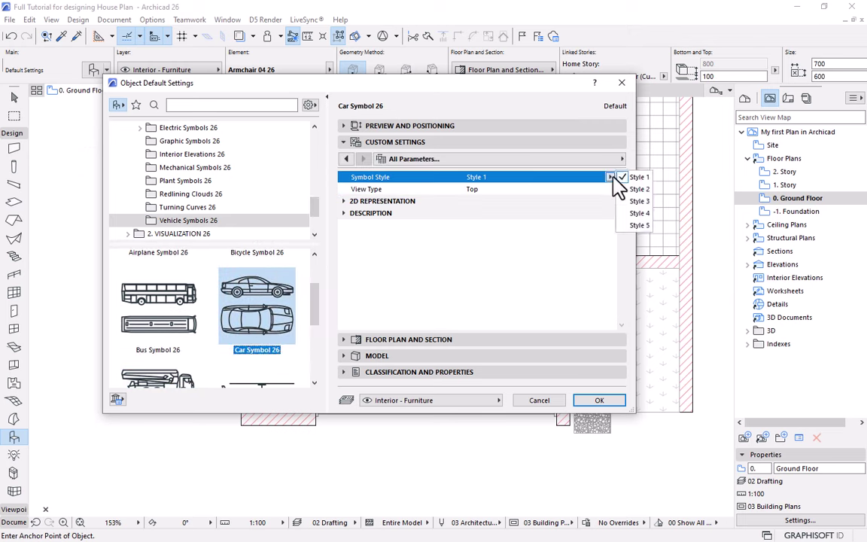
{"action": "left_click", "coordinate": [405, 128]}
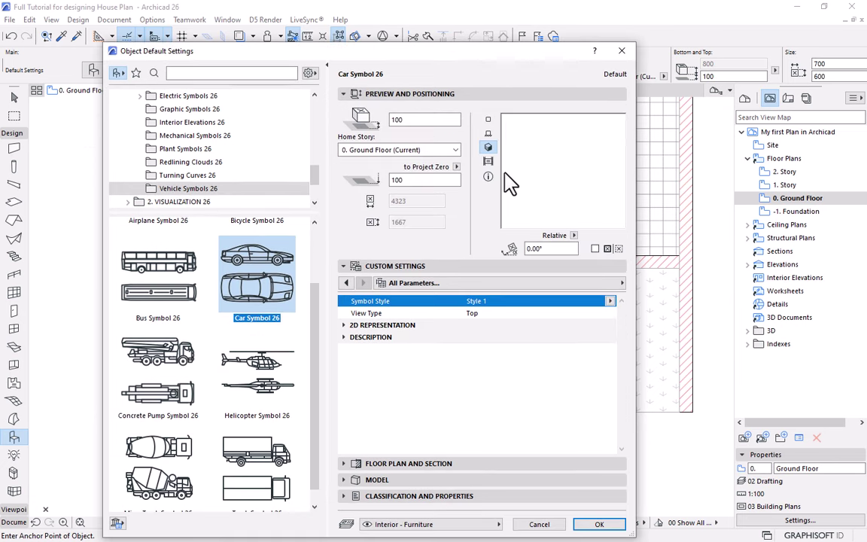
{"action": "left_click", "coordinate": [488, 119]}
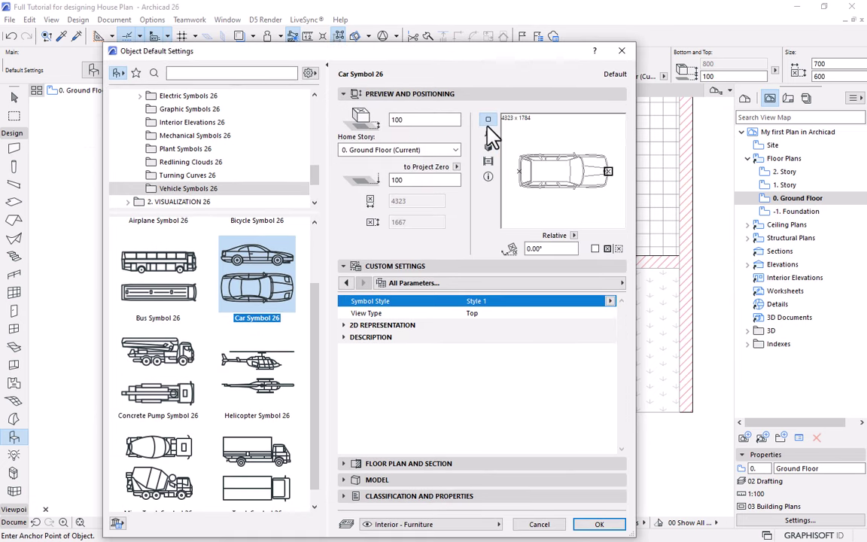
{"action": "left_click", "coordinate": [612, 302]}
{"action": "left_click", "coordinate": [634, 335]}
{"action": "left_click", "coordinate": [611, 301]}
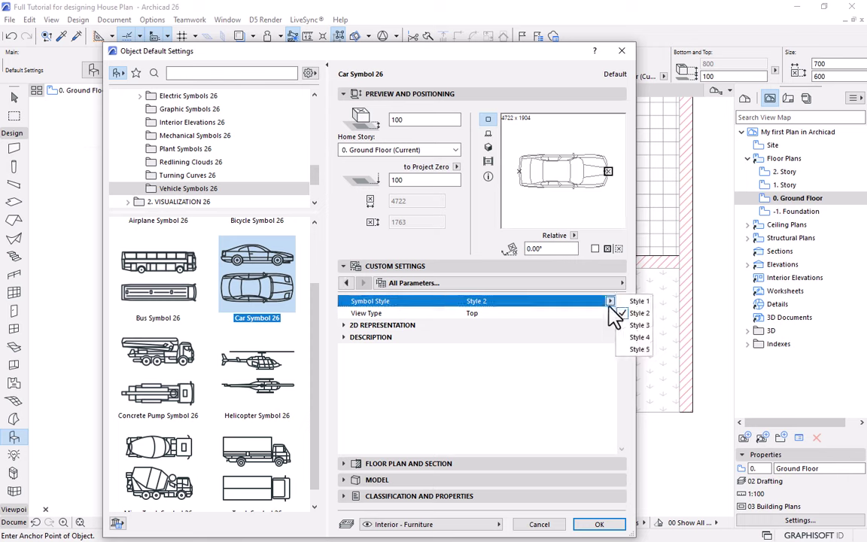
{"action": "left_click", "coordinate": [639, 349]}
{"action": "left_click", "coordinate": [611, 301]}
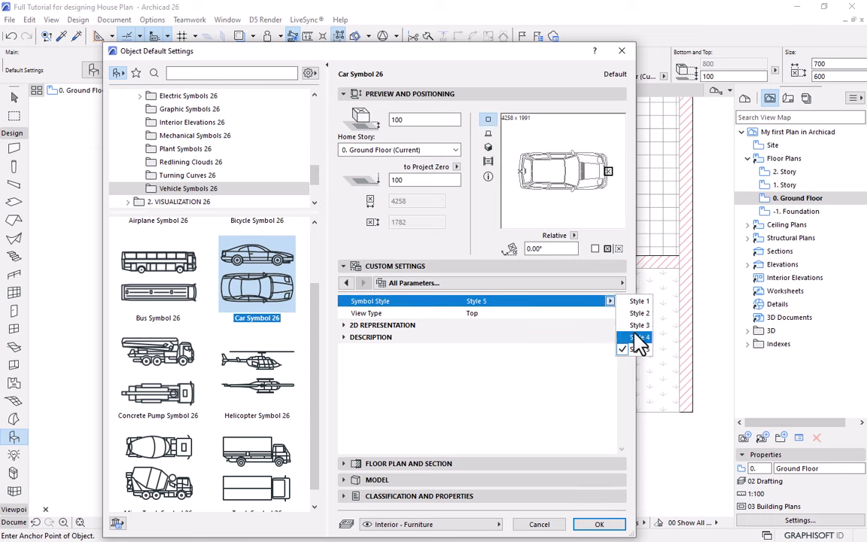
{"action": "left_click", "coordinate": [639, 337]}
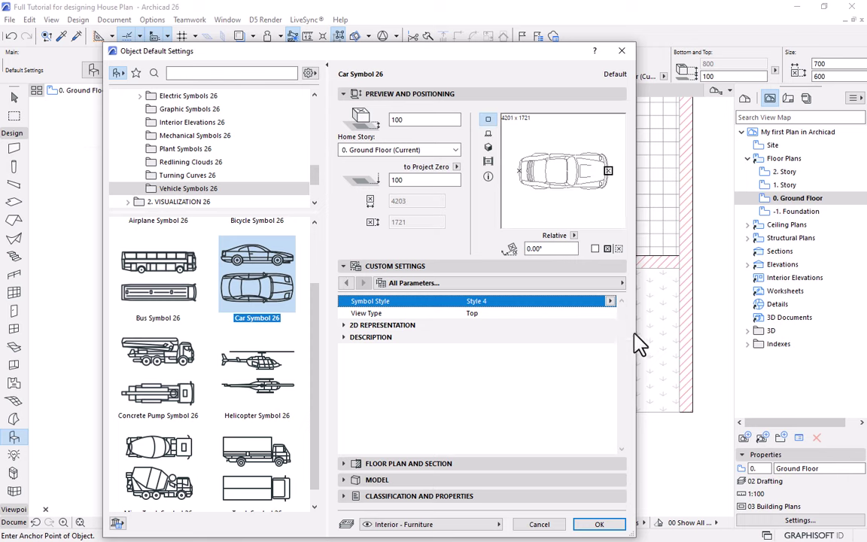
Expand the car symbol's 2D representation settings, accept the object settings and place the car in the tiled garage area.
{"action": "left_click", "coordinate": [345, 325]}
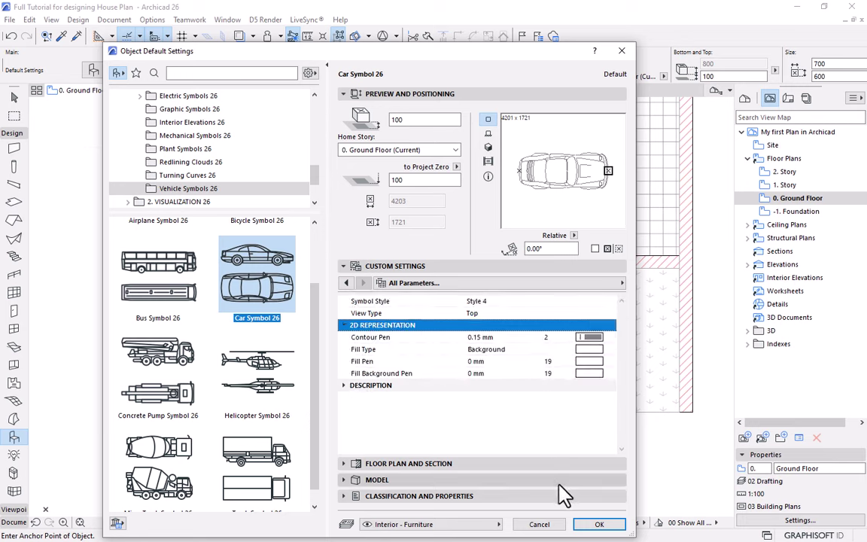
{"action": "left_click", "coordinate": [598, 524]}
{"action": "left_click", "coordinate": [460, 290]}
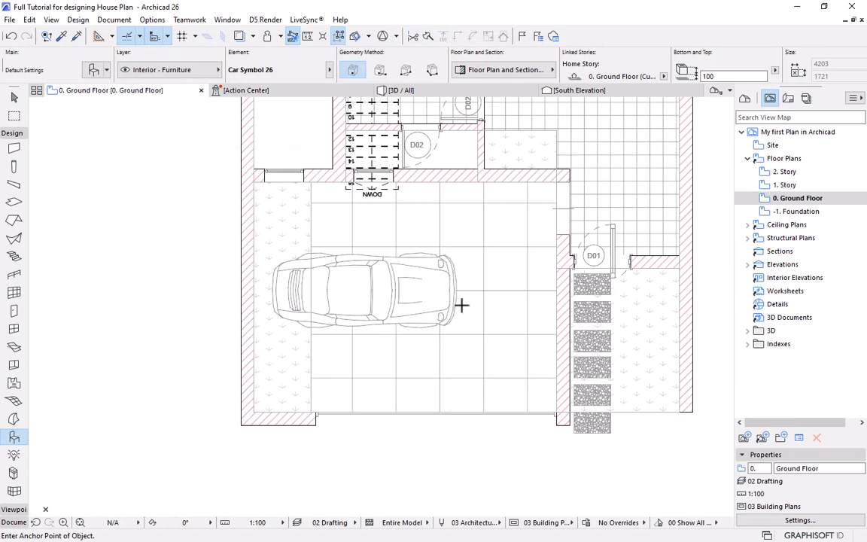
Select the placed car symbol and set its rotation angle to 90°.
{"action": "left_click", "coordinate": [382, 304], "text": "shift"}
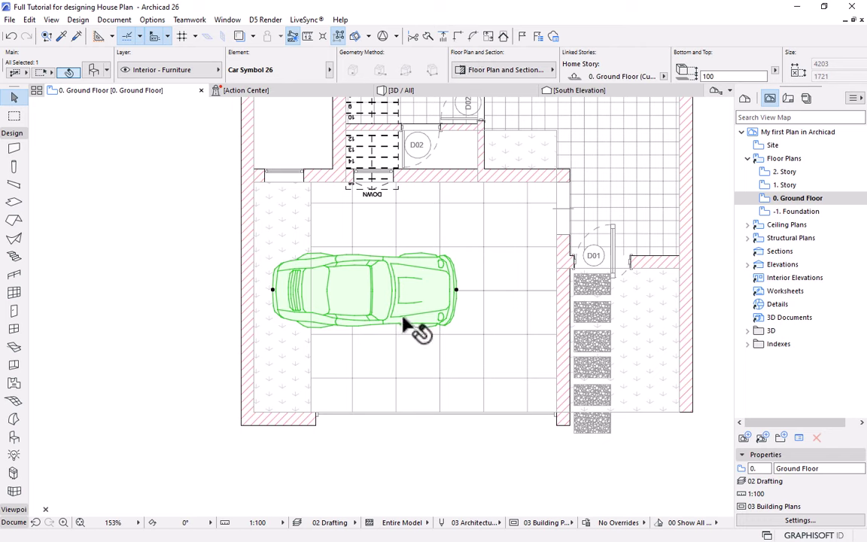
{"action": "scroll", "coordinate": [407, 79], "scroll_direction": "right", "scroll_amount": 5}
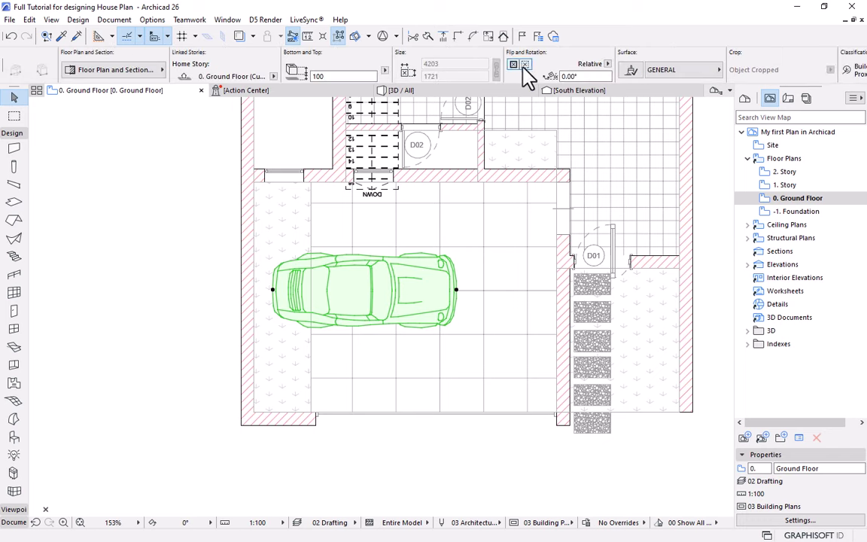
{"action": "scroll", "coordinate": [527, 77], "scroll_direction": "right", "scroll_amount": 2}
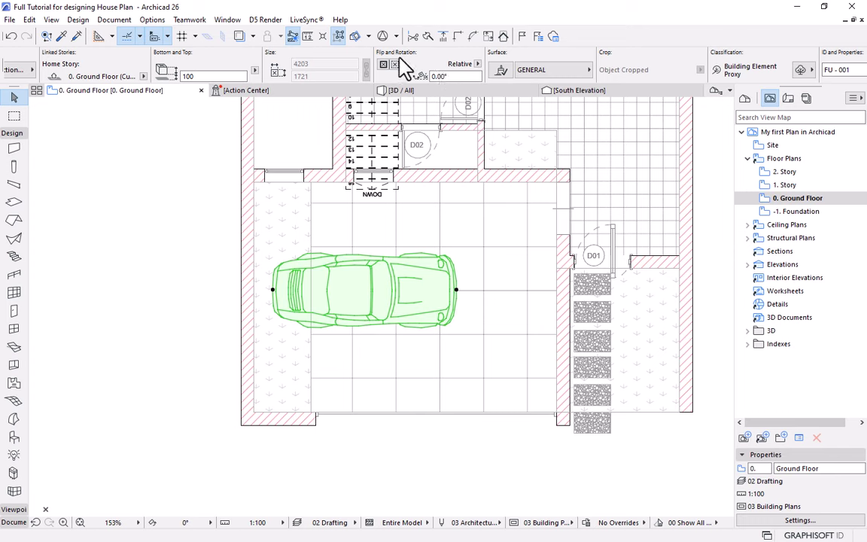
{"action": "left_click", "coordinate": [441, 76]}
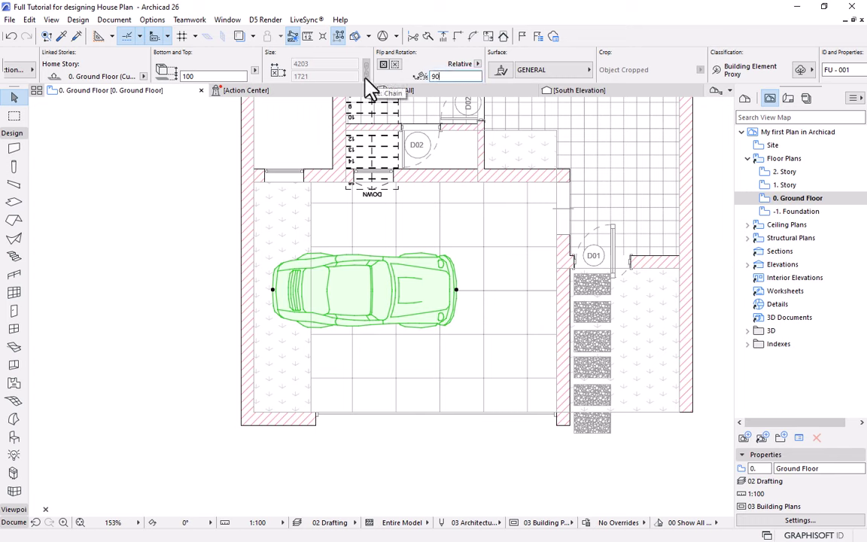
{"action": "key", "text": "Return"}
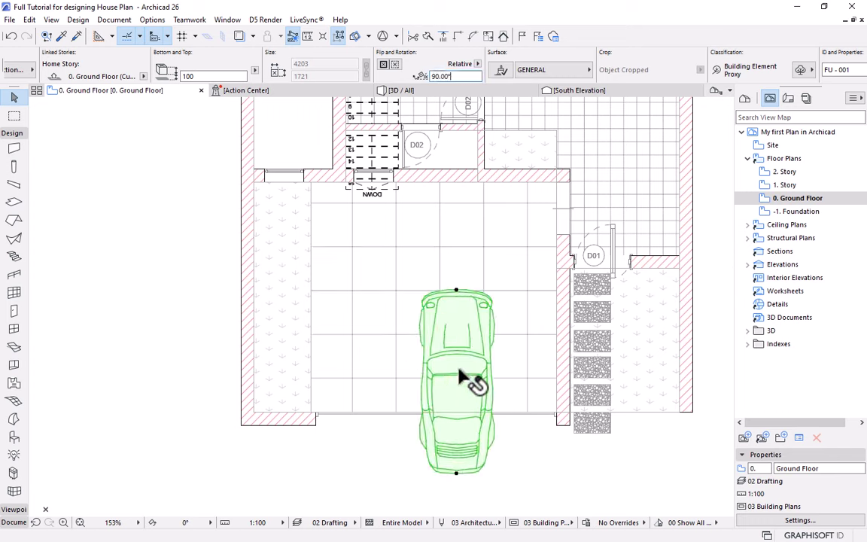
Move the rotated car up so that it sits fully inside the garage, then deselect it.
{"action": "key", "text": "ctrl+d"}
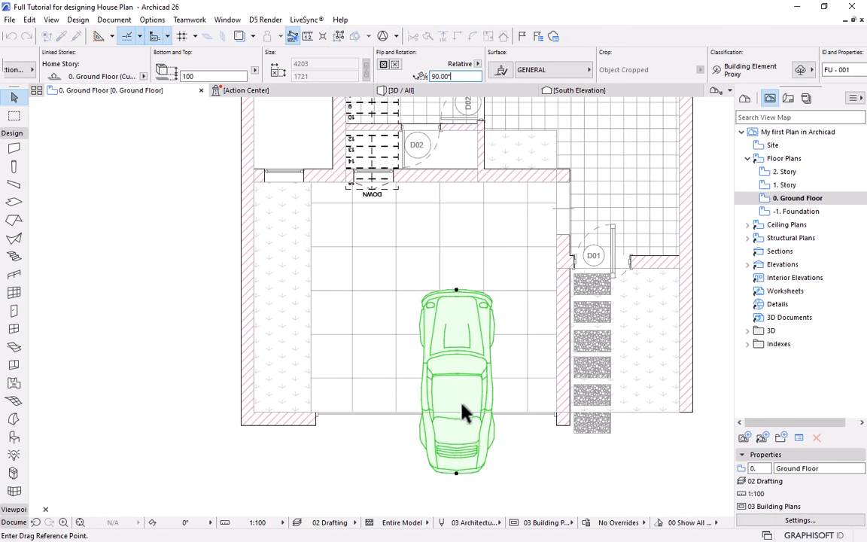
{"action": "left_click", "coordinate": [453, 394]}
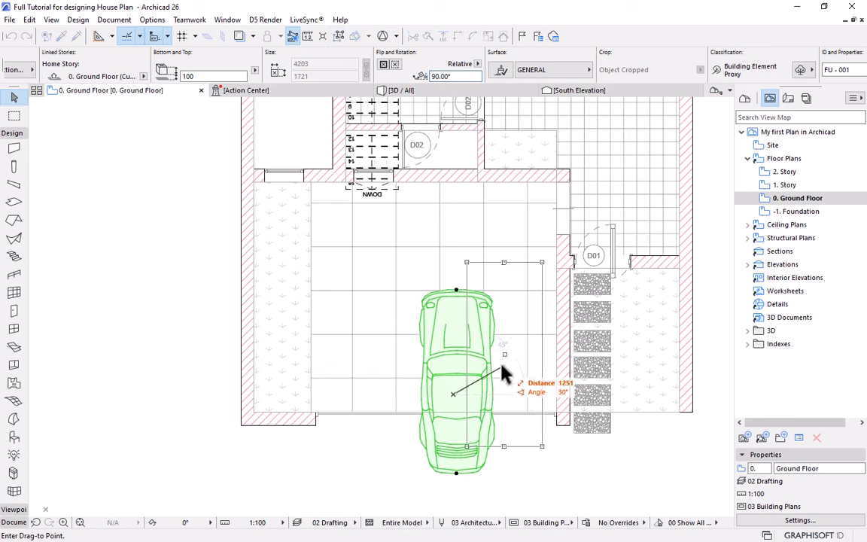
{"action": "left_click", "coordinate": [474, 317]}
{"action": "scroll", "coordinate": [367, 393], "scroll_direction": "down", "scroll_amount": 5}
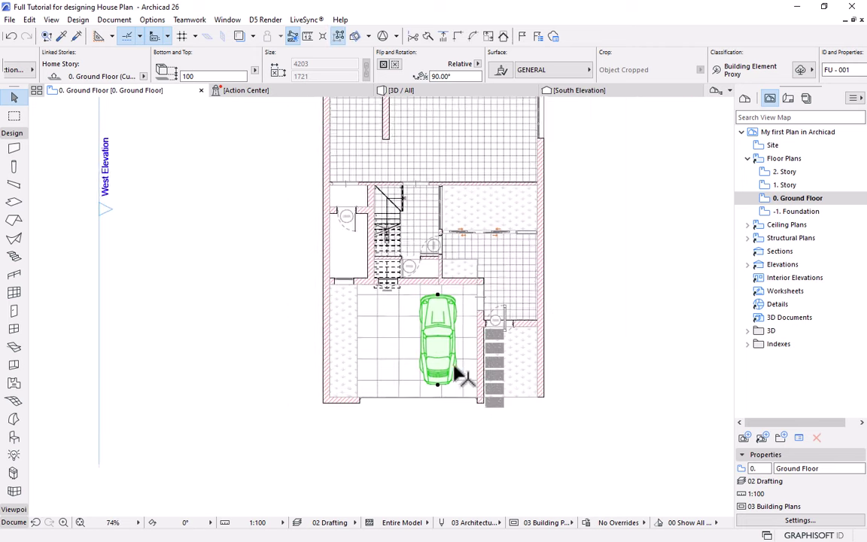
{"action": "middle_click_drag", "start_coordinate": [606, 285], "coordinate": [583, 325]}
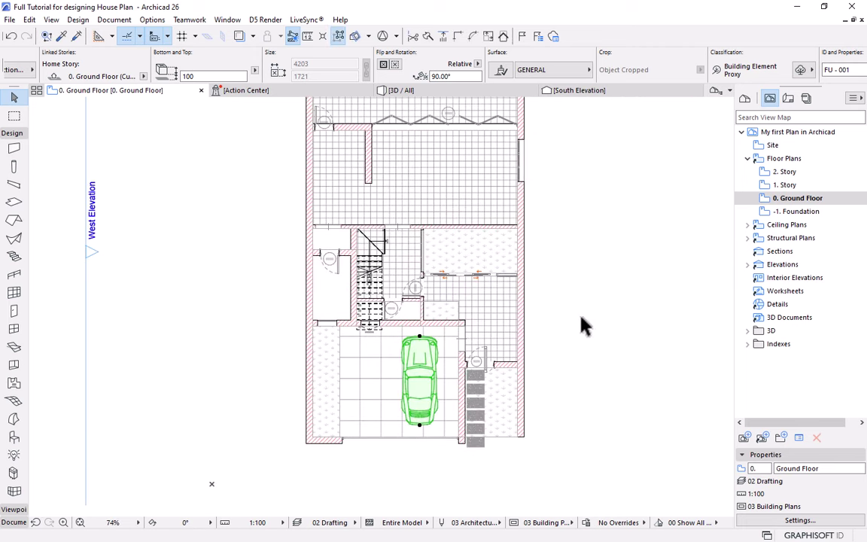
{"action": "scroll", "coordinate": [387, 251], "scroll_direction": "up", "scroll_amount": 2}
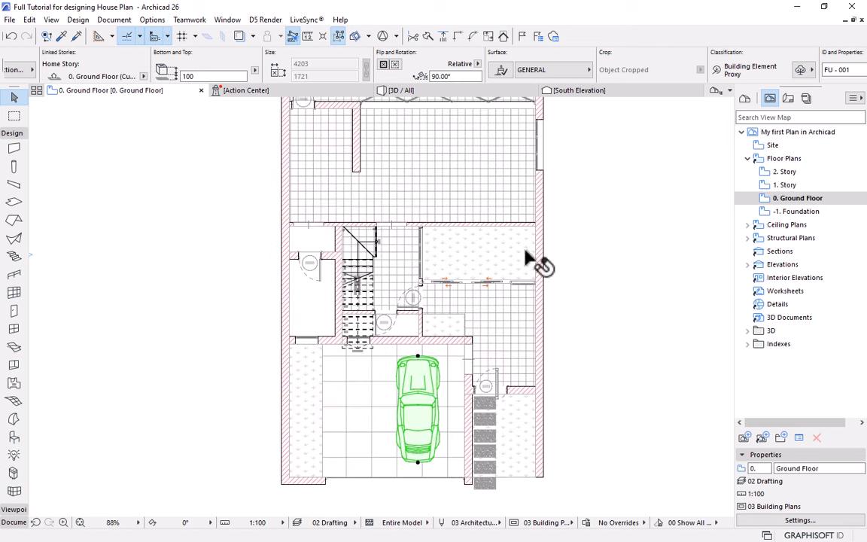
{"action": "left_click", "coordinate": [637, 301]}
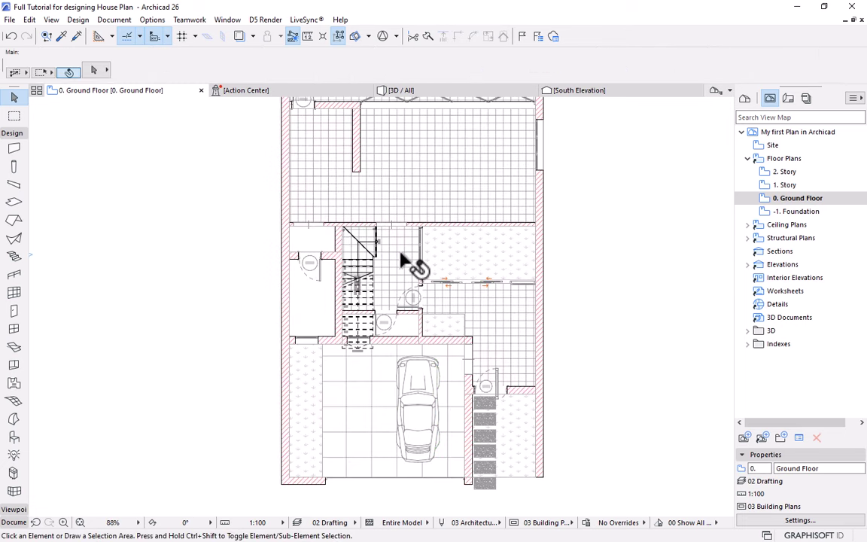
{"action": "scroll", "coordinate": [407, 265], "scroll_direction": "down", "scroll_amount": 4}
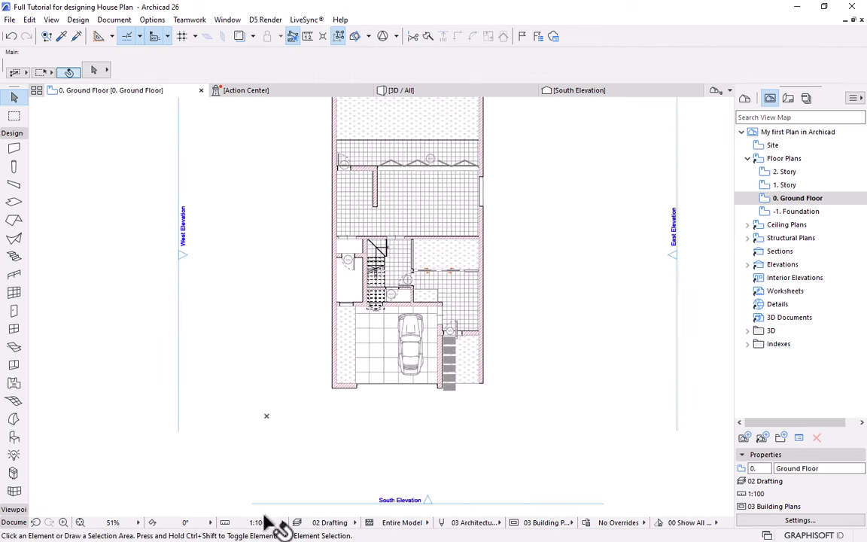
{"action": "scroll", "coordinate": [407, 274], "scroll_direction": "up", "scroll_amount": 4}
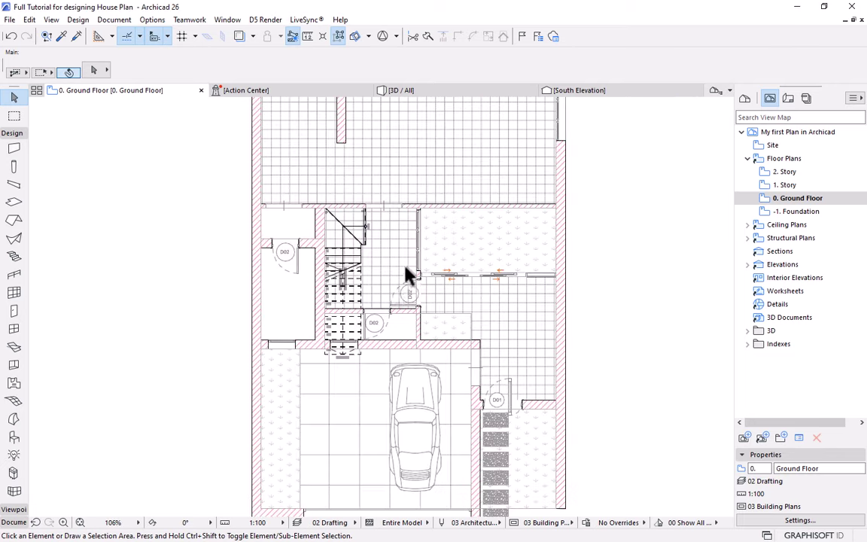
{"action": "scroll", "coordinate": [361, 328], "scroll_direction": "up", "scroll_amount": 4}
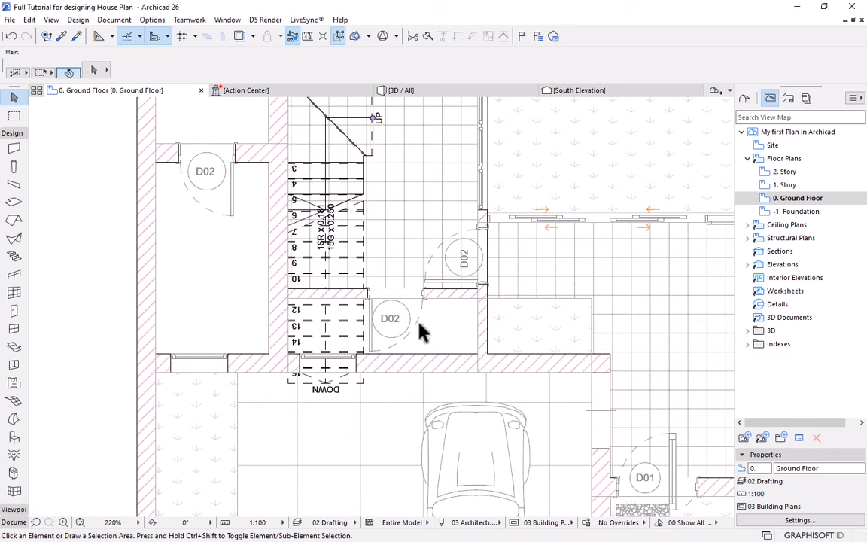
Activate the Object tool and accept its current default settings.
{"action": "scroll", "coordinate": [422, 331], "scroll_direction": "down", "scroll_amount": 4}
{"action": "scroll", "coordinate": [452, 294], "scroll_direction": "up", "scroll_amount": 2}
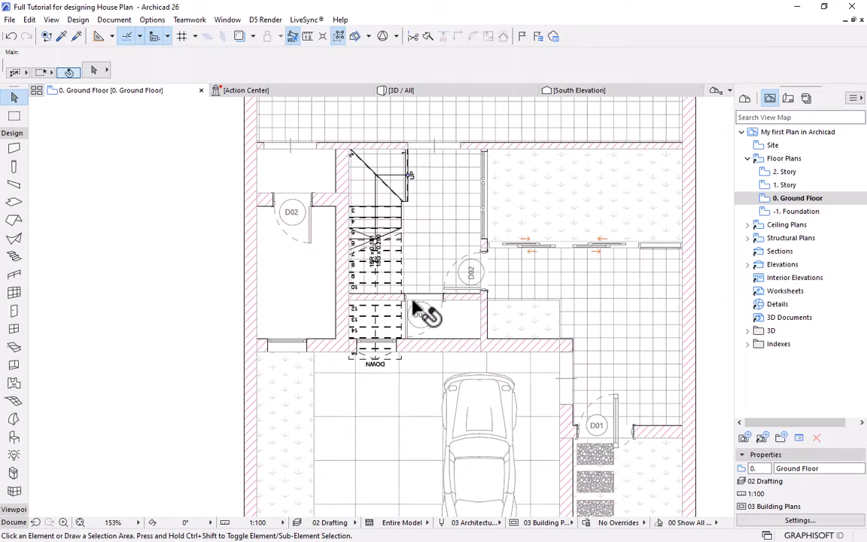
{"action": "scroll", "coordinate": [414, 304], "scroll_direction": "up", "scroll_amount": 5}
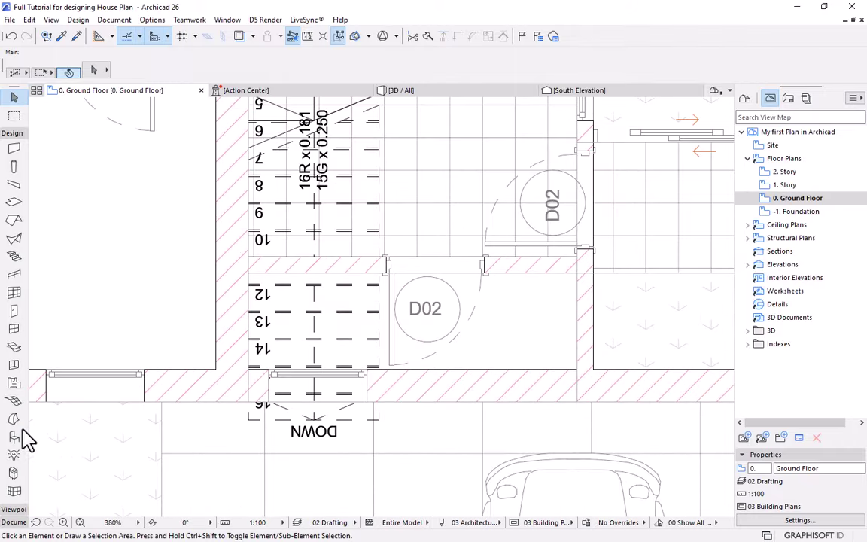
{"action": "left_click", "coordinate": [14, 436]}
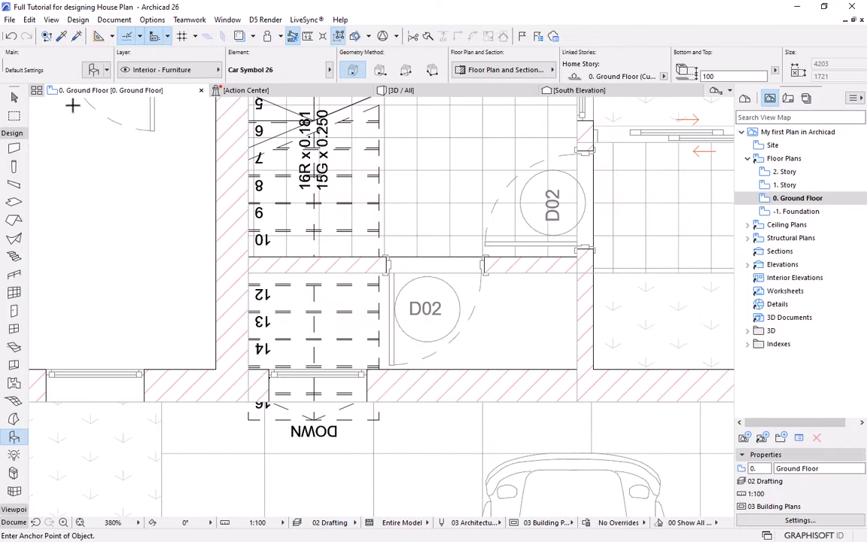
{"action": "left_click", "coordinate": [90, 72]}
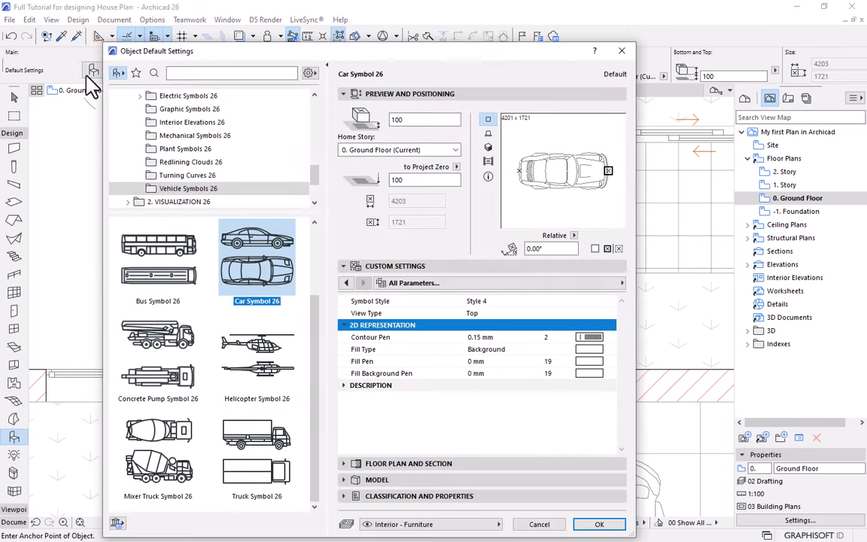
{"action": "key", "text": "Return"}
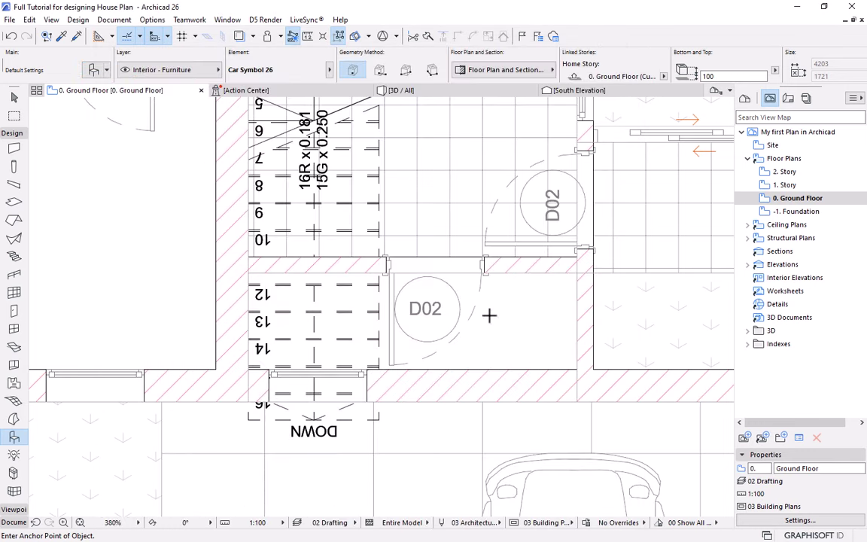
{"action": "scroll", "coordinate": [458, 269], "scroll_direction": "down", "scroll_amount": 5}
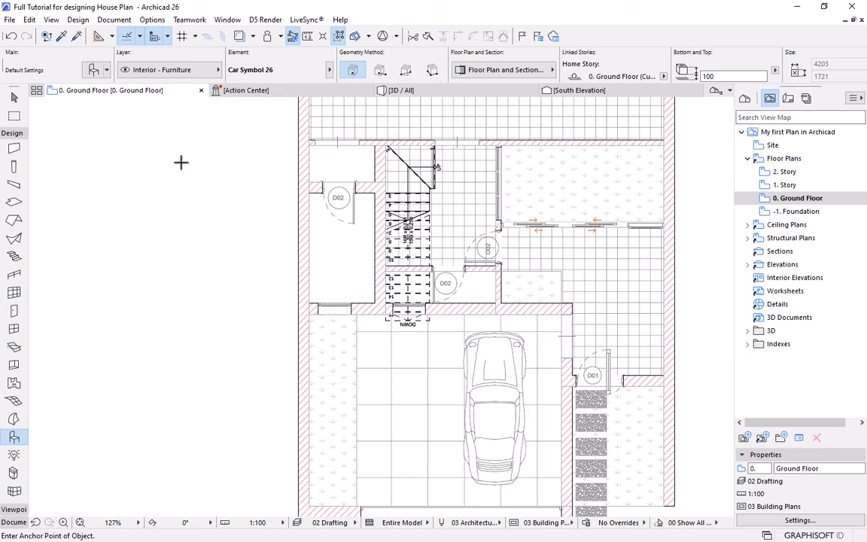
Search the object library for "basin" in the object default settings and select Basin 26.
{"action": "left_click", "coordinate": [94, 70]}
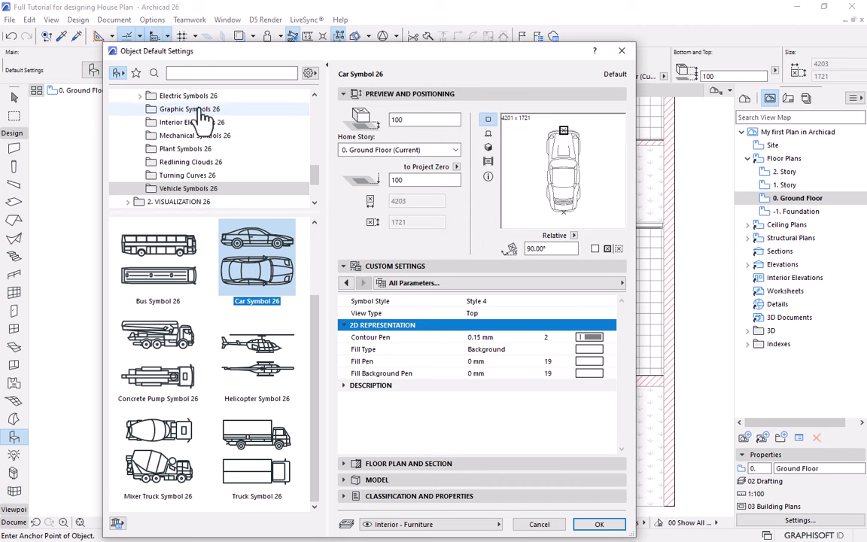
{"action": "left_click", "coordinate": [191, 74]}
{"action": "type", "text": "2d ve"}
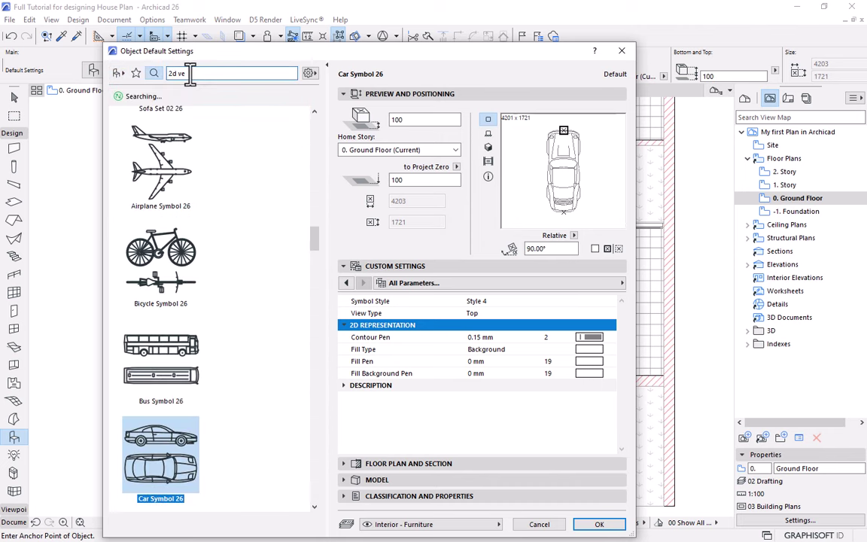
{"action": "type", "text": "hi"}
{"action": "key", "text": "ctrl+a"}
{"action": "type", "text": "basin"}
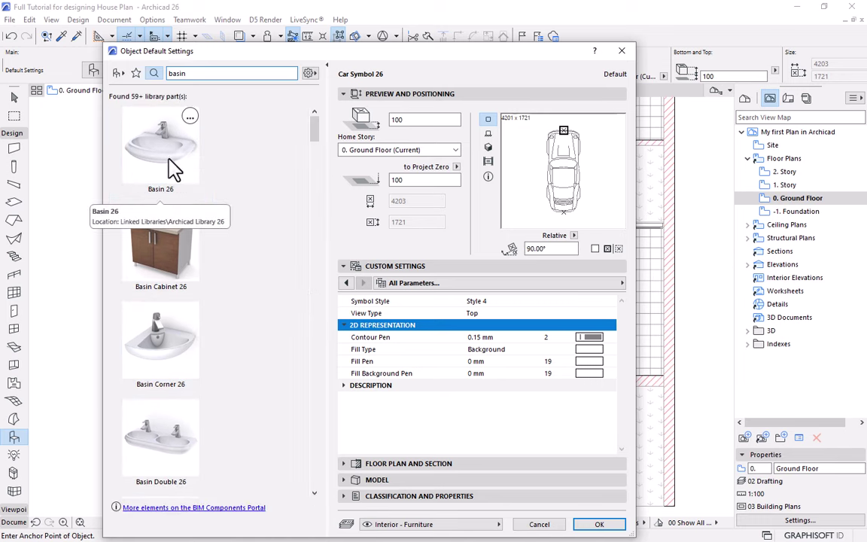
{"action": "left_click", "coordinate": [172, 167]}
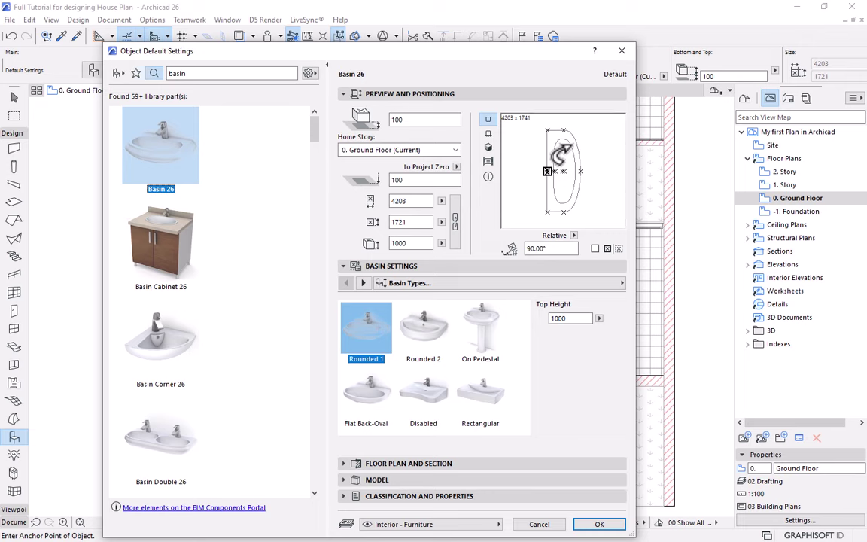
Set both plan dimensions of the basin to 800.
{"action": "double_click", "coordinate": [412, 221]}
{"action": "double_click", "coordinate": [407, 201]}
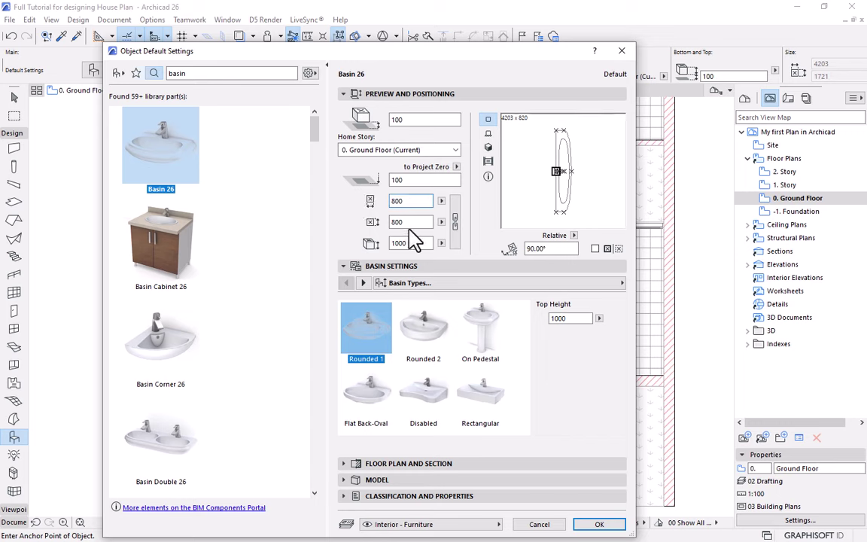
{"action": "type", "text": "800"}
{"action": "key", "text": "Return"}
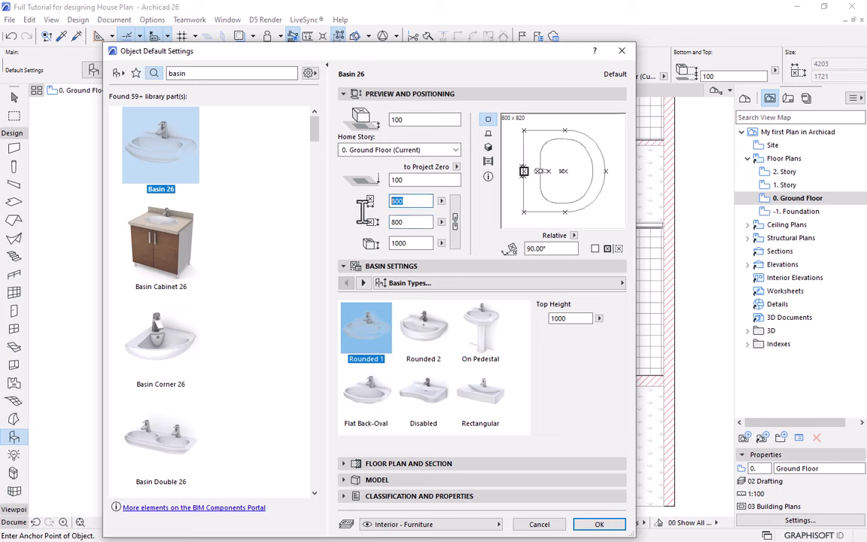
Set the basin's plan dimensions to 500 by 400 and its height to 300.
{"action": "type", "text": "500"}
{"action": "double_click", "coordinate": [410, 221]}
{"action": "left_click_drag", "start_coordinate": [419, 224], "coordinate": [383, 231]}
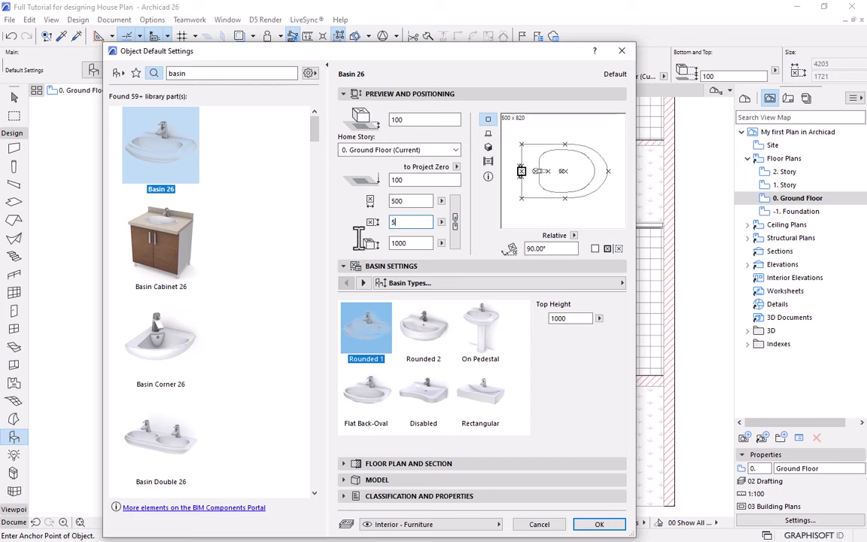
{"action": "left_click", "coordinate": [405, 243]}
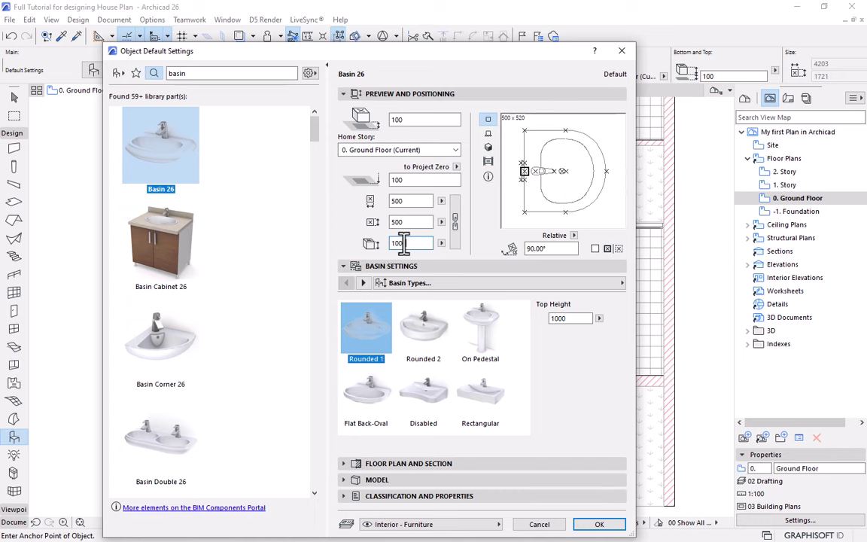
{"action": "left_click_drag", "start_coordinate": [415, 226], "coordinate": [397, 229]}
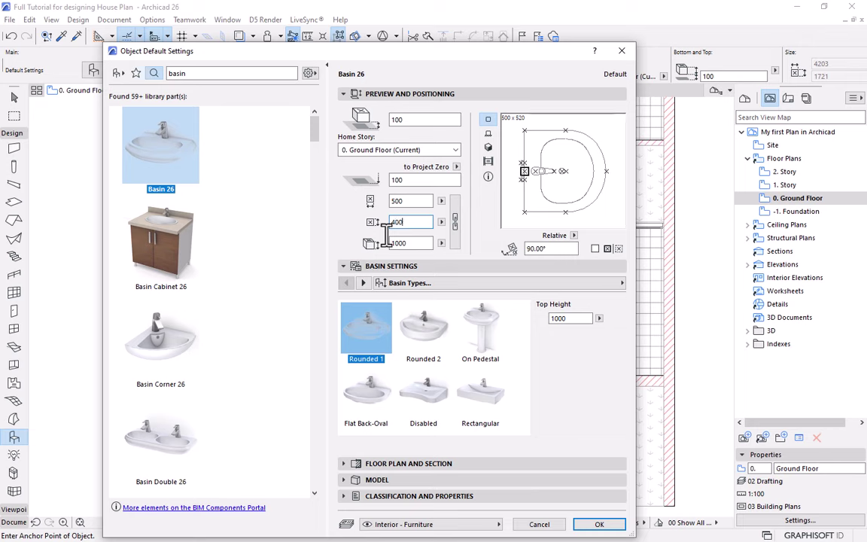
{"action": "type", "text": "400"}
{"action": "left_click", "coordinate": [402, 201]}
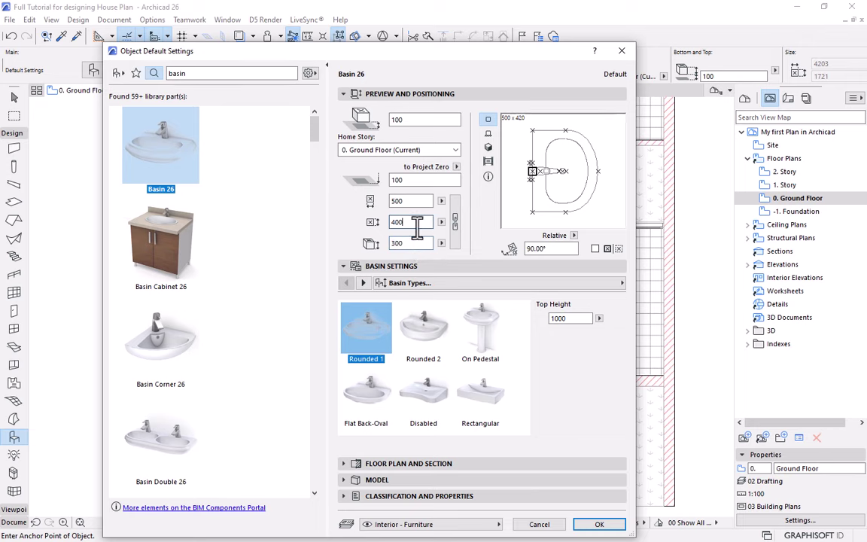
Show the basin's 3D preview, set its height to 150 and accept the object settings.
{"action": "left_click", "coordinate": [488, 148]}
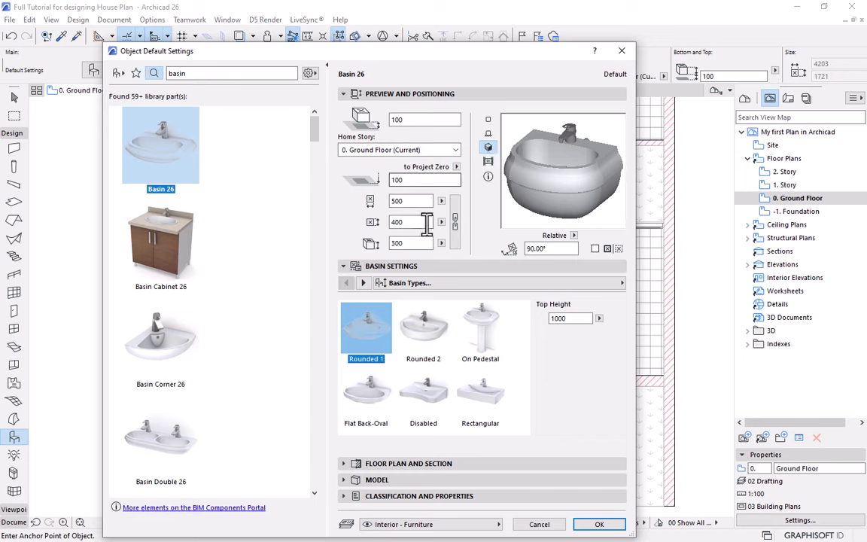
{"action": "double_click", "coordinate": [399, 243]}
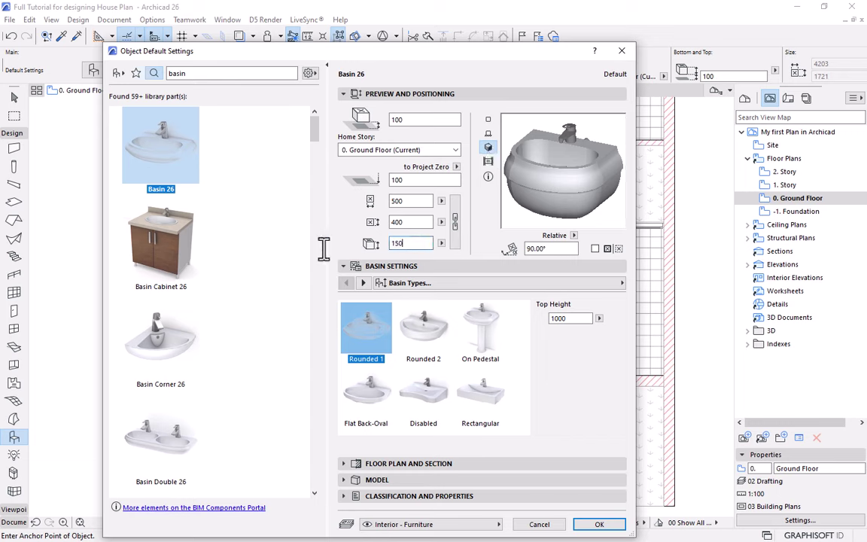
{"action": "type", "text": "150"}
{"action": "left_click", "coordinate": [401, 223]}
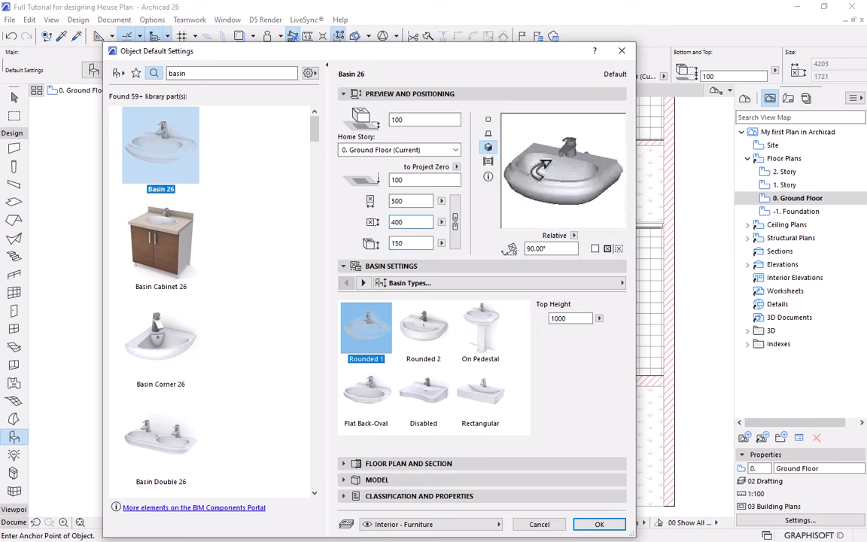
{"action": "left_click", "coordinate": [591, 525]}
Place the basin in the small room beside the stairs, behind the garage, and end the placement.
{"action": "scroll", "coordinate": [476, 282], "scroll_direction": "up", "scroll_amount": 5}
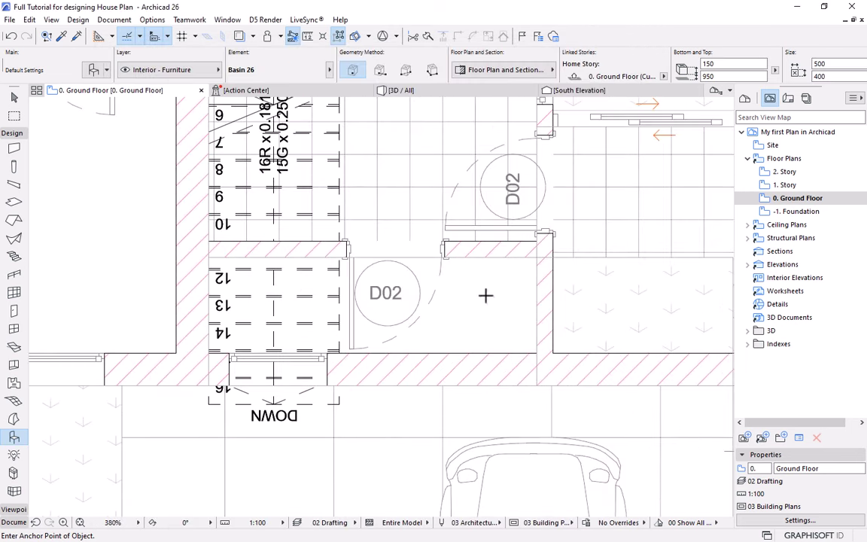
{"action": "left_click", "coordinate": [490, 301]}
{"action": "key", "text": "Escape"}
Select the placed basin and mirror it about a vertical axis through the midpoint of its flat back edge.
{"action": "left_click", "coordinate": [506, 297]}
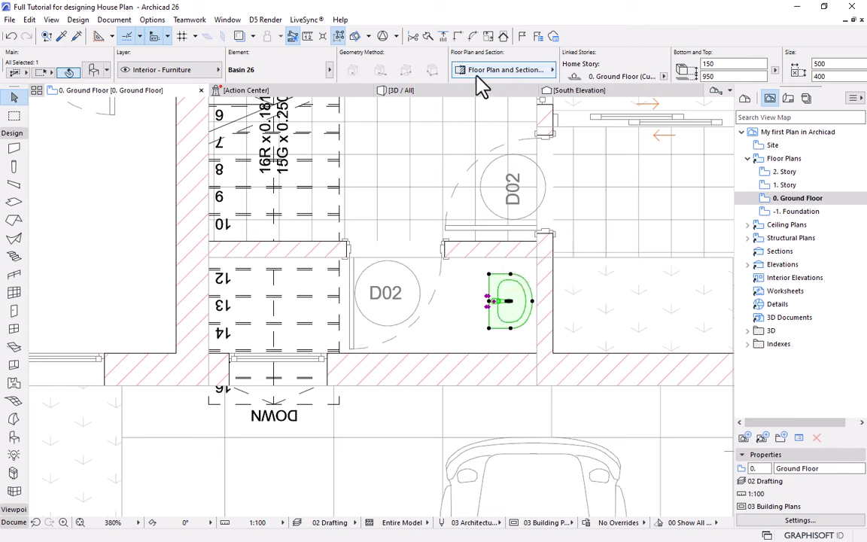
{"action": "scroll", "coordinate": [603, 75], "scroll_direction": "down", "scroll_amount": 2}
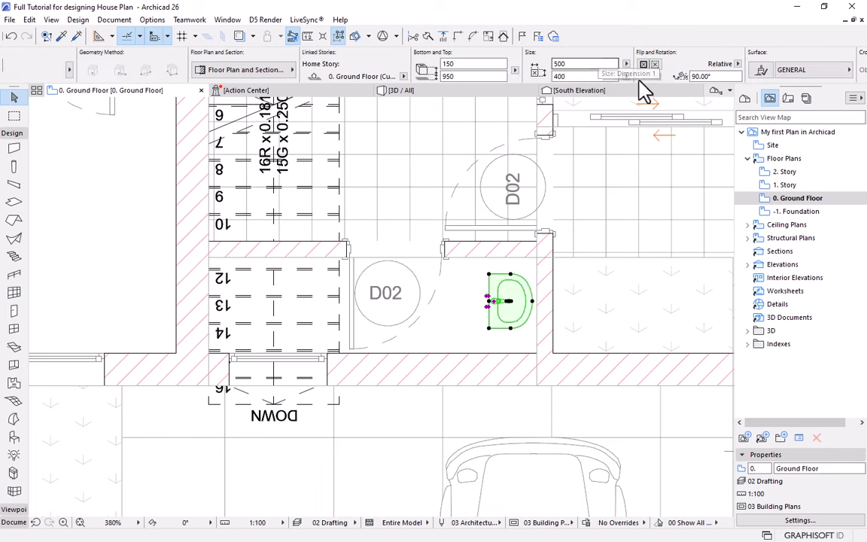
{"action": "left_click", "coordinate": [490, 303]}
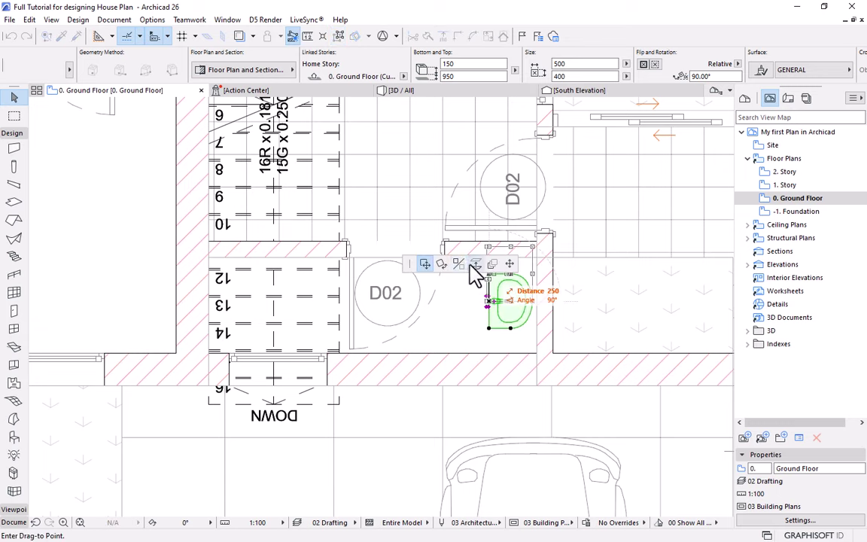
{"action": "left_click", "coordinate": [458, 265]}
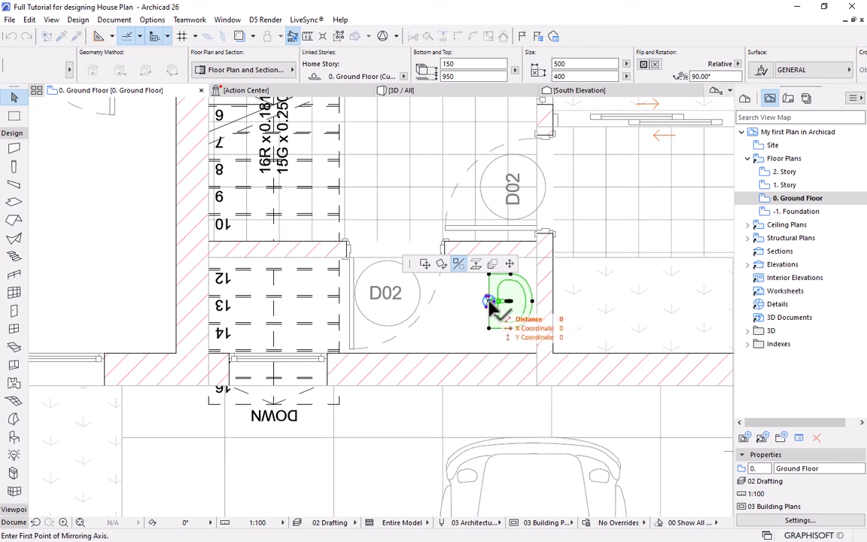
{"action": "left_click", "coordinate": [489, 301]}
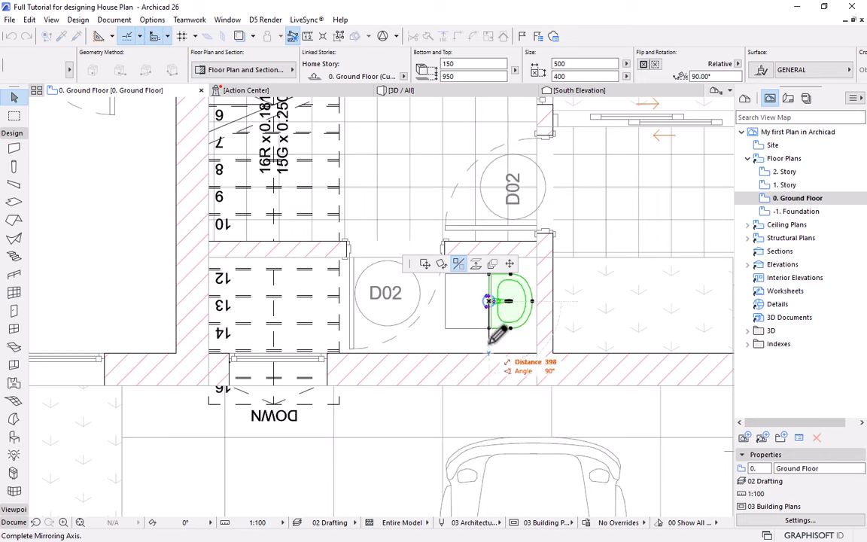
{"action": "left_click", "coordinate": [489, 403]}
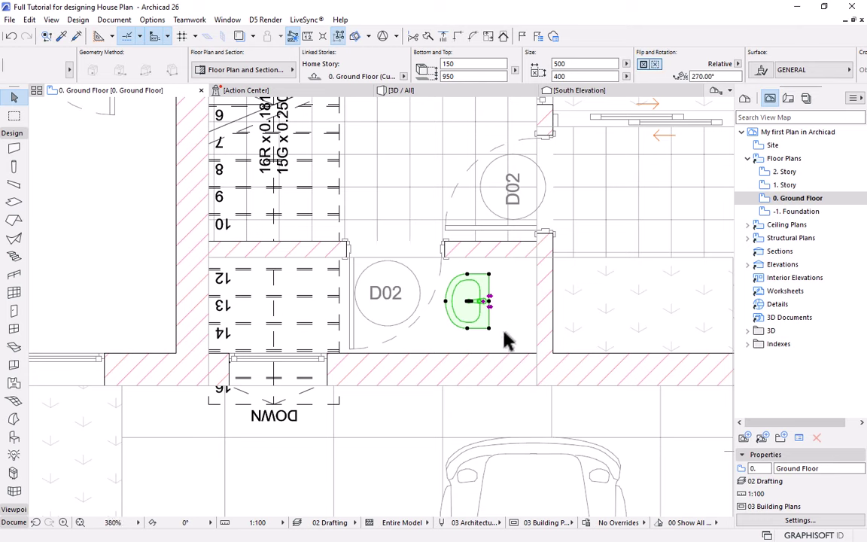
Move the mirrored basin by its back edge midpoint toward the wall opposite the stairs.
{"action": "scroll", "coordinate": [497, 316], "scroll_direction": "up", "scroll_amount": 1}
{"action": "left_click", "coordinate": [487, 301]}
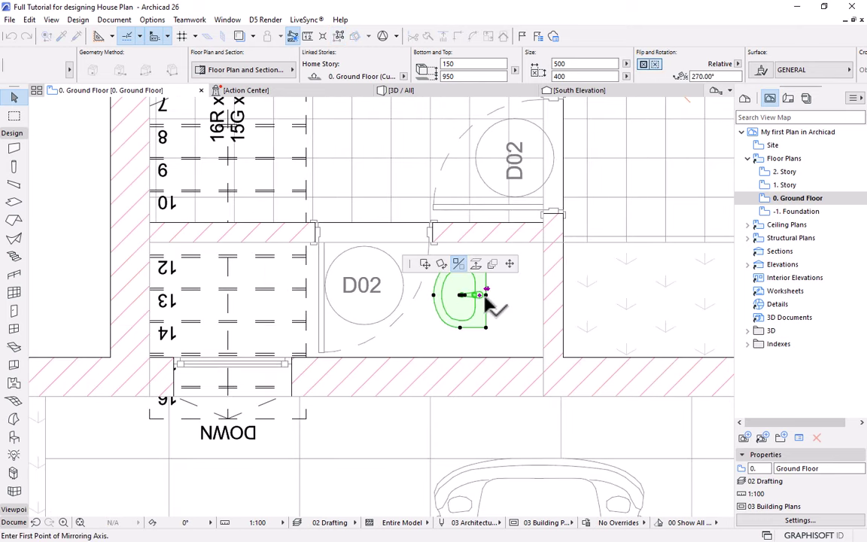
{"action": "left_click", "coordinate": [424, 265]}
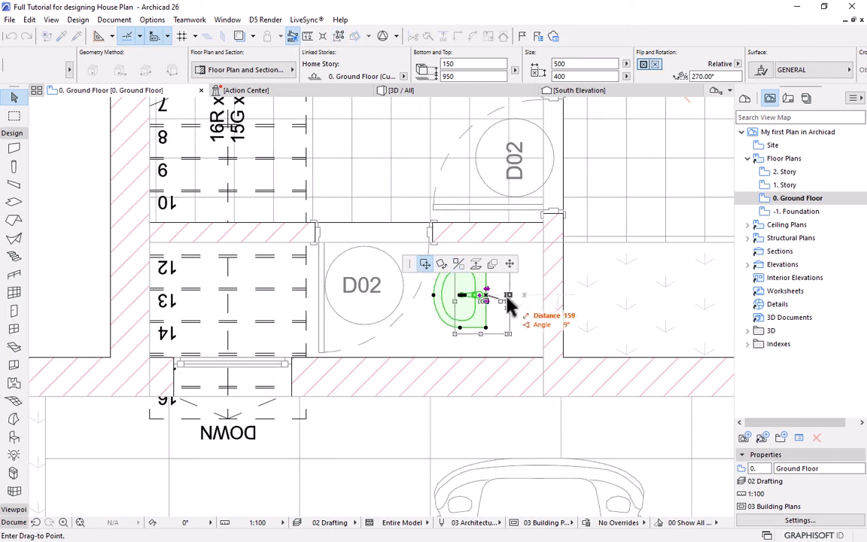
{"action": "left_click", "coordinate": [549, 302]}
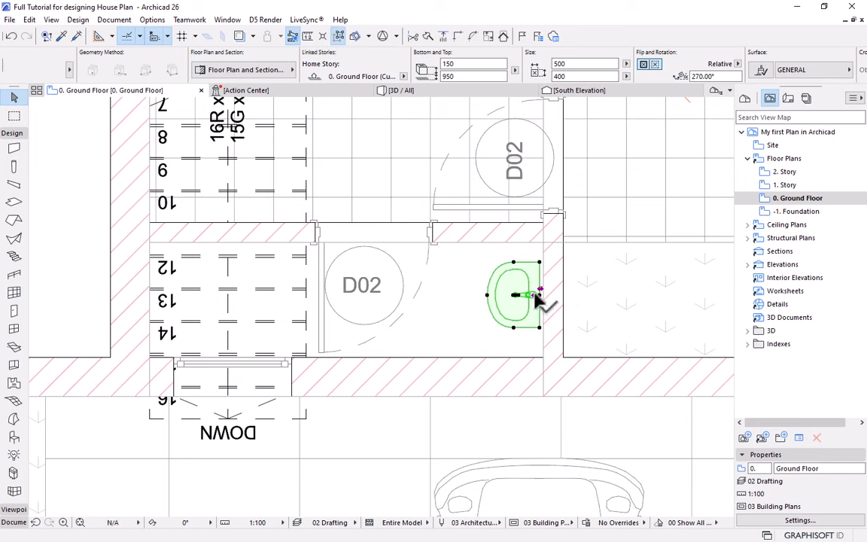
Move the basin's back edge flush onto the wall's inner face, then deselect it.
{"action": "scroll", "coordinate": [545, 300], "scroll_direction": "up", "scroll_amount": 2}
{"action": "scroll", "coordinate": [545, 299], "scroll_direction": "up", "scroll_amount": 3}
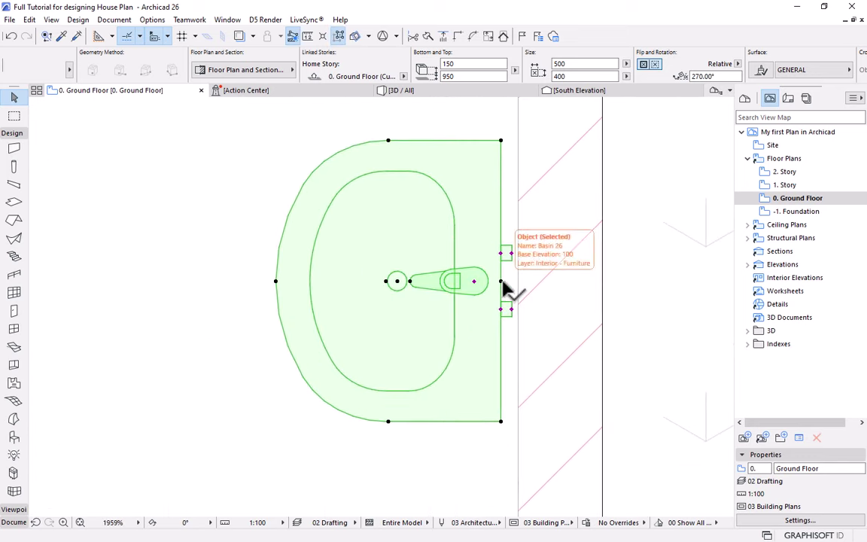
{"action": "left_click", "coordinate": [502, 282]}
{"action": "left_click", "coordinate": [519, 286]}
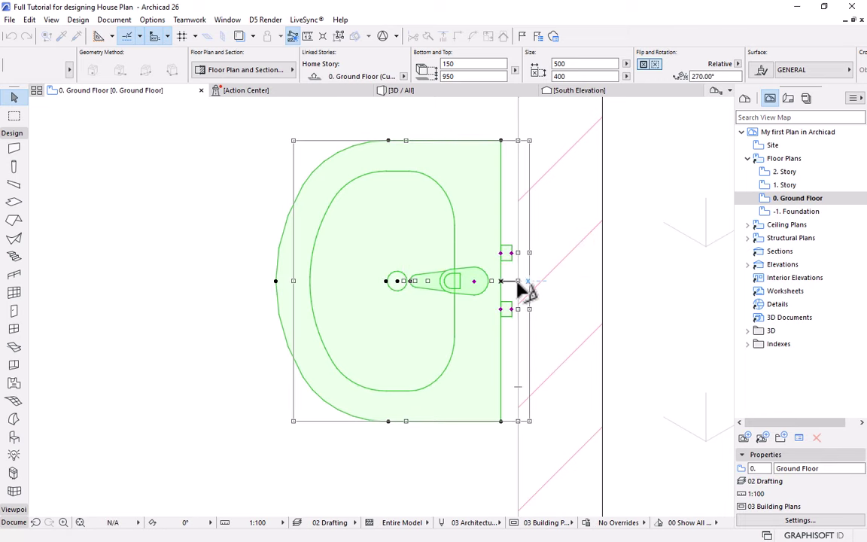
{"action": "scroll", "coordinate": [537, 285], "scroll_direction": "up", "scroll_amount": 1}
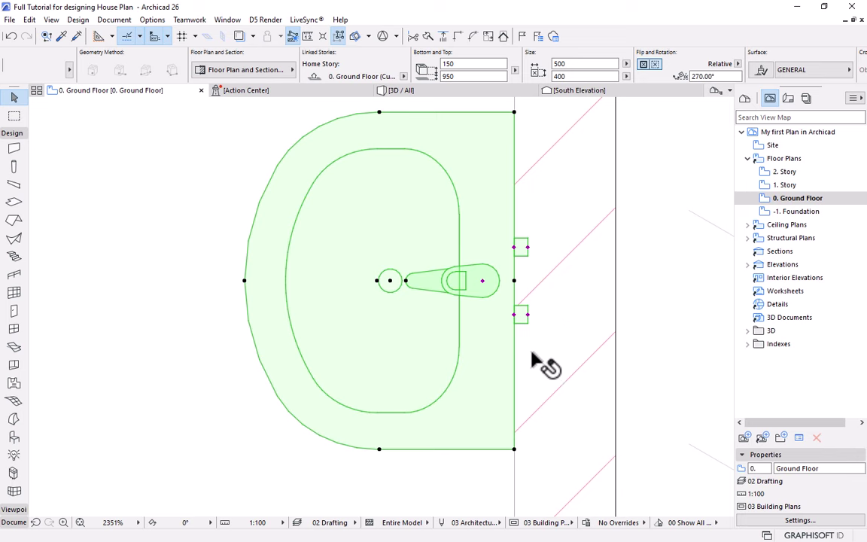
{"action": "scroll", "coordinate": [548, 301], "scroll_direction": "down", "scroll_amount": 3}
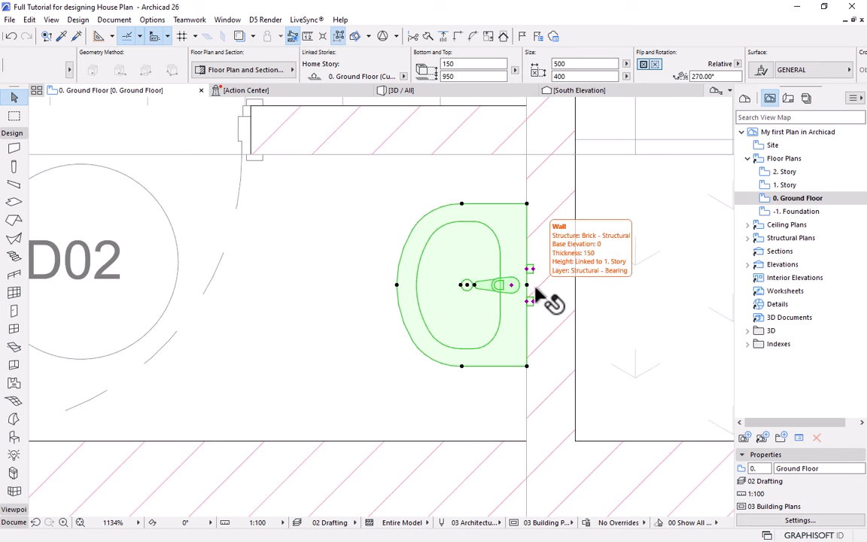
{"action": "scroll", "coordinate": [547, 300], "scroll_direction": "down", "scroll_amount": 3}
{"action": "key", "text": "Escape"}
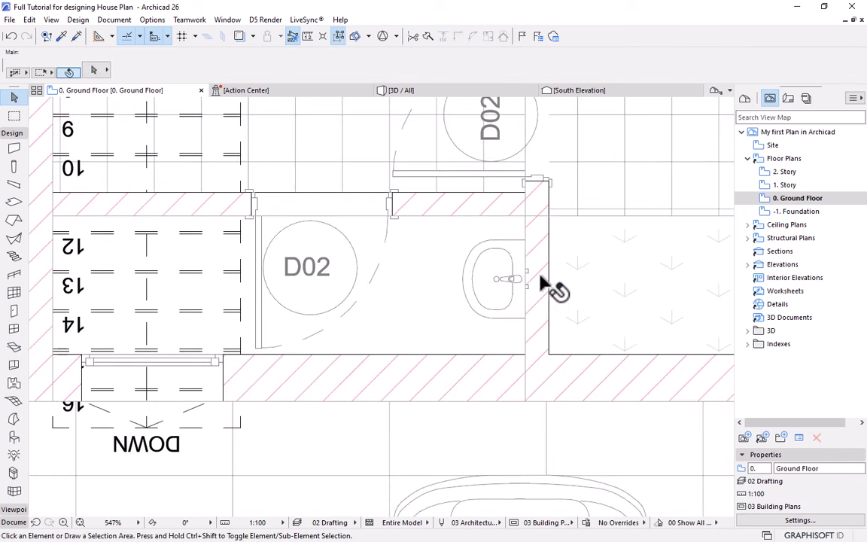
{"action": "scroll", "coordinate": [527, 280], "scroll_direction": "down", "scroll_amount": 3}
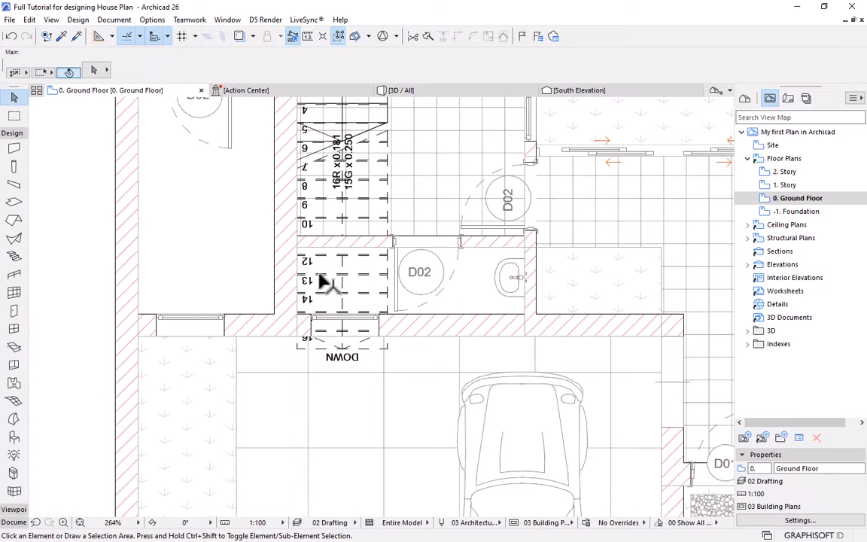
Take over the placed basin's settings for a new object and search the object library for "wc".
{"action": "scroll", "coordinate": [343, 283], "scroll_direction": "up", "scroll_amount": 2}
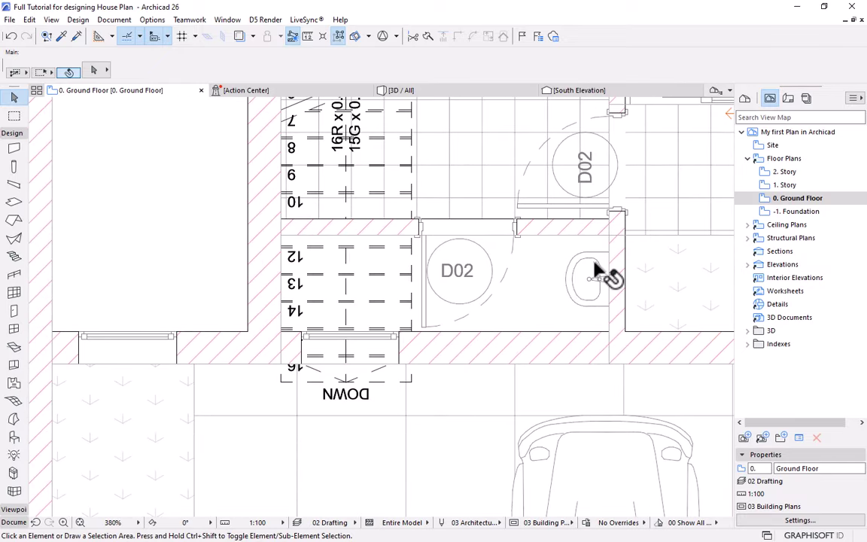
{"action": "left_click", "coordinate": [592, 276], "text": "alt"}
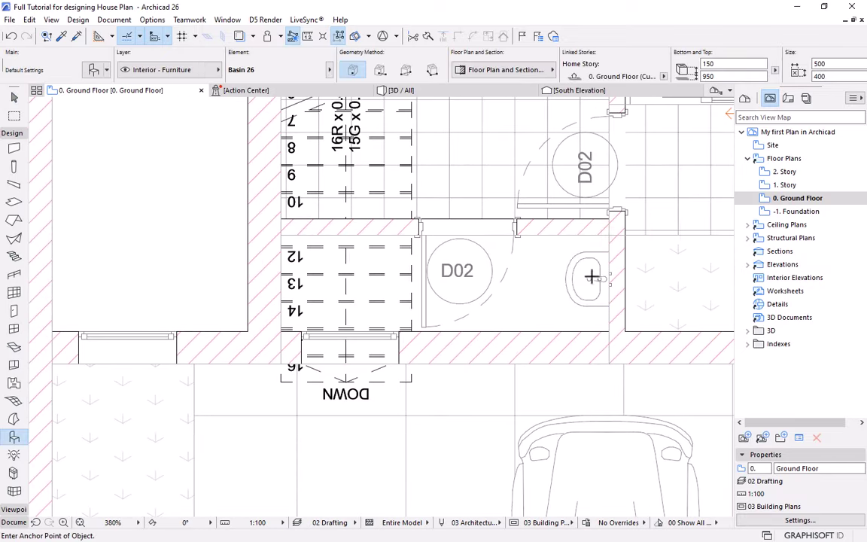
{"action": "left_click", "coordinate": [94, 72]}
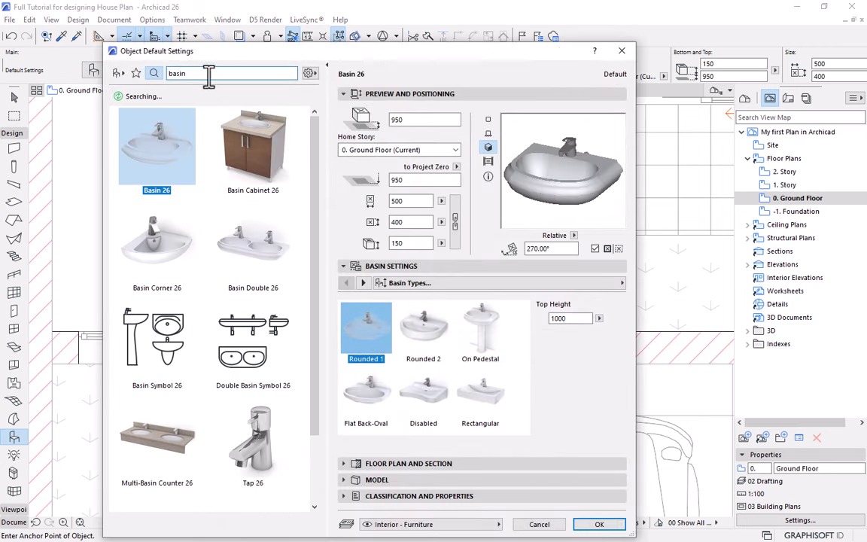
{"action": "left_click_drag", "start_coordinate": [209, 75], "coordinate": [141, 76]}
{"action": "type", "text": "wc"}
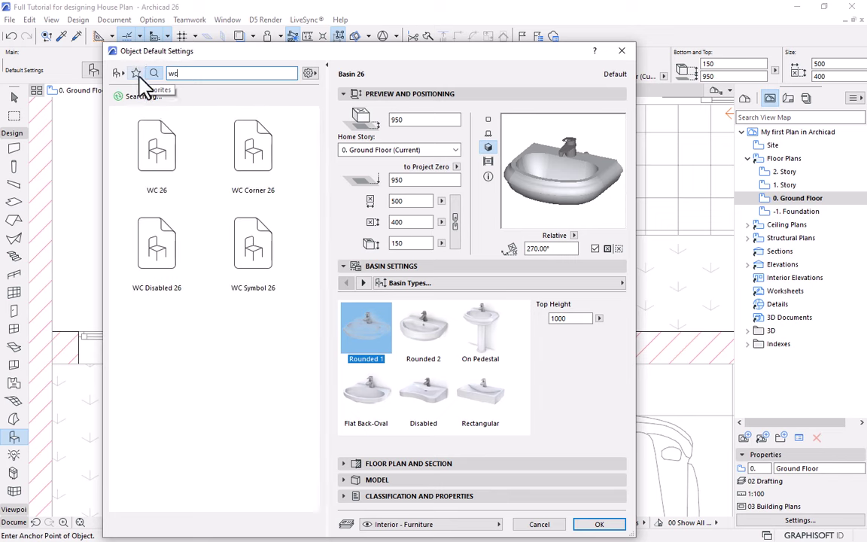
Try placing the WC Corner 26 object over the stair treads opposite the basin.
{"action": "left_click", "coordinate": [241, 167]}
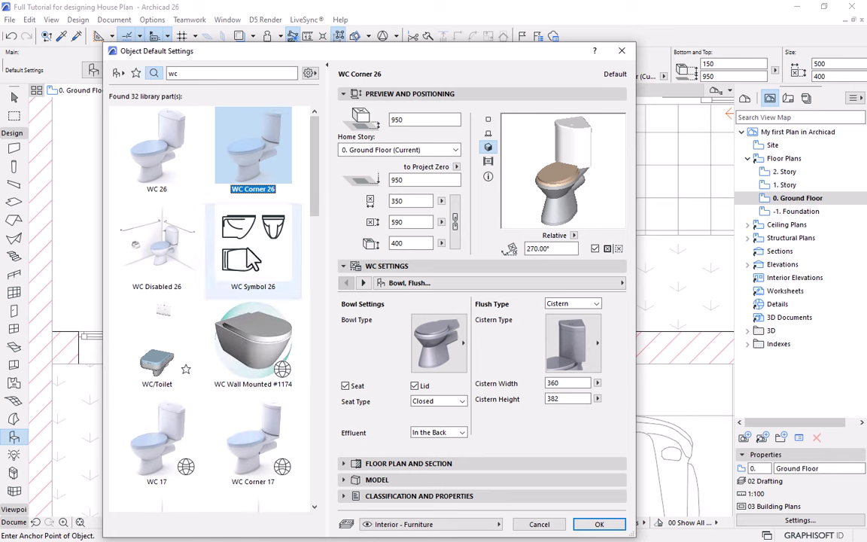
{"action": "left_click", "coordinate": [599, 523]}
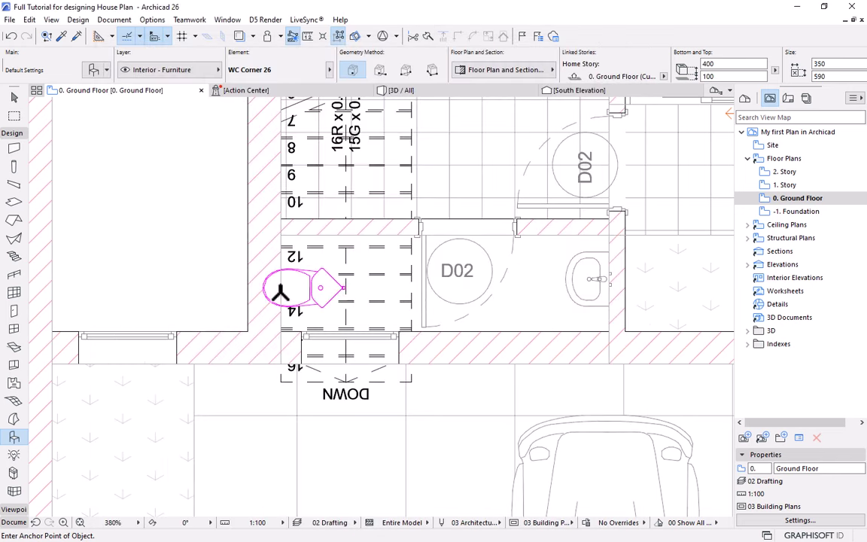
{"action": "key", "text": "ctrl+z"}
Switch the object to WC 26, place it over the stair treads opposite the basin, and undo the placement.
{"action": "left_click", "coordinate": [94, 70]}
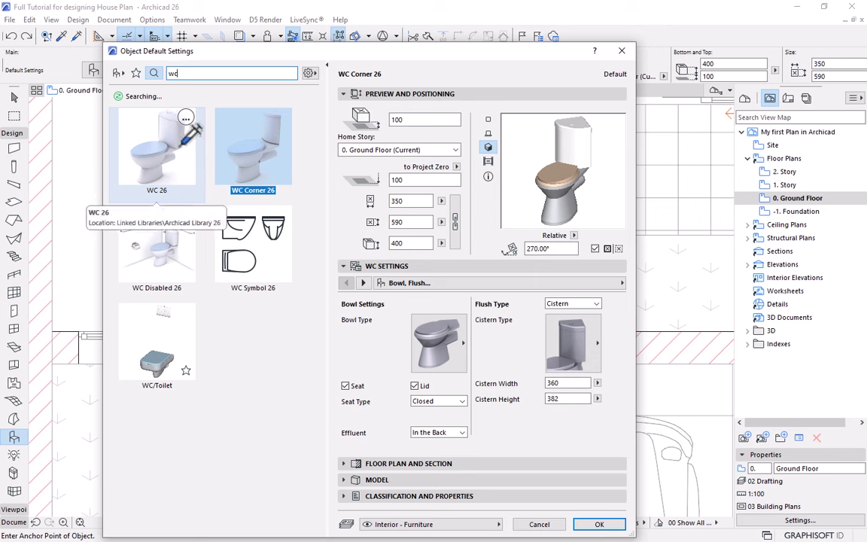
{"action": "left_click", "coordinate": [178, 157]}
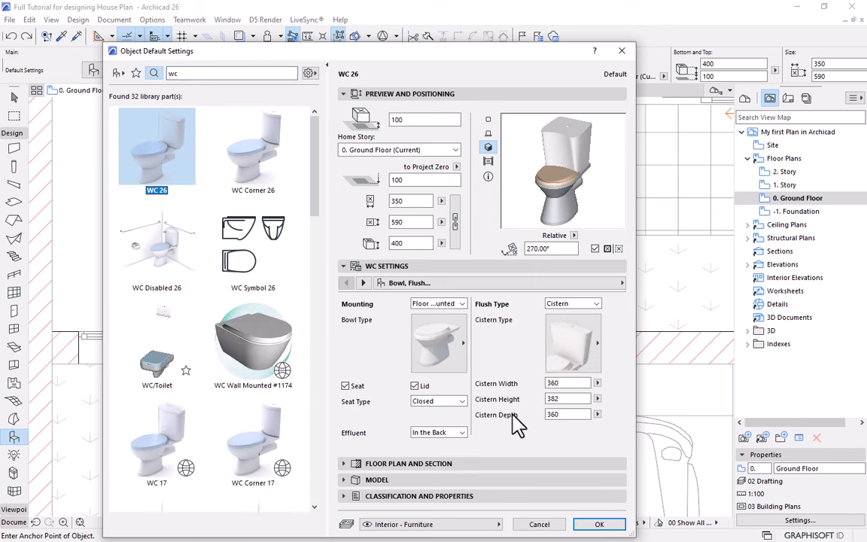
{"action": "left_click", "coordinate": [589, 526]}
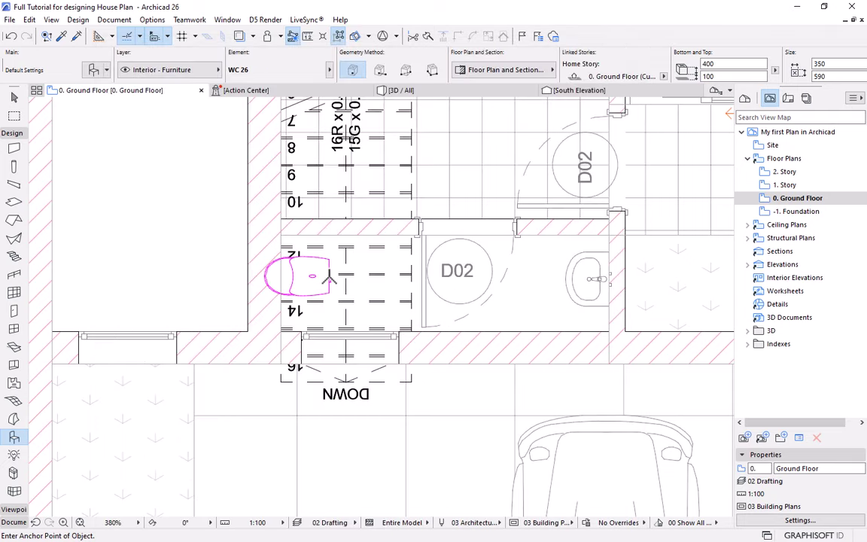
{"action": "scroll", "coordinate": [291, 283], "scroll_direction": "up", "scroll_amount": 5}
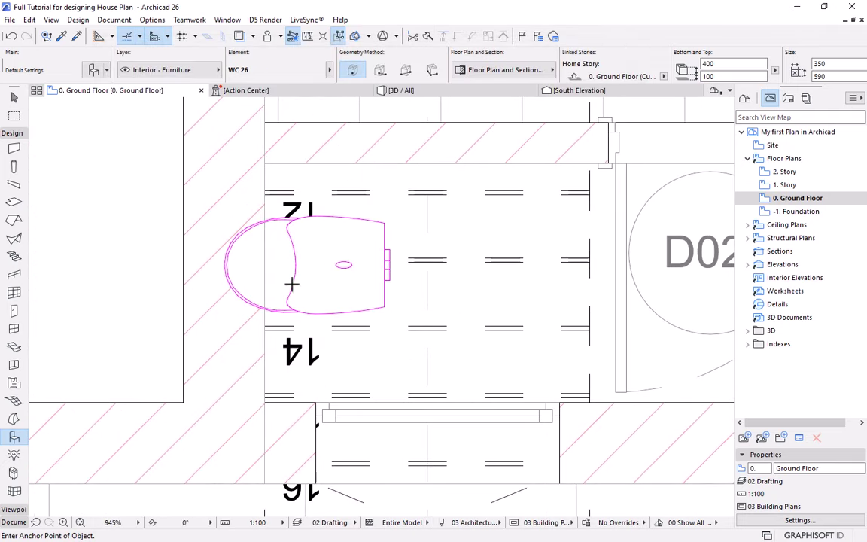
{"action": "left_click", "coordinate": [351, 287]}
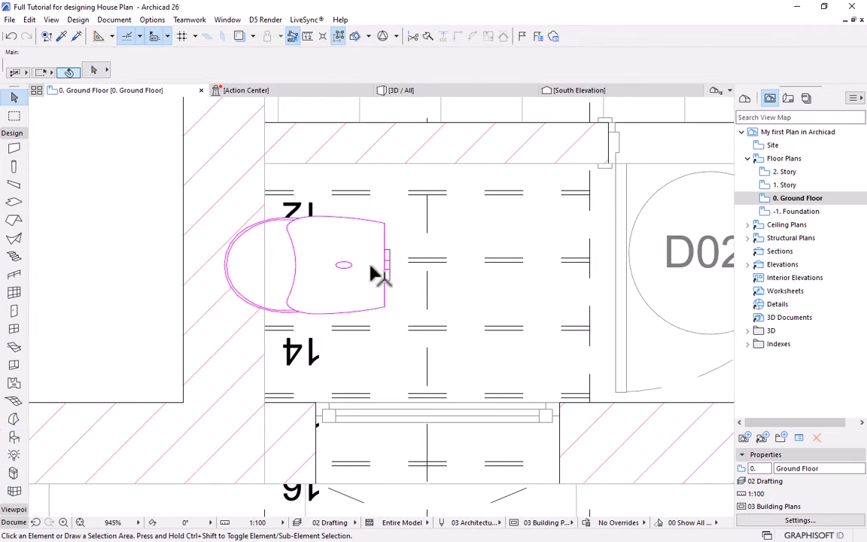
{"action": "left_click", "coordinate": [387, 271]}
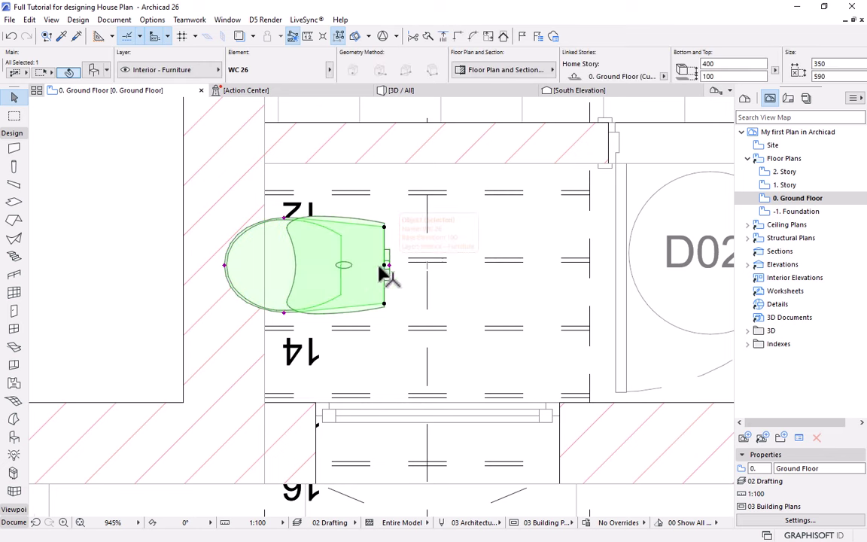
{"action": "scroll", "coordinate": [304, 275], "scroll_direction": "down", "scroll_amount": 4}
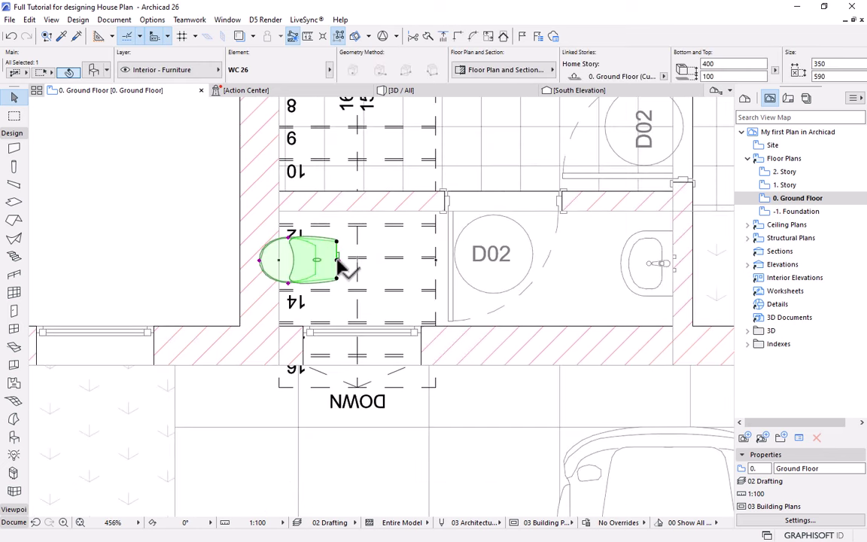
{"action": "key", "text": "ctrl+z"}
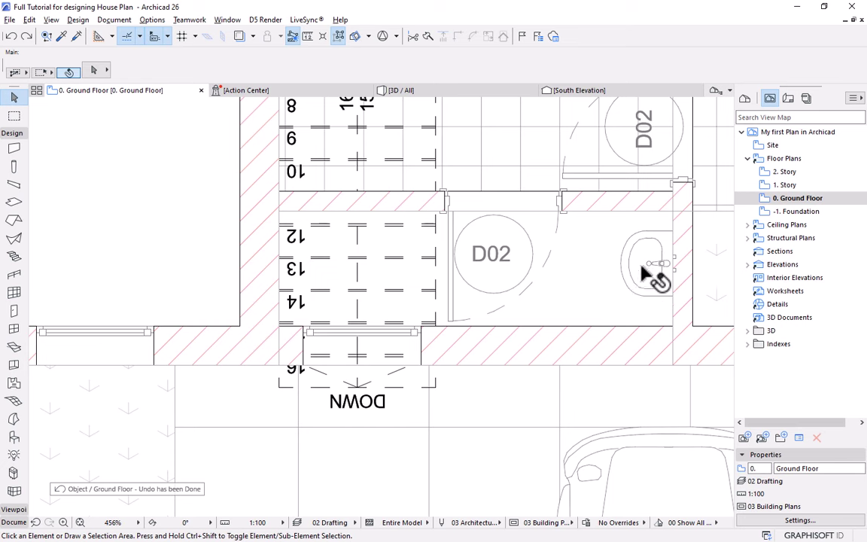
Take over the basin's settings again, choose WC 26, and place it over the stair treads opposite the basin, then end the placement.
{"action": "left_click", "coordinate": [657, 270], "text": "alt"}
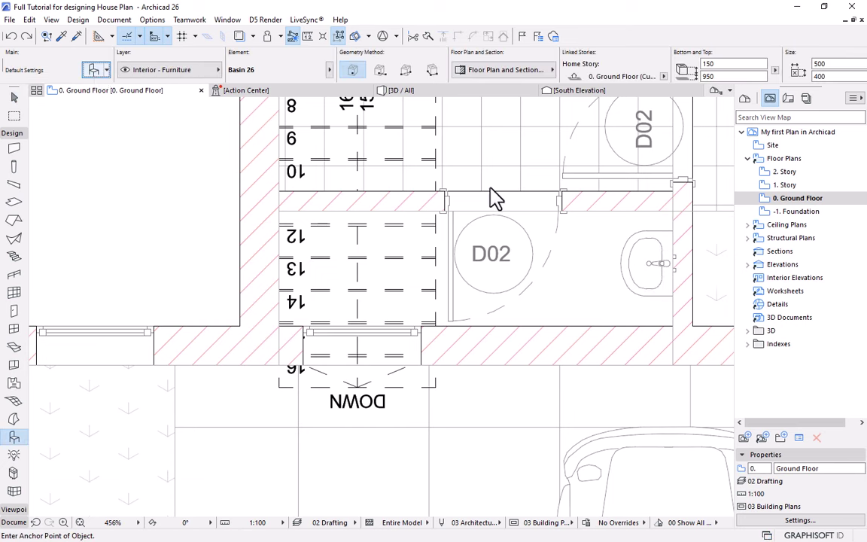
{"action": "key", "text": "ctrl+t"}
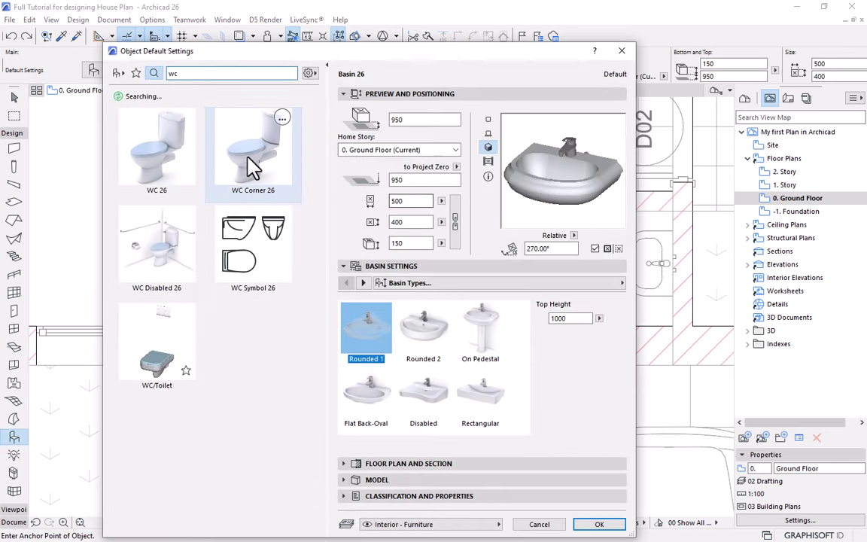
{"action": "left_click", "coordinate": [160, 153]}
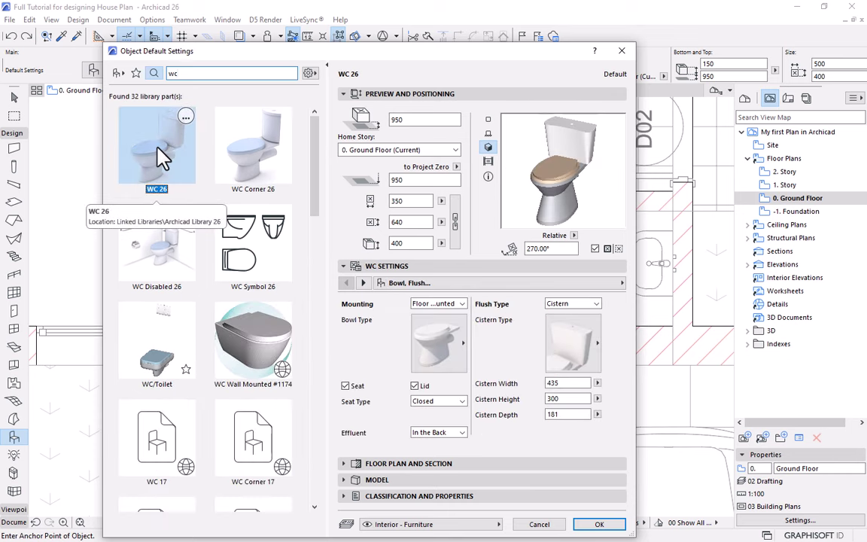
{"action": "left_click", "coordinate": [610, 524]}
{"action": "left_click", "coordinate": [321, 279]}
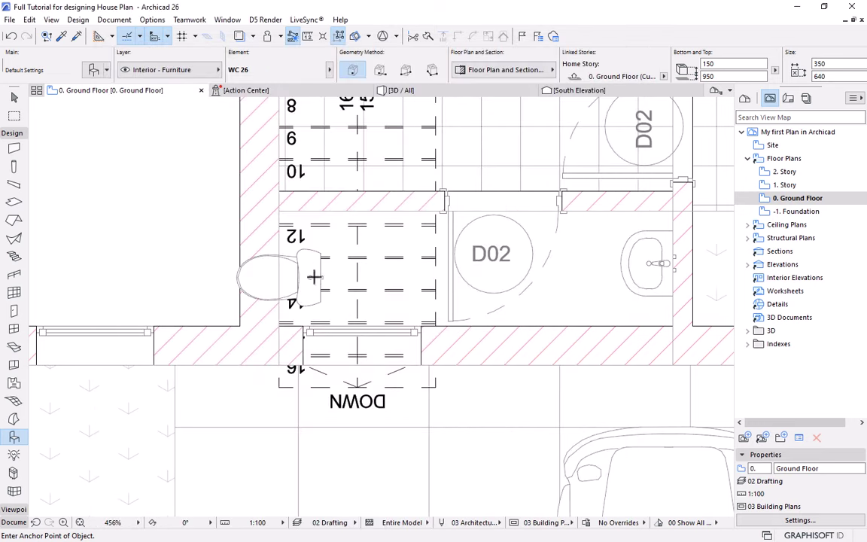
{"action": "scroll", "coordinate": [314, 277], "scroll_direction": "up", "scroll_amount": 5}
{"action": "scroll", "coordinate": [316, 290], "scroll_direction": "down", "scroll_amount": 4}
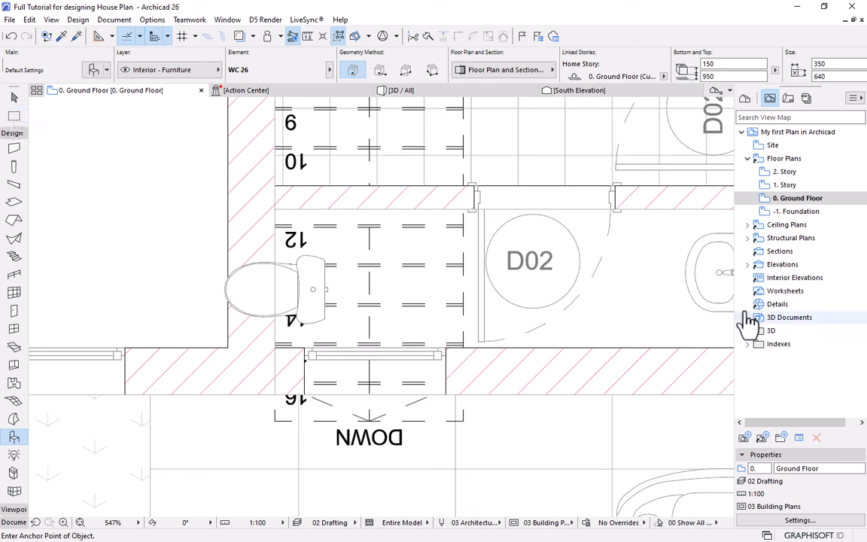
{"action": "left_click", "coordinate": [14, 98]}
Select the placed WC and mirror it about a vertical axis through the midpoint of its cistern's back edge.
{"action": "left_click", "coordinate": [298, 303]}
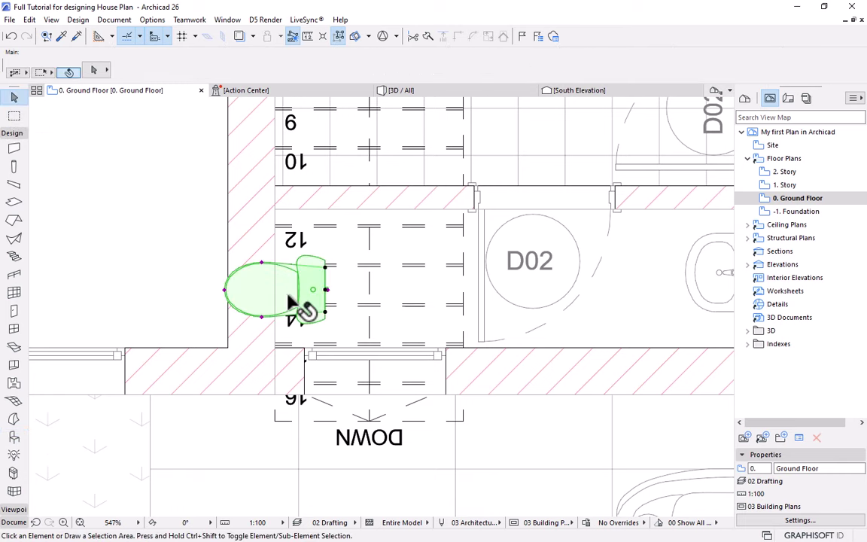
{"action": "left_click", "coordinate": [325, 290]}
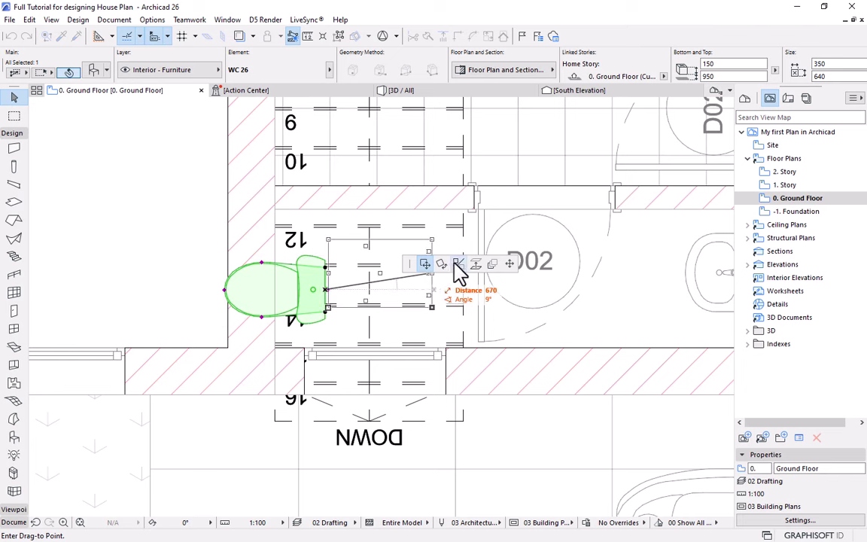
{"action": "left_click", "coordinate": [458, 264]}
{"action": "left_click", "coordinate": [326, 290]}
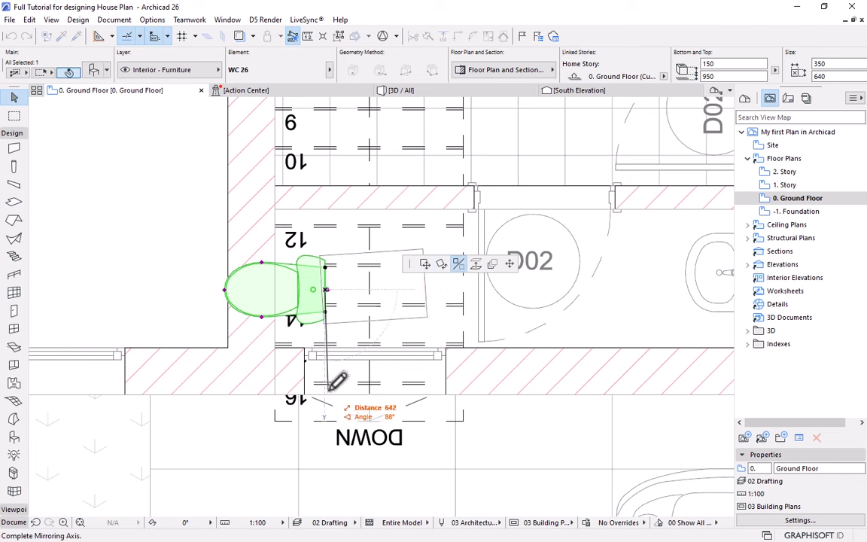
{"action": "left_click", "coordinate": [325, 414]}
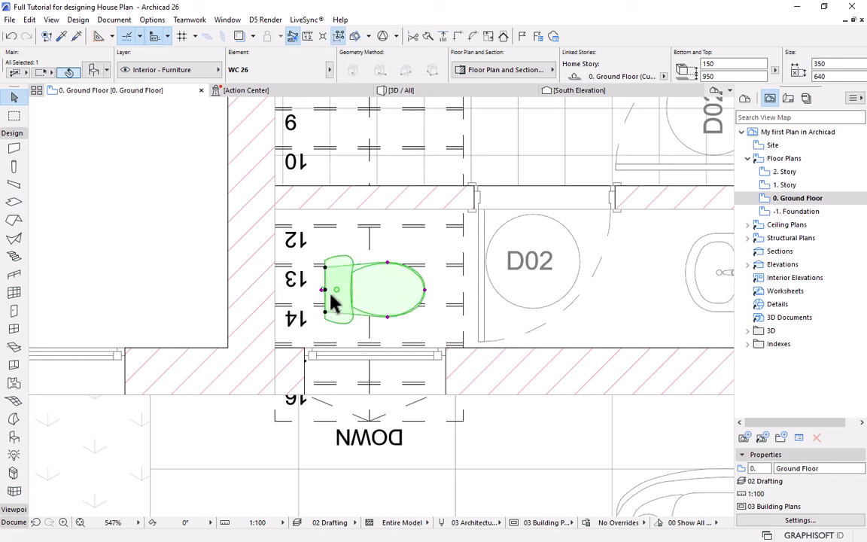
Move the mirrored WC by its back edge midpoint onto the inner face of the wall beside the stairs, then deselect it.
{"action": "left_click", "coordinate": [324, 290]}
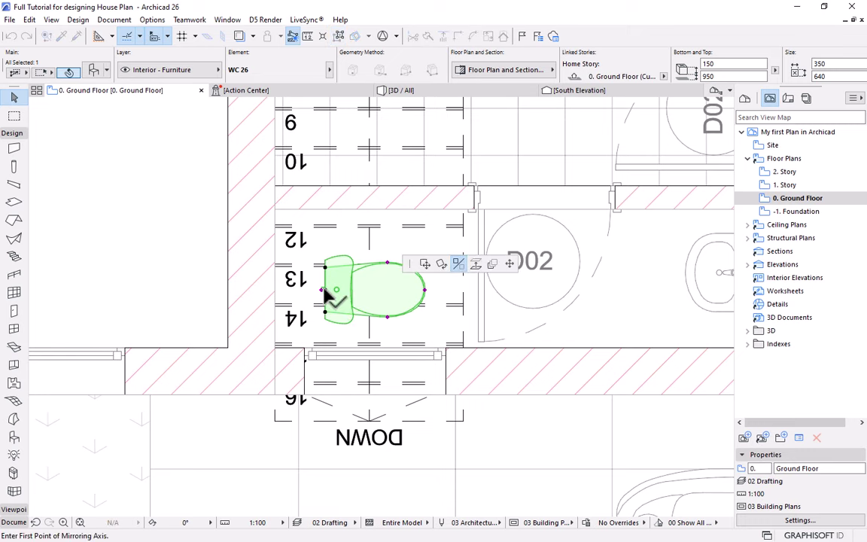
{"action": "left_click", "coordinate": [425, 264]}
{"action": "scroll", "coordinate": [323, 294], "scroll_direction": "up", "scroll_amount": 5}
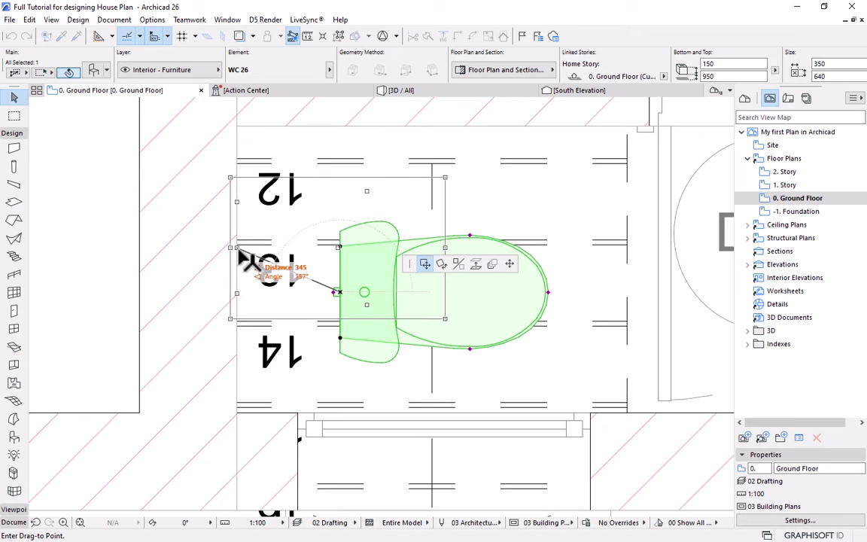
{"action": "left_click", "coordinate": [241, 258]}
{"action": "scroll", "coordinate": [300, 275], "scroll_direction": "down", "scroll_amount": 5}
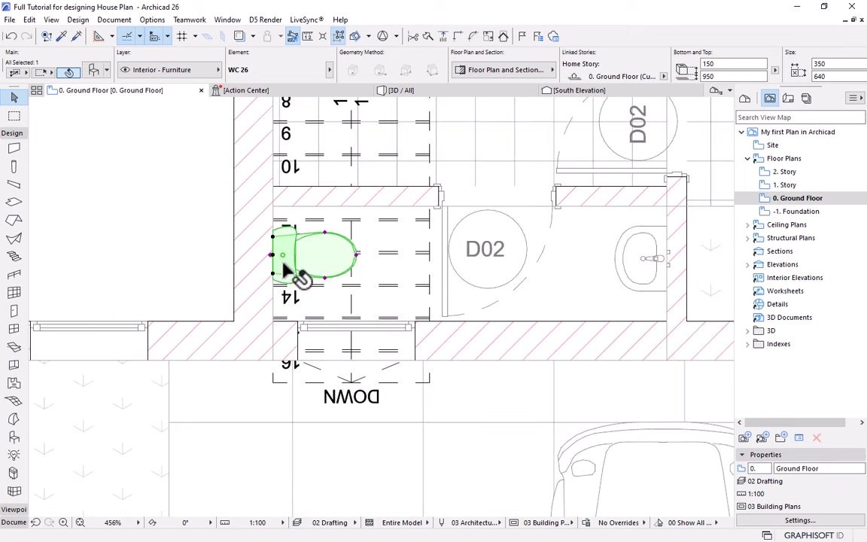
{"action": "scroll", "coordinate": [518, 290], "scroll_direction": "down", "scroll_amount": 4}
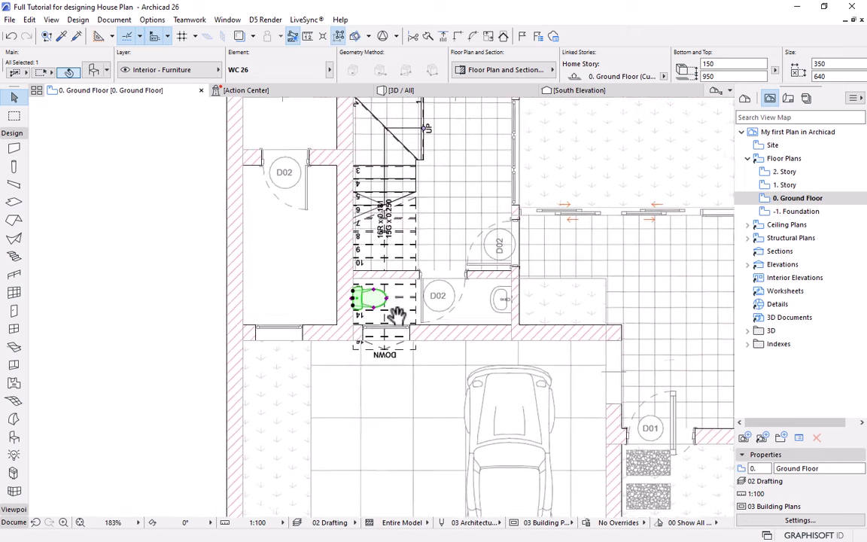
{"action": "scroll", "coordinate": [359, 360], "scroll_direction": "down", "scroll_amount": 3}
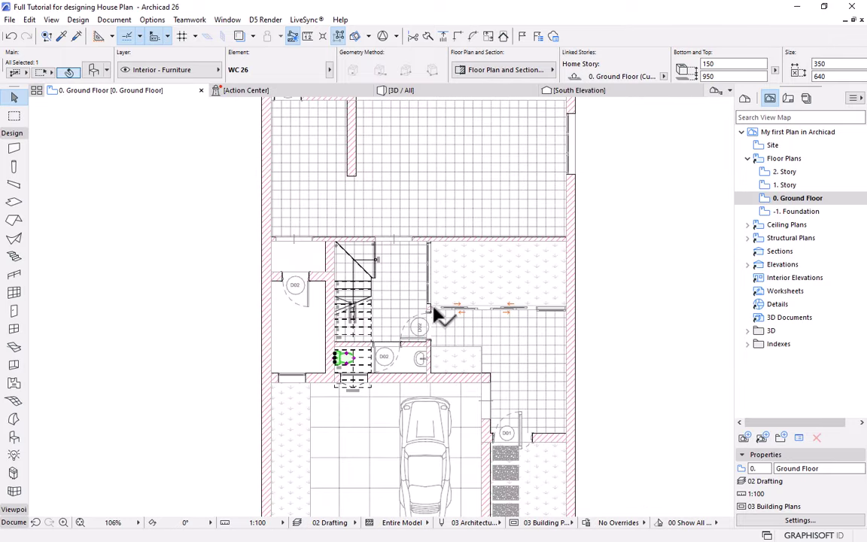
{"action": "scroll", "coordinate": [422, 309], "scroll_direction": "down", "scroll_amount": 1}
{"action": "middle_click_drag", "start_coordinate": [411, 305], "coordinate": [409, 315]}
{"action": "left_click", "coordinate": [567, 289]}
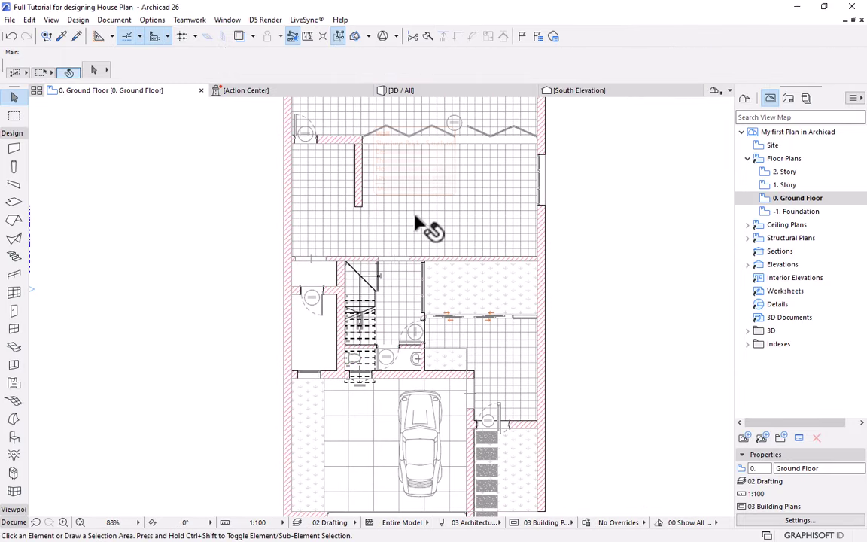
Start the Object tool for the room beside the D02 door and open its default settings.
{"action": "scroll", "coordinate": [359, 183], "scroll_direction": "up", "scroll_amount": 1}
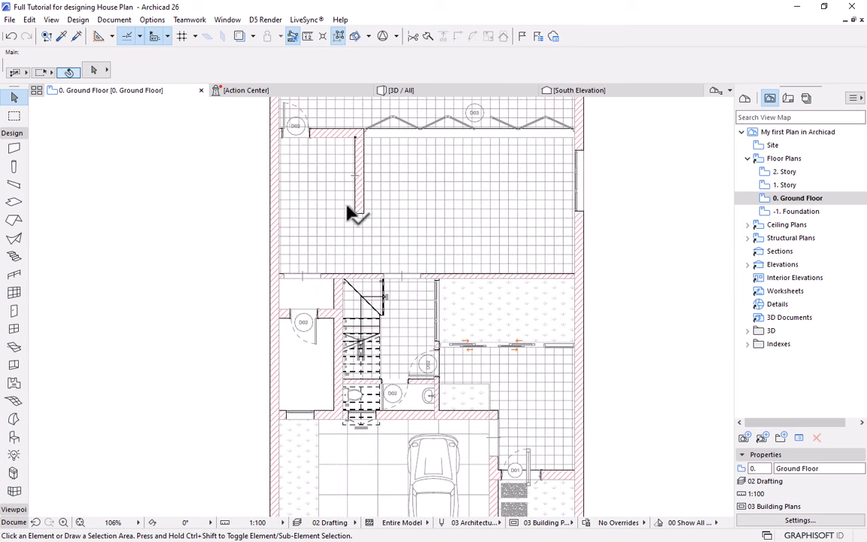
{"action": "middle_click_drag", "start_coordinate": [333, 227], "coordinate": [351, 236]}
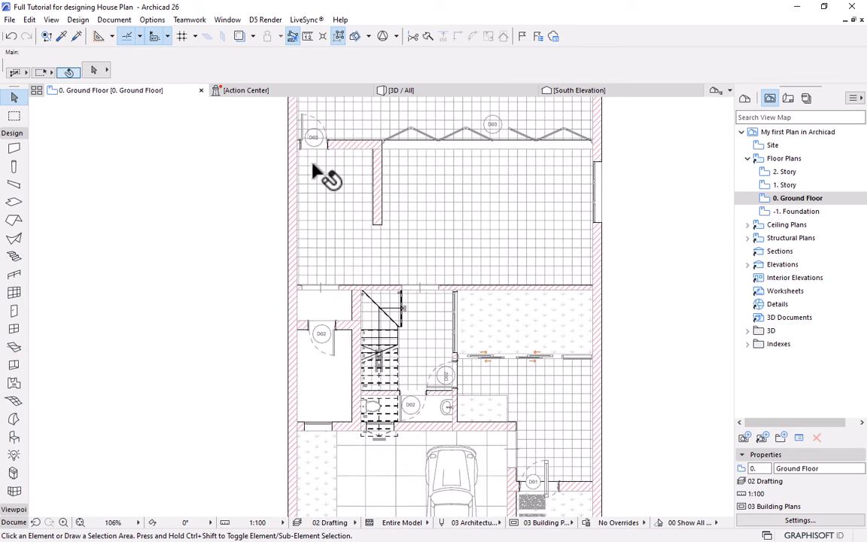
{"action": "middle_click_drag", "start_coordinate": [315, 172], "coordinate": [323, 228]}
{"action": "scroll", "coordinate": [323, 231], "scroll_direction": "up", "scroll_amount": 3}
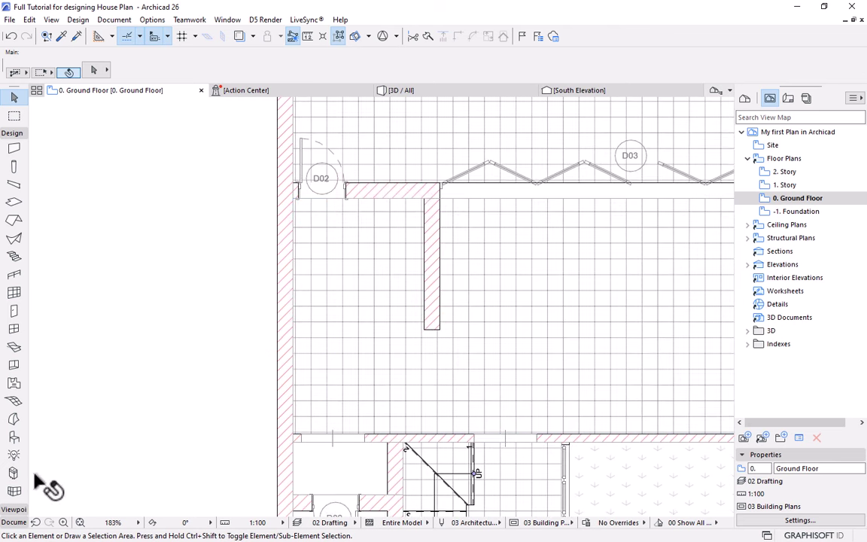
{"action": "left_click", "coordinate": [386, 348]}
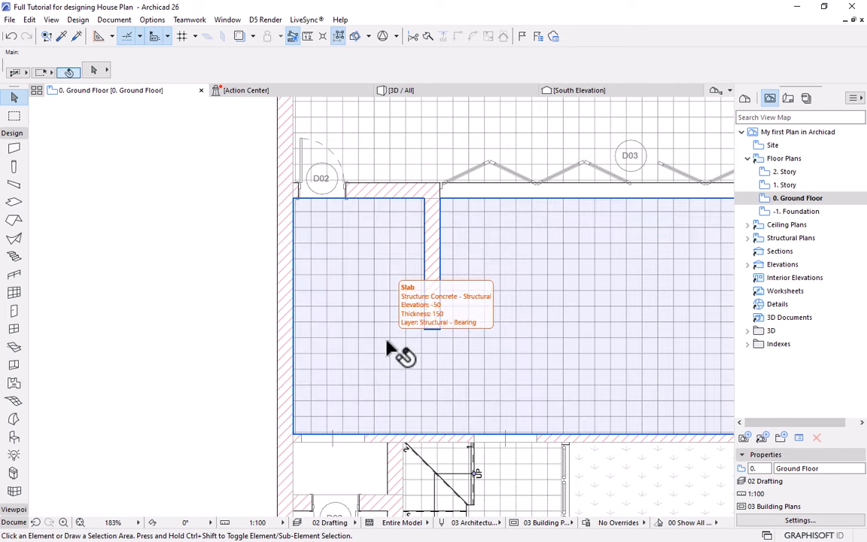
{"action": "left_click", "coordinate": [13, 440]}
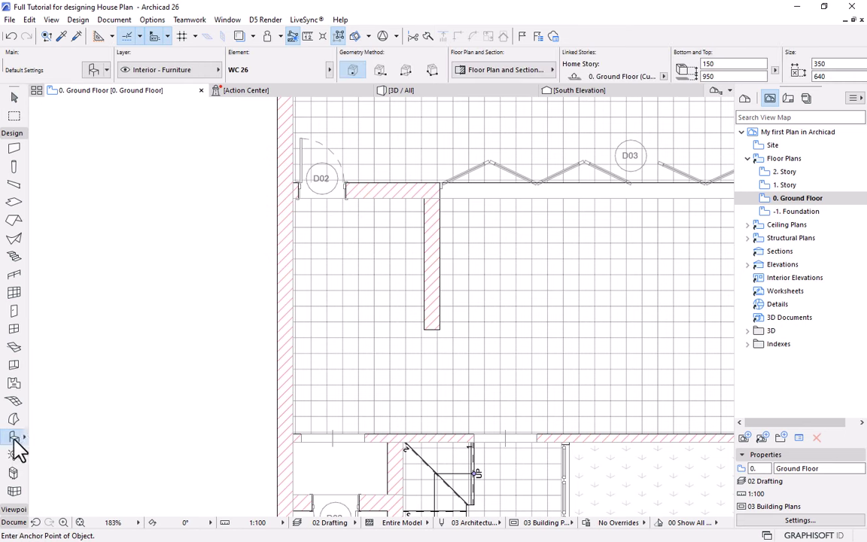
{"action": "left_click", "coordinate": [91, 73]}
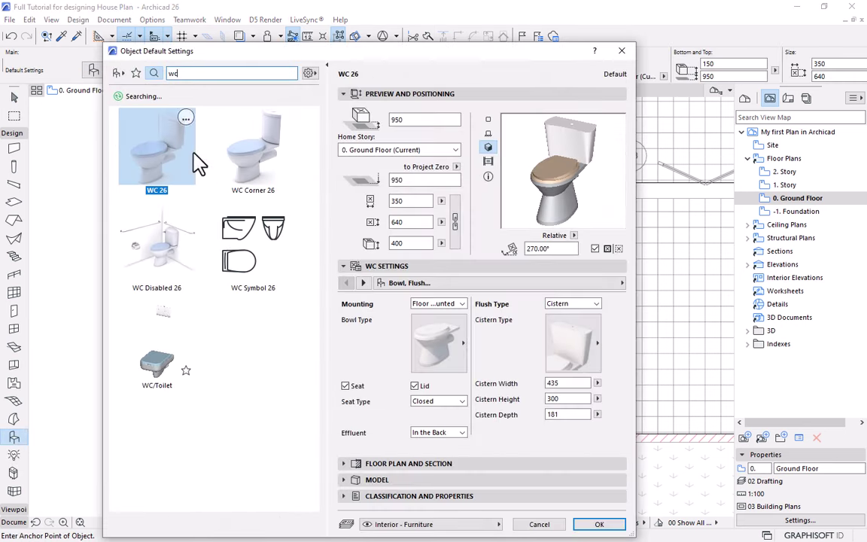
Browse the object library's 1.1 Furnishing 26 folder to Kitchen Cabinets 26 and enlarge the preview area for its objects.
{"action": "left_click", "coordinate": [119, 73]}
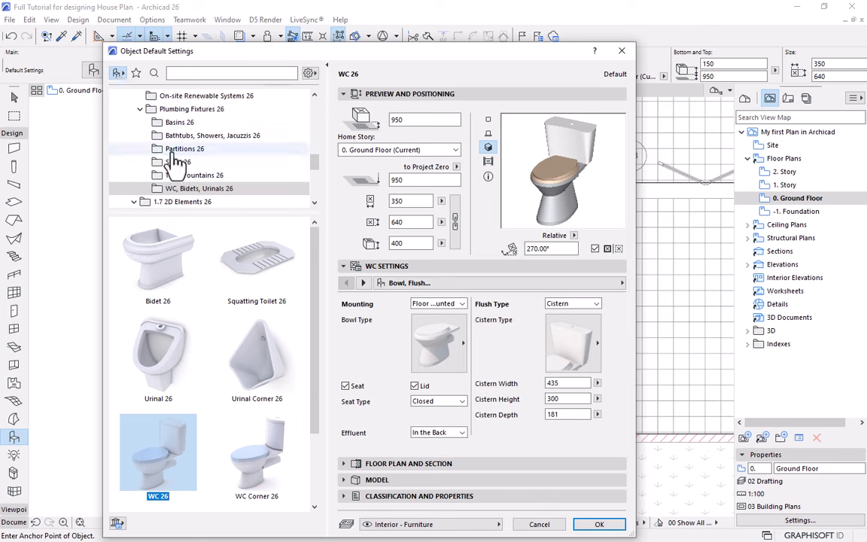
{"action": "left_click_drag", "start_coordinate": [184, 215], "coordinate": [185, 256]}
{"action": "scroll", "coordinate": [203, 147], "scroll_direction": "up", "scroll_amount": 7}
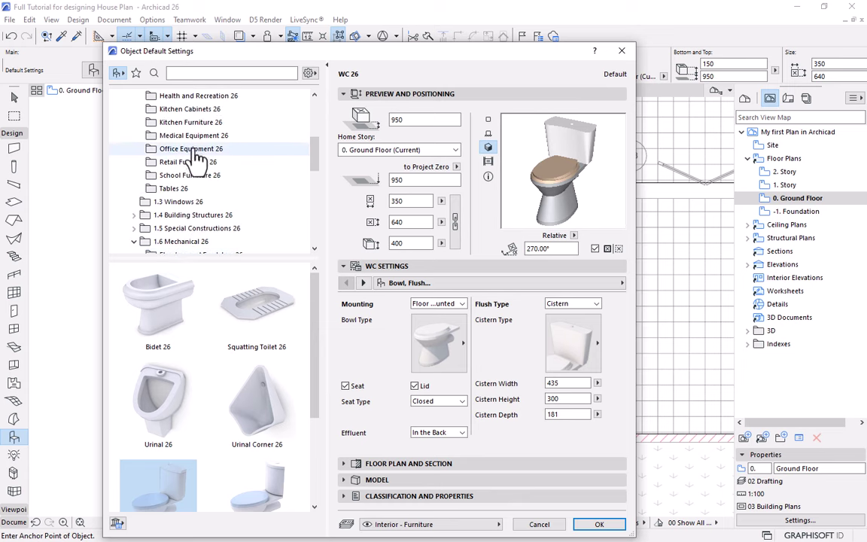
{"action": "scroll", "coordinate": [194, 155], "scroll_direction": "up", "scroll_amount": 2}
{"action": "left_click", "coordinate": [192, 110]}
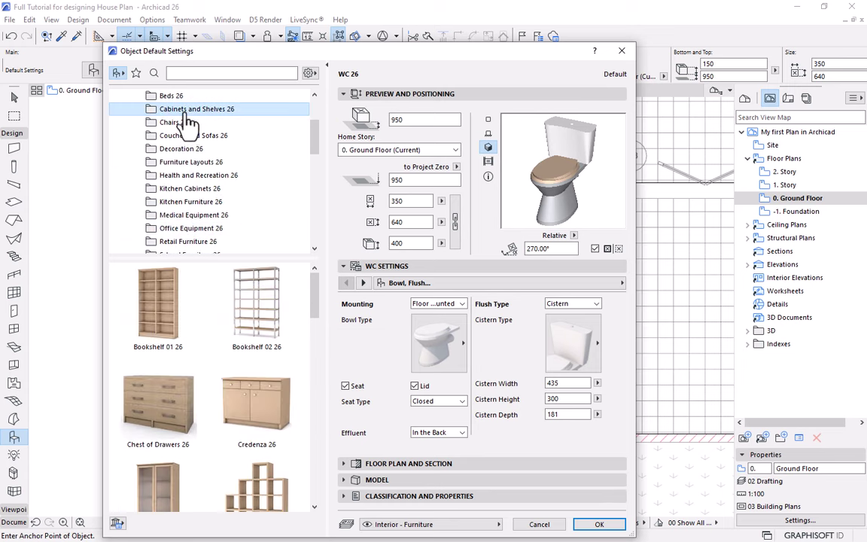
{"action": "scroll", "coordinate": [202, 127], "scroll_direction": "up", "scroll_amount": 1}
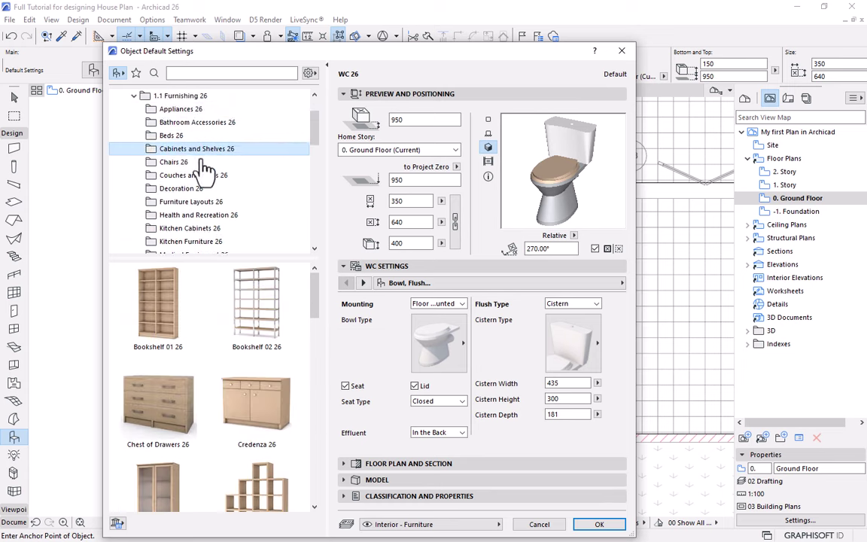
{"action": "left_click", "coordinate": [190, 228]}
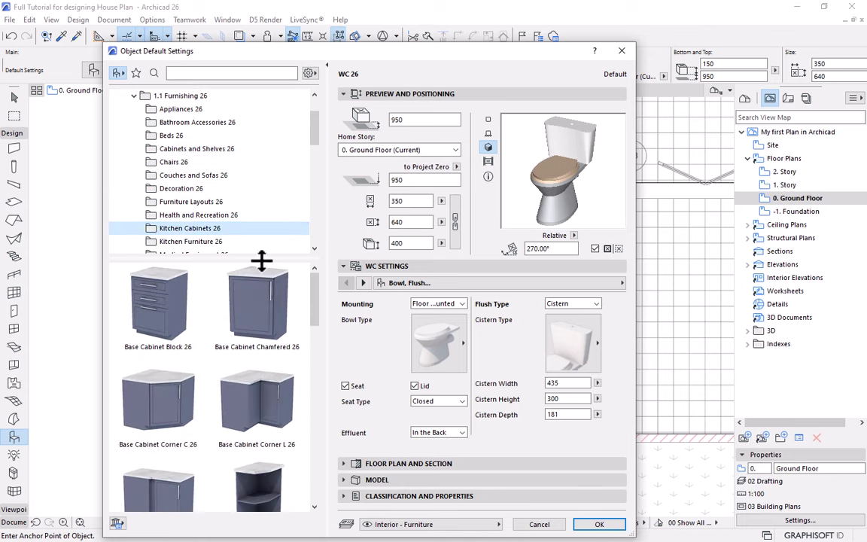
{"action": "left_click_drag", "start_coordinate": [260, 248], "coordinate": [260, 203]}
{"action": "mouse_move", "coordinate": [320, 248]}
{"action": "left_mouse_down"}
{"action": "mouse_move", "coordinate": [320, 404]}
{"action": "mouse_move", "coordinate": [305, 239]}
{"action": "left_mouse_up"}
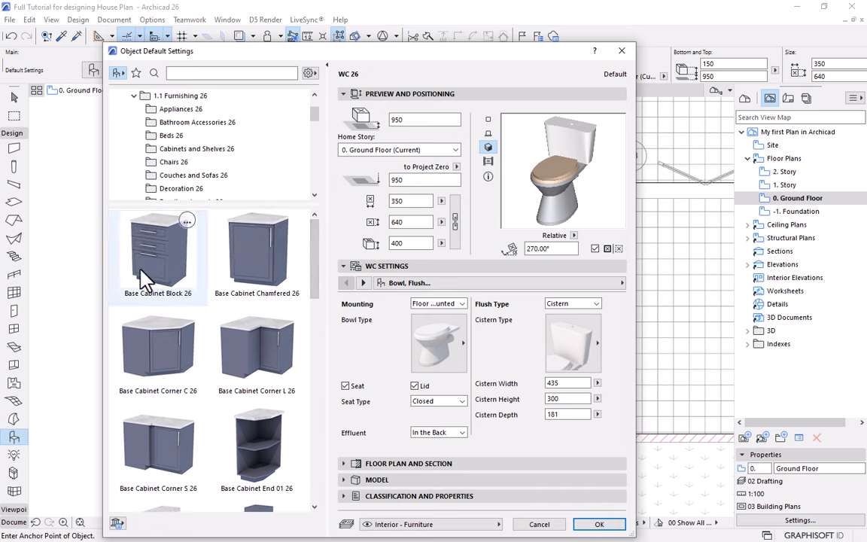
Choose Base Cabinet Block 26 and place one in the room between the D02 door and the short partition wall.
{"action": "left_click_drag", "start_coordinate": [462, 55], "coordinate": [441, 432]}
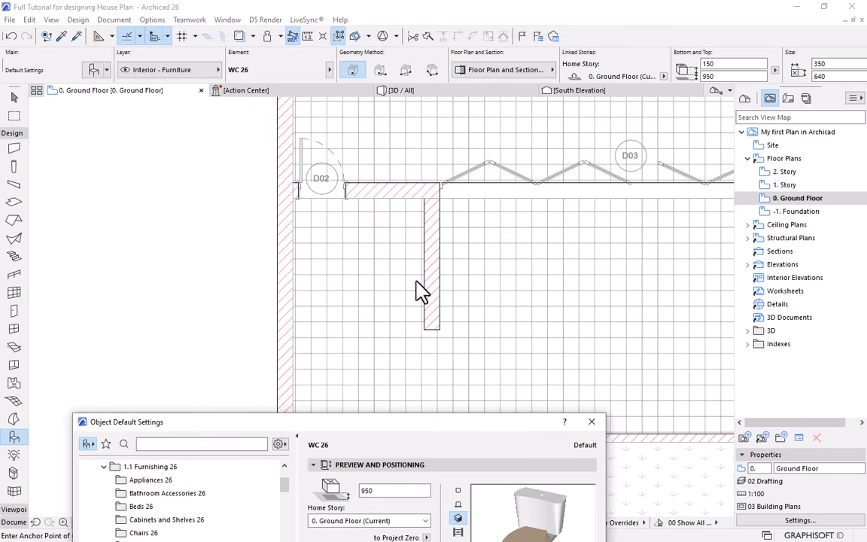
{"action": "left_click_drag", "start_coordinate": [435, 436], "coordinate": [490, 132]}
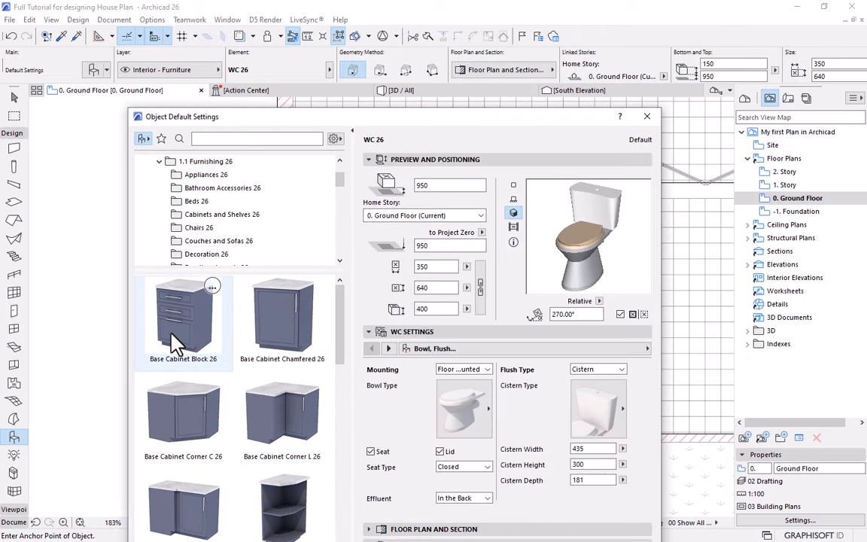
{"action": "left_click", "coordinate": [152, 298]}
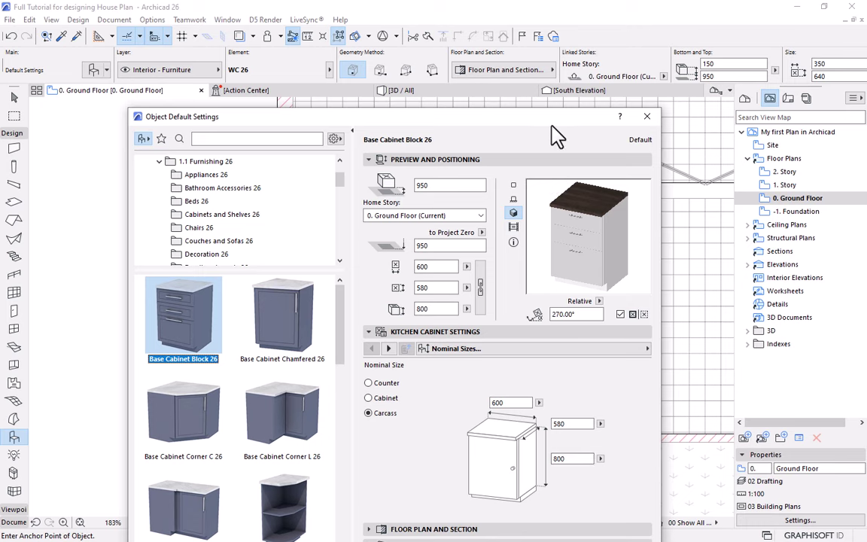
{"action": "left_click_drag", "start_coordinate": [551, 128], "coordinate": [527, 52]}
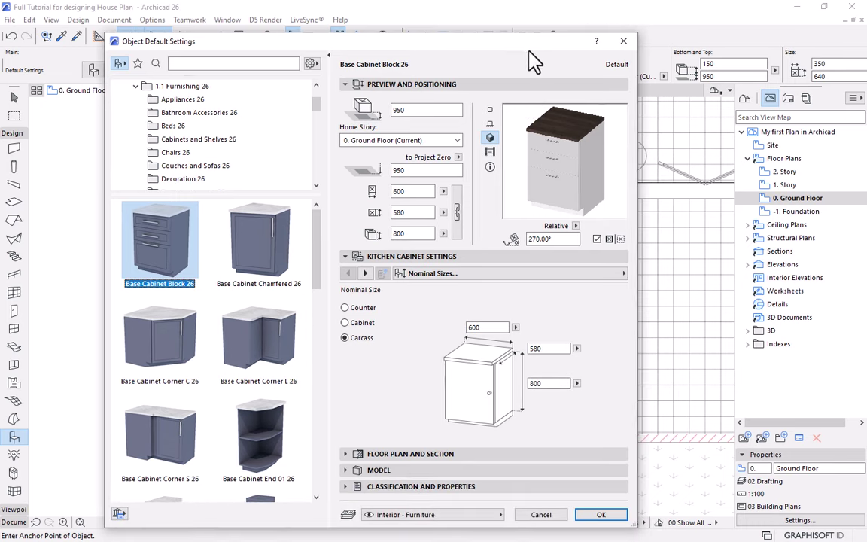
{"action": "left_click", "coordinate": [601, 517]}
{"action": "scroll", "coordinate": [377, 207], "scroll_direction": "up", "scroll_amount": 4}
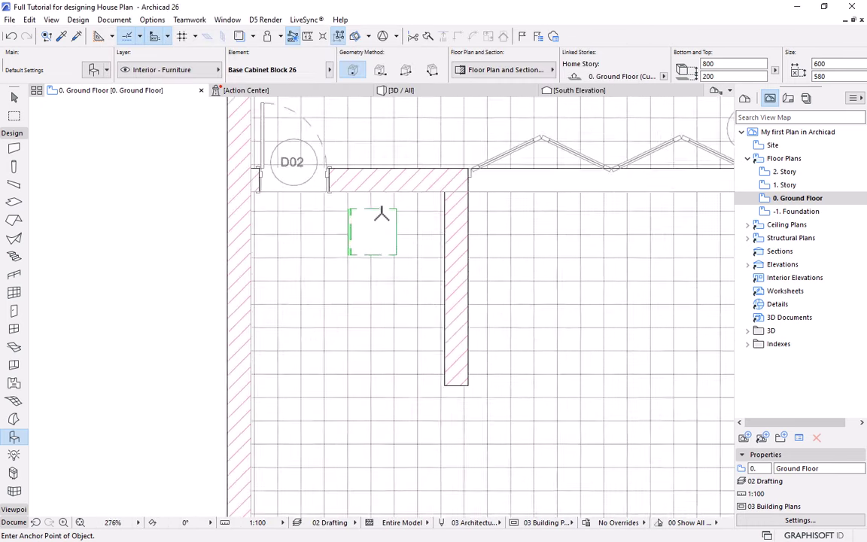
{"action": "left_click", "coordinate": [14, 97]}
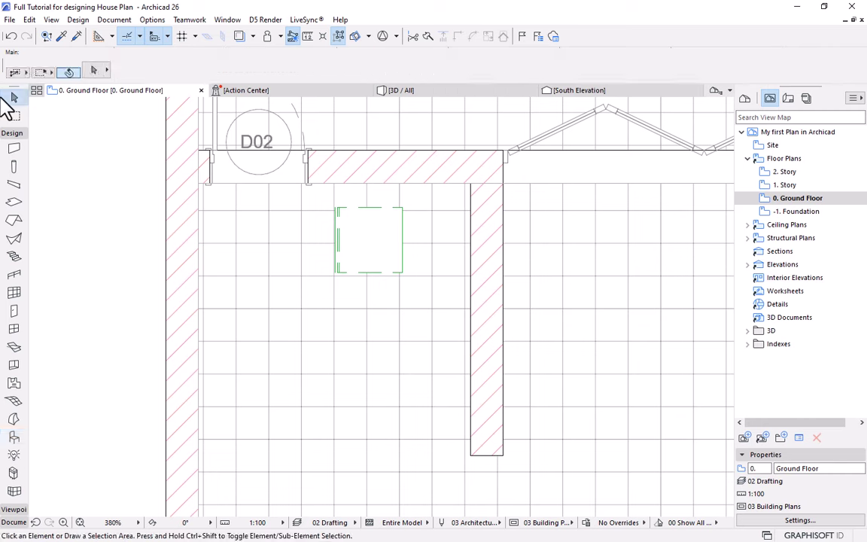
Move the base cabinet by its back edge midpoint onto the short partition wall's face, tight into the corner.
{"action": "left_click", "coordinate": [342, 218]}
{"action": "scroll", "coordinate": [380, 226], "scroll_direction": "up", "scroll_amount": 2}
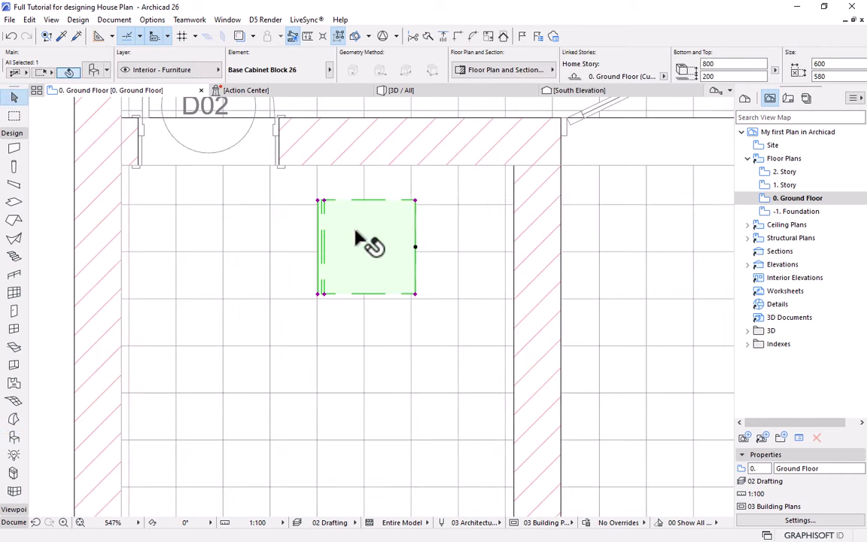
{"action": "scroll", "coordinate": [399, 234], "scroll_direction": "up", "scroll_amount": 1}
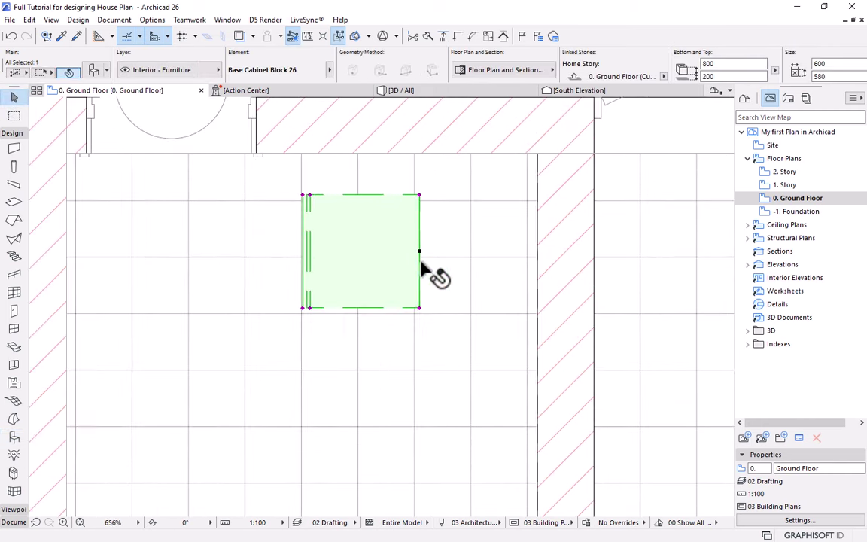
{"action": "key", "text": "Escape"}
{"action": "scroll", "coordinate": [361, 225], "scroll_direction": "up", "scroll_amount": 2}
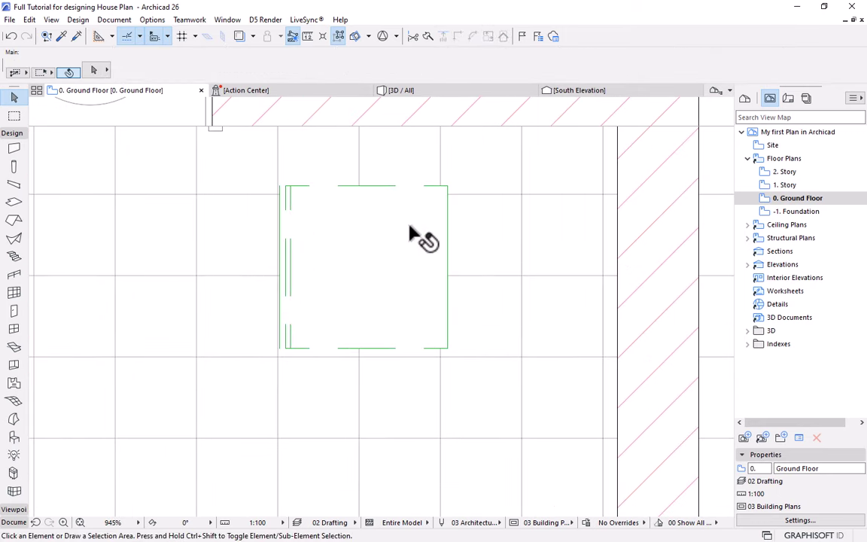
{"action": "left_click", "coordinate": [416, 244]}
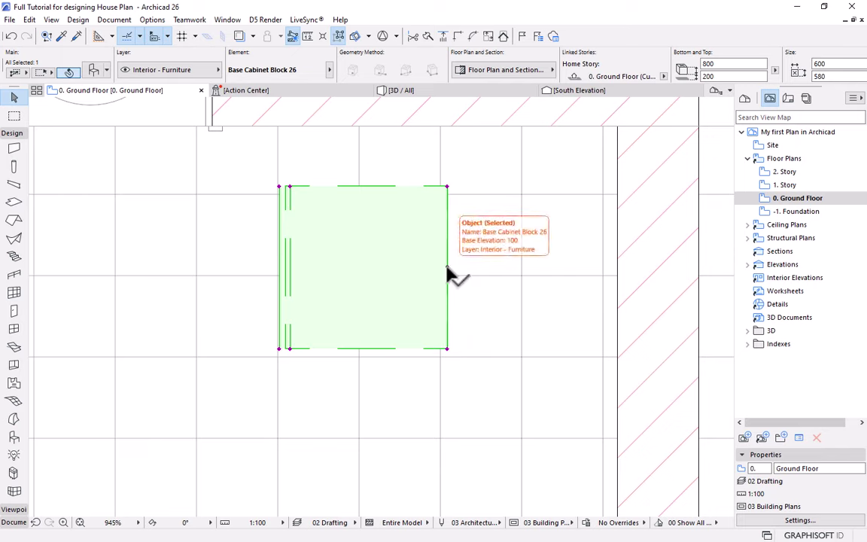
{"action": "left_click", "coordinate": [447, 268]}
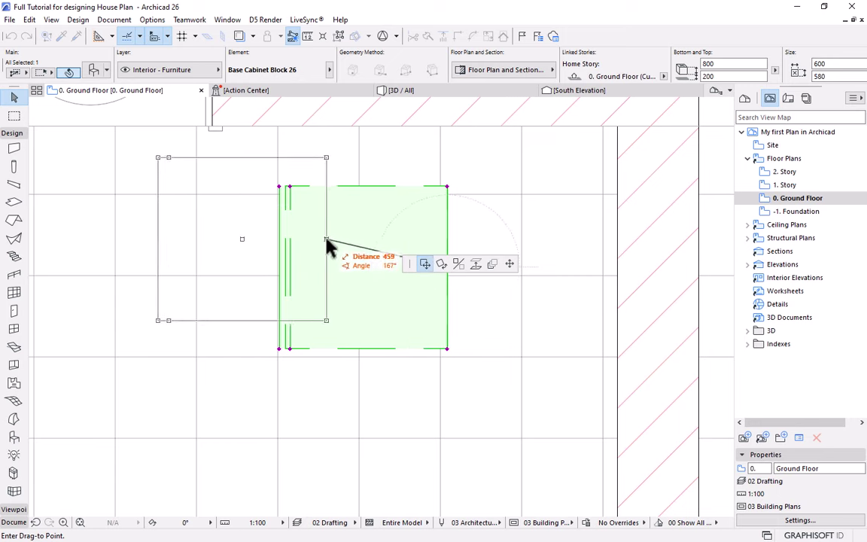
{"action": "scroll", "coordinate": [327, 244], "scroll_direction": "down", "scroll_amount": 1}
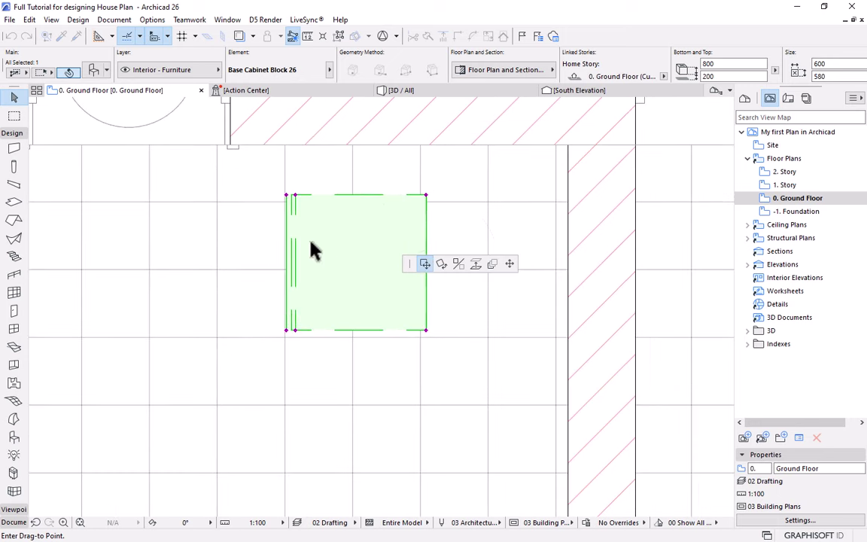
{"action": "left_click", "coordinate": [570, 219]}
{"action": "scroll", "coordinate": [387, 207], "scroll_direction": "down", "scroll_amount": 2}
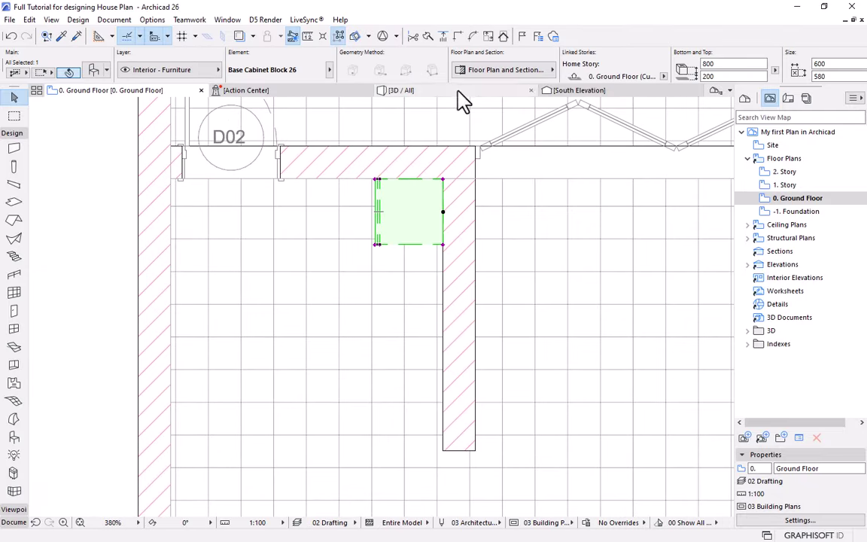
Override the cabinet's pens, setting symbol line and cut line to pen 2 and the cut fill foreground to the same grey.
{"action": "left_click", "coordinate": [497, 71]}
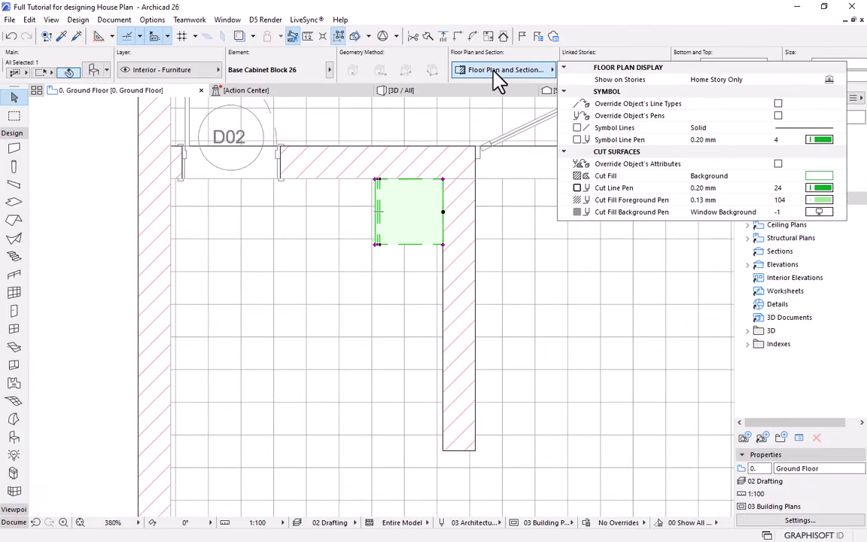
{"action": "left_click", "coordinate": [778, 116]}
{"action": "left_click", "coordinate": [827, 139]}
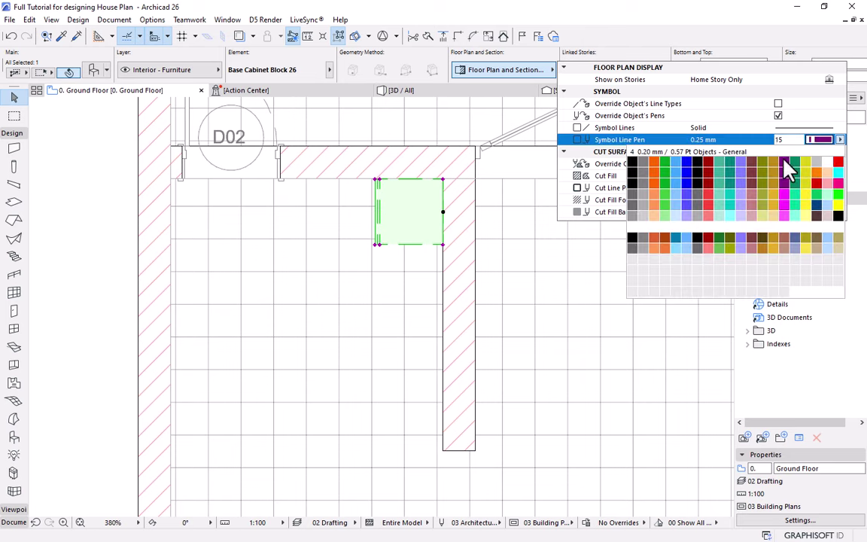
{"action": "left_click", "coordinate": [644, 162]}
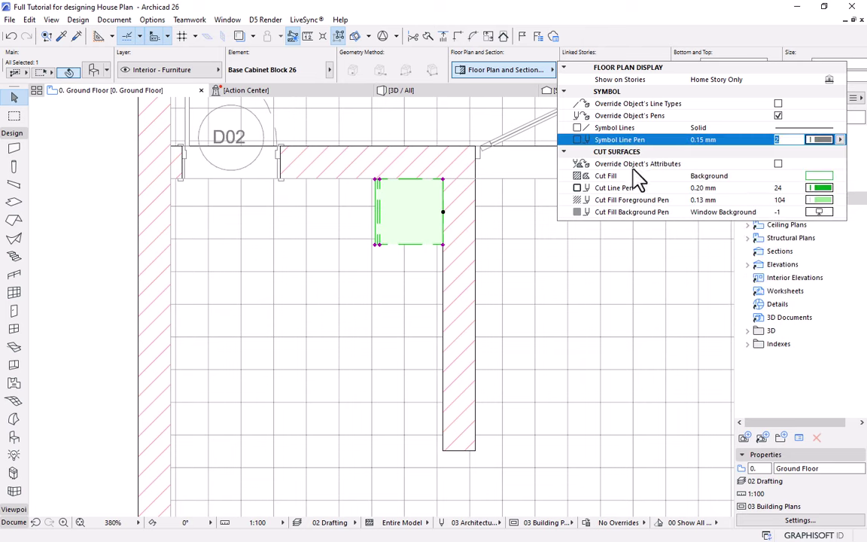
{"action": "left_click", "coordinate": [823, 189]}
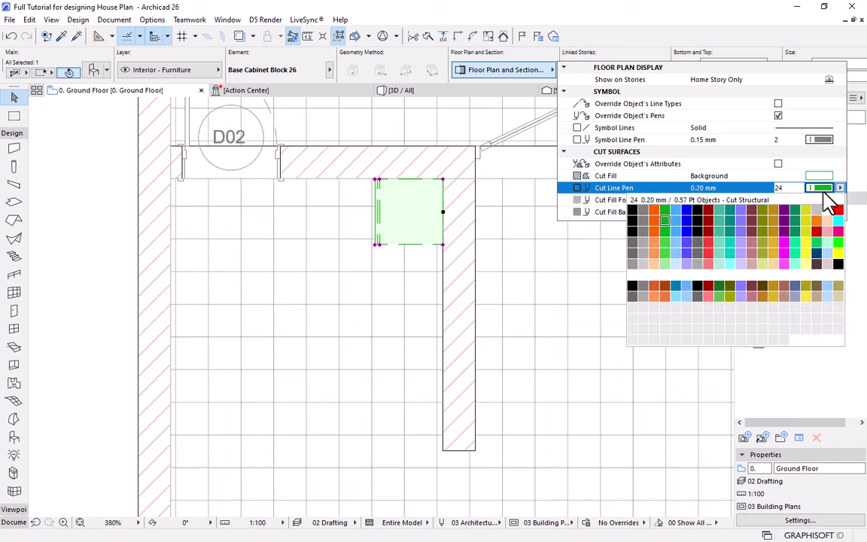
{"action": "left_click", "coordinate": [663, 215]}
{"action": "left_click", "coordinate": [824, 201]}
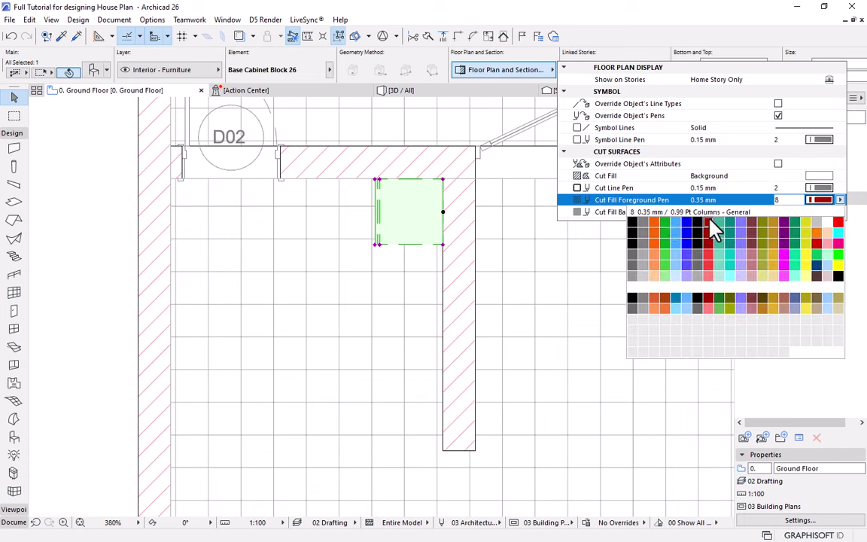
{"action": "left_click", "coordinate": [644, 226]}
{"action": "key", "text": "Escape"}
Drag a copy of the cabinet from its back corner along the partition wall so it sits directly against the first one.
{"action": "scroll", "coordinate": [354, 294], "scroll_direction": "down", "scroll_amount": 5}
{"action": "scroll", "coordinate": [354, 293], "scroll_direction": "up", "scroll_amount": 2}
{"action": "scroll", "coordinate": [378, 213], "scroll_direction": "up", "scroll_amount": 2}
{"action": "left_click", "coordinate": [446, 184]}
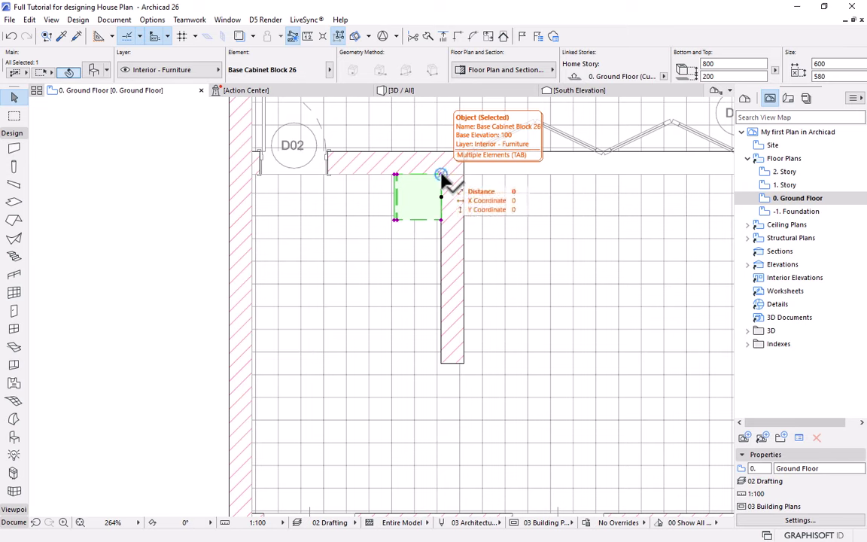
{"action": "key", "text": "ctrl+shift+d"}
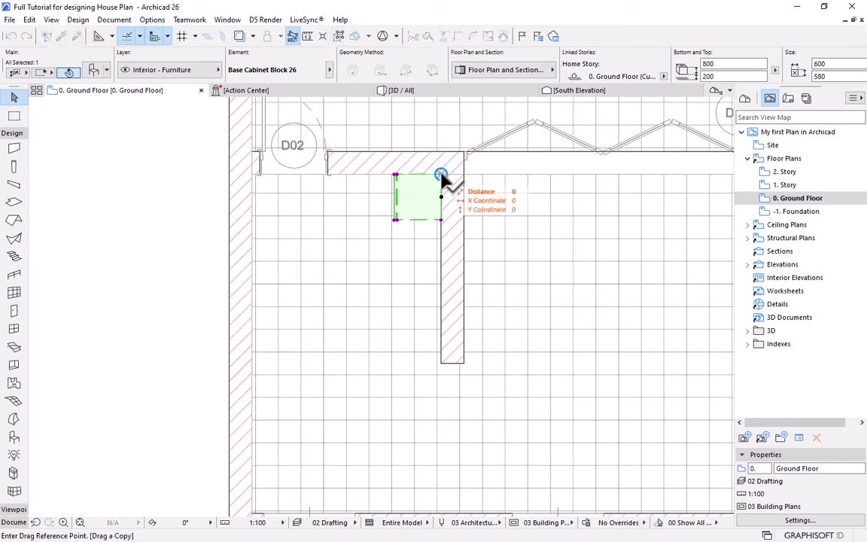
{"action": "left_click", "coordinate": [440, 174]}
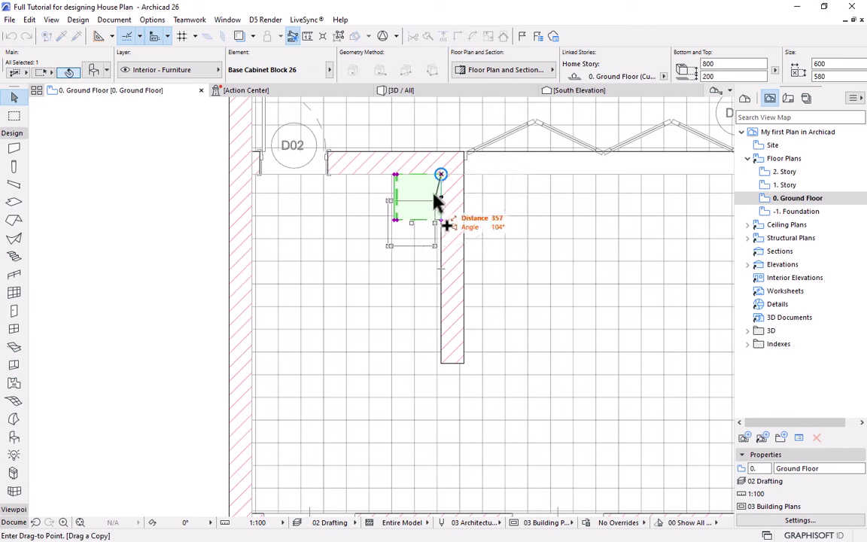
{"action": "left_click", "coordinate": [443, 228]}
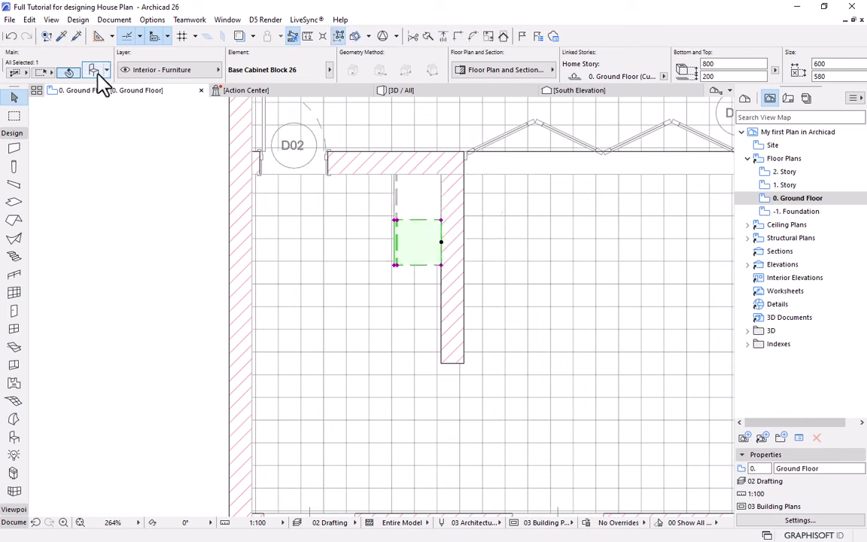
Look through the Kitchen Cabinets 26 library folder for base, standing and wall cabinet types.
{"action": "key", "text": "ctrl+t"}
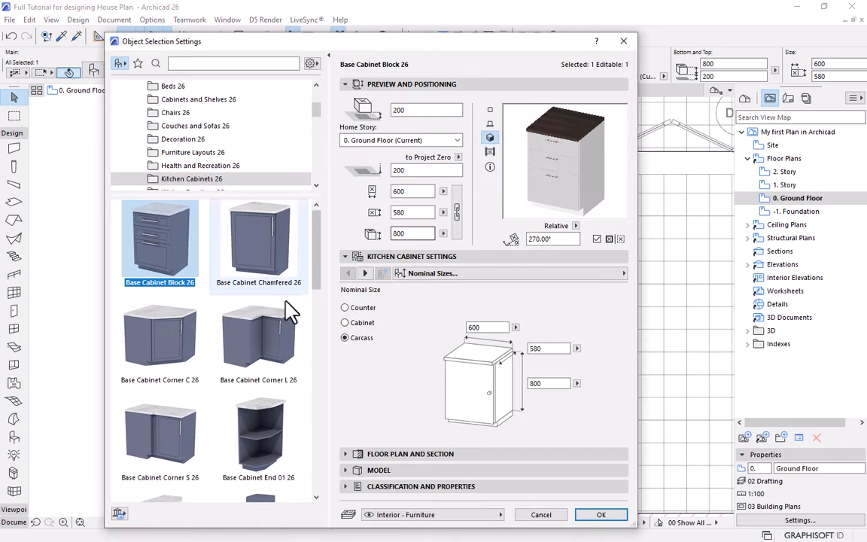
{"action": "scroll", "coordinate": [256, 335], "scroll_direction": "down", "scroll_amount": 10}
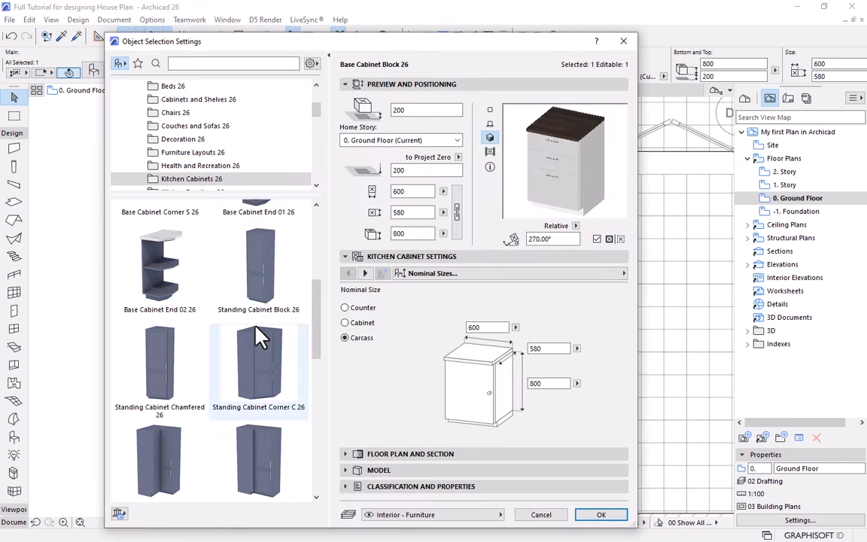
{"action": "scroll", "coordinate": [259, 335], "scroll_direction": "up", "scroll_amount": 5}
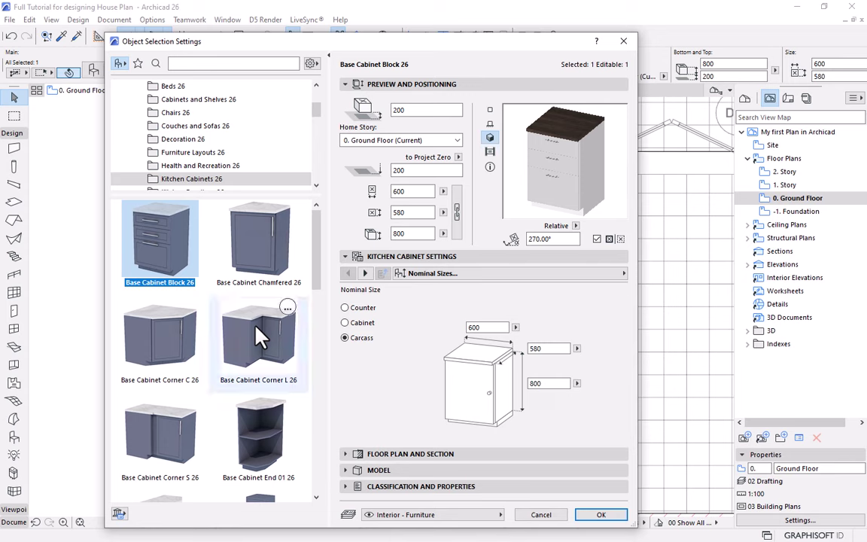
{"action": "scroll", "coordinate": [260, 335], "scroll_direction": "down", "scroll_amount": 3}
{"action": "scroll", "coordinate": [257, 329], "scroll_direction": "down", "scroll_amount": 6}
{"action": "scroll", "coordinate": [256, 333], "scroll_direction": "up", "scroll_amount": 4}
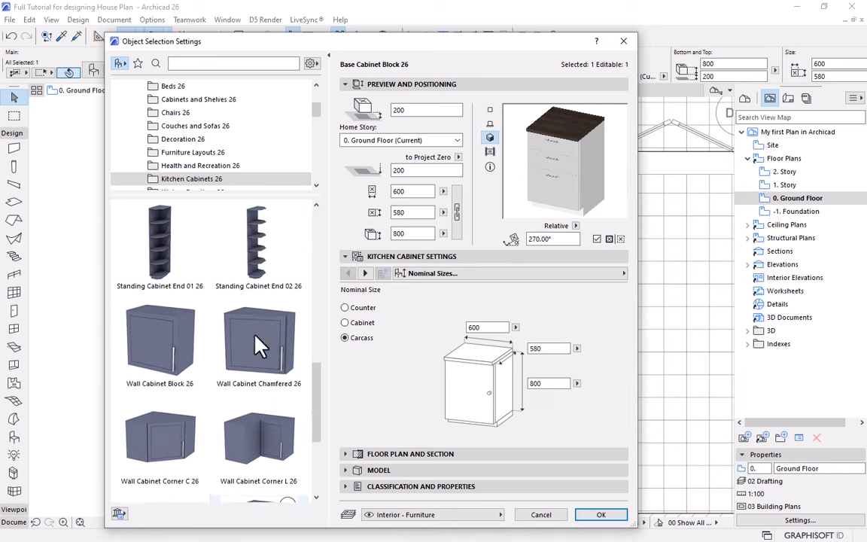
{"action": "scroll", "coordinate": [258, 344], "scroll_direction": "up", "scroll_amount": 1}
{"action": "scroll", "coordinate": [228, 171], "scroll_direction": "down", "scroll_amount": 1}
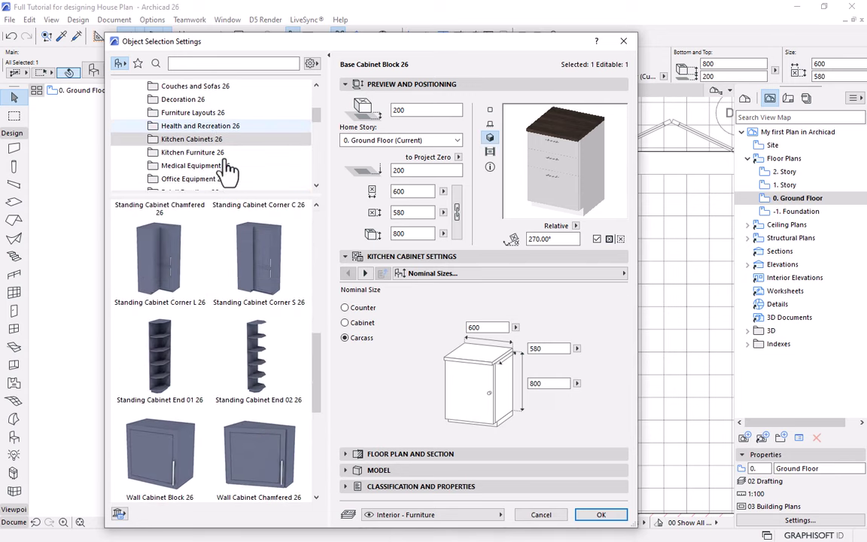
{"action": "scroll", "coordinate": [241, 320], "scroll_direction": "down", "scroll_amount": 4}
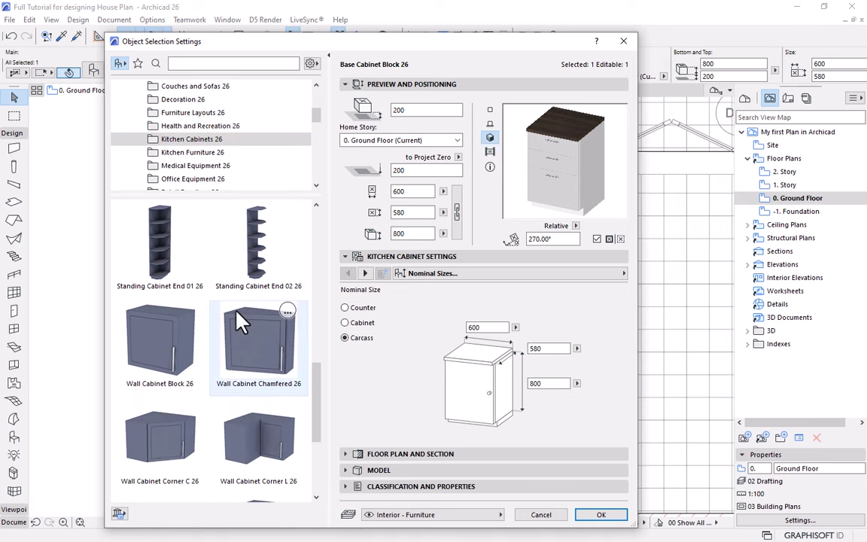
{"action": "scroll", "coordinate": [241, 322], "scroll_direction": "up", "scroll_amount": 9}
{"action": "scroll", "coordinate": [240, 322], "scroll_direction": "up", "scroll_amount": 5}
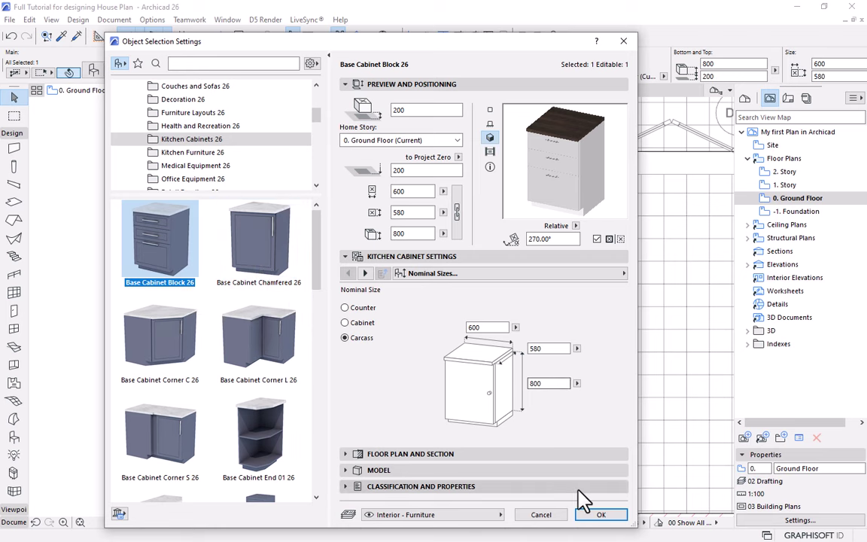
{"action": "left_click", "coordinate": [601, 514]}
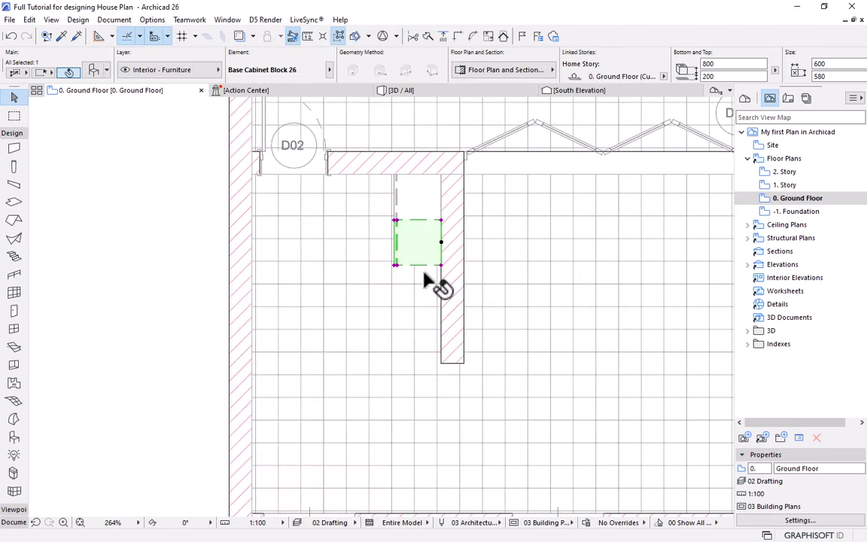
Change the second cabinet's type to Base Cabinet Chamfered 26 and give it a rectangular Style 8 sink.
{"action": "left_click", "coordinate": [433, 241]}
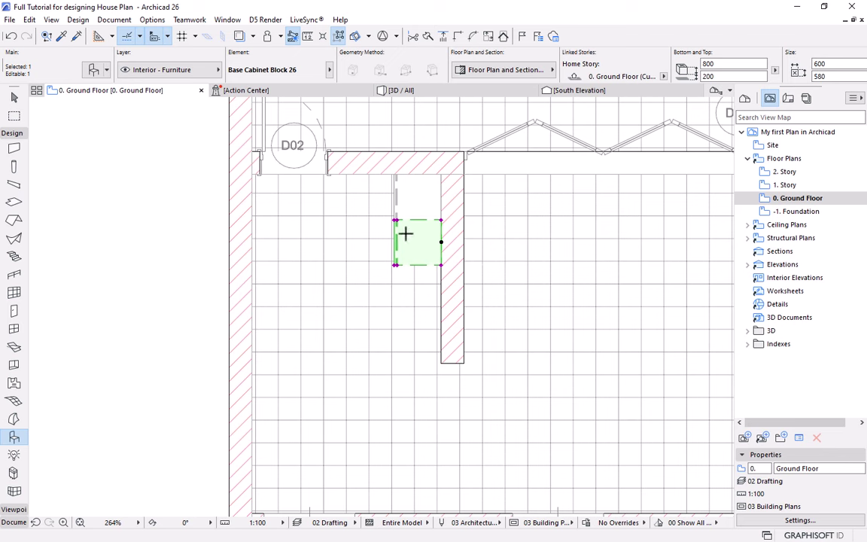
{"action": "key", "text": "ctrl+t"}
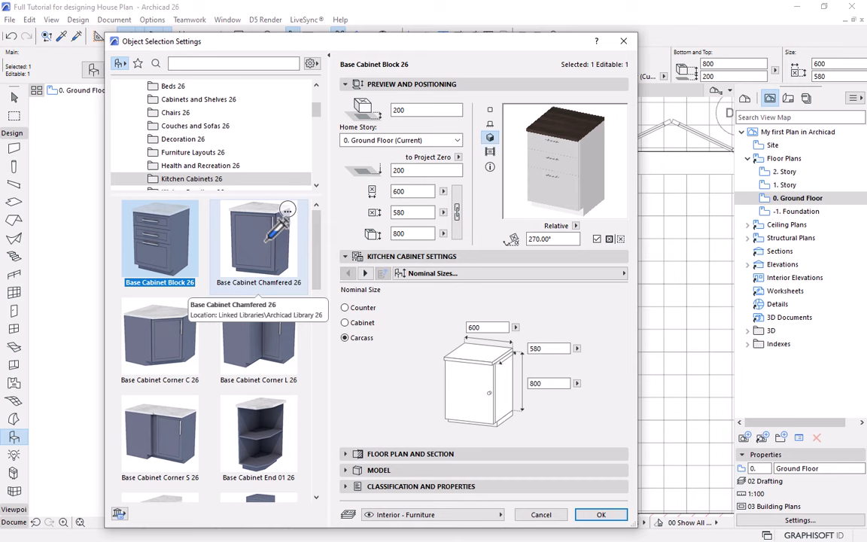
{"action": "left_click", "coordinate": [268, 241]}
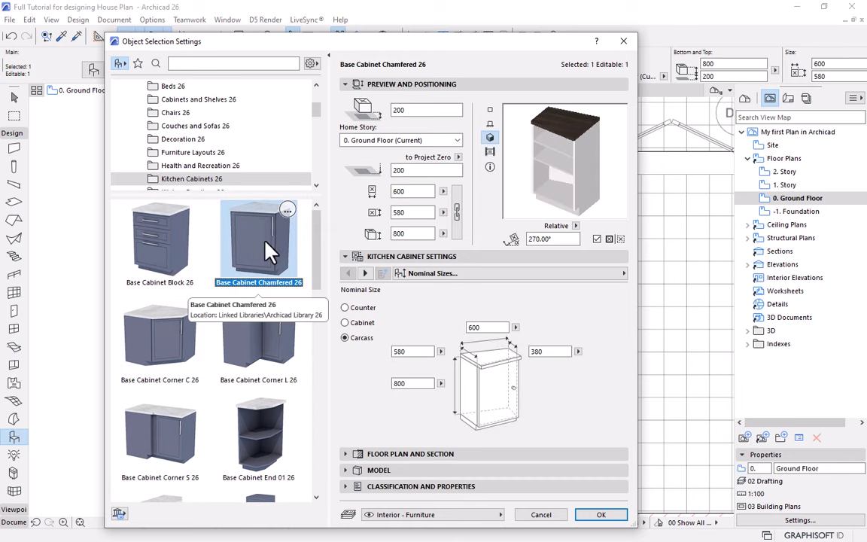
{"action": "left_click", "coordinate": [613, 275]}
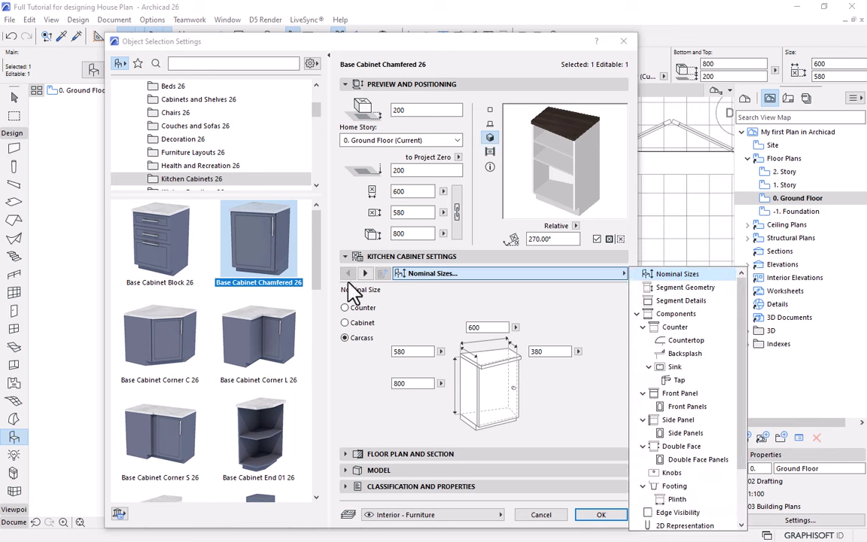
{"action": "left_click", "coordinate": [676, 368]}
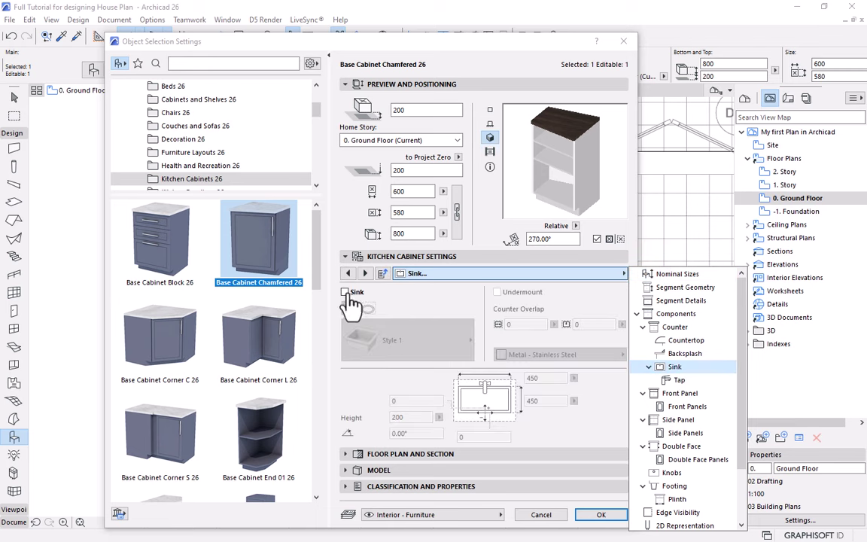
{"action": "left_click", "coordinate": [345, 292]}
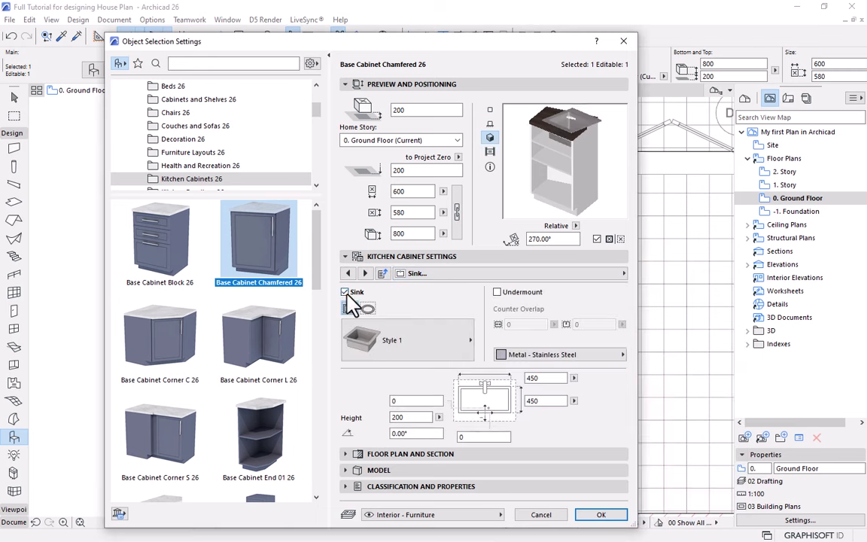
{"action": "left_click", "coordinate": [447, 348]}
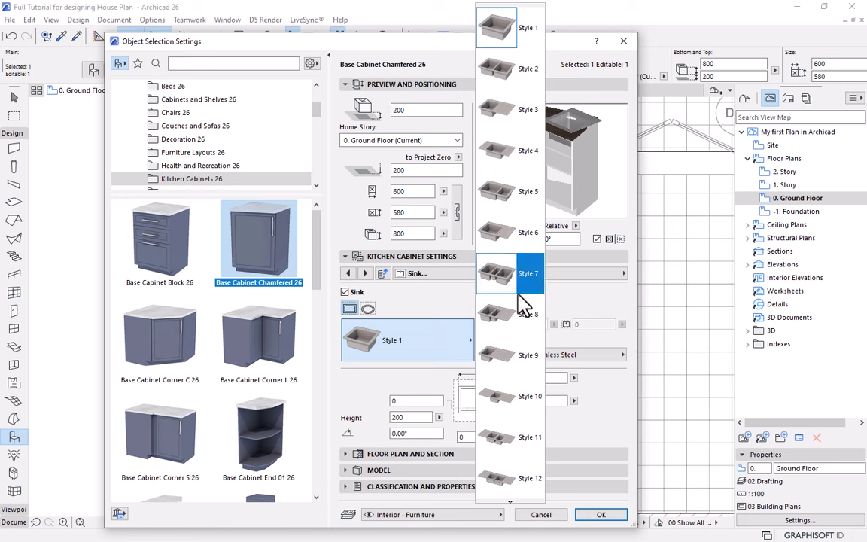
{"action": "left_click", "coordinate": [525, 273]}
{"action": "left_click", "coordinate": [440, 329]}
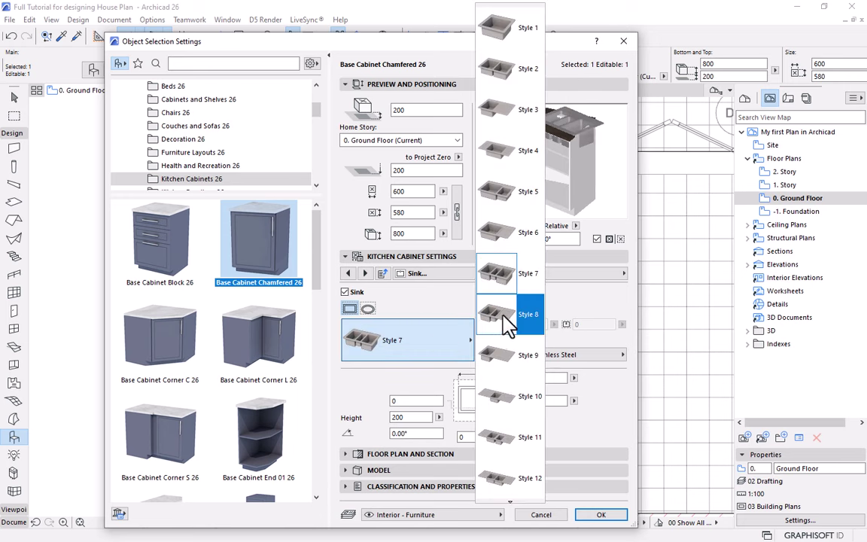
{"action": "left_click", "coordinate": [508, 324]}
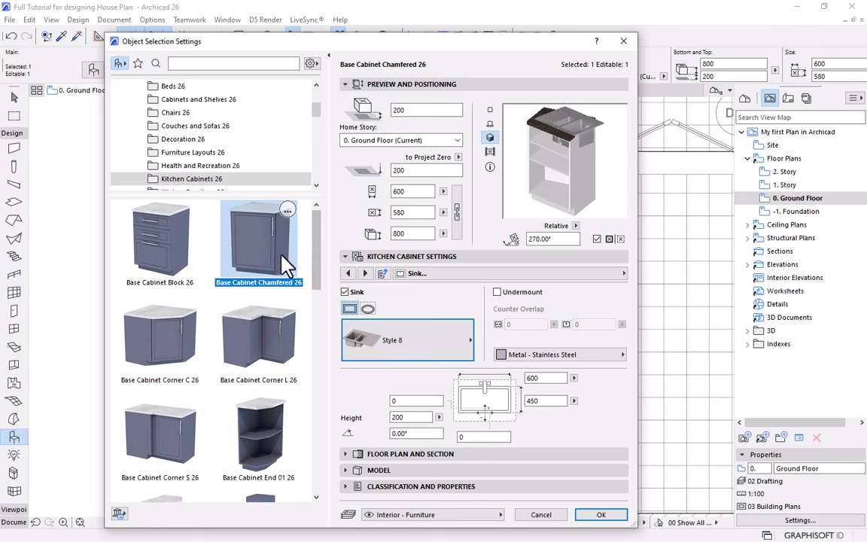
Switch the second cabinet's type back to Base Cabinet Block 26 with the Style 8 sink.
{"action": "left_click_drag", "start_coordinate": [320, 247], "coordinate": [323, 212]}
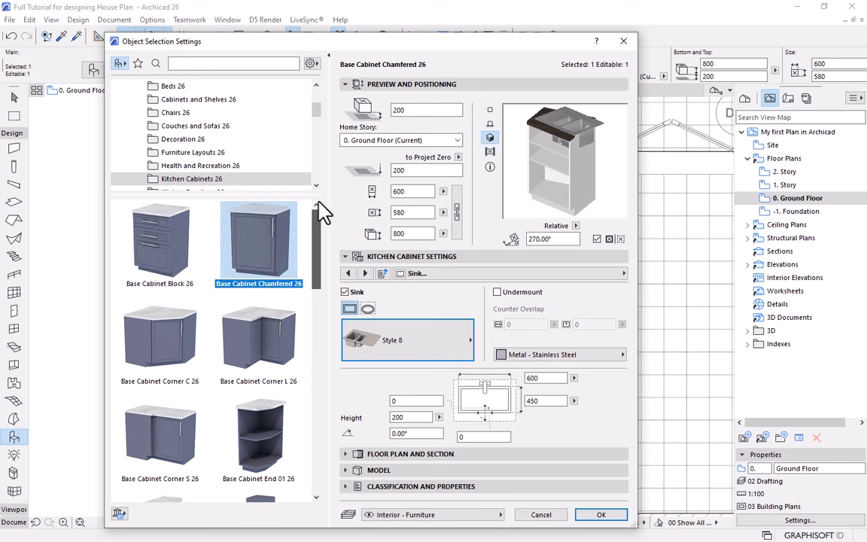
{"action": "scroll", "coordinate": [322, 226], "scroll_direction": "down", "scroll_amount": 5}
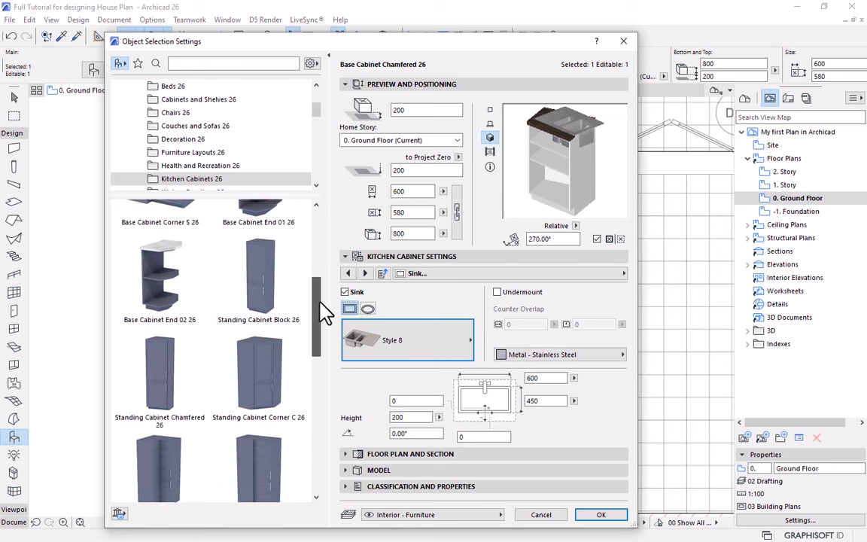
{"action": "scroll", "coordinate": [324, 302], "scroll_direction": "up", "scroll_amount": 5}
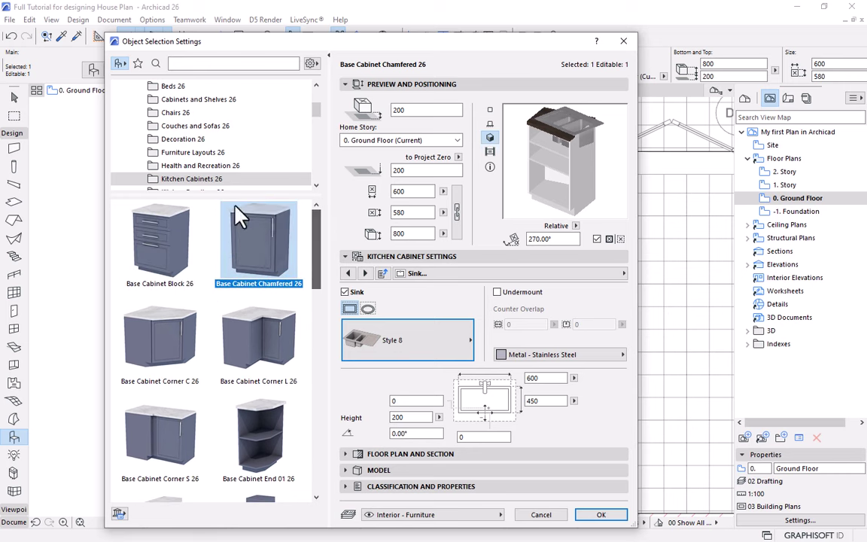
{"action": "left_click", "coordinate": [156, 259]}
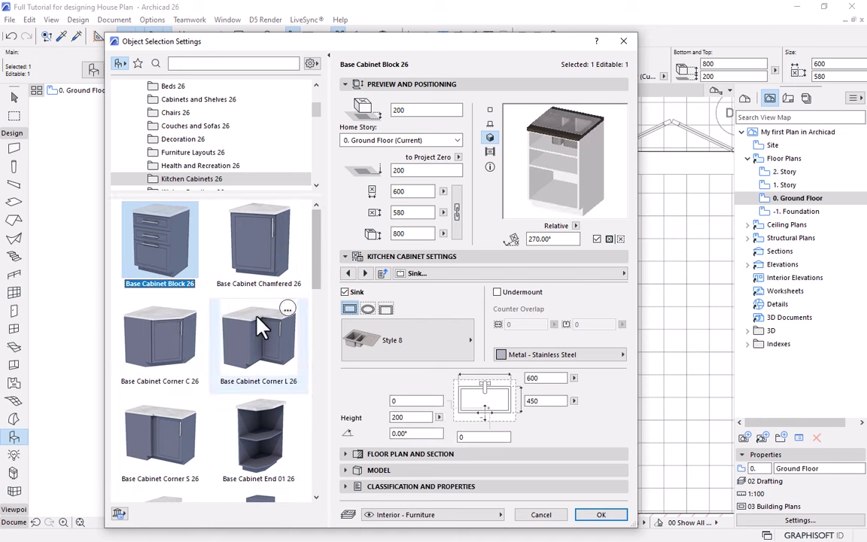
{"action": "left_click", "coordinate": [431, 343]}
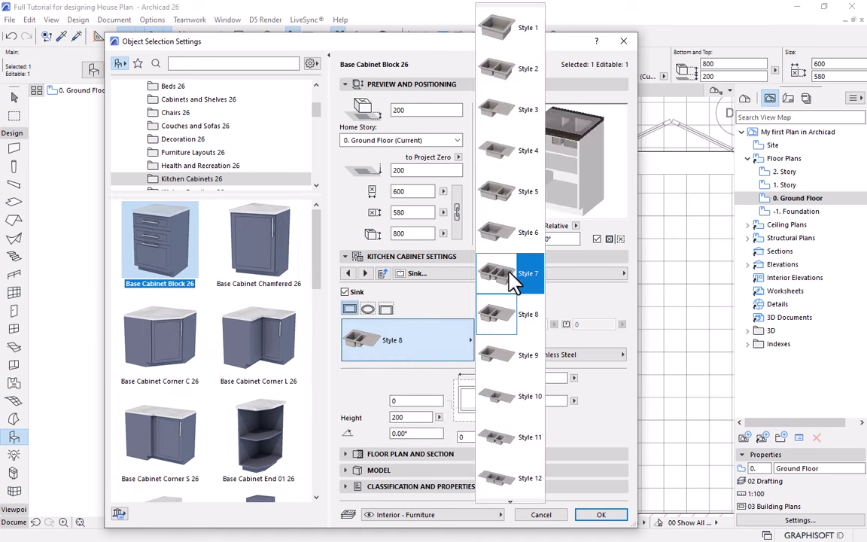
{"action": "left_click", "coordinate": [512, 312]}
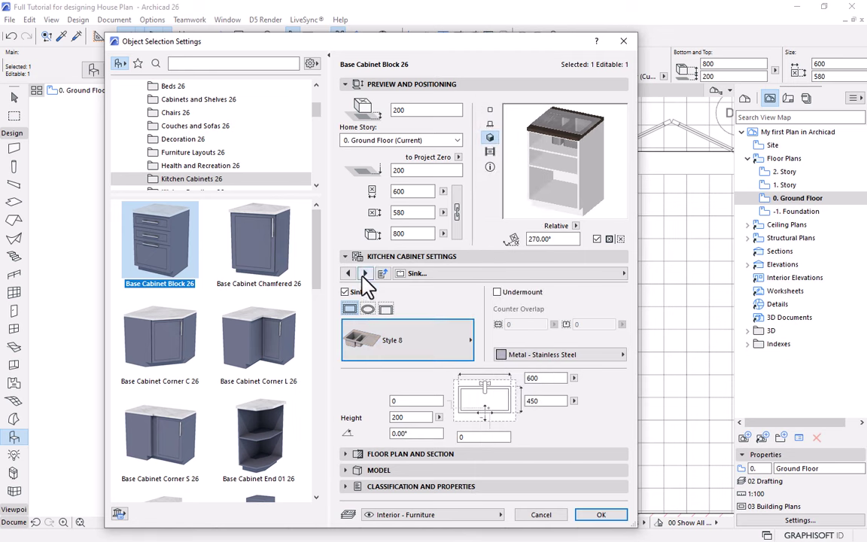
Add a tap to the cabinet's sink and review the available Single Level Mixer styles.
{"action": "left_click", "coordinate": [623, 274]}
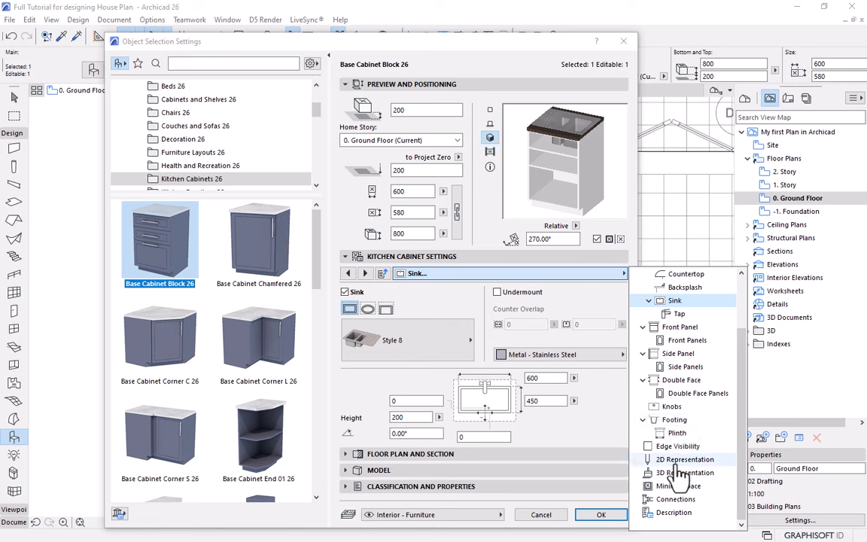
{"action": "left_click", "coordinate": [679, 314]}
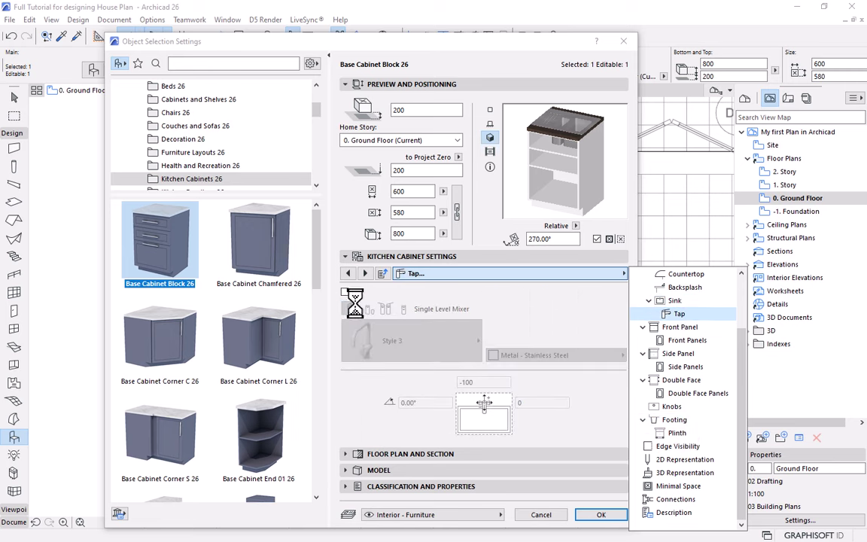
{"action": "left_click", "coordinate": [345, 293]}
{"action": "left_click", "coordinate": [364, 341]}
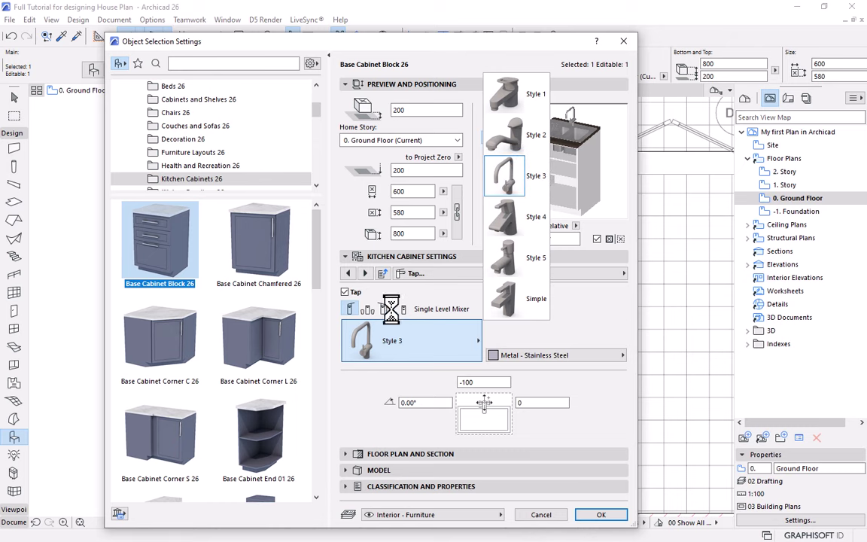
{"action": "left_click", "coordinate": [365, 320]}
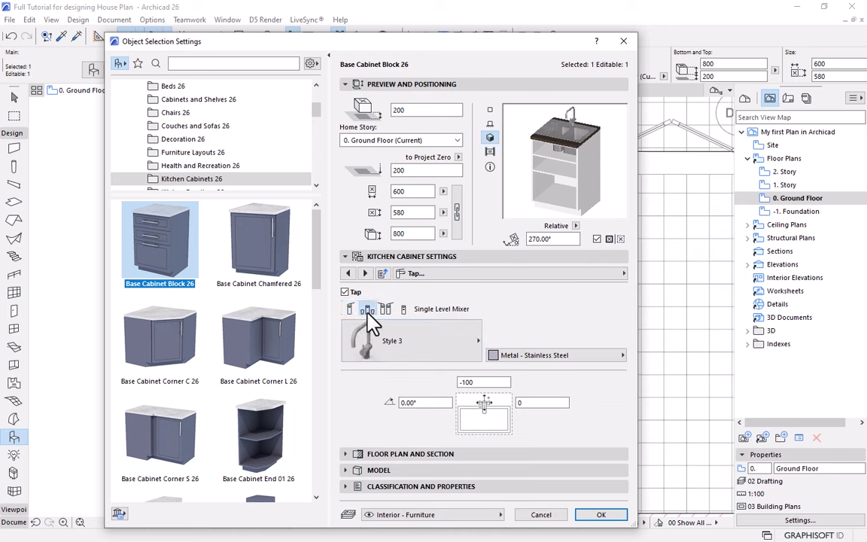
Try the Two Handle Mixer, Traditional Basin Pillar Tap and Sensor Faucet types for the sink's tap.
{"action": "left_click", "coordinate": [368, 310]}
{"action": "left_click", "coordinate": [412, 341]}
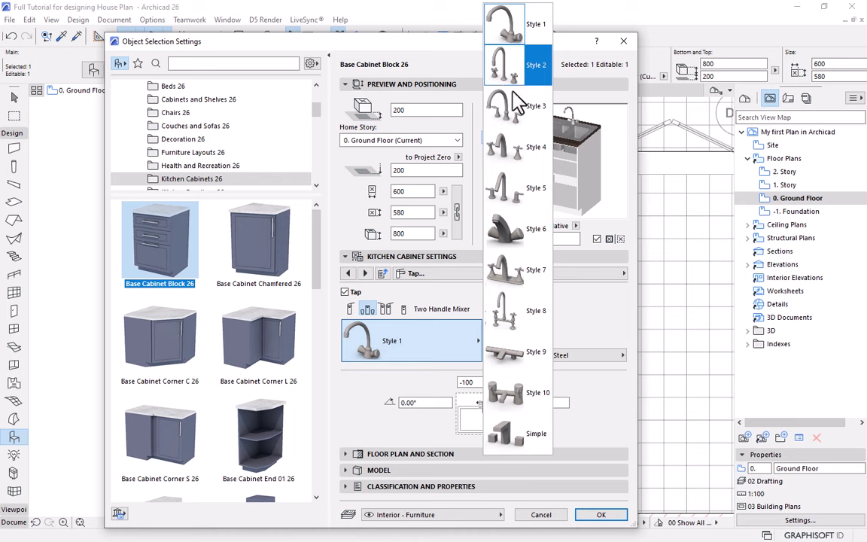
{"action": "left_click", "coordinate": [393, 314]}
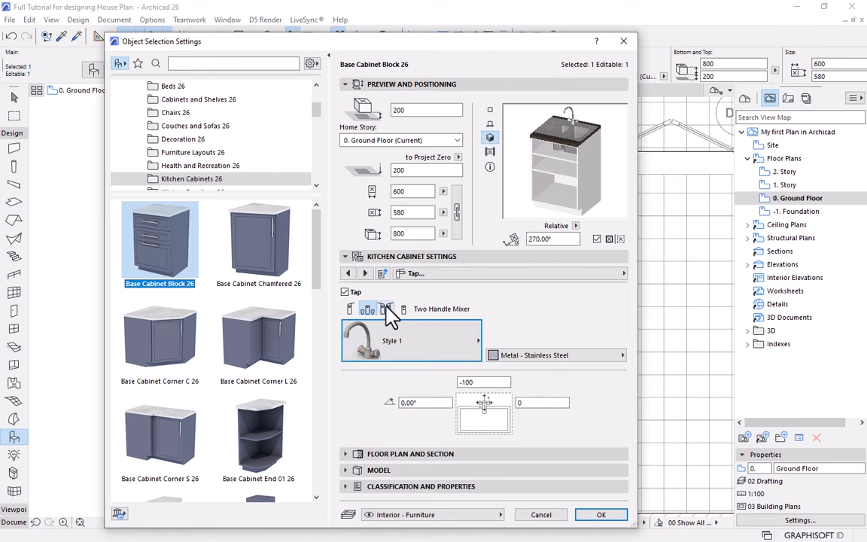
{"action": "left_click", "coordinate": [386, 310]}
{"action": "left_click", "coordinate": [399, 339]}
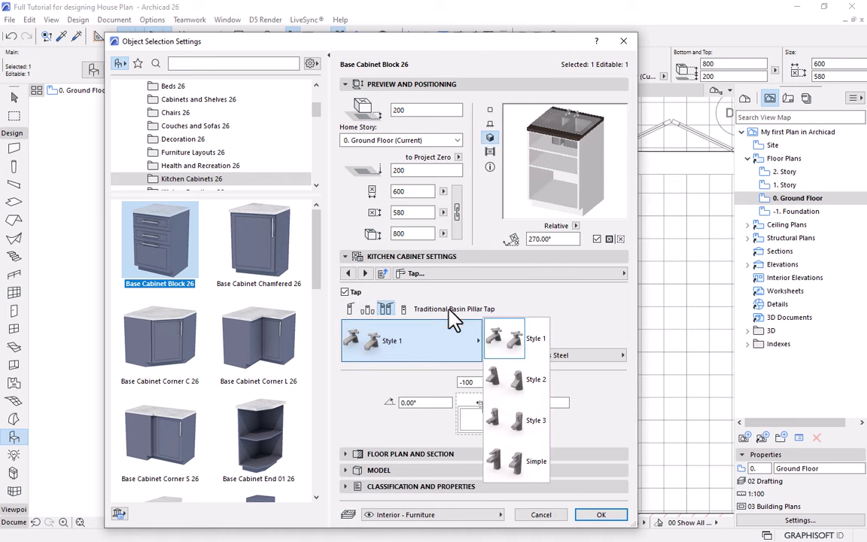
{"action": "left_click", "coordinate": [415, 270]}
{"action": "left_click", "coordinate": [403, 309]}
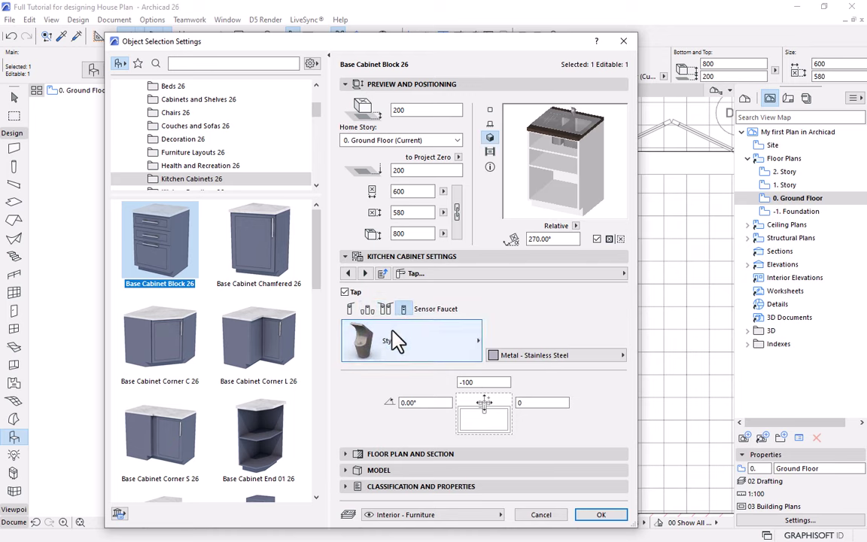
{"action": "left_click", "coordinate": [396, 341]}
{"action": "left_click", "coordinate": [359, 339]}
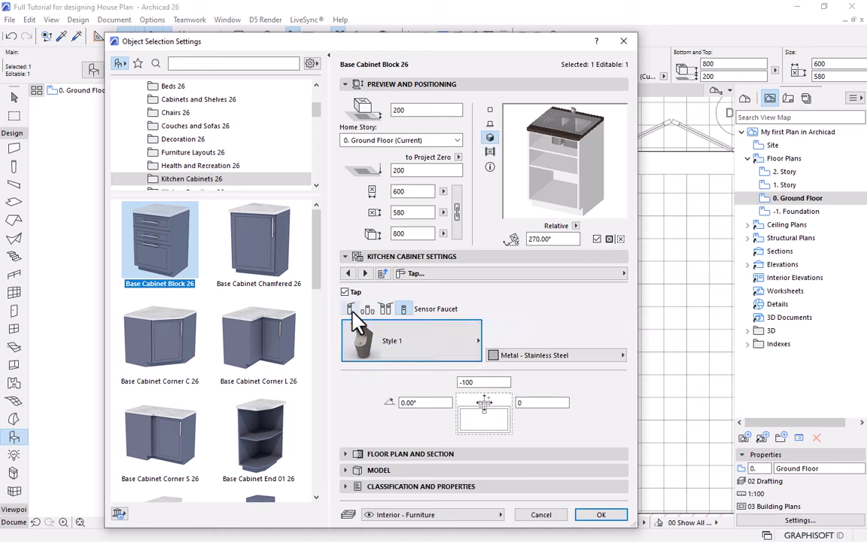
Make the tap a Single Level Mixer in Style 2 and apply the settings to the second cabinet.
{"action": "left_click", "coordinate": [350, 309]}
{"action": "left_click", "coordinate": [400, 341]}
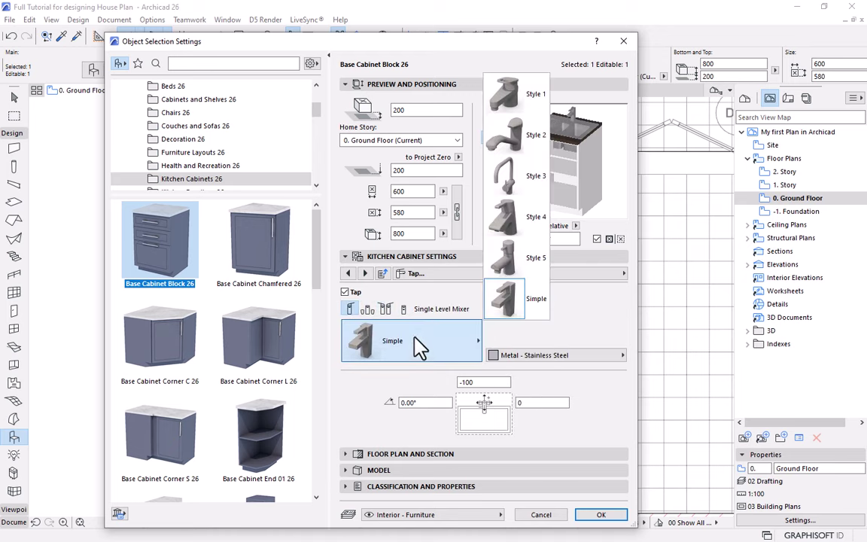
{"action": "left_click", "coordinate": [506, 135]}
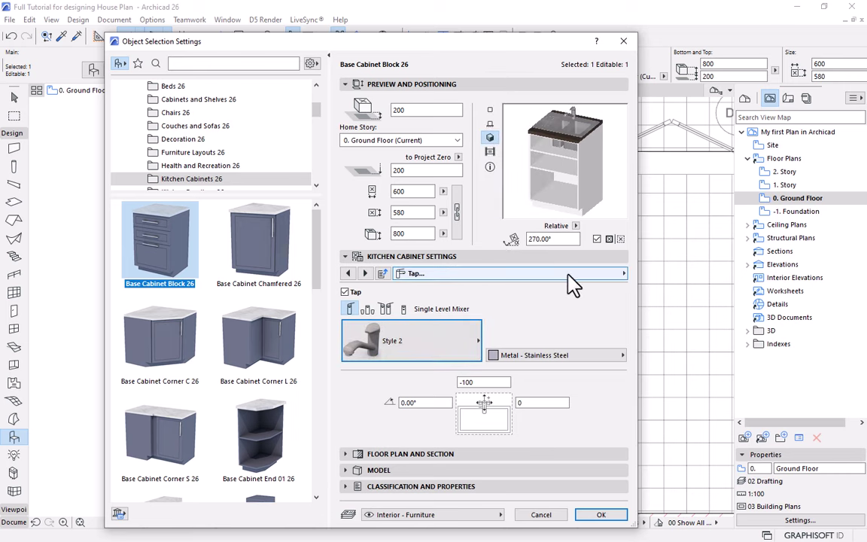
{"action": "left_click", "coordinate": [601, 514]}
{"action": "scroll", "coordinate": [421, 308], "scroll_direction": "up", "scroll_amount": 2}
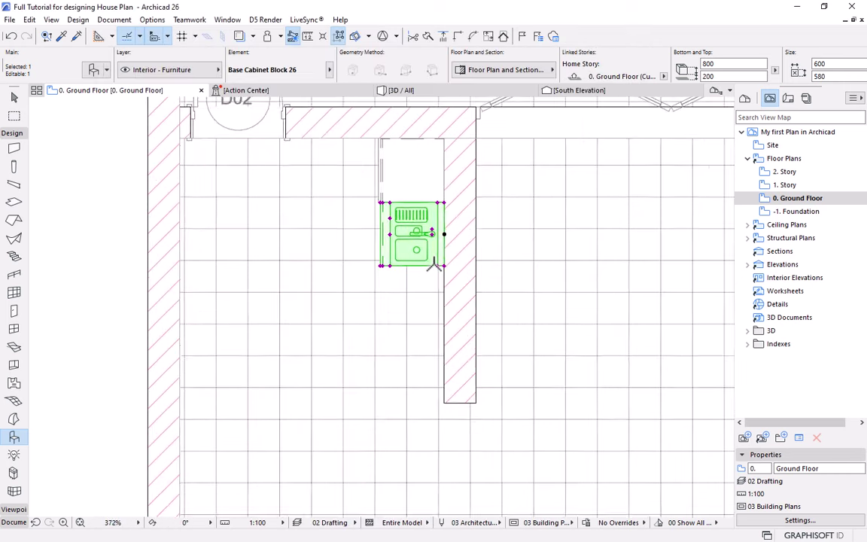
{"action": "scroll", "coordinate": [444, 238], "scroll_direction": "up", "scroll_amount": 1}
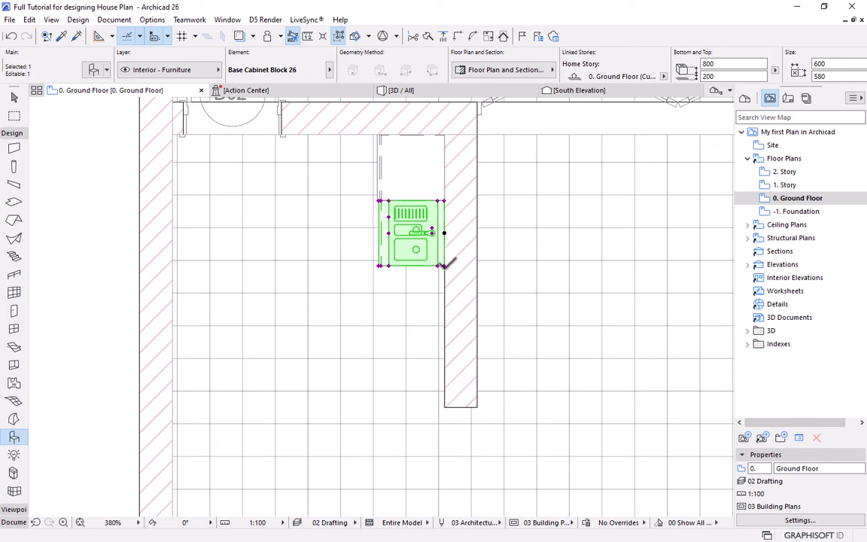
{"action": "left_click", "coordinate": [444, 265]}
{"action": "left_click", "coordinate": [509, 263]}
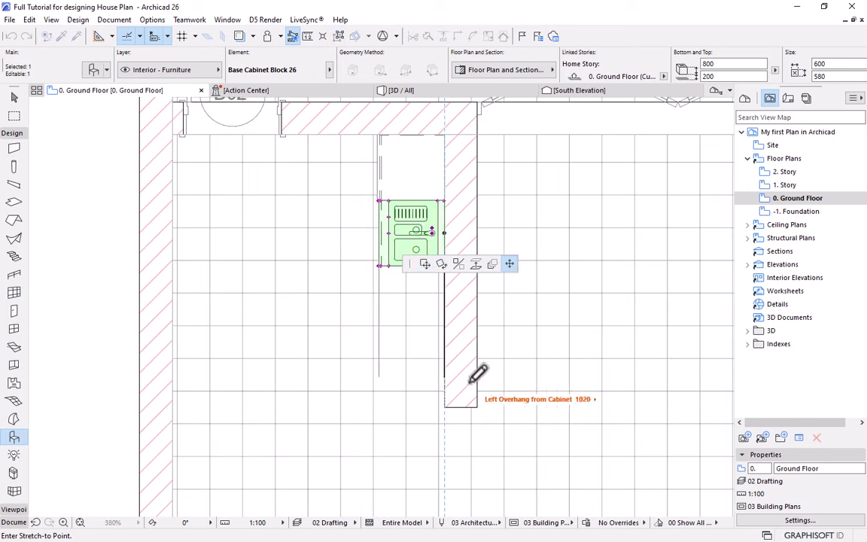
{"action": "key", "text": "Escape"}
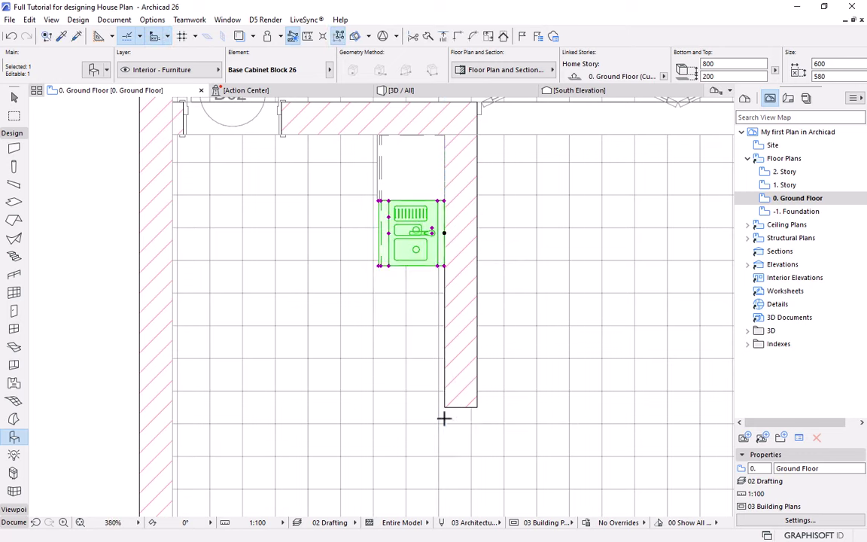
Extend the left overhang of the sink cabinet's worktop to the free end of the wall.
{"action": "scroll", "coordinate": [450, 267], "scroll_direction": "up", "scroll_amount": 4}
{"action": "scroll", "coordinate": [451, 271], "scroll_direction": "down", "scroll_amount": 3}
{"action": "middle_click_drag", "start_coordinate": [451, 271], "coordinate": [436, 337]}
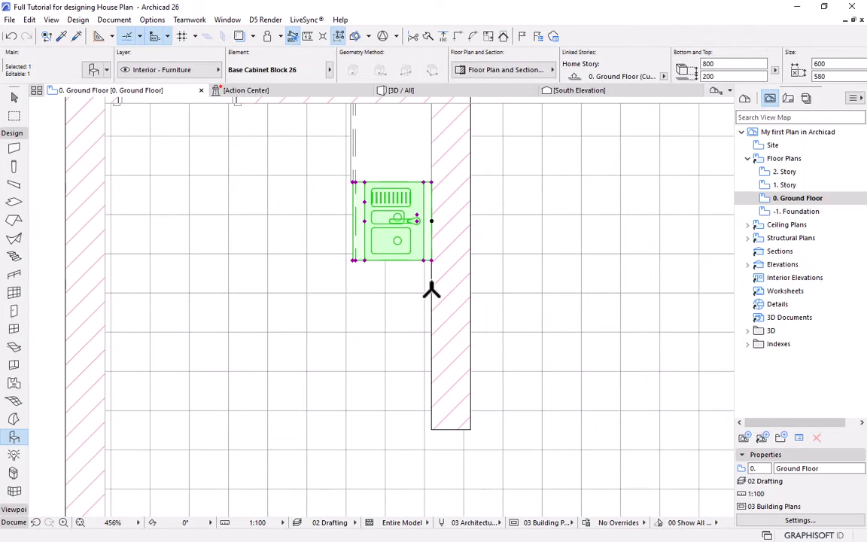
{"action": "left_click", "coordinate": [427, 259]}
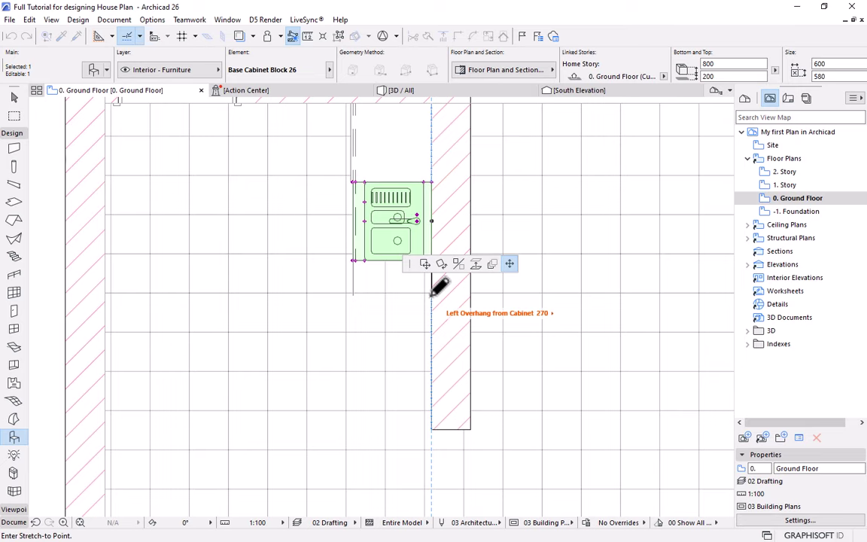
{"action": "left_click", "coordinate": [433, 428]}
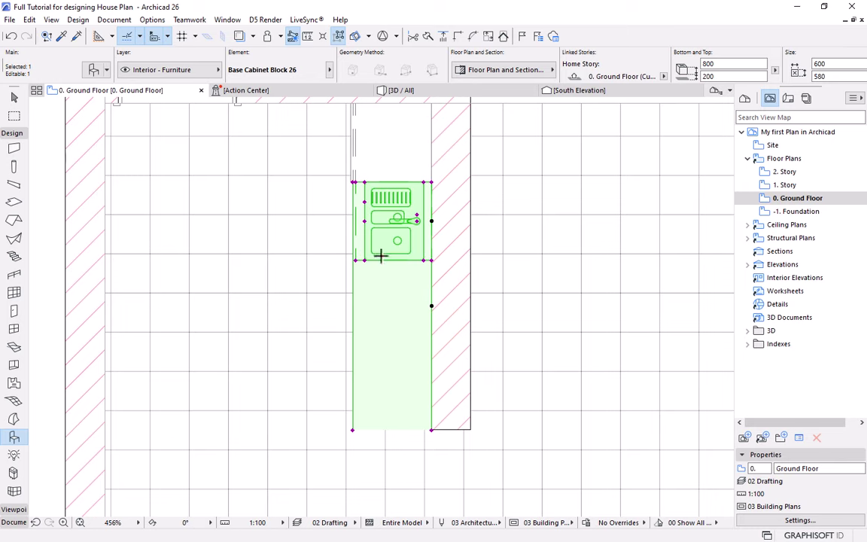
Enlarge the sink along the worktop beyond the cabinet's width and try to reposition its tap.
{"action": "left_click", "coordinate": [426, 259]}
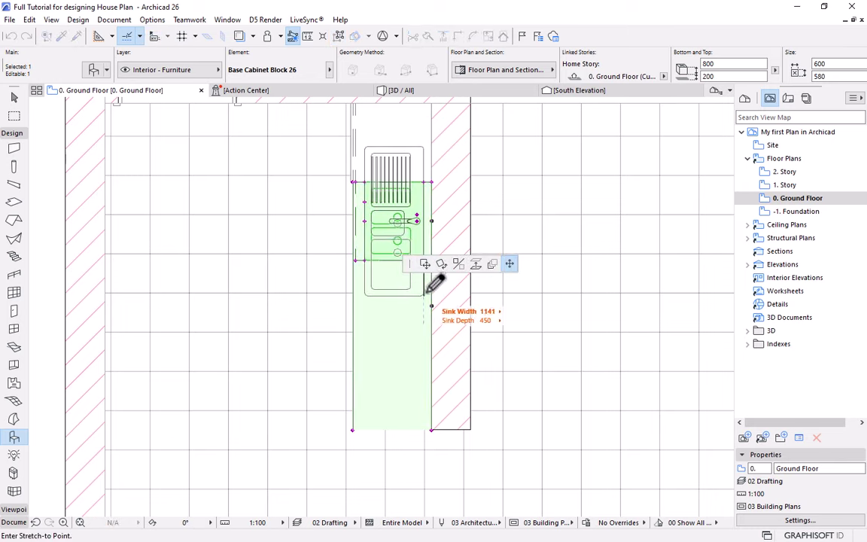
{"action": "left_click", "coordinate": [426, 291]}
{"action": "left_click", "coordinate": [417, 218]}
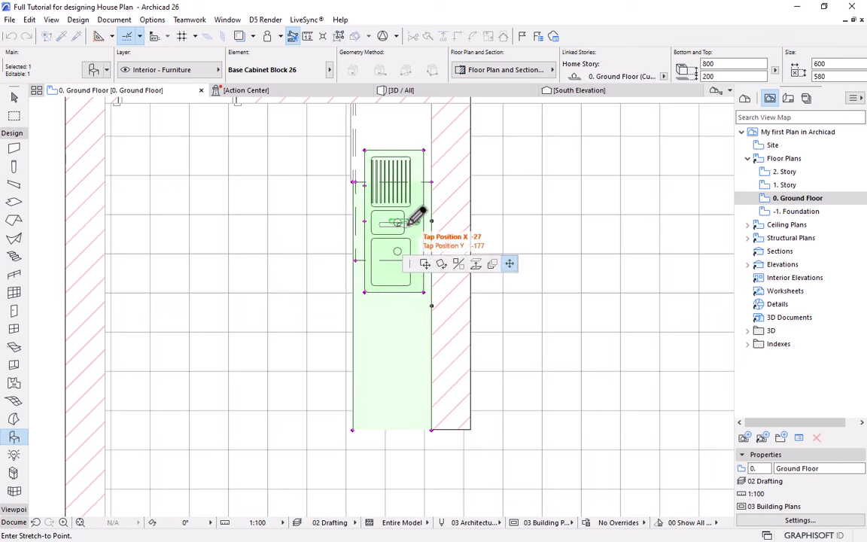
{"action": "left_click", "coordinate": [408, 224]}
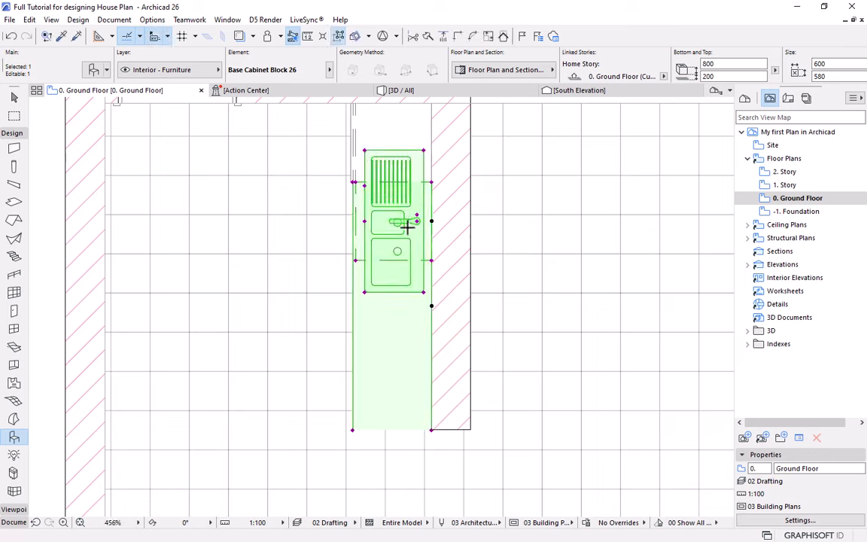
Shift the enlarged sink along the worktop to about the middle of its extended length, without any depth offset.
{"action": "left_click", "coordinate": [369, 288]}
{"action": "left_click", "coordinate": [427, 265]}
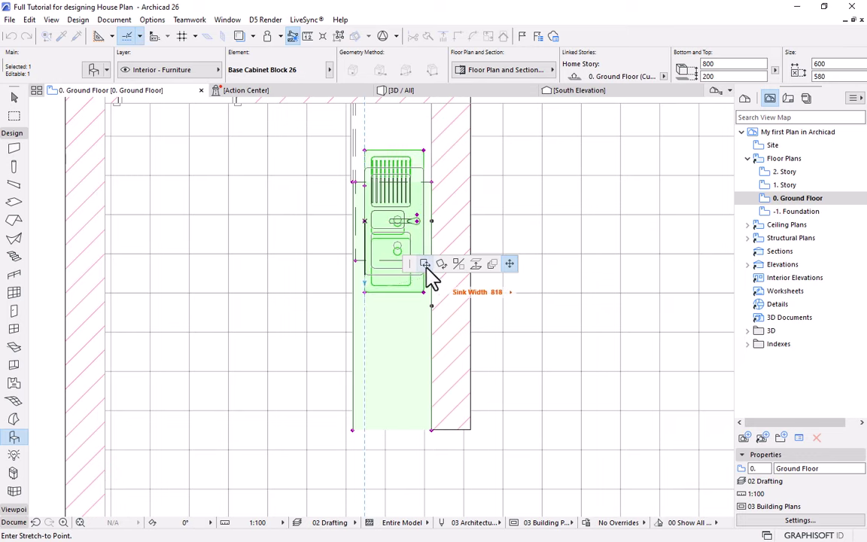
{"action": "left_click", "coordinate": [381, 268]}
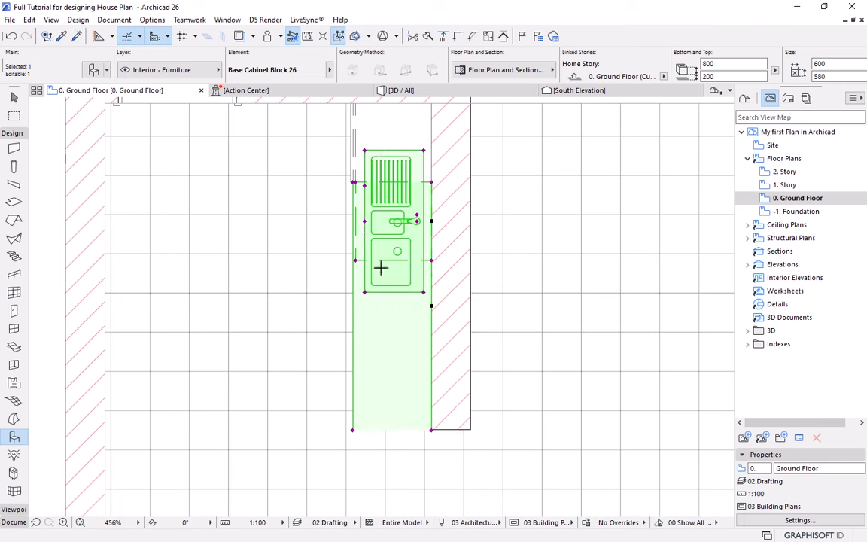
{"action": "left_click", "coordinate": [365, 221]}
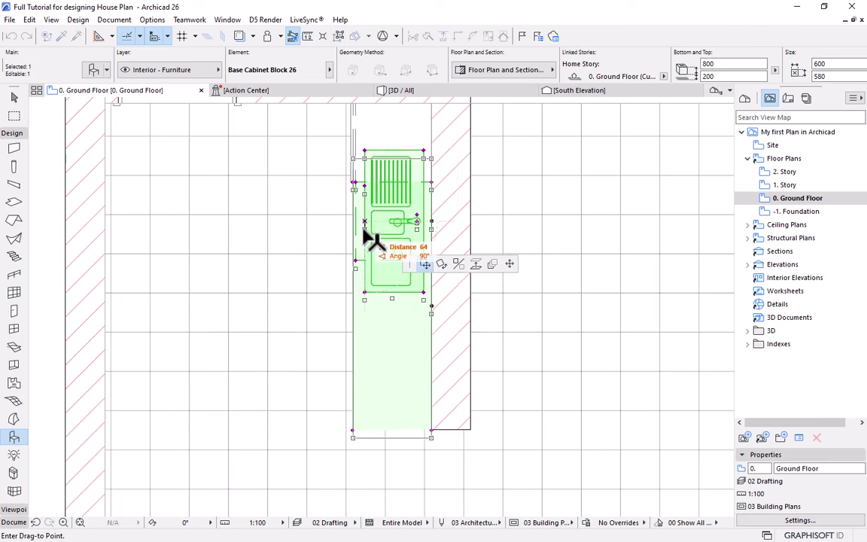
{"action": "left_click", "coordinate": [509, 264]}
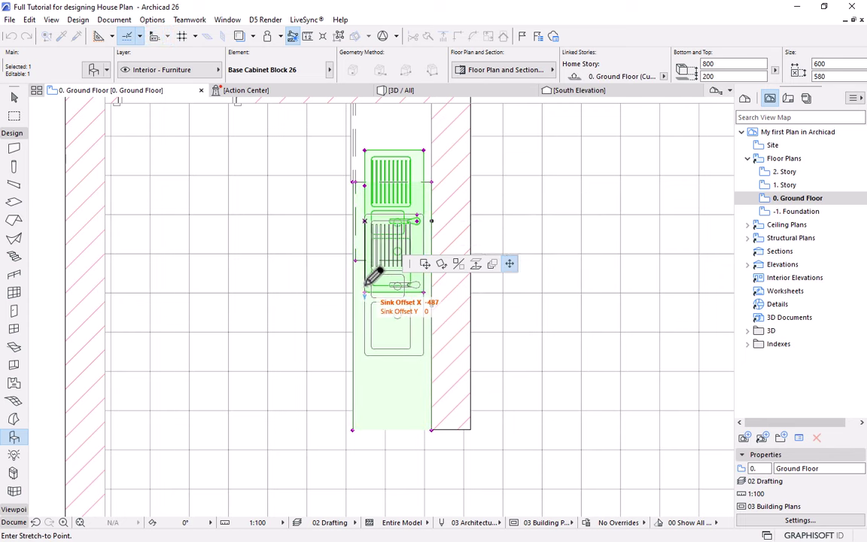
{"action": "left_click", "coordinate": [366, 284]}
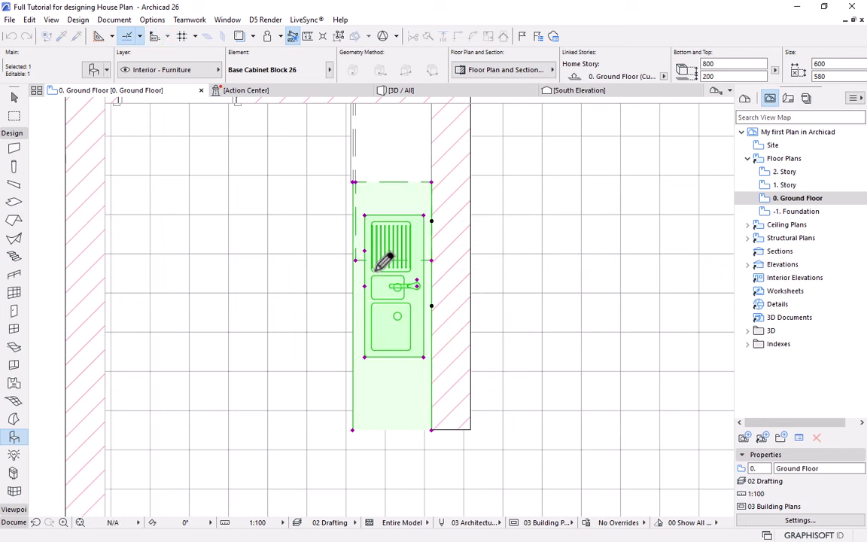
{"action": "scroll", "coordinate": [385, 286], "scroll_direction": "down", "scroll_amount": 5}
{"action": "middle_click_drag", "start_coordinate": [386, 293], "coordinate": [395, 301]}
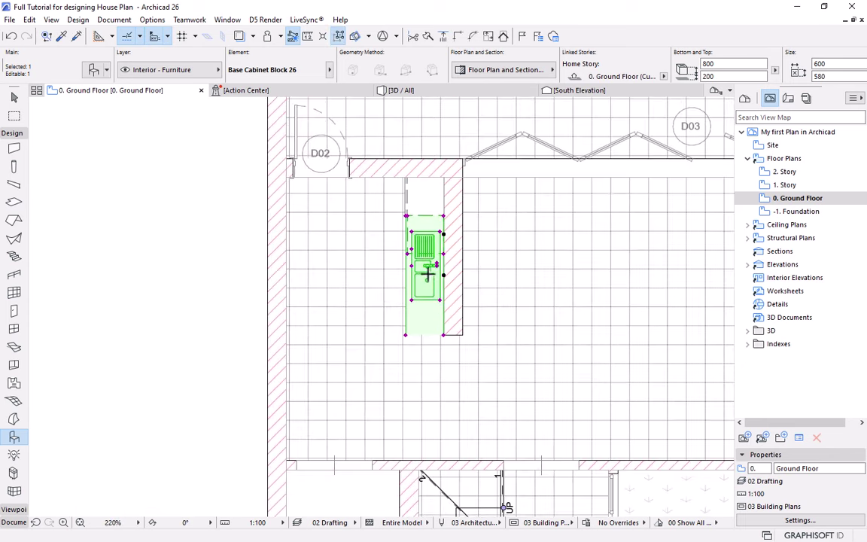
{"action": "scroll", "coordinate": [428, 276], "scroll_direction": "up", "scroll_amount": 3}
{"action": "left_click", "coordinate": [400, 241]}
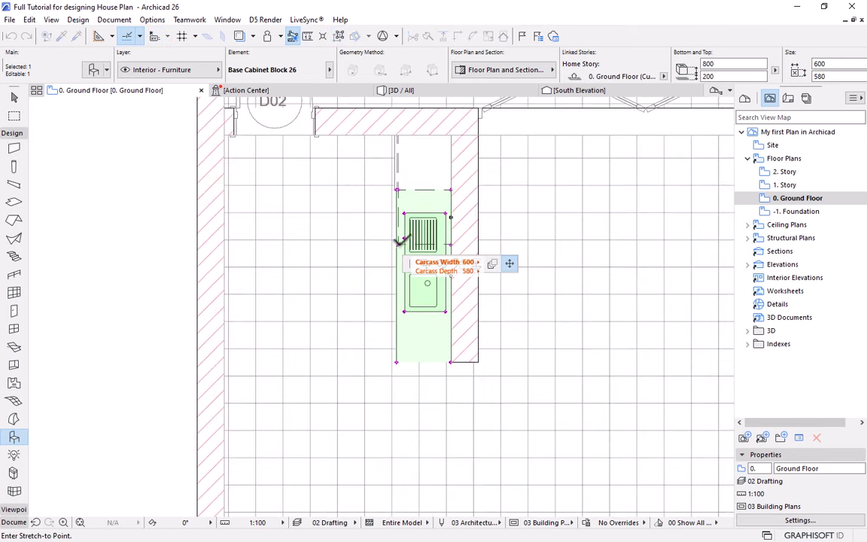
{"action": "left_click", "coordinate": [405, 280]}
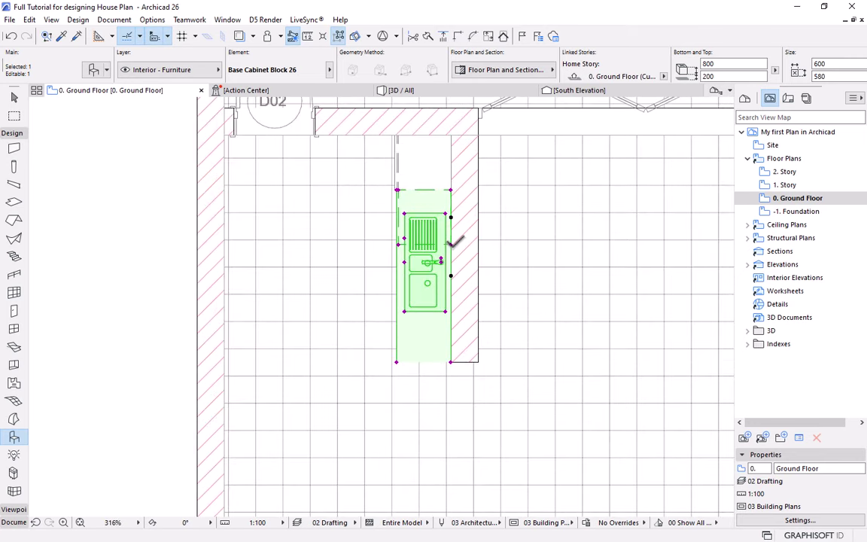
{"action": "left_click", "coordinate": [451, 274]}
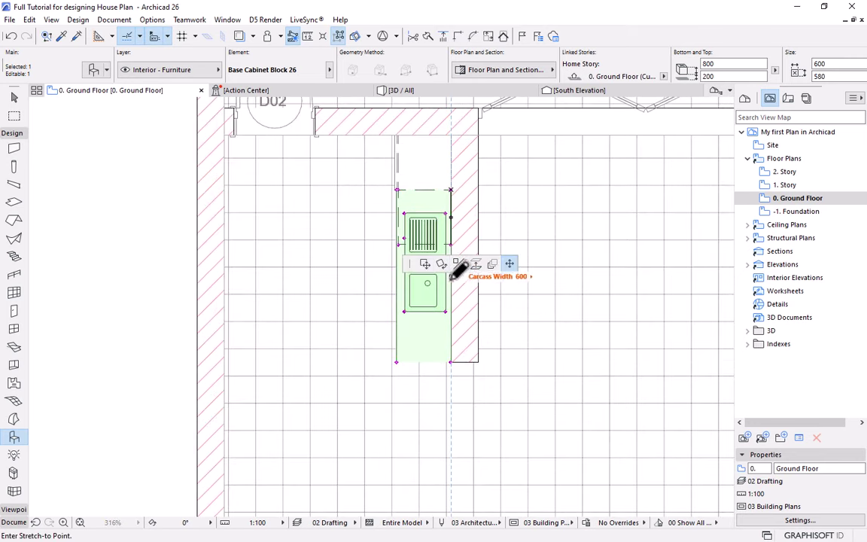
{"action": "left_click", "coordinate": [449, 354]}
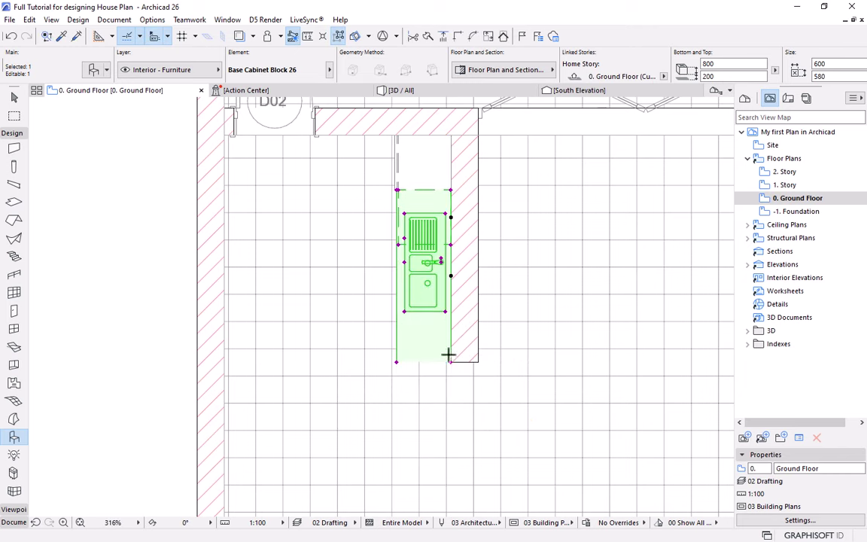
Stretch the sink cabinet's carcass to a width of 1863 mm, ending just short of the wall's free end.
{"action": "left_click", "coordinate": [450, 241]}
{"action": "scroll", "coordinate": [461, 339], "scroll_direction": "up", "scroll_amount": 1}
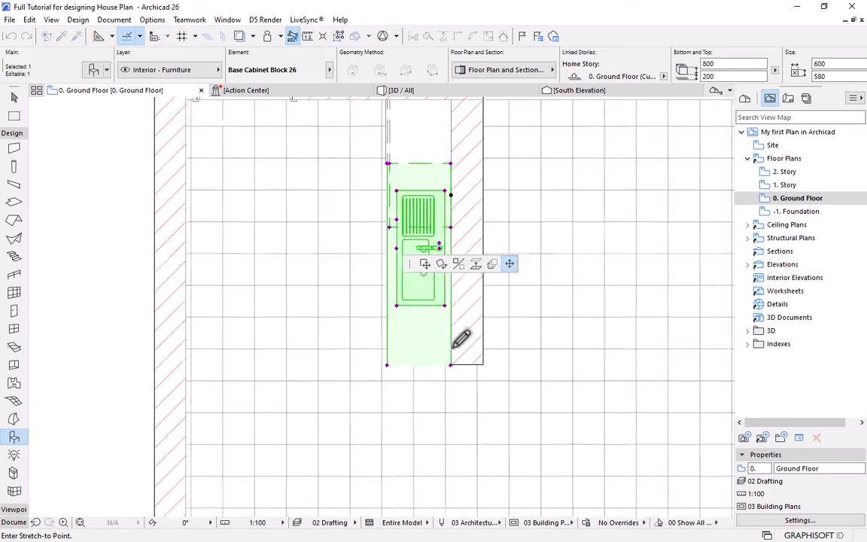
{"action": "scroll", "coordinate": [452, 346], "scroll_direction": "up", "scroll_amount": 3}
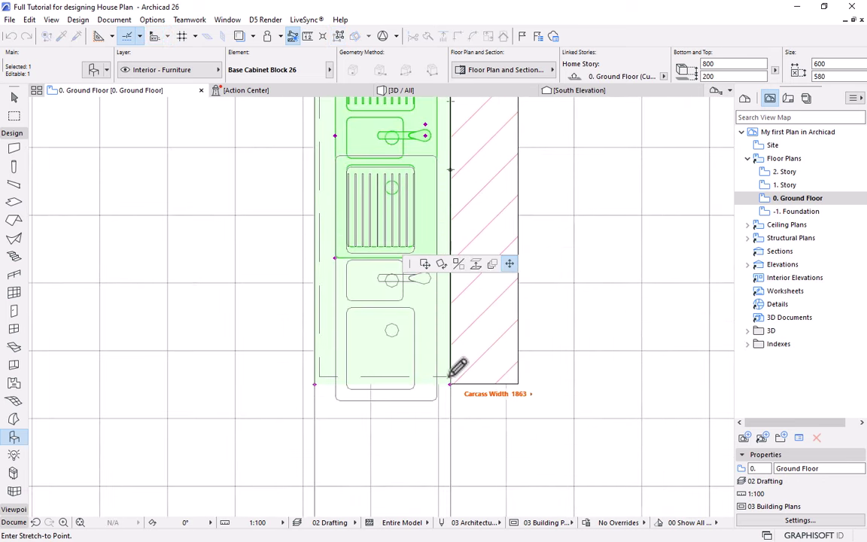
{"action": "left_click", "coordinate": [451, 374]}
Pull the worktop's left overhang back flush with the end of the widened cabinet.
{"action": "scroll", "coordinate": [425, 298], "scroll_direction": "down", "scroll_amount": 4}
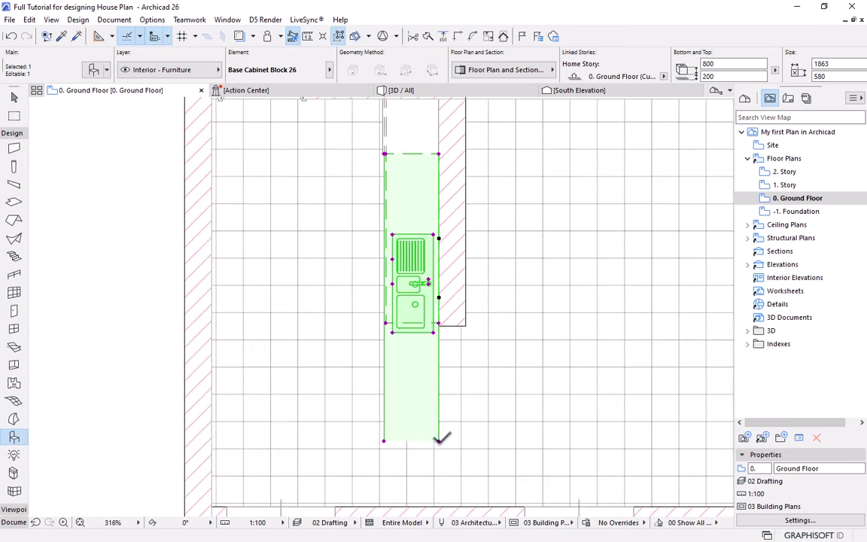
{"action": "left_click", "coordinate": [440, 440]}
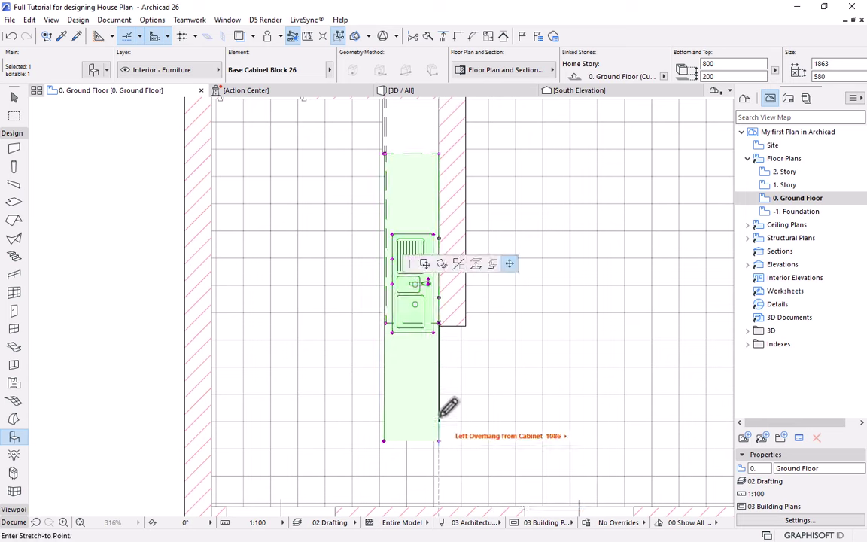
{"action": "left_click", "coordinate": [440, 323]}
{"action": "scroll", "coordinate": [411, 280], "scroll_direction": "up", "scroll_amount": 2}
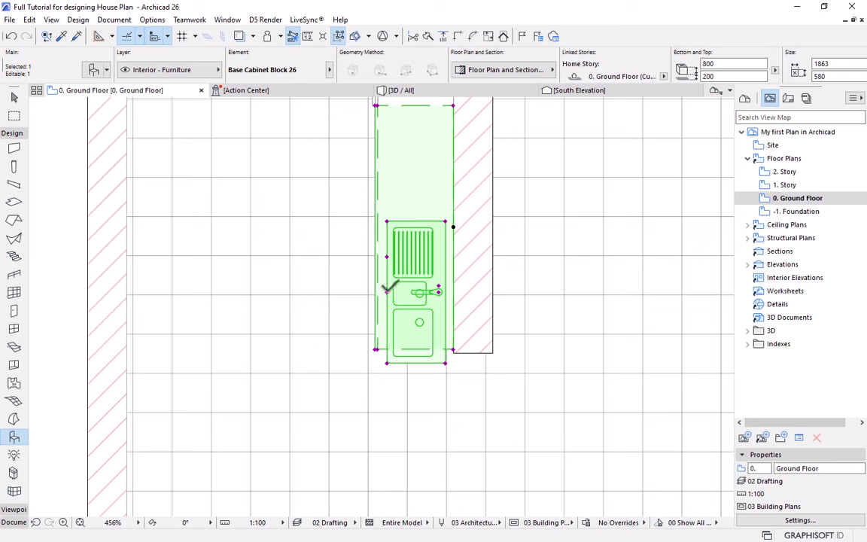
Move the sink to about the middle of the widened cabinet and deselect the cabinet.
{"action": "left_click", "coordinate": [387, 291]}
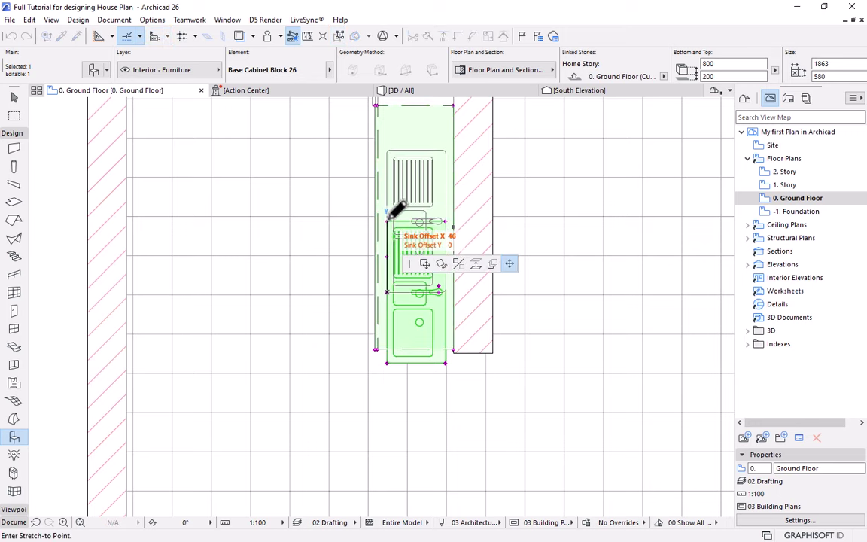
{"action": "left_click", "coordinate": [386, 167]}
{"action": "scroll", "coordinate": [421, 268], "scroll_direction": "down", "scroll_amount": 3}
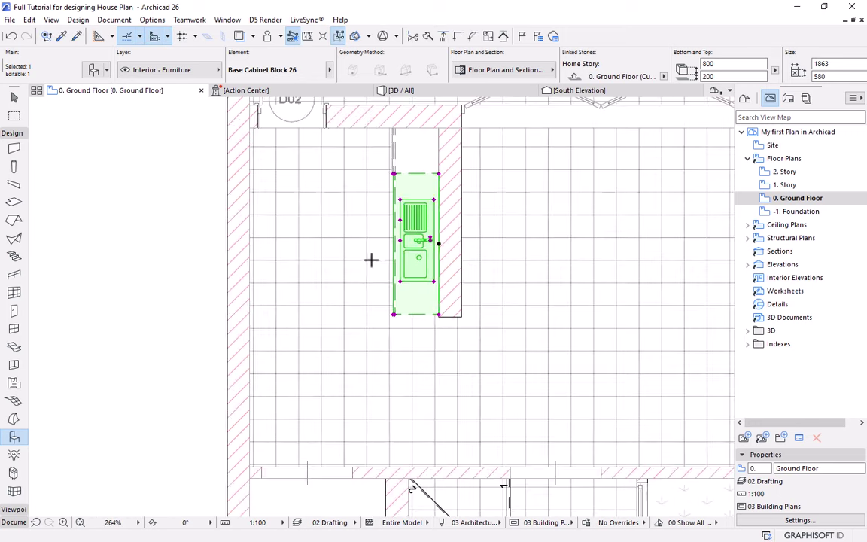
{"action": "middle_click_drag", "start_coordinate": [372, 260], "coordinate": [382, 292]}
{"action": "key", "text": "Escape"}
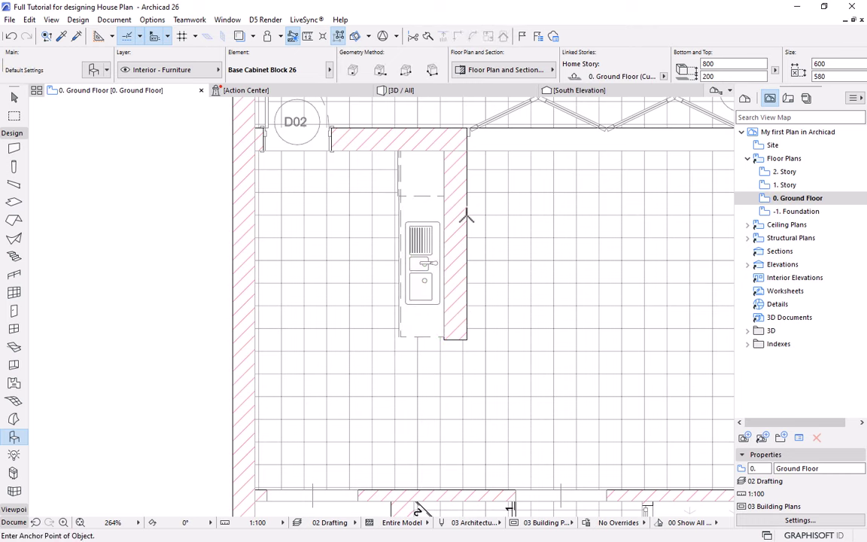
Increase the sink cabinet's front worktop overhang to align with the front edge of the adjoining cabinet.
{"action": "scroll", "coordinate": [425, 193], "scroll_direction": "up", "scroll_amount": 8}
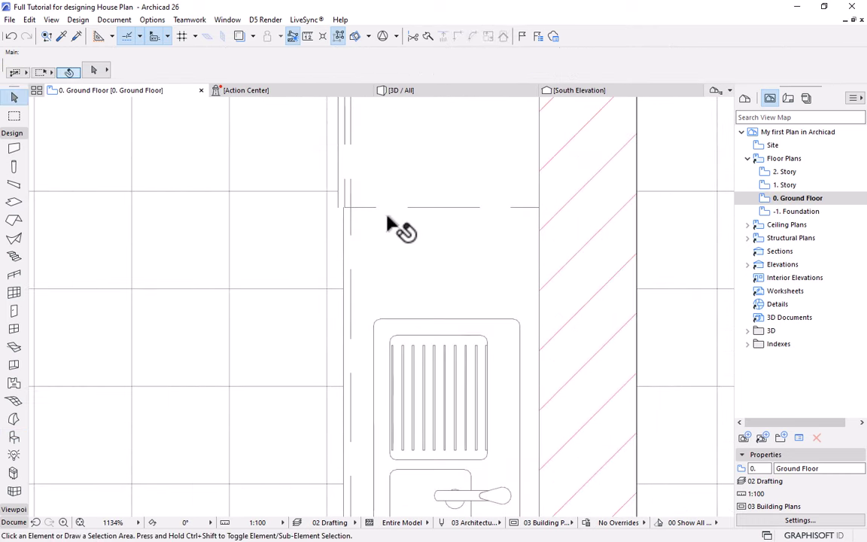
{"action": "left_click", "coordinate": [371, 223], "text": "shift"}
{"action": "left_click", "coordinate": [344, 207]}
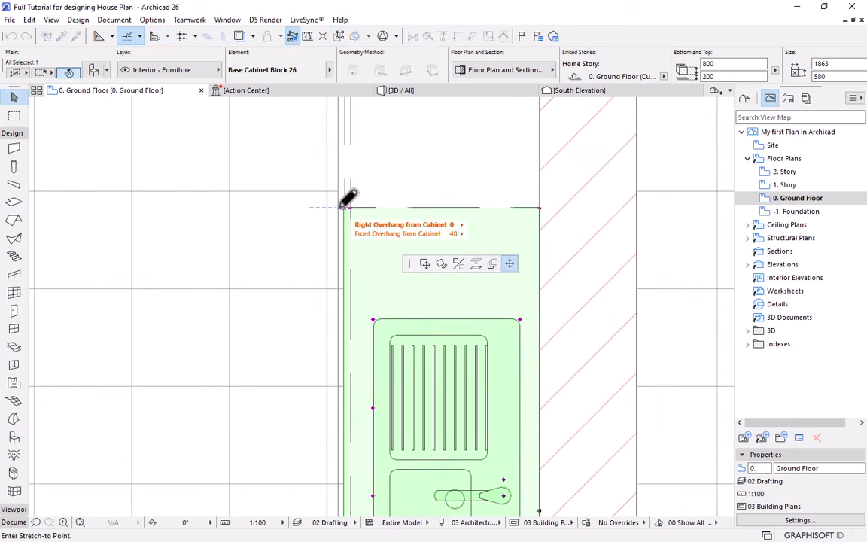
{"action": "left_click", "coordinate": [337, 208]}
{"action": "left_click", "coordinate": [403, 201]}
{"action": "left_click", "coordinate": [364, 224]}
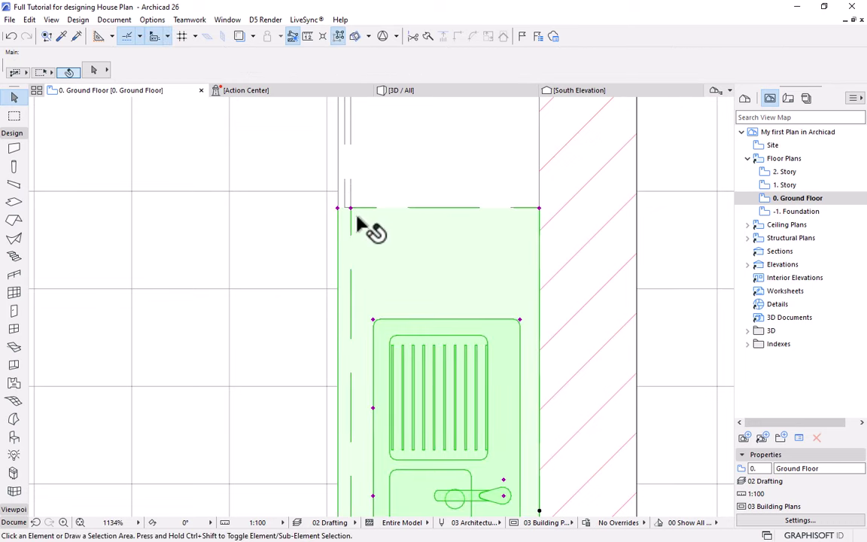
{"action": "left_click", "coordinate": [351, 210]}
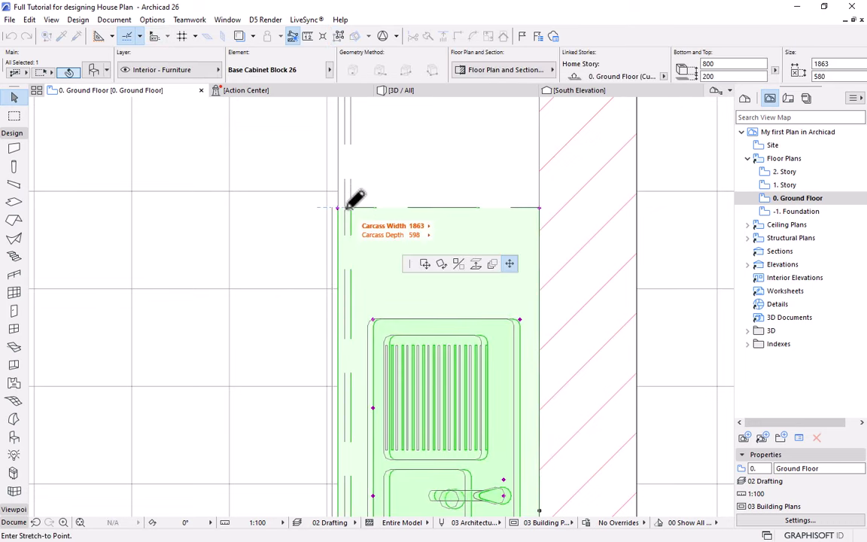
{"action": "key", "text": "Escape"}
{"action": "key", "text": "Escape"}
Shorten the sink cabinet's carcass to 1802 mm at the wall's free end, keeping its depth at 580 mm.
{"action": "scroll", "coordinate": [388, 200], "scroll_direction": "down", "scroll_amount": 5}
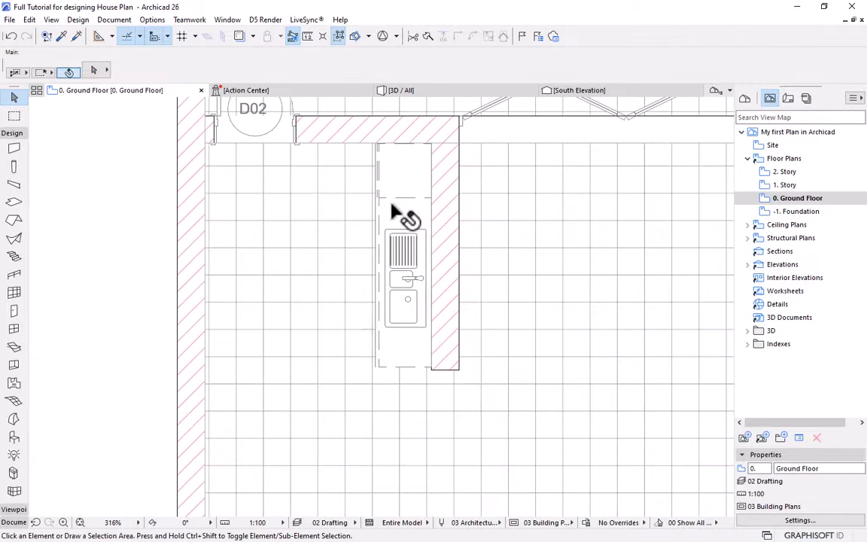
{"action": "scroll", "coordinate": [386, 383], "scroll_direction": "up", "scroll_amount": 1}
{"action": "scroll", "coordinate": [384, 382], "scroll_direction": "up", "scroll_amount": 2}
{"action": "left_click", "coordinate": [370, 364]}
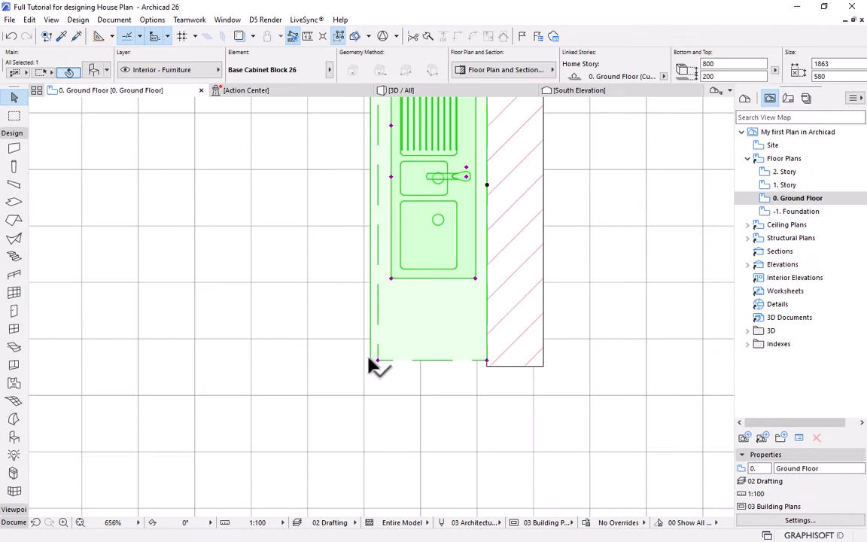
{"action": "left_click", "coordinate": [488, 360]}
{"action": "key", "text": "Escape"}
{"action": "left_click", "coordinate": [378, 360]}
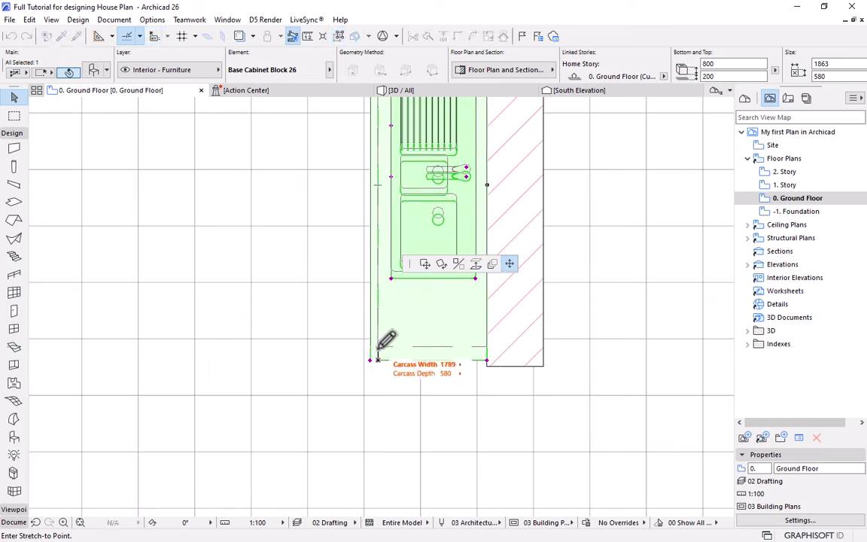
{"action": "left_click", "coordinate": [378, 348]}
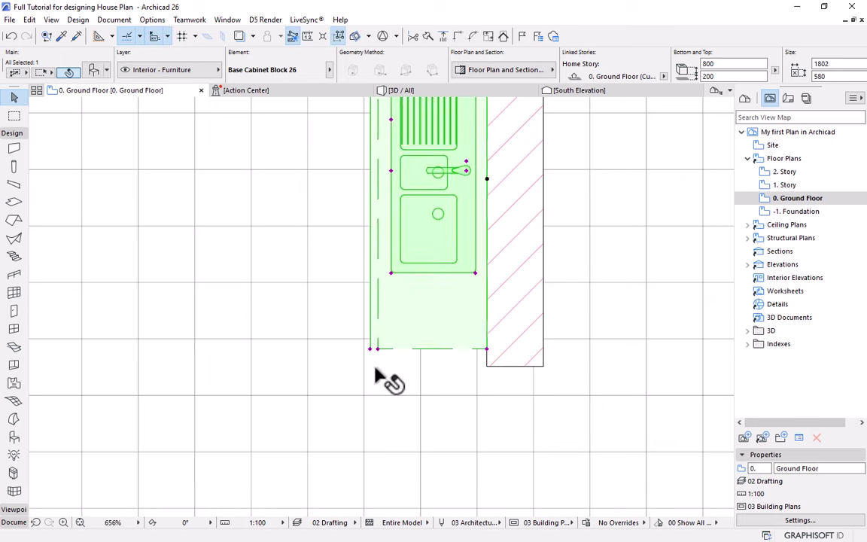
Extend the sink cabinet worktop's left overhang to 96 mm, flush with the partition wall's free end, and deselect the cabinet.
{"action": "left_click", "coordinate": [488, 348]}
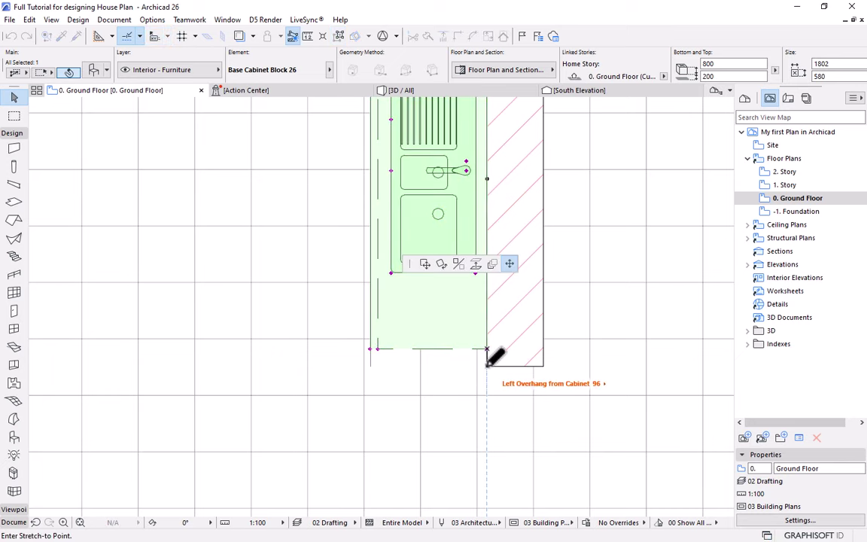
{"action": "left_click", "coordinate": [488, 367]}
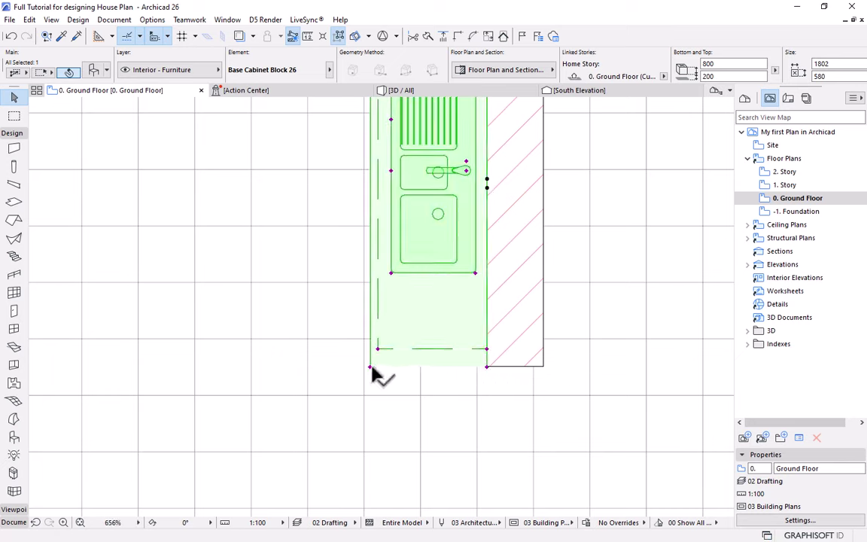
{"action": "left_click", "coordinate": [468, 369]}
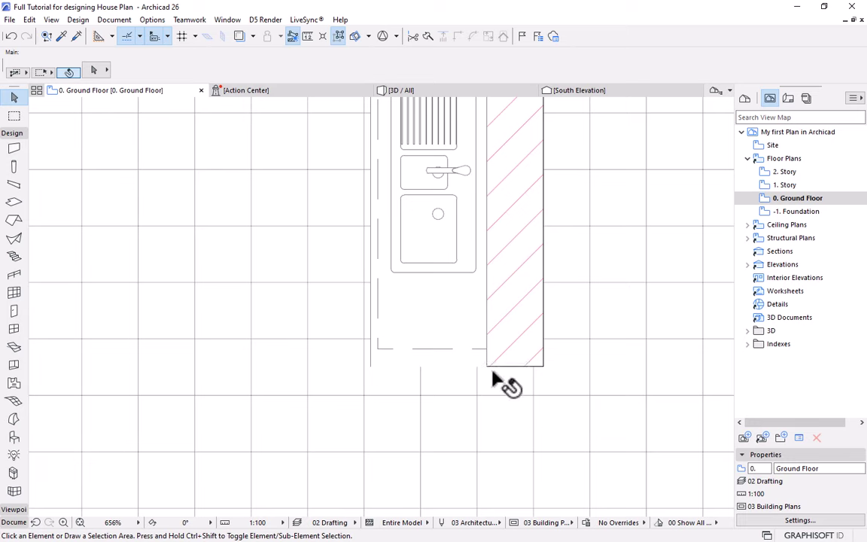
Show both side edges of the sink cabinet's counter in its Edge Visibility settings.
{"action": "left_click", "coordinate": [420, 226]}
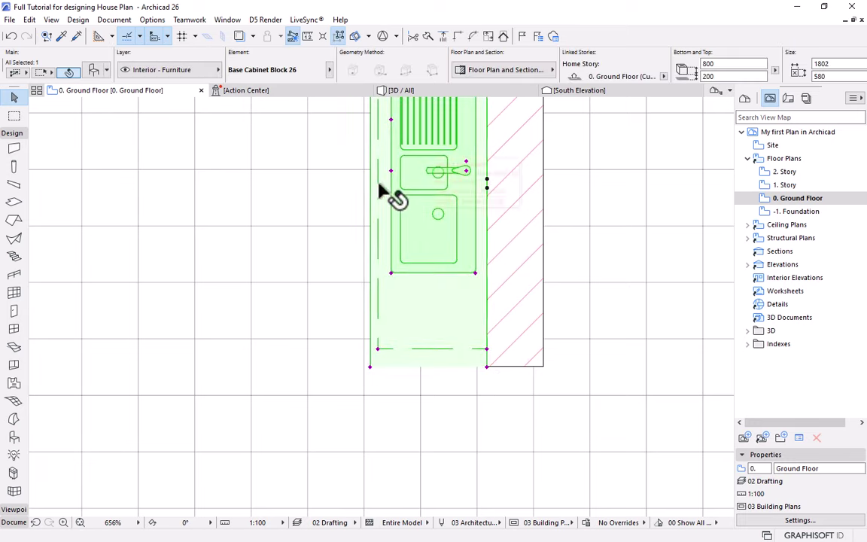
{"action": "left_click", "coordinate": [94, 72]}
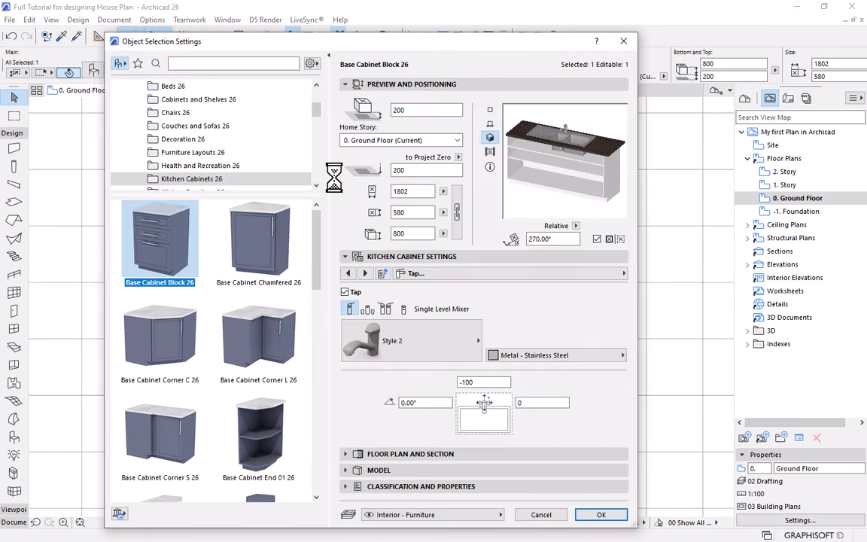
{"action": "left_click", "coordinate": [592, 276]}
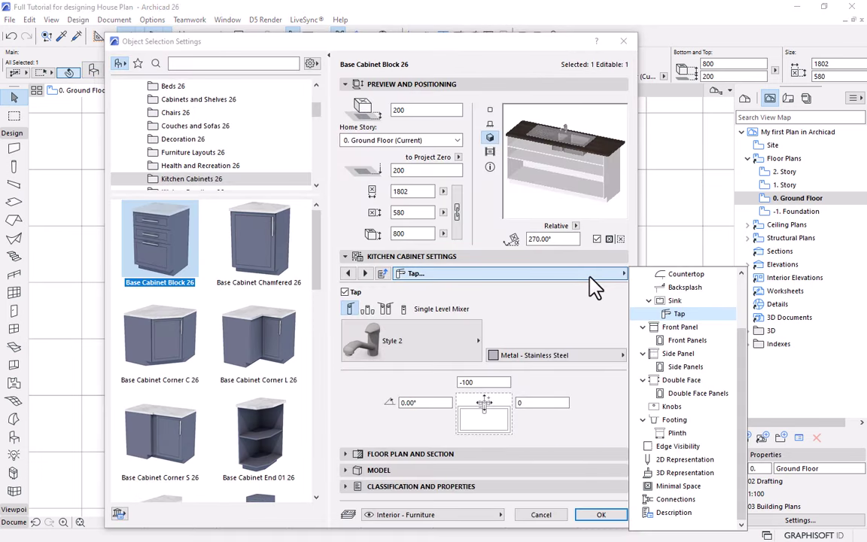
{"action": "scroll", "coordinate": [645, 322], "scroll_direction": "up", "scroll_amount": 3}
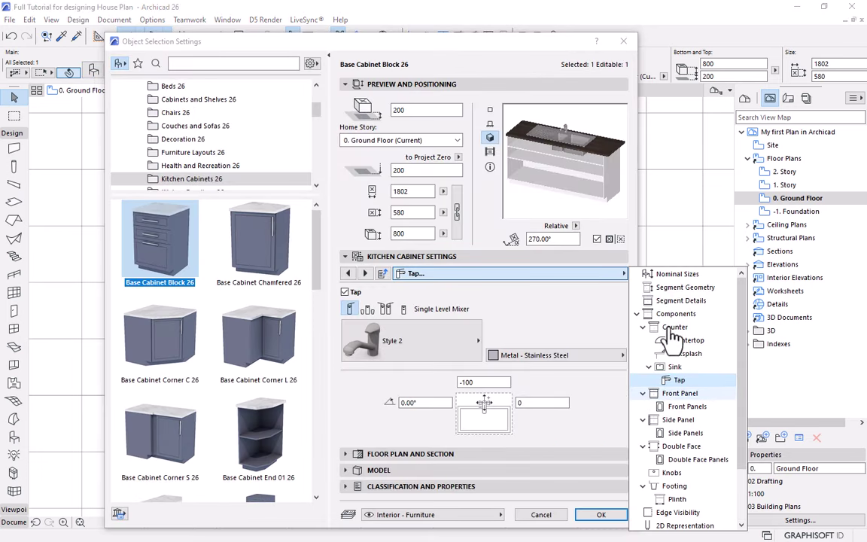
{"action": "scroll", "coordinate": [672, 339], "scroll_direction": "down", "scroll_amount": 3}
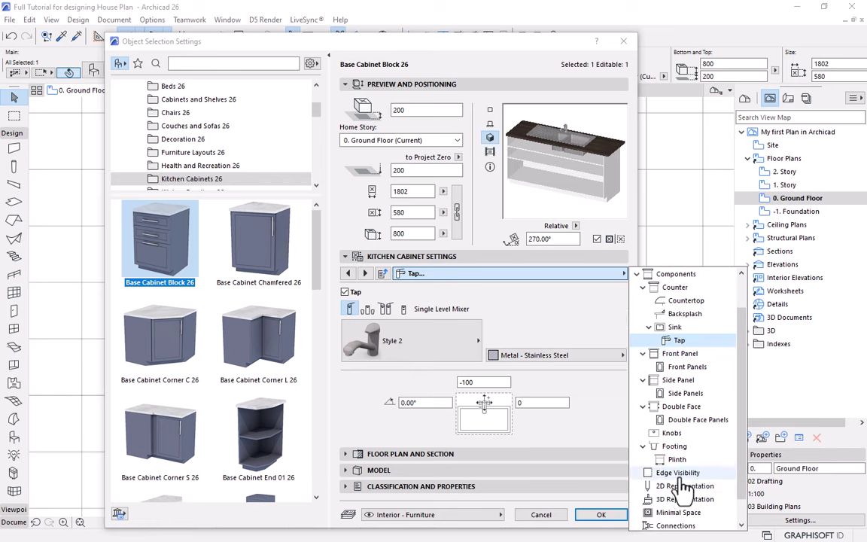
{"action": "left_click", "coordinate": [678, 472]}
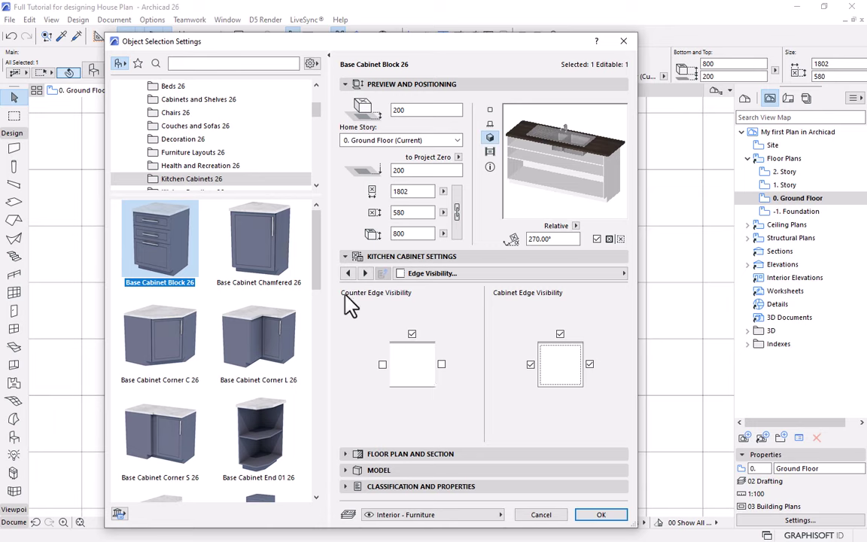
{"action": "left_click", "coordinate": [442, 366]}
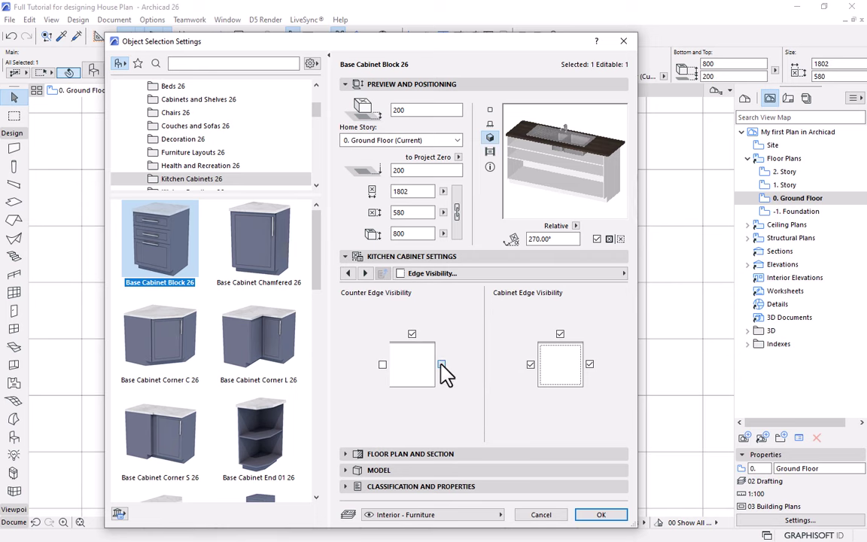
{"action": "left_click", "coordinate": [598, 515]}
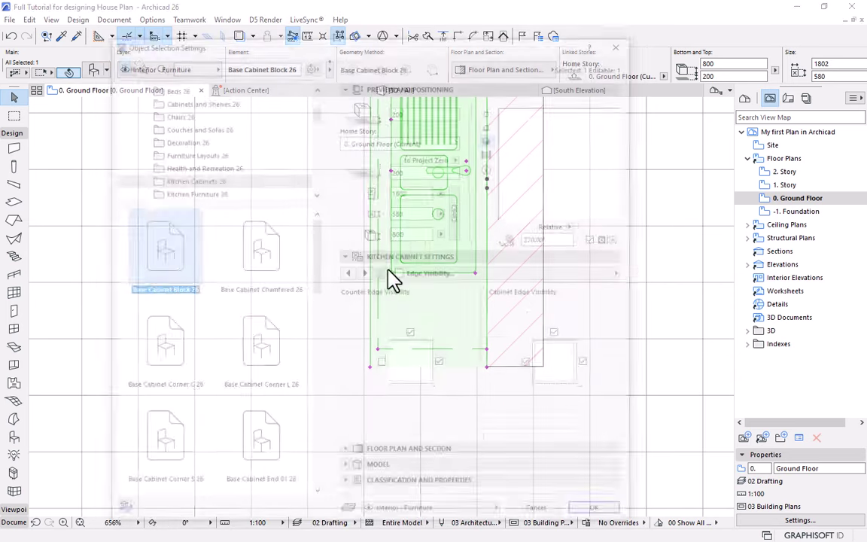
{"action": "double_click", "coordinate": [381, 267]}
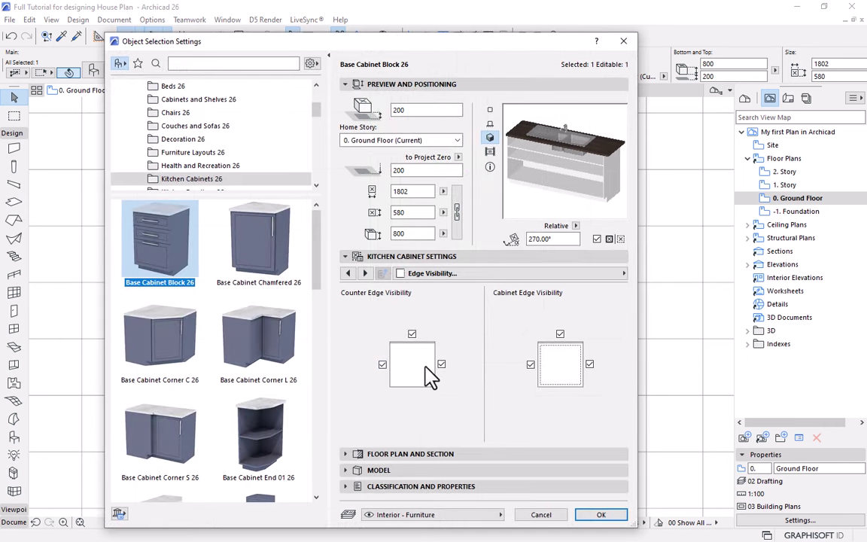
{"action": "left_click", "coordinate": [601, 515]}
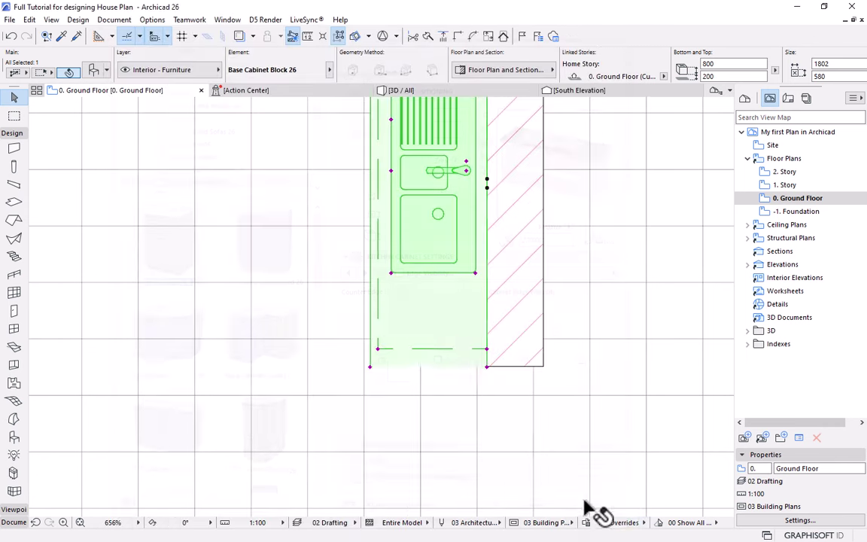
{"action": "left_click", "coordinate": [548, 389]}
Mirror a copy of both base cabinets about an axis midway between the partition and the exterior wall, against the exterior wall.
{"action": "scroll", "coordinate": [546, 390], "scroll_direction": "down", "scroll_amount": 4}
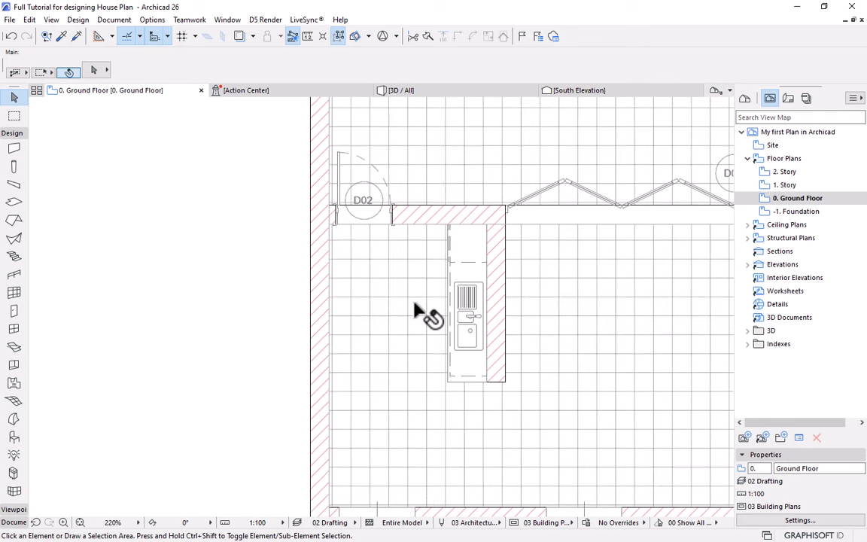
{"action": "scroll", "coordinate": [426, 314], "scroll_direction": "down", "scroll_amount": 4}
{"action": "middle_click_drag", "start_coordinate": [407, 340], "coordinate": [418, 280]}
{"action": "scroll", "coordinate": [416, 271], "scroll_direction": "up", "scroll_amount": 2}
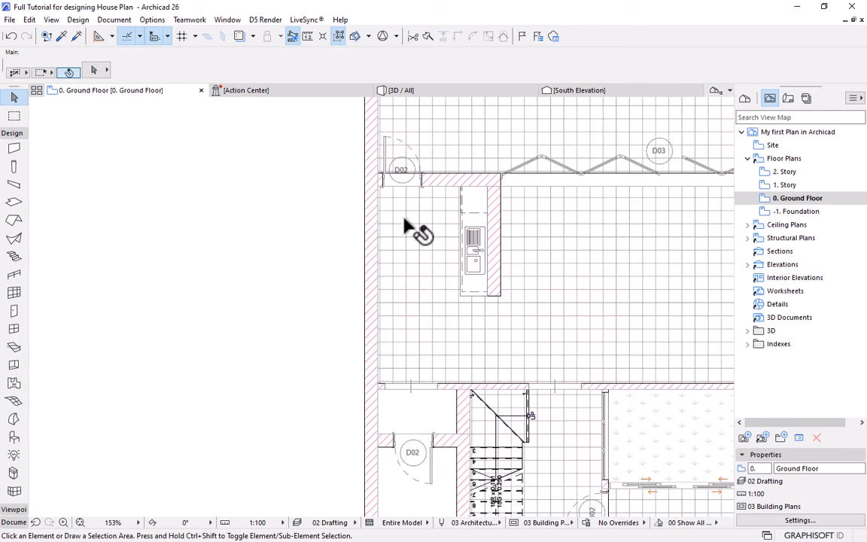
{"action": "left_click", "coordinate": [473, 202]}
{"action": "left_click", "coordinate": [474, 230], "text": "shift"}
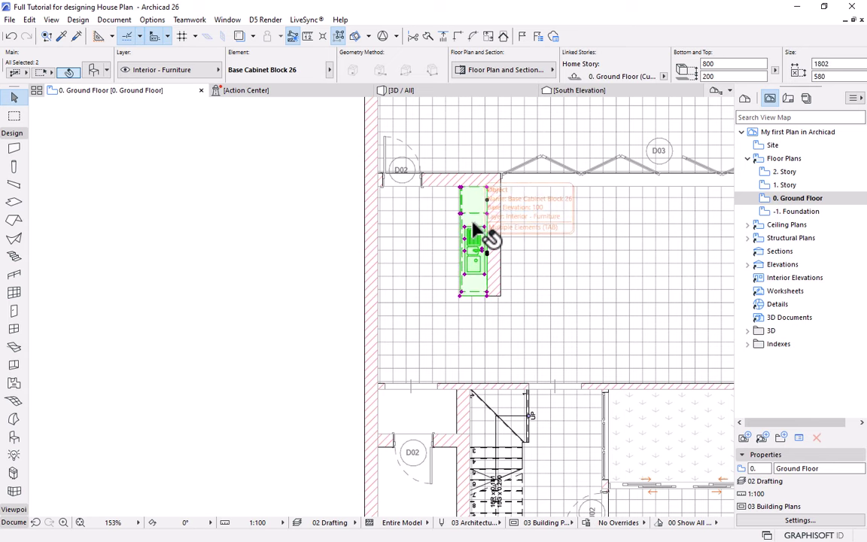
{"action": "scroll", "coordinate": [462, 220], "scroll_direction": "up", "scroll_amount": 3}
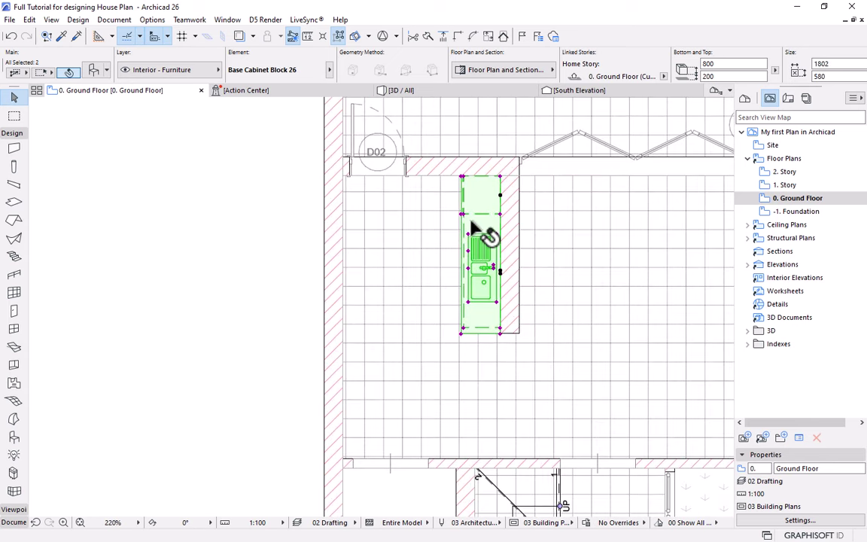
{"action": "right_click", "coordinate": [253, 191]}
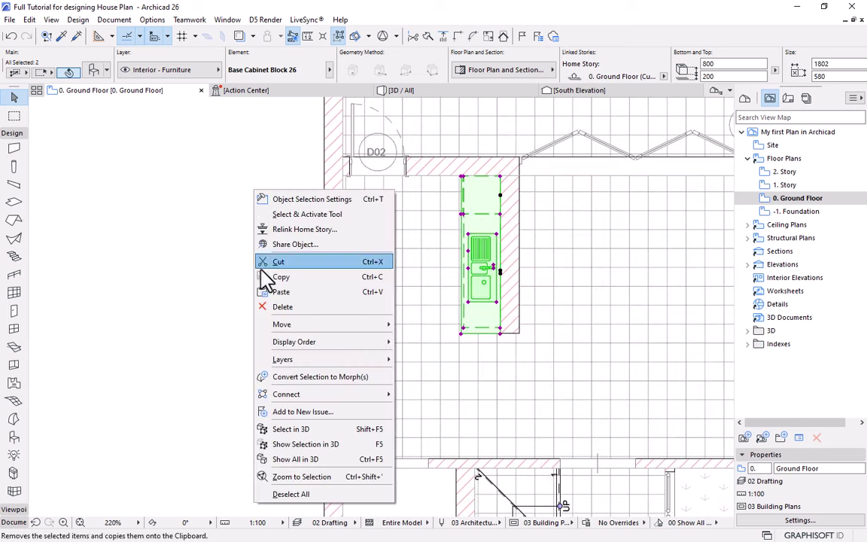
{"action": "mouse_move", "coordinate": [286, 331]}
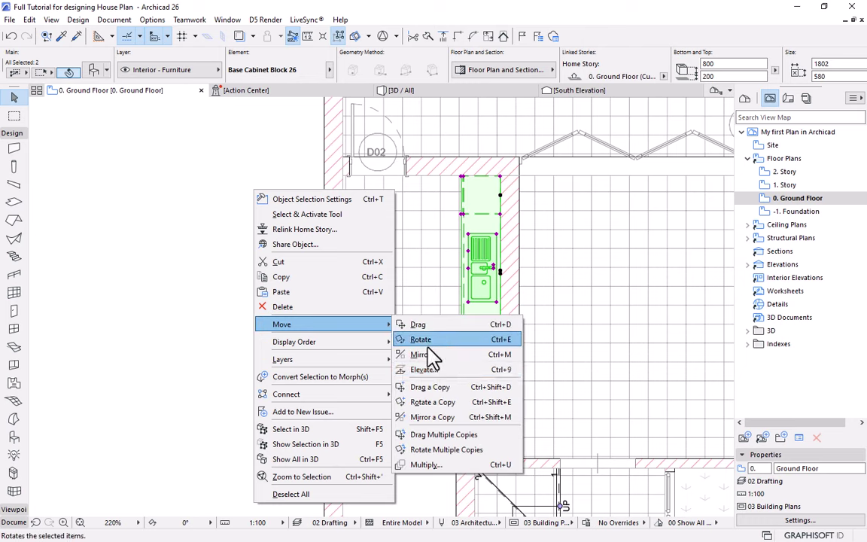
{"action": "left_click", "coordinate": [434, 420]}
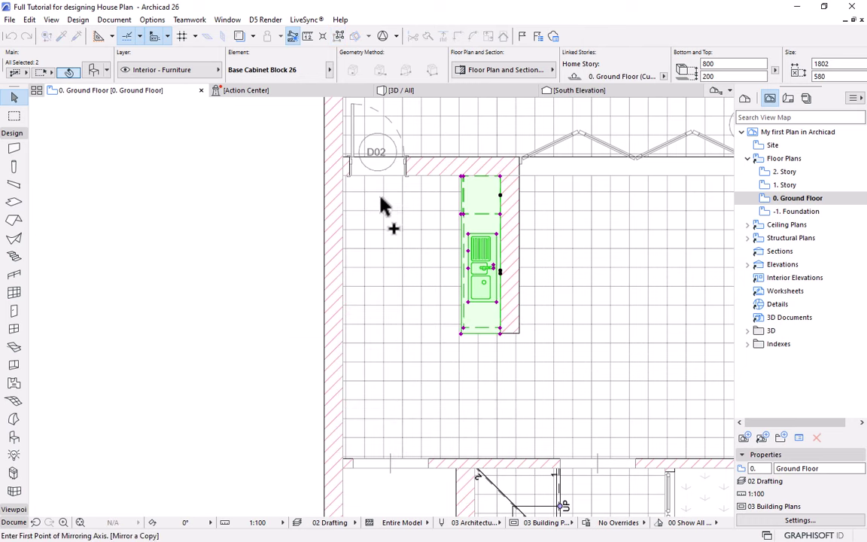
{"action": "left_click", "coordinate": [423, 180]}
{"action": "left_click", "coordinate": [420, 370]}
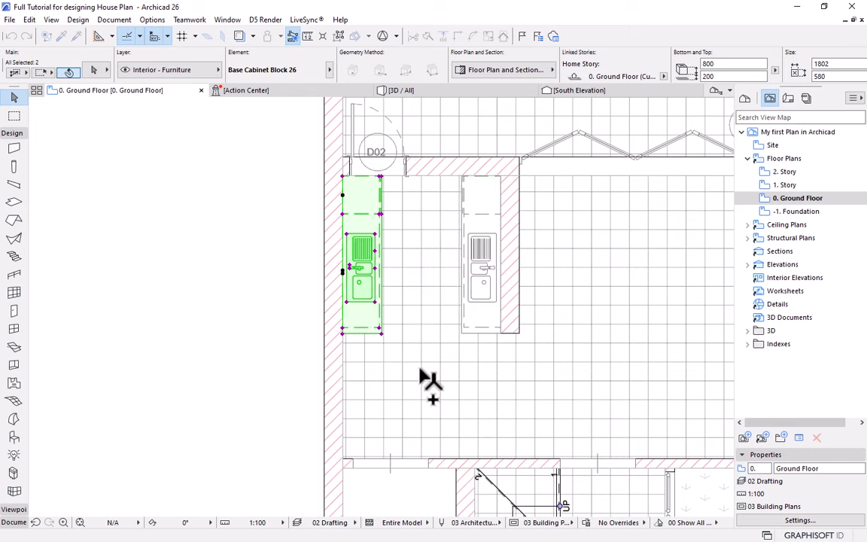
Move the kitchen's D02 door along its wall until its frame lines up with the front of the mirrored cabinets.
{"action": "scroll", "coordinate": [426, 242], "scroll_direction": "up", "scroll_amount": 4}
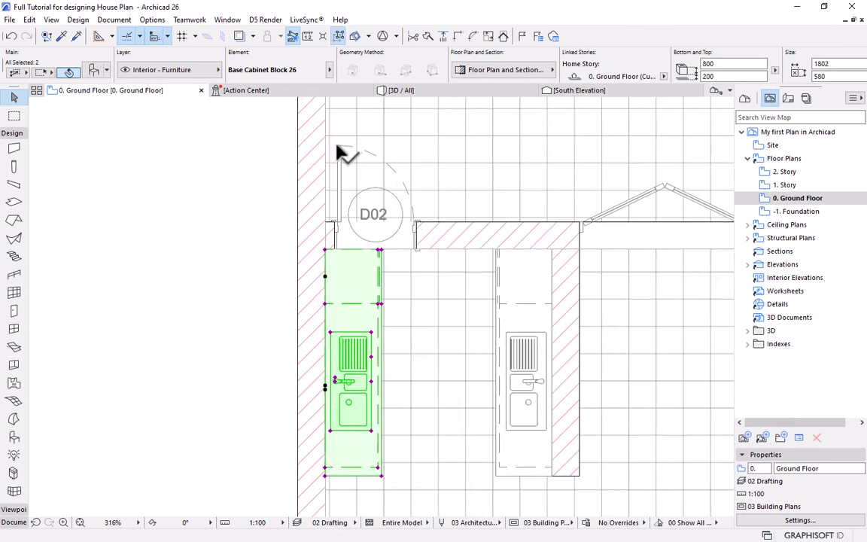
{"action": "left_click", "coordinate": [338, 149]}
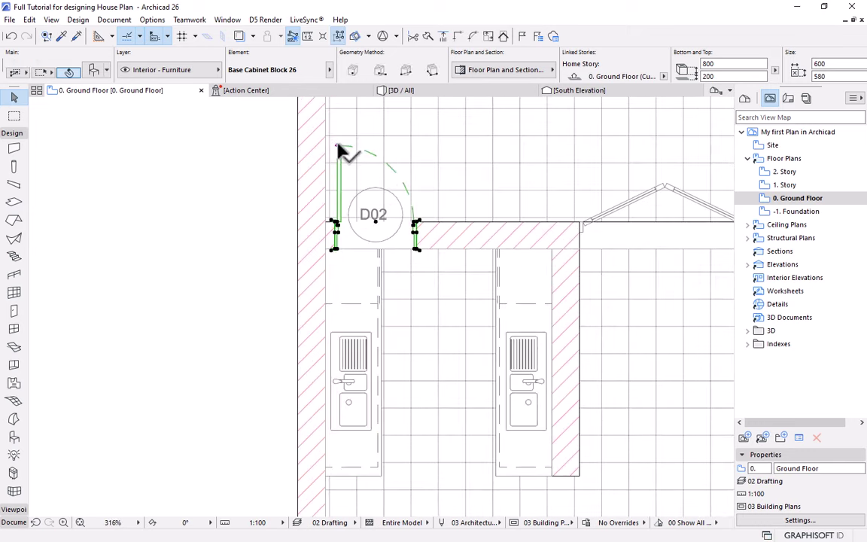
{"action": "left_click", "coordinate": [332, 251]}
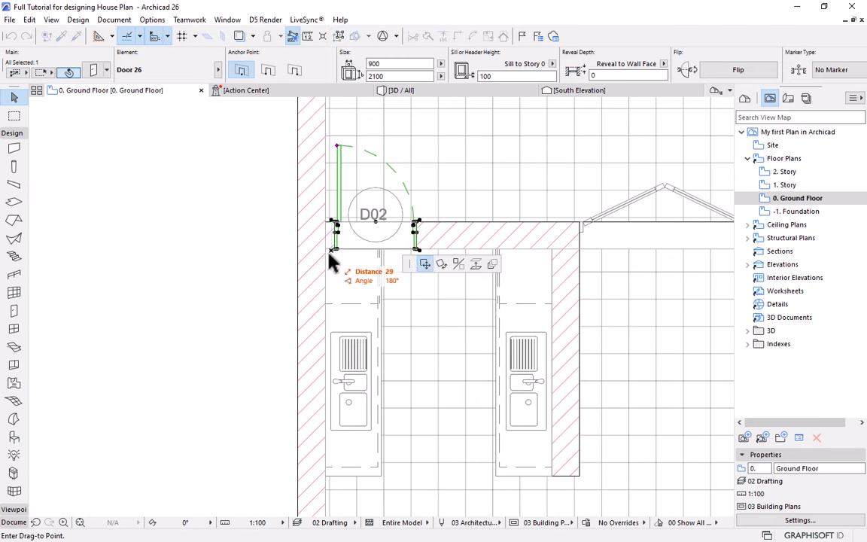
{"action": "left_click", "coordinate": [385, 252]}
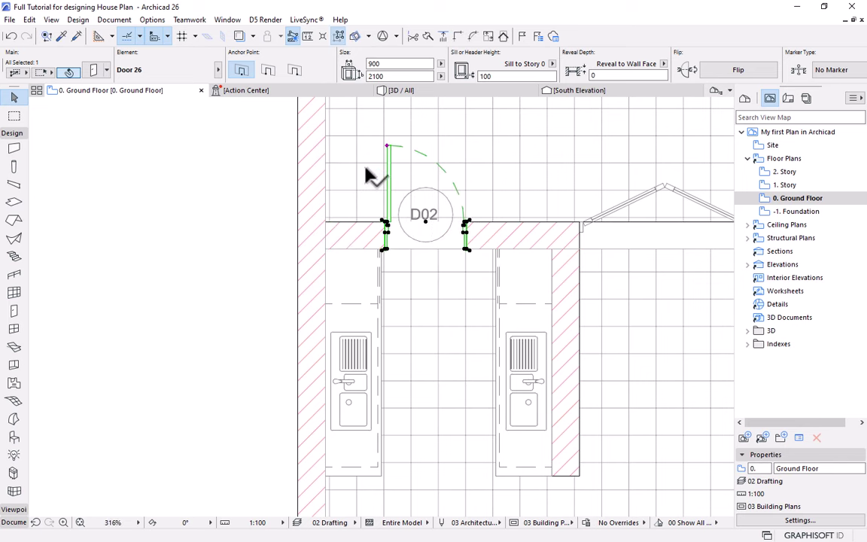
{"action": "scroll", "coordinate": [369, 187], "scroll_direction": "down", "scroll_amount": 5}
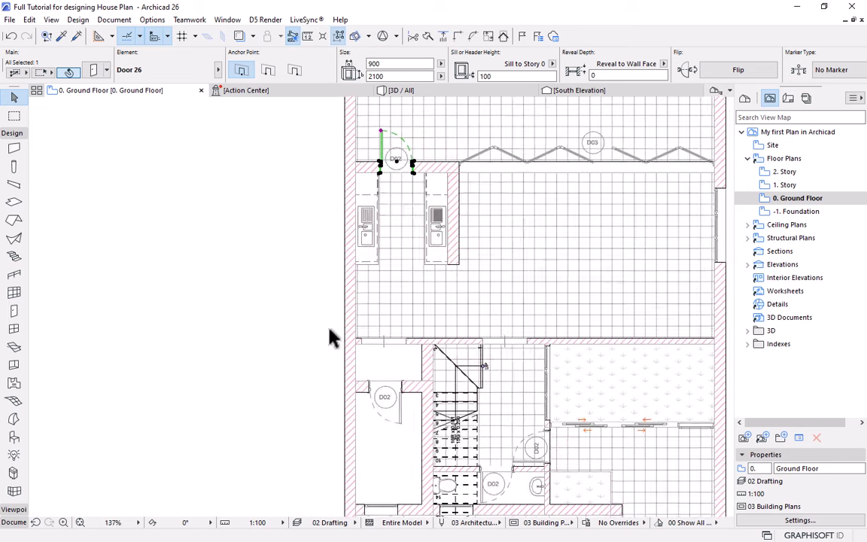
{"action": "scroll", "coordinate": [333, 338], "scroll_direction": "up", "scroll_amount": 4}
{"action": "left_click", "coordinate": [261, 300]}
Copy the mirrored 600 mm base cabinet to the free end of the mirrored sink cabinet, along the exterior wall.
{"action": "left_click", "coordinate": [378, 154]}
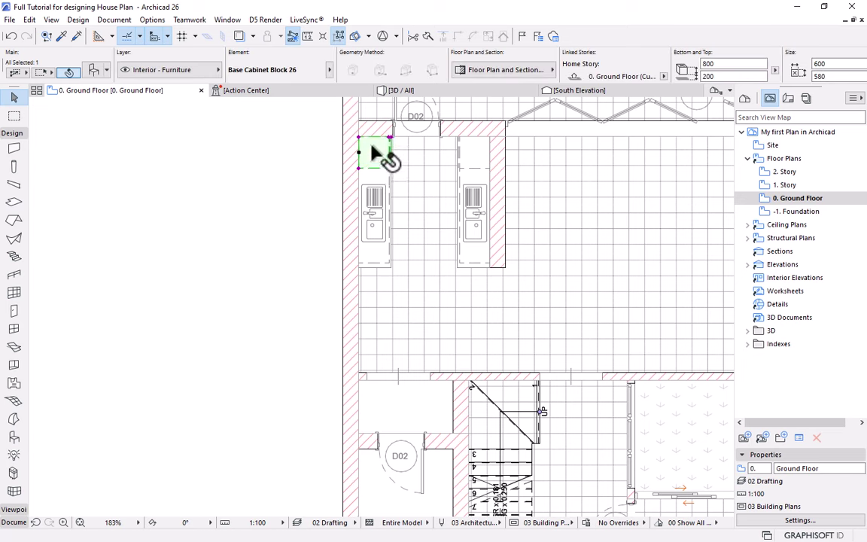
{"action": "left_click", "coordinate": [360, 138]}
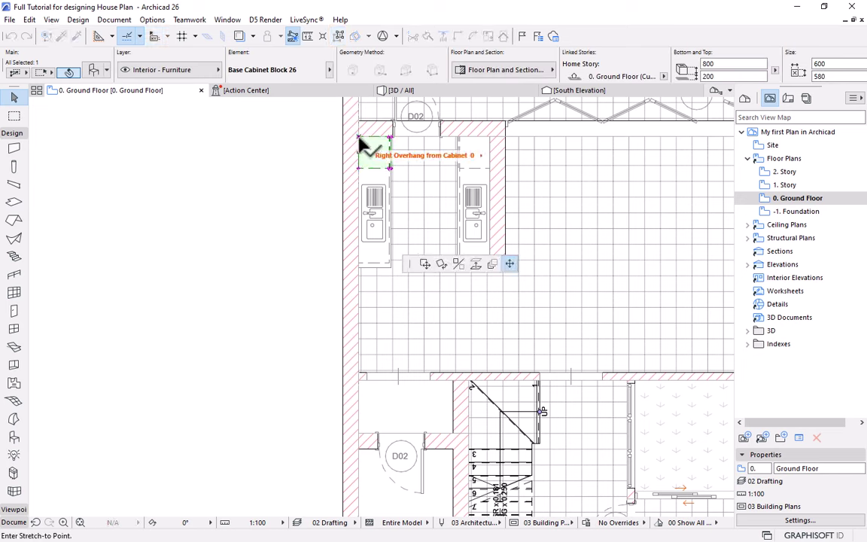
{"action": "left_click", "coordinate": [424, 265]}
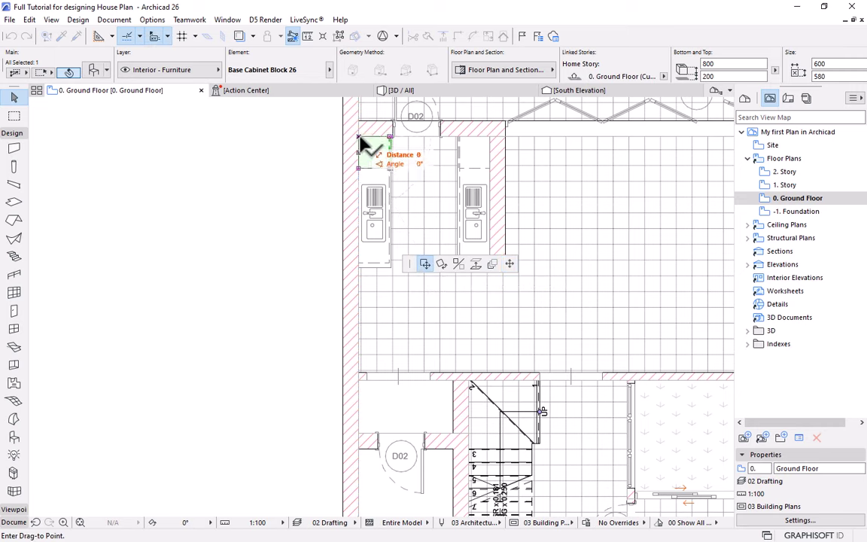
{"action": "key", "text": "ctrl"}
{"action": "scroll", "coordinate": [414, 178], "scroll_direction": "up", "scroll_amount": 1}
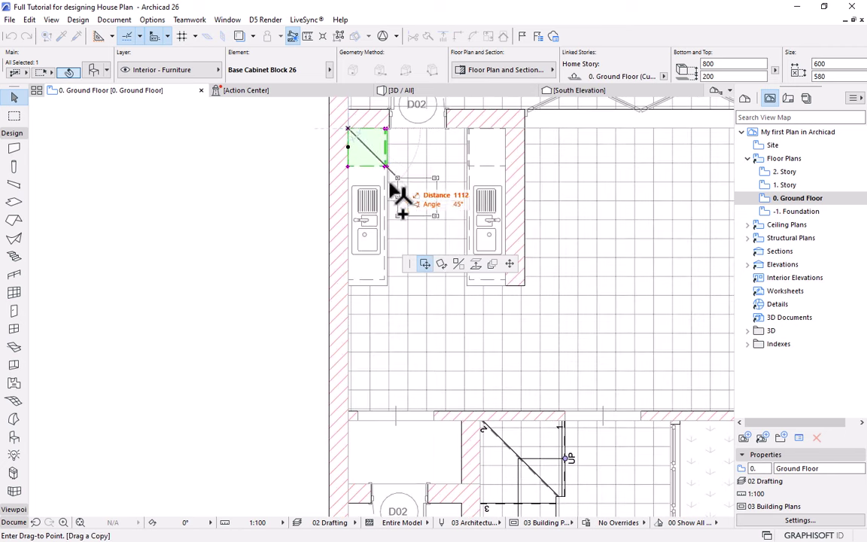
{"action": "scroll", "coordinate": [357, 378], "scroll_direction": "up", "scroll_amount": 1}
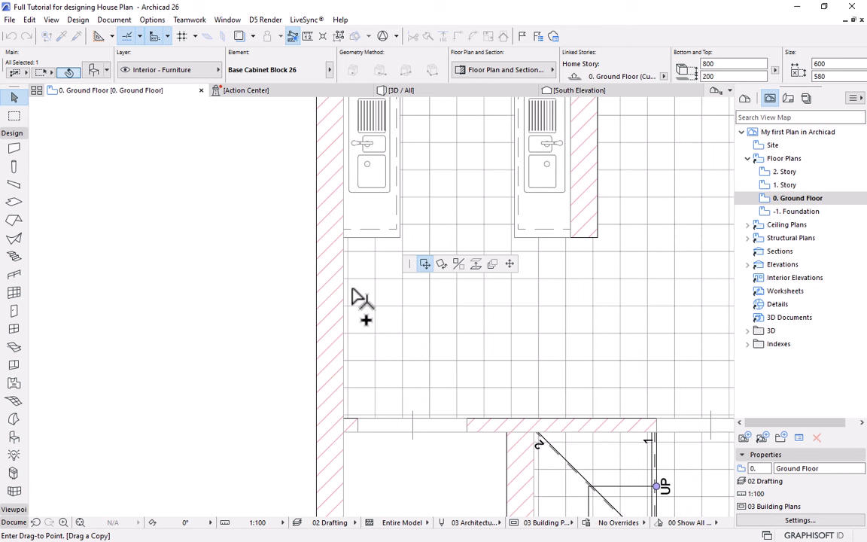
{"action": "left_click", "coordinate": [344, 239]}
{"action": "scroll", "coordinate": [397, 278], "scroll_direction": "down", "scroll_amount": 3}
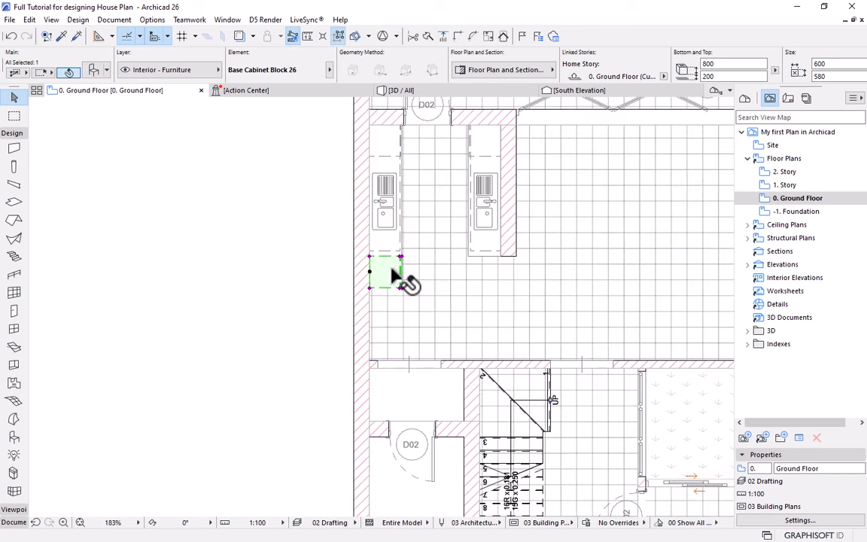
Try another copy of the 600 mm cabinet directly beyond the copied one on the exterior wall, and delete it.
{"action": "left_click", "coordinate": [363, 301]}
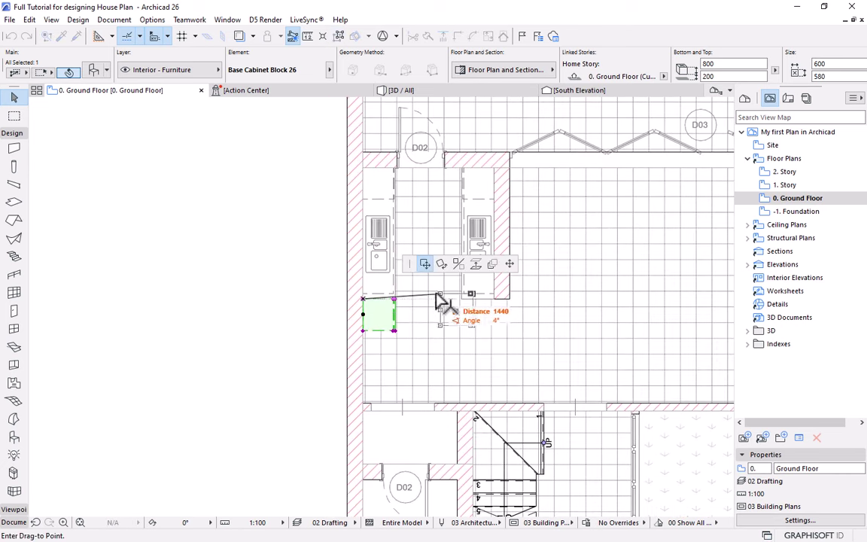
{"action": "key", "text": "ctrl"}
{"action": "left_click", "coordinate": [364, 332]}
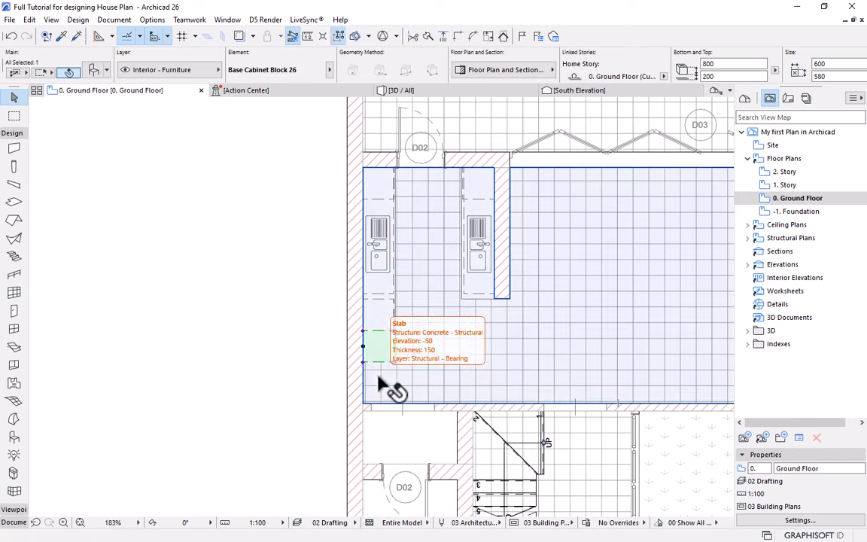
{"action": "key", "text": "Delete"}
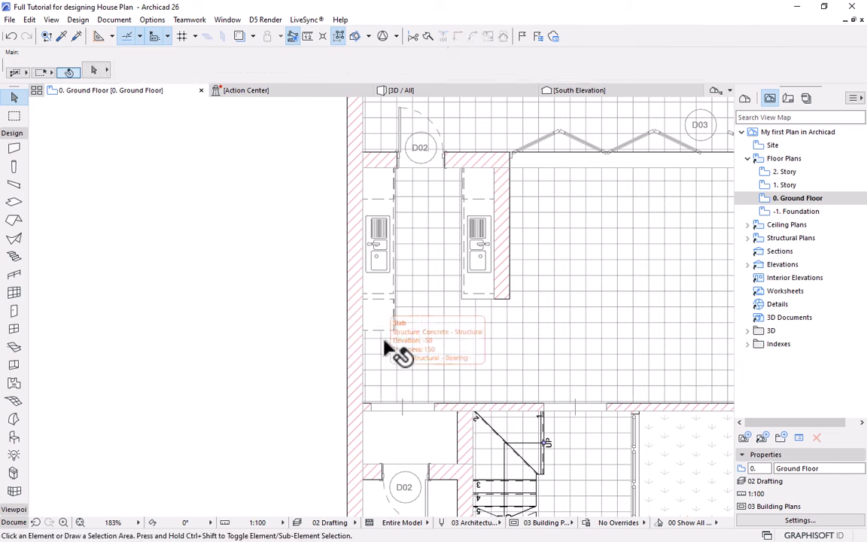
Remove the sink from the 1802 mm base cabinet along the exterior wall in its object settings.
{"action": "left_click", "coordinate": [389, 248]}
{"action": "double_click", "coordinate": [364, 203]}
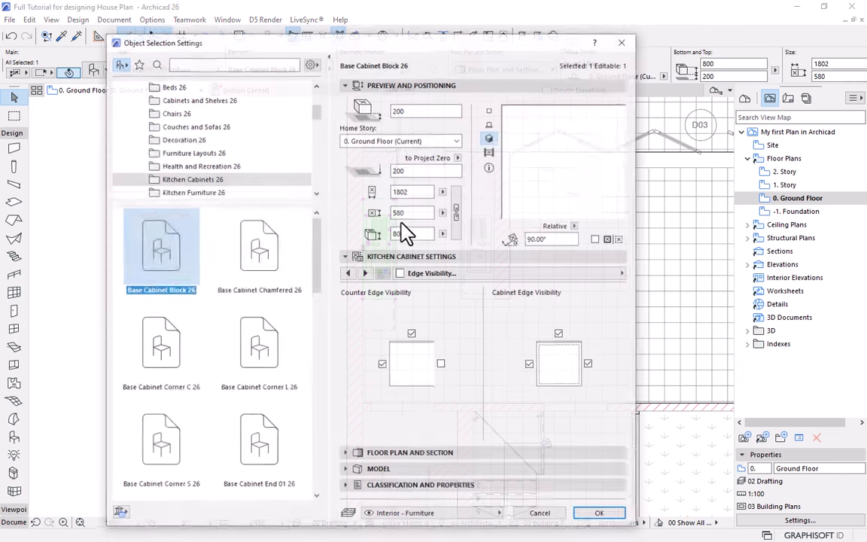
{"action": "mouse_move", "coordinate": [442, 48]}
{"action": "left_mouse_down"}
{"action": "mouse_move", "coordinate": [402, 419]}
{"action": "mouse_move", "coordinate": [439, 59]}
{"action": "left_mouse_up"}
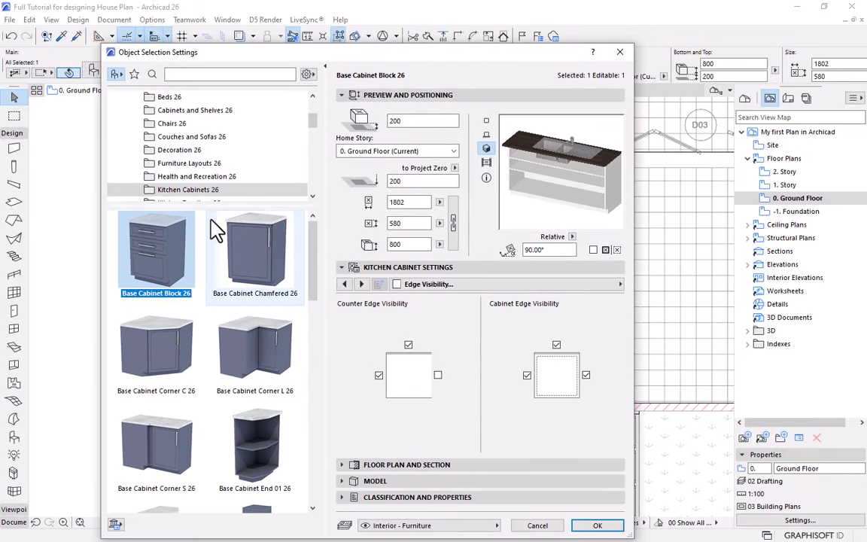
{"action": "left_click", "coordinate": [601, 287]}
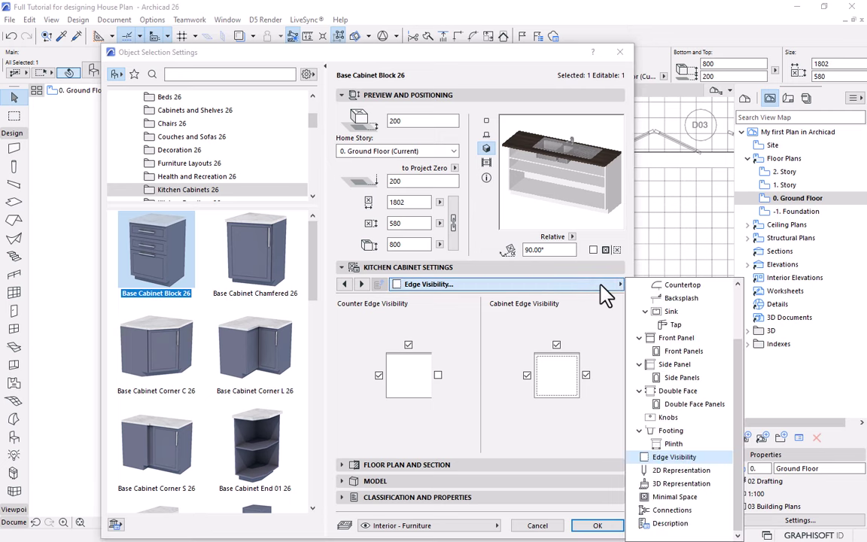
{"action": "left_click", "coordinate": [670, 311]}
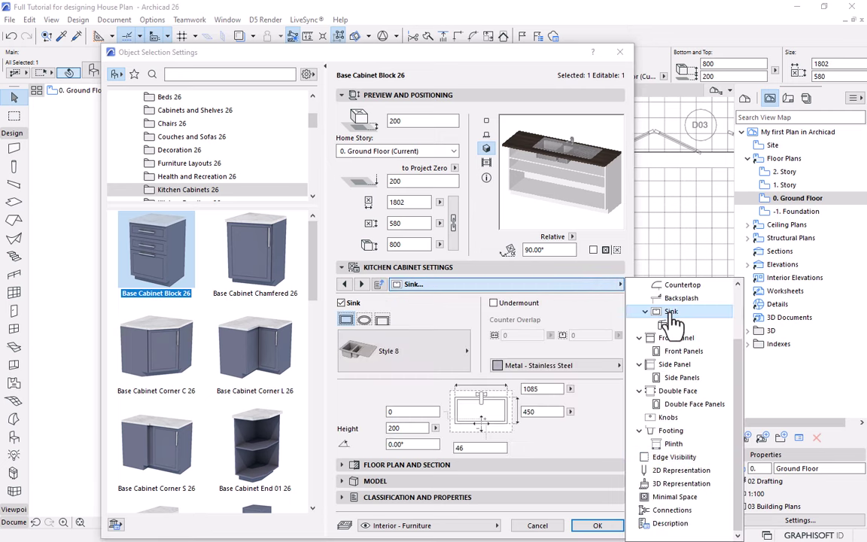
{"action": "left_click", "coordinate": [341, 305]}
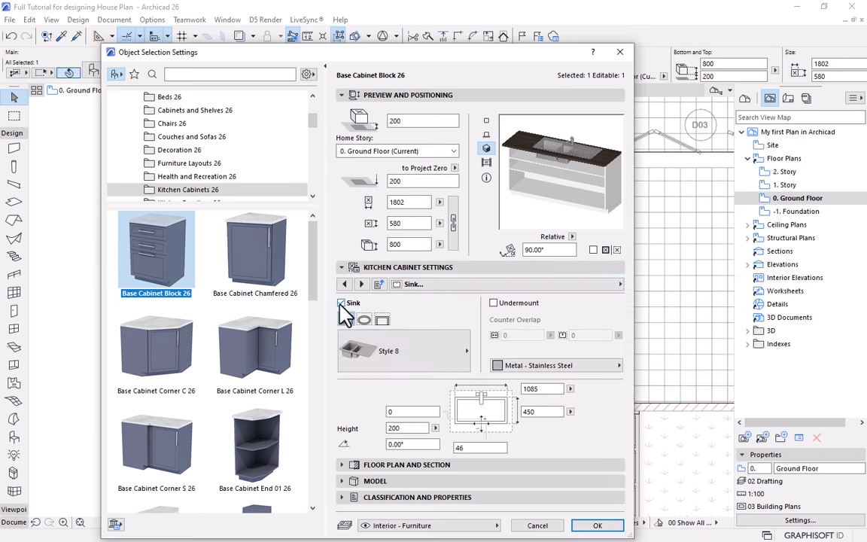
{"action": "left_click", "coordinate": [341, 302]}
Bring up the kitchen cabinet settings pages for the exterior-wall cabinet, from Nominal Sizes through the component pages.
{"action": "left_click", "coordinate": [593, 284]}
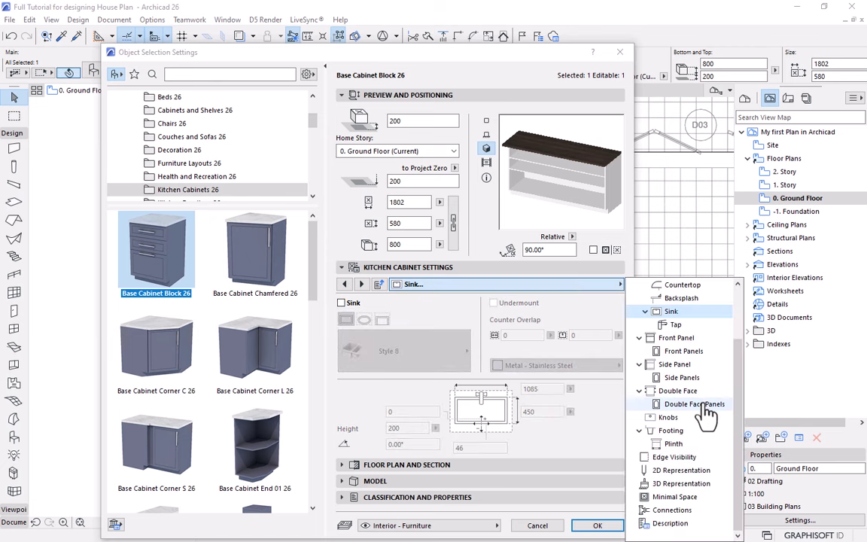
{"action": "scroll", "coordinate": [692, 461], "scroll_direction": "up", "scroll_amount": 3}
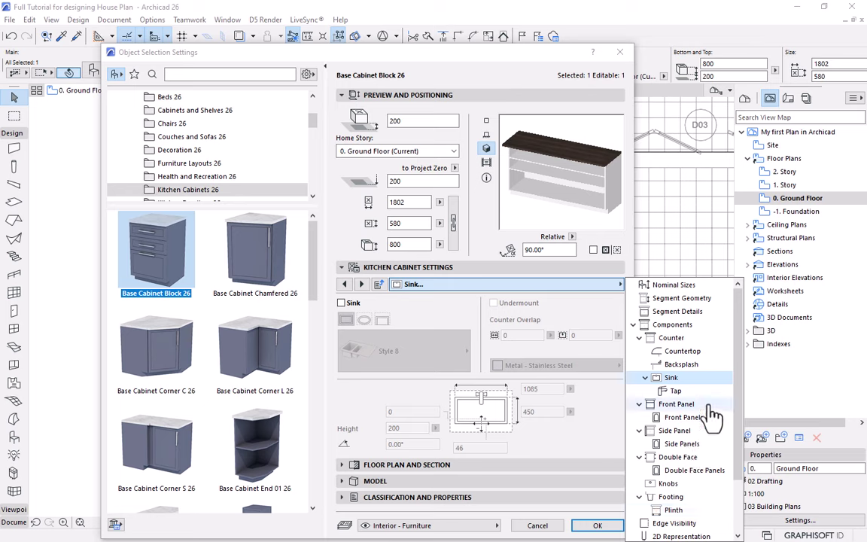
Review the selected base cabinet's countertop settings, accept the dialog and deselect the cabinet on the ground floor plan.
{"action": "left_click", "coordinate": [683, 351]}
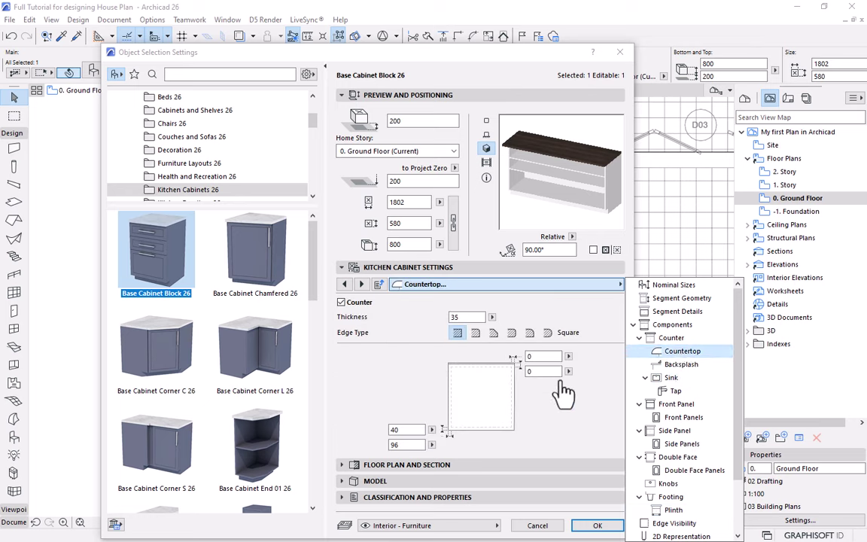
{"action": "left_click", "coordinate": [559, 414]}
{"action": "left_click", "coordinate": [595, 526]}
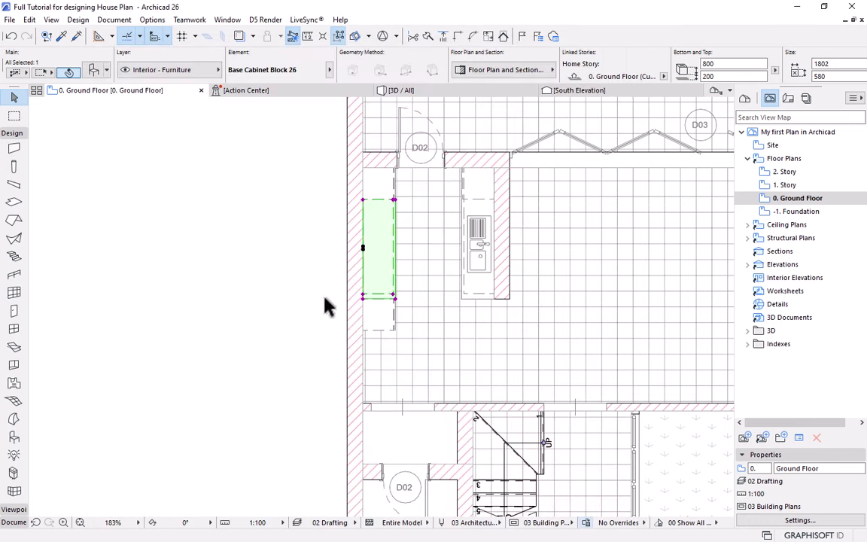
{"action": "left_click", "coordinate": [342, 243]}
{"action": "scroll", "coordinate": [368, 184], "scroll_direction": "up", "scroll_amount": 2}
{"action": "middle_click_drag", "start_coordinate": [368, 184], "coordinate": [356, 211]}
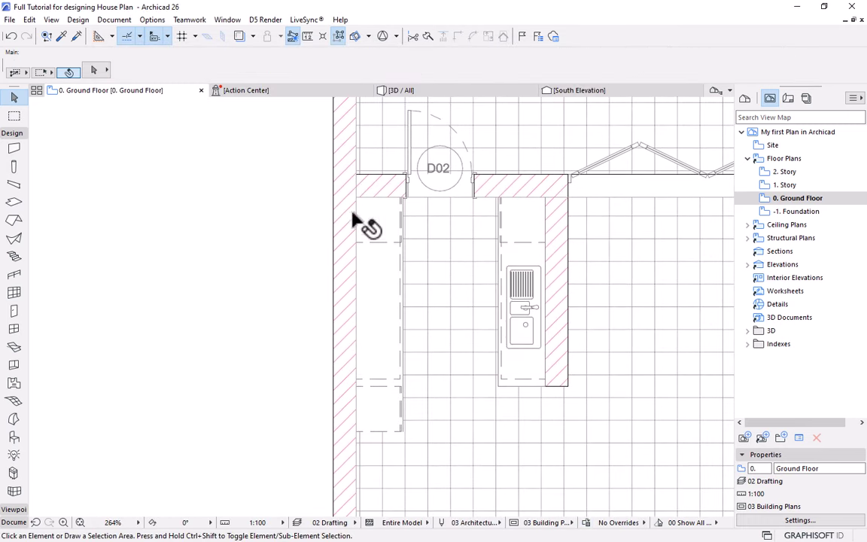
Set the object defaults to Cooktop Built-in 26 from the Appliances 26 library folder, starting from the kitchen base cabinet's settings.
{"action": "left_click", "coordinate": [387, 293], "text": "alt"}
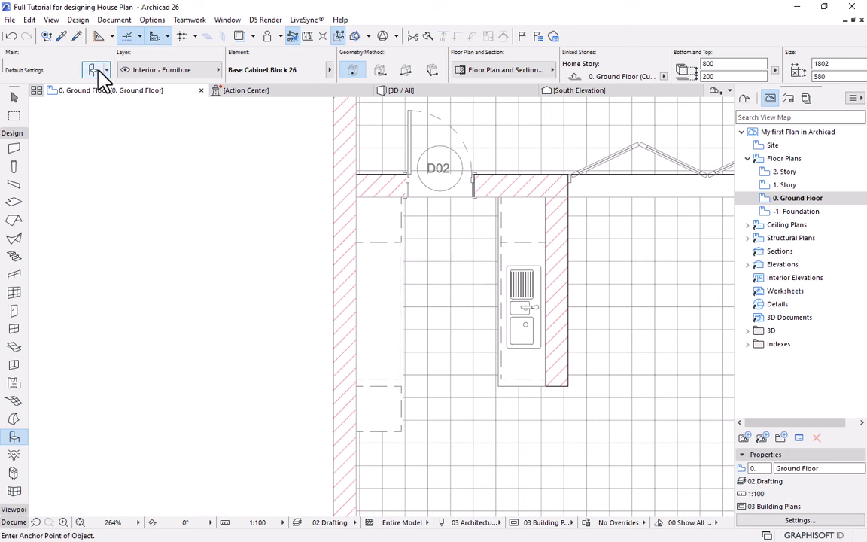
{"action": "key", "text": "ctrl+t"}
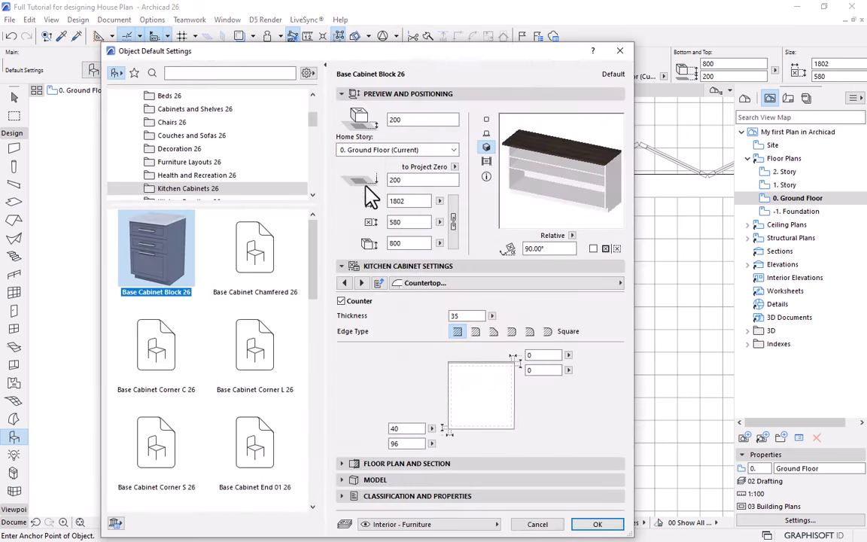
{"action": "scroll", "coordinate": [317, 339], "scroll_direction": "down", "scroll_amount": 2}
{"action": "scroll", "coordinate": [316, 339], "scroll_direction": "down", "scroll_amount": 10}
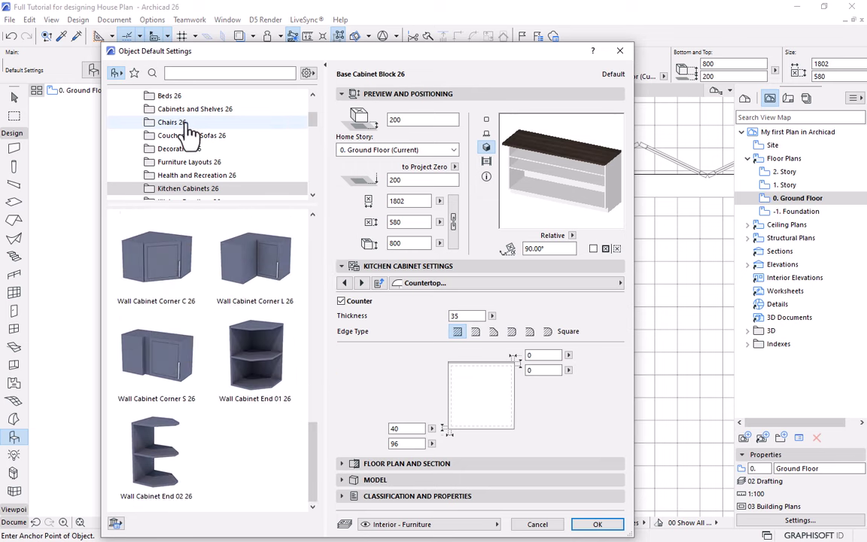
{"action": "scroll", "coordinate": [174, 135], "scroll_direction": "down", "scroll_amount": 3}
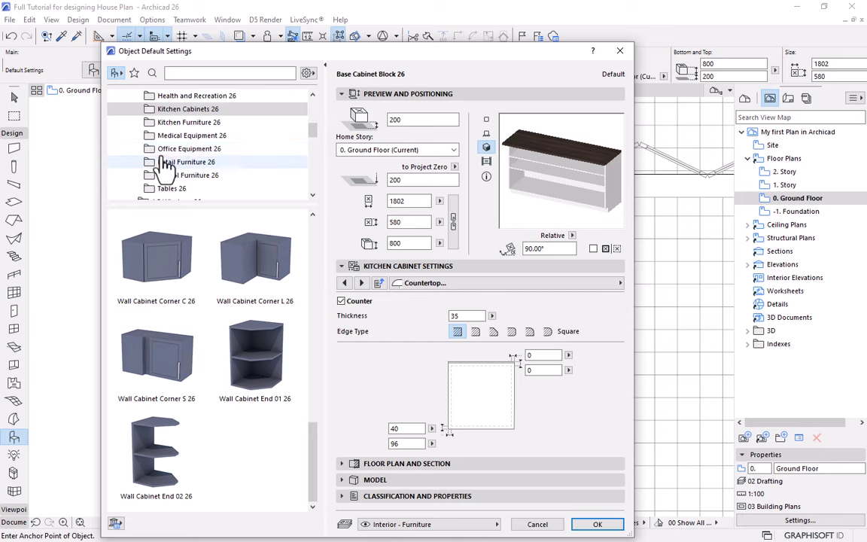
{"action": "scroll", "coordinate": [207, 189], "scroll_direction": "up", "scroll_amount": 1}
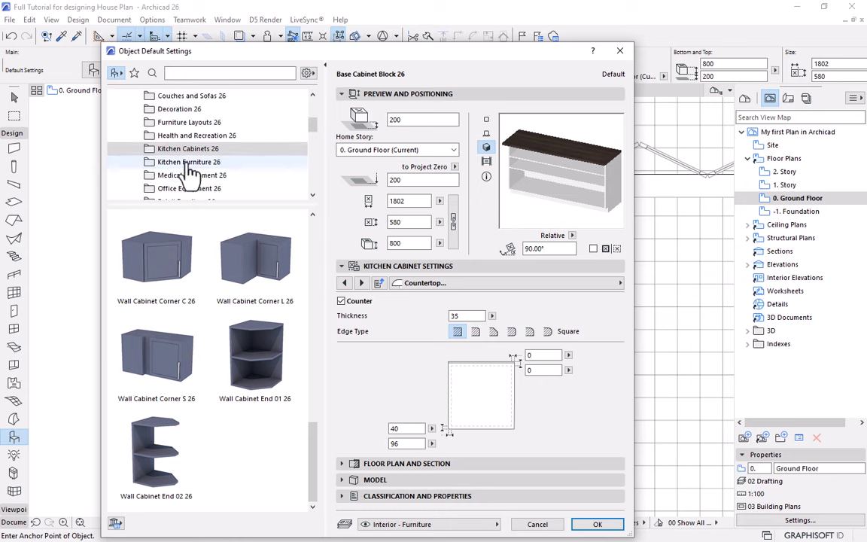
{"action": "scroll", "coordinate": [192, 170], "scroll_direction": "up", "scroll_amount": 1}
{"action": "scroll", "coordinate": [160, 143], "scroll_direction": "up", "scroll_amount": 1}
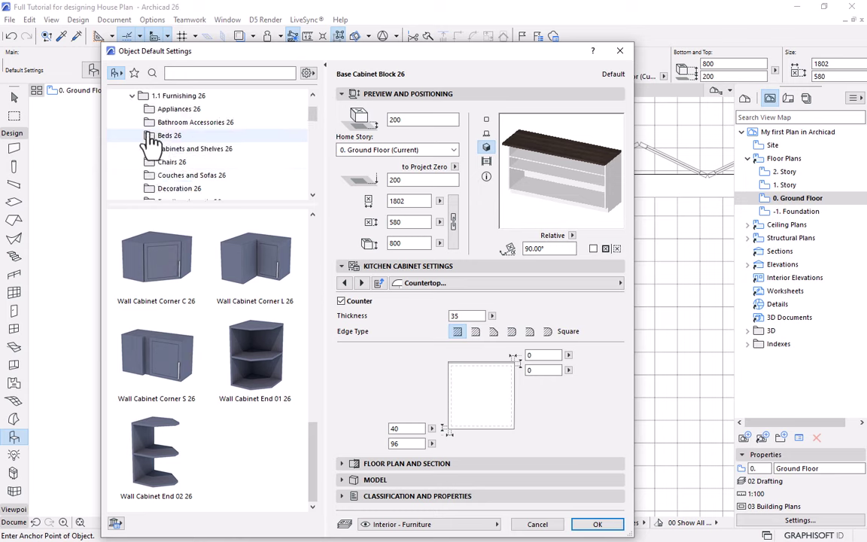
{"action": "left_click", "coordinate": [158, 110]}
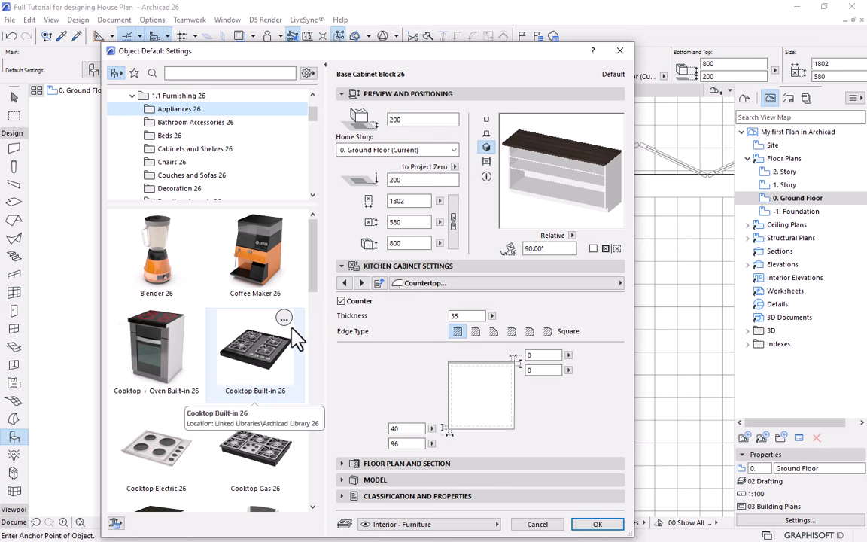
{"action": "scroll", "coordinate": [294, 352], "scroll_direction": "down", "scroll_amount": 2}
{"action": "left_click", "coordinate": [255, 292]}
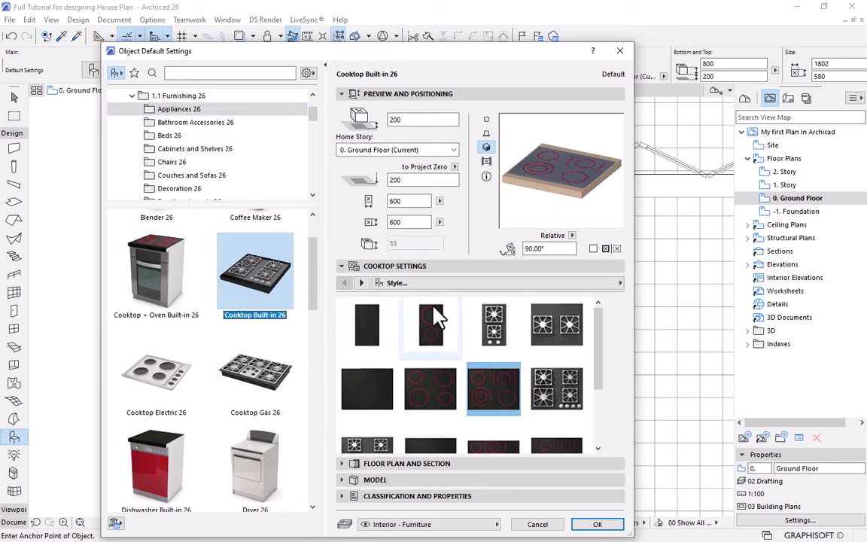
Choose the 750 × 600 mm five-zone electric cooktop style with the side zone and show its 2D representation settings.
{"action": "scroll", "coordinate": [587, 415], "scroll_direction": "down", "scroll_amount": 1}
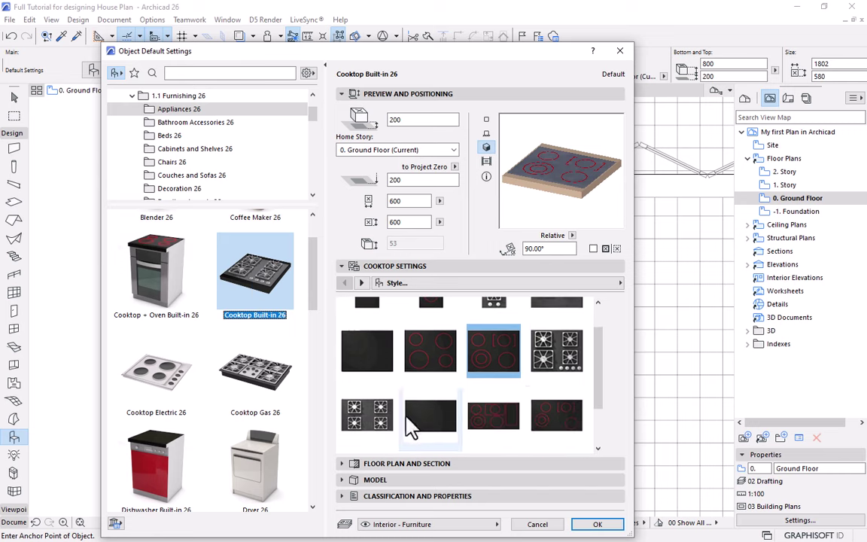
{"action": "left_click", "coordinate": [486, 425]}
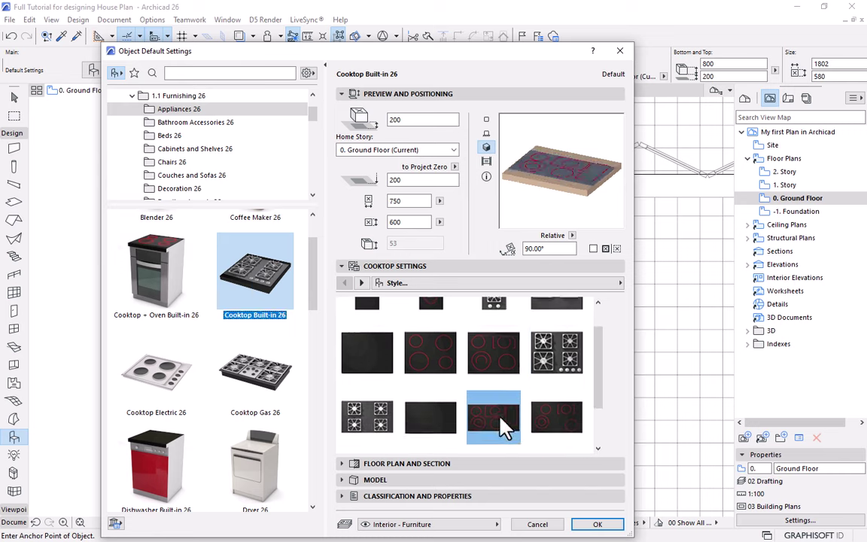
{"action": "left_click", "coordinate": [607, 290]}
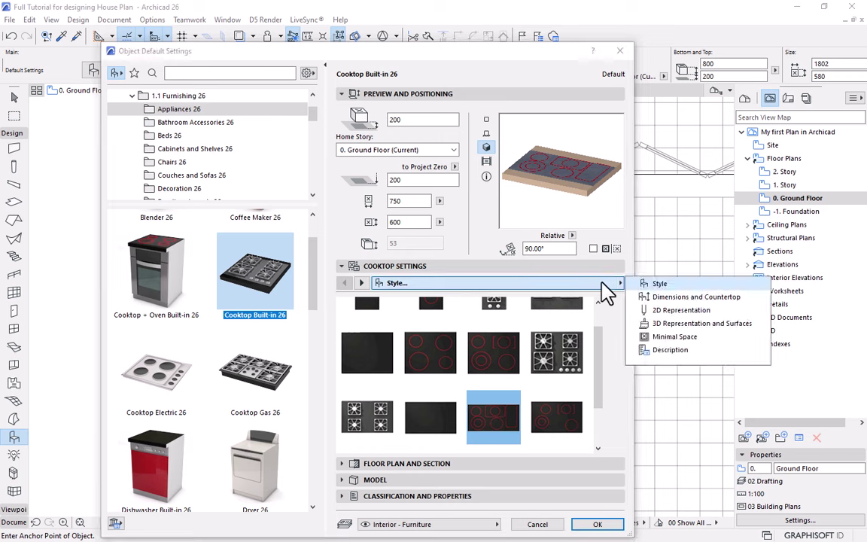
{"action": "left_click", "coordinate": [674, 311]}
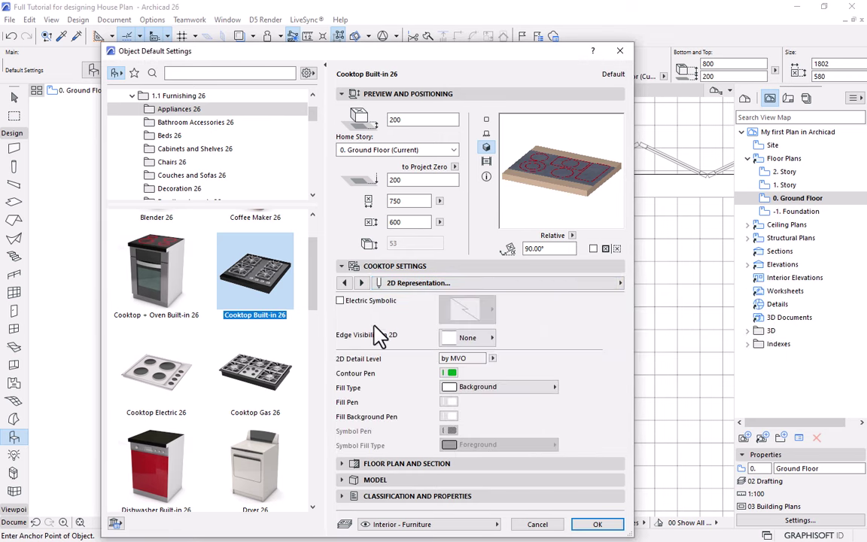
{"action": "left_click", "coordinate": [340, 301]}
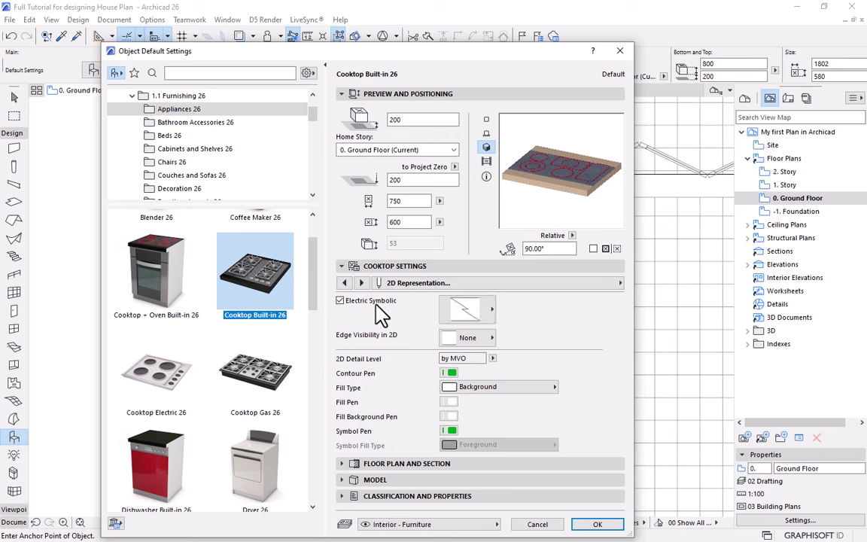
{"action": "left_click", "coordinate": [467, 309]}
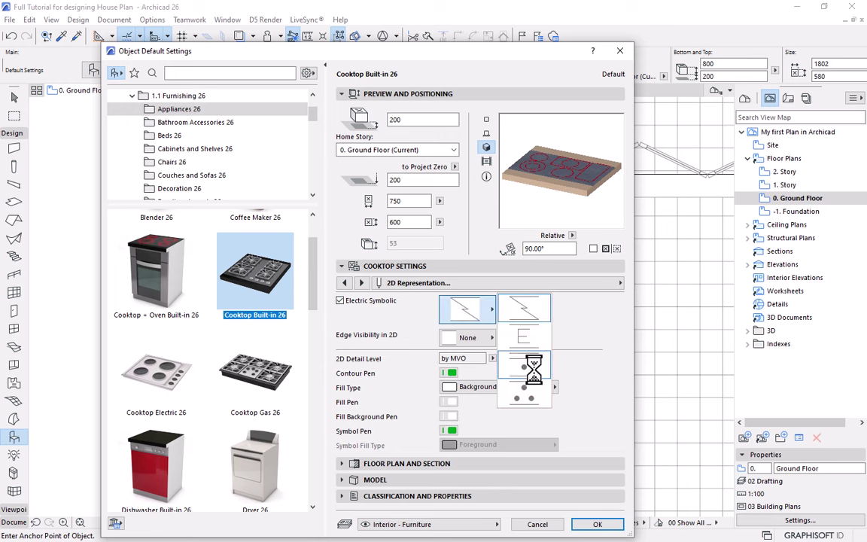
{"action": "left_click", "coordinate": [362, 320]}
{"action": "left_click", "coordinate": [340, 301]}
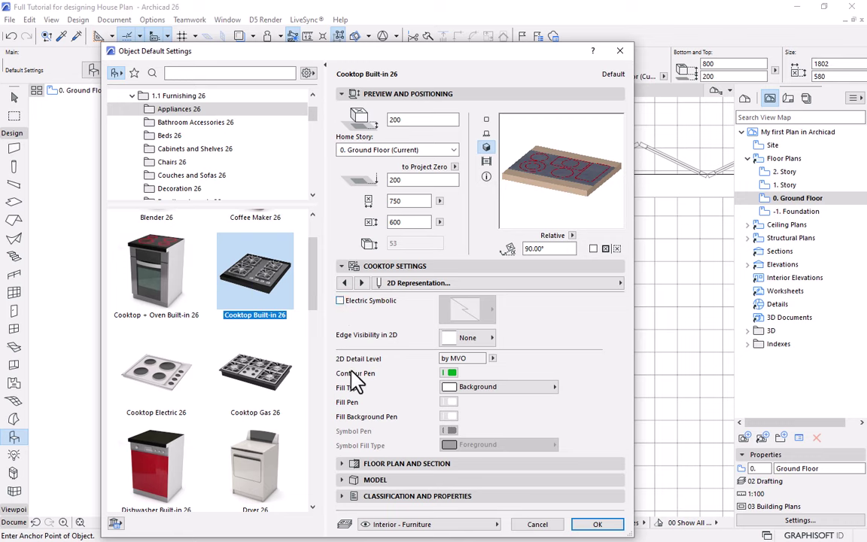
Set the cooktop's 2D edge visibility to Both, detail level to Full and contour pen to pen 2 (0.15 mm), and confirm.
{"action": "left_click", "coordinate": [466, 337]}
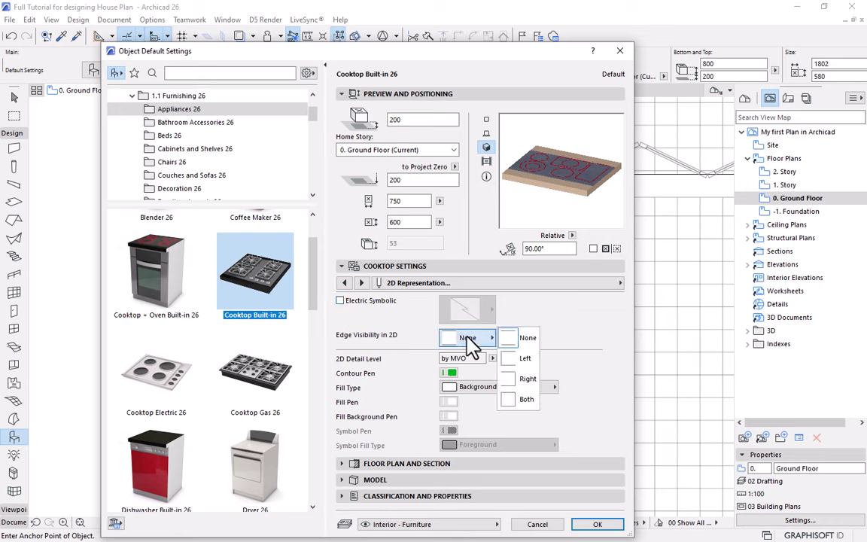
{"action": "left_click", "coordinate": [526, 400]}
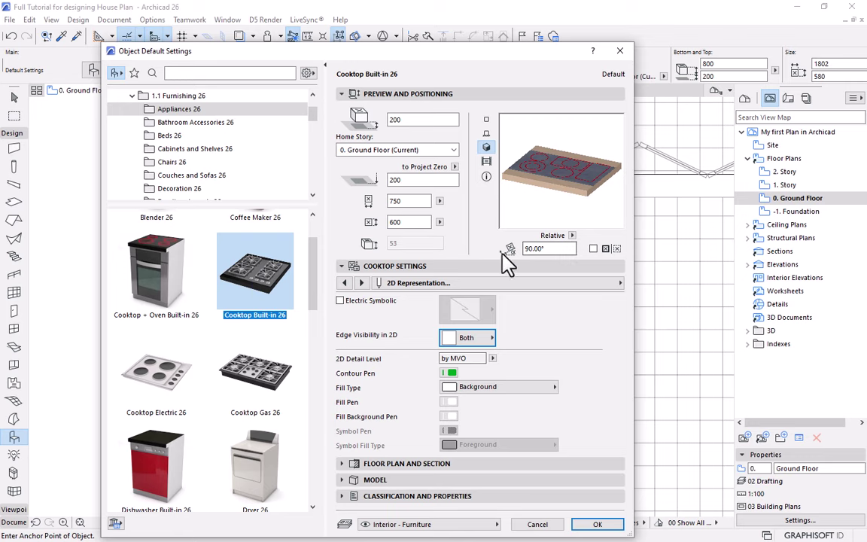
{"action": "left_click", "coordinate": [493, 359]}
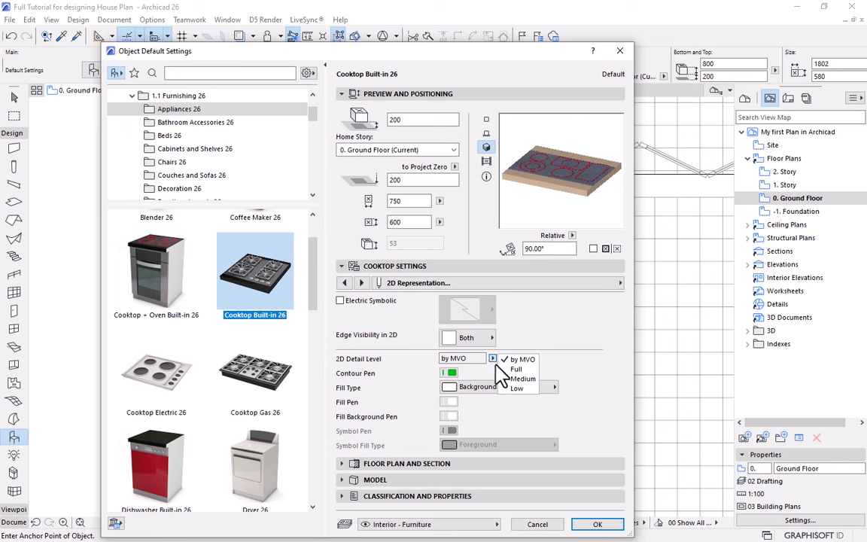
{"action": "left_click", "coordinate": [515, 370]}
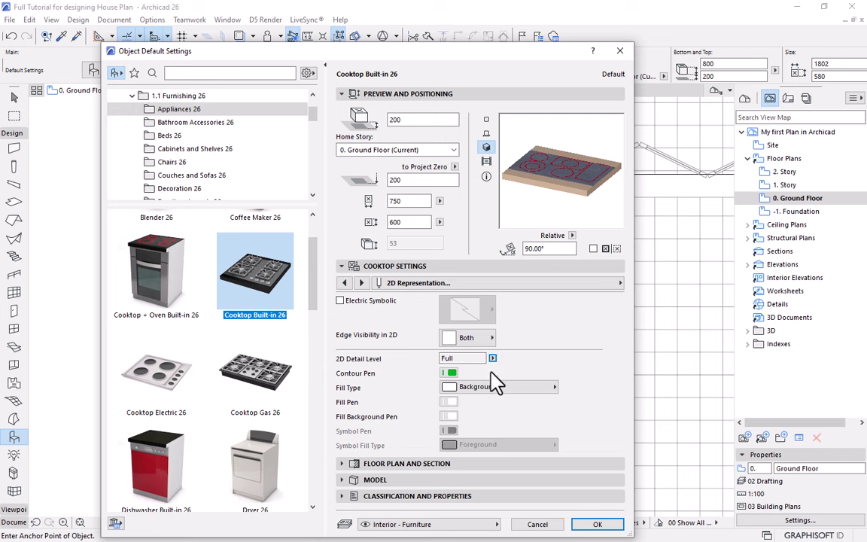
{"action": "left_click", "coordinate": [452, 374]}
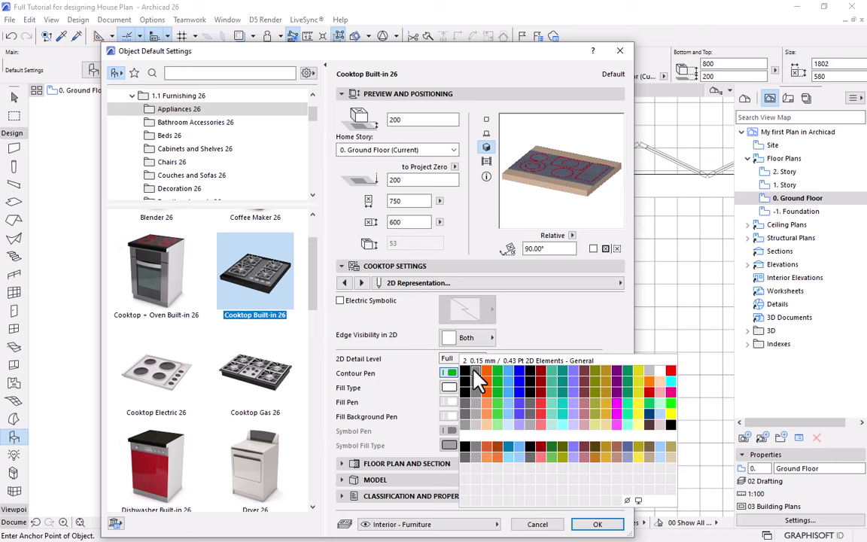
{"action": "left_click", "coordinate": [474, 371]}
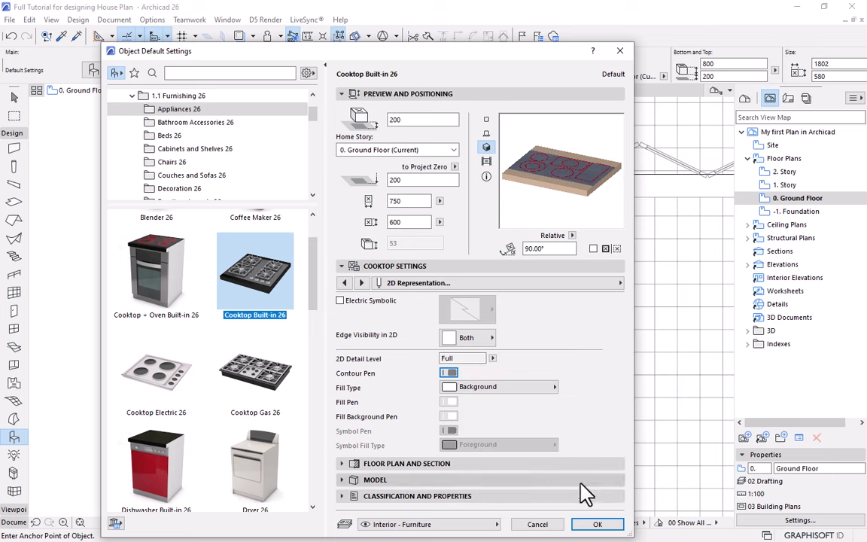
{"action": "left_click", "coordinate": [606, 524]}
Place the cooktop at 950 mm elevation on the long base cabinet and move it toward the outer wall onto the countertop.
{"action": "left_click", "coordinate": [380, 309]}
{"action": "scroll", "coordinate": [369, 297], "scroll_direction": "up", "scroll_amount": 3}
{"action": "left_click", "coordinate": [15, 99]}
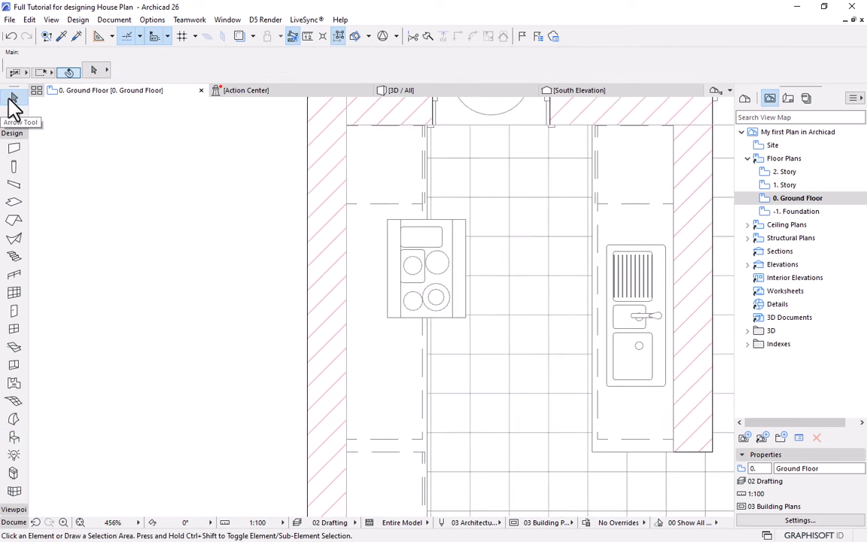
{"action": "left_click", "coordinate": [387, 315]}
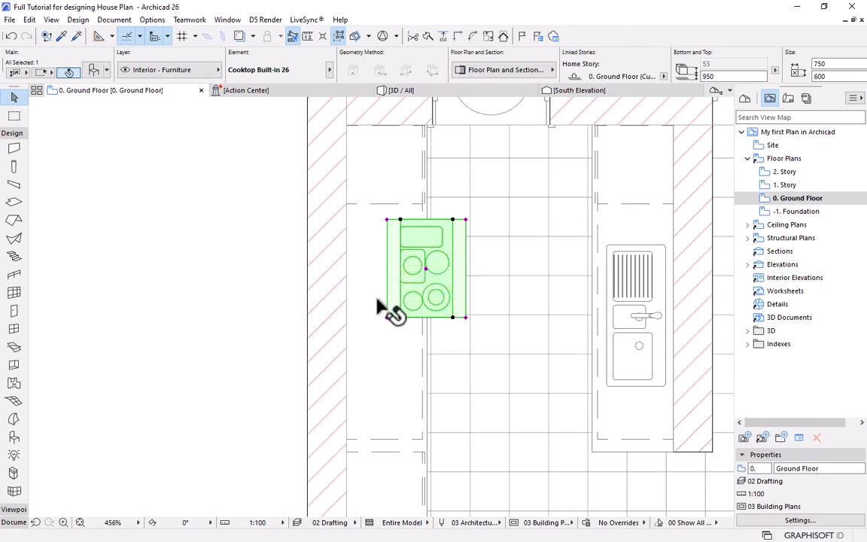
{"action": "left_click", "coordinate": [427, 277]}
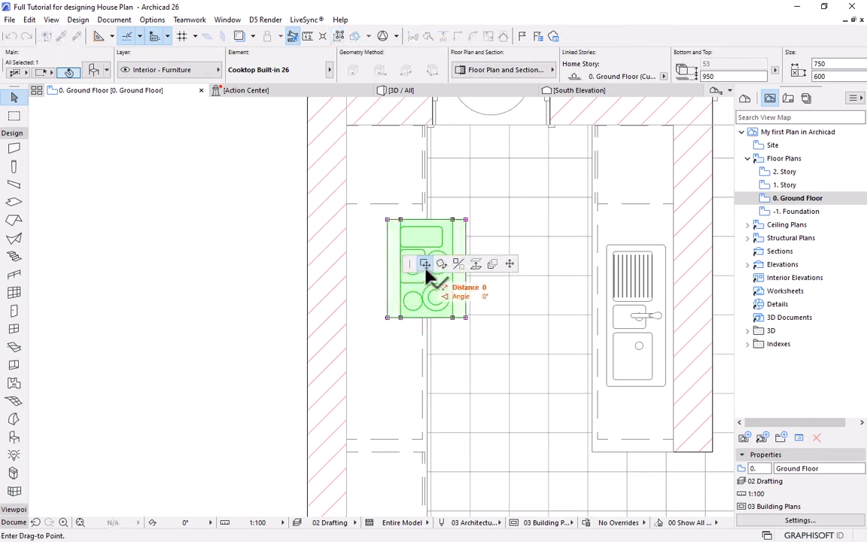
{"action": "left_click", "coordinate": [387, 301]}
{"action": "left_click", "coordinate": [264, 247]}
Set the object defaults to Dining Table Rectangle 26 from the Furniture Layouts 26 library folder.
{"action": "scroll", "coordinate": [320, 256], "scroll_direction": "down", "scroll_amount": 3}
{"action": "scroll", "coordinate": [379, 247], "scroll_direction": "down", "scroll_amount": 5}
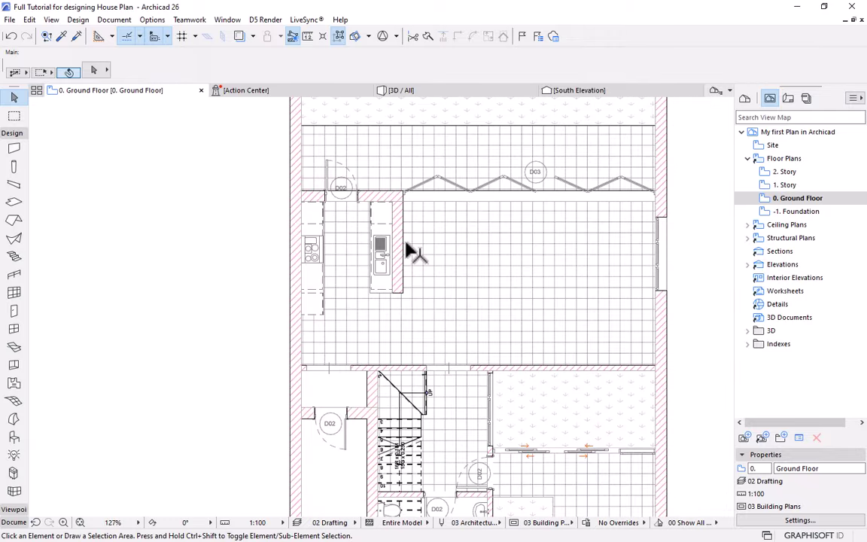
{"action": "middle_click_drag", "start_coordinate": [372, 255], "coordinate": [321, 255]}
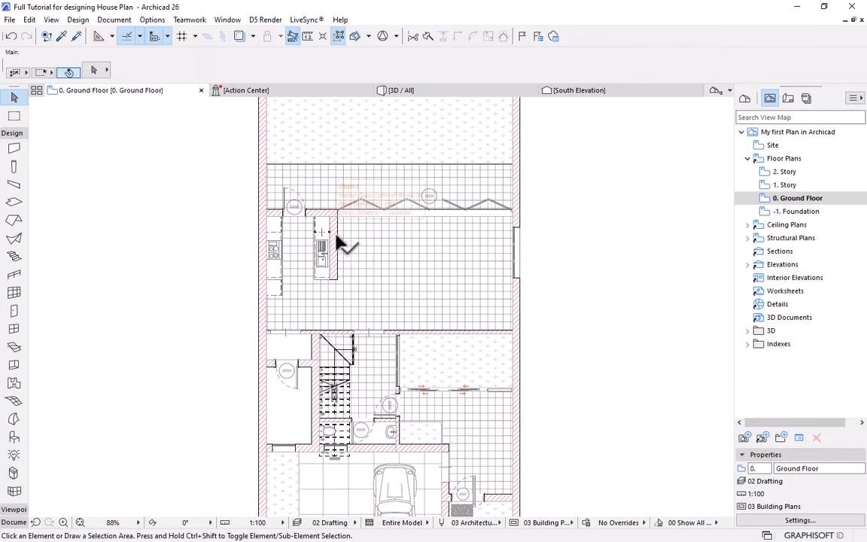
{"action": "scroll", "coordinate": [429, 211], "scroll_direction": "up", "scroll_amount": 4}
{"action": "middle_click_drag", "start_coordinate": [422, 262], "coordinate": [406, 242]}
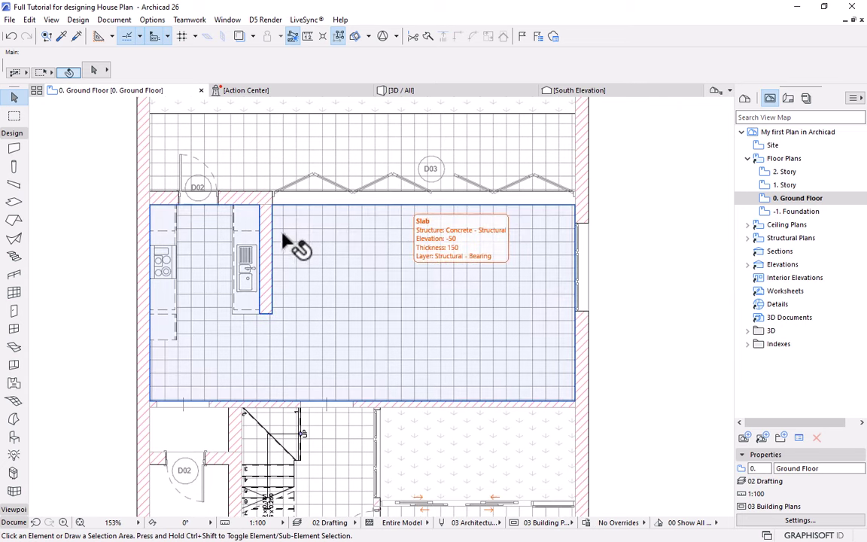
{"action": "left_click", "coordinate": [14, 440]}
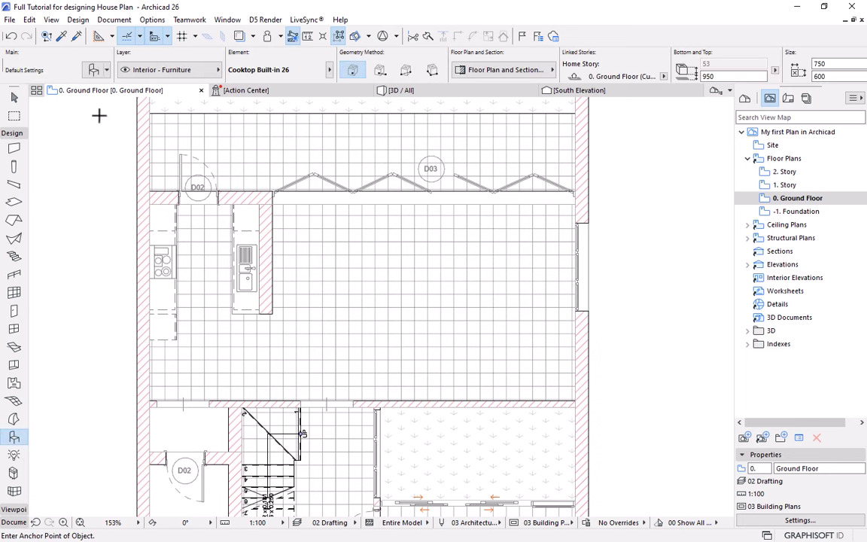
{"action": "left_click", "coordinate": [94, 70]}
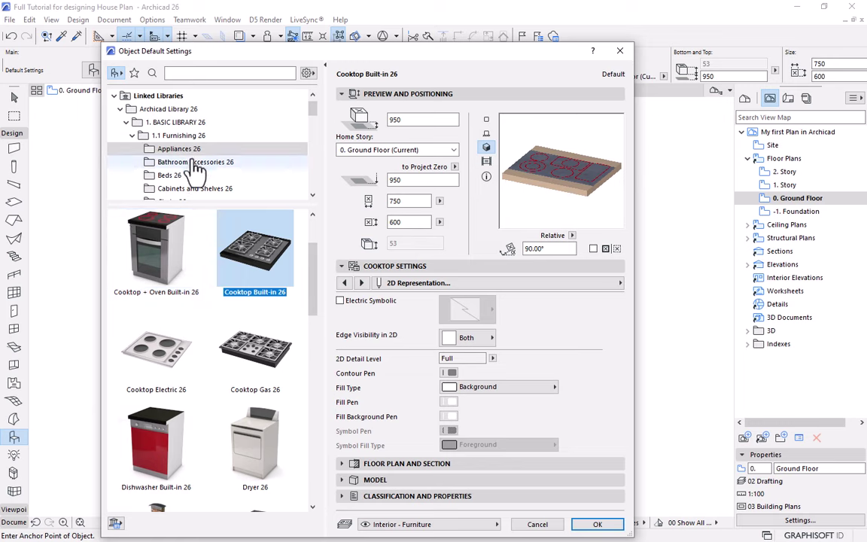
{"action": "scroll", "coordinate": [194, 181], "scroll_direction": "down", "scroll_amount": 2}
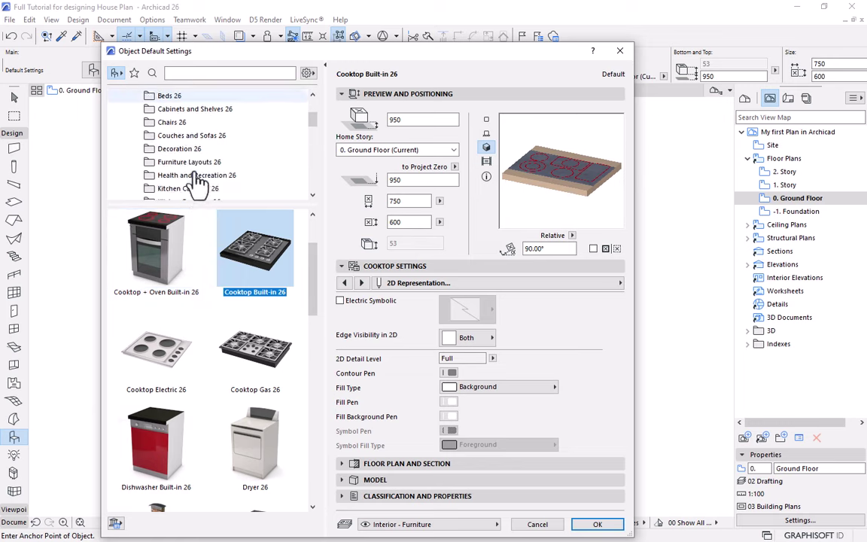
{"action": "scroll", "coordinate": [197, 177], "scroll_direction": "up", "scroll_amount": 3}
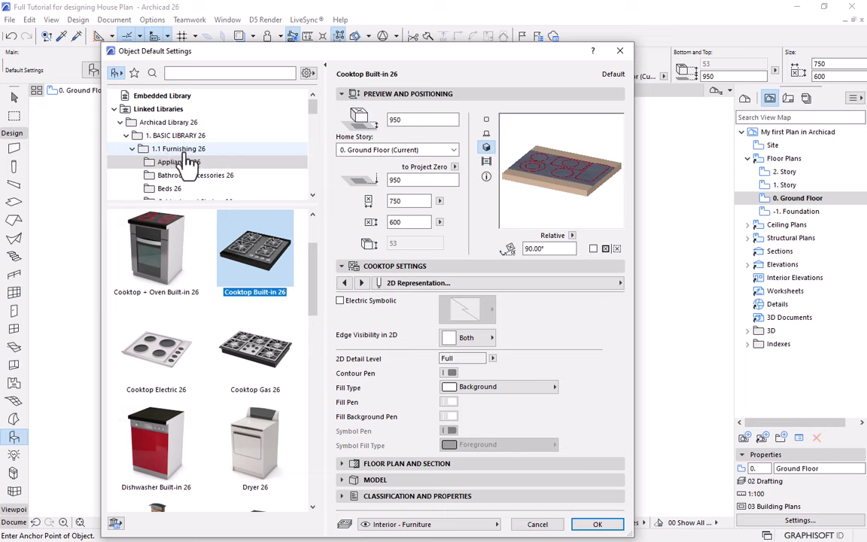
{"action": "scroll", "coordinate": [188, 162], "scroll_direction": "down", "scroll_amount": 3}
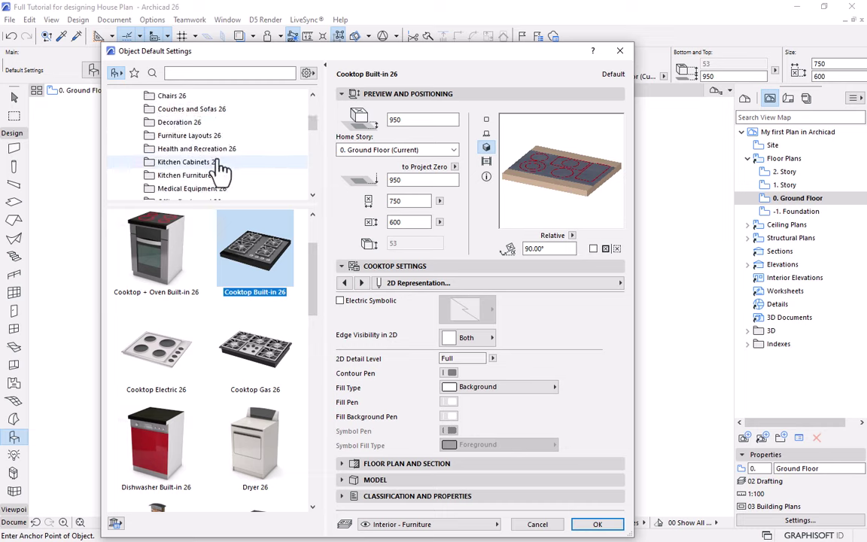
{"action": "left_click", "coordinate": [194, 136]}
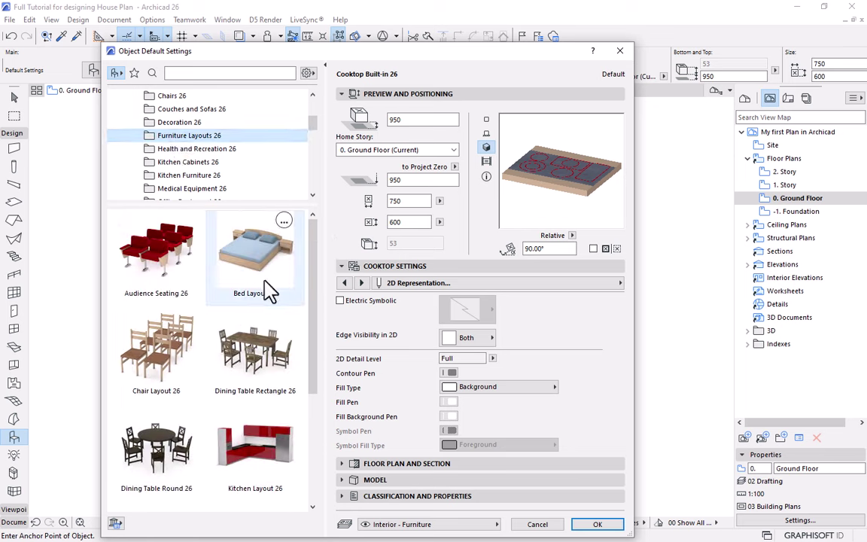
{"action": "scroll", "coordinate": [265, 286], "scroll_direction": "down", "scroll_amount": 1}
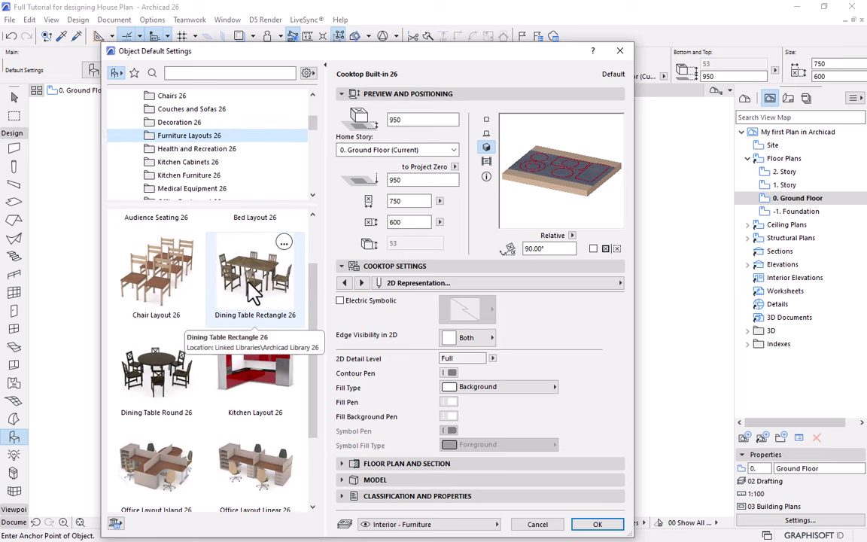
{"action": "left_click", "coordinate": [254, 292]}
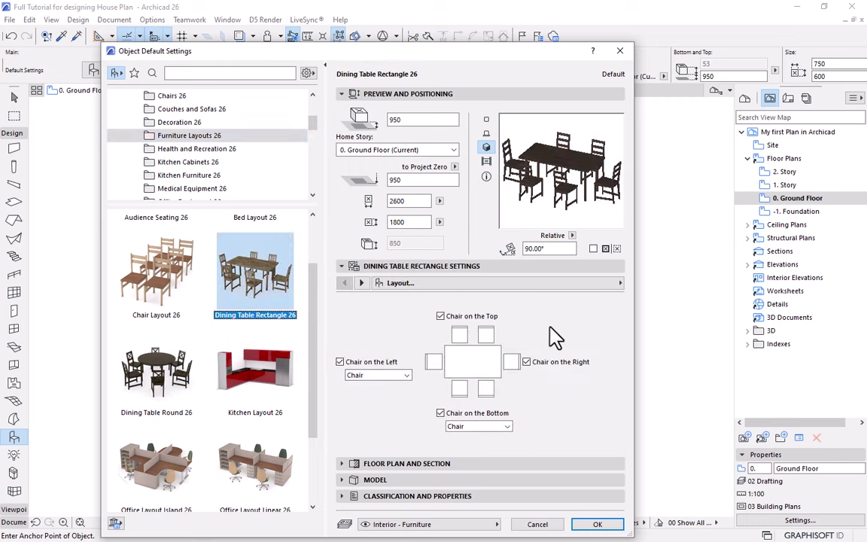
Set both the 2D and 3D detail levels of the dining table to Full in its representation settings.
{"action": "left_click", "coordinate": [618, 286]}
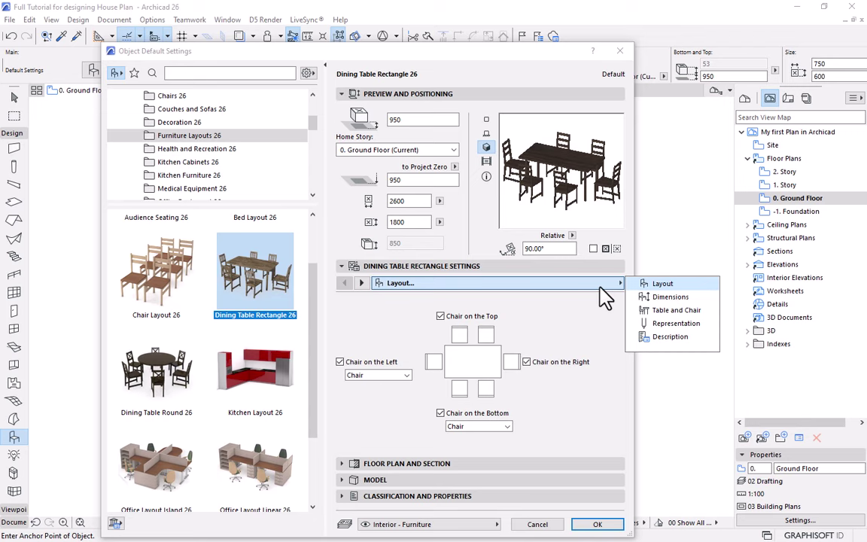
{"action": "left_click", "coordinate": [670, 326]}
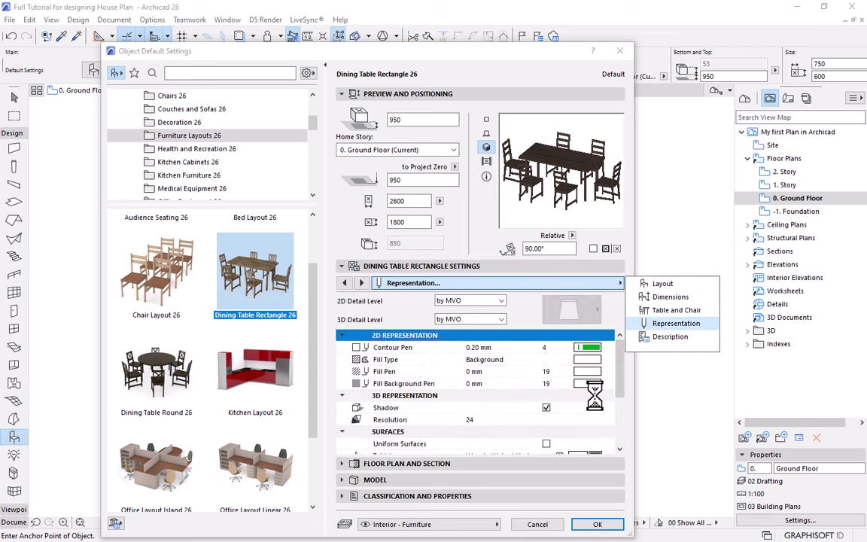
{"action": "left_click", "coordinate": [456, 302]}
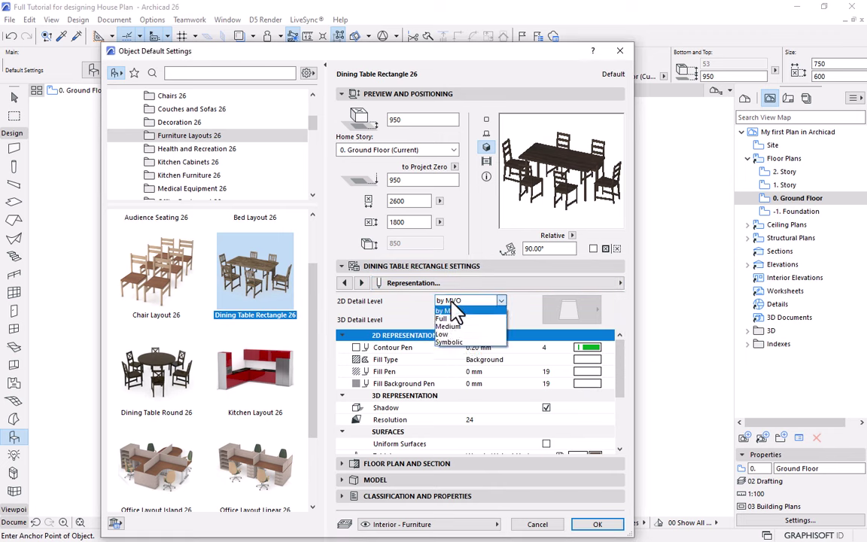
{"action": "left_click", "coordinate": [455, 319]}
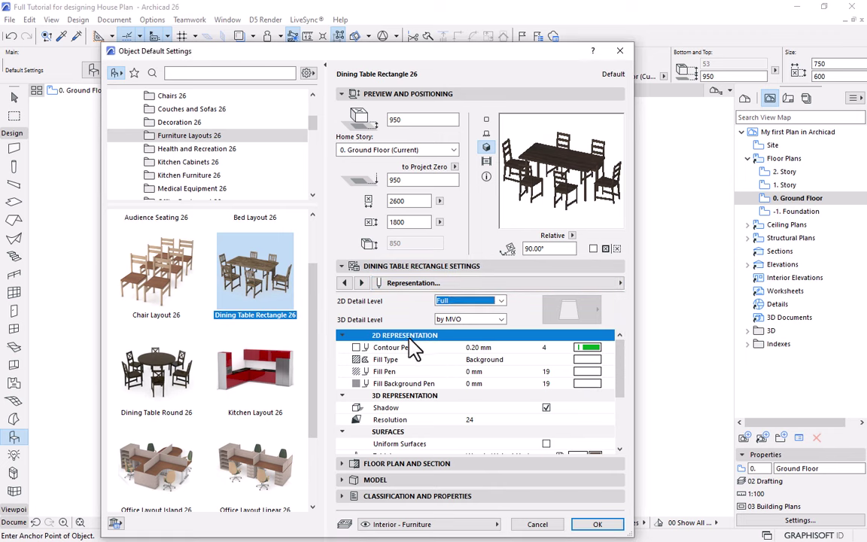
{"action": "left_click", "coordinate": [481, 321]}
{"action": "left_click", "coordinate": [455, 337]}
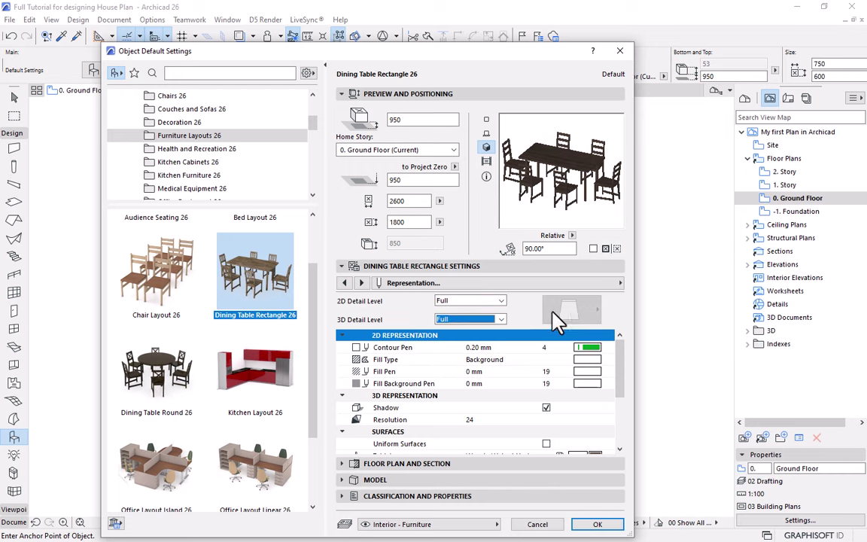
Set the dining table's contour pen to pen 2 (0.15 mm) and confirm the object defaults.
{"action": "left_click", "coordinate": [589, 348]}
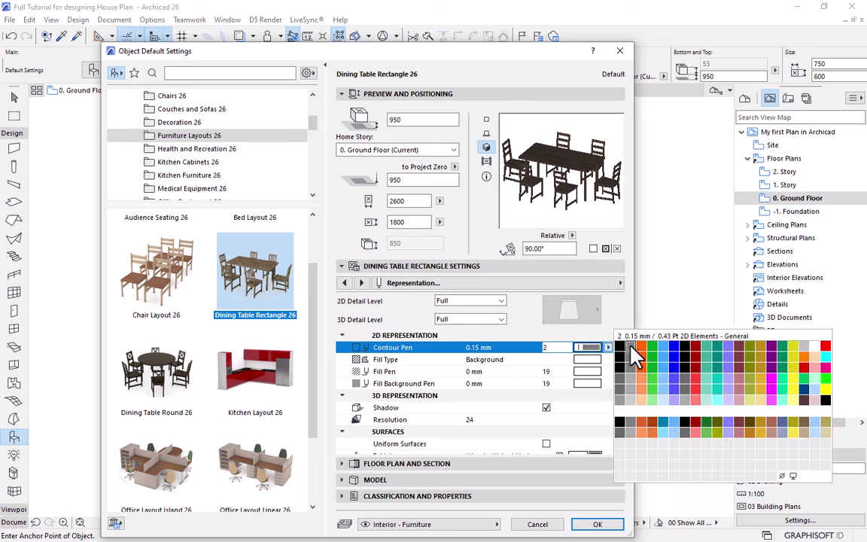
{"action": "left_click", "coordinate": [631, 347]}
{"action": "mouse_move", "coordinate": [616, 349]}
{"action": "left_mouse_down"}
{"action": "mouse_move", "coordinate": [628, 420]}
{"action": "mouse_move", "coordinate": [616, 345]}
{"action": "left_mouse_up"}
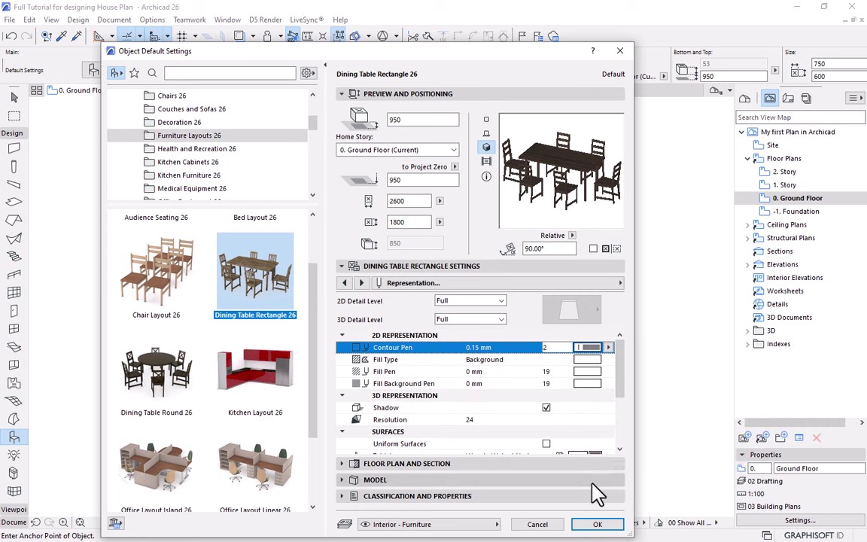
{"action": "left_click", "coordinate": [597, 525]}
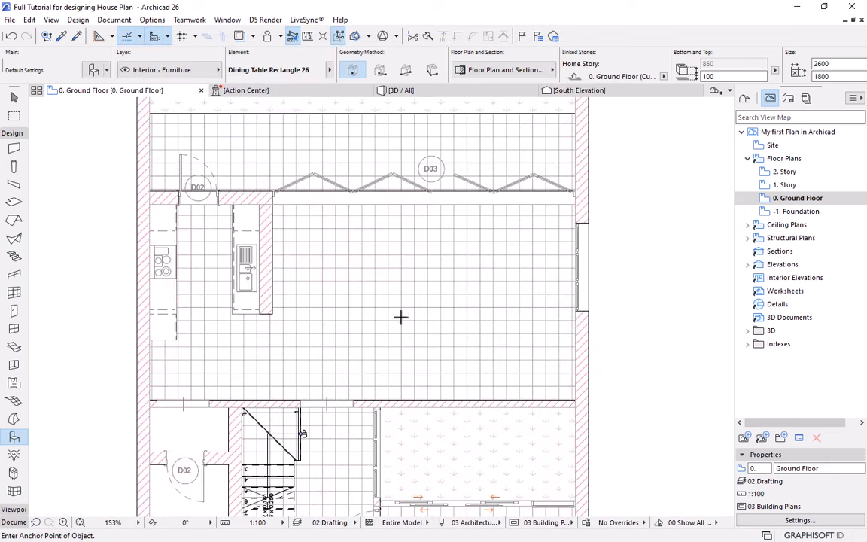
Place the six-chair dining table at 100 mm elevation in the room beside the kitchen and move it closer to the sink wall.
{"action": "left_click", "coordinate": [342, 271]}
{"action": "scroll", "coordinate": [317, 260], "scroll_direction": "up", "scroll_amount": 1}
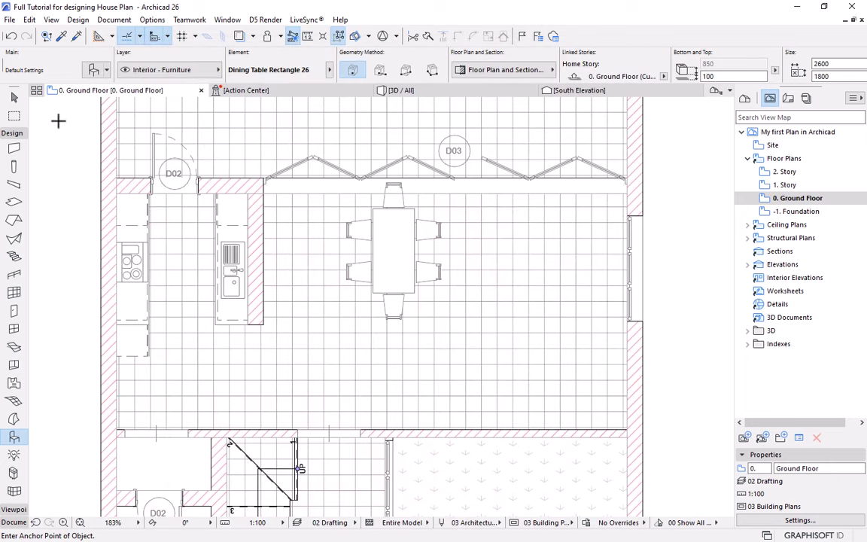
{"action": "left_click", "coordinate": [13, 96]}
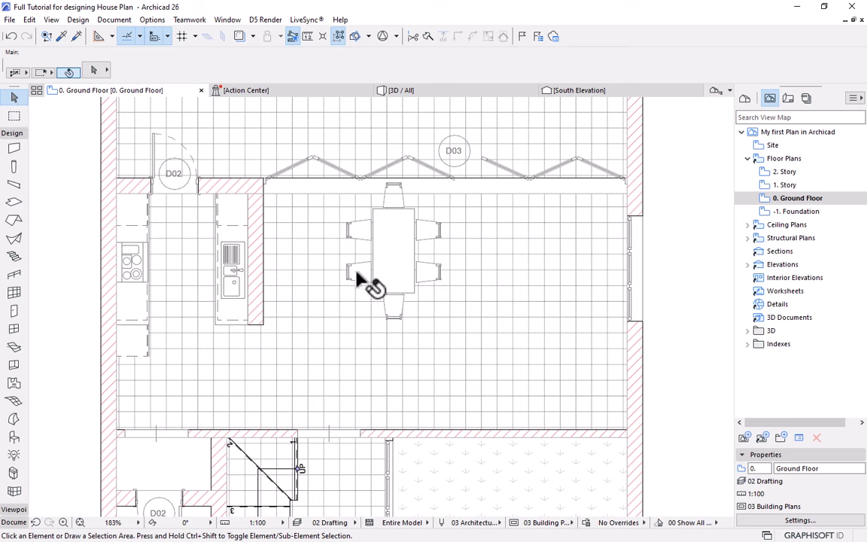
{"action": "left_click", "coordinate": [391, 256]}
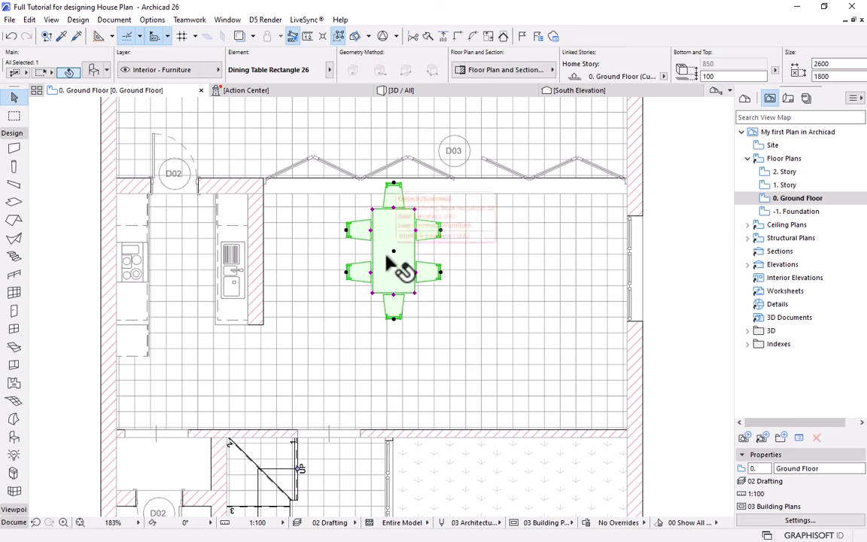
{"action": "left_click", "coordinate": [393, 251]}
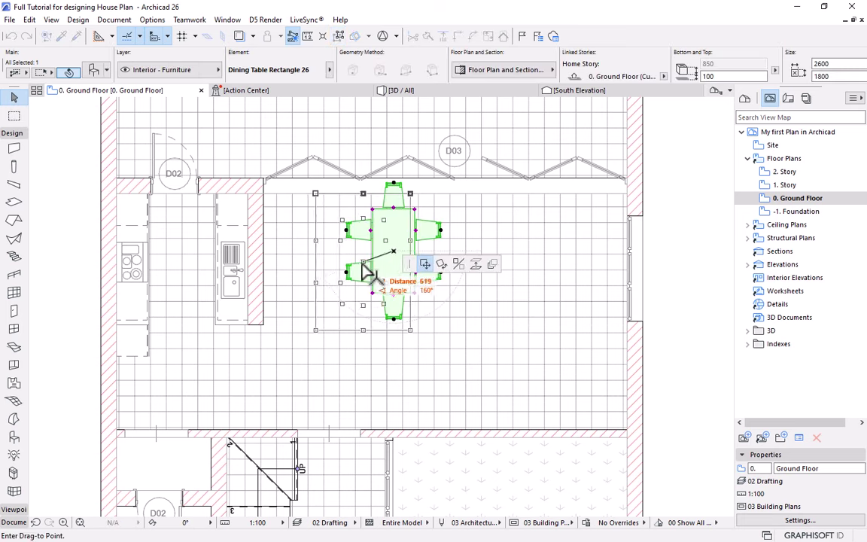
{"action": "left_click", "coordinate": [331, 277]}
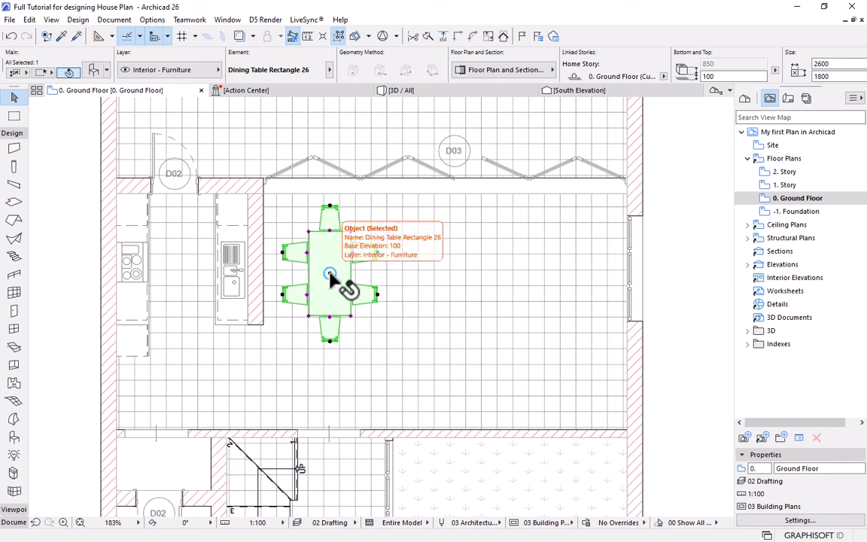
{"action": "scroll", "coordinate": [328, 305], "scroll_direction": "up", "scroll_amount": 2}
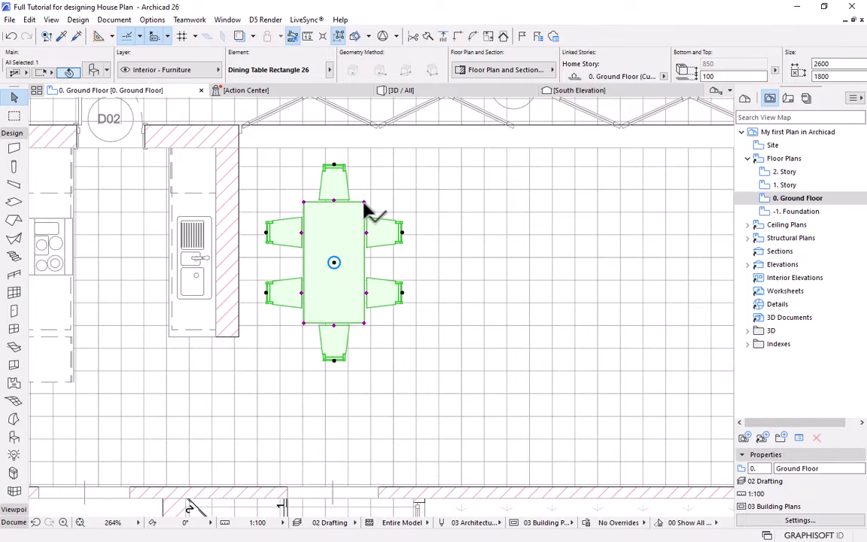
{"action": "scroll", "coordinate": [339, 280], "scroll_direction": "up", "scroll_amount": 1}
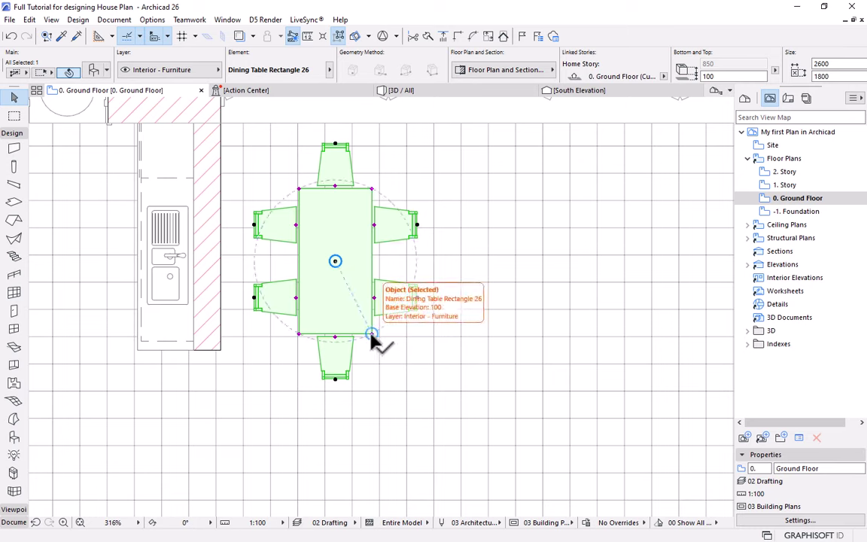
{"action": "left_click", "coordinate": [371, 334]}
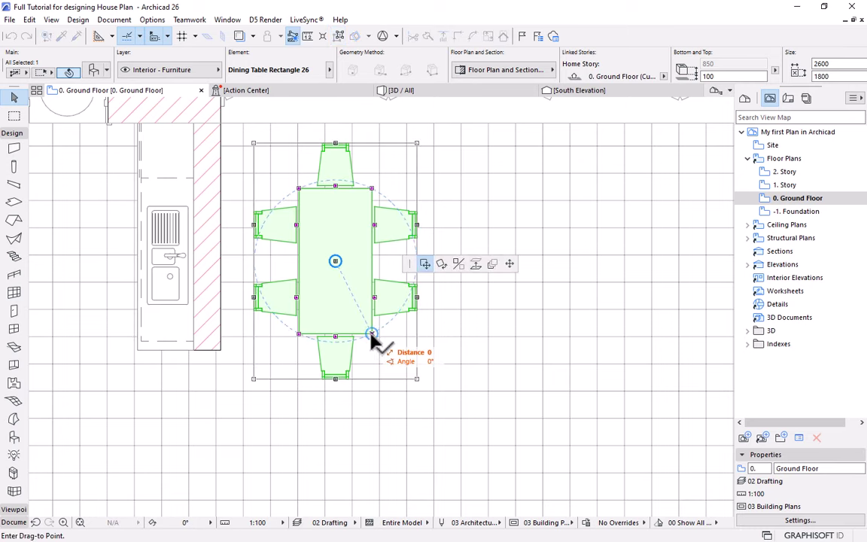
{"action": "left_click", "coordinate": [509, 265]}
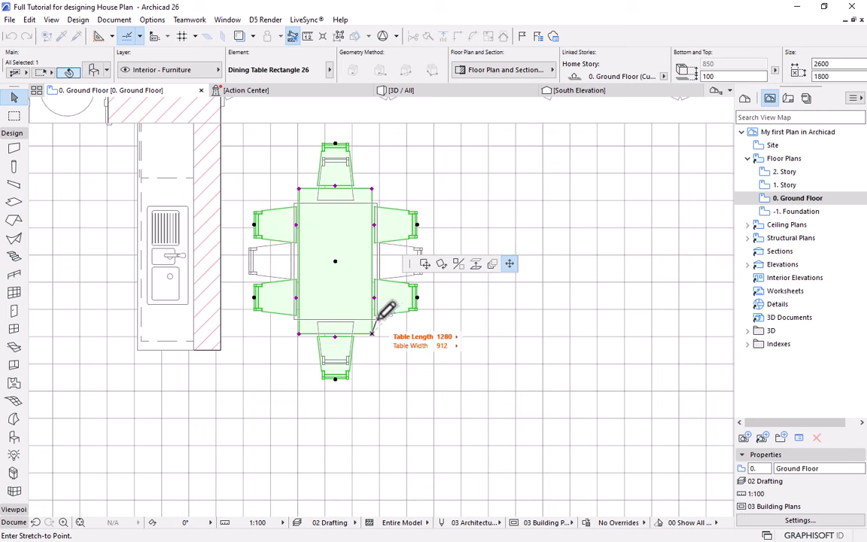
{"action": "left_click", "coordinate": [378, 318]}
{"action": "key", "text": "Escape"}
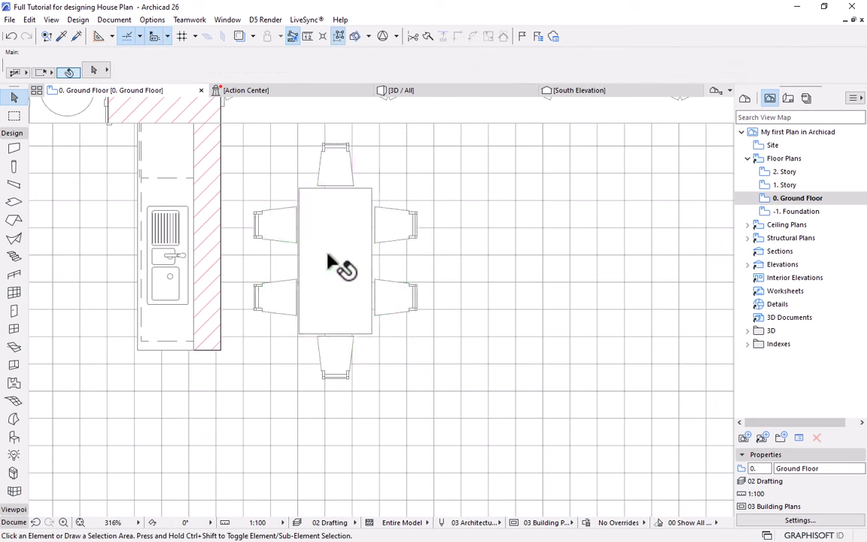
Rotate the dining table a quarter turn about its centre so its long side runs across the room.
{"action": "scroll", "coordinate": [339, 270], "scroll_direction": "down", "scroll_amount": 3}
{"action": "scroll", "coordinate": [338, 317], "scroll_direction": "down", "scroll_amount": 3}
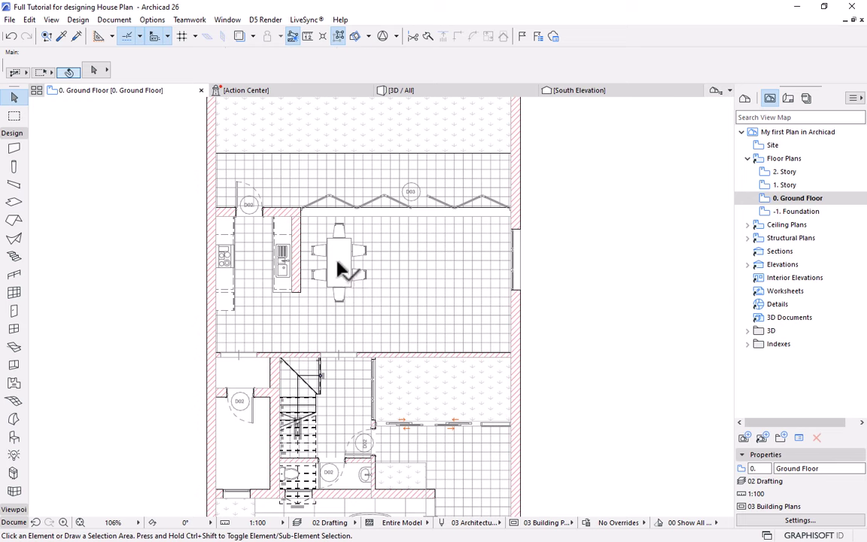
{"action": "left_click", "coordinate": [339, 264]}
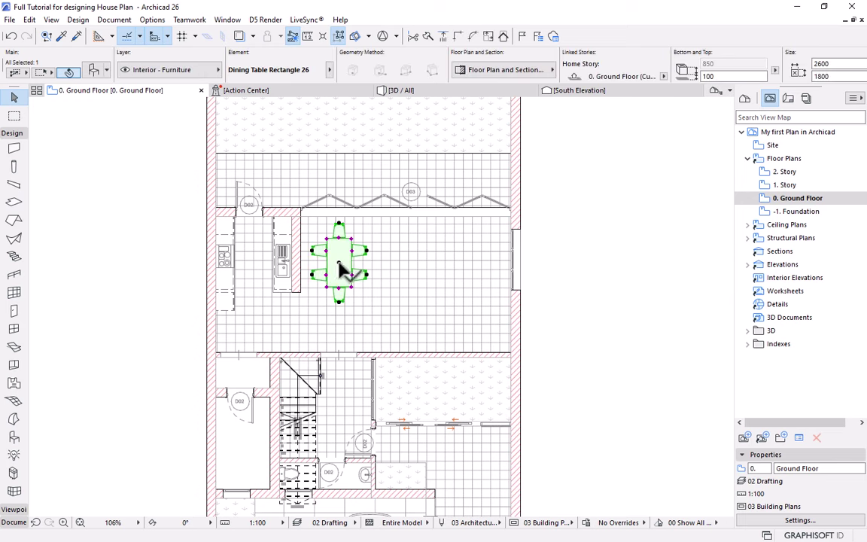
{"action": "left_click_drag", "start_coordinate": [338, 270], "coordinate": [443, 283]}
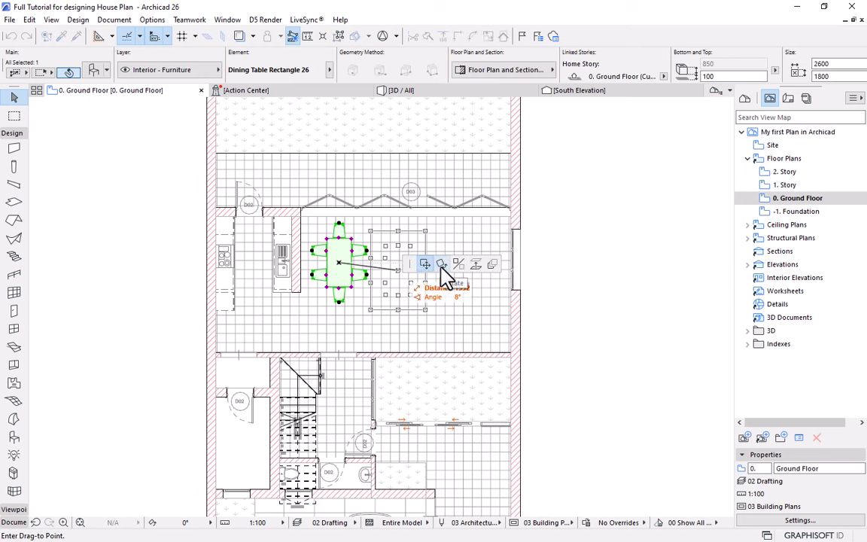
{"action": "left_click", "coordinate": [442, 264]}
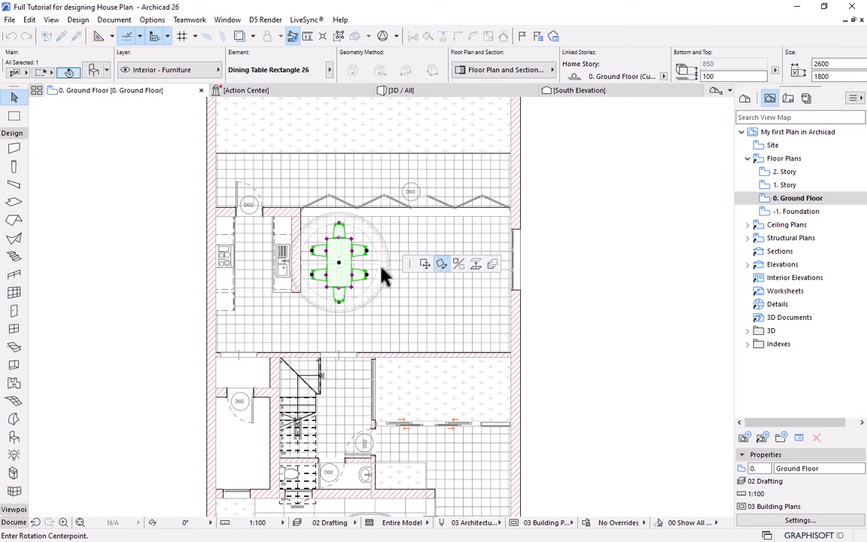
{"action": "left_click", "coordinate": [338, 263]}
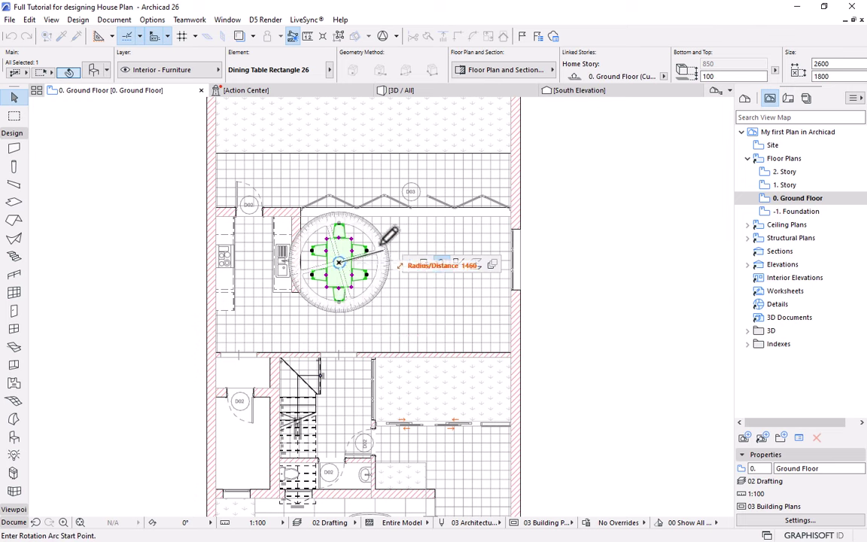
{"action": "left_click", "coordinate": [344, 338]}
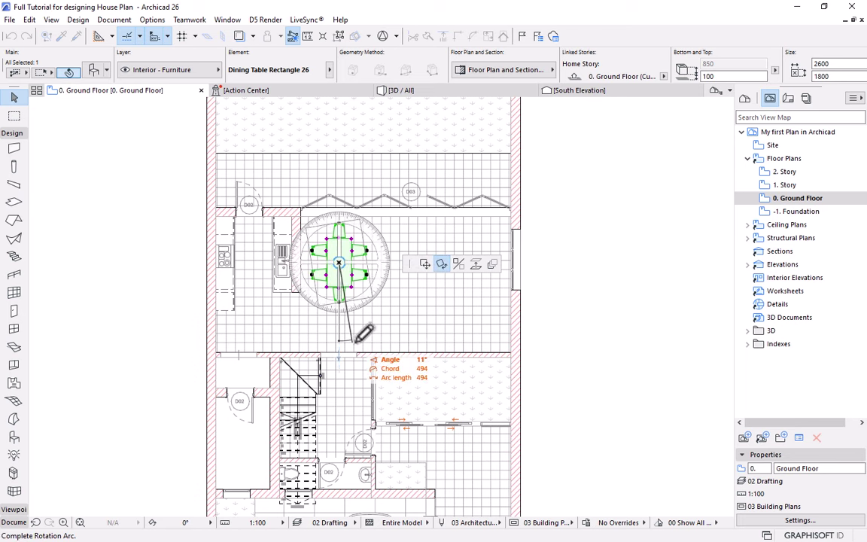
{"action": "left_click", "coordinate": [604, 258]}
{"action": "scroll", "coordinate": [354, 263], "scroll_direction": "up", "scroll_amount": 4}
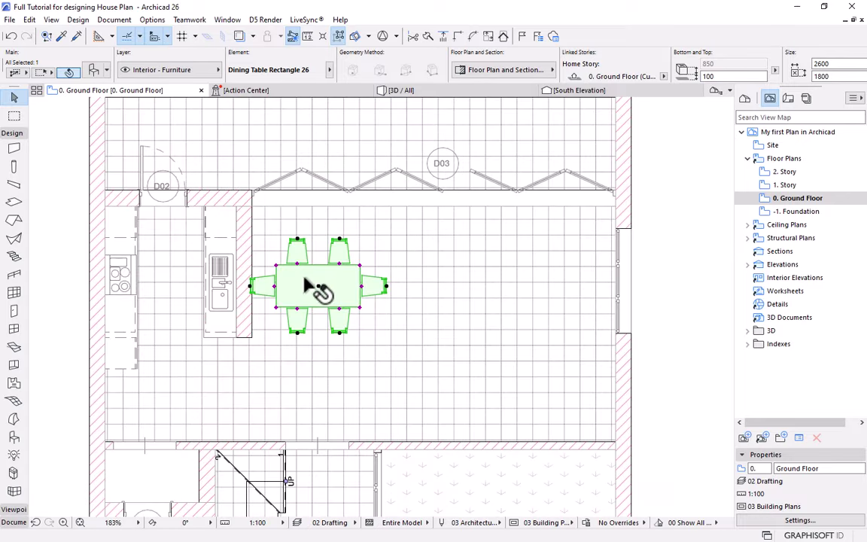
Move the rotated dining table clear of the kitchen sink wall, closer to the folding doors, and deselect it.
{"action": "left_click", "coordinate": [316, 293]}
{"action": "key", "text": "ctrl+e"}
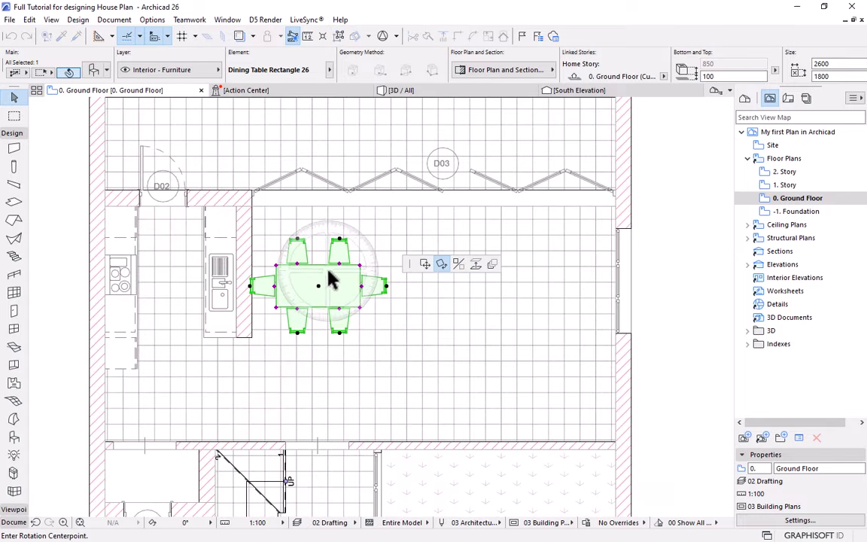
{"action": "left_click", "coordinate": [425, 263]}
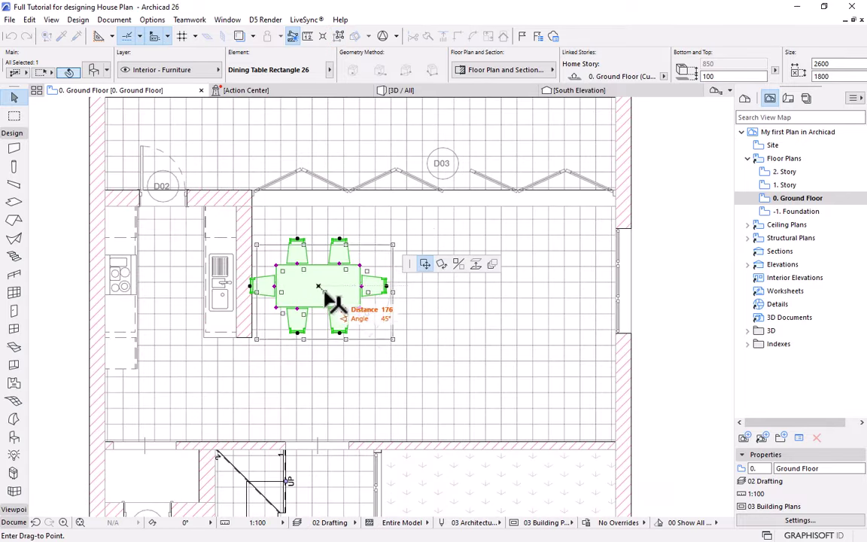
{"action": "left_click", "coordinate": [286, 275]}
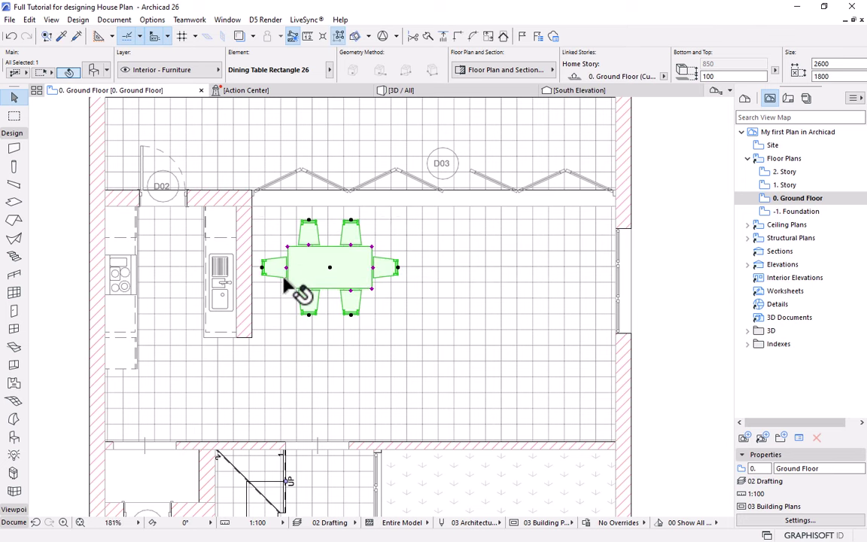
{"action": "scroll", "coordinate": [286, 275], "scroll_direction": "down", "scroll_amount": 5}
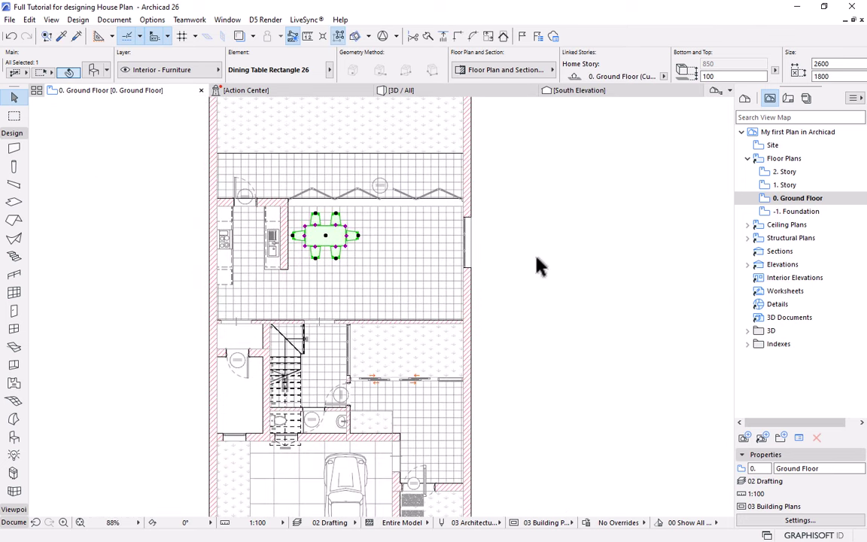
{"action": "left_click", "coordinate": [528, 263]}
{"action": "scroll", "coordinate": [369, 259], "scroll_direction": "up", "scroll_amount": 2}
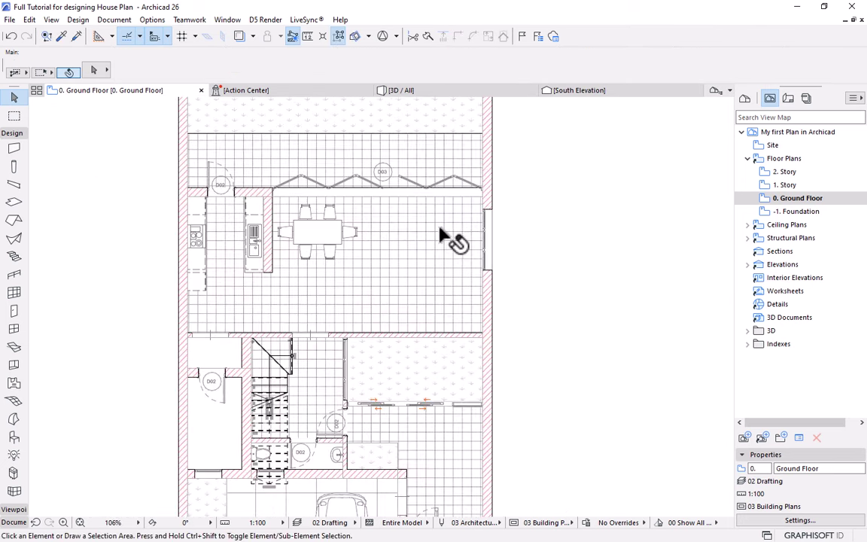
Set the object defaults to Sofa Layout 26 from the Furniture Layouts 26 folder, with Seating on the Left turned off.
{"action": "left_click", "coordinate": [328, 243], "text": "alt"}
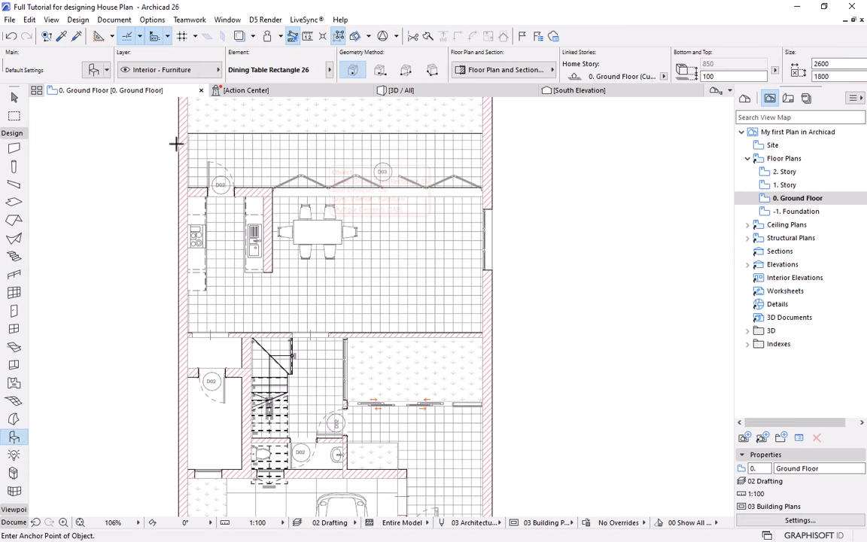
{"action": "left_click", "coordinate": [94, 70]}
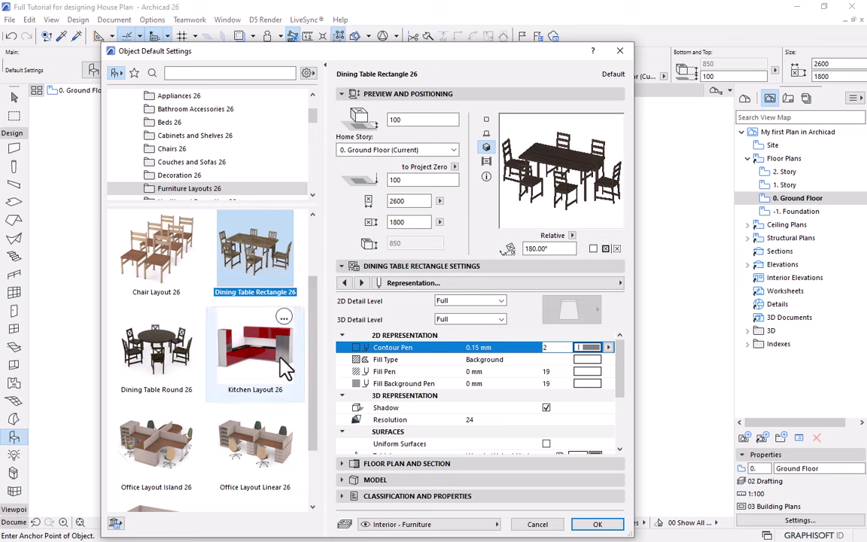
{"action": "scroll", "coordinate": [283, 374], "scroll_direction": "down", "scroll_amount": 1}
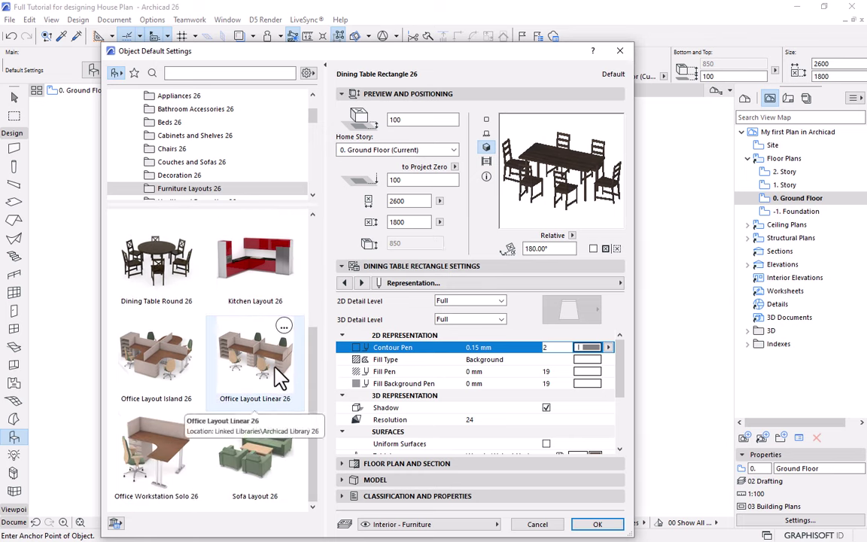
{"action": "left_click", "coordinate": [255, 461]}
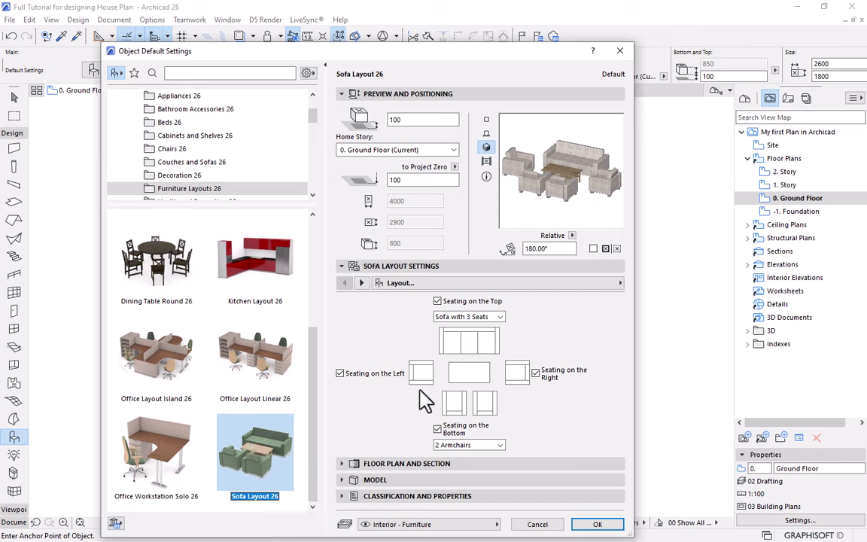
{"action": "left_click", "coordinate": [340, 374]}
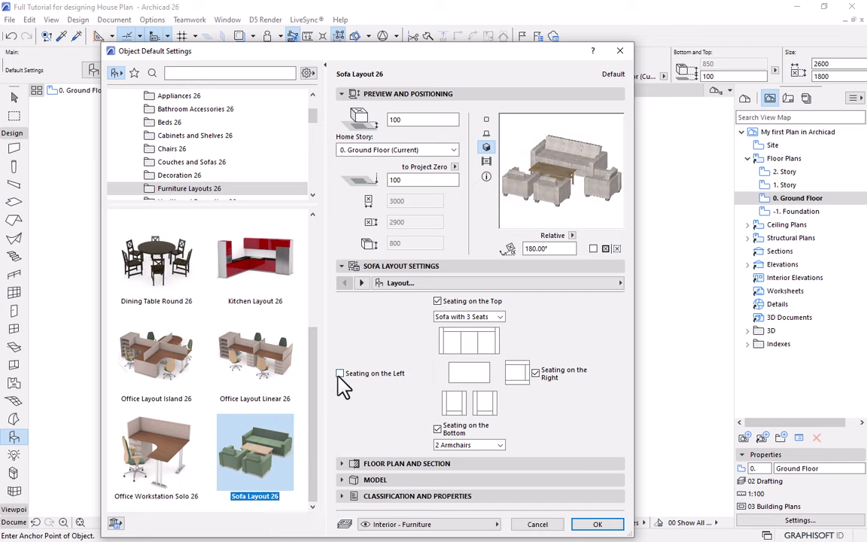
Give the sofa layout a Full 2D detail level and a grey contour pen, and place it in the living area beside the dining table.
{"action": "left_click", "coordinate": [618, 284]}
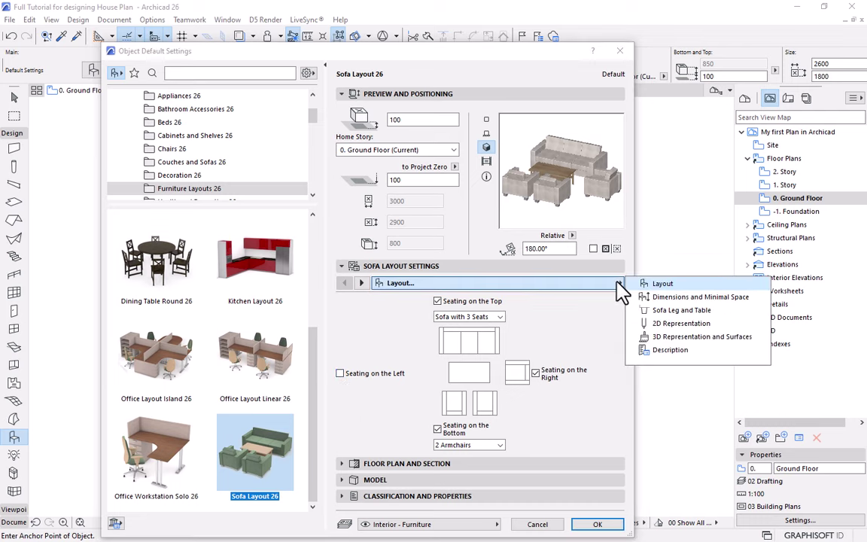
{"action": "left_click", "coordinate": [670, 325]}
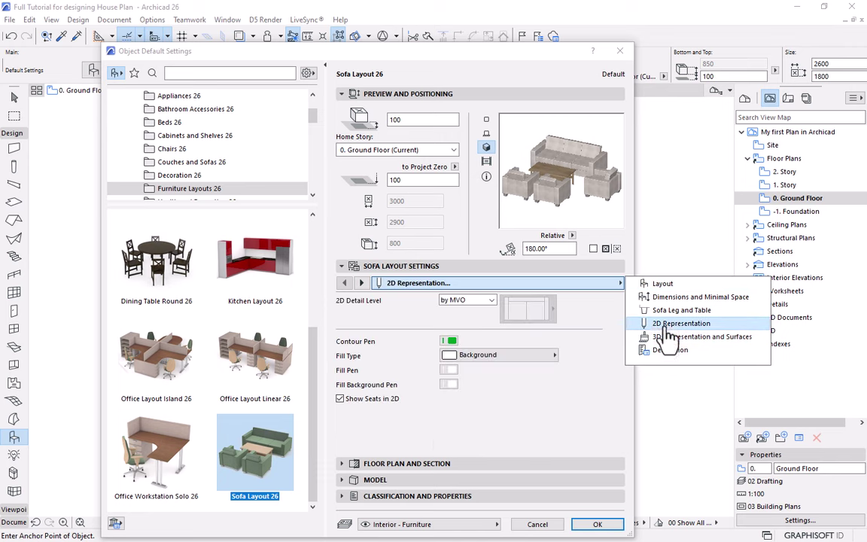
{"action": "left_click", "coordinate": [426, 273]}
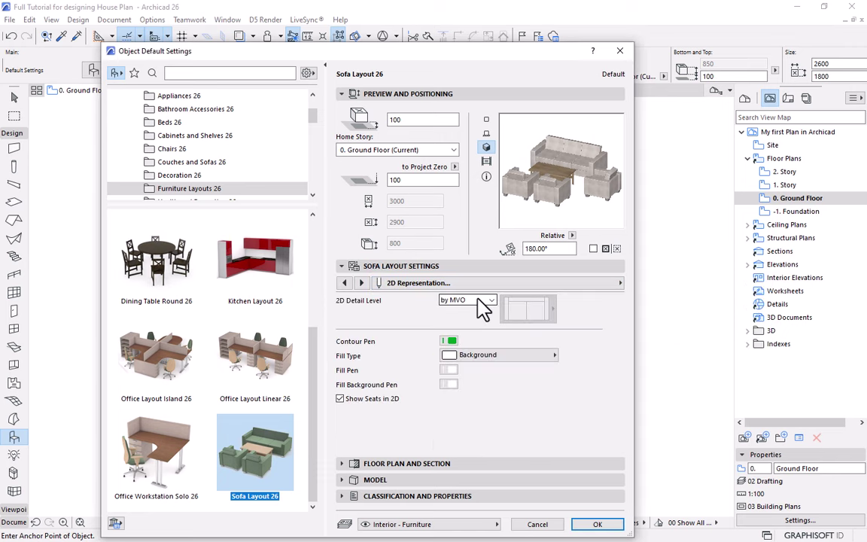
{"action": "left_click", "coordinate": [478, 299]}
{"action": "left_click", "coordinate": [451, 309]}
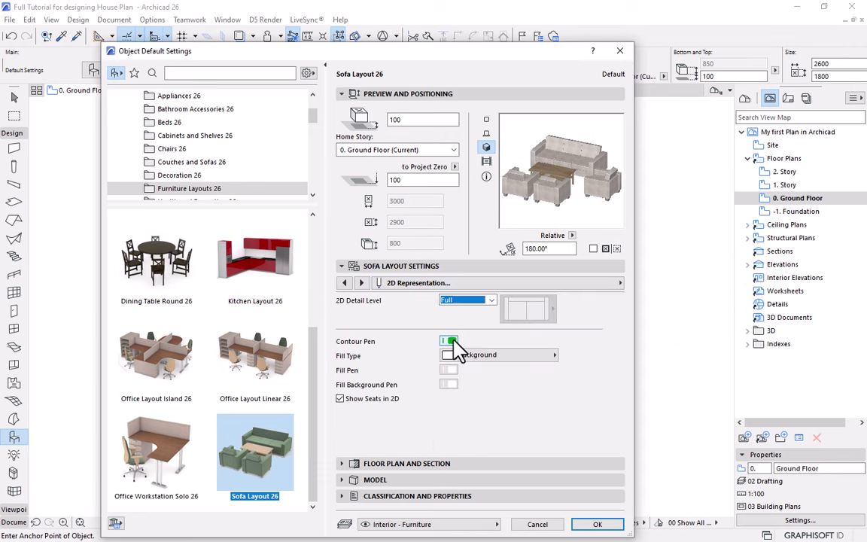
{"action": "left_click", "coordinate": [450, 341]}
{"action": "left_click", "coordinate": [476, 344]}
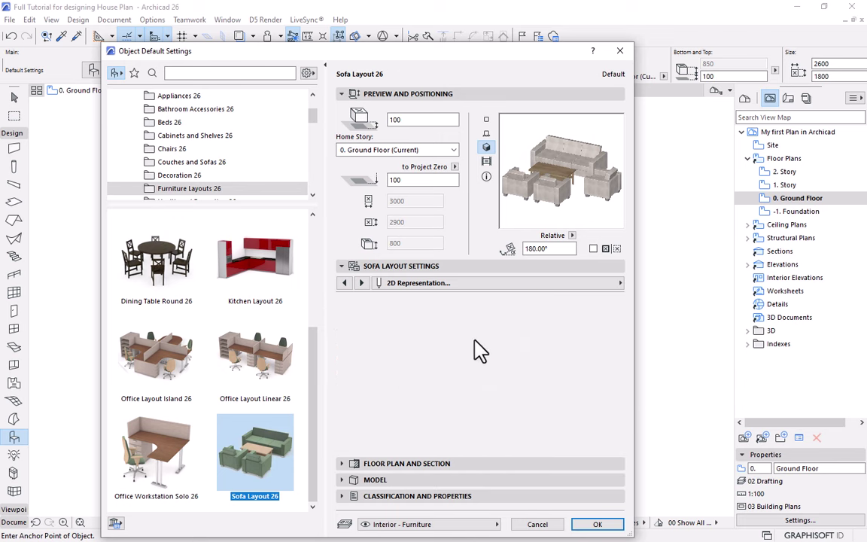
{"action": "left_click", "coordinate": [598, 525]}
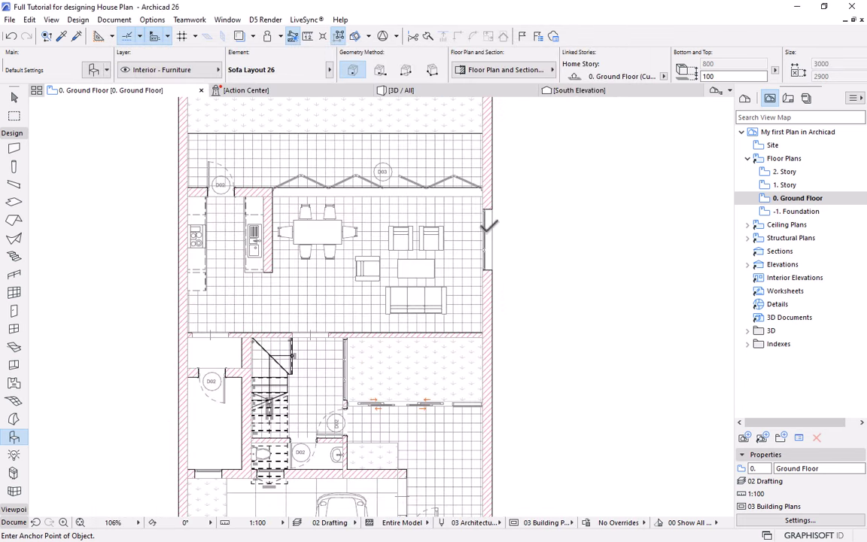
Examine the furnished ground floor plan from the living area down to the garage and the planted areas.
{"action": "scroll", "coordinate": [486, 229], "scroll_direction": "down", "scroll_amount": 4}
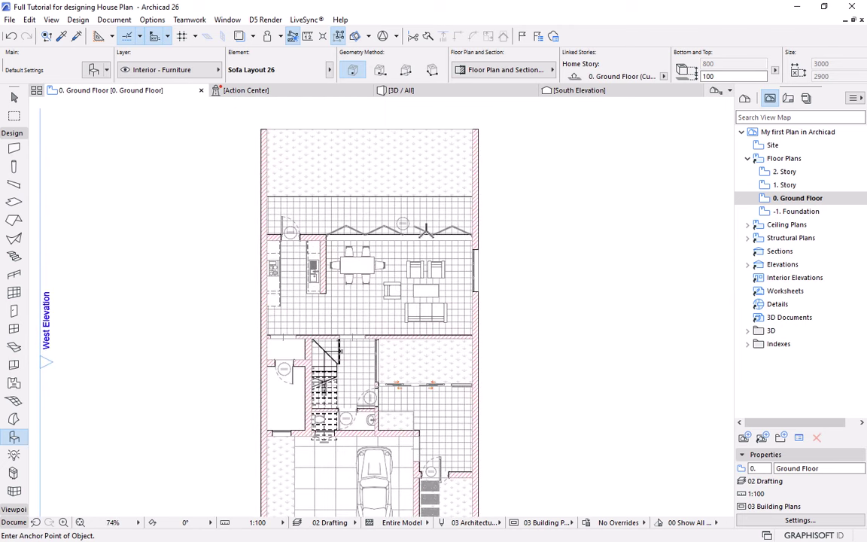
{"action": "scroll", "coordinate": [409, 208], "scroll_direction": "down", "scroll_amount": 2}
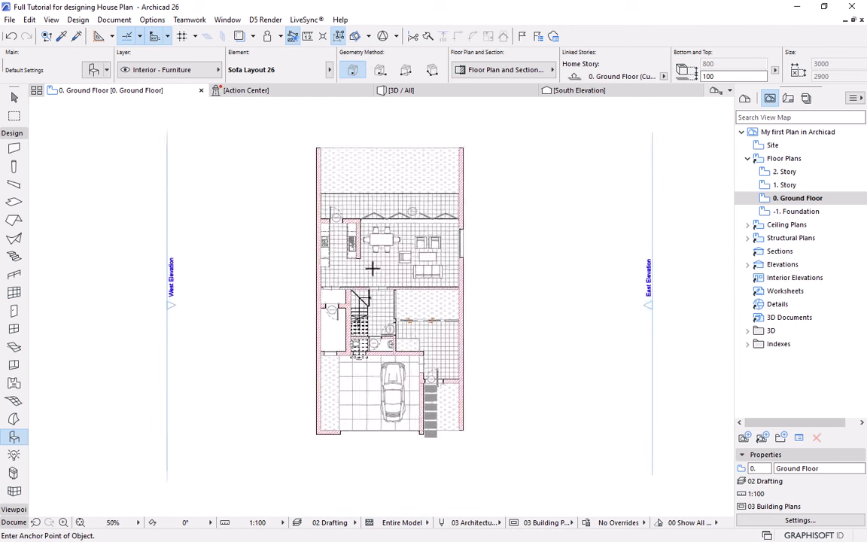
{"action": "scroll", "coordinate": [372, 268], "scroll_direction": "up", "scroll_amount": 2}
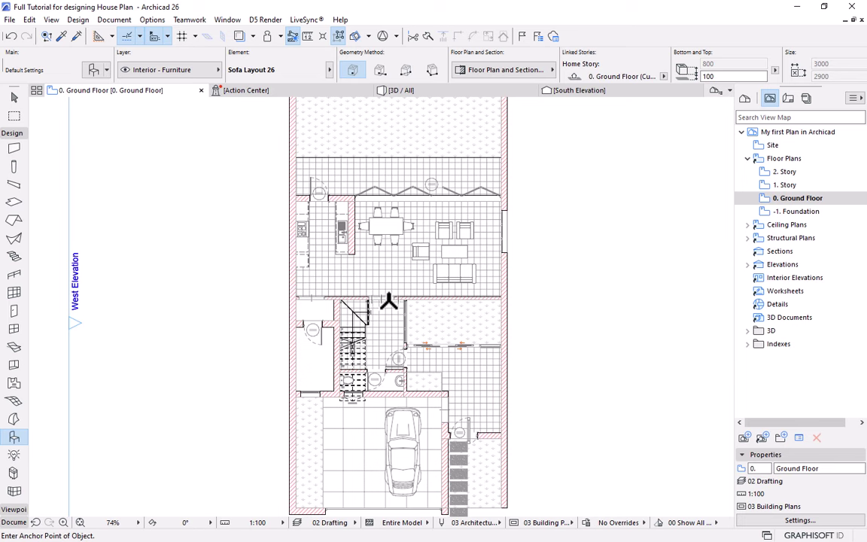
{"action": "middle_click_drag", "start_coordinate": [400, 272], "coordinate": [409, 240]}
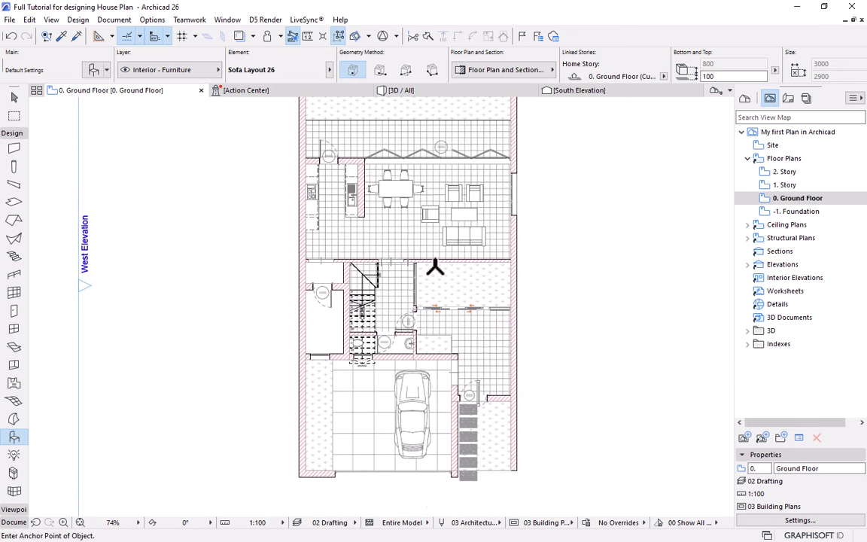
{"action": "middle_click_drag", "start_coordinate": [435, 268], "coordinate": [437, 359]}
{"action": "scroll", "coordinate": [404, 223], "scroll_direction": "down", "scroll_amount": 3}
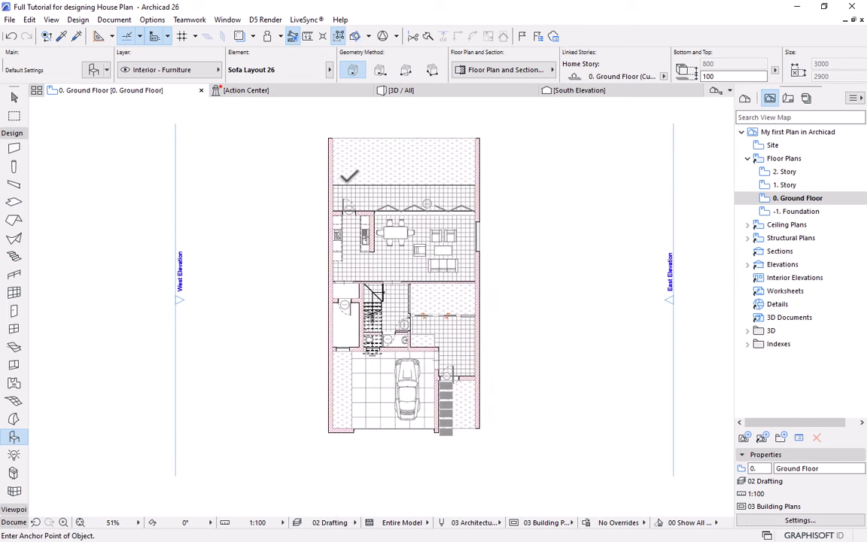
{"action": "scroll", "coordinate": [336, 368], "scroll_direction": "up", "scroll_amount": 3}
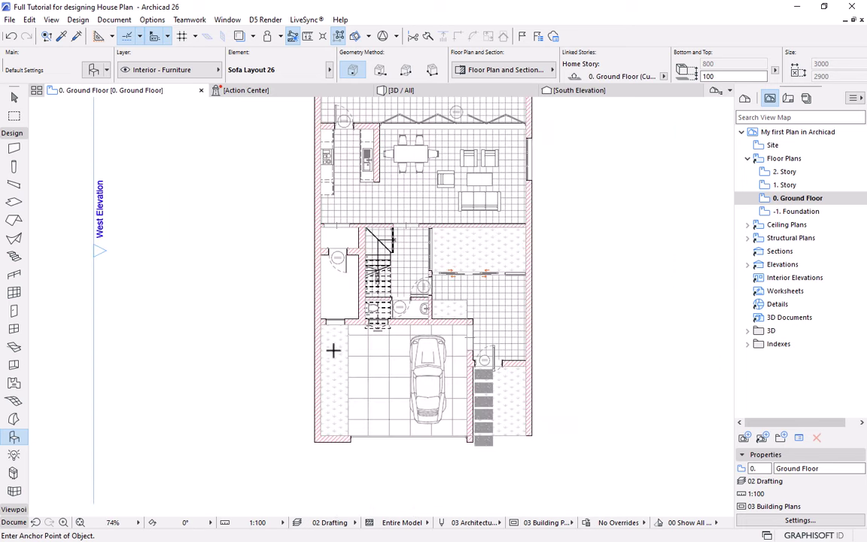
{"action": "scroll", "coordinate": [436, 482], "scroll_direction": "down", "scroll_amount": 3}
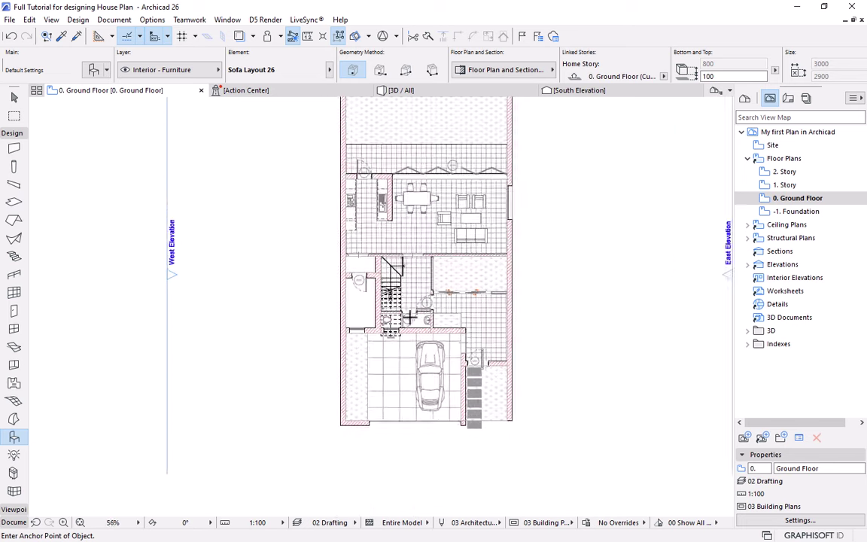
Open the object default settings and search the library for wc2d.
{"action": "left_click", "coordinate": [91, 70]}
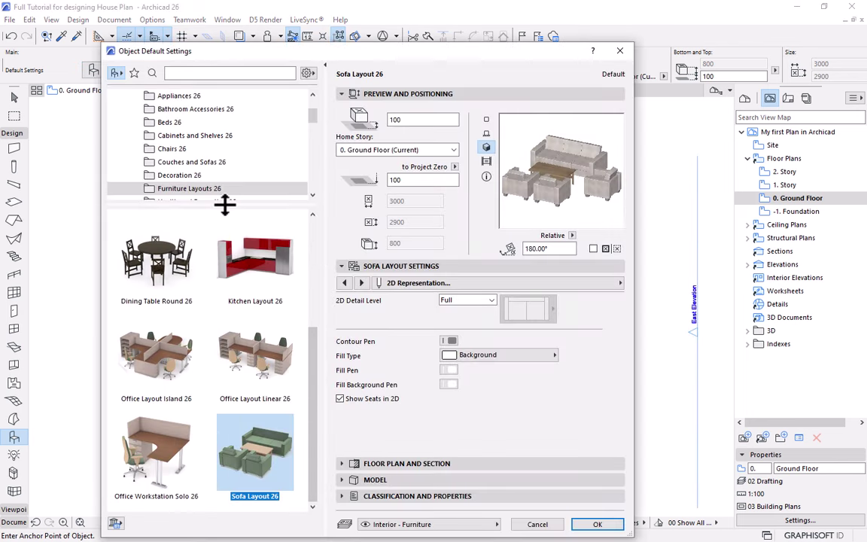
{"action": "scroll", "coordinate": [203, 162], "scroll_direction": "down", "scroll_amount": 5}
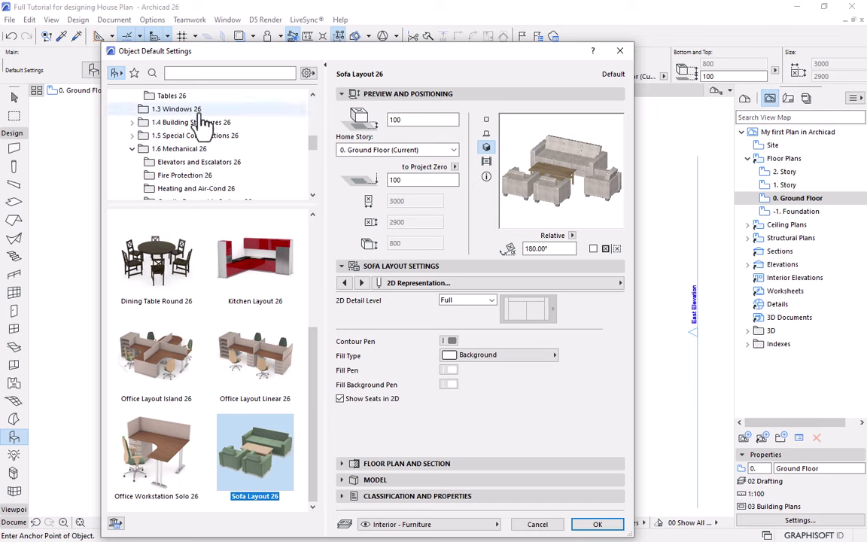
{"action": "left_click", "coordinate": [171, 75]}
{"action": "type", "text": "wc"}
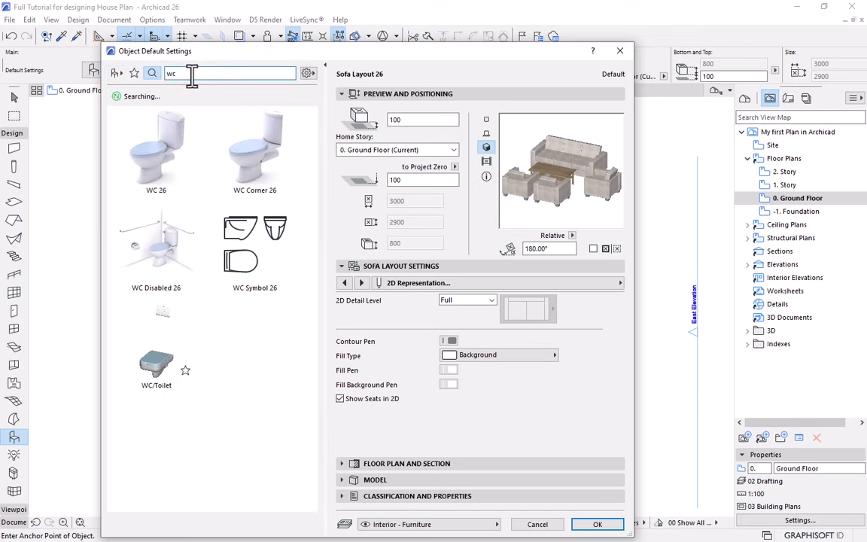
{"action": "type", "text": "2d"}
{"action": "key", "text": "Return"}
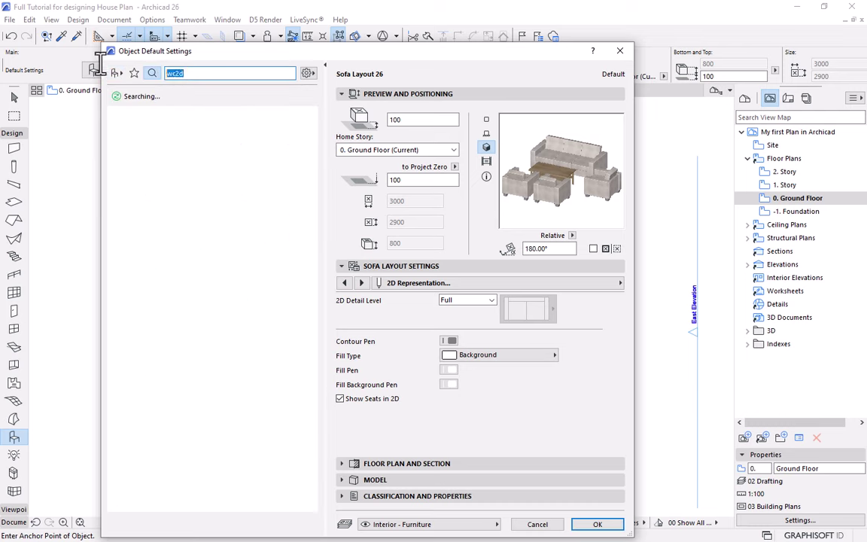
Search the object library for 2d tree, choose Tree Plan 26 and show its 2D plan preview.
{"action": "type", "text": "2d tree"}
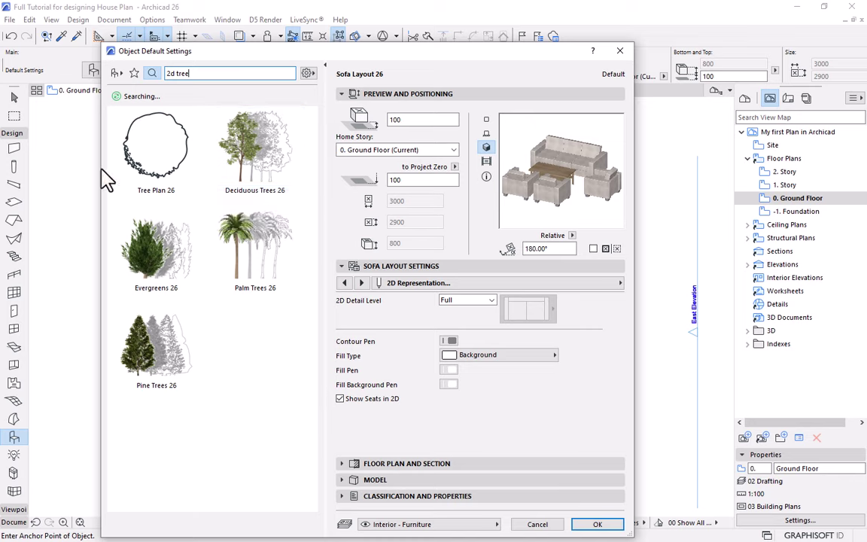
{"action": "left_click", "coordinate": [158, 184]}
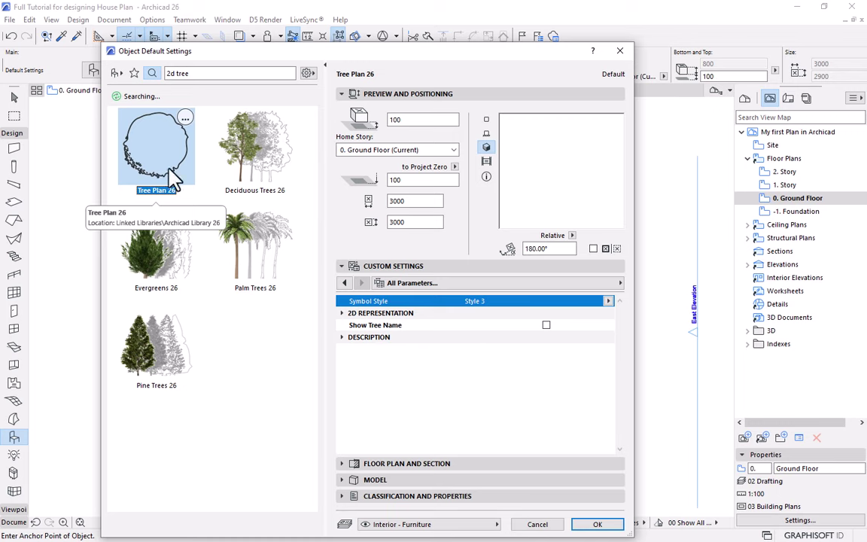
{"action": "left_click", "coordinate": [607, 302]}
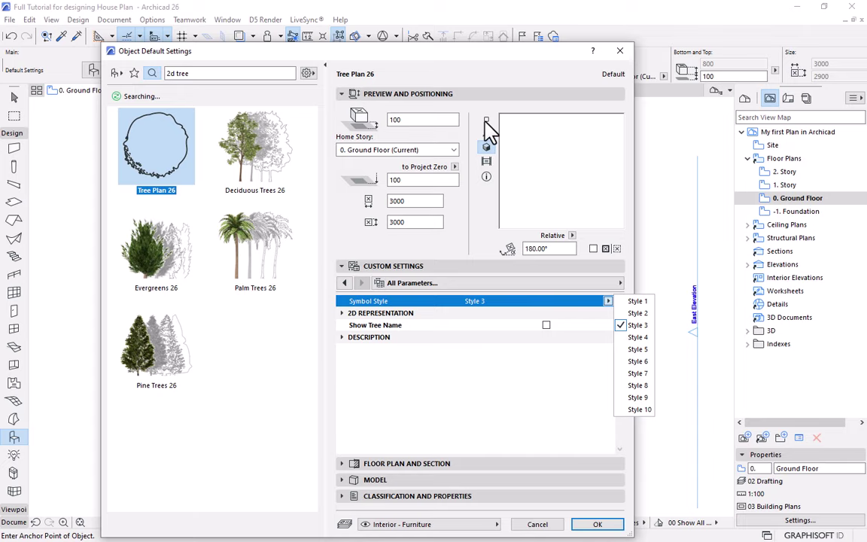
{"action": "left_click", "coordinate": [489, 132]}
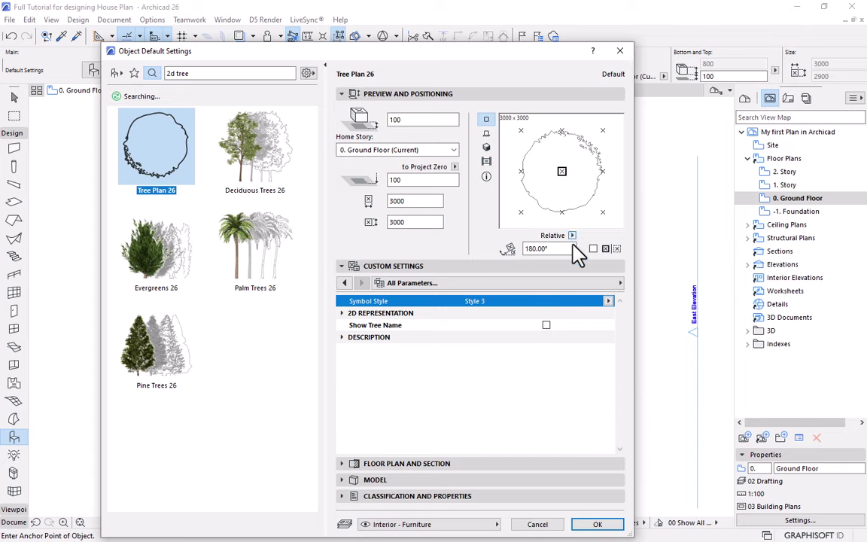
Try tree symbol Styles 5, 7, 9, 8, 2, 1 and 4 in the 2D preview.
{"action": "left_click", "coordinate": [608, 301]}
{"action": "left_click", "coordinate": [636, 350]}
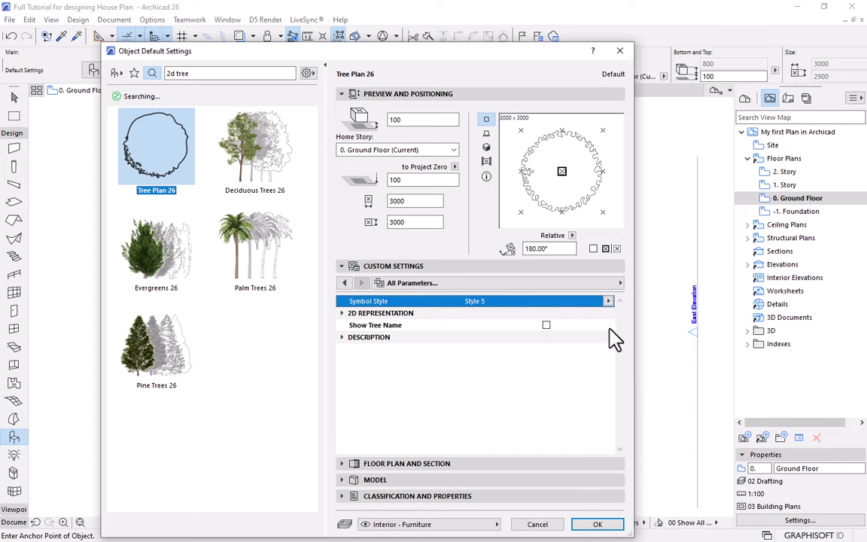
{"action": "left_click", "coordinate": [608, 300]}
{"action": "left_click", "coordinate": [635, 374]}
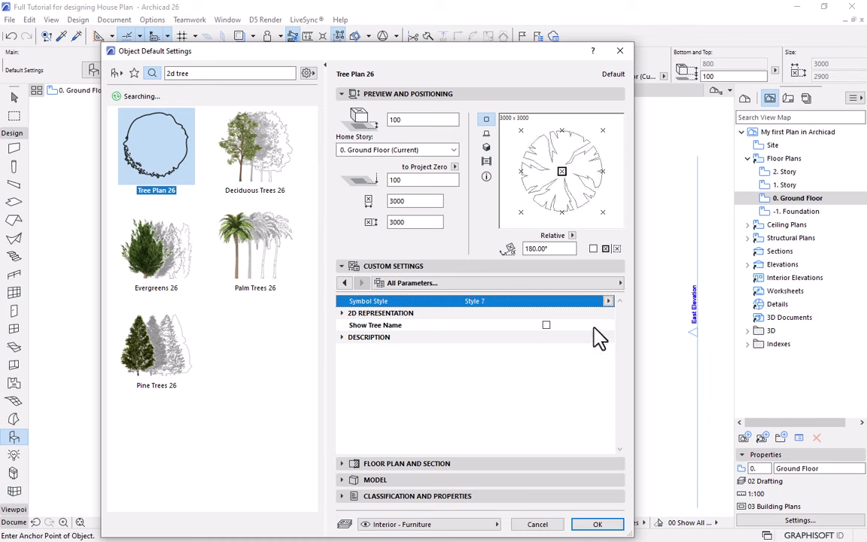
{"action": "left_click", "coordinate": [609, 301]}
{"action": "left_click", "coordinate": [636, 397]}
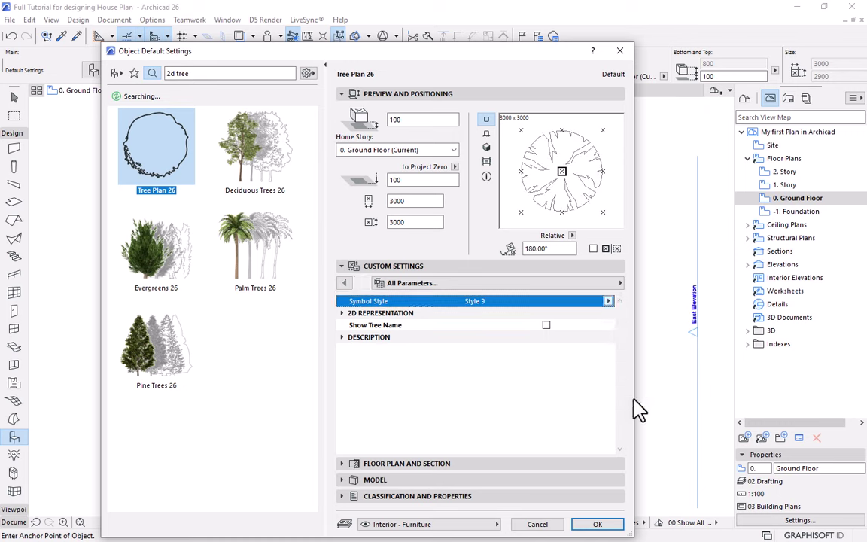
{"action": "left_click", "coordinate": [608, 301]}
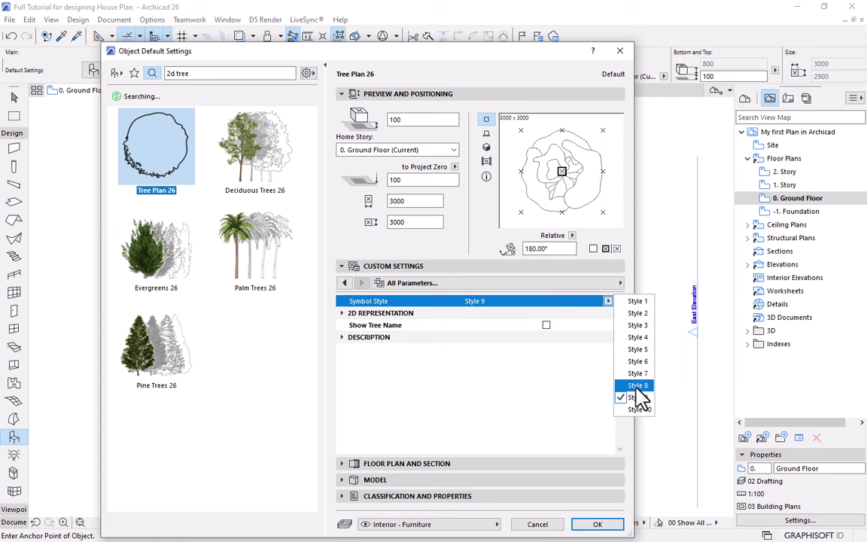
{"action": "left_click", "coordinate": [638, 385]}
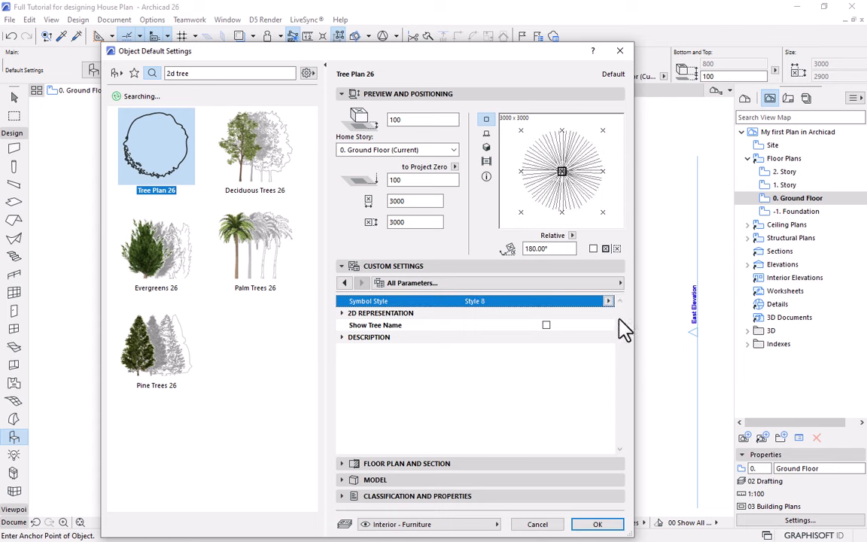
{"action": "left_click", "coordinate": [608, 300]}
{"action": "left_click", "coordinate": [638, 350]}
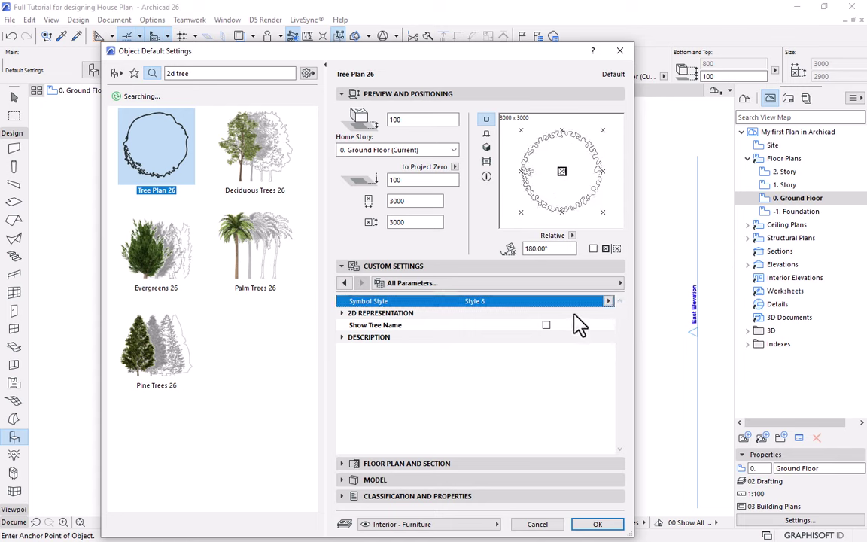
{"action": "left_click", "coordinate": [609, 302]}
{"action": "left_click", "coordinate": [636, 313]}
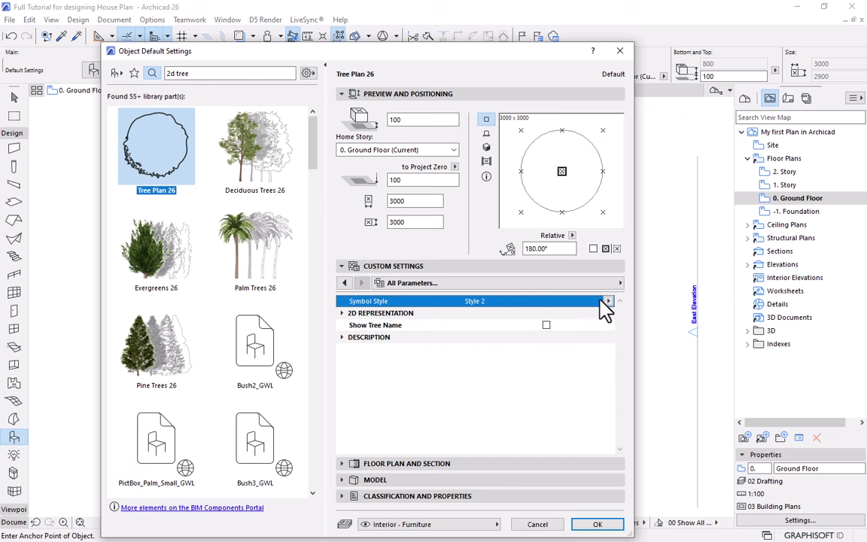
{"action": "left_click", "coordinate": [607, 302]}
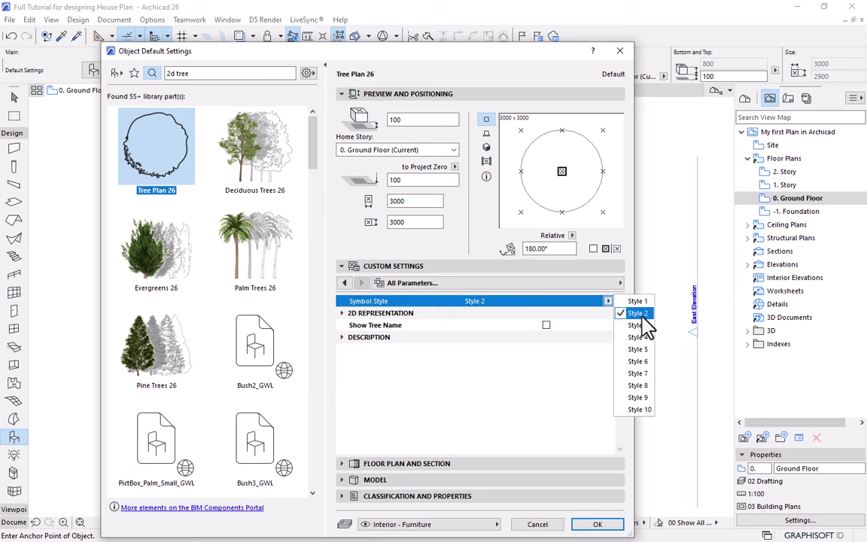
{"action": "left_click", "coordinate": [643, 301]}
{"action": "left_click", "coordinate": [607, 301]}
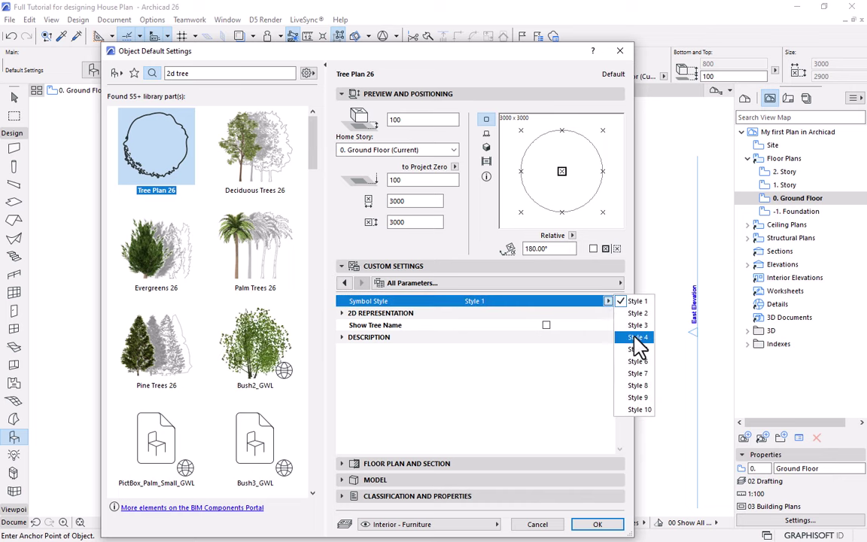
{"action": "left_click", "coordinate": [638, 332]}
{"action": "left_click", "coordinate": [361, 480]}
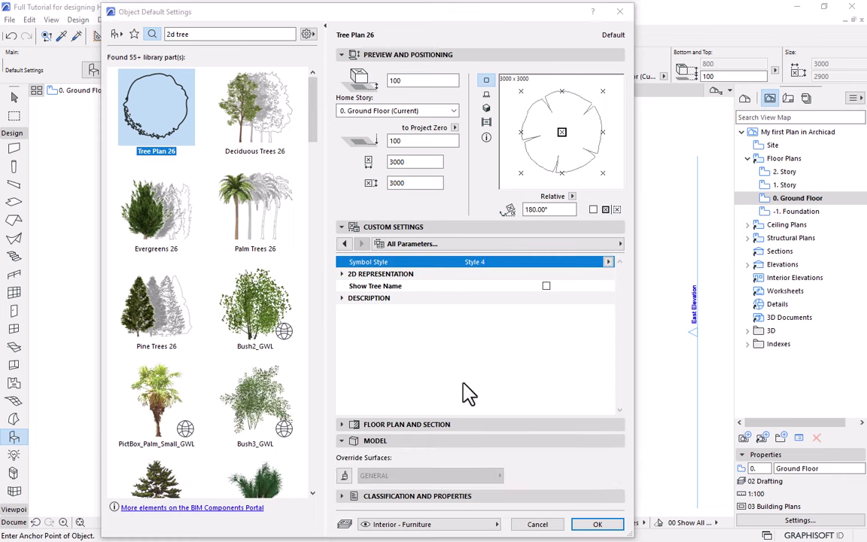
Set the tree's symbol style to Style 3 and place two overlapping trees in the garden beyond the folding doors.
{"action": "left_click", "coordinate": [609, 262]}
{"action": "left_click", "coordinate": [637, 285]}
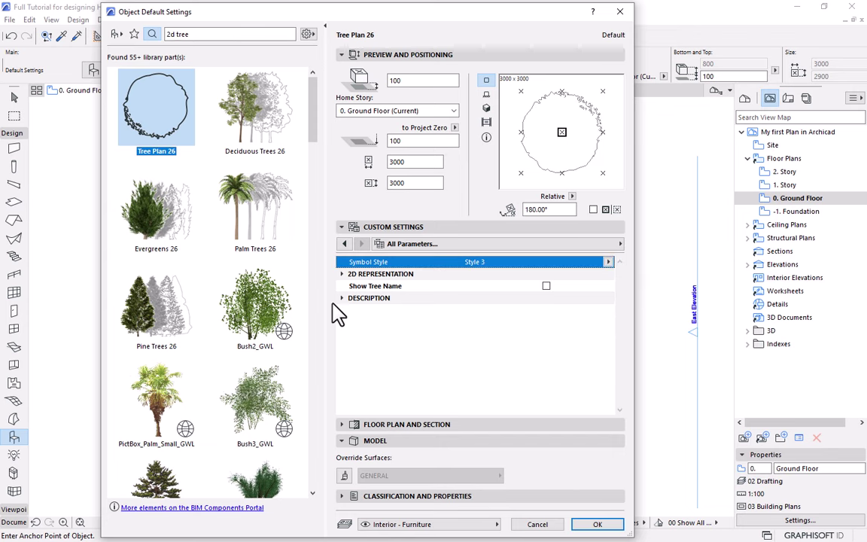
{"action": "left_click", "coordinate": [596, 526]}
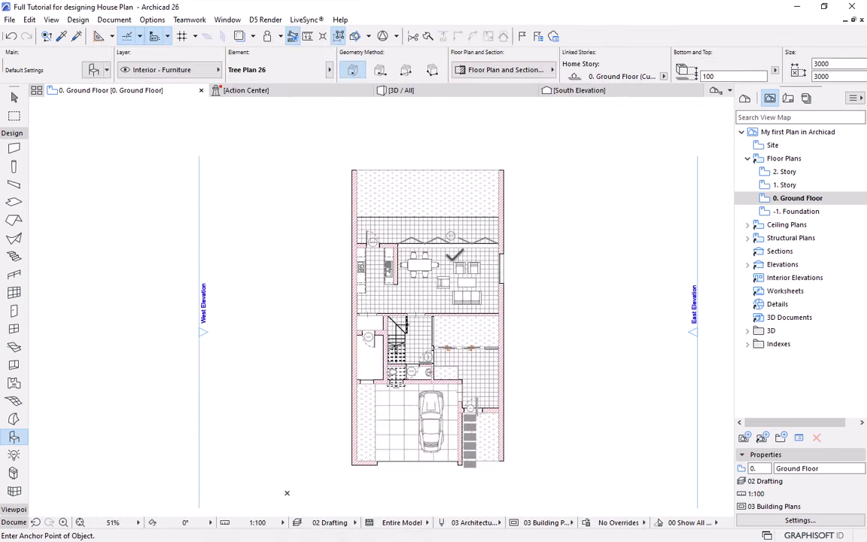
{"action": "left_click", "coordinate": [387, 192]}
{"action": "left_click", "coordinate": [413, 184]}
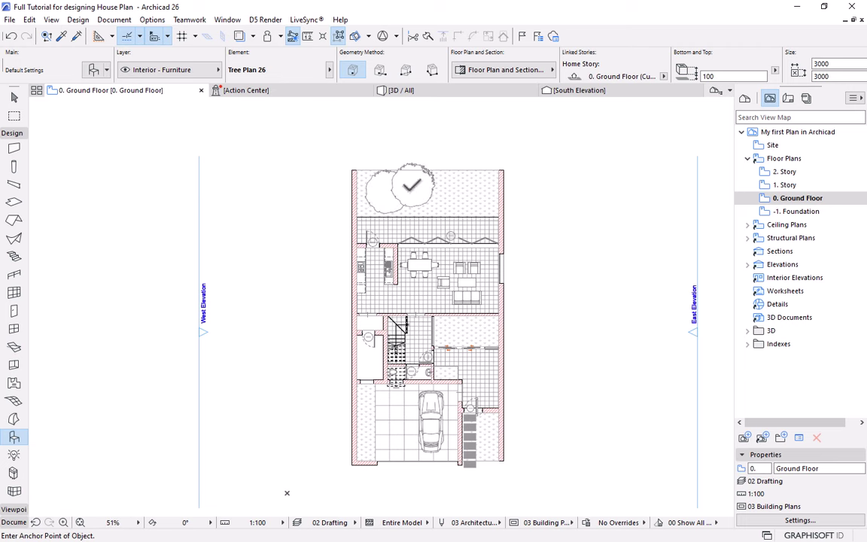
Shrink the second garden tree to about 1532 by 1532 and shift it diagonally to the edge of the larger tree.
{"action": "scroll", "coordinate": [416, 183], "scroll_direction": "up", "scroll_amount": 5}
{"action": "left_click", "coordinate": [413, 165]}
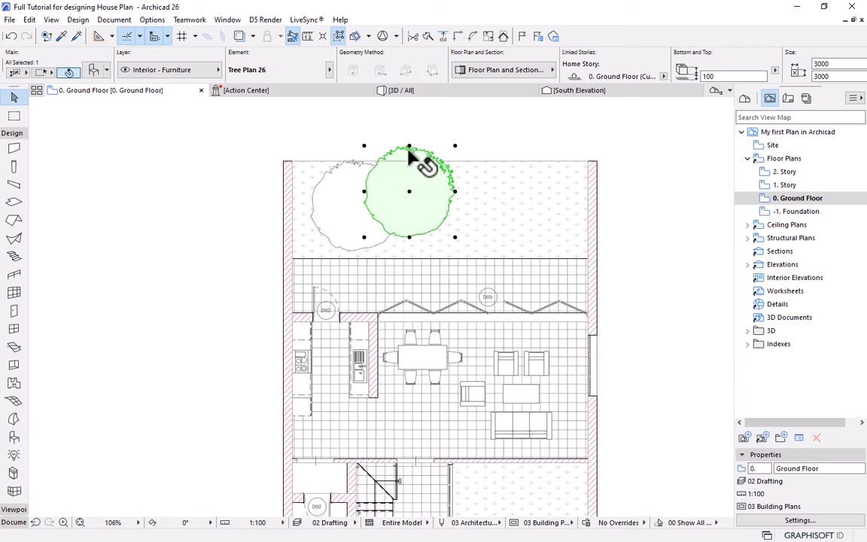
{"action": "scroll", "coordinate": [410, 154], "scroll_direction": "up", "scroll_amount": 4}
{"action": "left_click", "coordinate": [488, 145]}
{"action": "key", "text": "Escape"}
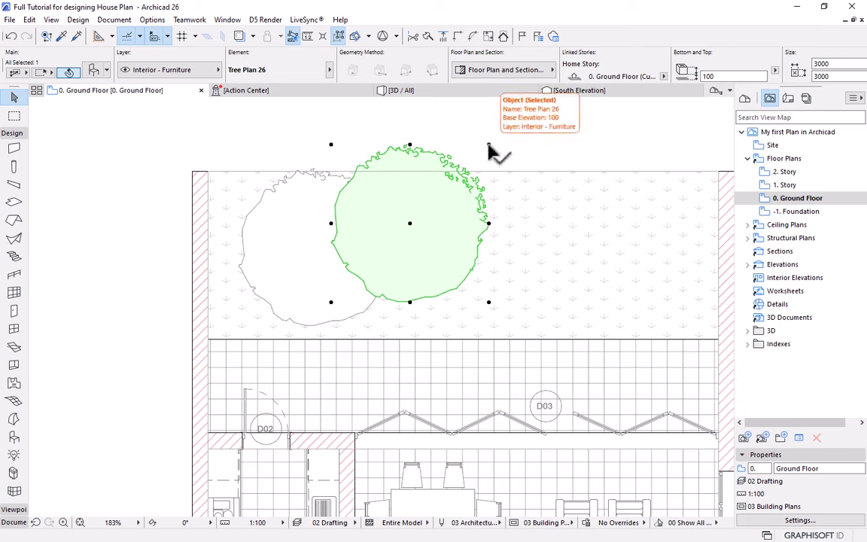
{"action": "left_click", "coordinate": [488, 145]}
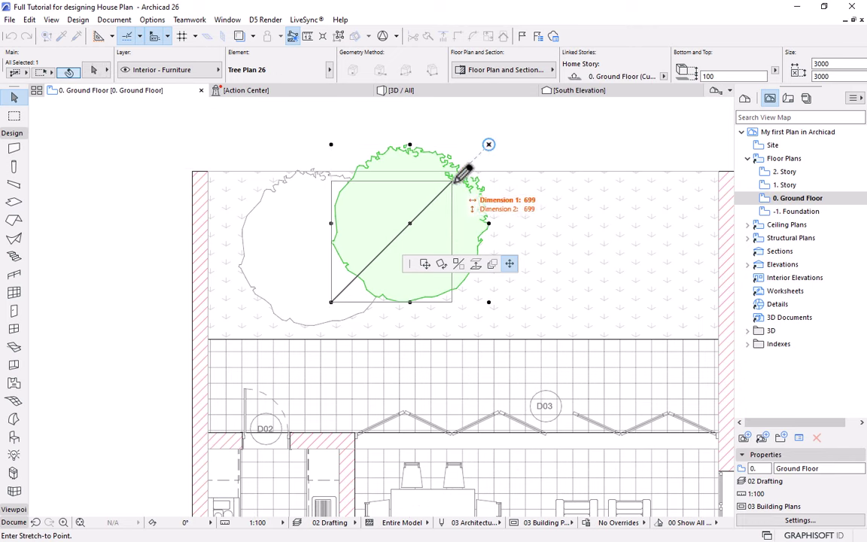
{"action": "left_click", "coordinate": [412, 222]}
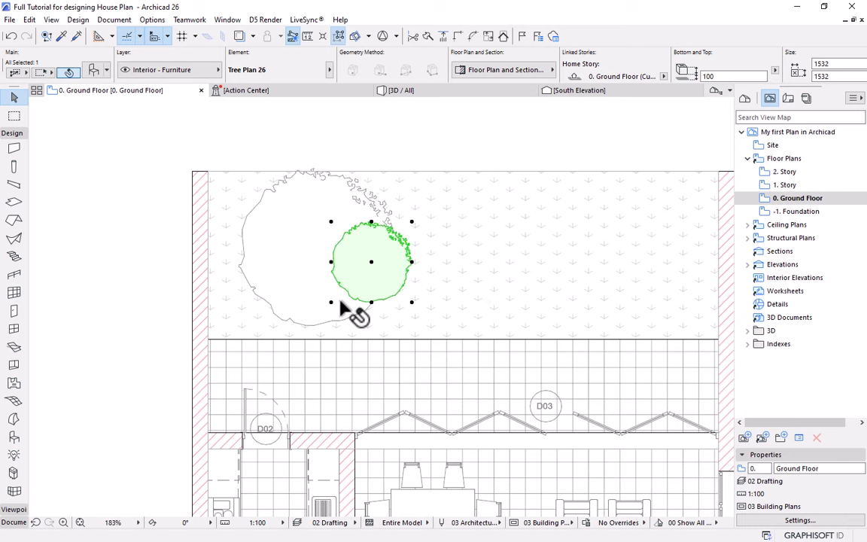
{"action": "left_click", "coordinate": [371, 262]}
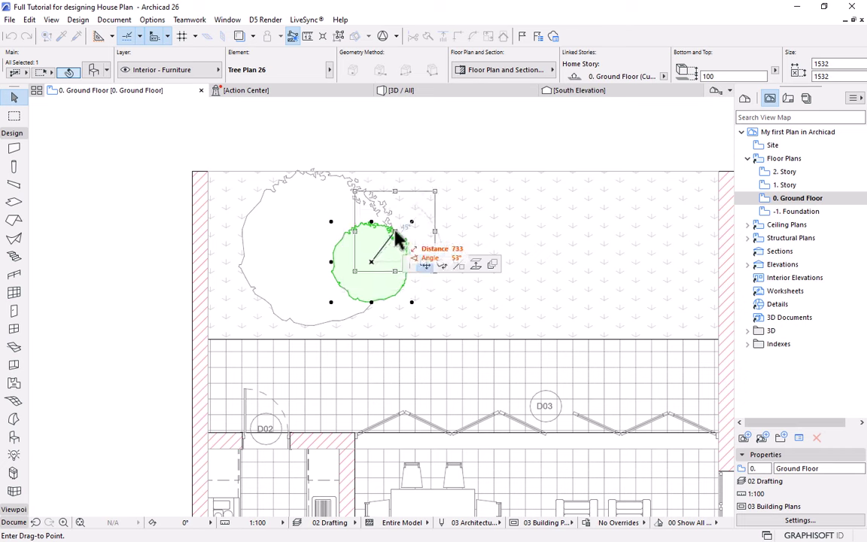
{"action": "left_click", "coordinate": [397, 224]}
Bring the larger garden tree to the front of the display order and deselect it.
{"action": "scroll", "coordinate": [399, 199], "scroll_direction": "up", "scroll_amount": 2}
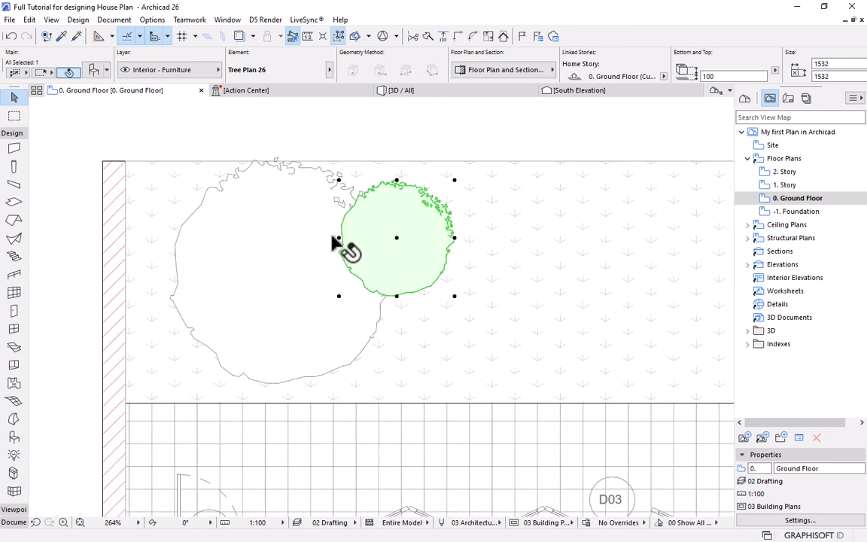
{"action": "left_click", "coordinate": [263, 240]}
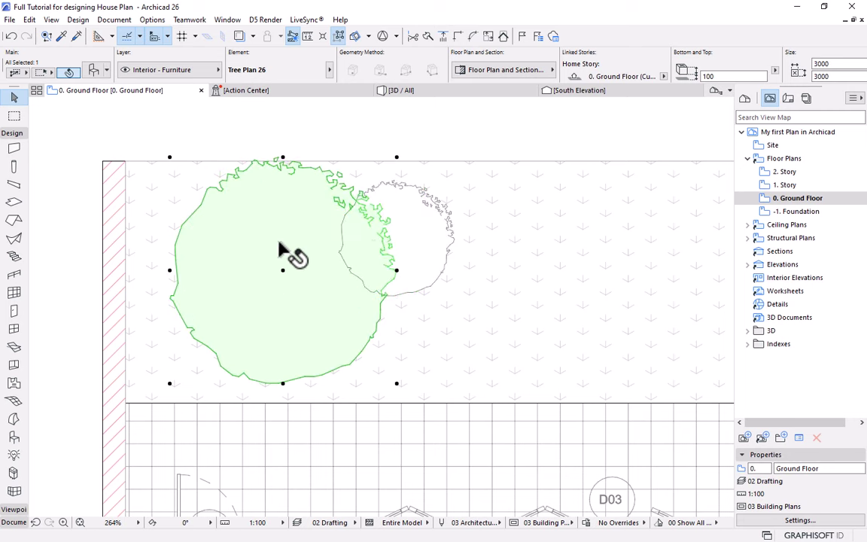
{"action": "right_click", "coordinate": [331, 136]}
{"action": "mouse_move", "coordinate": [428, 305]}
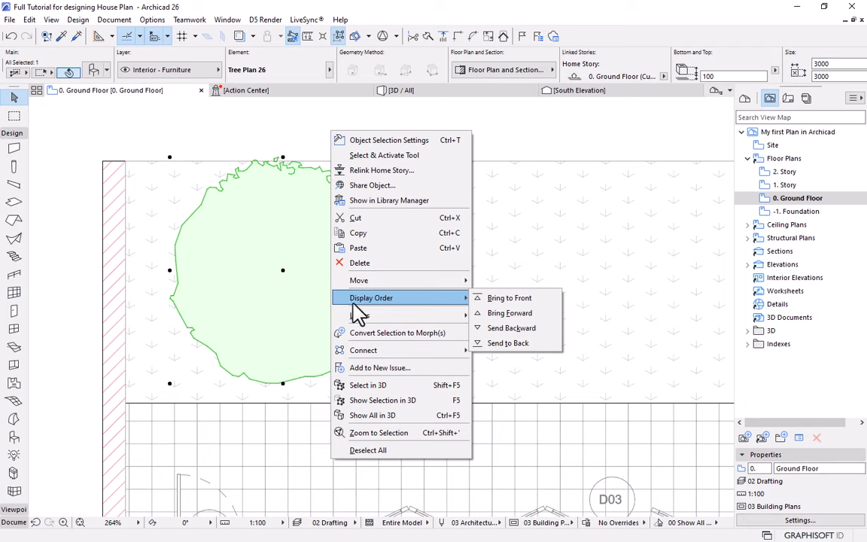
{"action": "left_click", "coordinate": [509, 298]}
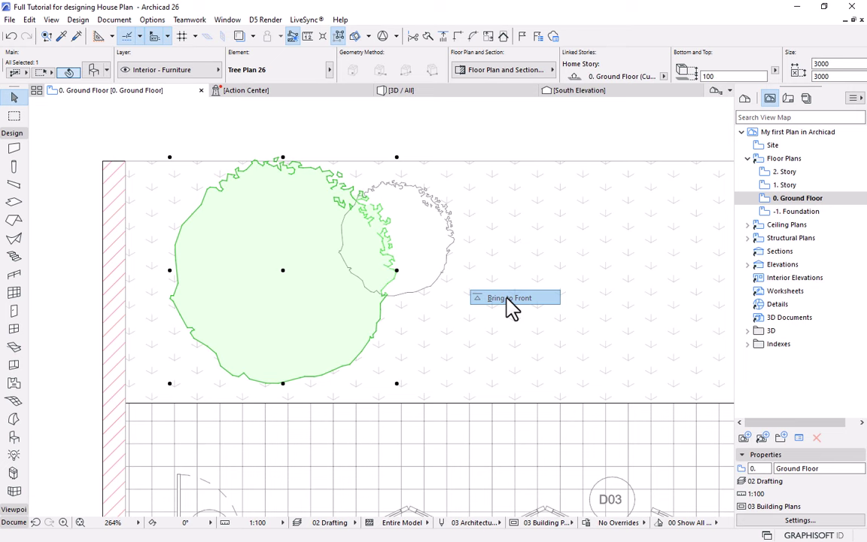
{"action": "left_click", "coordinate": [467, 142]}
Pick up the larger garden tree's settings and place another 3000 by 3000 tree in the planted courtyard beside the staircase hall.
{"action": "scroll", "coordinate": [341, 213], "scroll_direction": "down", "scroll_amount": 5}
{"action": "scroll", "coordinate": [340, 213], "scroll_direction": "down", "scroll_amount": 5}
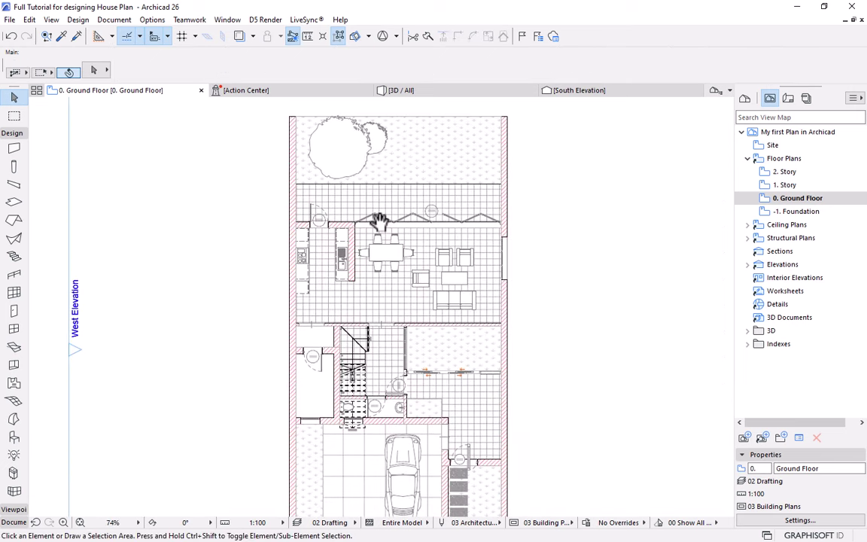
{"action": "scroll", "coordinate": [360, 196], "scroll_direction": "up", "scroll_amount": 2}
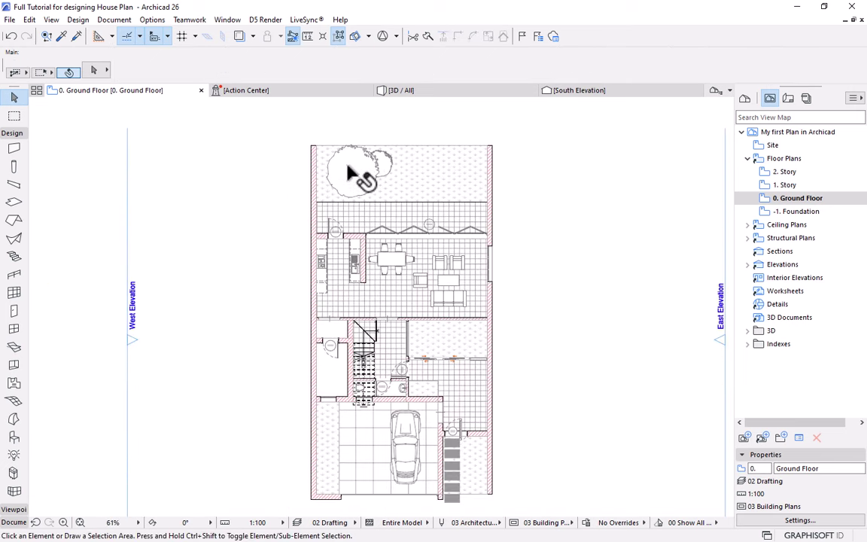
{"action": "left_click", "coordinate": [349, 168], "text": "alt"}
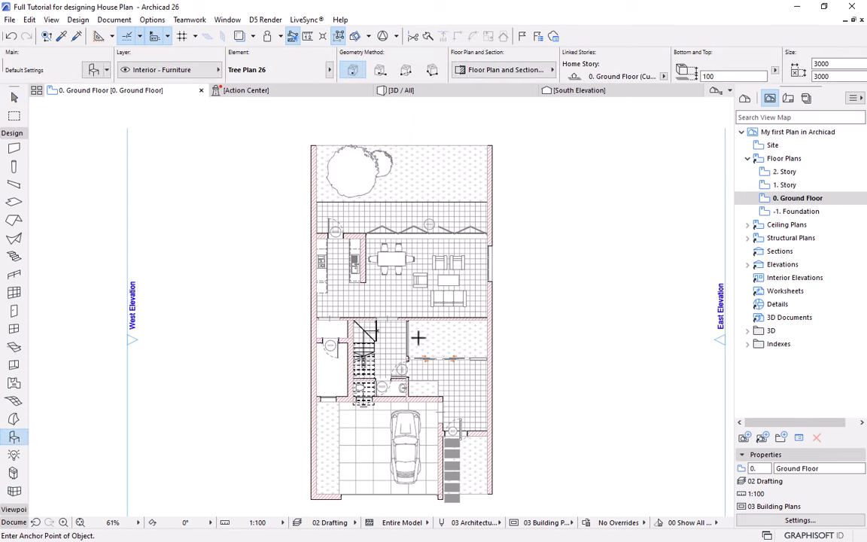
{"action": "left_click", "coordinate": [424, 337]}
{"action": "middle_click_drag", "start_coordinate": [334, 442], "coordinate": [367, 356]}
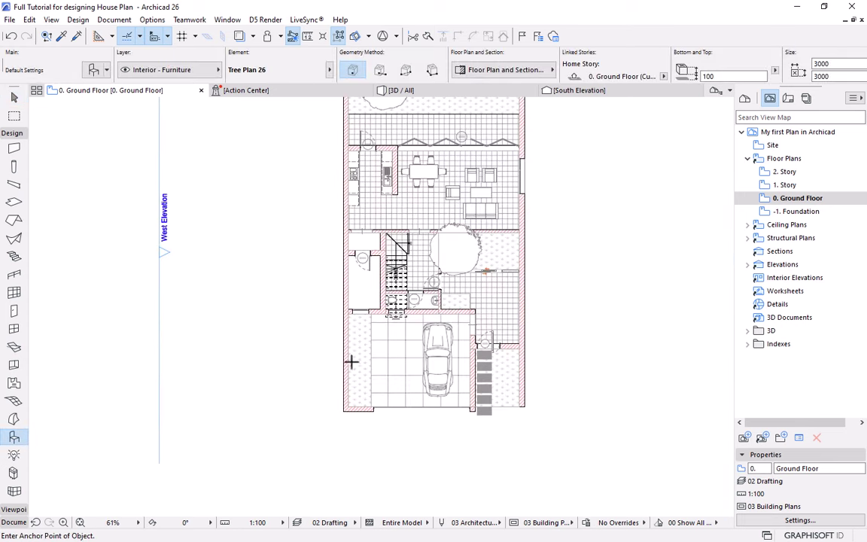
{"action": "scroll", "coordinate": [510, 377], "scroll_direction": "up", "scroll_amount": 1}
{"action": "scroll", "coordinate": [441, 354], "scroll_direction": "down", "scroll_amount": 2}
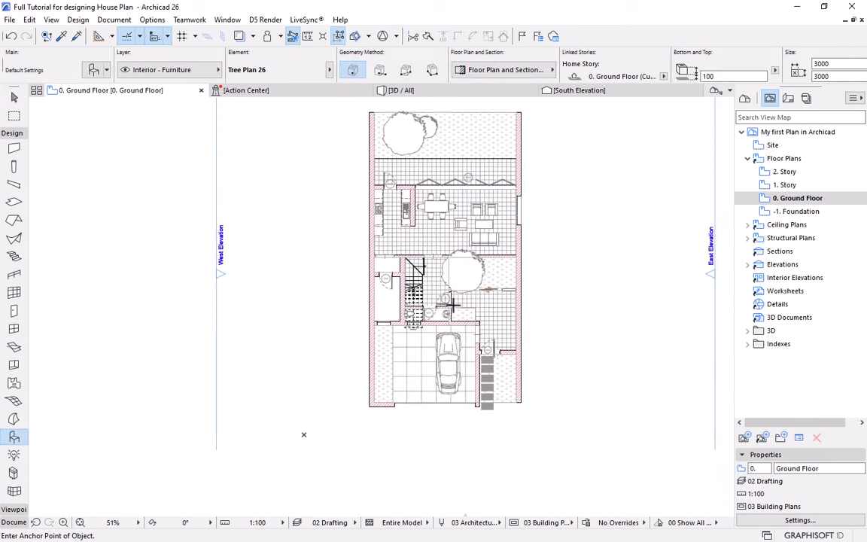
Place a 3000 by 3000 tree in the garden's opposite corner and a 1532 by 1532 tree overlapping the large courtyard tree.
{"action": "left_click", "coordinate": [504, 129]}
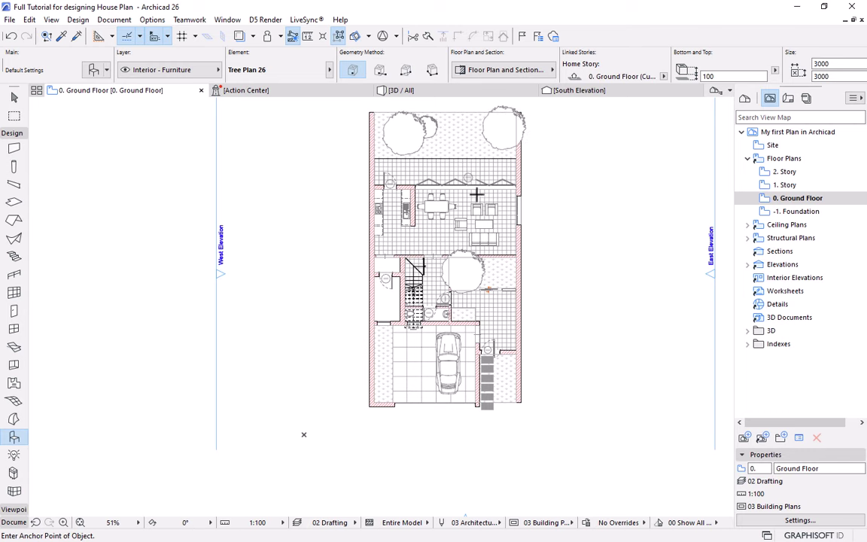
{"action": "scroll", "coordinate": [433, 119], "scroll_direction": "up", "scroll_amount": 3}
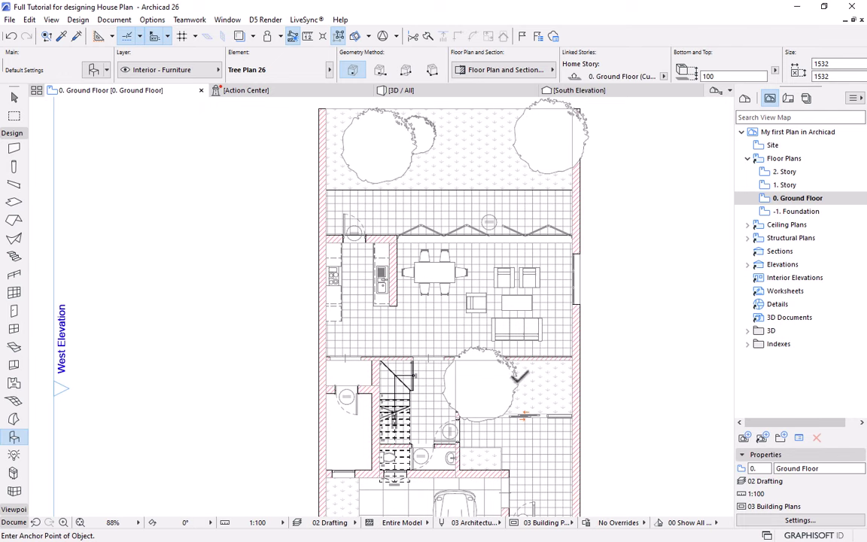
{"action": "scroll", "coordinate": [489, 308], "scroll_direction": "down", "scroll_amount": 2}
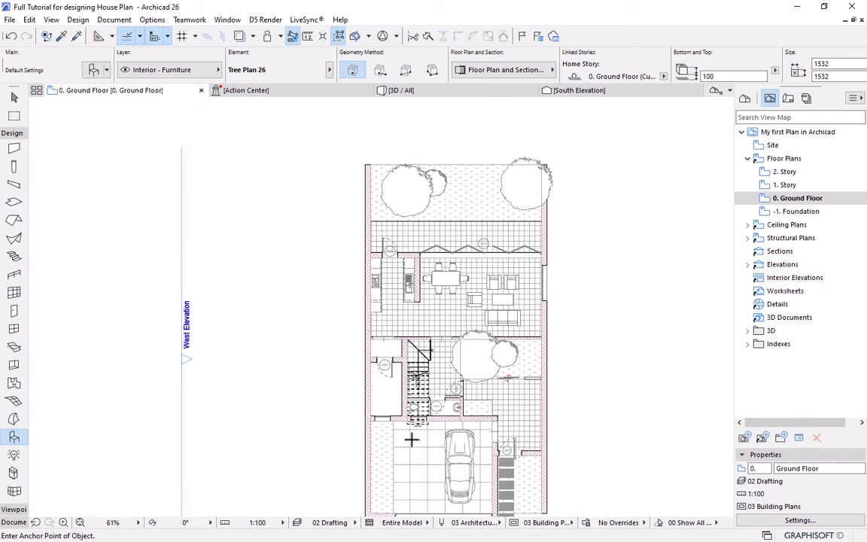
Place a 1532 by 1532 tree at the house end of the carport's planting strip and adjust its position.
{"action": "scroll", "coordinate": [411, 440], "scroll_direction": "down", "scroll_amount": 2}
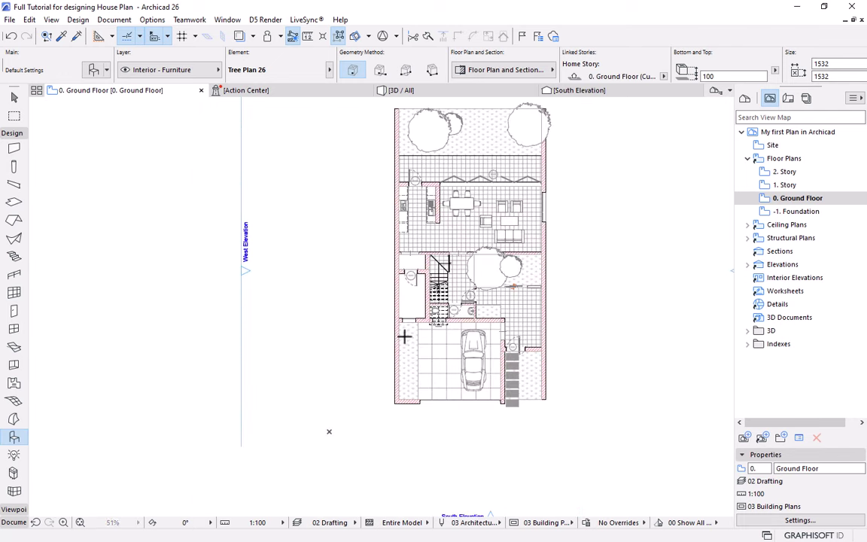
{"action": "scroll", "coordinate": [403, 372], "scroll_direction": "up", "scroll_amount": 3}
{"action": "left_click", "coordinate": [404, 304]}
{"action": "left_click", "coordinate": [406, 309]}
{"action": "left_click", "coordinate": [406, 308]}
{"action": "left_click", "coordinate": [413, 317]}
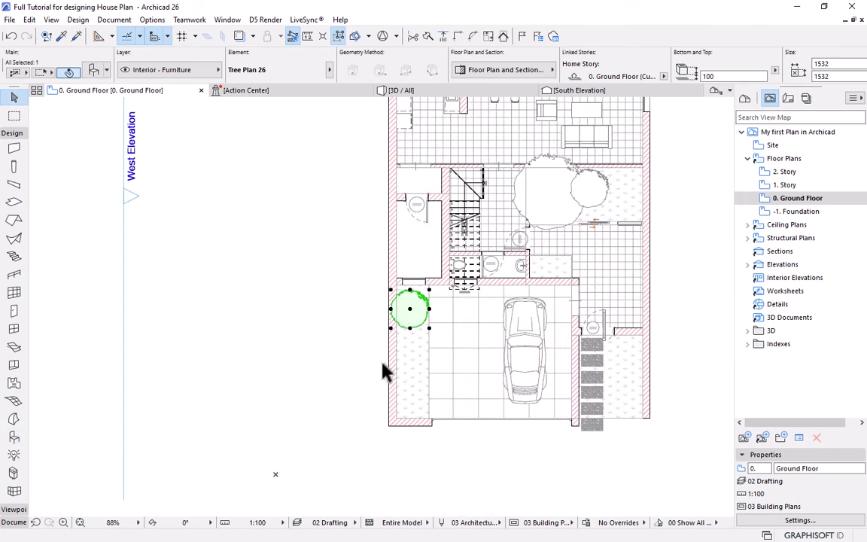
Shrink the larger courtyard tree to about 2226 by 2226 and nudge it toward the living room wall.
{"action": "scroll", "coordinate": [497, 335], "scroll_direction": "down", "scroll_amount": 3}
{"action": "scroll", "coordinate": [495, 310], "scroll_direction": "up", "scroll_amount": 5}
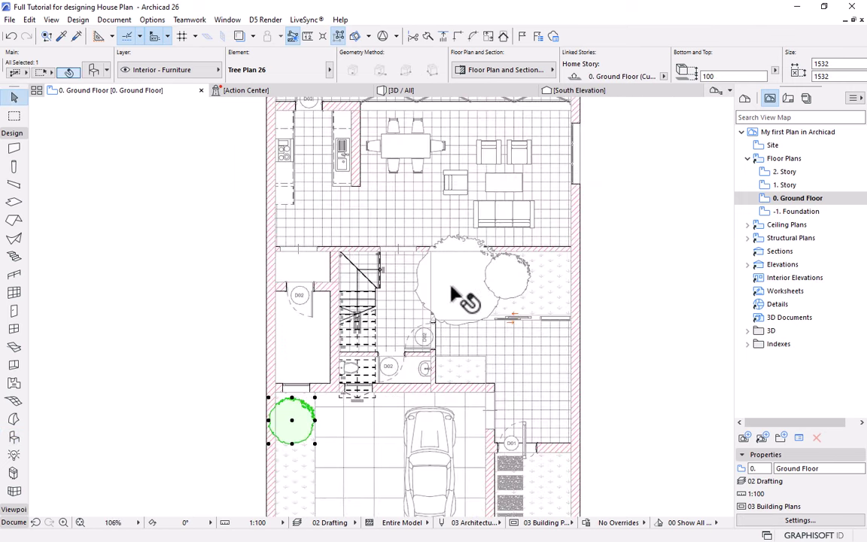
{"action": "left_click", "coordinate": [453, 290]}
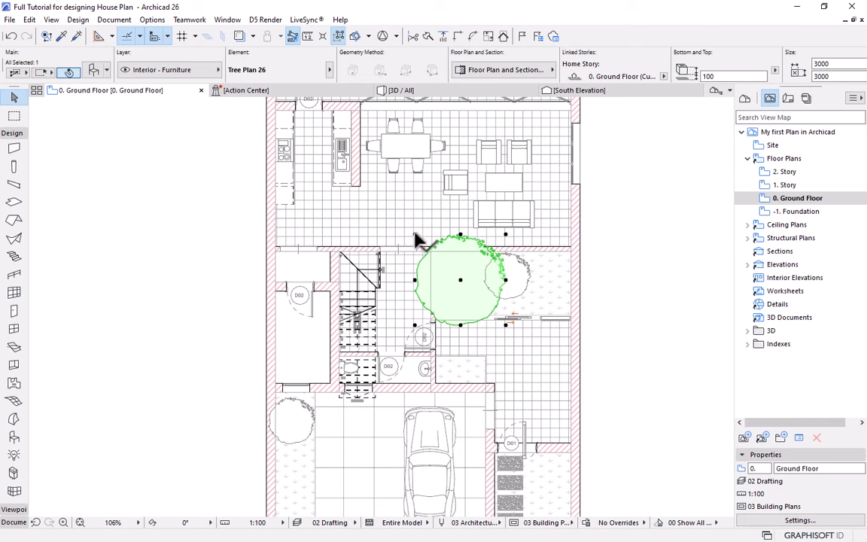
{"action": "left_click", "coordinate": [415, 236]}
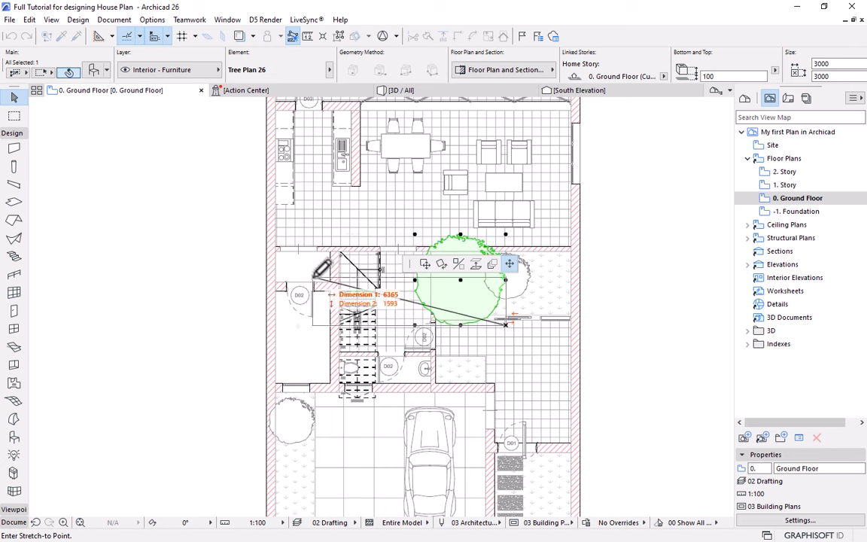
{"action": "scroll", "coordinate": [499, 292], "scroll_direction": "up", "scroll_amount": 3}
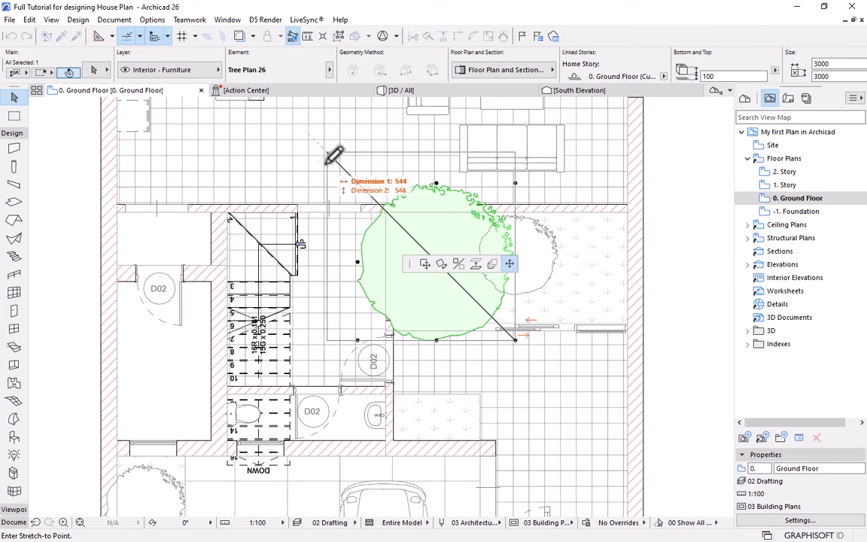
{"action": "left_click", "coordinate": [403, 228]}
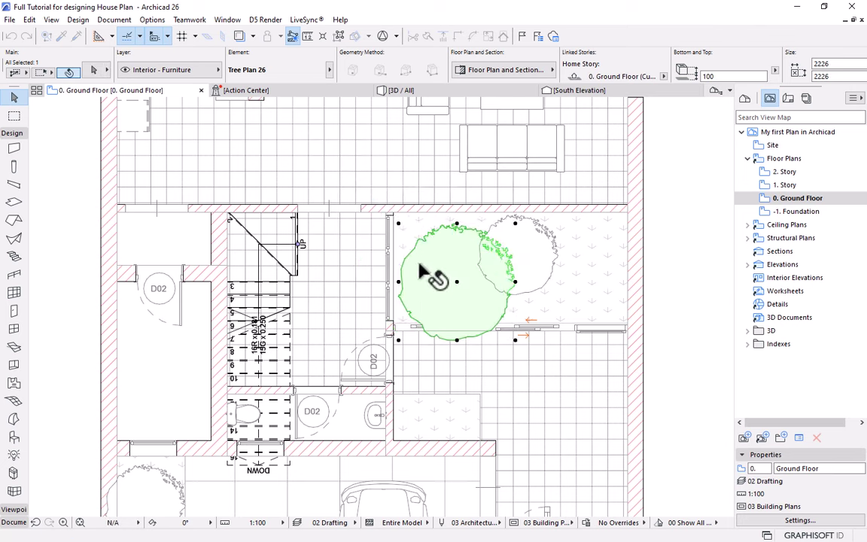
{"action": "left_click", "coordinate": [457, 283]}
{"action": "left_click", "coordinate": [458, 274]}
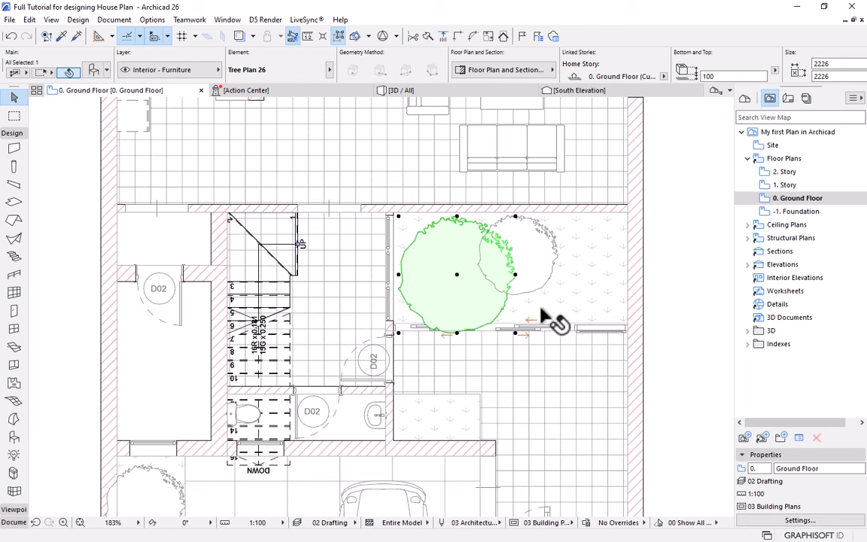
Reduce the larger courtyard tree further to about 1905 by 1905, bring it to the front of the display order, and deselect it.
{"action": "left_click", "coordinate": [515, 332]}
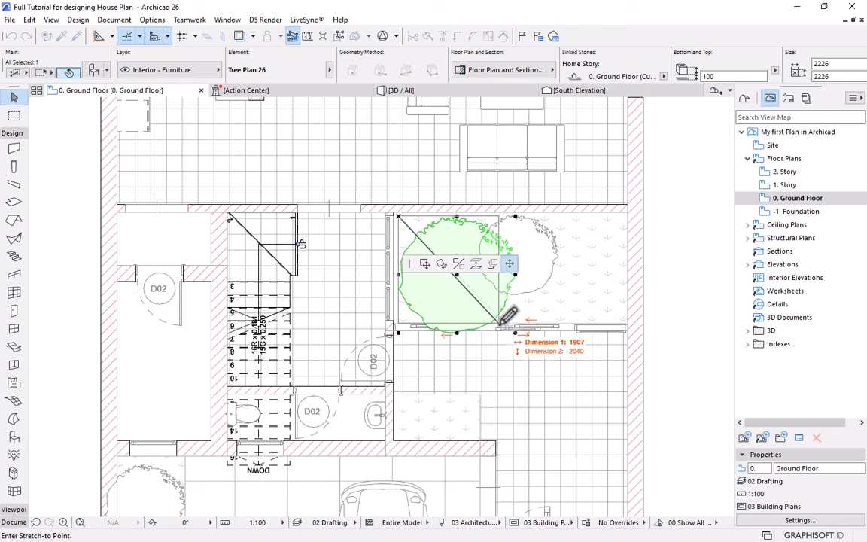
{"action": "left_click", "coordinate": [498, 316]}
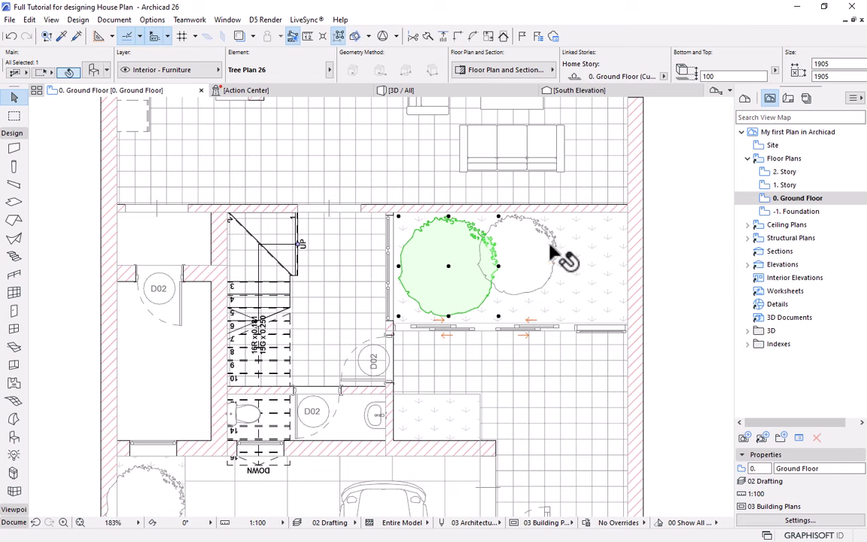
{"action": "right_click", "coordinate": [435, 261]}
{"action": "mouse_move", "coordinate": [510, 383]}
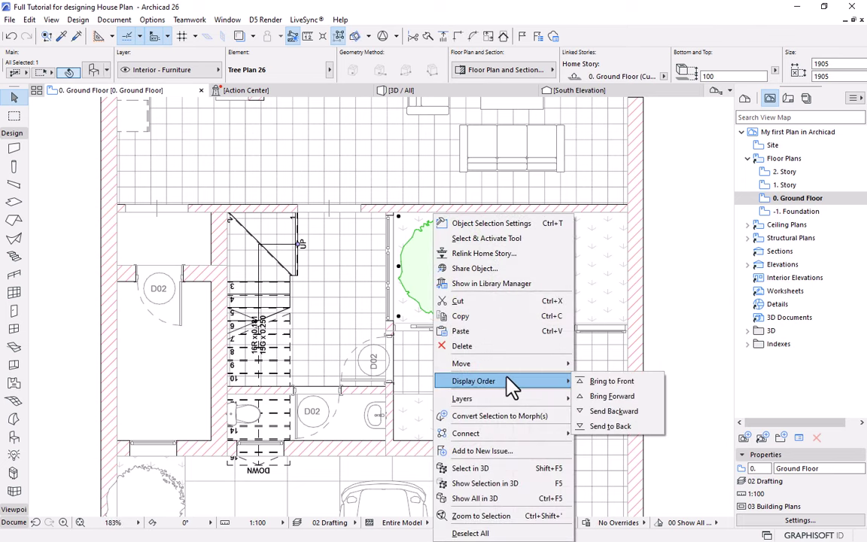
{"action": "left_click", "coordinate": [636, 381]}
{"action": "left_click", "coordinate": [691, 286]}
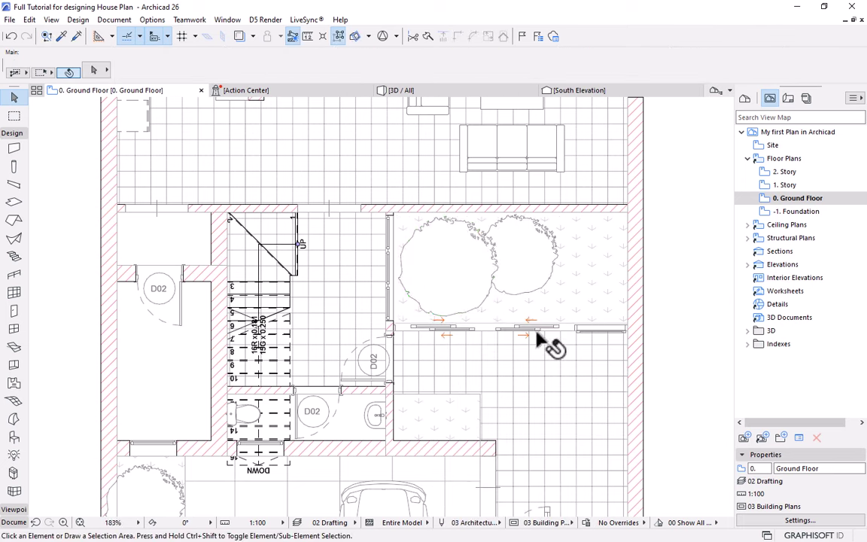
Shrink the smaller courtyard tree to about 1193 by 1193 and deselect it.
{"action": "scroll", "coordinate": [552, 344], "scroll_direction": "down", "scroll_amount": 5}
{"action": "scroll", "coordinate": [549, 293], "scroll_direction": "up", "scroll_amount": 5}
{"action": "left_click", "coordinate": [540, 296]}
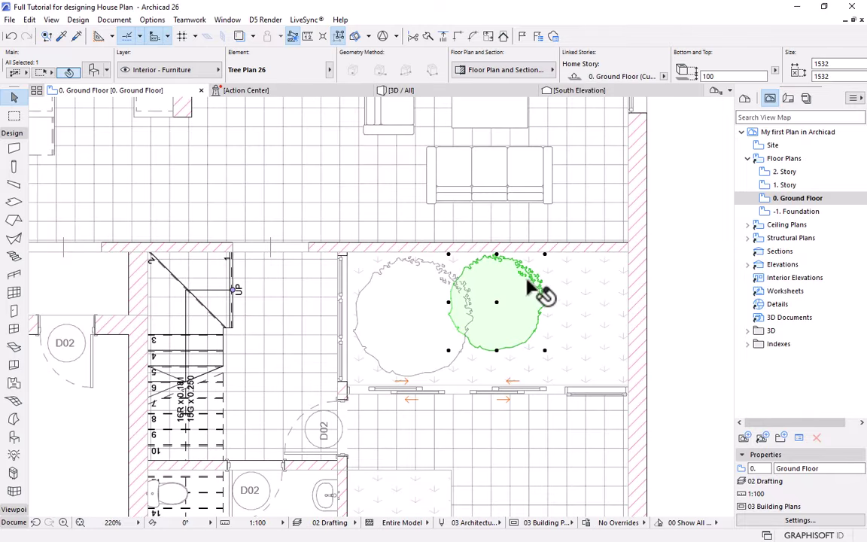
{"action": "left_click", "coordinate": [551, 252]}
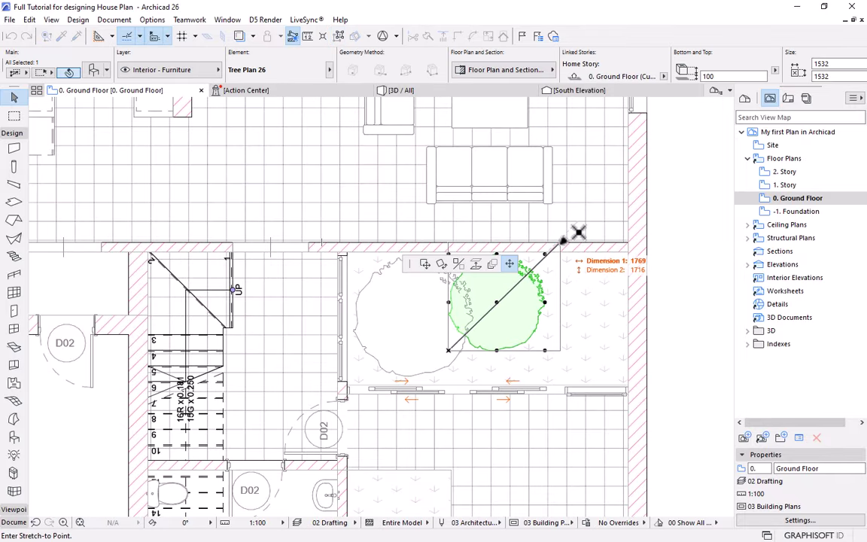
{"action": "left_click", "coordinate": [528, 275]}
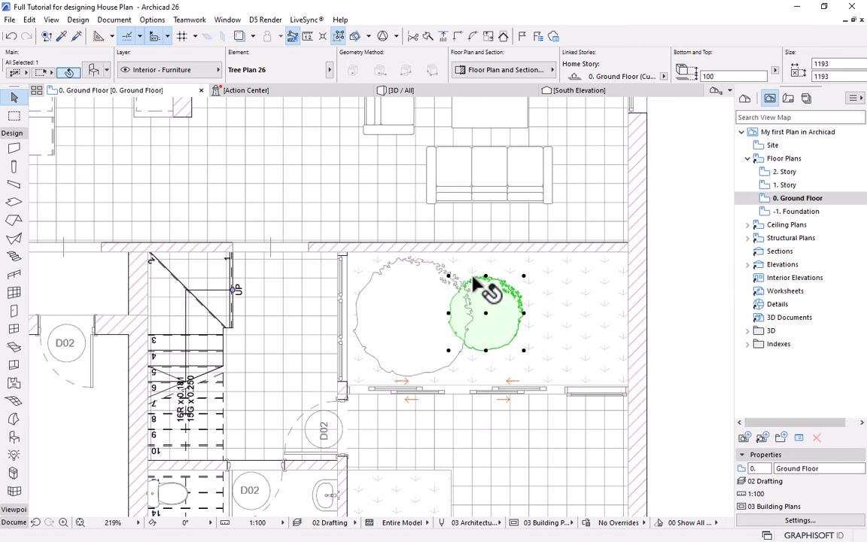
{"action": "scroll", "coordinate": [494, 294], "scroll_direction": "down", "scroll_amount": 3}
{"action": "left_click", "coordinate": [602, 339]}
Review the furniture and tree placement across the whole ground floor plan.
{"action": "scroll", "coordinate": [498, 304], "scroll_direction": "down", "scroll_amount": 4}
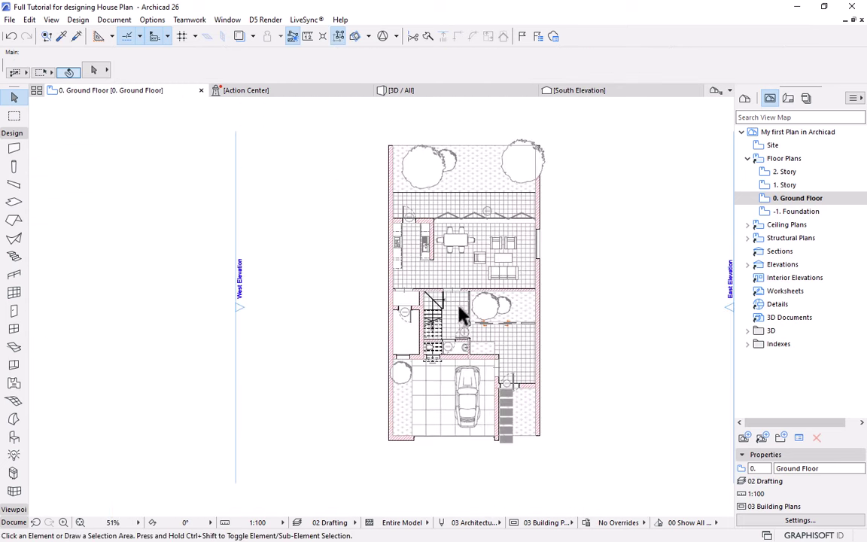
{"action": "middle_click_drag", "start_coordinate": [461, 316], "coordinate": [450, 283]}
{"action": "scroll", "coordinate": [490, 195], "scroll_direction": "up", "scroll_amount": 2}
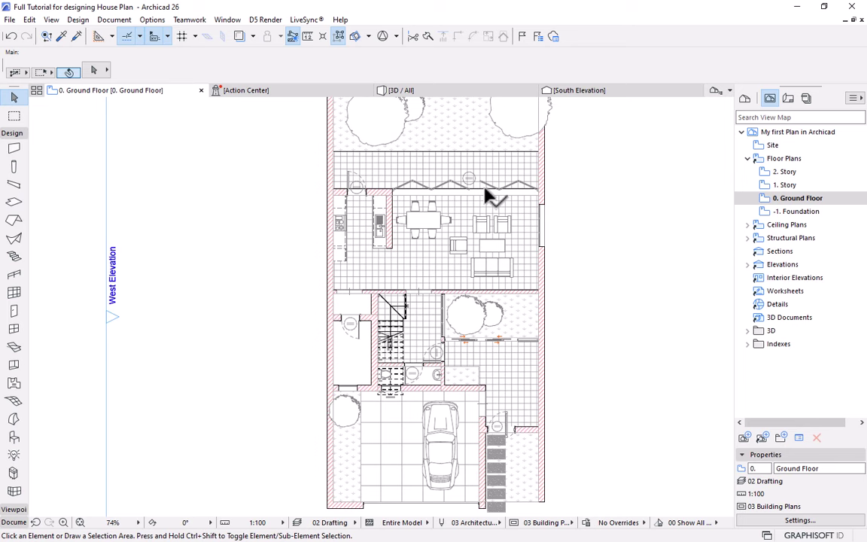
{"action": "scroll", "coordinate": [474, 227], "scroll_direction": "down", "scroll_amount": 1}
{"action": "scroll", "coordinate": [470, 250], "scroll_direction": "down", "scroll_amount": 2}
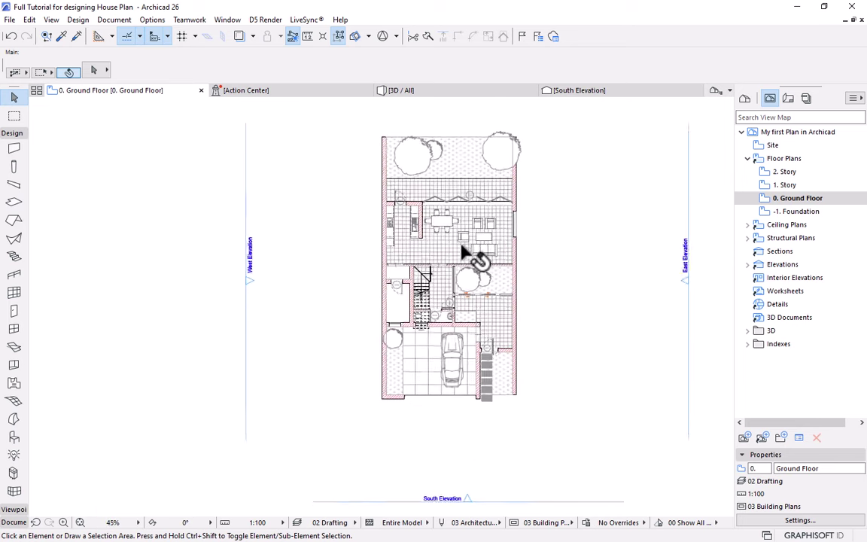
{"action": "scroll", "coordinate": [422, 326], "scroll_direction": "up", "scroll_amount": 2}
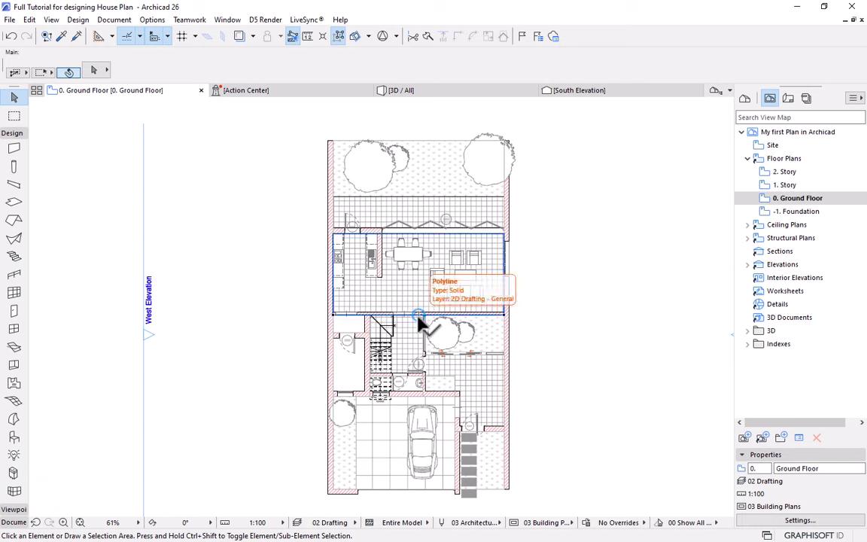
{"action": "scroll", "coordinate": [512, 290], "scroll_direction": "down", "scroll_amount": 2}
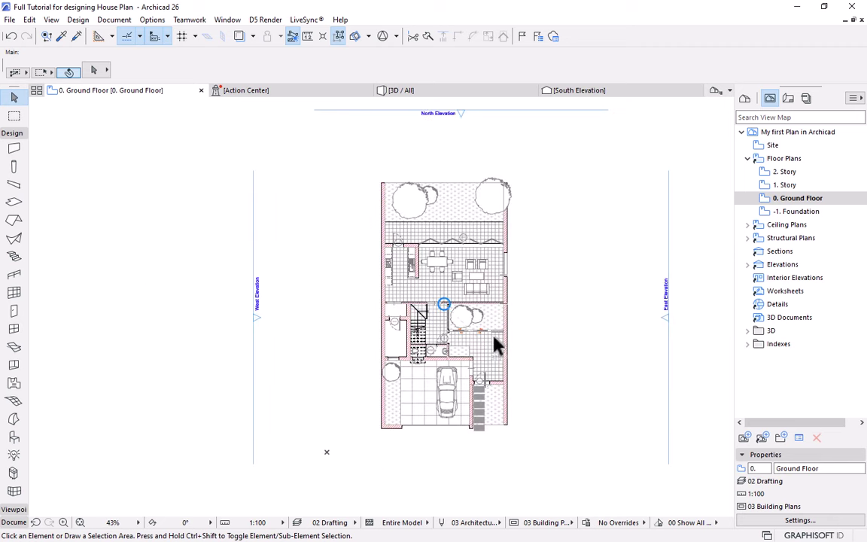
{"action": "scroll", "coordinate": [501, 340], "scroll_direction": "up", "scroll_amount": 1}
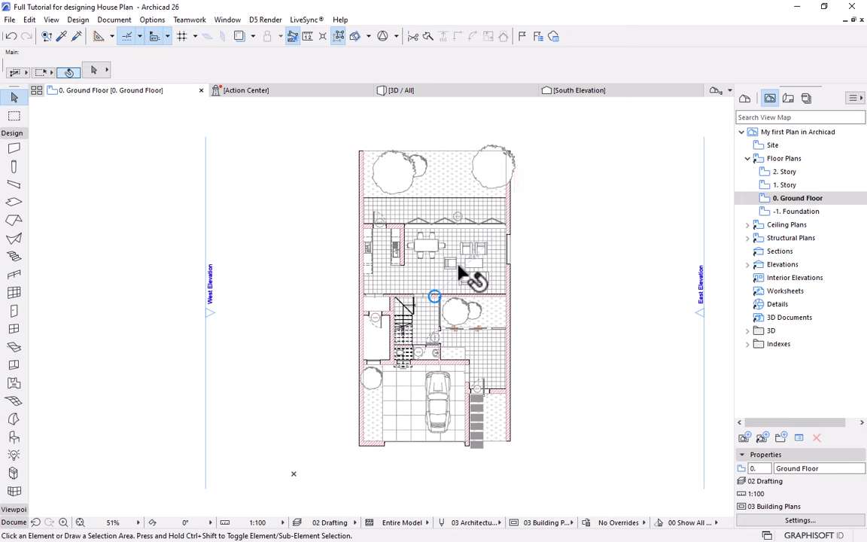
{"action": "middle_click_drag", "start_coordinate": [463, 269], "coordinate": [422, 264]}
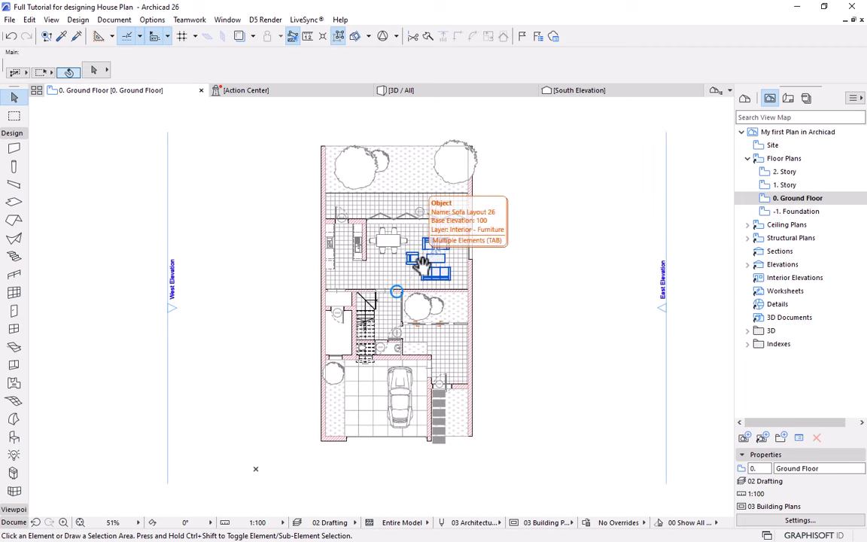
{"action": "middle_click_drag", "start_coordinate": [421, 264], "coordinate": [432, 222]}
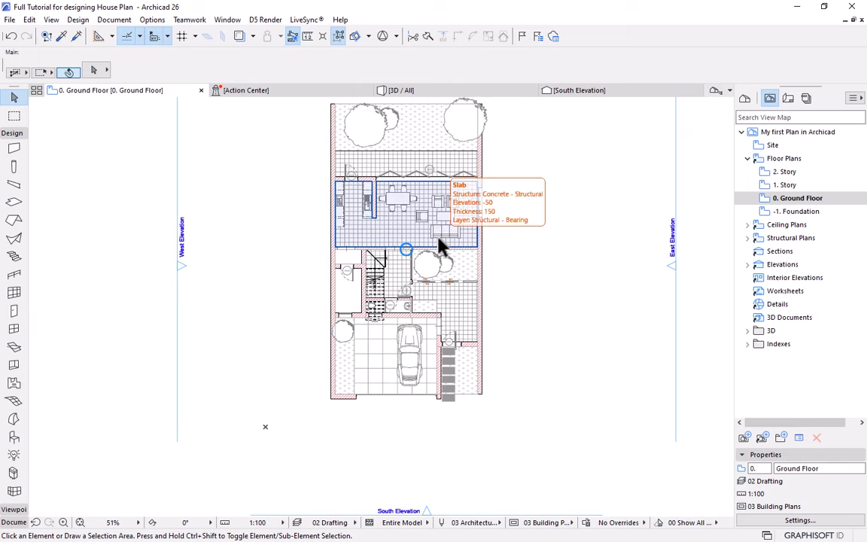
{"action": "middle_click_drag", "start_coordinate": [404, 242], "coordinate": [344, 229]}
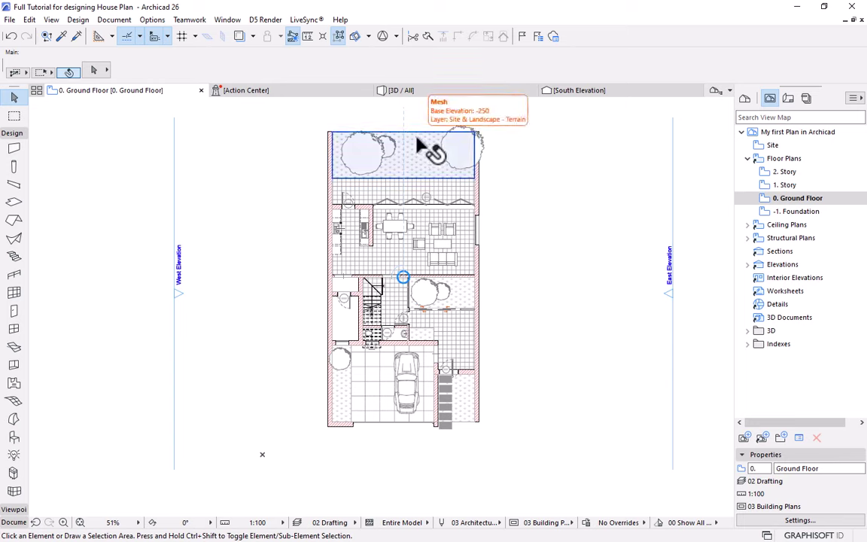
Switch to the documentation tools and start the Dimension tool.
{"action": "left_click", "coordinate": [12, 135]}
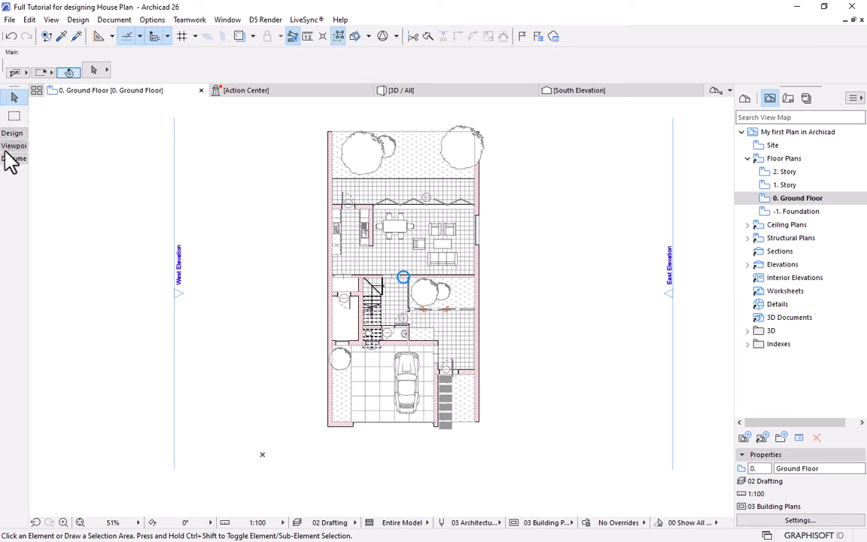
{"action": "left_click", "coordinate": [12, 158]}
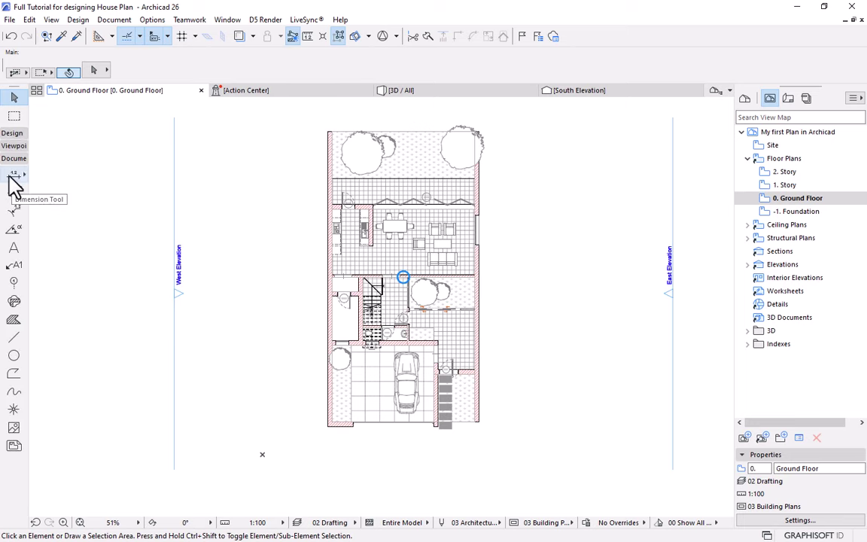
{"action": "left_click", "coordinate": [12, 176]}
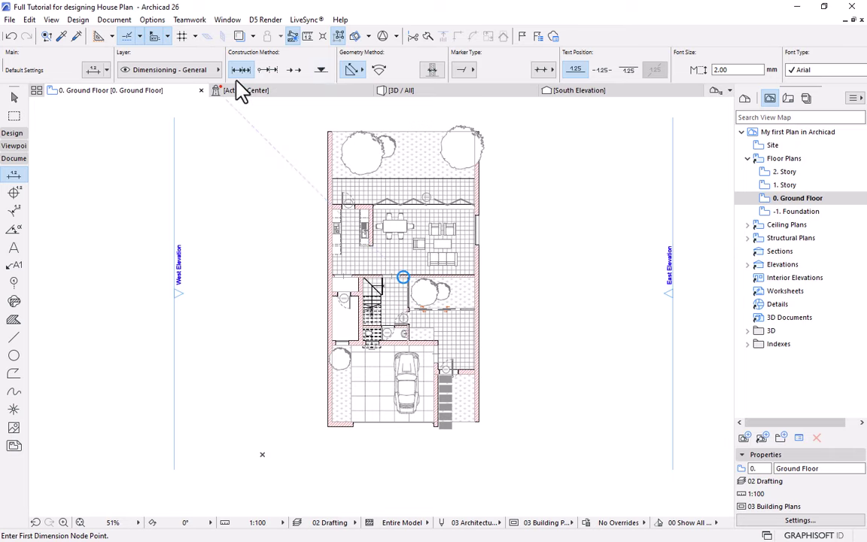
Examine the walls along the plan's west side, from the garage front wall up to the rear garden.
{"action": "scroll", "coordinate": [296, 408], "scroll_direction": "up", "scroll_amount": 3}
{"action": "scroll", "coordinate": [500, 402], "scroll_direction": "down", "scroll_amount": 3}
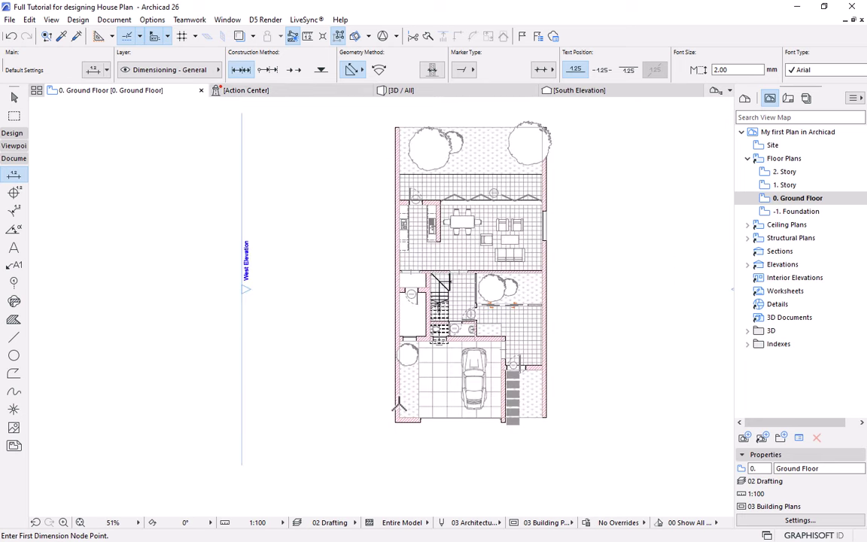
{"action": "scroll", "coordinate": [397, 407], "scroll_direction": "up", "scroll_amount": 2}
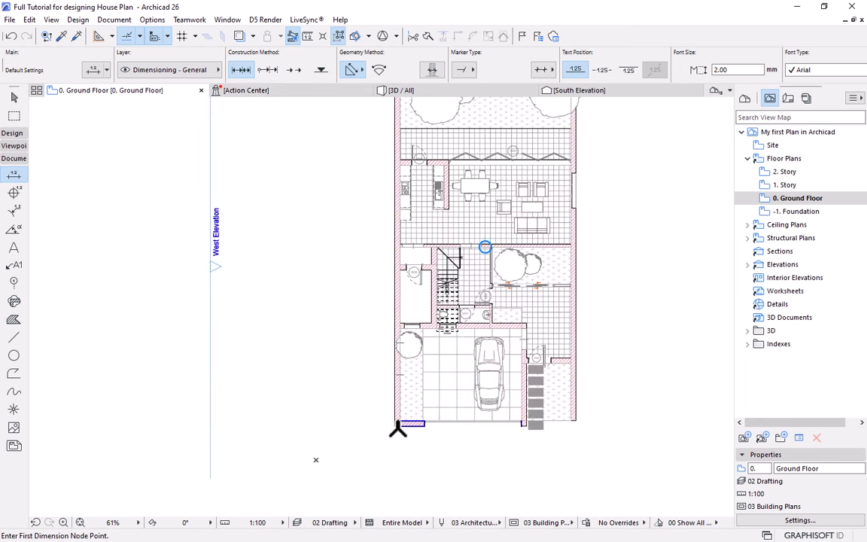
{"action": "scroll", "coordinate": [391, 431], "scroll_direction": "up", "scroll_amount": 4}
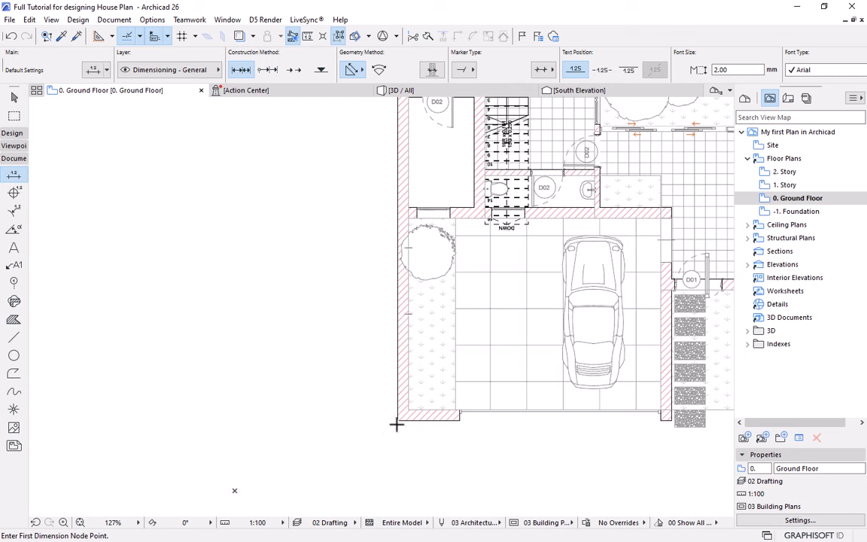
{"action": "scroll", "coordinate": [397, 424], "scroll_direction": "up", "scroll_amount": 3}
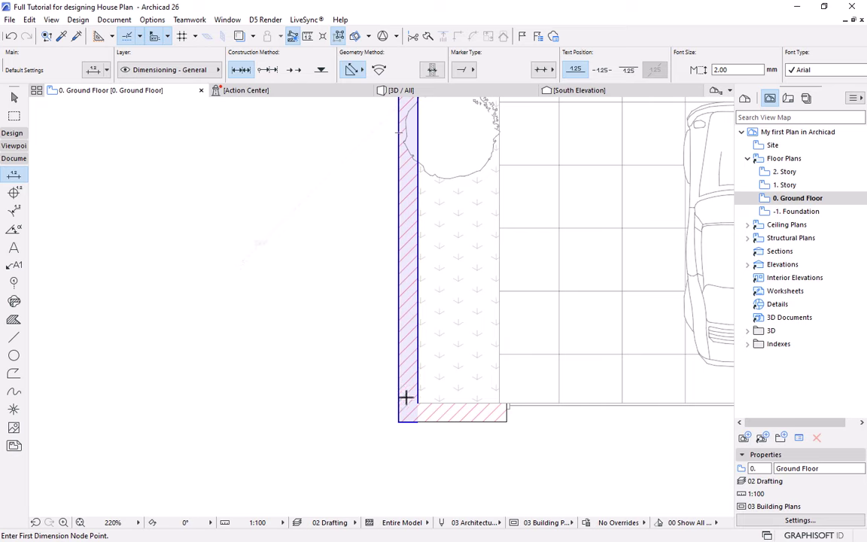
{"action": "scroll", "coordinate": [419, 422], "scroll_direction": "down", "scroll_amount": 5}
{"action": "scroll", "coordinate": [426, 421], "scroll_direction": "up", "scroll_amount": 2}
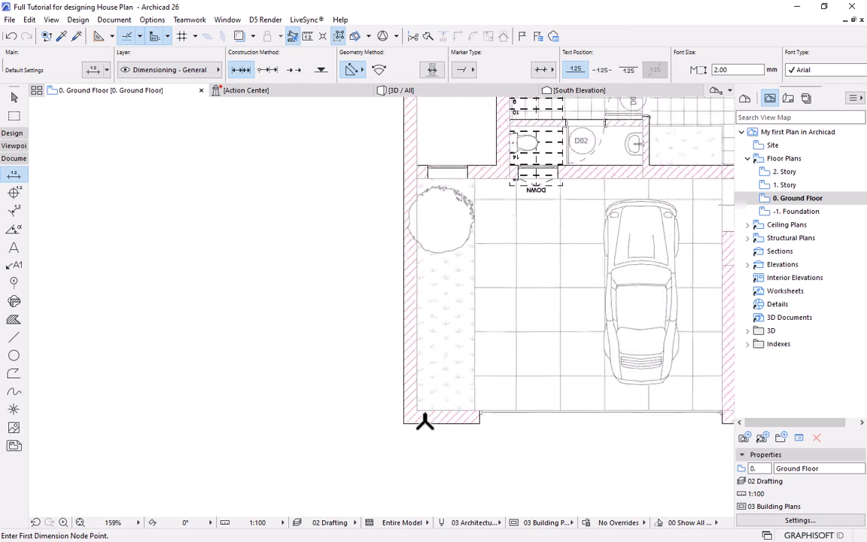
{"action": "scroll", "coordinate": [426, 421], "scroll_direction": "up", "scroll_amount": 2}
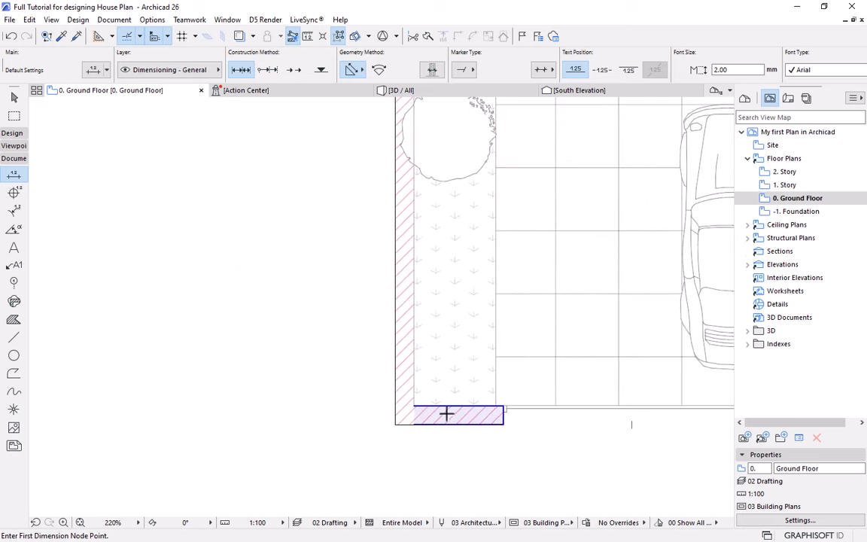
{"action": "scroll", "coordinate": [442, 424], "scroll_direction": "down", "scroll_amount": 6}
{"action": "scroll", "coordinate": [440, 349], "scroll_direction": "up", "scroll_amount": 5}
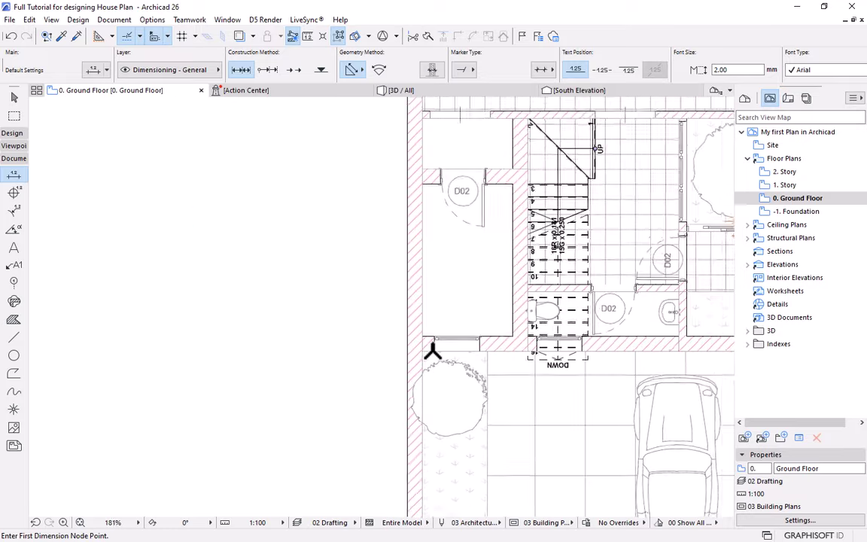
{"action": "scroll", "coordinate": [462, 329], "scroll_direction": "down", "scroll_amount": 5}
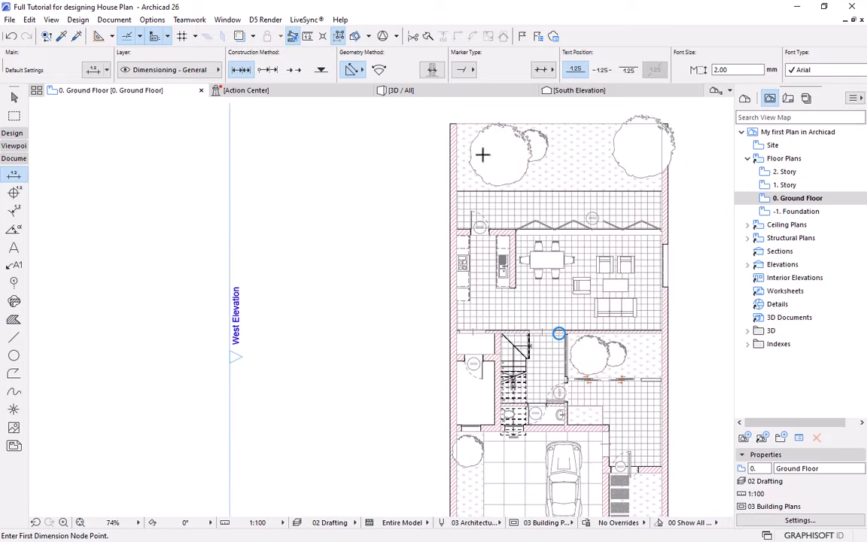
{"action": "scroll", "coordinate": [457, 118], "scroll_direction": "up", "scroll_amount": 2}
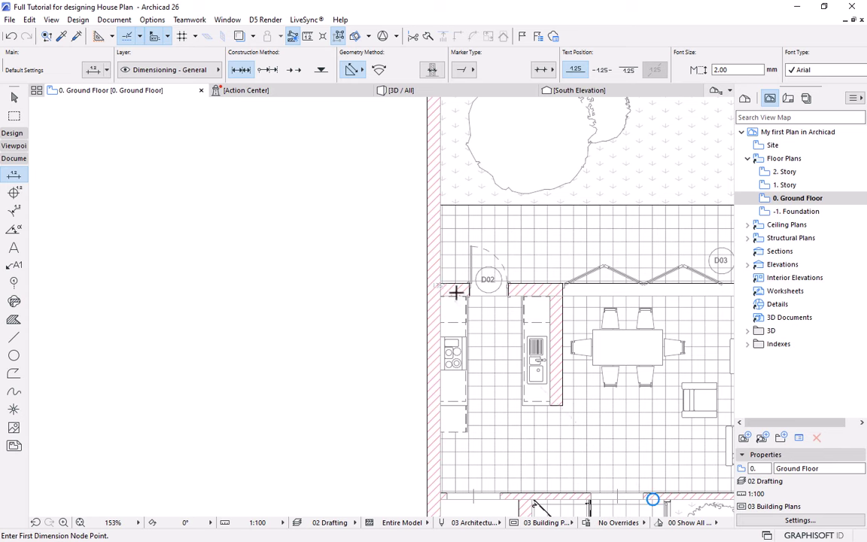
{"action": "scroll", "coordinate": [428, 139], "scroll_direction": "down", "scroll_amount": 3}
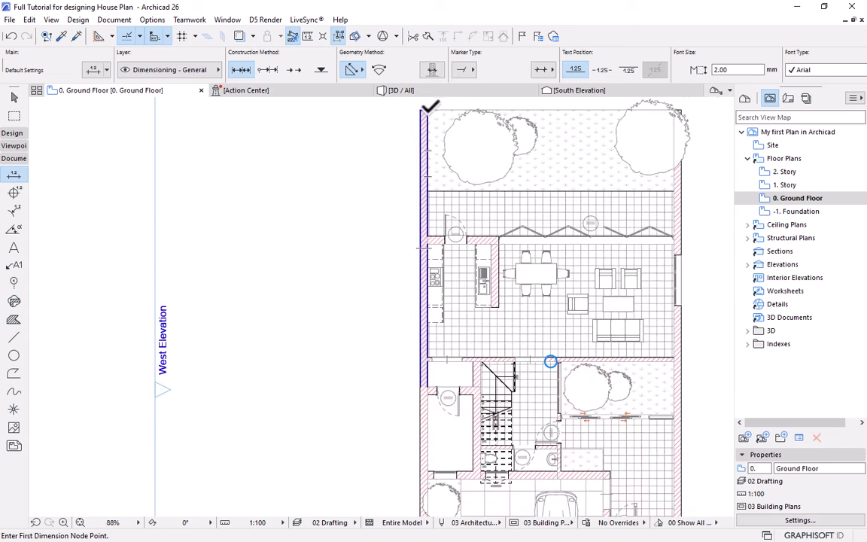
{"action": "scroll", "coordinate": [405, 271], "scroll_direction": "down", "scroll_amount": 2}
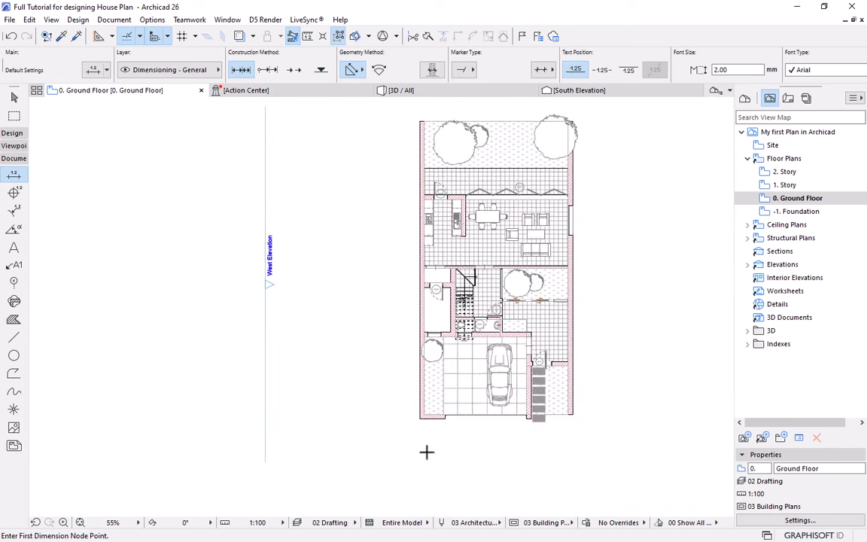
Pick the short front wall of the garage and the garage's rear wall beside the window as dimension references.
{"action": "scroll", "coordinate": [429, 390], "scroll_direction": "up", "scroll_amount": 3}
{"action": "scroll", "coordinate": [429, 390], "scroll_direction": "up", "scroll_amount": 2}
{"action": "left_click", "coordinate": [450, 382]}
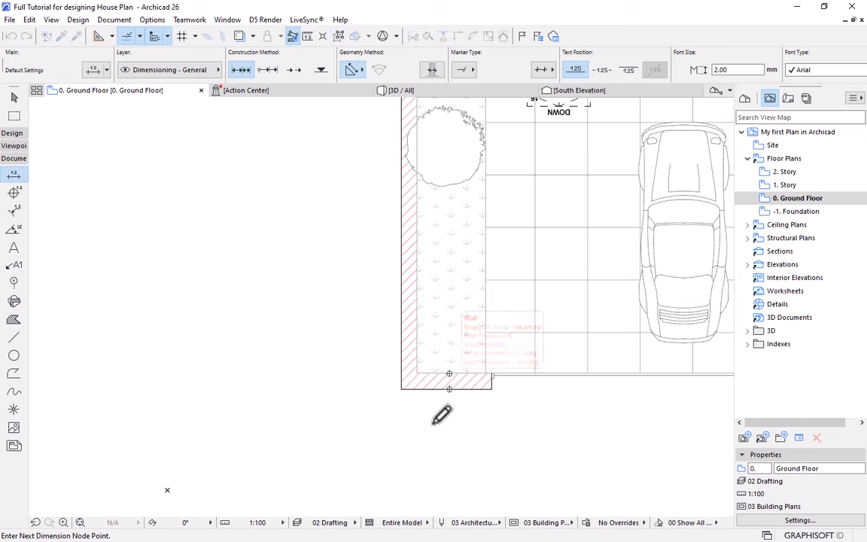
{"action": "scroll", "coordinate": [459, 370], "scroll_direction": "up", "scroll_amount": 1}
{"action": "scroll", "coordinate": [454, 338], "scroll_direction": "down", "scroll_amount": 3}
{"action": "scroll", "coordinate": [458, 200], "scroll_direction": "up", "scroll_amount": 5}
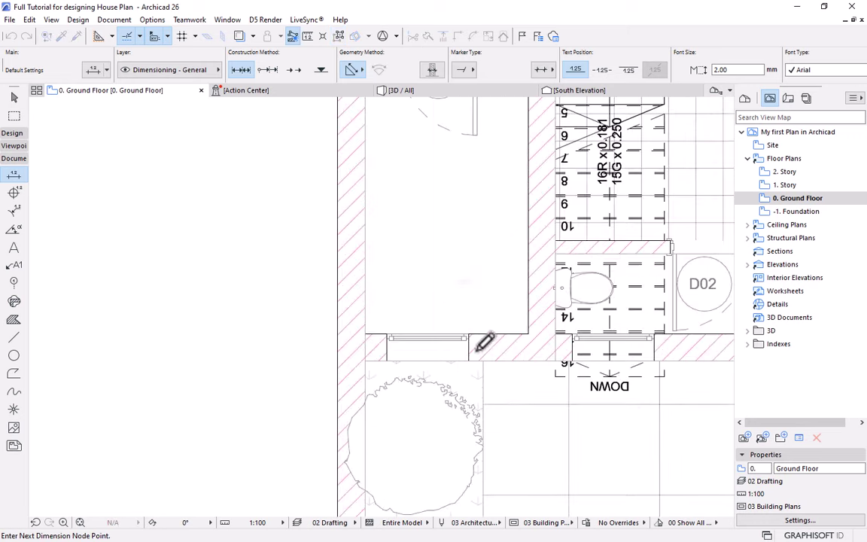
{"action": "scroll", "coordinate": [488, 329], "scroll_direction": "down", "scroll_amount": 4}
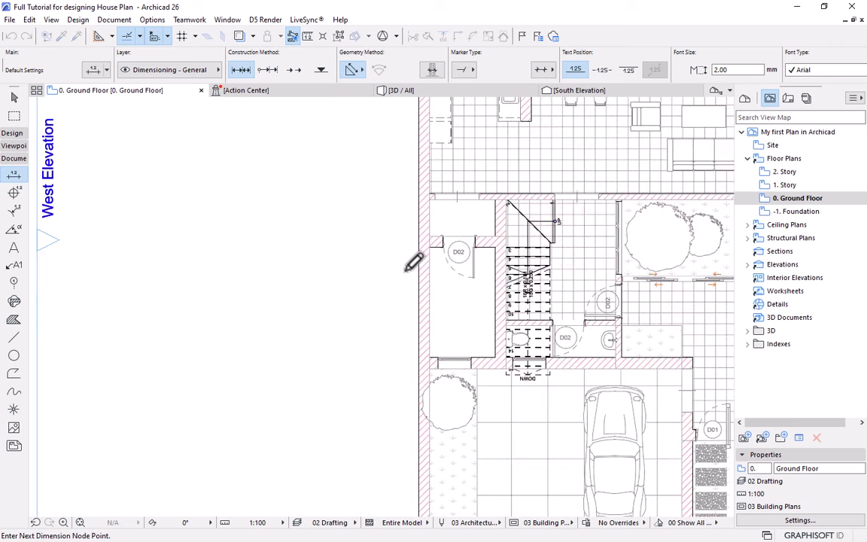
Add the small room's D02 door wall and the kitchen's rear door wall to the dimension references.
{"action": "middle_click_drag", "start_coordinate": [413, 258], "coordinate": [438, 340]}
{"action": "scroll", "coordinate": [462, 363], "scroll_direction": "up", "scroll_amount": 5}
{"action": "scroll", "coordinate": [462, 363], "scroll_direction": "down", "scroll_amount": 5}
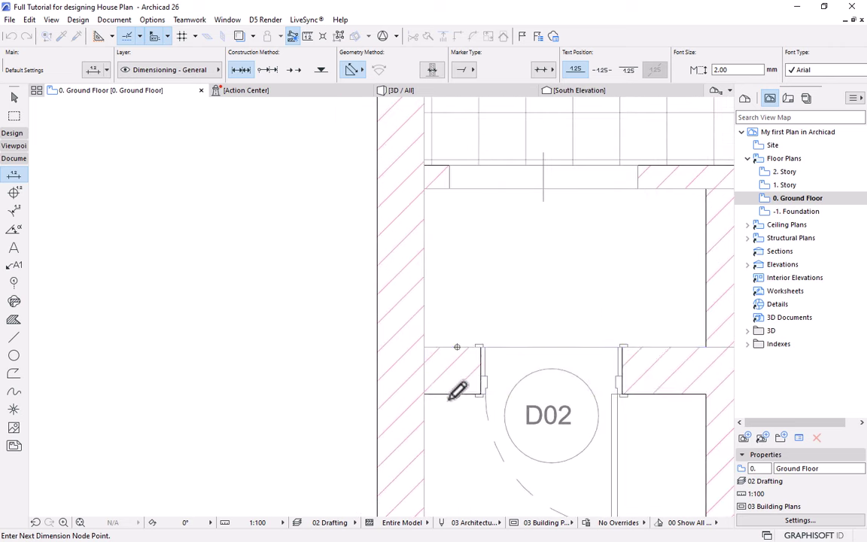
{"action": "middle_click_drag", "start_coordinate": [464, 237], "coordinate": [460, 343]}
{"action": "scroll", "coordinate": [456, 238], "scroll_direction": "up", "scroll_amount": 5}
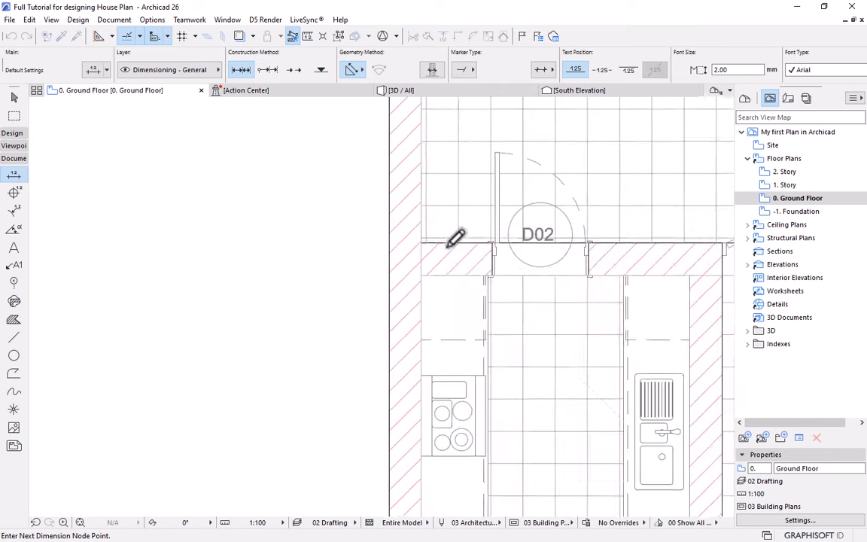
{"action": "scroll", "coordinate": [454, 248], "scroll_direction": "down", "scroll_amount": 5}
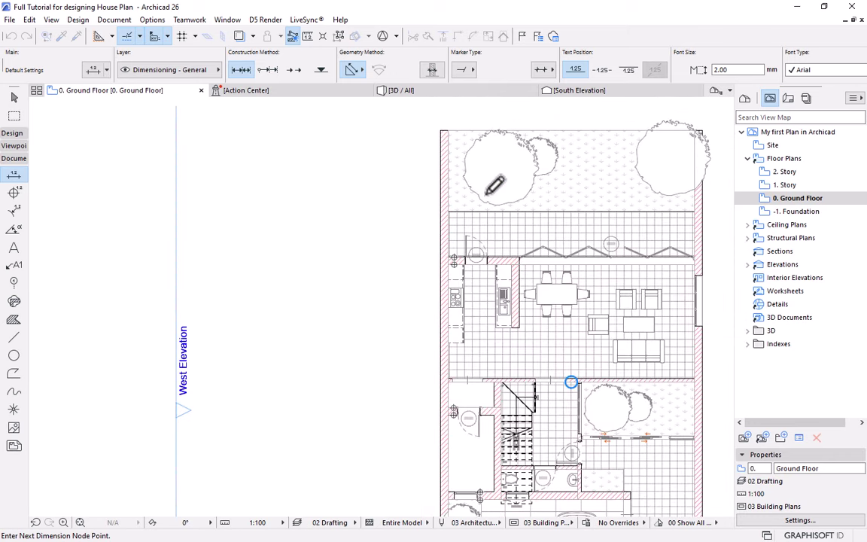
Finish the reference points and place the vertical dimension chain just outside the west outer wall.
{"action": "scroll", "coordinate": [482, 301], "scroll_direction": "down", "scroll_amount": 3}
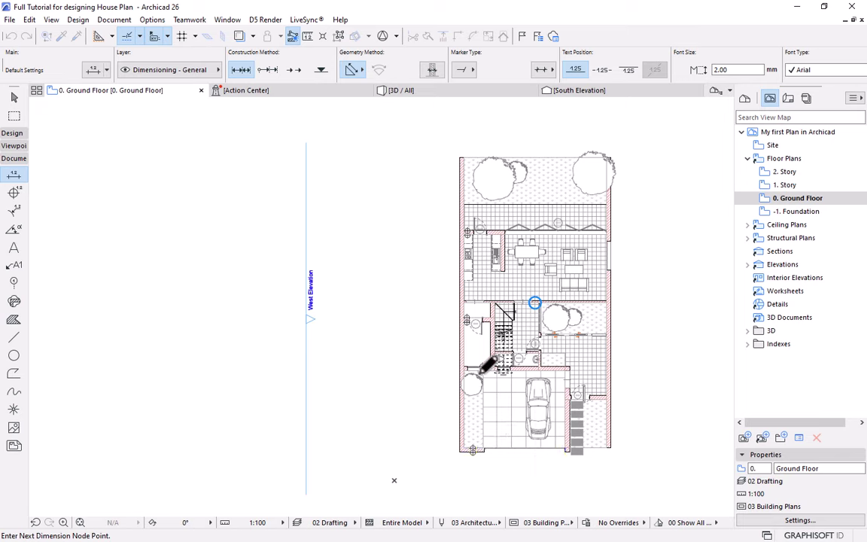
{"action": "right_click", "coordinate": [399, 282]}
{"action": "left_click", "coordinate": [443, 363]}
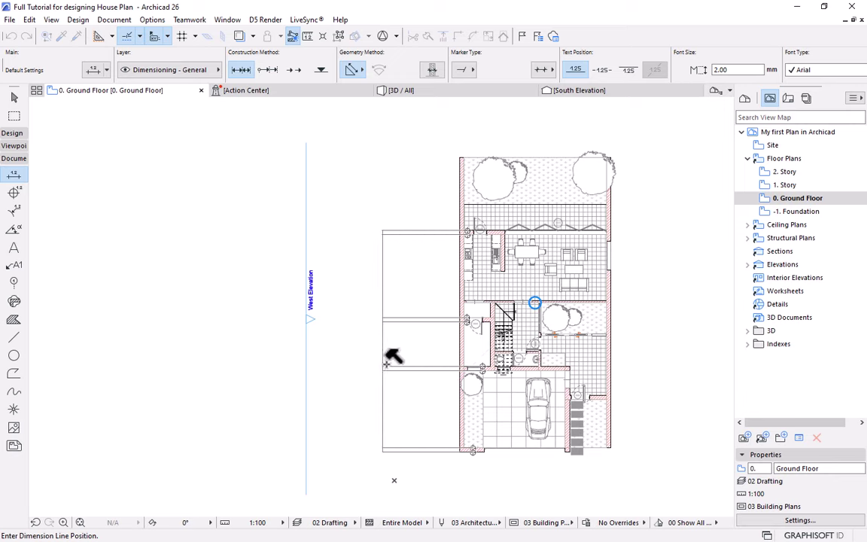
{"action": "scroll", "coordinate": [425, 343], "scroll_direction": "up", "scroll_amount": 3}
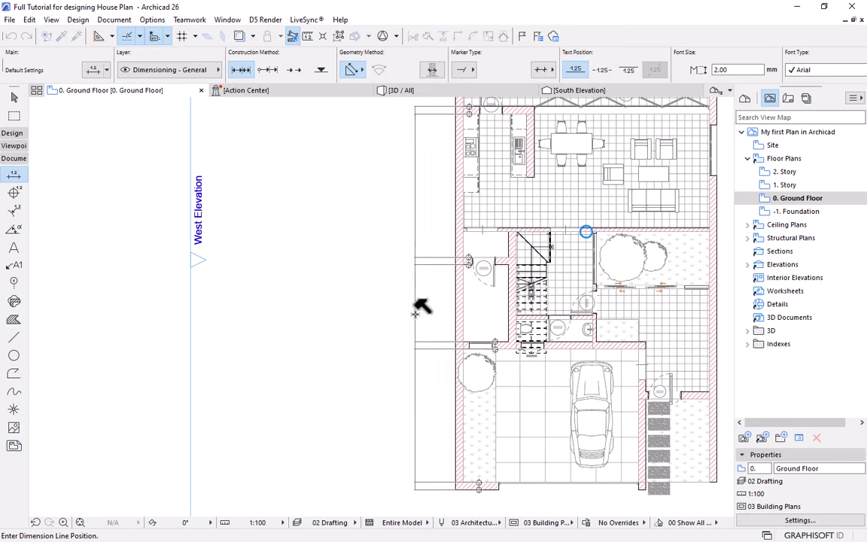
{"action": "left_click", "coordinate": [415, 313]}
{"action": "scroll", "coordinate": [390, 347], "scroll_direction": "down", "scroll_amount": 2}
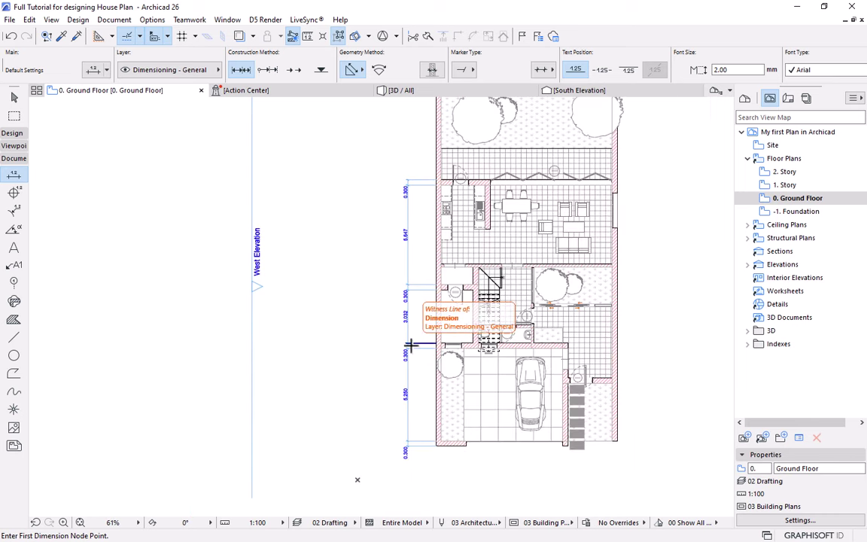
{"action": "scroll", "coordinate": [410, 346], "scroll_direction": "down", "scroll_amount": 2}
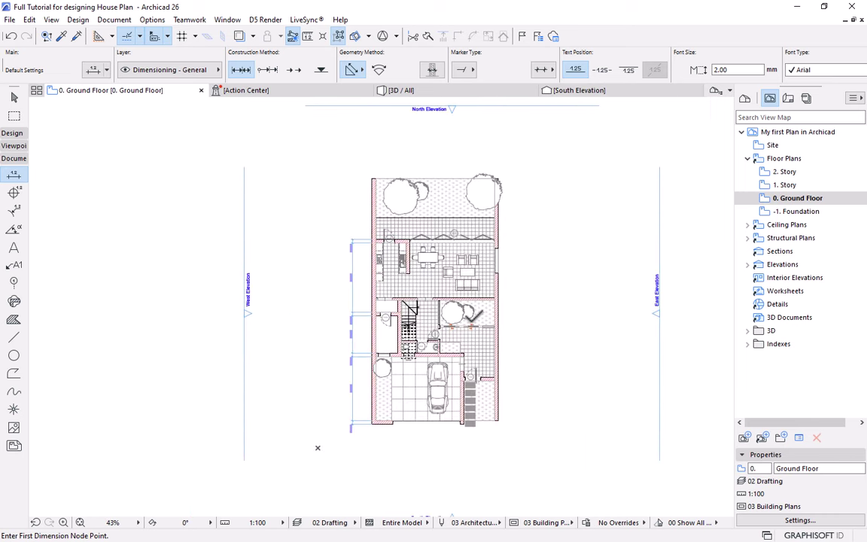
{"action": "scroll", "coordinate": [473, 317], "scroll_direction": "up", "scroll_amount": 1}
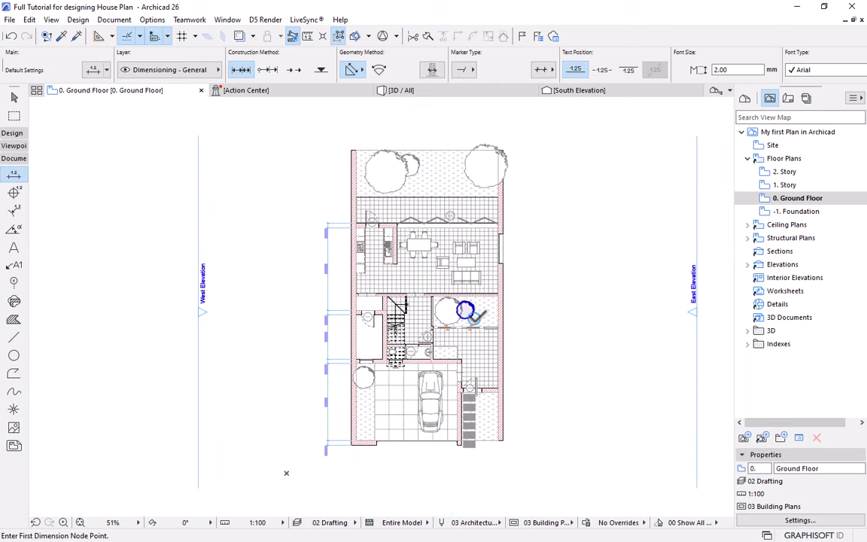
{"action": "scroll", "coordinate": [520, 295], "scroll_direction": "up", "scroll_amount": 1}
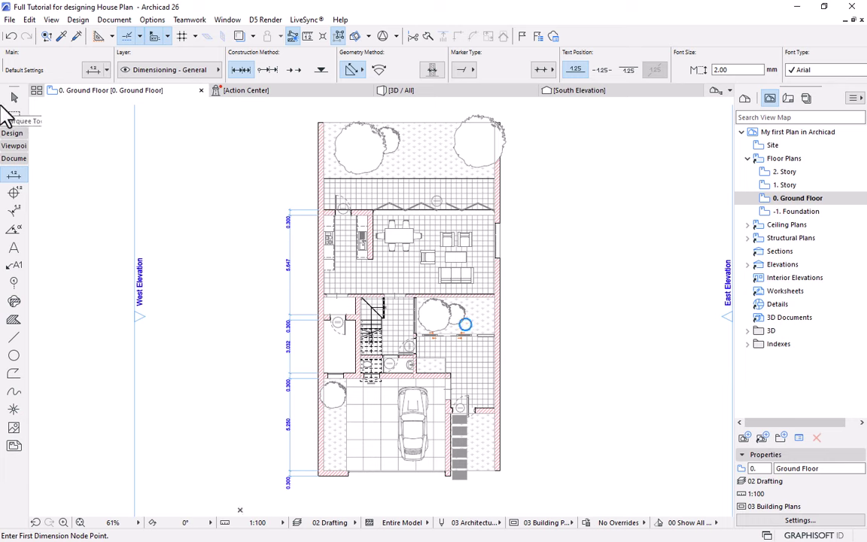
Select the east outer wall, the kitchen's rear door wall and the wall between the living room and the courtyard.
{"action": "left_click", "coordinate": [12, 98]}
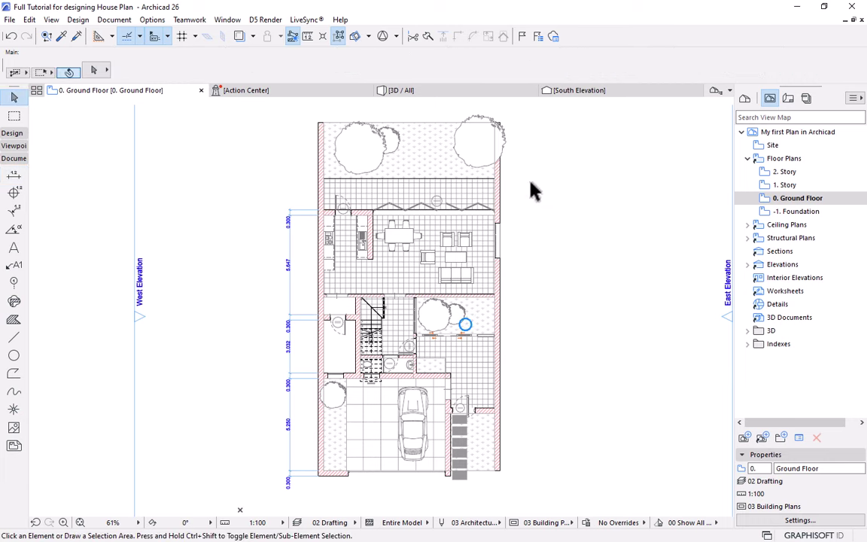
{"action": "scroll", "coordinate": [503, 192], "scroll_direction": "up", "scroll_amount": 2}
{"action": "left_click", "coordinate": [501, 197]}
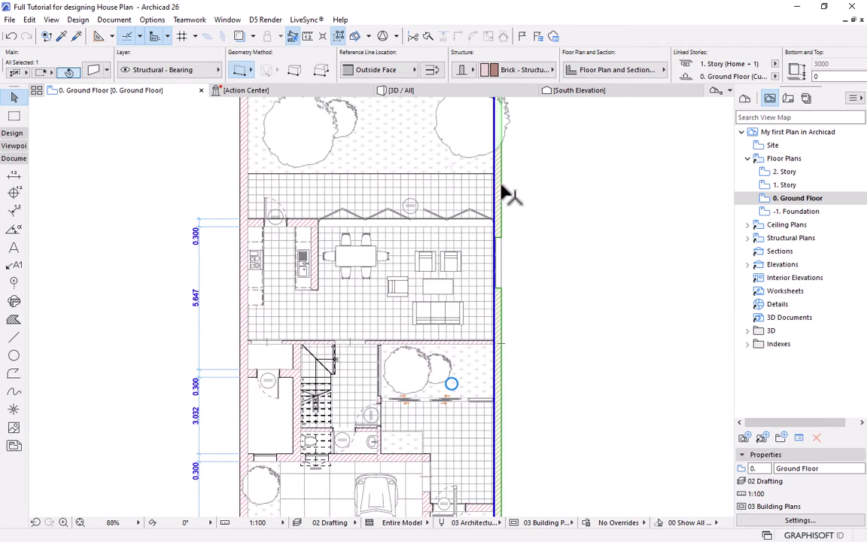
{"action": "scroll", "coordinate": [301, 233], "scroll_direction": "up", "scroll_amount": 4}
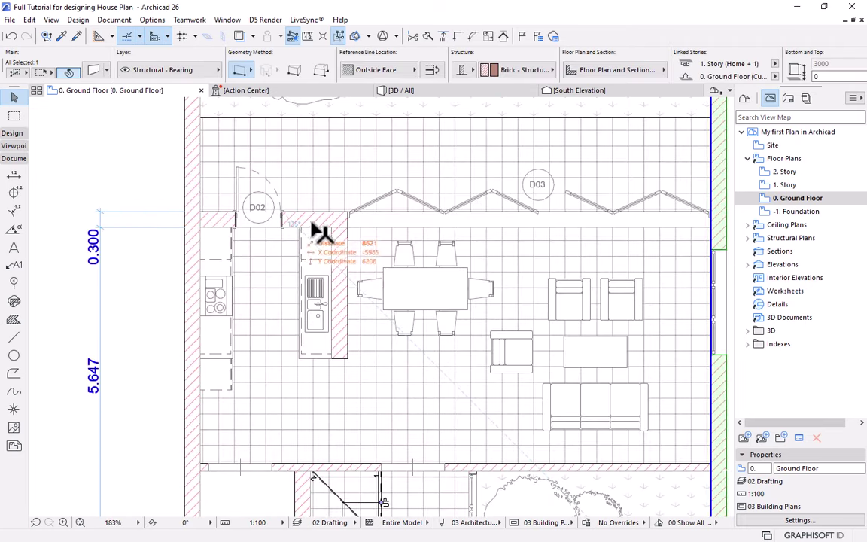
{"action": "left_click", "coordinate": [313, 226], "text": "shift"}
{"action": "scroll", "coordinate": [406, 194], "scroll_direction": "down", "scroll_amount": 8}
{"action": "scroll", "coordinate": [452, 275], "scroll_direction": "up", "scroll_amount": 6}
{"action": "left_click", "coordinate": [488, 243], "text": "shift"}
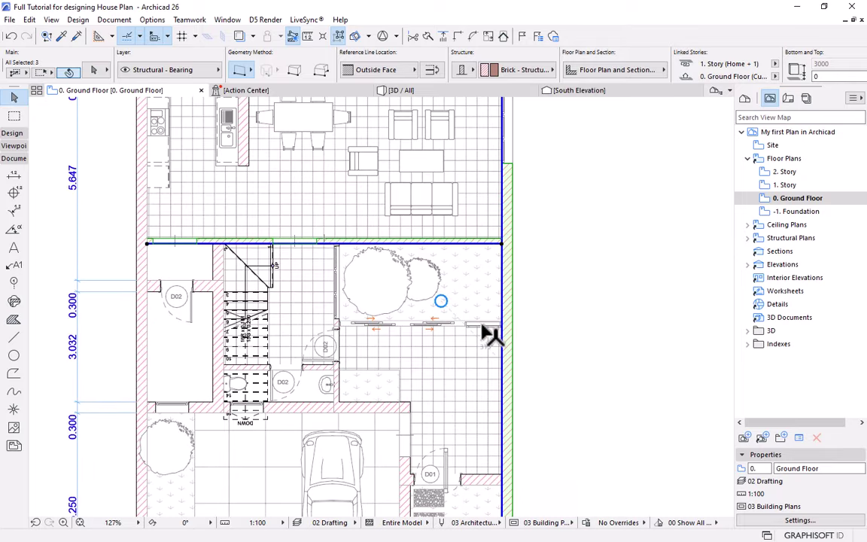
Add the courtyard's sliding-door wall and the D01 entrance door wall to the wall selection.
{"action": "scroll", "coordinate": [341, 333], "scroll_direction": "up", "scroll_amount": 8}
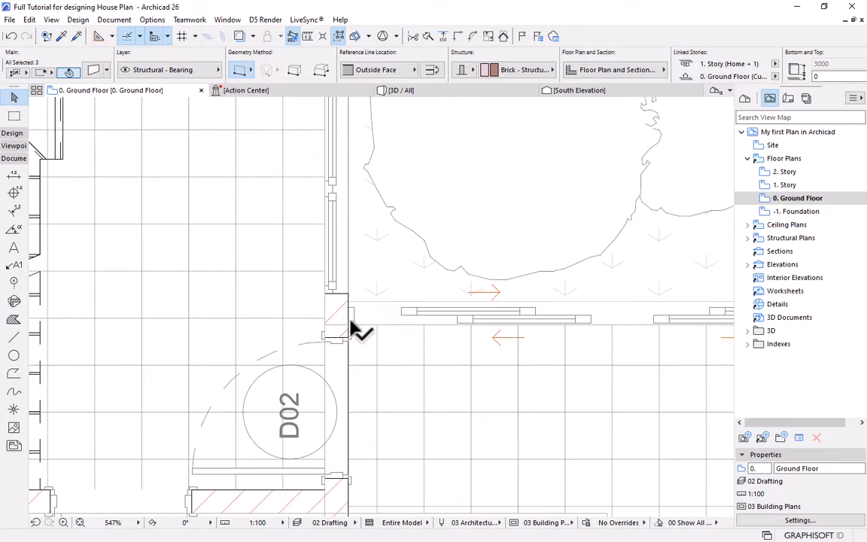
{"action": "scroll", "coordinate": [387, 318], "scroll_direction": "down", "scroll_amount": 4}
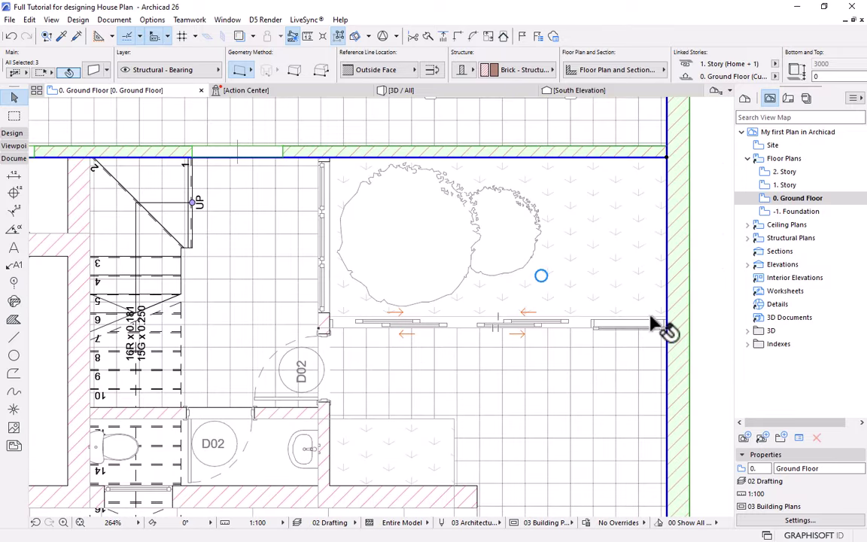
{"action": "left_click", "coordinate": [656, 327], "text": "shift"}
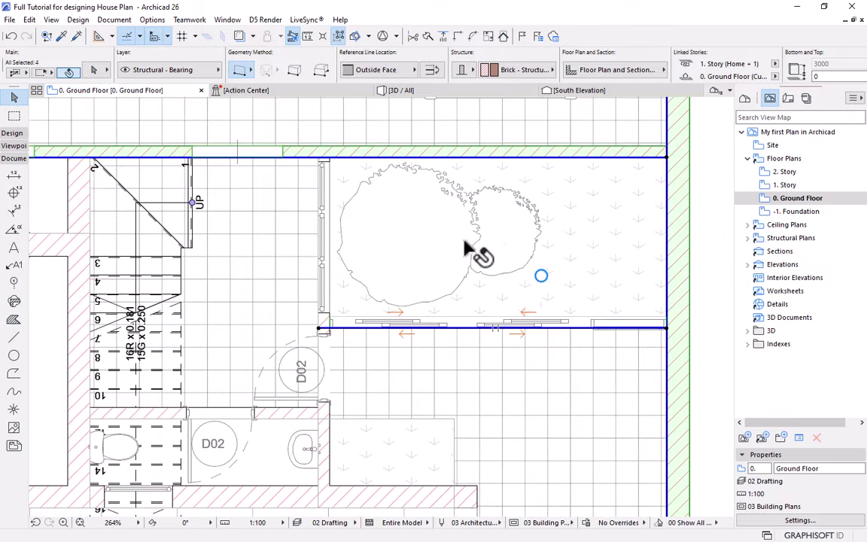
{"action": "scroll", "coordinate": [452, 241], "scroll_direction": "down", "scroll_amount": 4}
{"action": "left_click", "coordinate": [503, 378], "text": "shift"}
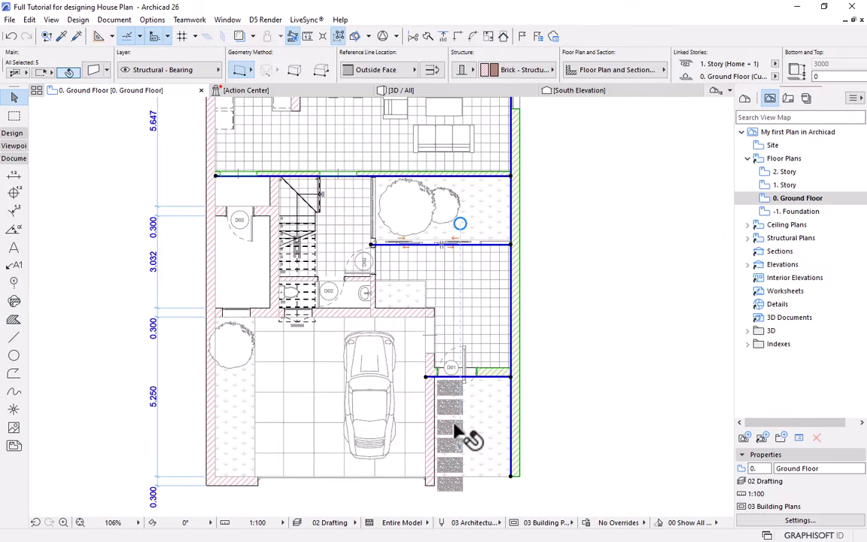
{"action": "scroll", "coordinate": [436, 448], "scroll_direction": "down", "scroll_amount": 8}
{"action": "middle_click_drag", "start_coordinate": [526, 325], "coordinate": [484, 320]}
{"action": "scroll", "coordinate": [484, 299], "scroll_direction": "up", "scroll_amount": 3}
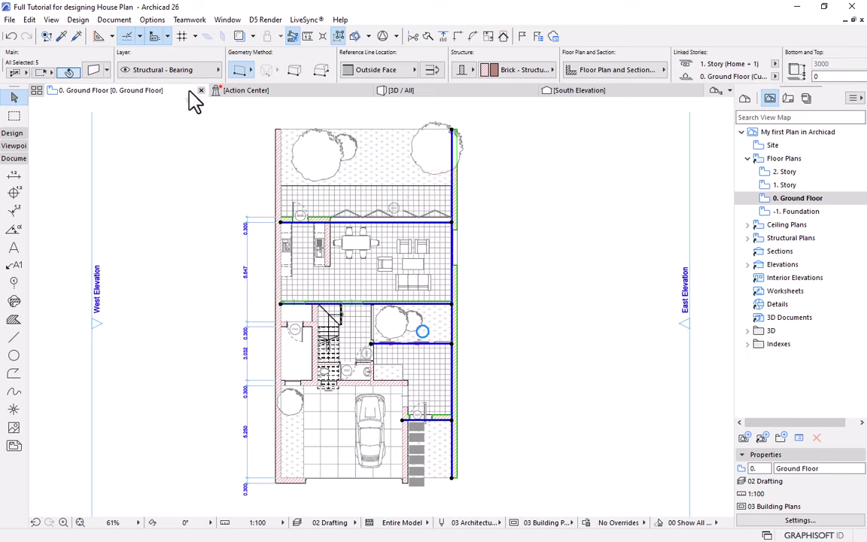
Start automatic exterior dimensioning for the selected walls, keeping Wallhole Size for both doors and windows.
{"action": "left_click", "coordinate": [112, 21]}
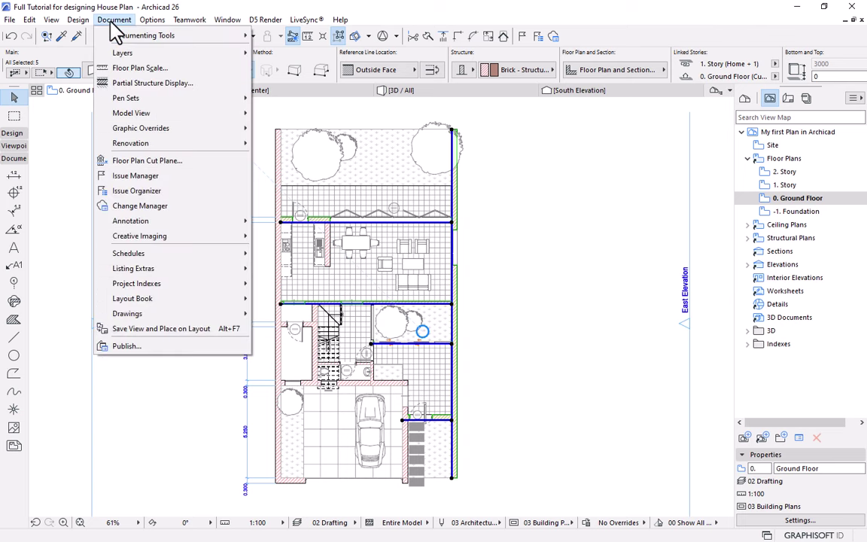
{"action": "mouse_move", "coordinate": [155, 223]}
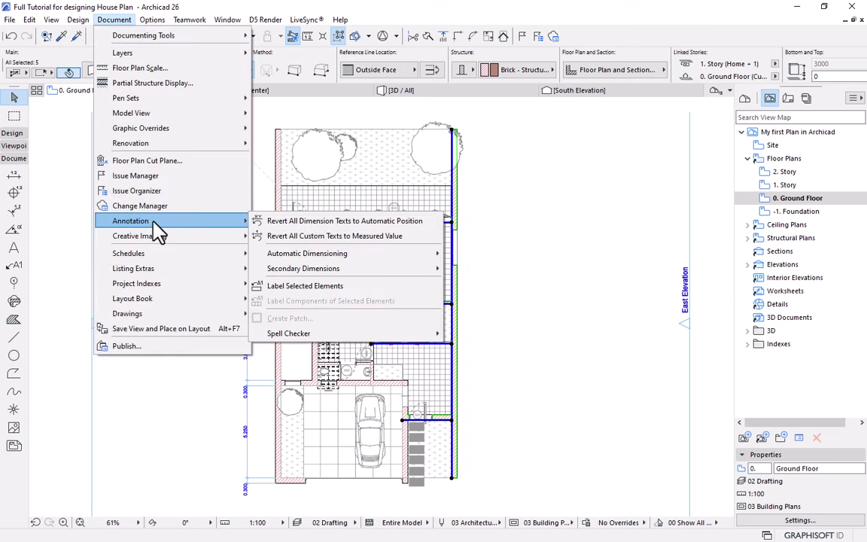
{"action": "mouse_move", "coordinate": [391, 256]}
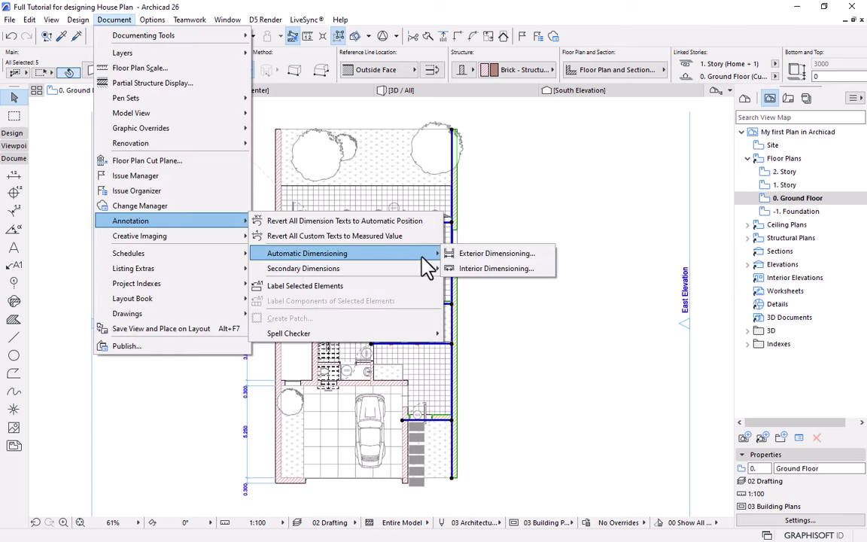
{"action": "left_click", "coordinate": [525, 256]}
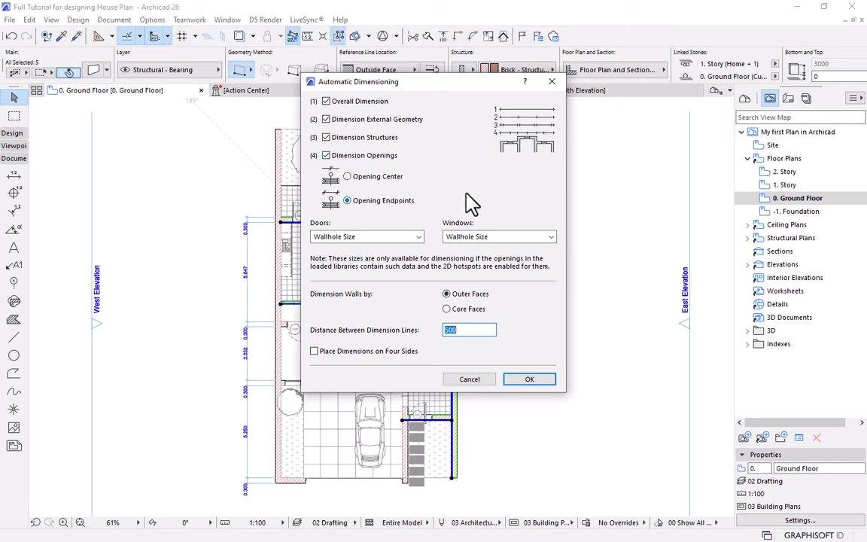
{"action": "left_click", "coordinate": [344, 238]}
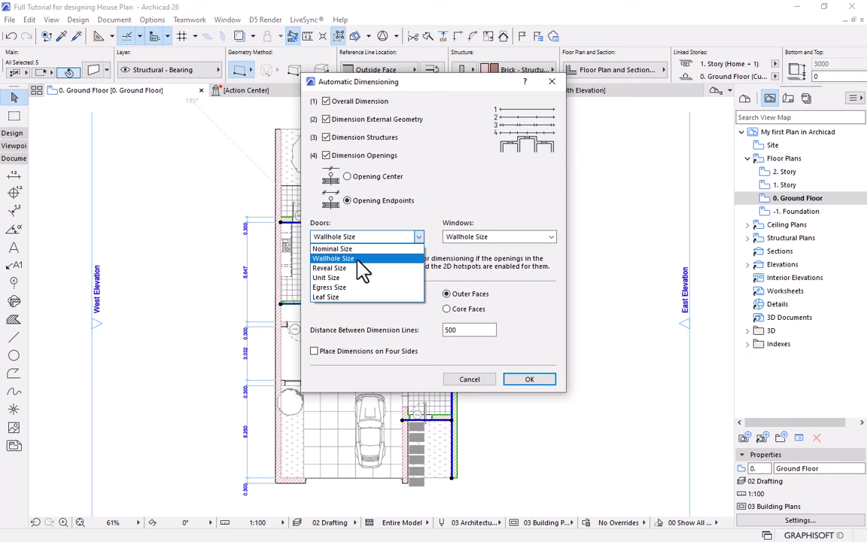
{"action": "left_click", "coordinate": [393, 235]}
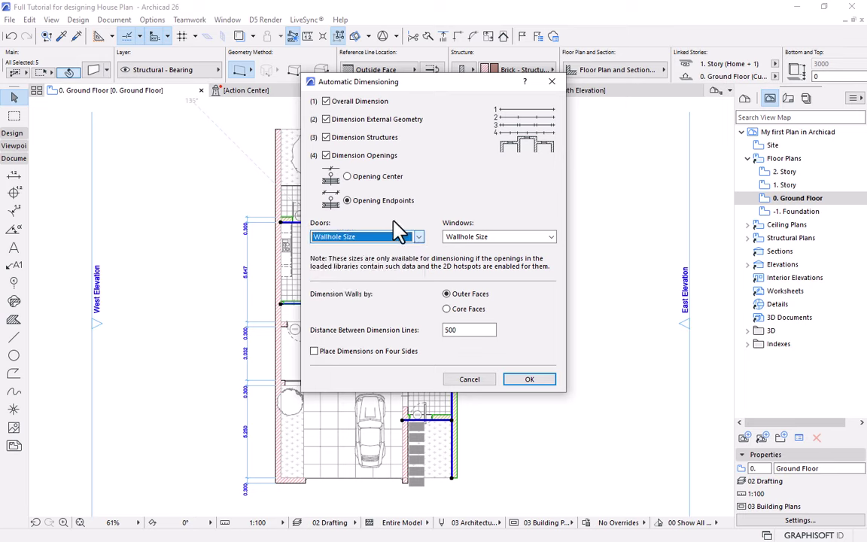
{"action": "left_click", "coordinate": [479, 238]}
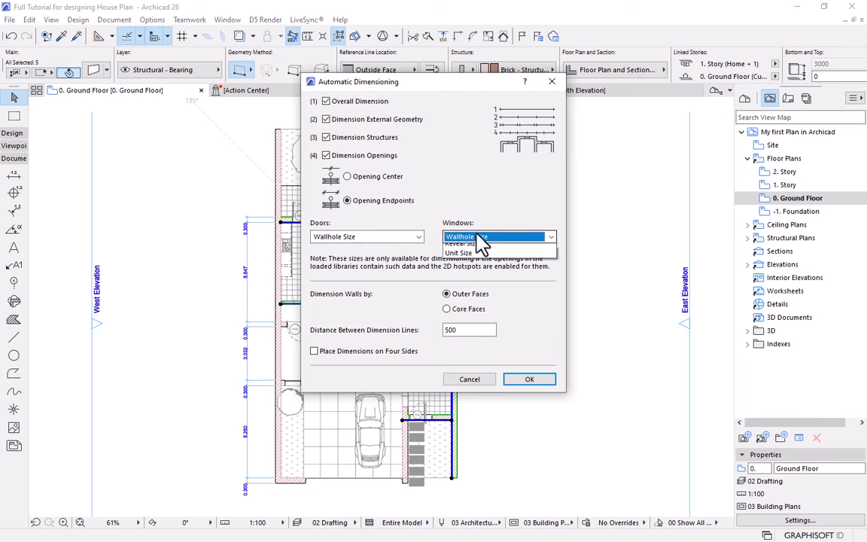
{"action": "left_click", "coordinate": [443, 192]}
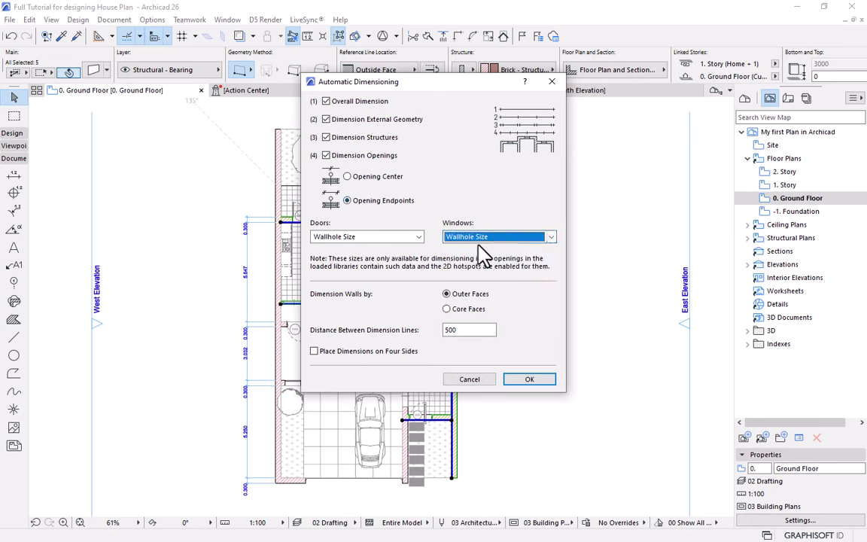
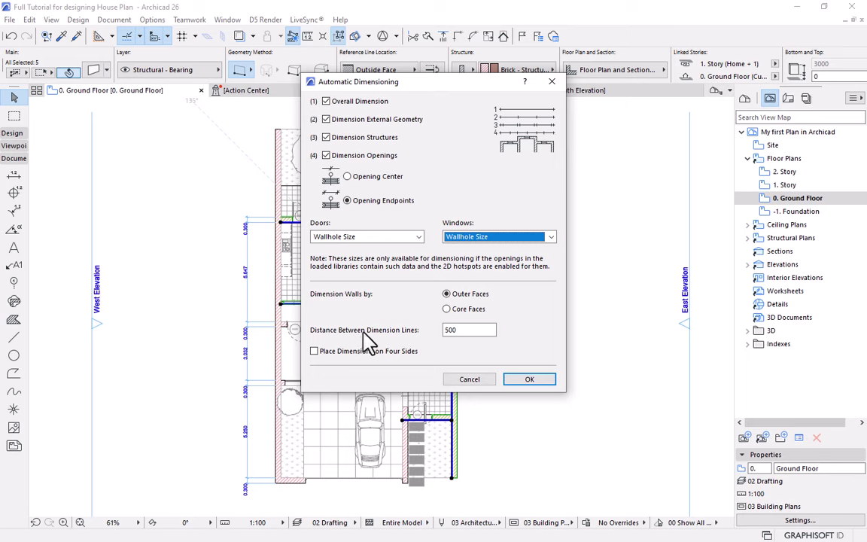
Set the distance between dimension lines to 400, dimension the walls by core faces, and accept the settings.
{"action": "left_click_drag", "start_coordinate": [492, 333], "coordinate": [420, 337]}
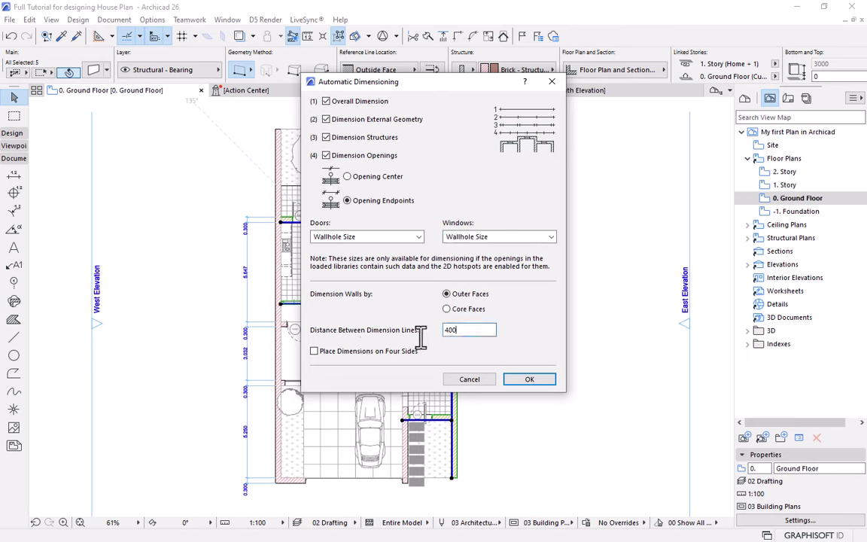
{"action": "left_click", "coordinate": [450, 309]}
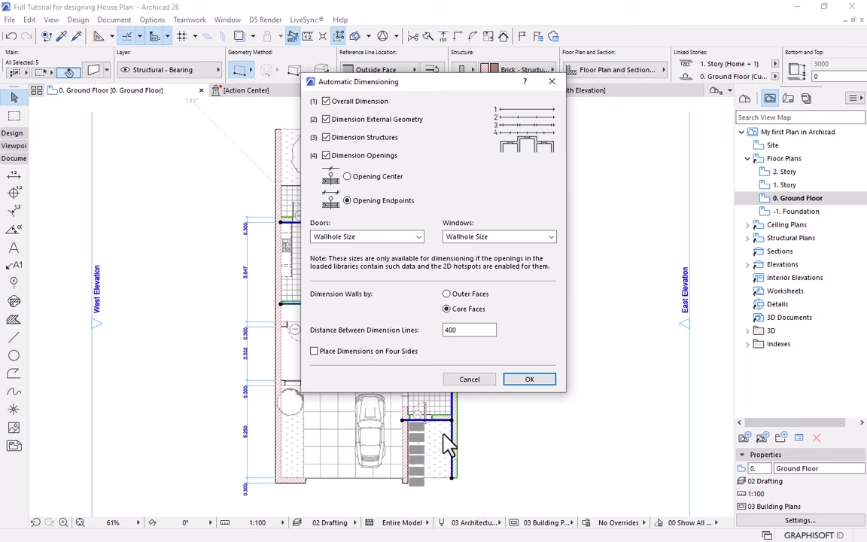
{"action": "double_click", "coordinate": [449, 331]}
{"action": "key", "text": "BackSpace"}
{"action": "left_click", "coordinate": [529, 381]}
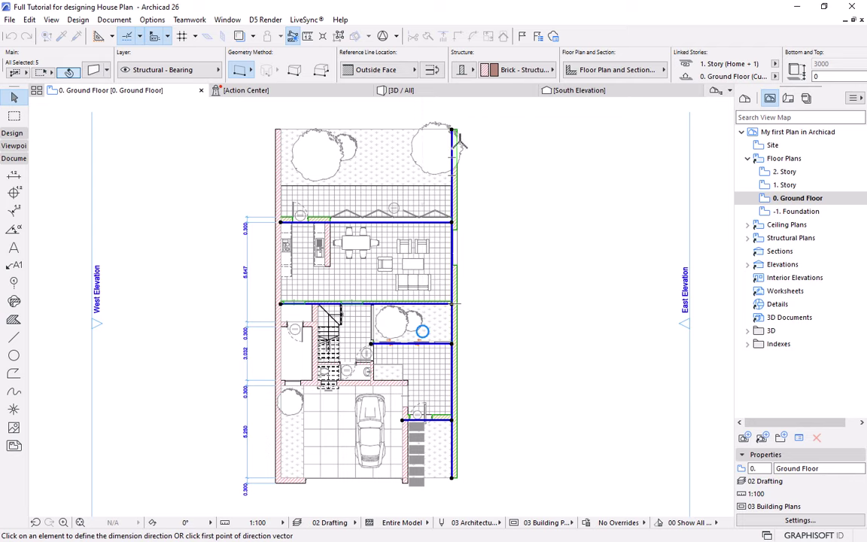
Define the dimension direction along the full east outer wall and place the automatic dimension lines just outside it.
{"action": "left_click", "coordinate": [452, 128]}
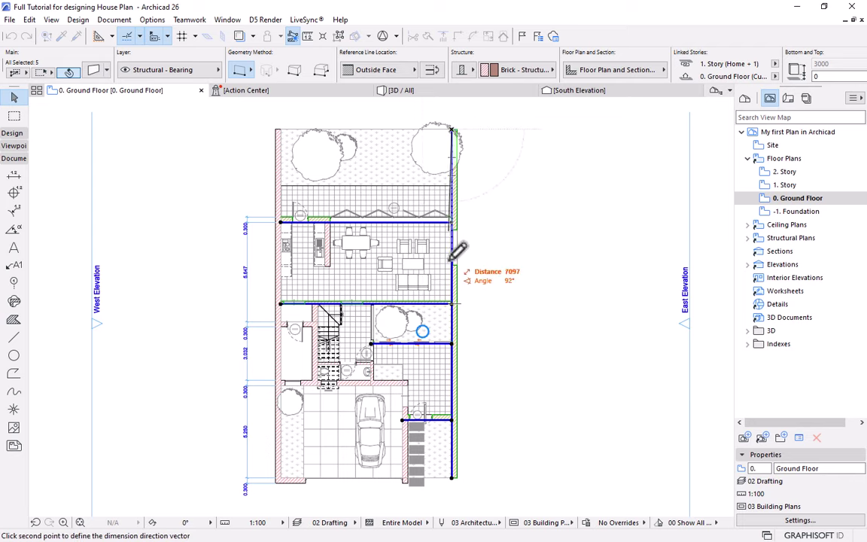
{"action": "left_click", "coordinate": [453, 475]}
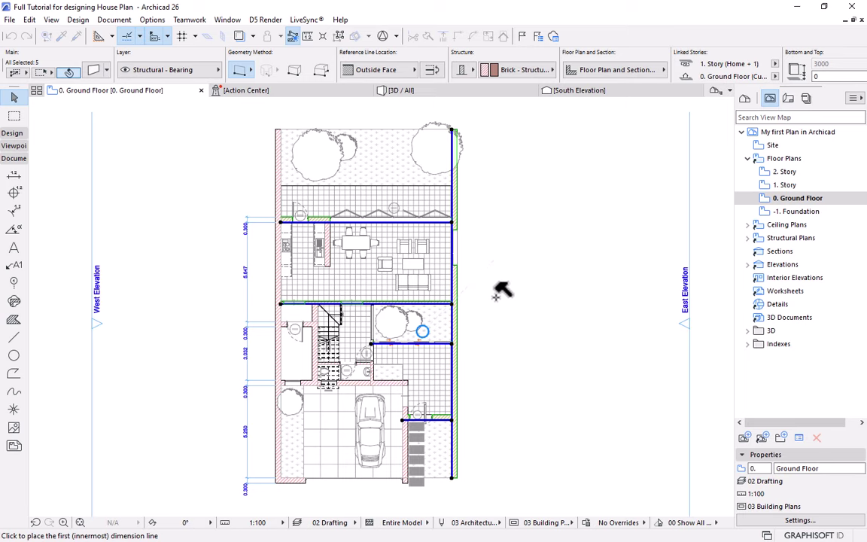
{"action": "left_click", "coordinate": [500, 249]}
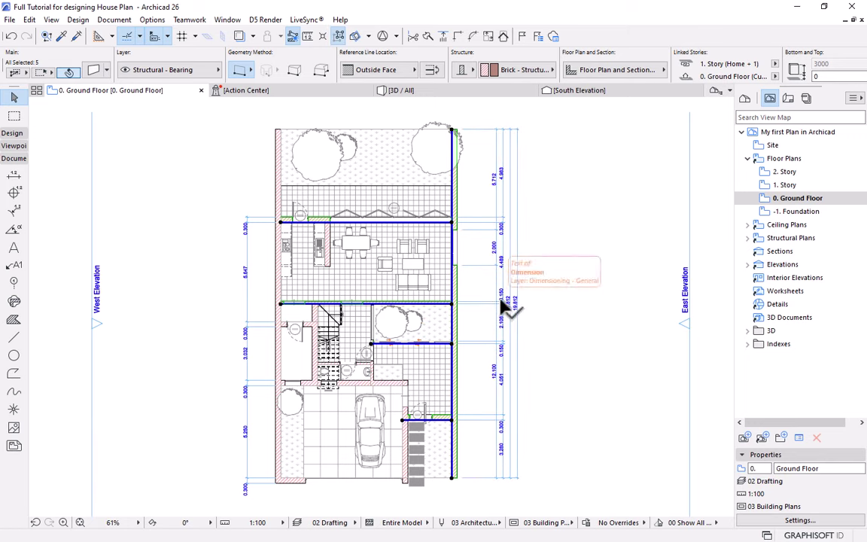
Examine the new dimension chains along the east wall, from the rear garden down to the entrance.
{"action": "scroll", "coordinate": [538, 199], "scroll_direction": "up", "scroll_amount": 4}
{"action": "scroll", "coordinate": [511, 363], "scroll_direction": "up", "scroll_amount": 2}
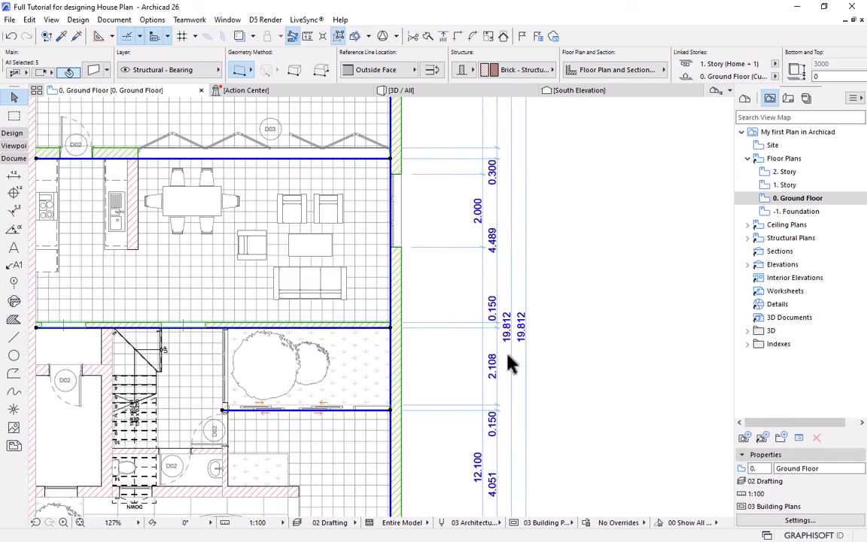
{"action": "scroll", "coordinate": [511, 363], "scroll_direction": "down", "scroll_amount": 3}
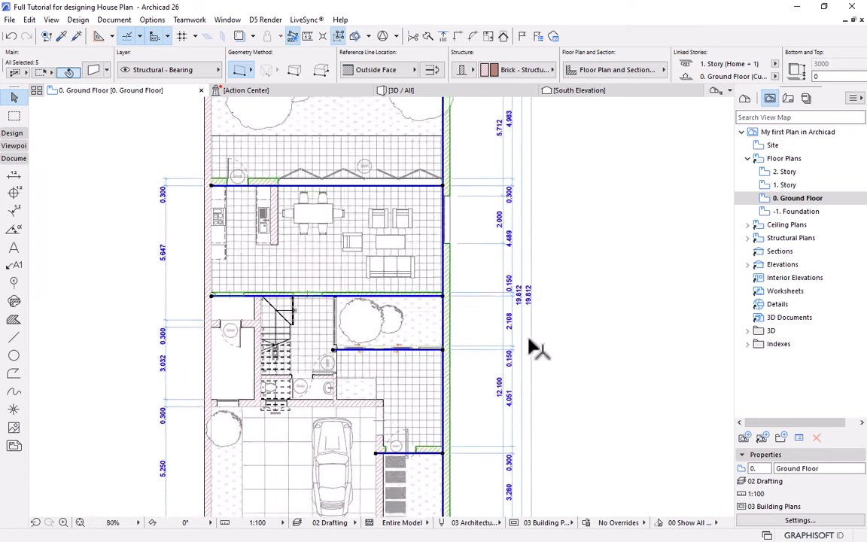
{"action": "scroll", "coordinate": [519, 396], "scroll_direction": "down", "scroll_amount": 2}
{"action": "scroll", "coordinate": [512, 242], "scroll_direction": "up", "scroll_amount": 4}
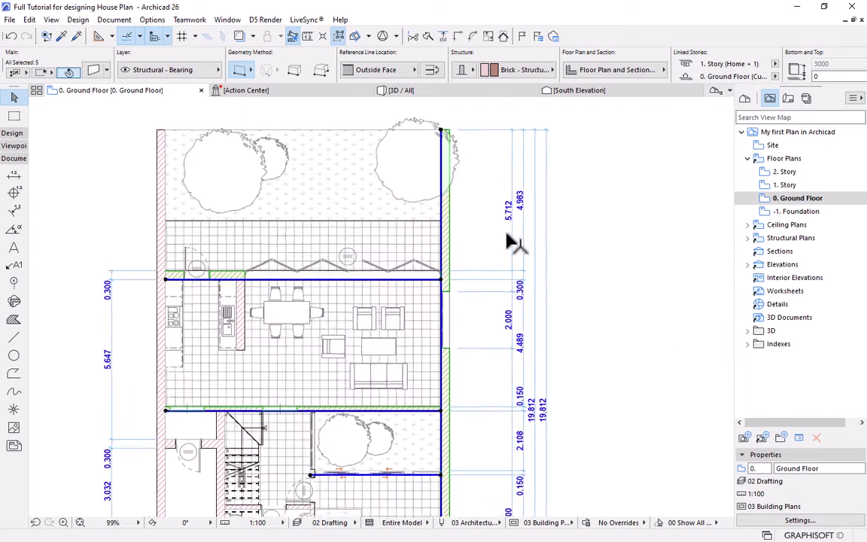
{"action": "scroll", "coordinate": [536, 121], "scroll_direction": "up", "scroll_amount": 6}
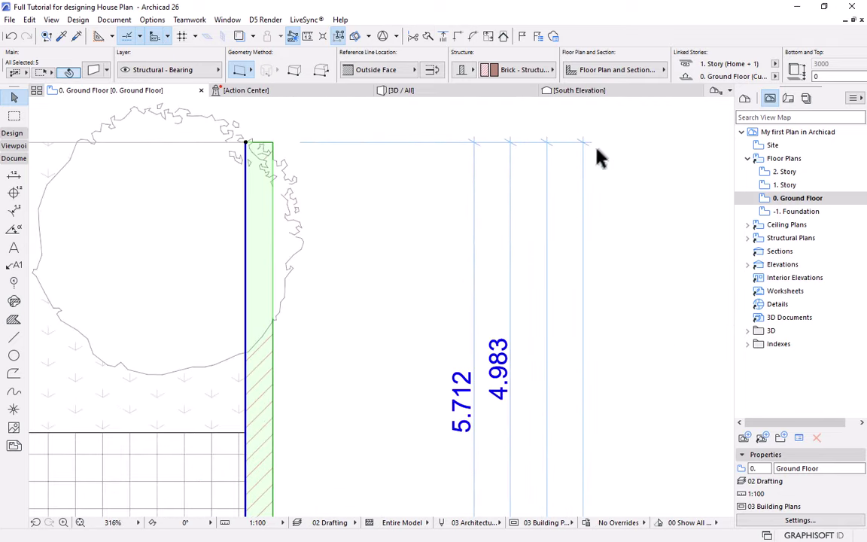
{"action": "scroll", "coordinate": [474, 150], "scroll_direction": "down", "scroll_amount": 5}
{"action": "scroll", "coordinate": [461, 342], "scroll_direction": "up", "scroll_amount": 3}
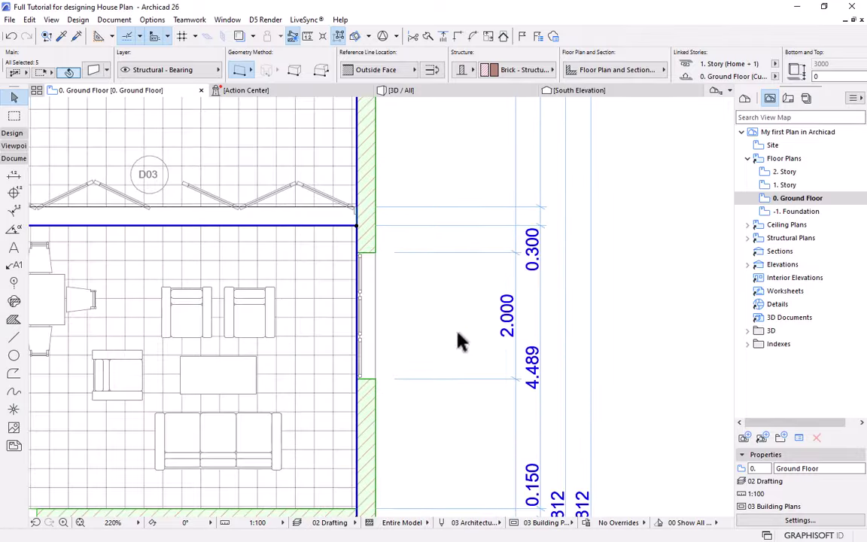
{"action": "scroll", "coordinate": [500, 362], "scroll_direction": "down", "scroll_amount": 2}
{"action": "scroll", "coordinate": [495, 443], "scroll_direction": "up", "scroll_amount": 2}
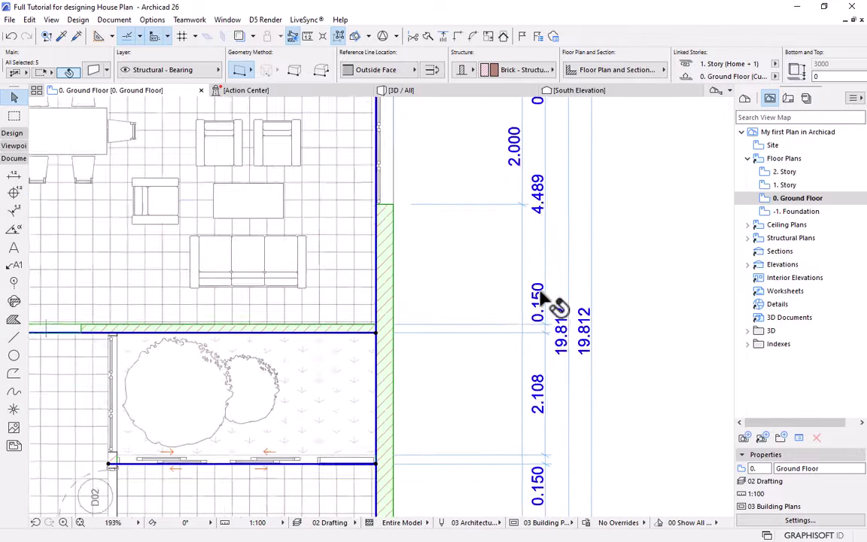
{"action": "middle_click_drag", "start_coordinate": [548, 305], "coordinate": [547, 407]}
{"action": "scroll", "coordinate": [547, 406], "scroll_direction": "down", "scroll_amount": 4}
{"action": "scroll", "coordinate": [548, 473], "scroll_direction": "up", "scroll_amount": 5}
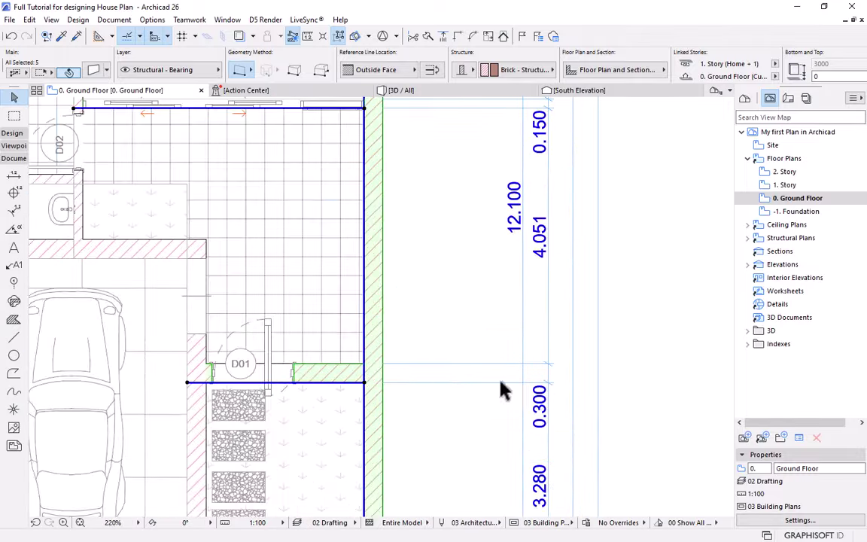
{"action": "scroll", "coordinate": [482, 388], "scroll_direction": "down", "scroll_amount": 2}
{"action": "scroll", "coordinate": [461, 377], "scroll_direction": "down", "scroll_amount": 2}
{"action": "scroll", "coordinate": [497, 362], "scroll_direction": "down", "scroll_amount": 2}
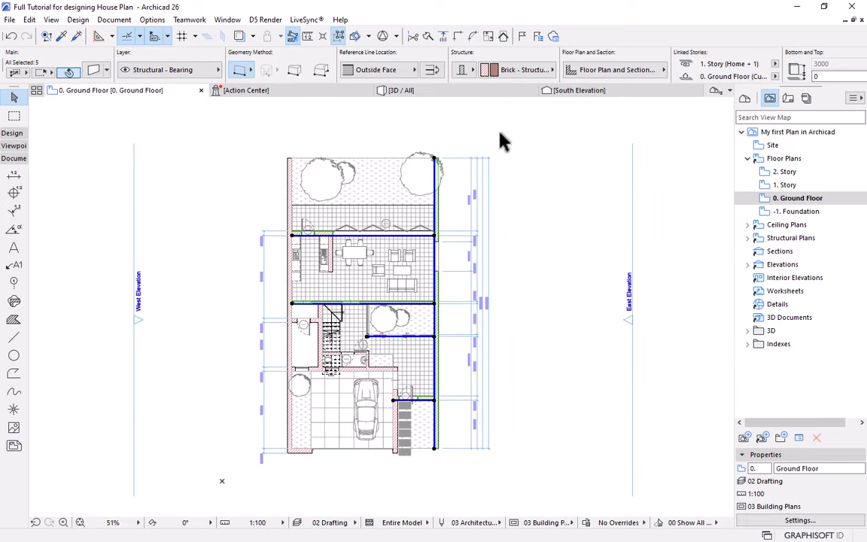
Select the four dimension chains outside the east wall and change their witness lines to the short type.
{"action": "scroll", "coordinate": [508, 193], "scroll_direction": "up", "scroll_amount": 1}
{"action": "left_click_drag", "start_coordinate": [485, 131], "coordinate": [416, 412]}
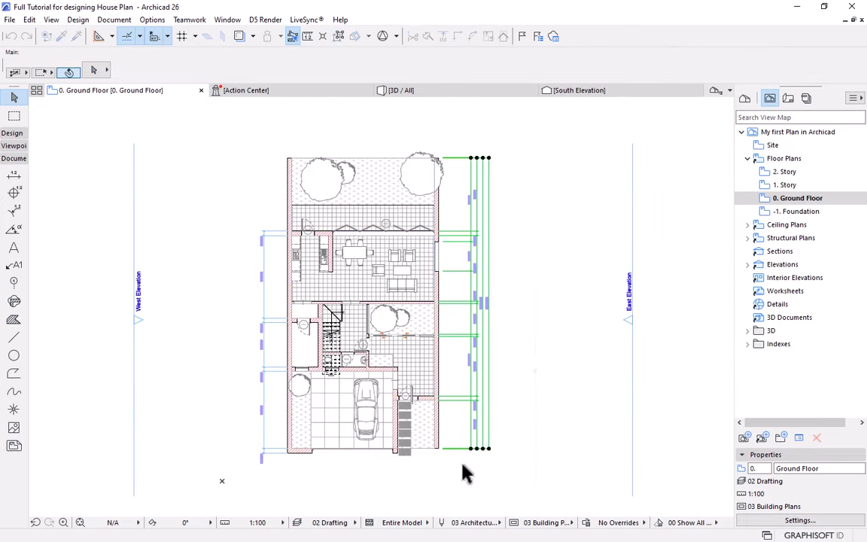
{"action": "left_click", "coordinate": [90, 70]}
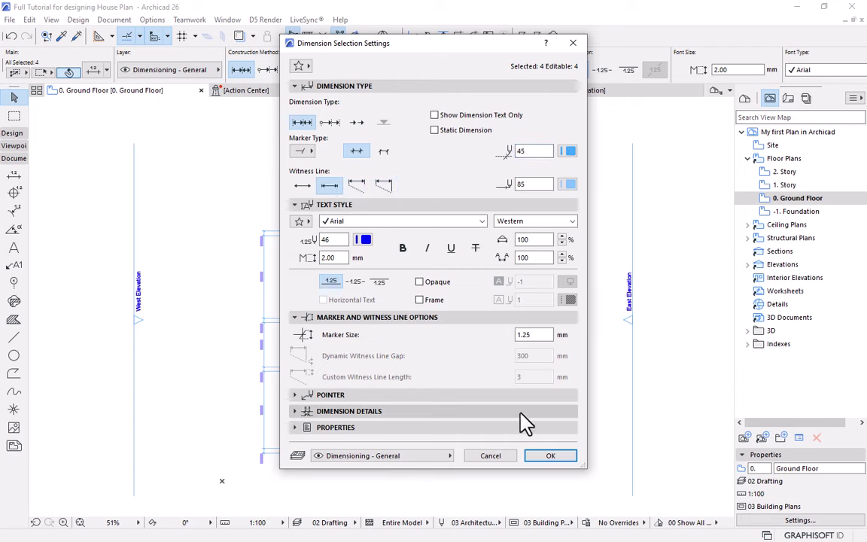
{"action": "left_click", "coordinate": [550, 455]}
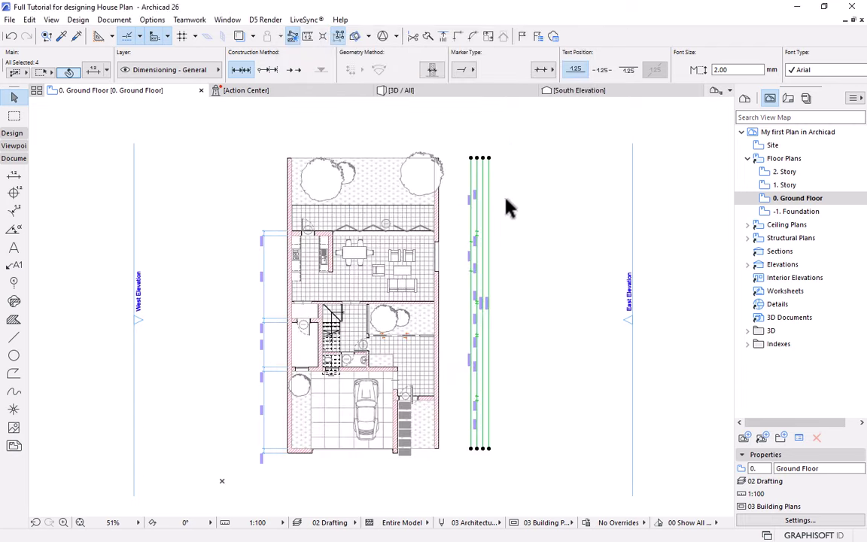
Move the four selected dimension chains closer to the east outer wall and deselect them.
{"action": "scroll", "coordinate": [493, 156], "scroll_direction": "up", "scroll_amount": 4}
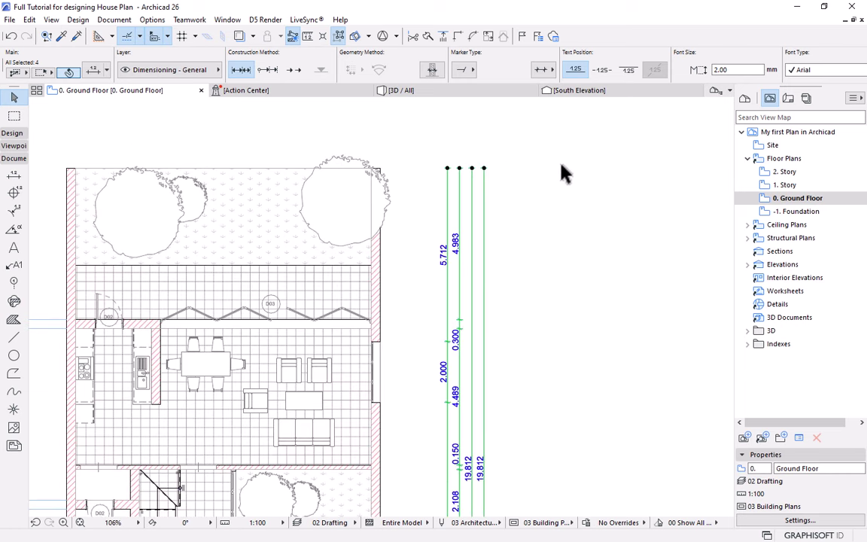
{"action": "key", "text": "ctrl+d"}
{"action": "left_click", "coordinate": [497, 184]}
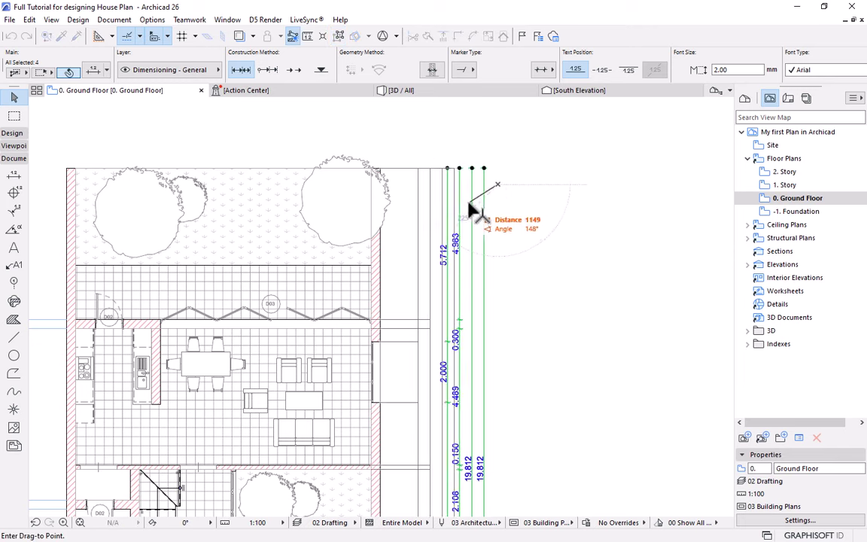
{"action": "left_click", "coordinate": [482, 195]}
{"action": "scroll", "coordinate": [480, 165], "scroll_direction": "down", "scroll_amount": 5}
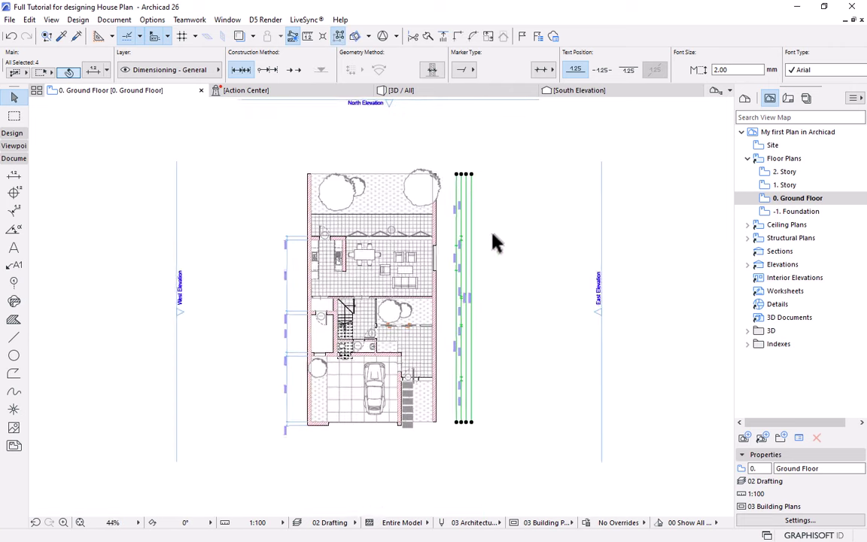
{"action": "key", "text": "Escape"}
{"action": "scroll", "coordinate": [333, 349], "scroll_direction": "up", "scroll_amount": 1}
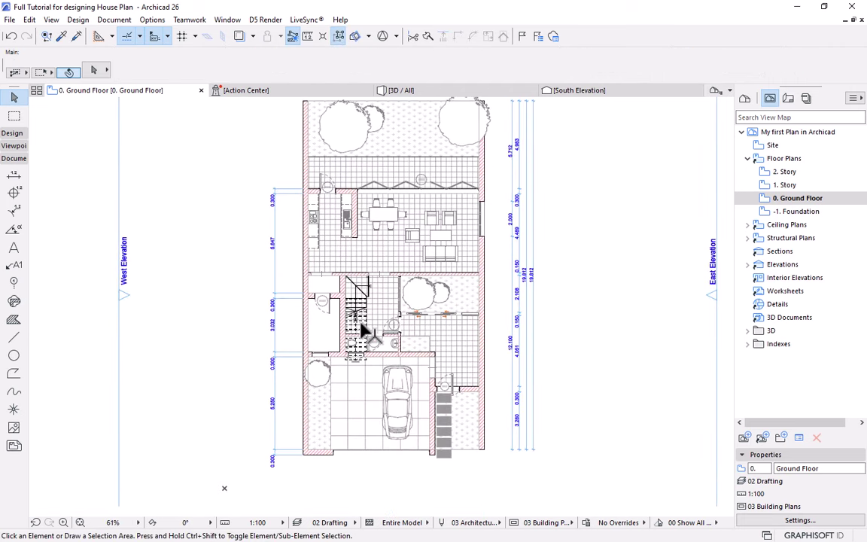
{"action": "scroll", "coordinate": [367, 325], "scroll_direction": "up", "scroll_amount": 1}
{"action": "scroll", "coordinate": [368, 325], "scroll_direction": "down", "scroll_amount": 1}
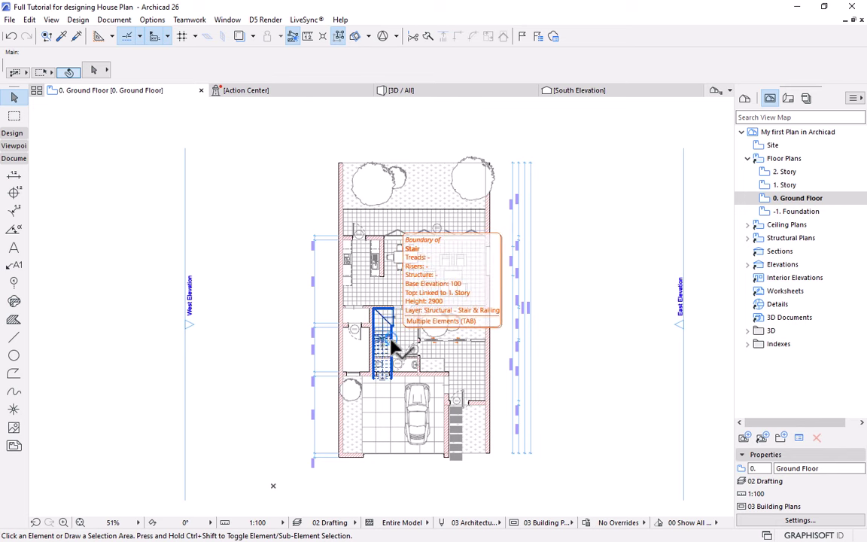
{"action": "left_click_drag", "start_coordinate": [391, 347], "coordinate": [391, 347]}
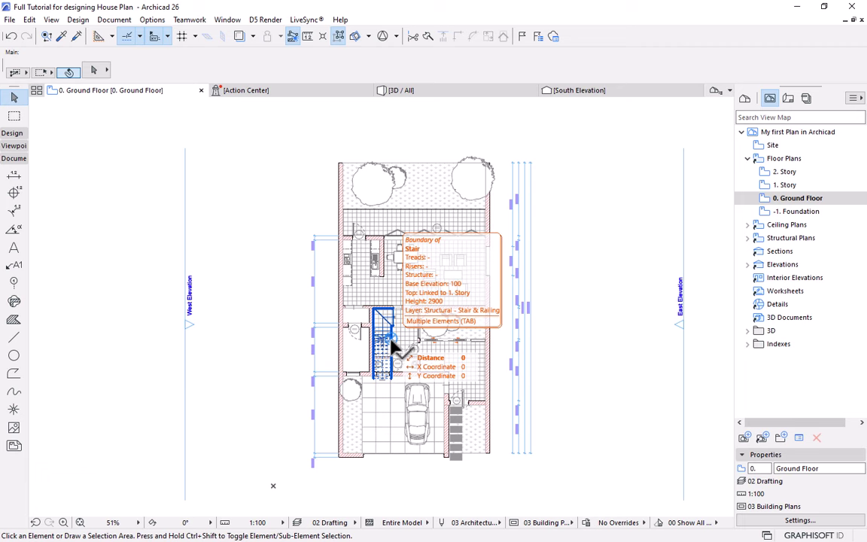
{"action": "scroll", "coordinate": [413, 398], "scroll_direction": "up", "scroll_amount": 4}
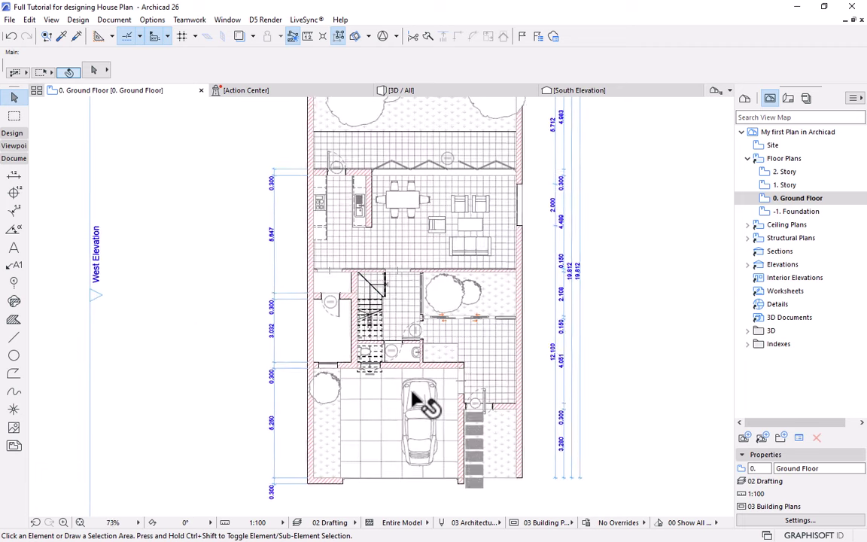
{"action": "left_click", "coordinate": [426, 406]}
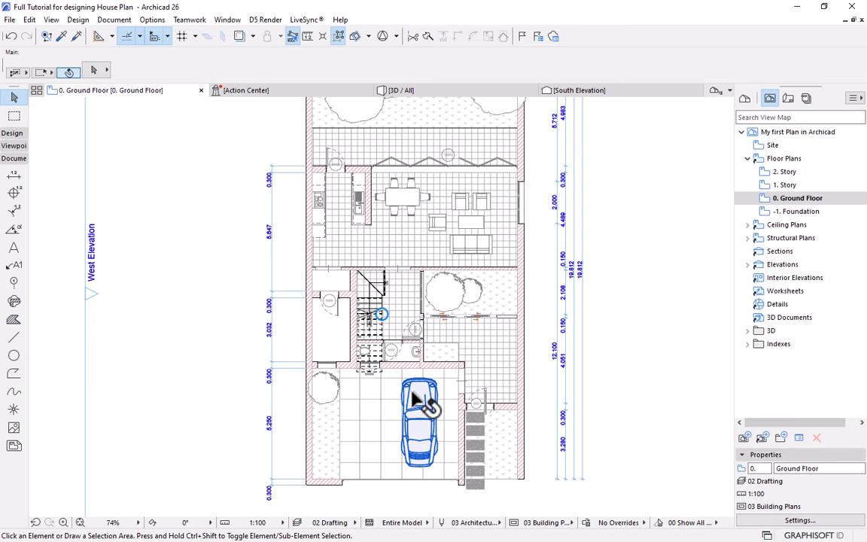
{"action": "key", "text": "Escape"}
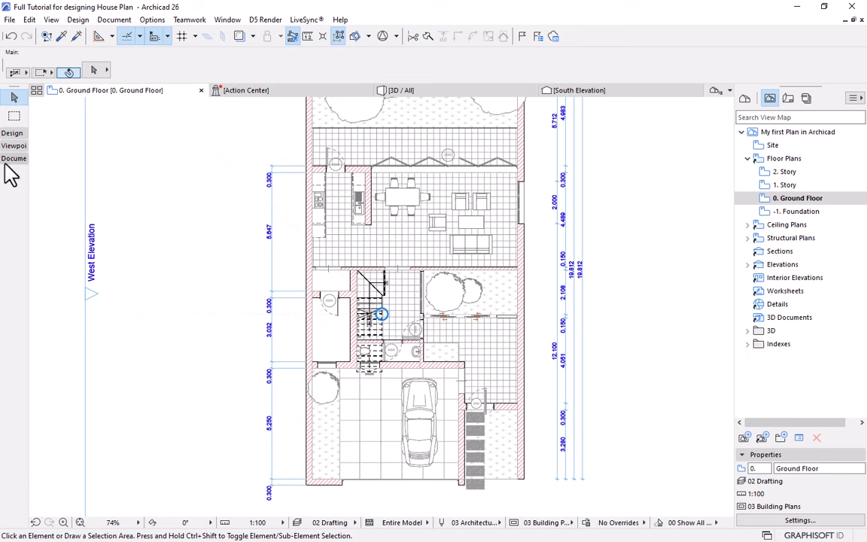
Review the Zone tool's default settings, including the stamp display and the 1:50 stamp content.
{"action": "left_click", "coordinate": [15, 136]}
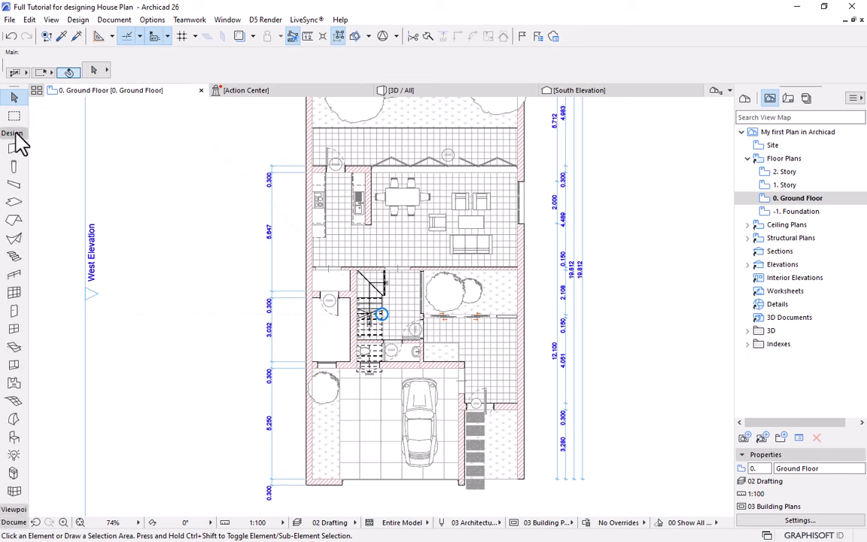
{"action": "left_click", "coordinate": [13, 383]}
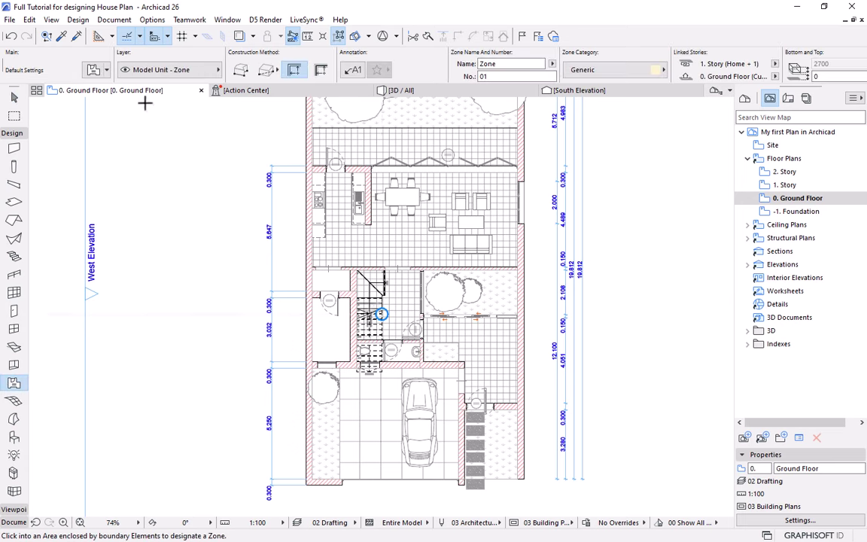
{"action": "left_click", "coordinate": [92, 74]}
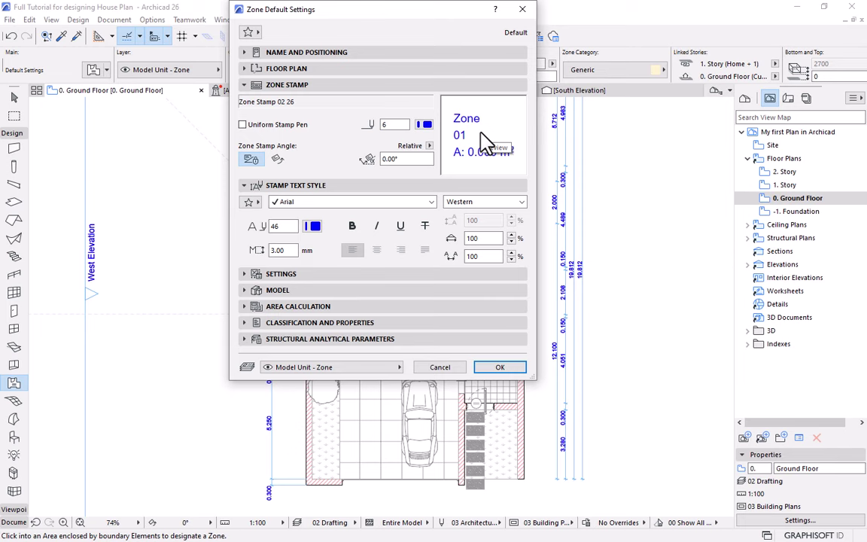
{"action": "left_click", "coordinate": [251, 278]}
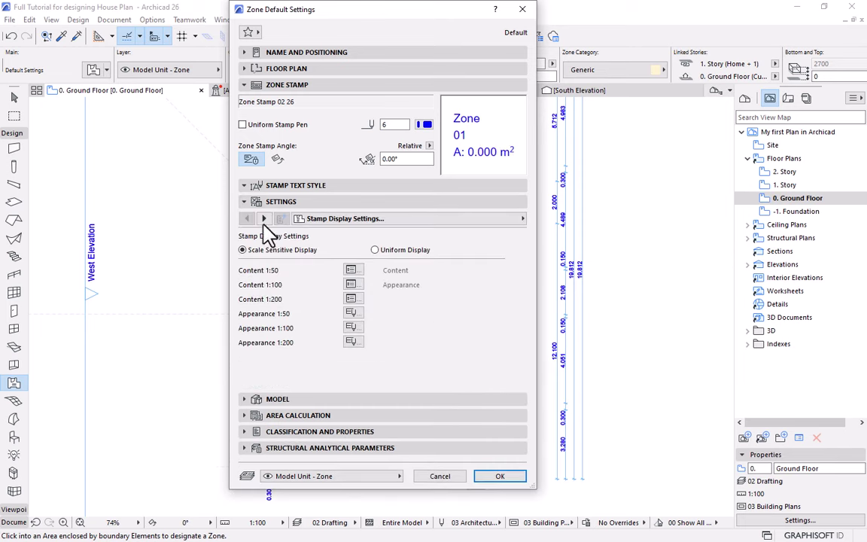
{"action": "left_click", "coordinate": [264, 219]}
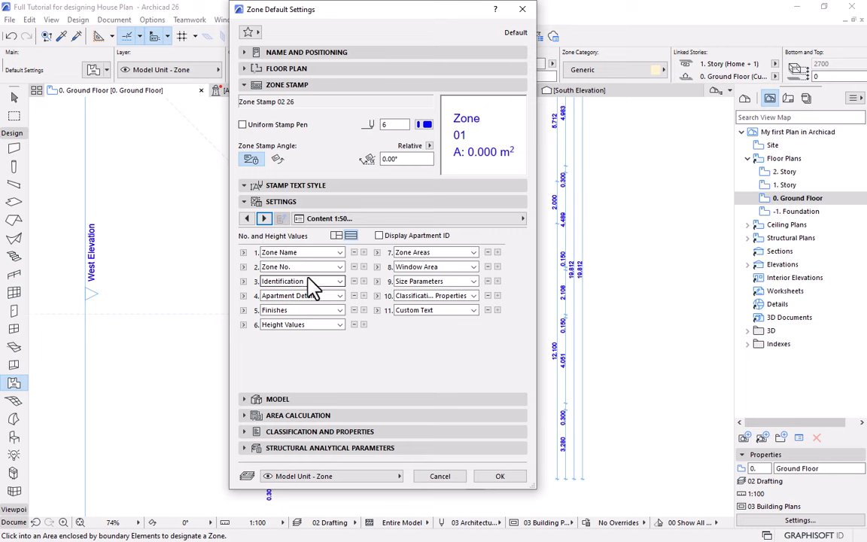
{"action": "left_click", "coordinate": [503, 477]}
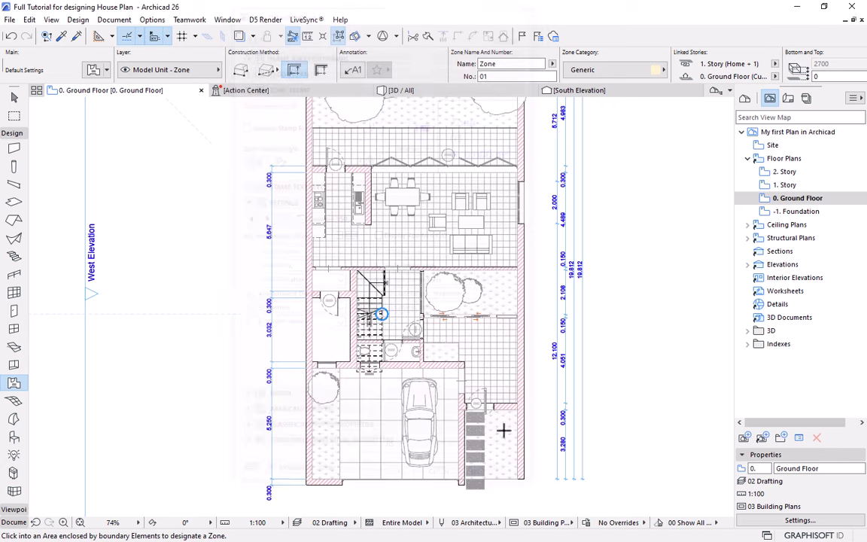
Create a Generic zone numbered 01 in the garage with the Inner Edge method and place its stamp beside the car.
{"action": "scroll", "coordinate": [387, 452], "scroll_direction": "up", "scroll_amount": 4}
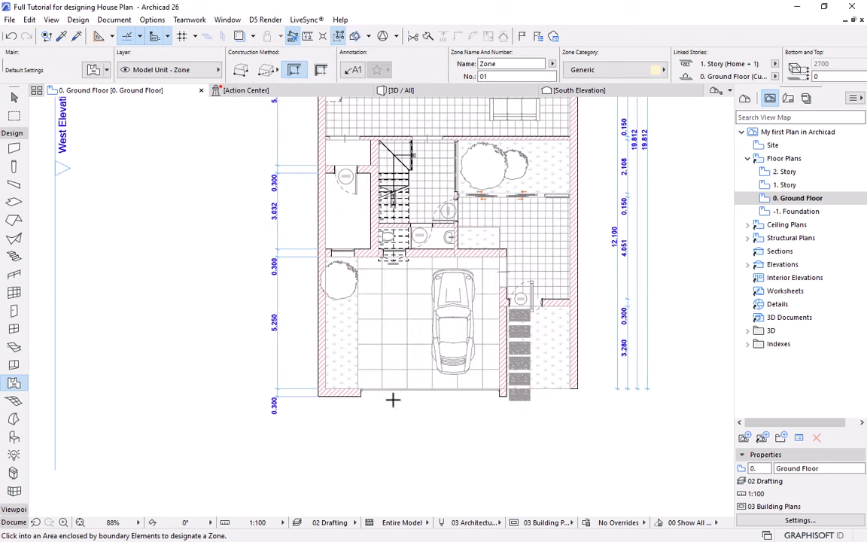
{"action": "scroll", "coordinate": [446, 269], "scroll_direction": "up", "scroll_amount": 1}
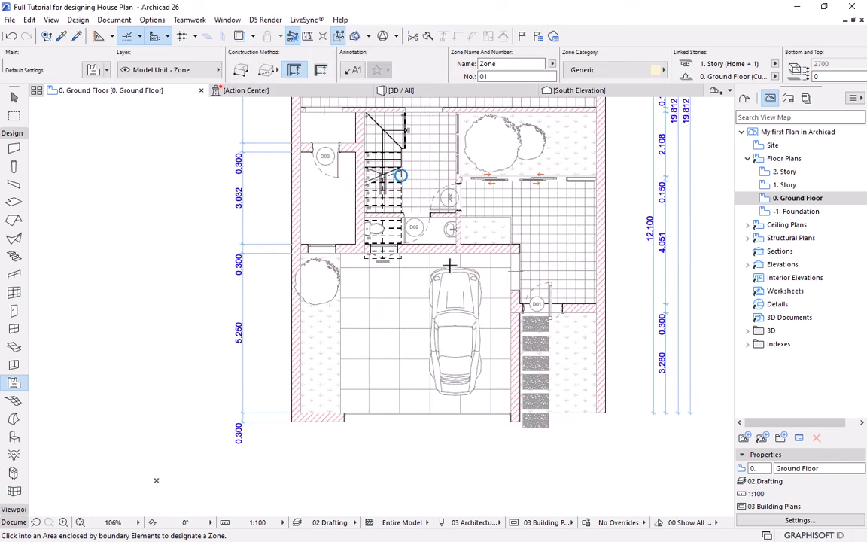
{"action": "scroll", "coordinate": [452, 276], "scroll_direction": "up", "scroll_amount": 2}
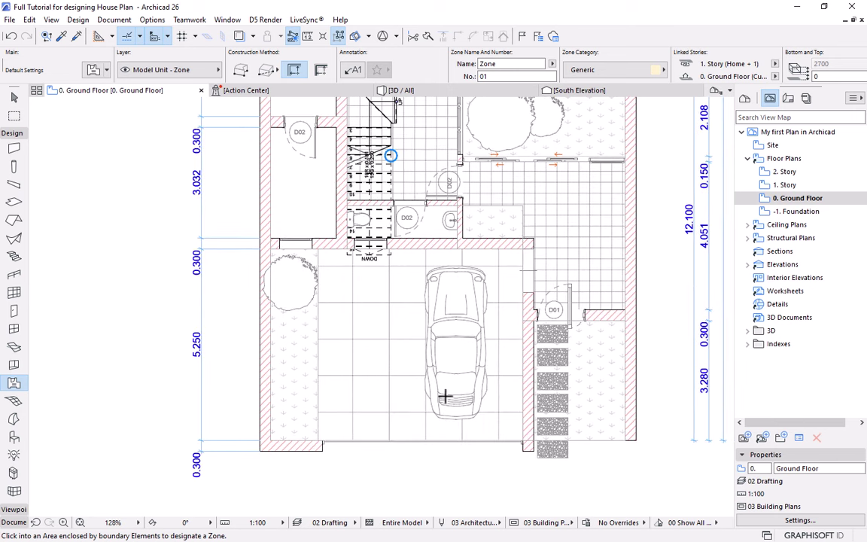
{"action": "scroll", "coordinate": [445, 397], "scroll_direction": "up", "scroll_amount": 1}
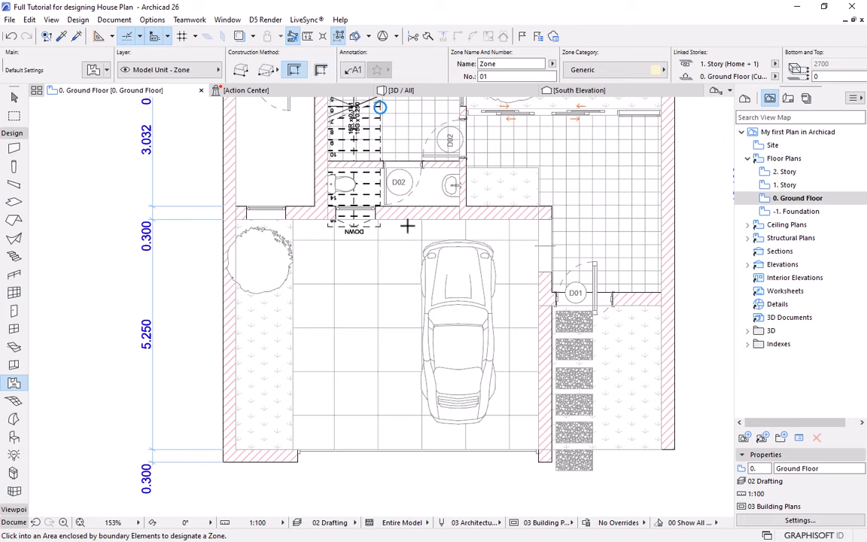
{"action": "left_click", "coordinate": [267, 72]}
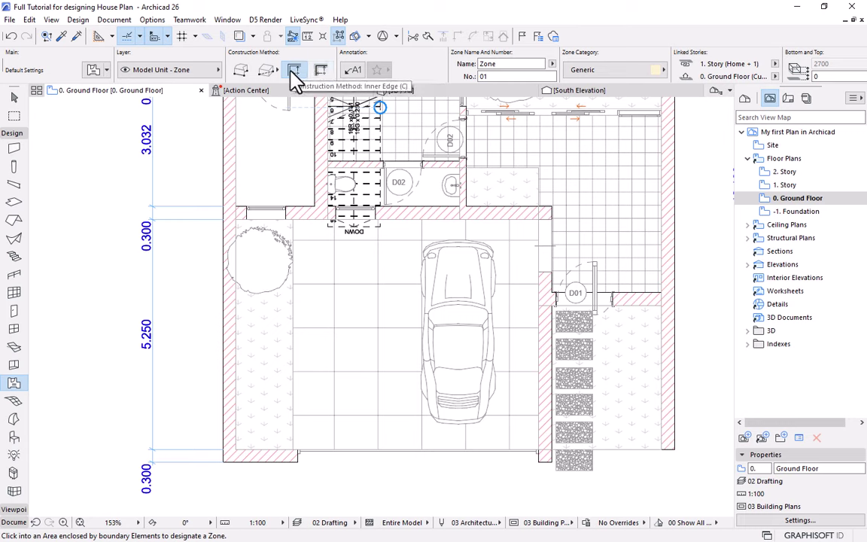
{"action": "left_click", "coordinate": [358, 305]}
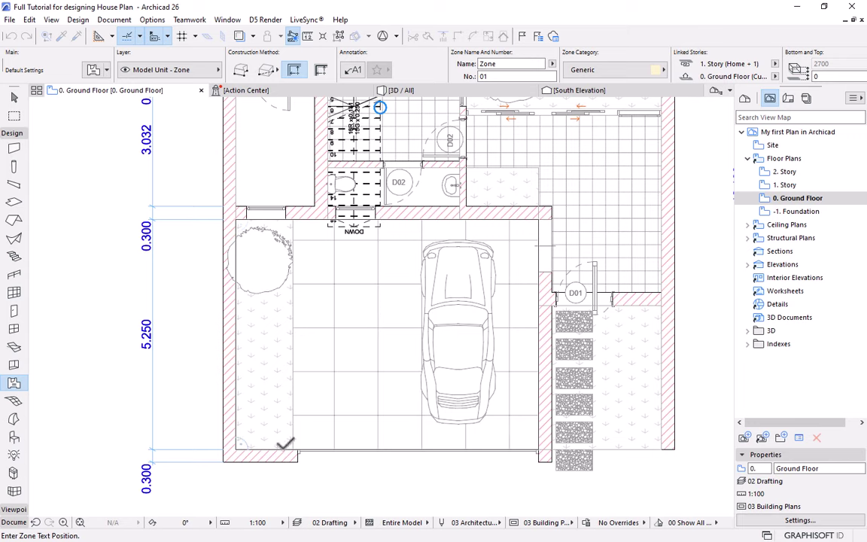
{"action": "scroll", "coordinate": [405, 296], "scroll_direction": "down", "scroll_amount": 2}
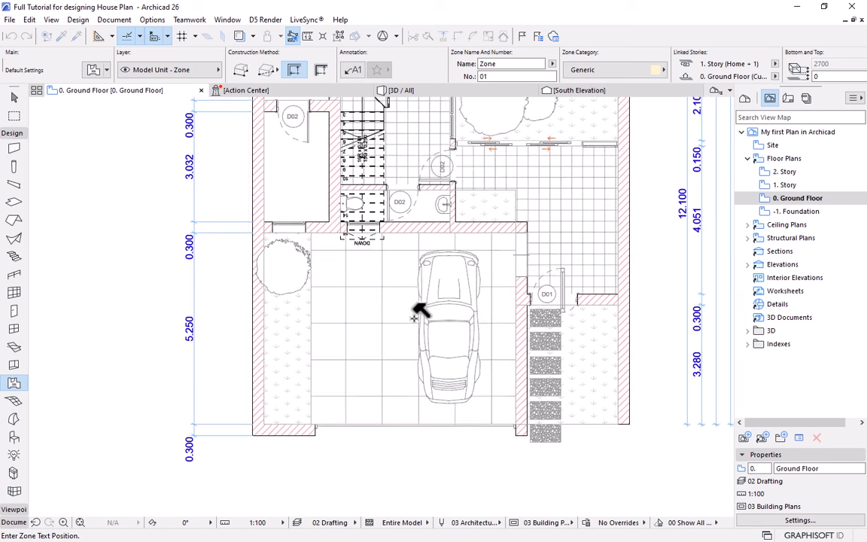
{"action": "left_click", "coordinate": [362, 311]}
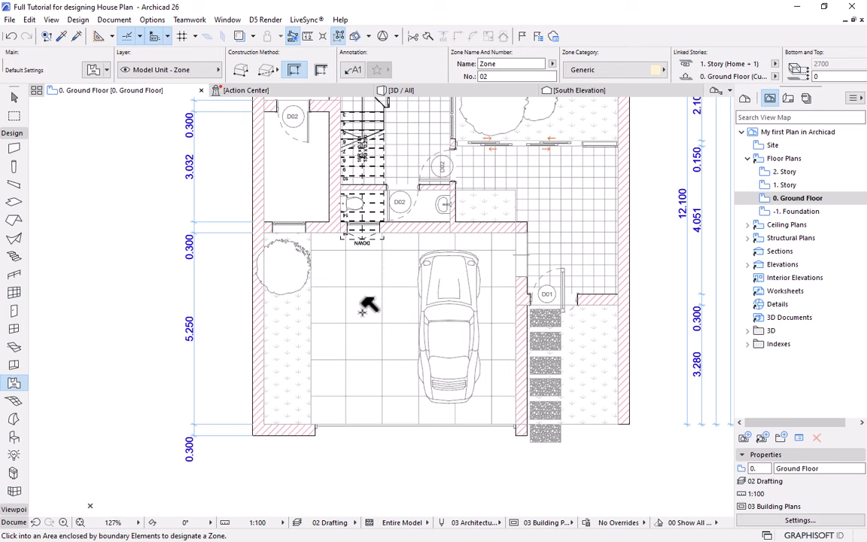
{"action": "key", "text": "Escape"}
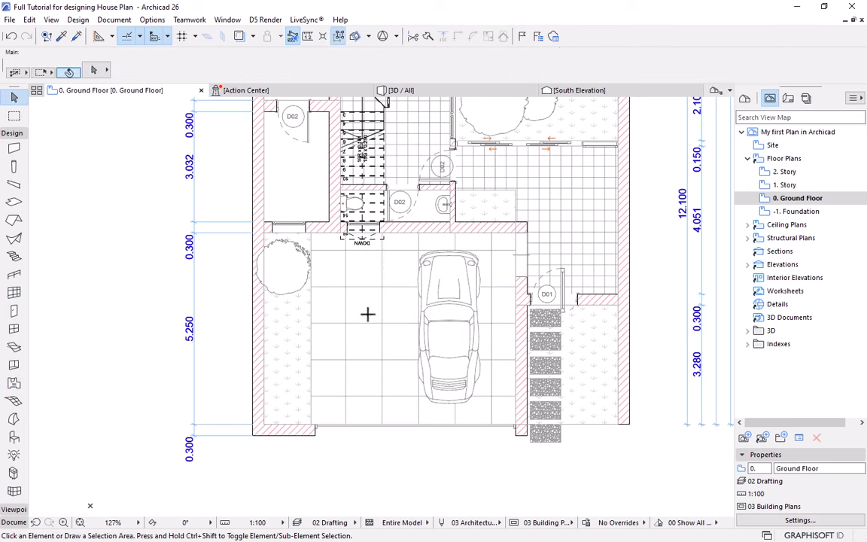
{"action": "left_click", "coordinate": [10, 36]}
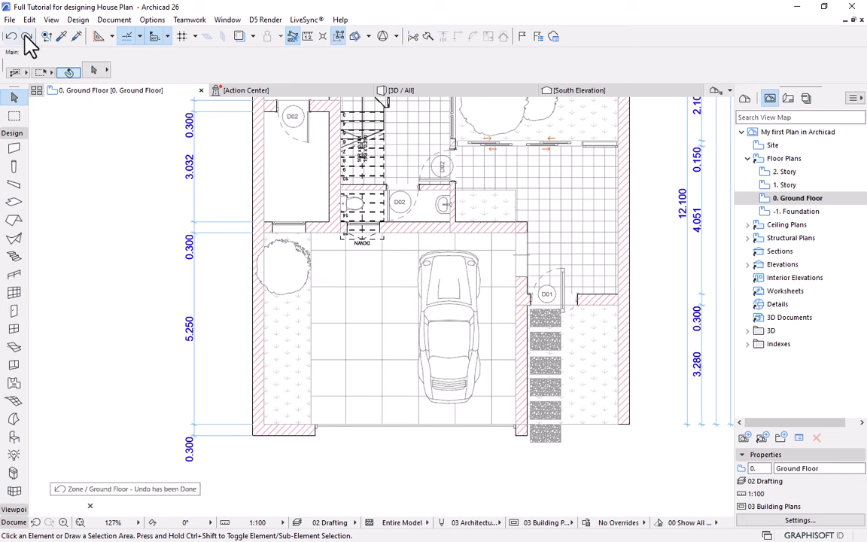
{"action": "left_click", "coordinate": [27, 36]}
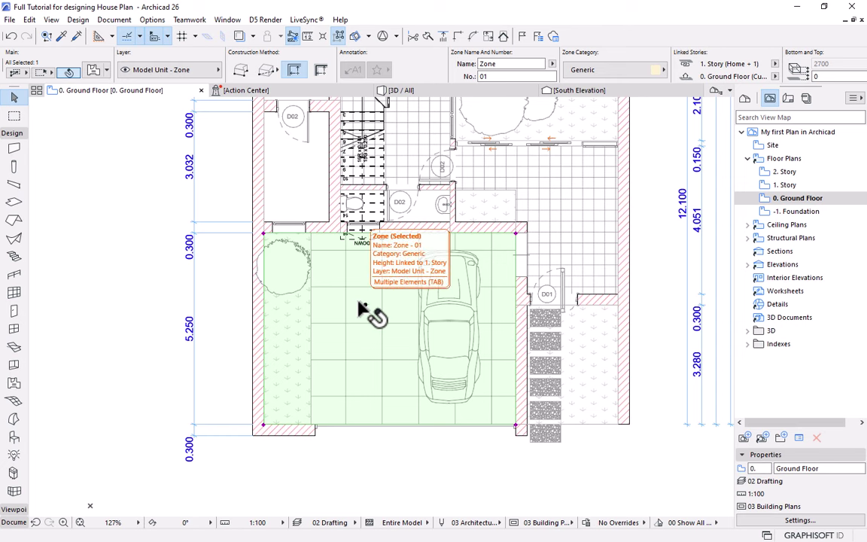
{"action": "scroll", "coordinate": [363, 335], "scroll_direction": "up", "scroll_amount": 1}
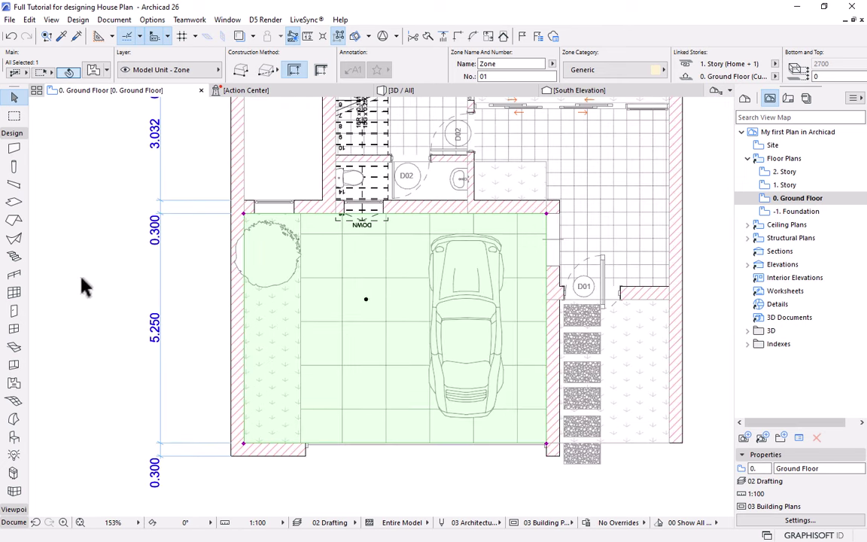
{"action": "right_click", "coordinate": [84, 213]}
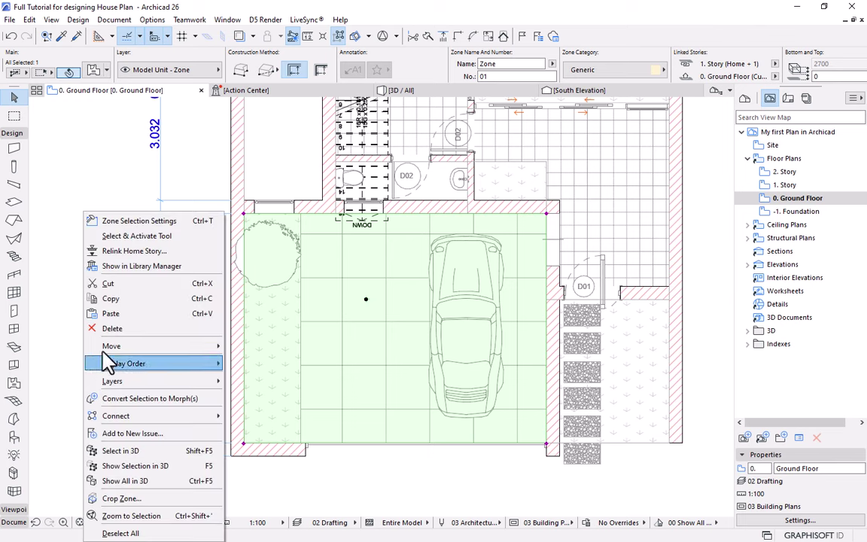
{"action": "key", "text": "Escape"}
{"action": "key", "text": "Escape"}
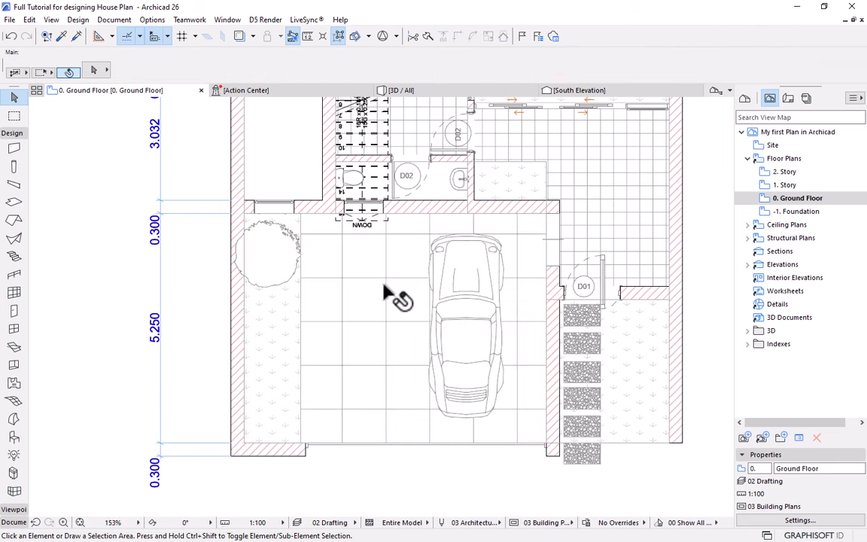
{"action": "left_click", "coordinate": [379, 324]}
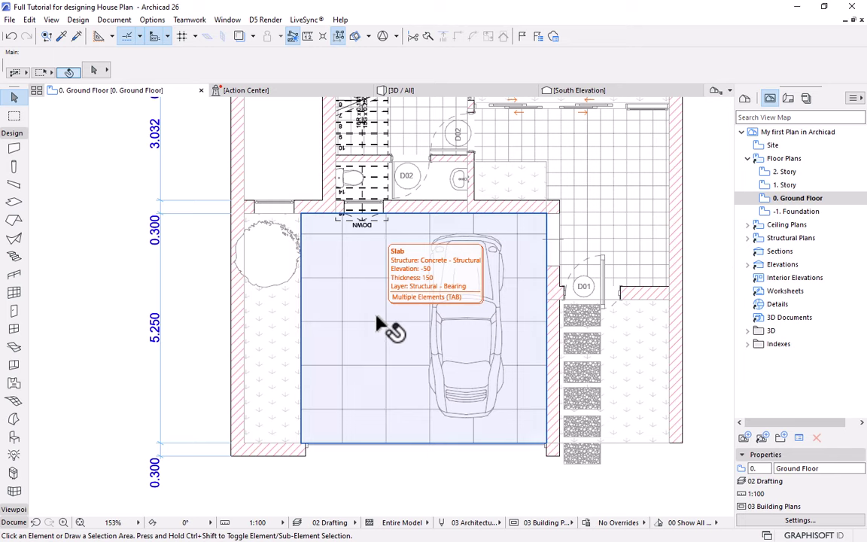
{"action": "key", "text": "Escape"}
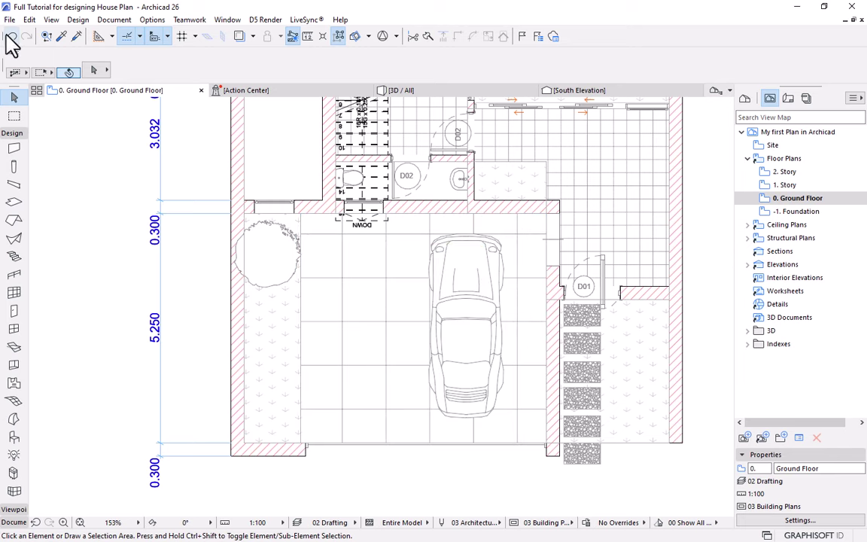
Undo and redo the garage zone's creation to select it, and move it in front of the other elements in the display order.
{"action": "left_click", "coordinate": [11, 37]}
{"action": "left_click", "coordinate": [27, 37]}
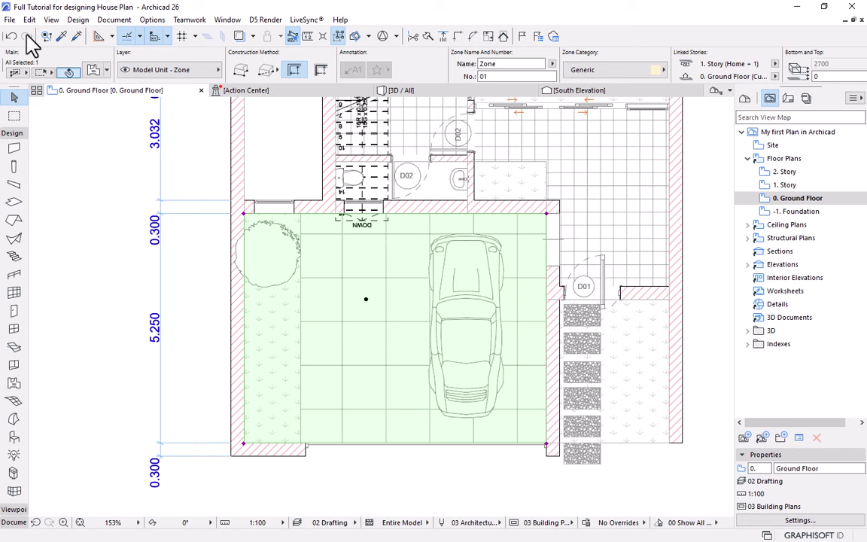
{"action": "right_click", "coordinate": [88, 248]}
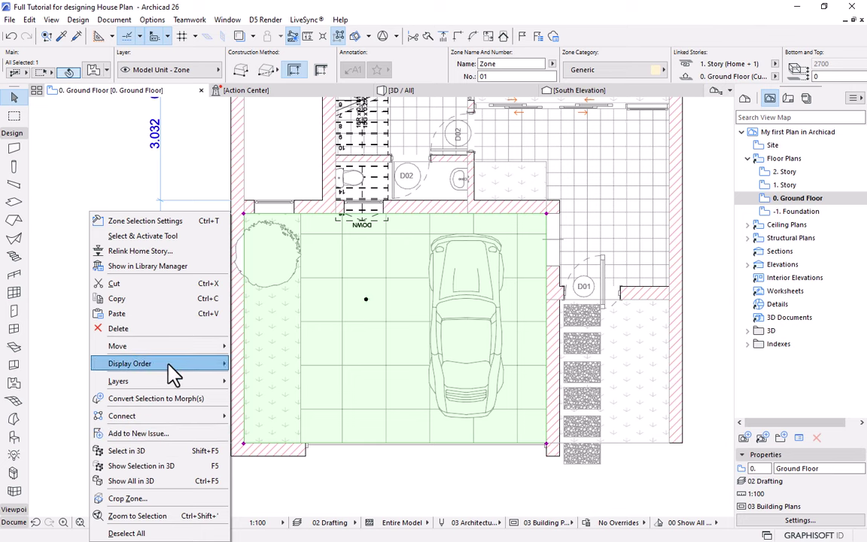
{"action": "mouse_move", "coordinate": [177, 372]}
{"action": "left_click", "coordinate": [249, 366]}
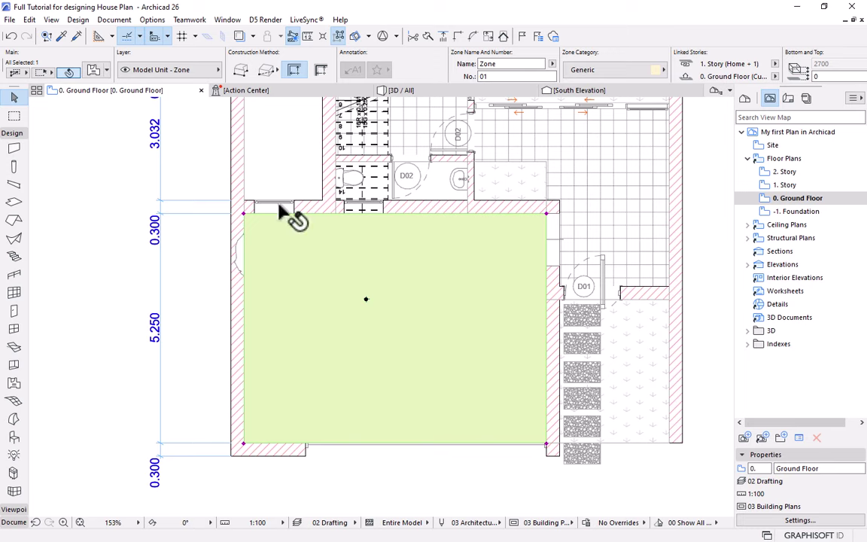
Give the garage zone an Air Space cover fill with transparent background pen 0 and deselect the zone.
{"action": "key", "text": "ctrl+t"}
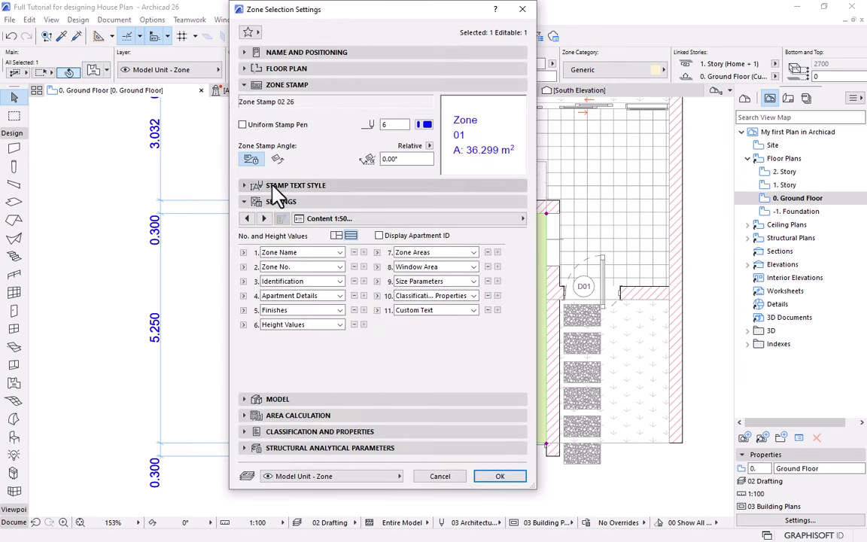
{"action": "left_click", "coordinate": [259, 69]}
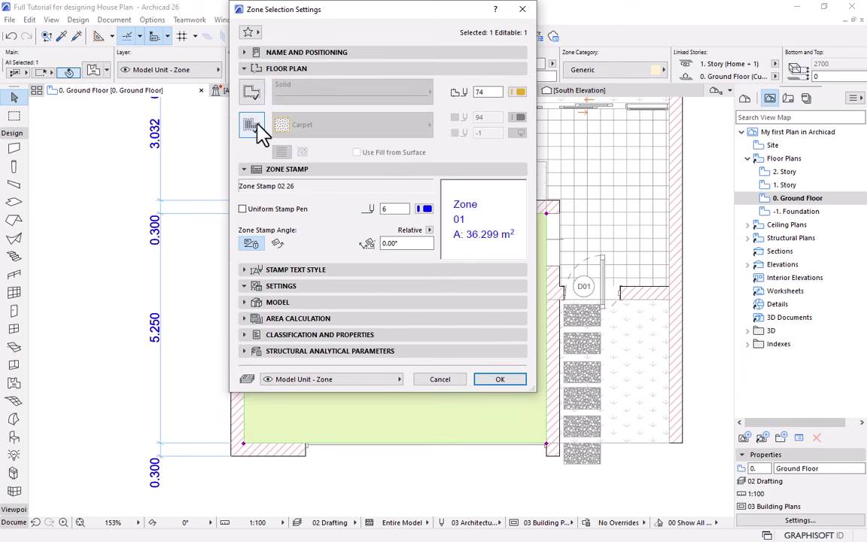
{"action": "left_click", "coordinate": [252, 128]}
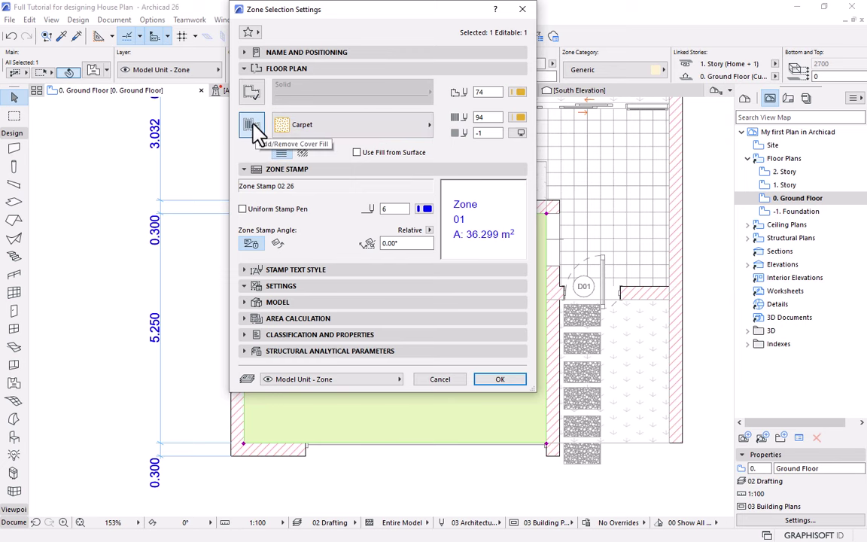
{"action": "left_click", "coordinate": [375, 133]}
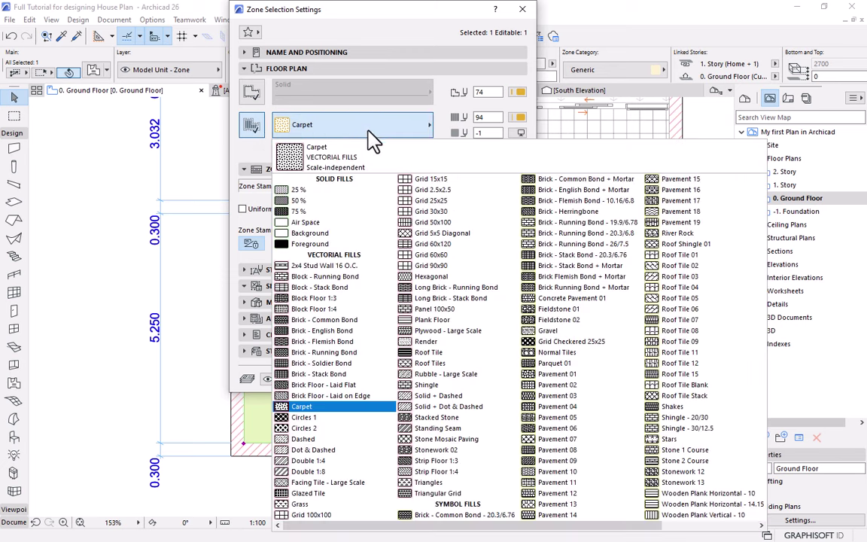
{"action": "left_click", "coordinate": [305, 222]}
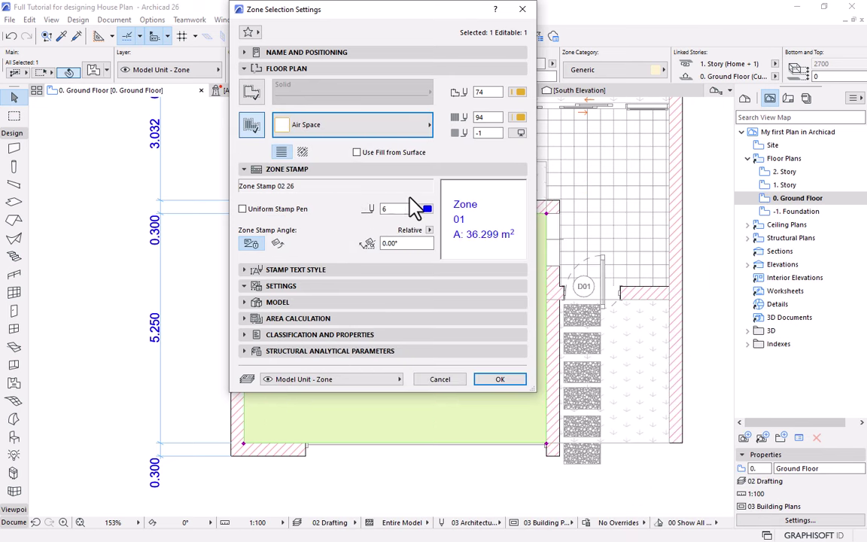
{"action": "left_click", "coordinate": [521, 134]}
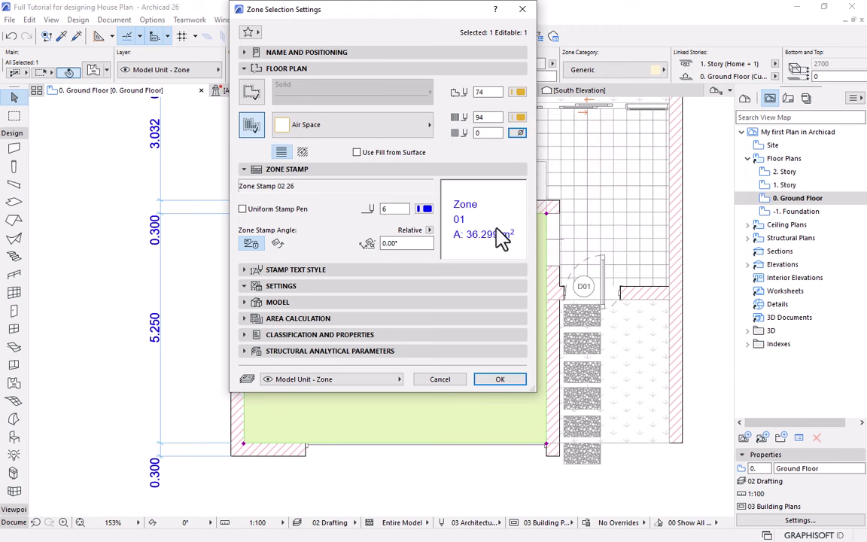
{"action": "left_click", "coordinate": [486, 381]}
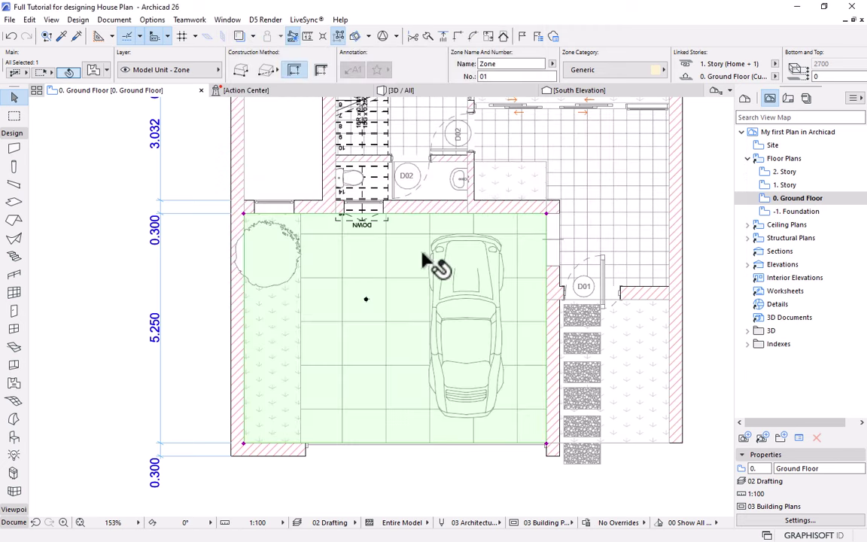
{"action": "scroll", "coordinate": [434, 265], "scroll_direction": "down", "scroll_amount": 3}
{"action": "left_click", "coordinate": [455, 445]}
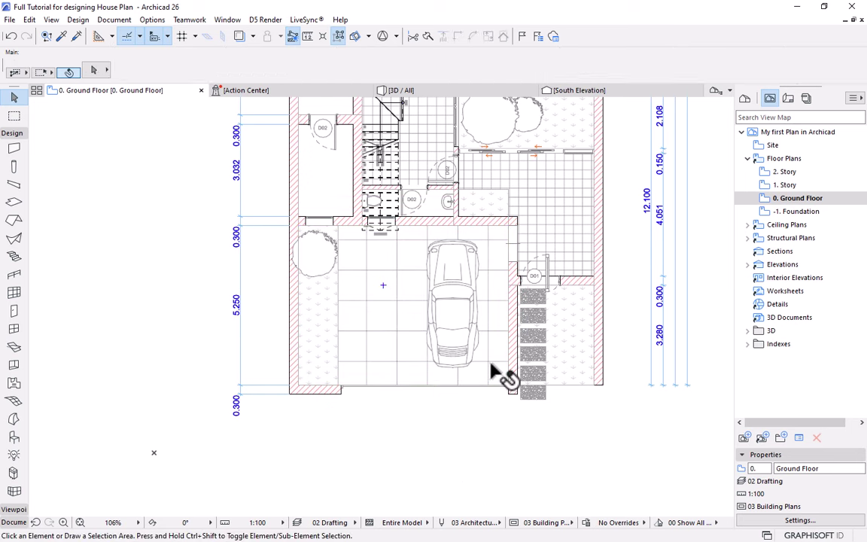
Examine the garage zone and its stamp point on the plan by repeatedly selecting and deselecting the zone.
{"action": "scroll", "coordinate": [497, 375], "scroll_direction": "up", "scroll_amount": 2}
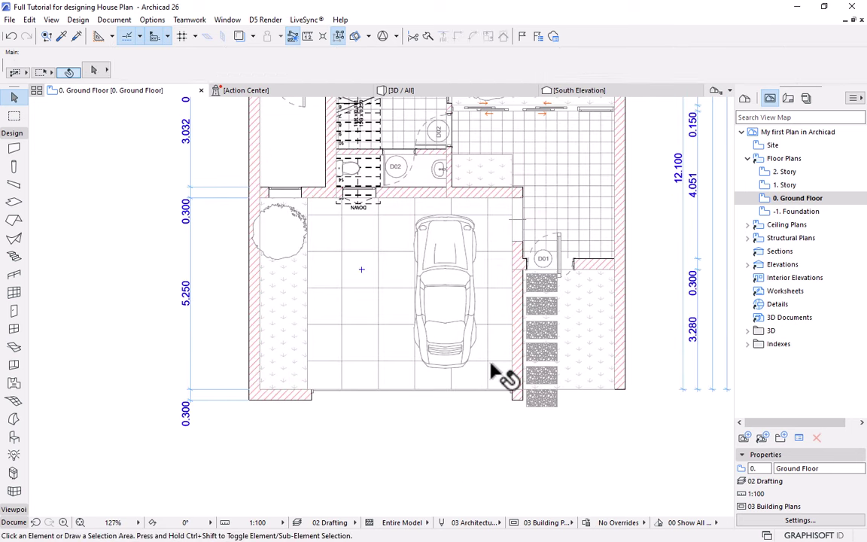
{"action": "scroll", "coordinate": [363, 273], "scroll_direction": "up", "scroll_amount": 7}
{"action": "left_click", "coordinate": [371, 256]}
{"action": "scroll", "coordinate": [373, 252], "scroll_direction": "down", "scroll_amount": 7}
{"action": "scroll", "coordinate": [380, 273], "scroll_direction": "down", "scroll_amount": 1}
{"action": "key", "text": "Escape"}
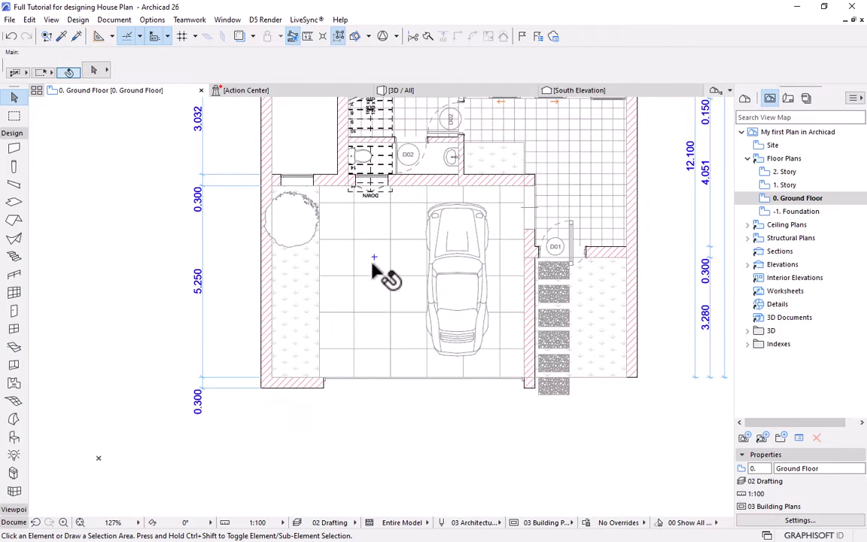
{"action": "left_click", "coordinate": [374, 260]}
{"action": "left_click", "coordinate": [393, 437]}
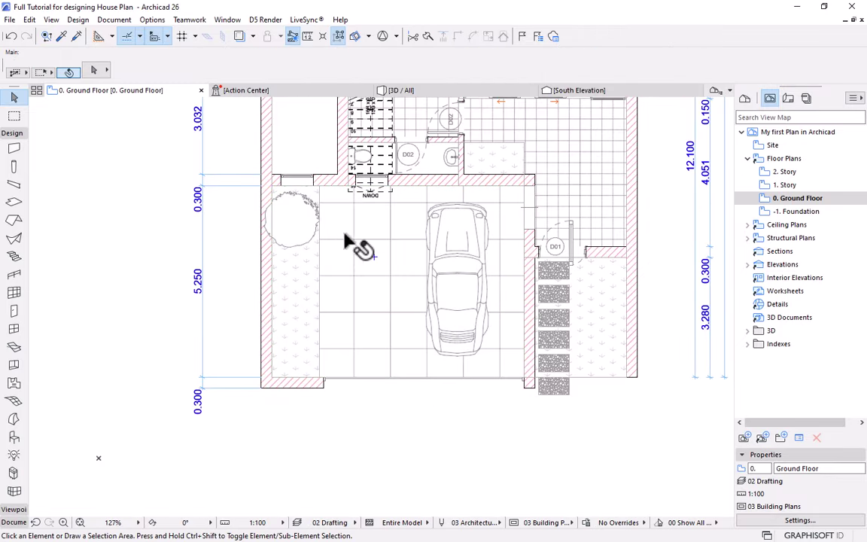
{"action": "left_click", "coordinate": [375, 259]}
{"action": "left_click", "coordinate": [409, 414]}
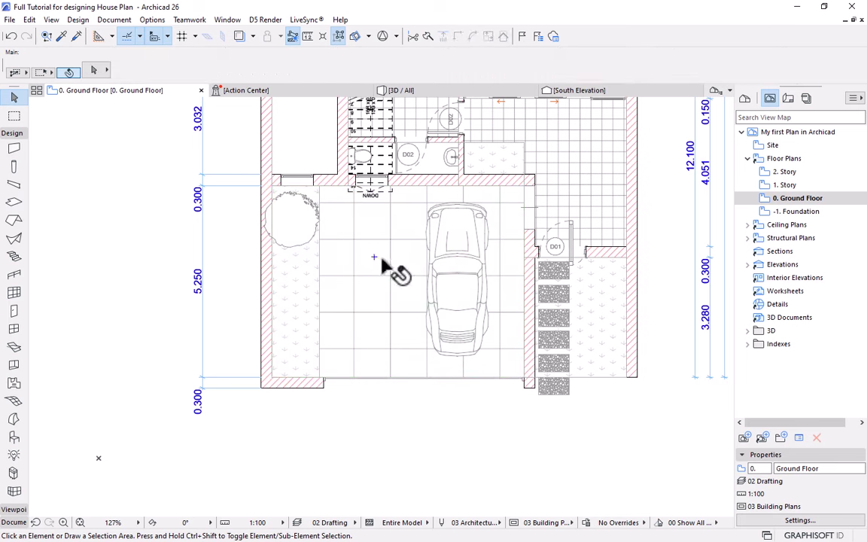
{"action": "left_click", "coordinate": [374, 260]}
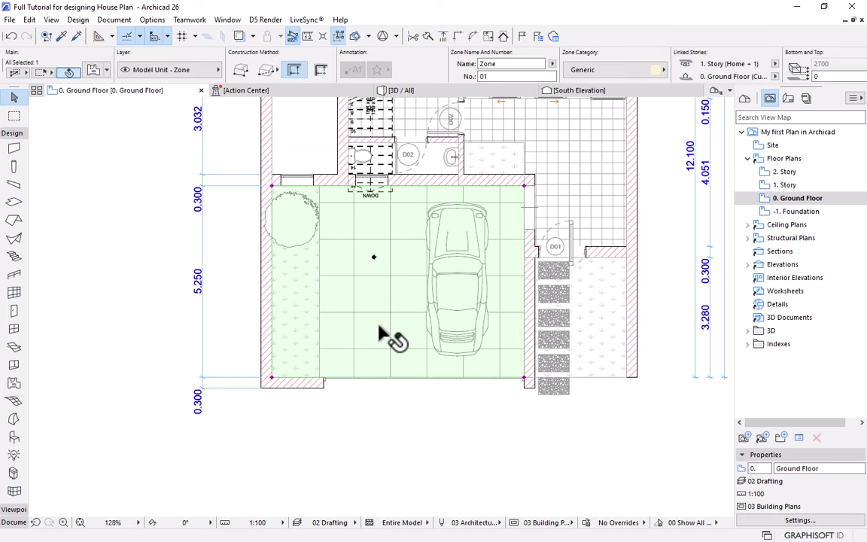
{"action": "scroll", "coordinate": [380, 330], "scroll_direction": "up", "scroll_amount": 2}
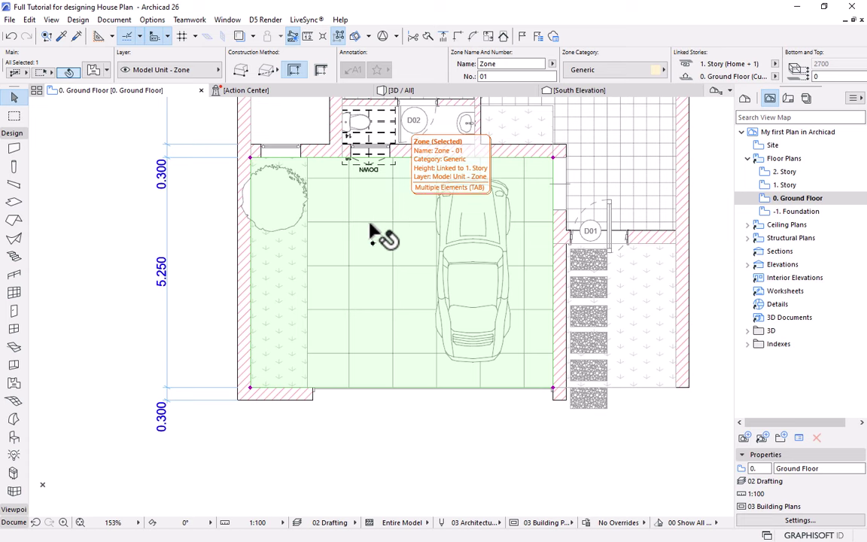
{"action": "scroll", "coordinate": [354, 240], "scroll_direction": "right", "scroll_amount": 3}
{"action": "scroll", "coordinate": [329, 229], "scroll_direction": "up", "scroll_amount": 1}
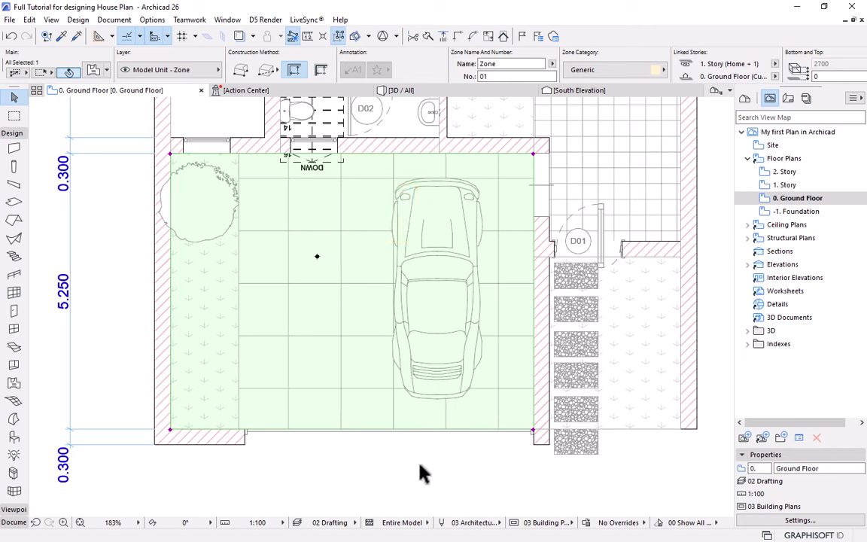
{"action": "left_click", "coordinate": [419, 500]}
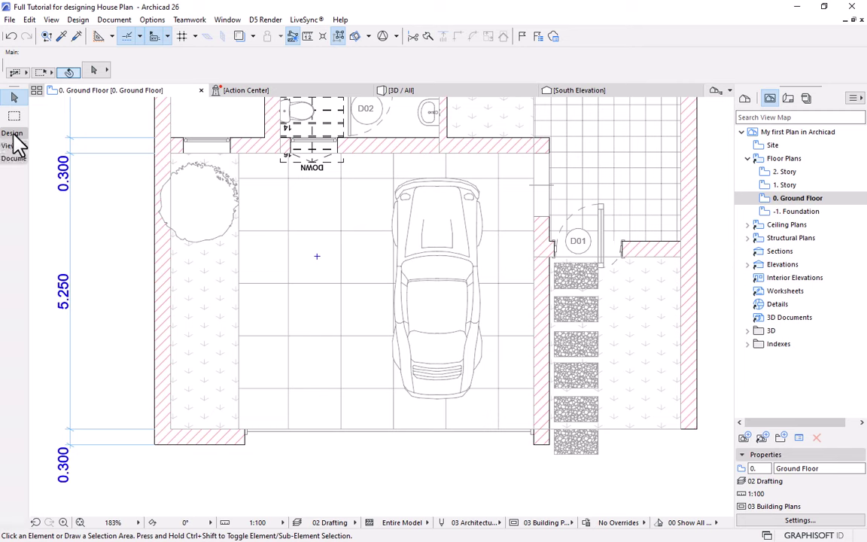
Set the Label tool's default label type to Zone Label 26.
{"action": "left_click", "coordinate": [14, 159]}
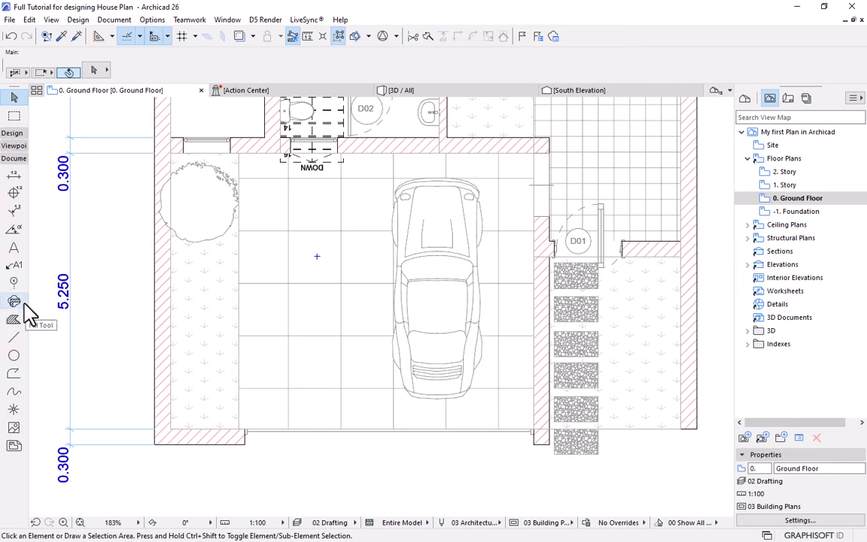
{"action": "left_click", "coordinate": [15, 265]}
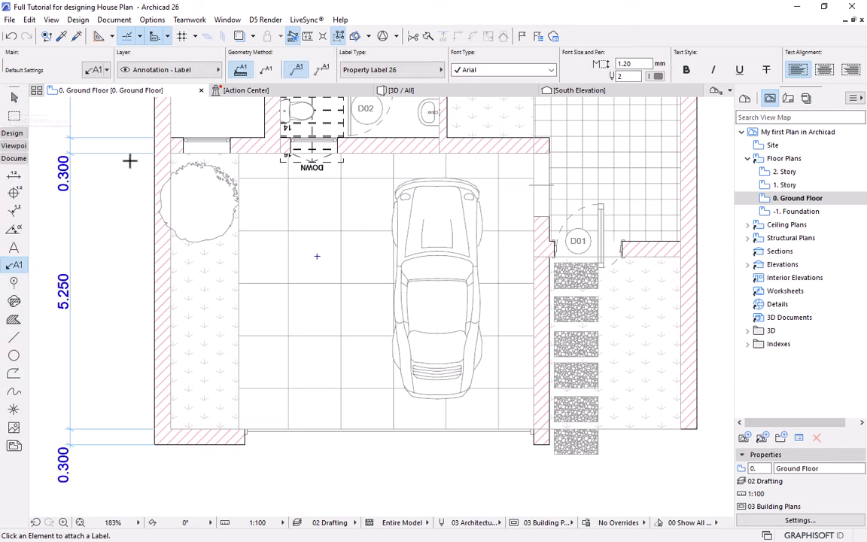
{"action": "left_click", "coordinate": [93, 74]}
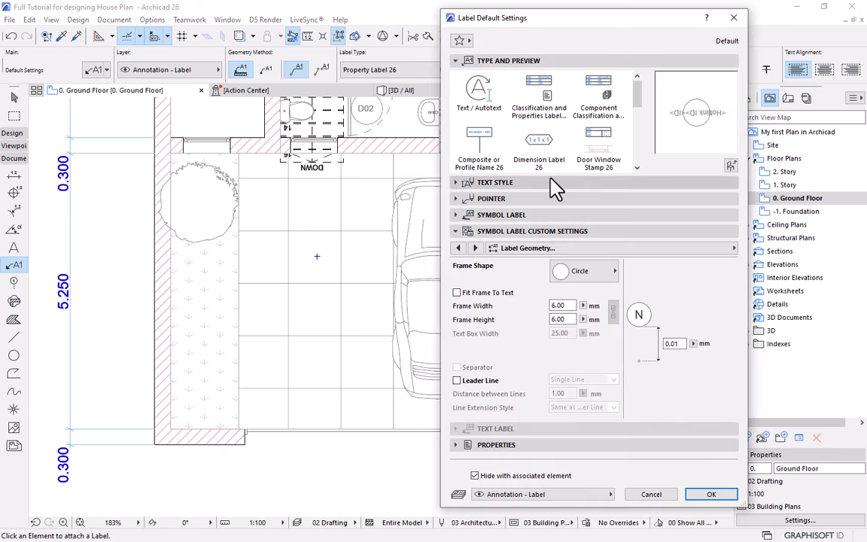
{"action": "left_click_drag", "start_coordinate": [640, 101], "coordinate": [640, 159]}
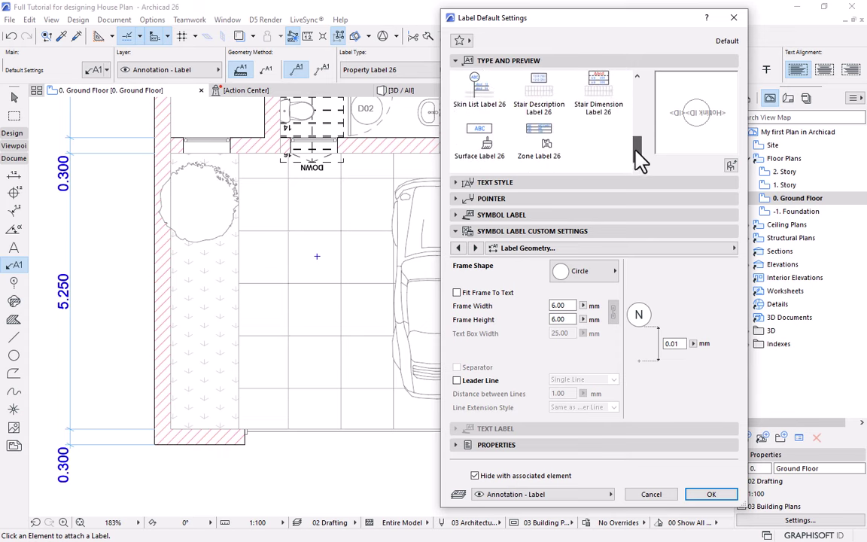
{"action": "left_click", "coordinate": [541, 150]}
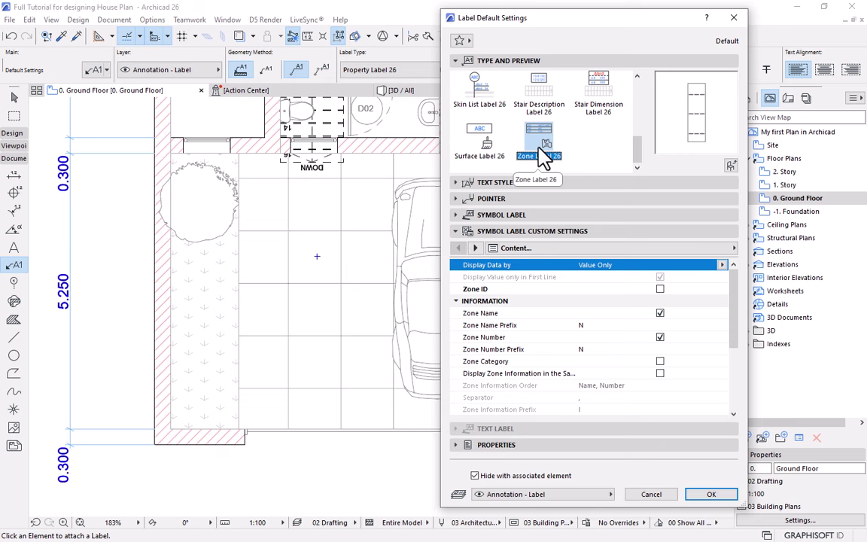
{"action": "left_click", "coordinate": [710, 495]}
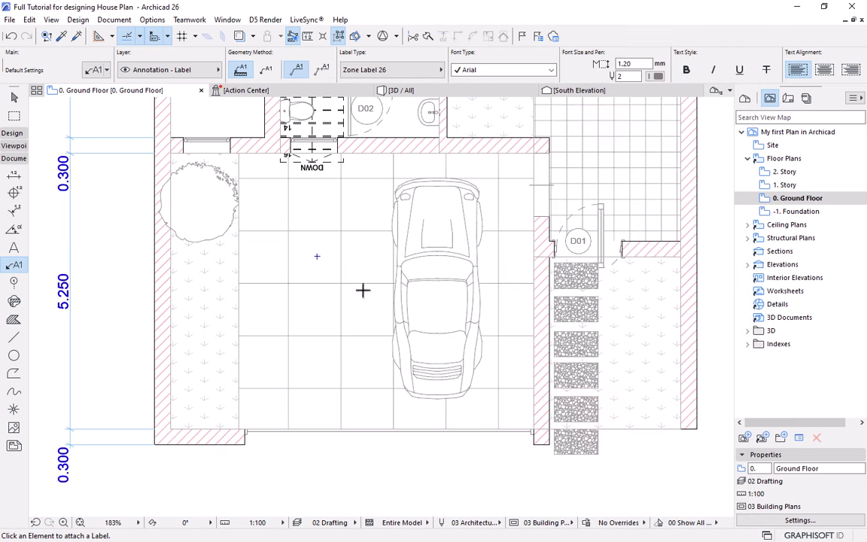
Attach a zone label to the garage zone at its stamp point beside the car and leave the Label tool.
{"action": "left_click", "coordinate": [319, 253]}
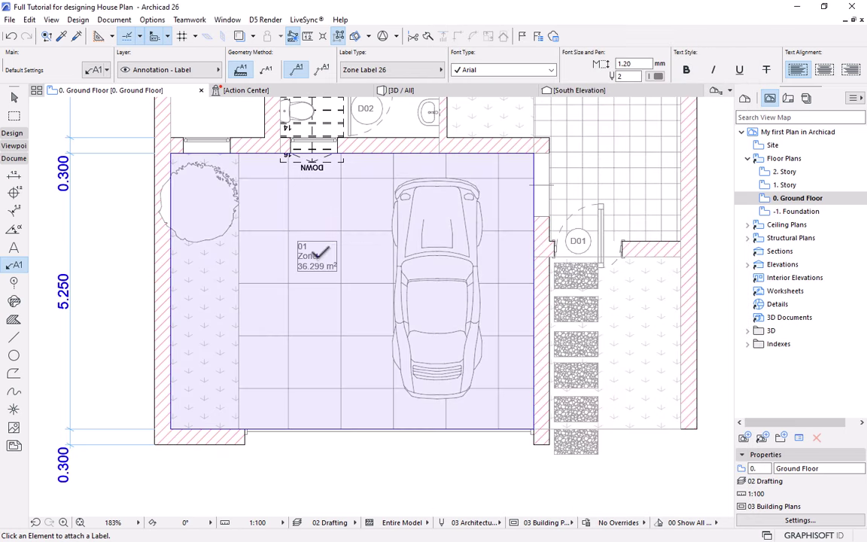
{"action": "scroll", "coordinate": [271, 279], "scroll_direction": "up", "scroll_amount": 3}
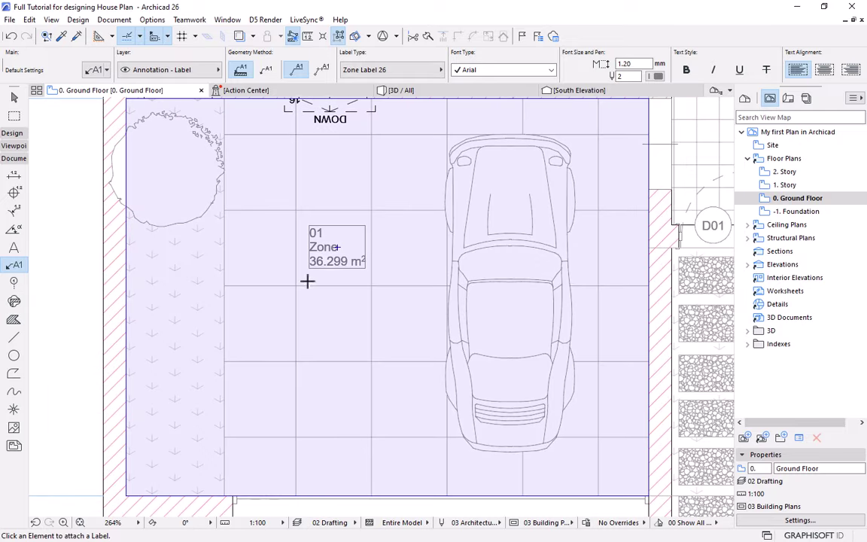
{"action": "scroll", "coordinate": [333, 257], "scroll_direction": "down", "scroll_amount": 2}
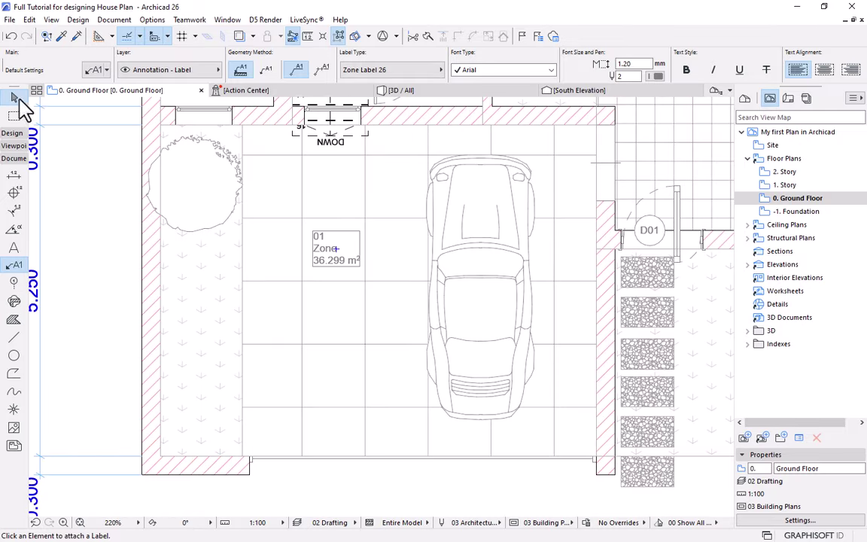
{"action": "left_click", "coordinate": [13, 96]}
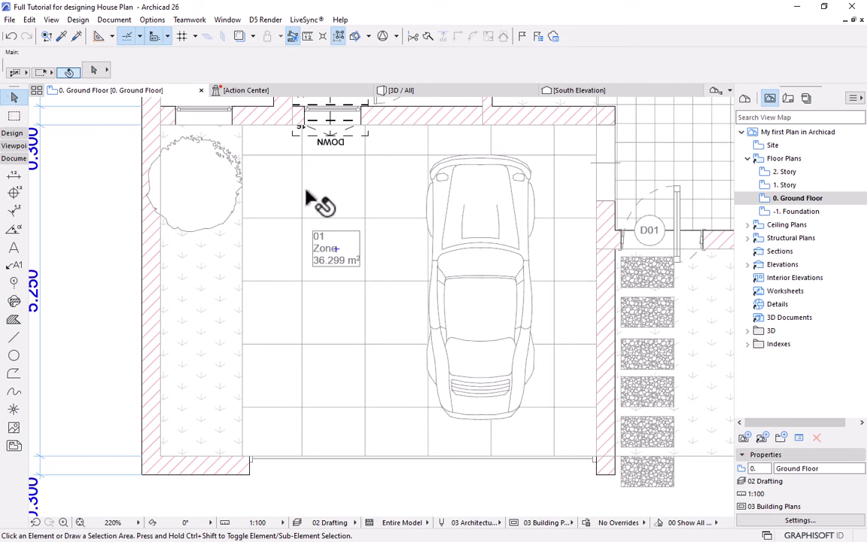
Rename the garage's zone as GARAGE, check the name on its label and deselect the zone.
{"action": "left_click", "coordinate": [343, 197]}
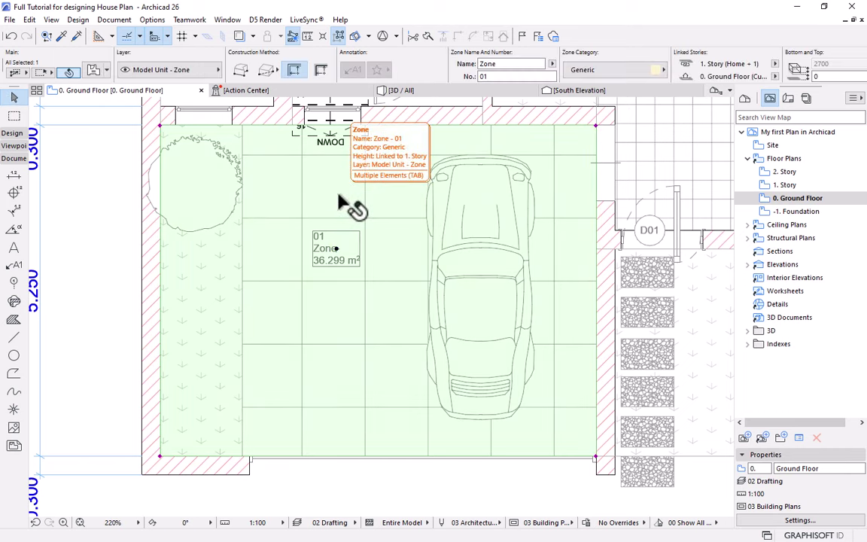
{"action": "left_click", "coordinate": [493, 63]}
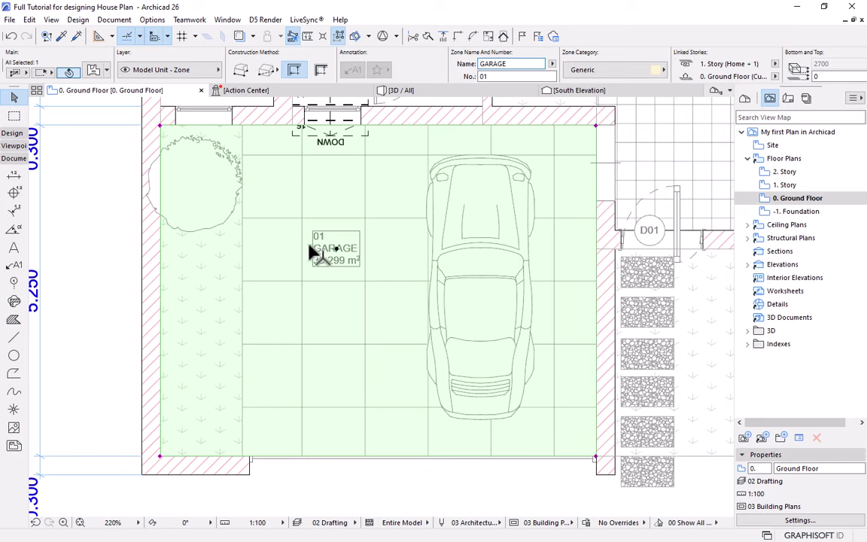
{"action": "scroll", "coordinate": [310, 235], "scroll_direction": "up", "scroll_amount": 2}
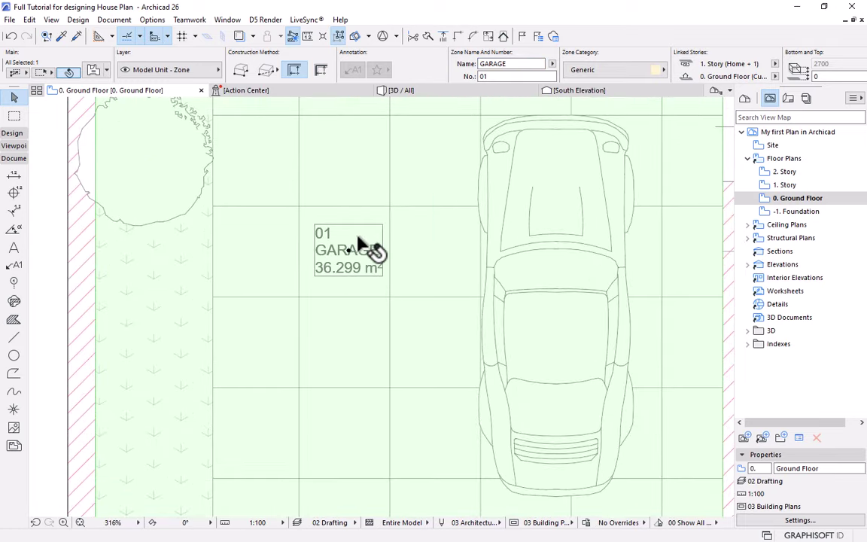
{"action": "scroll", "coordinate": [376, 253], "scroll_direction": "down", "scroll_amount": 3}
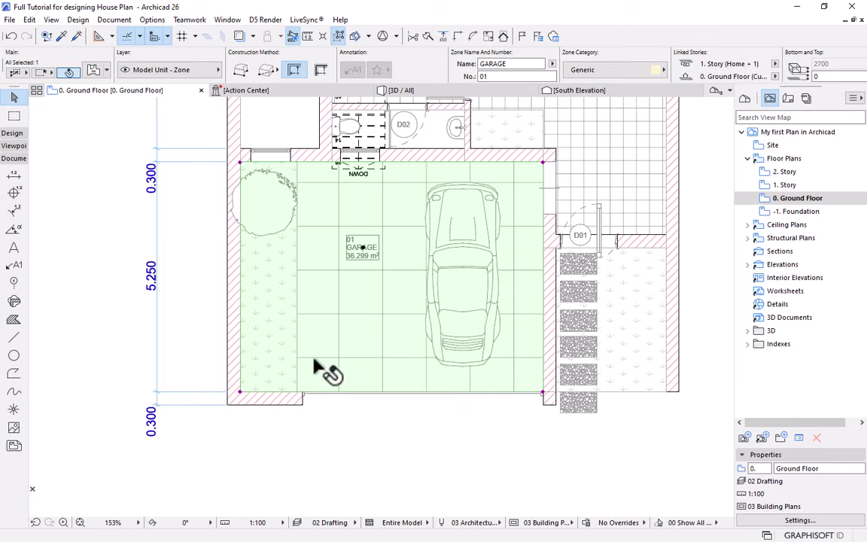
{"action": "scroll", "coordinate": [355, 263], "scroll_direction": "up", "scroll_amount": 3}
{"action": "scroll", "coordinate": [348, 271], "scroll_direction": "down", "scroll_amount": 2}
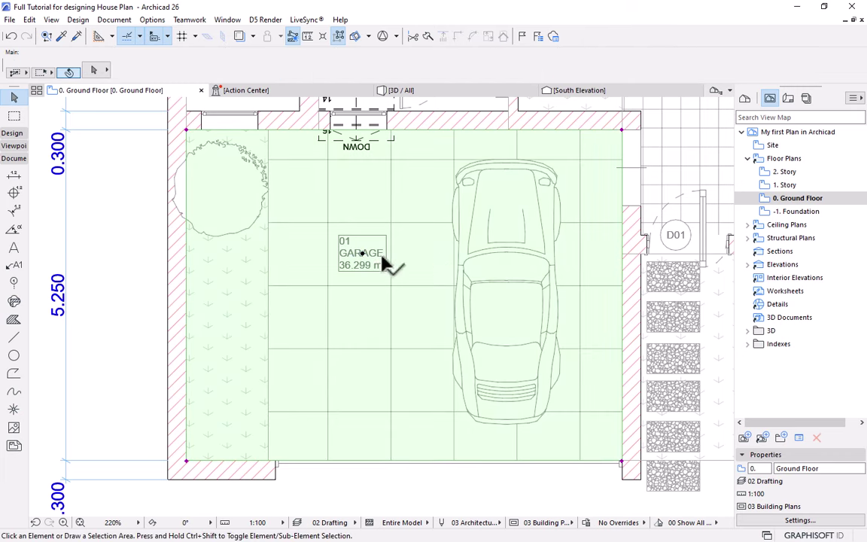
{"action": "key", "text": "Escape"}
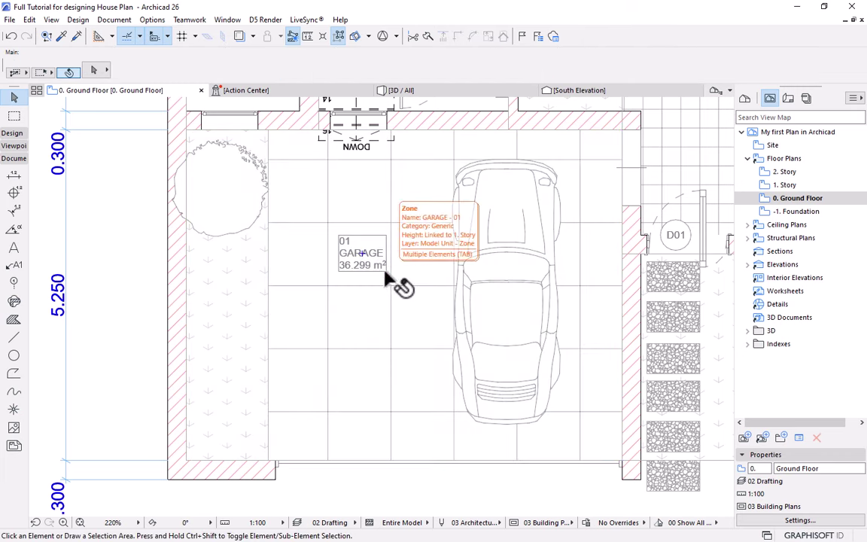
Open the garage zone label's settings and review its content options for zone information and dimensions.
{"action": "left_click", "coordinate": [369, 252]}
{"action": "left_click", "coordinate": [94, 69]}
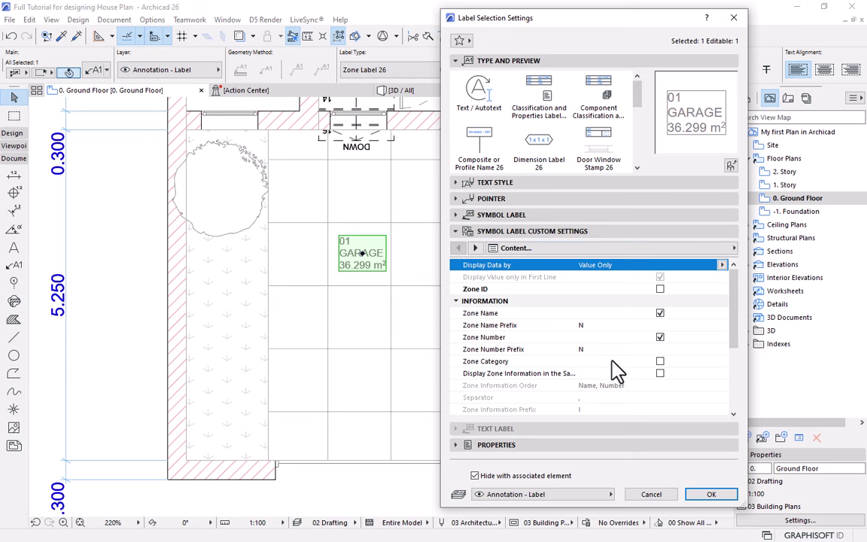
{"action": "scroll", "coordinate": [616, 369], "scroll_direction": "down", "scroll_amount": 5}
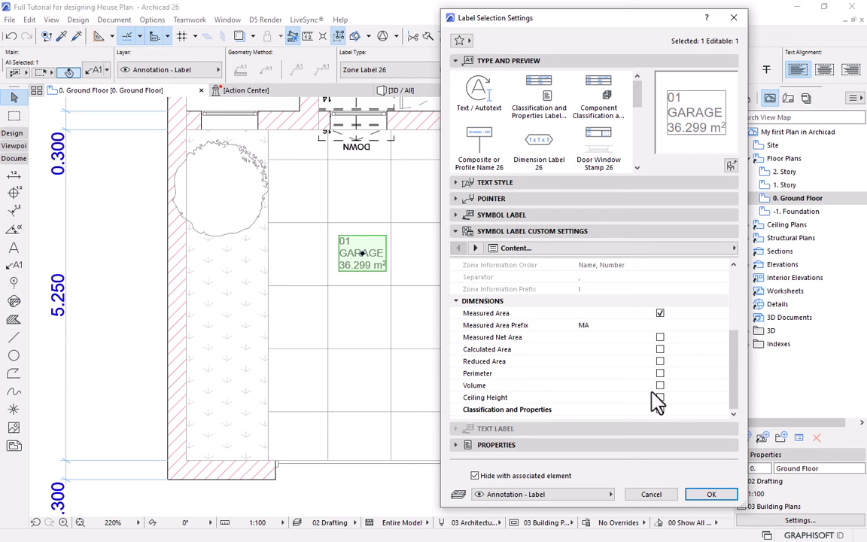
{"action": "scroll", "coordinate": [661, 386], "scroll_direction": "up", "scroll_amount": 5}
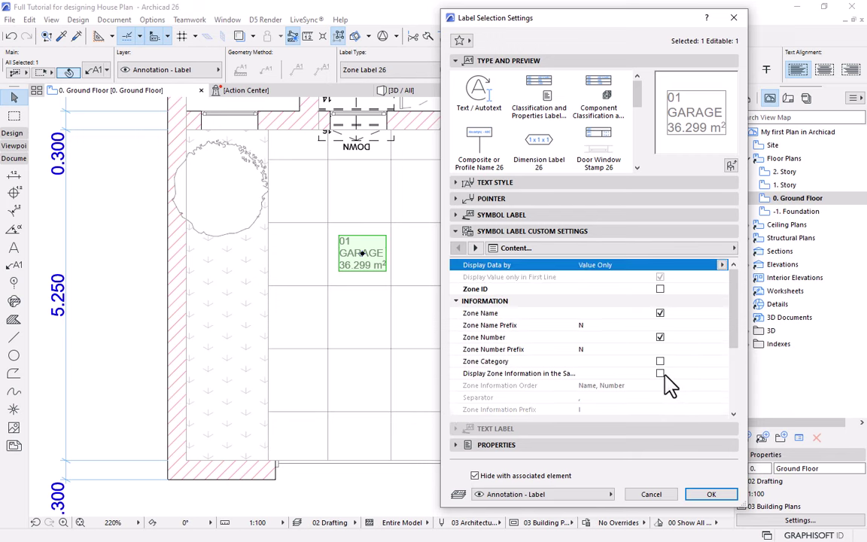
{"action": "scroll", "coordinate": [666, 384], "scroll_direction": "down", "scroll_amount": 5}
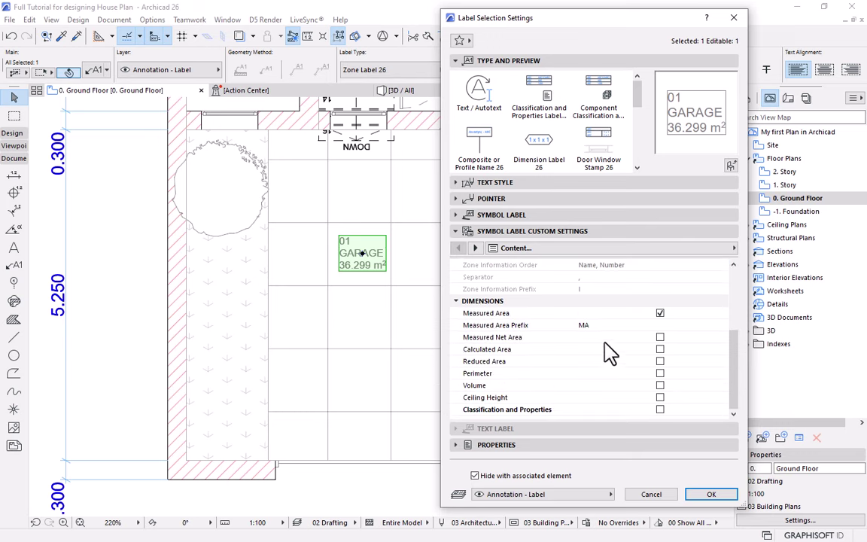
Try bold text for the garage label and turn it off again.
{"action": "left_click", "coordinate": [457, 183]}
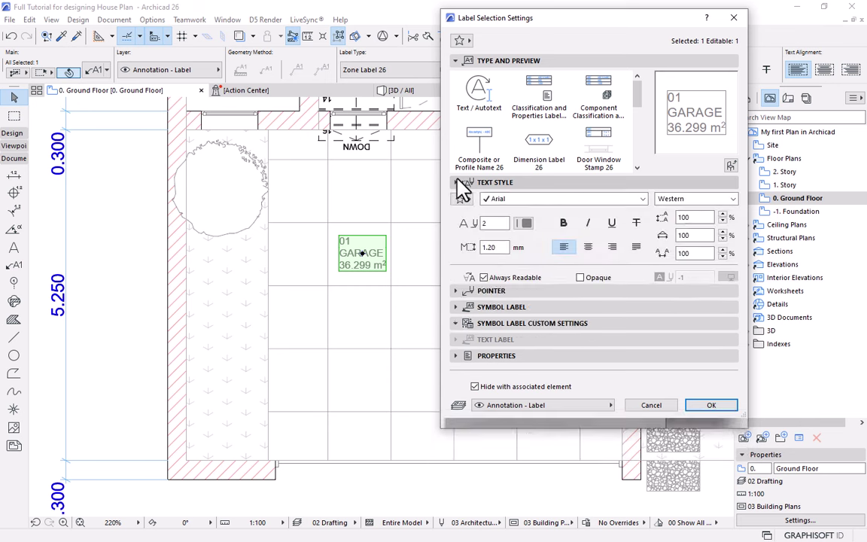
{"action": "left_click", "coordinate": [564, 224]}
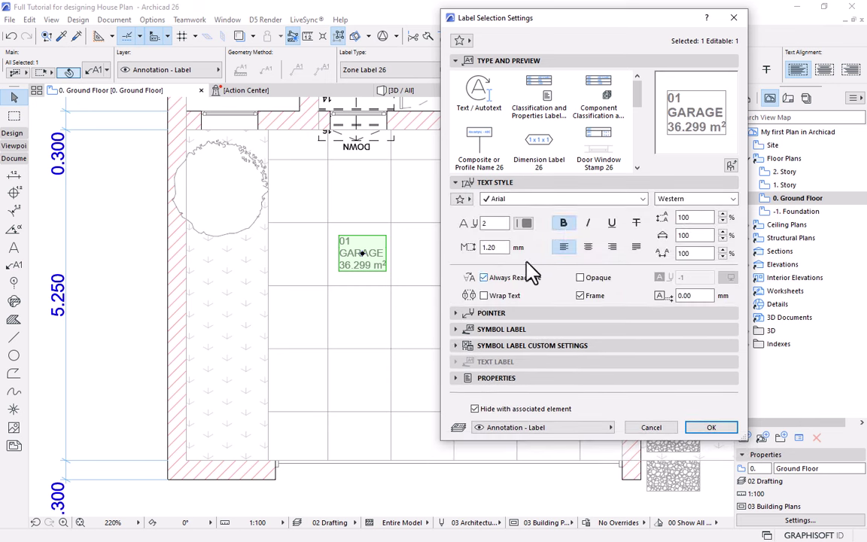
{"action": "left_click", "coordinate": [566, 226]}
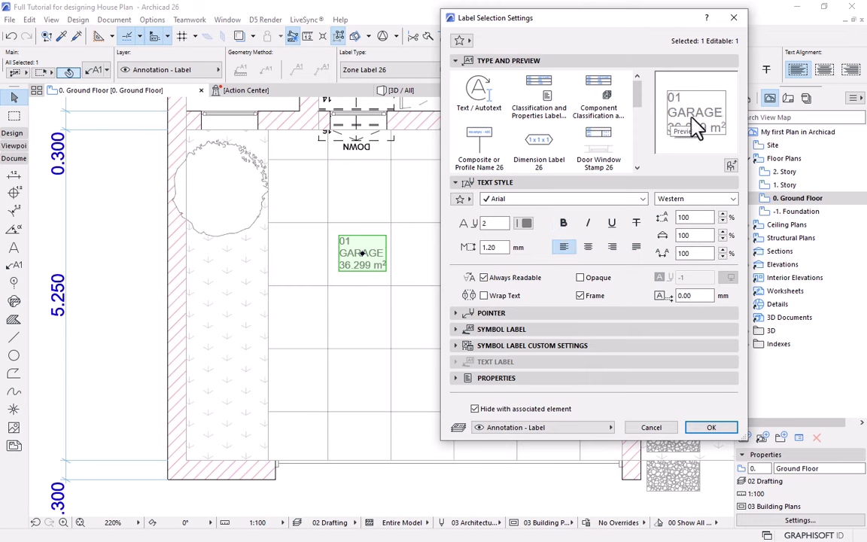
Examine the garage label's custom settings, from the display order through to the text style overrides.
{"action": "left_click", "coordinate": [455, 346]}
{"action": "left_click", "coordinate": [476, 248]}
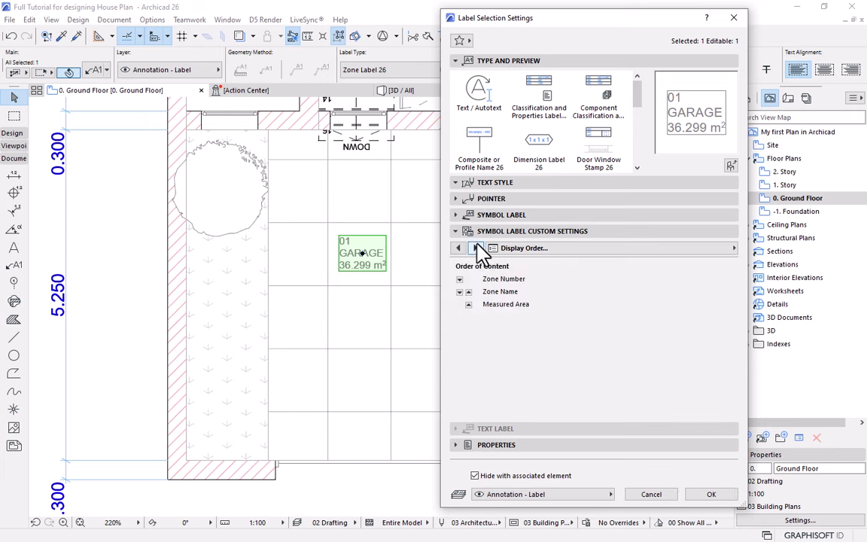
{"action": "left_click", "coordinate": [476, 248]}
{"action": "left_click", "coordinate": [477, 248]}
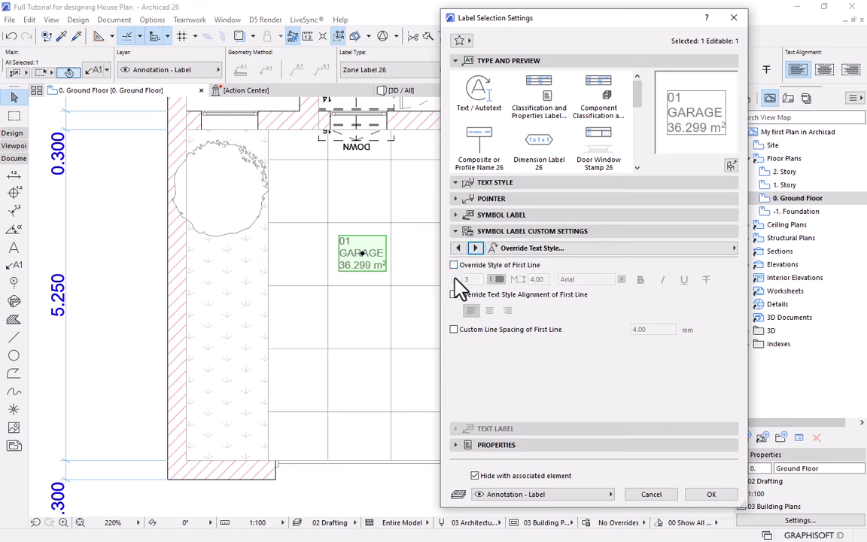
{"action": "left_click", "coordinate": [475, 248]}
{"action": "left_click", "coordinate": [458, 249]}
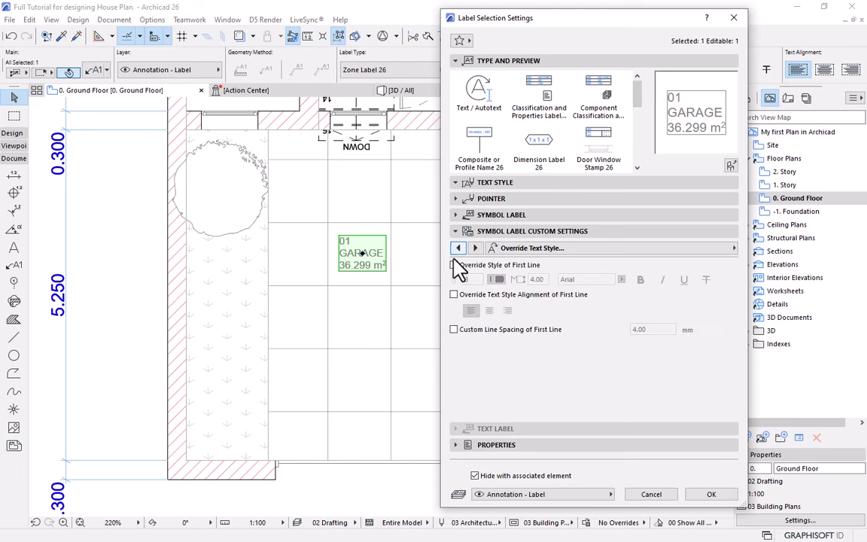
Try overriding the style and the text alignment of the garage label's first line, turning each override off again.
{"action": "left_click", "coordinate": [454, 265]}
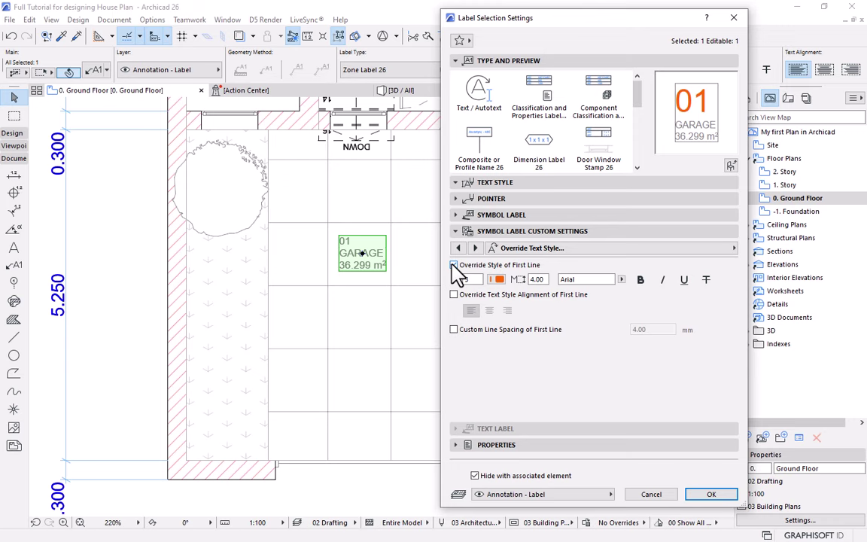
{"action": "left_click", "coordinate": [454, 265]}
{"action": "left_click", "coordinate": [454, 295]}
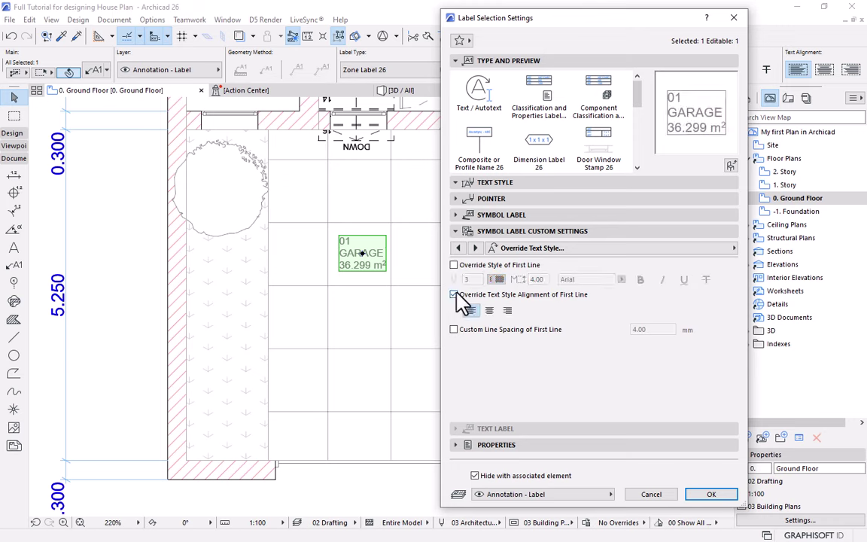
{"action": "left_click", "coordinate": [454, 294]}
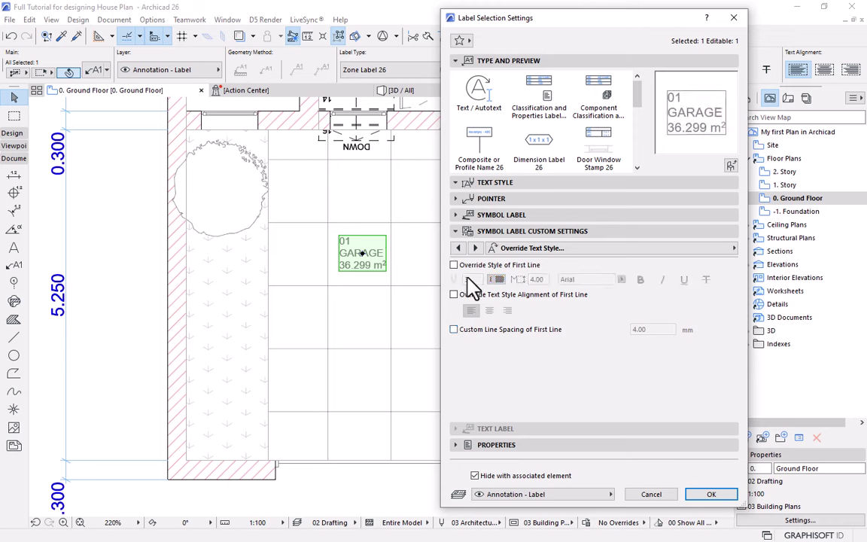
Look through the garage label's remaining custom settings and return to its content options.
{"action": "left_click", "coordinate": [474, 248]}
{"action": "left_click", "coordinate": [458, 249]}
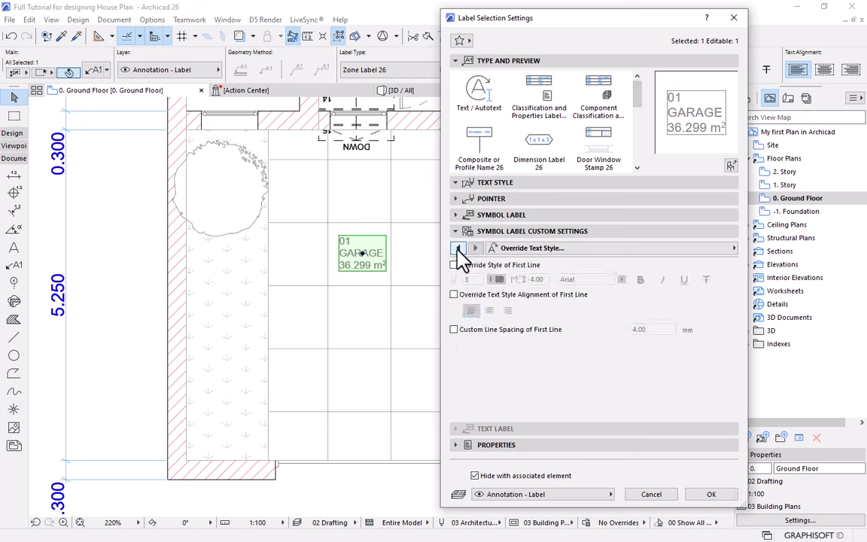
{"action": "left_click", "coordinate": [457, 250]}
{"action": "left_click", "coordinate": [457, 250]}
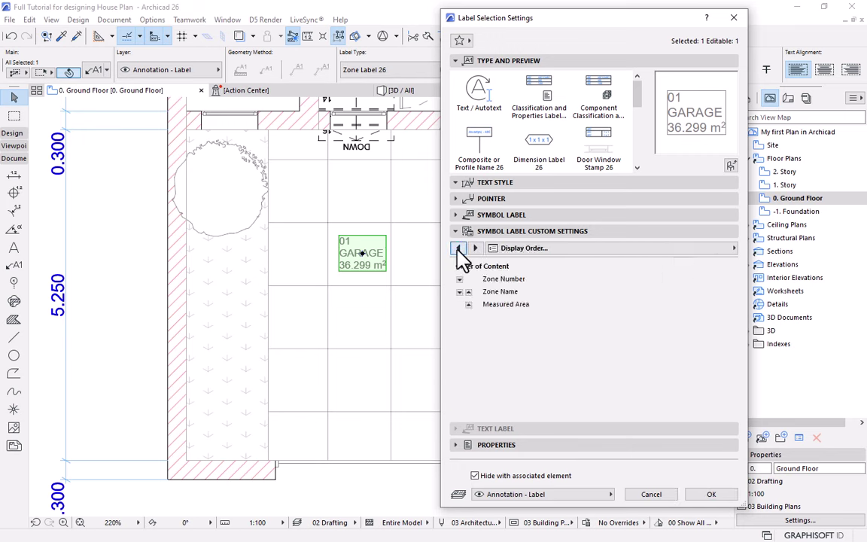
{"action": "left_click", "coordinate": [457, 249]}
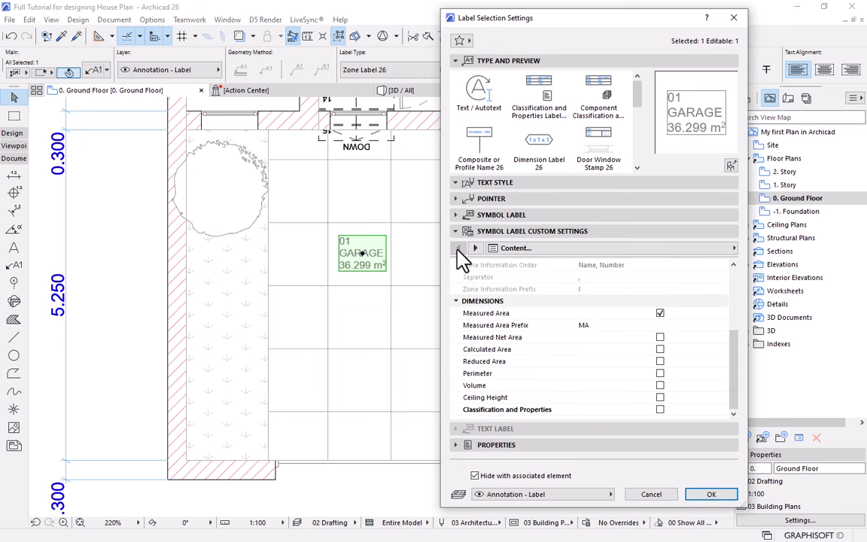
{"action": "scroll", "coordinate": [484, 339], "scroll_direction": "up", "scroll_amount": 5}
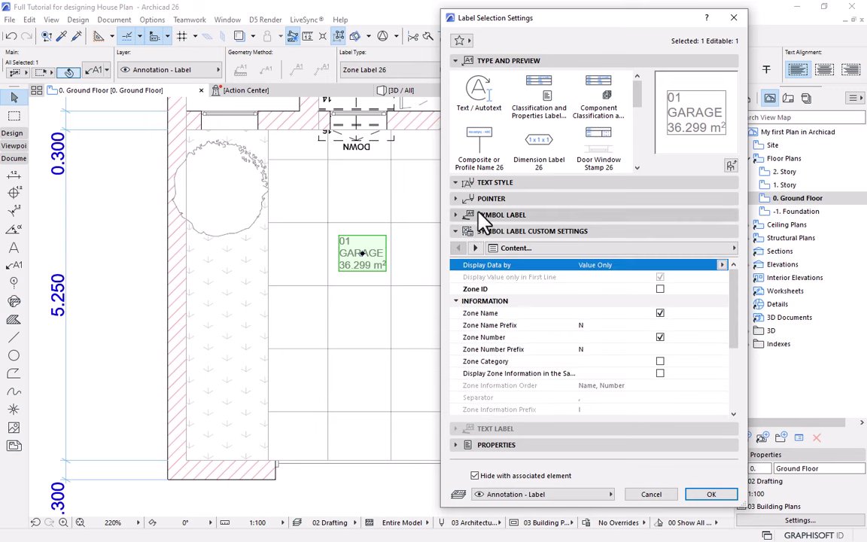
Try the bold text style on the garage label once more, switch it off and close the label settings.
{"action": "left_click", "coordinate": [454, 186]}
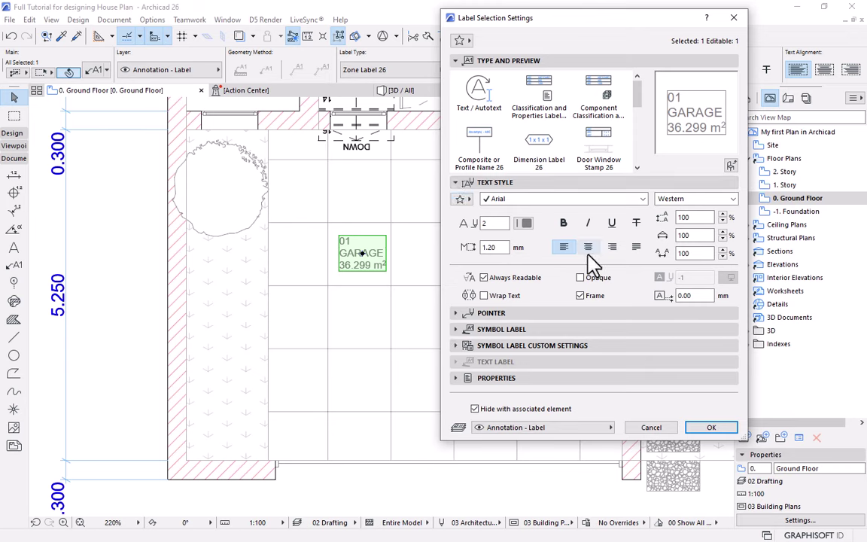
{"action": "left_click", "coordinate": [565, 224]}
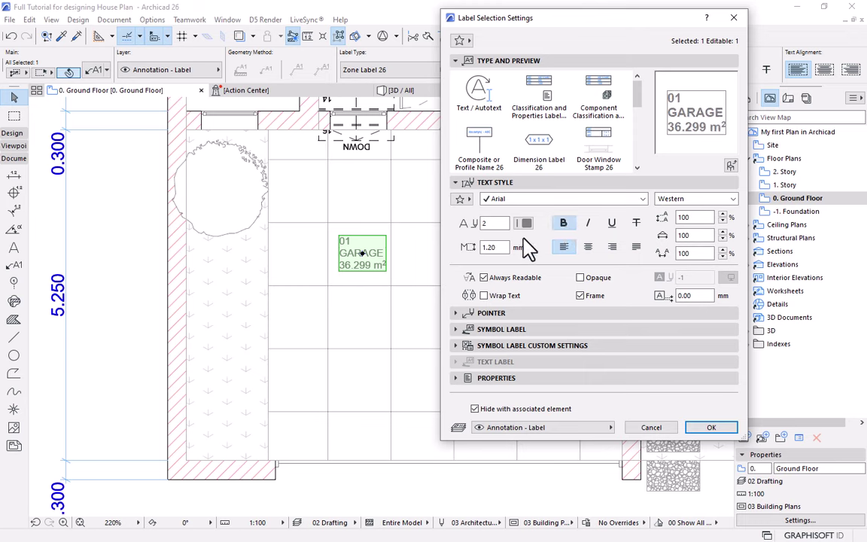
{"action": "left_click", "coordinate": [563, 225]}
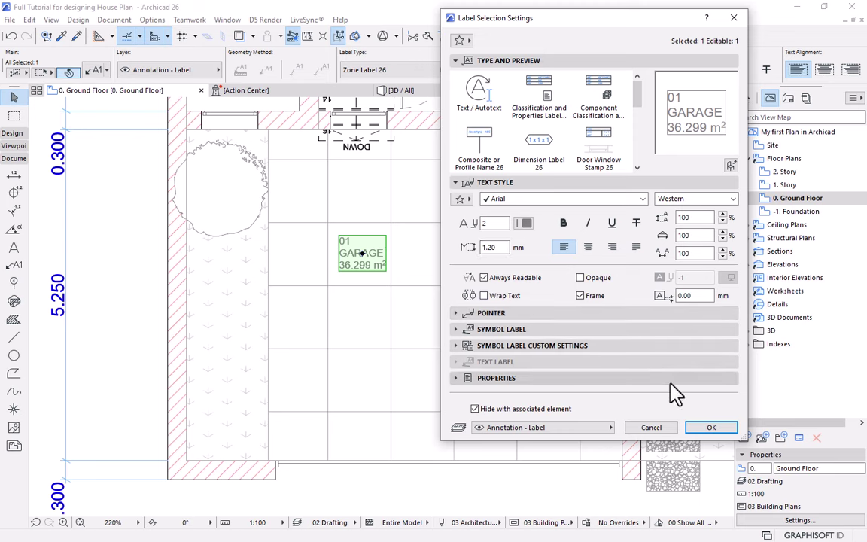
{"action": "left_click", "coordinate": [711, 428]}
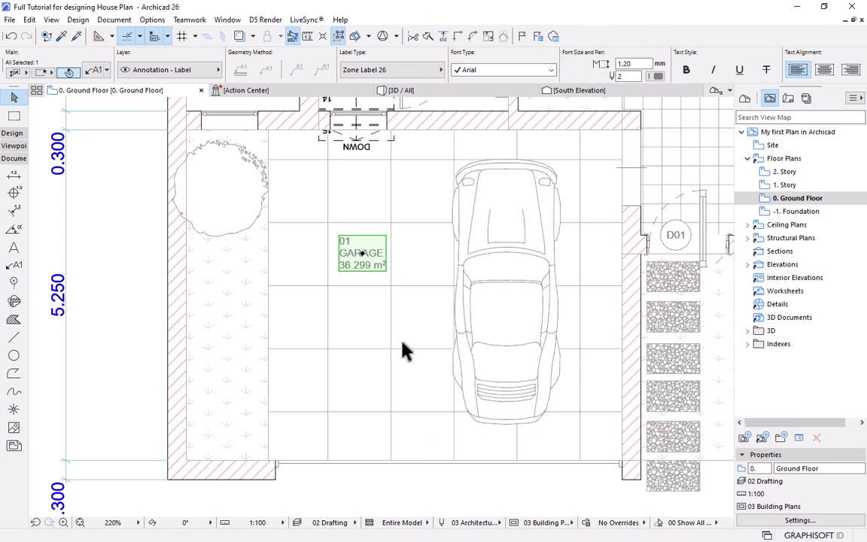
Deselect the garage label and check how it reads on the ground floor plan.
{"action": "scroll", "coordinate": [403, 349], "scroll_direction": "down", "scroll_amount": 5}
{"action": "middle_click_drag", "start_coordinate": [396, 332], "coordinate": [368, 381]}
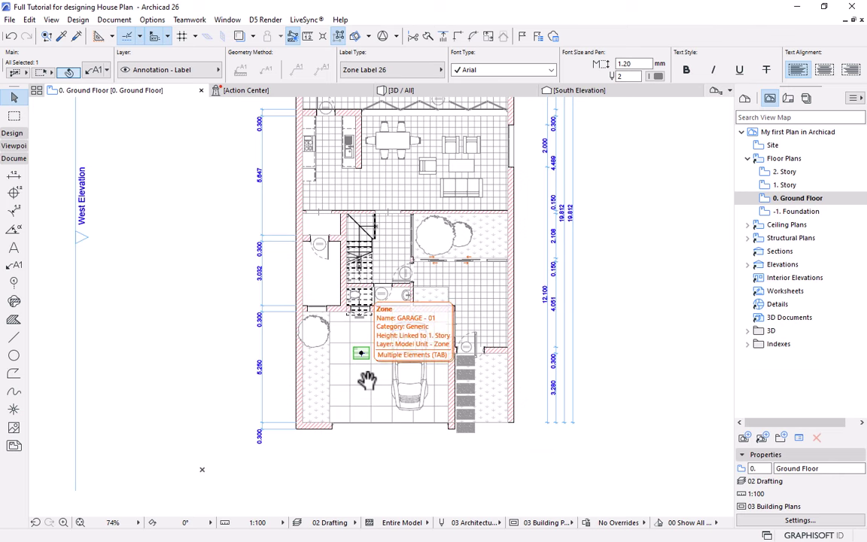
{"action": "key", "text": "Escape"}
{"action": "scroll", "coordinate": [384, 363], "scroll_direction": "up", "scroll_amount": 3}
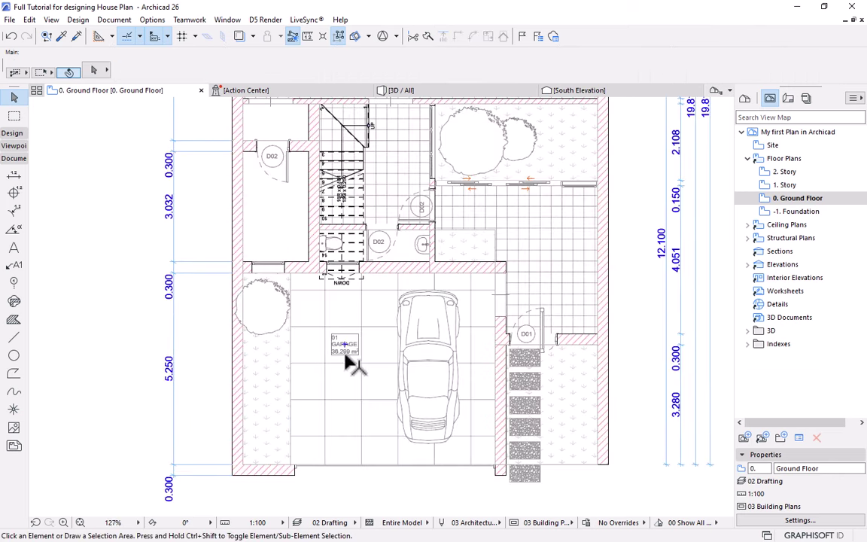
{"action": "scroll", "coordinate": [352, 350], "scroll_direction": "up", "scroll_amount": 6}
Select the garage label, reopen its settings and examine the available frame styles without choosing one.
{"action": "left_click", "coordinate": [354, 346]}
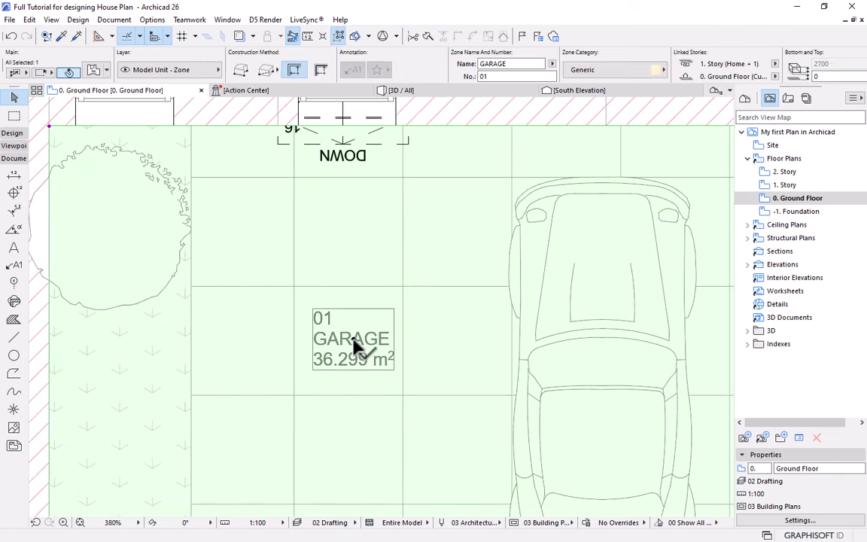
{"action": "key", "text": "Escape"}
{"action": "left_click", "coordinate": [393, 316]}
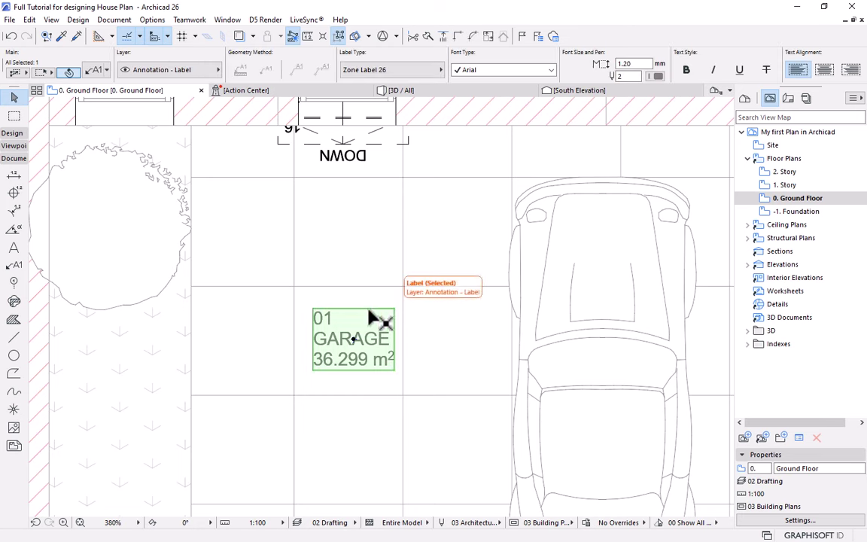
{"action": "left_click", "coordinate": [96, 72]}
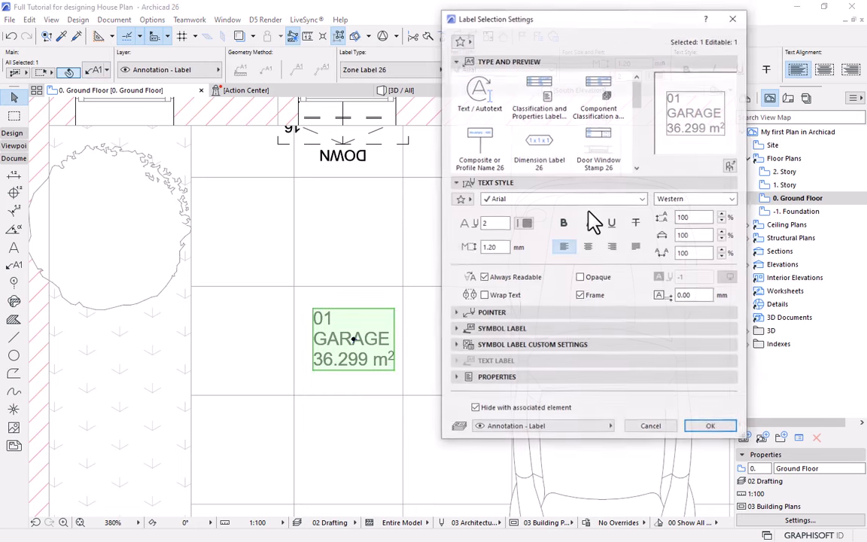
{"action": "left_click", "coordinate": [488, 346]}
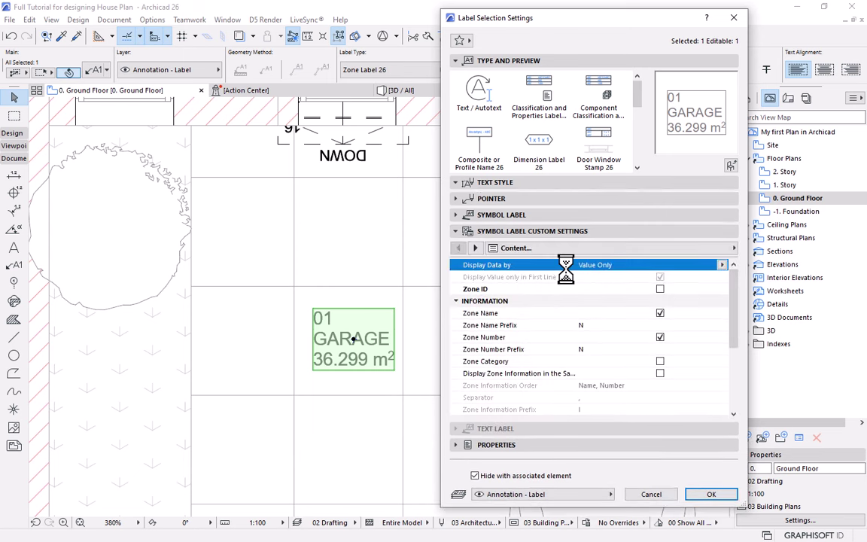
{"action": "left_click", "coordinate": [476, 248]}
{"action": "left_click", "coordinate": [475, 249]}
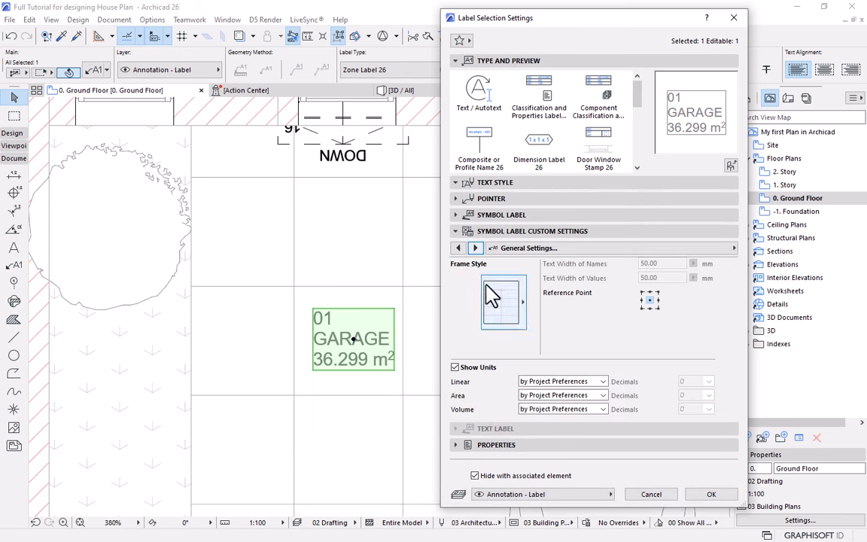
{"action": "left_click", "coordinate": [509, 325]}
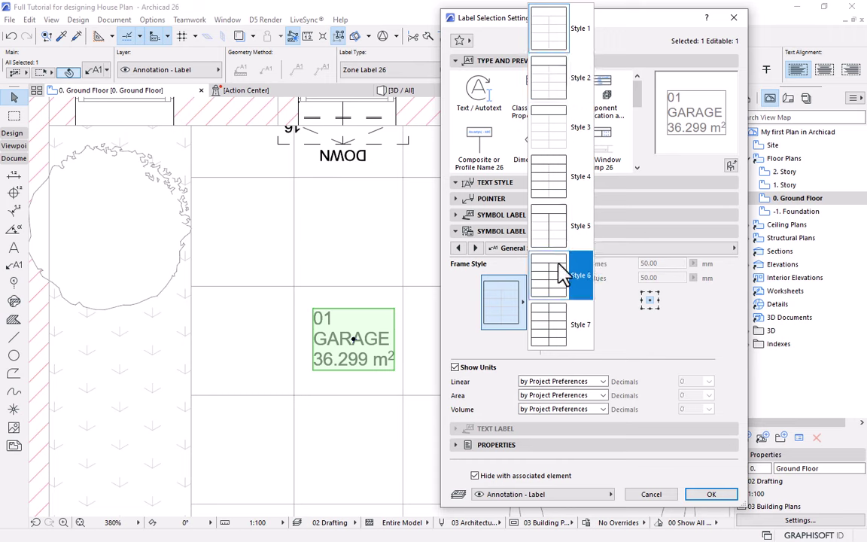
{"action": "left_click", "coordinate": [671, 353]}
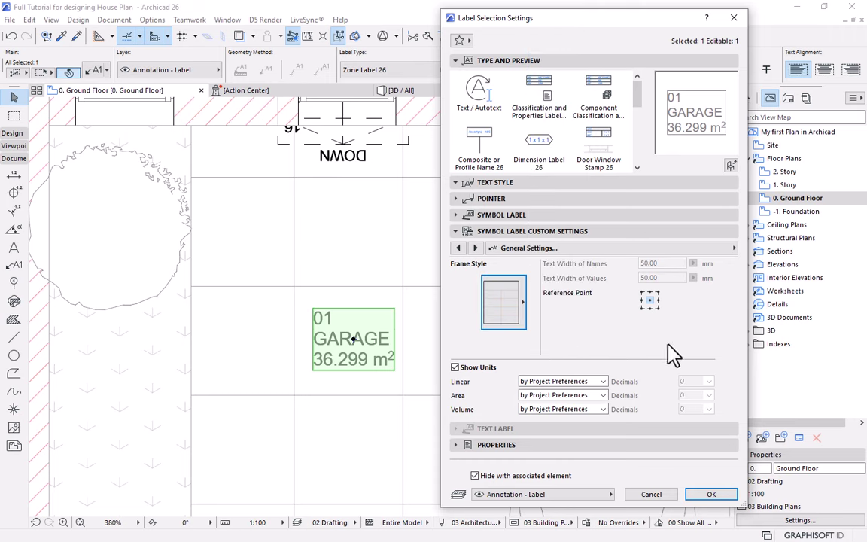
Turn off the frame in the garage label's text style, apply the settings and deselect the label.
{"action": "left_click", "coordinate": [462, 185]}
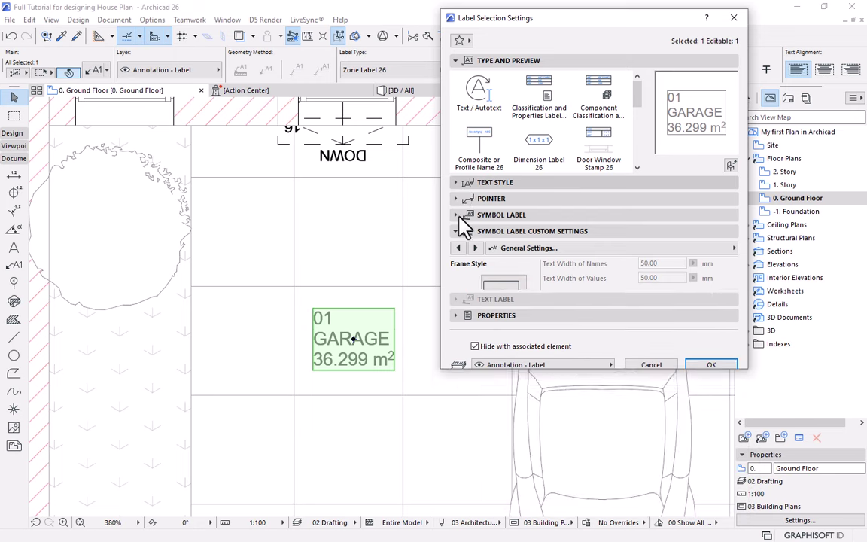
{"action": "left_click", "coordinate": [581, 296]}
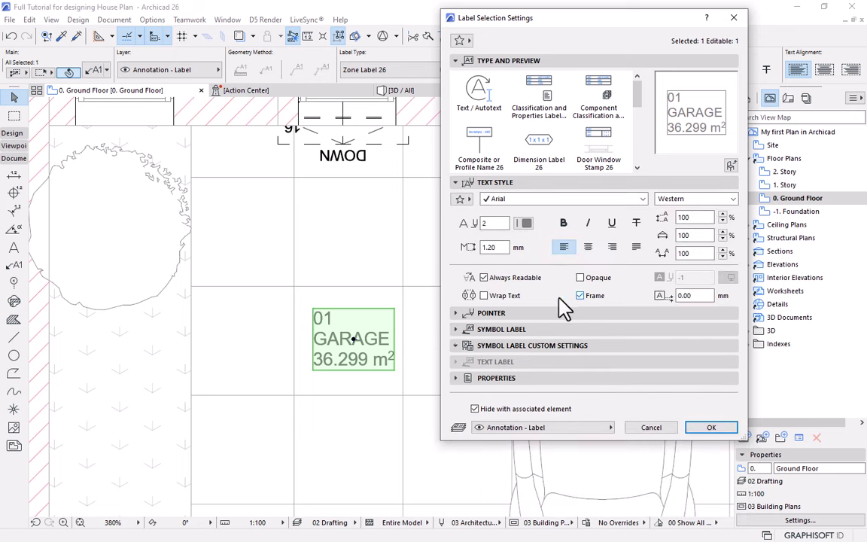
{"action": "left_click", "coordinate": [711, 427]}
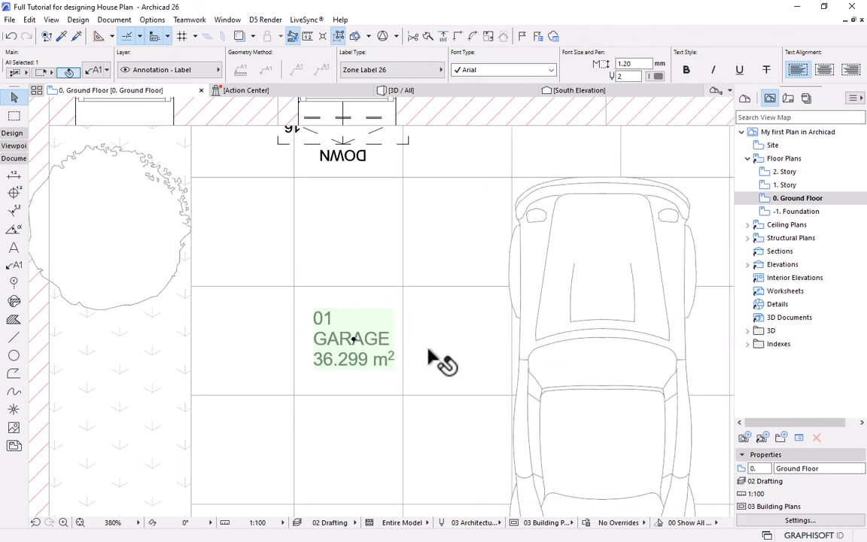
{"action": "scroll", "coordinate": [441, 363], "scroll_direction": "down", "scroll_amount": 4}
{"action": "key", "text": "Escape"}
Pick up the garage zone's settings and place zones in the entrance room beside the garage and in the stair hall.
{"action": "scroll", "coordinate": [461, 350], "scroll_direction": "down", "scroll_amount": 3}
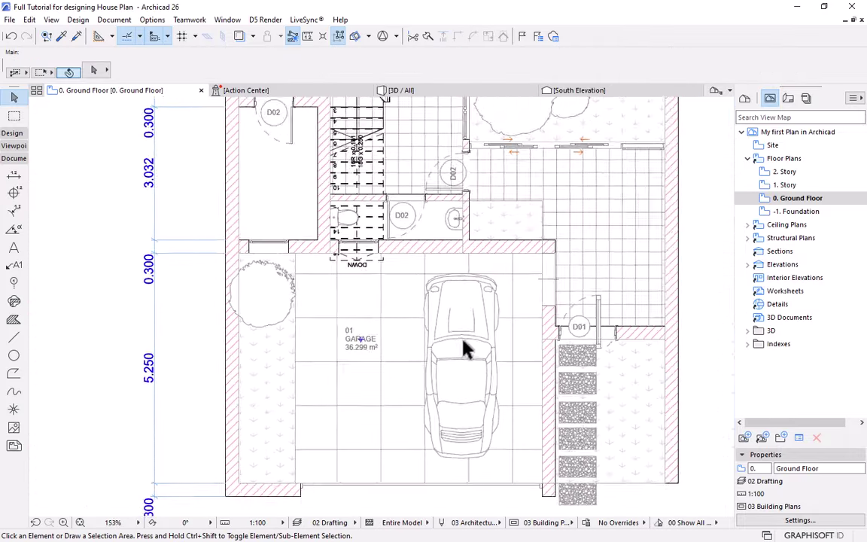
{"action": "left_click", "coordinate": [398, 339], "text": "alt"}
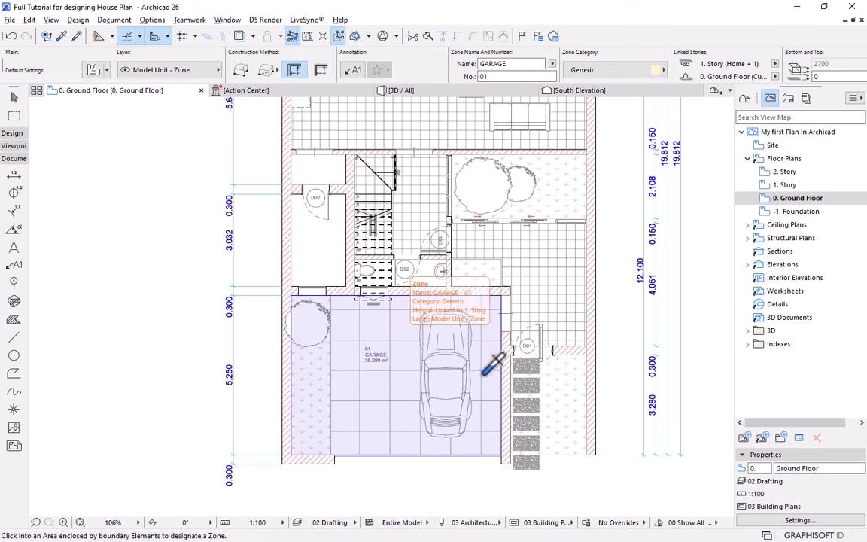
{"action": "left_click", "coordinate": [540, 276]}
{"action": "left_click", "coordinate": [542, 275]}
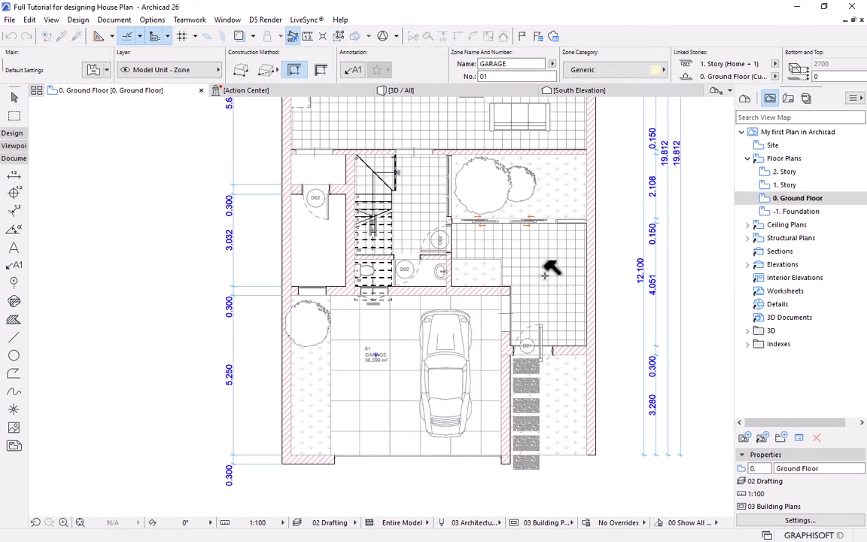
{"action": "left_click", "coordinate": [420, 205]}
{"action": "left_click", "coordinate": [411, 271]}
Switch the zone construction to the rectangular method and draw a kitchen zone about 2514 by 4489 mm.
{"action": "scroll", "coordinate": [446, 303], "scroll_direction": "down", "scroll_amount": 3}
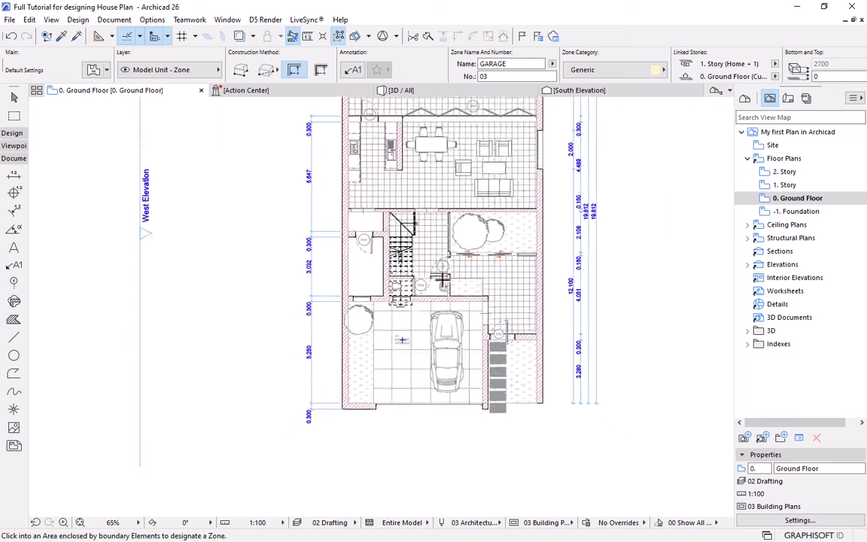
{"action": "scroll", "coordinate": [527, 143], "scroll_direction": "up", "scroll_amount": 3}
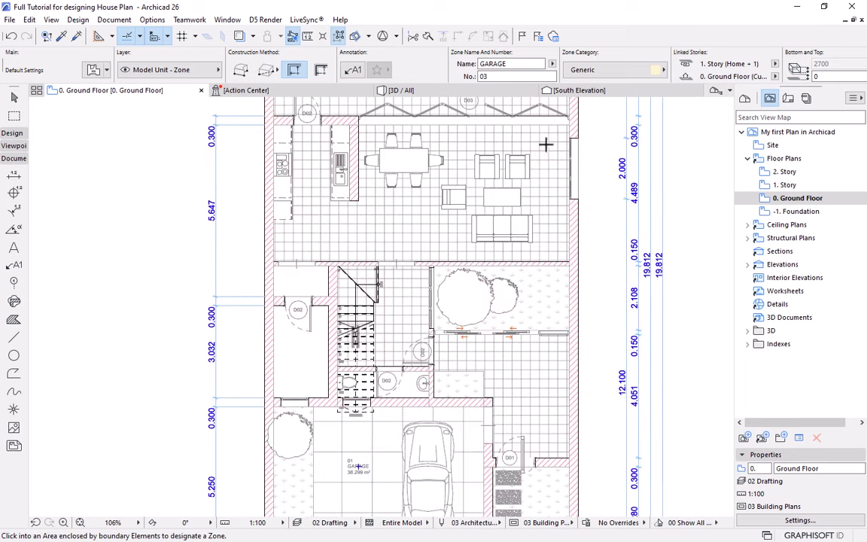
{"action": "scroll", "coordinate": [527, 151], "scroll_direction": "down", "scroll_amount": 1}
{"action": "scroll", "coordinate": [422, 218], "scroll_direction": "up", "scroll_amount": 3}
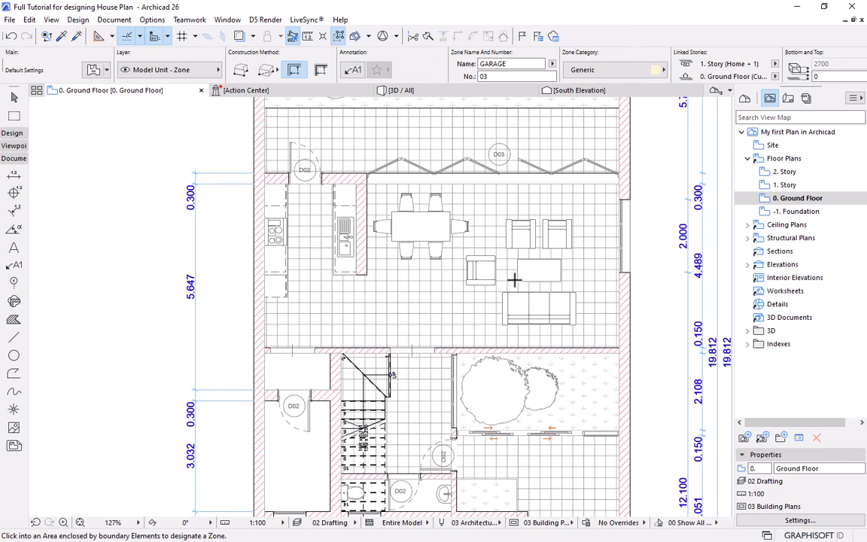
{"action": "left_click", "coordinate": [268, 71]}
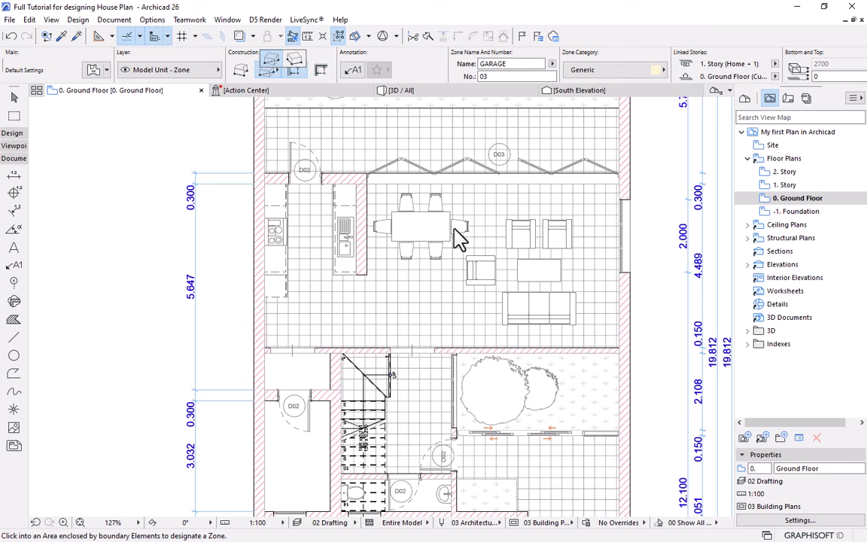
{"action": "left_click", "coordinate": [259, 195]}
{"action": "left_click", "coordinate": [513, 243]}
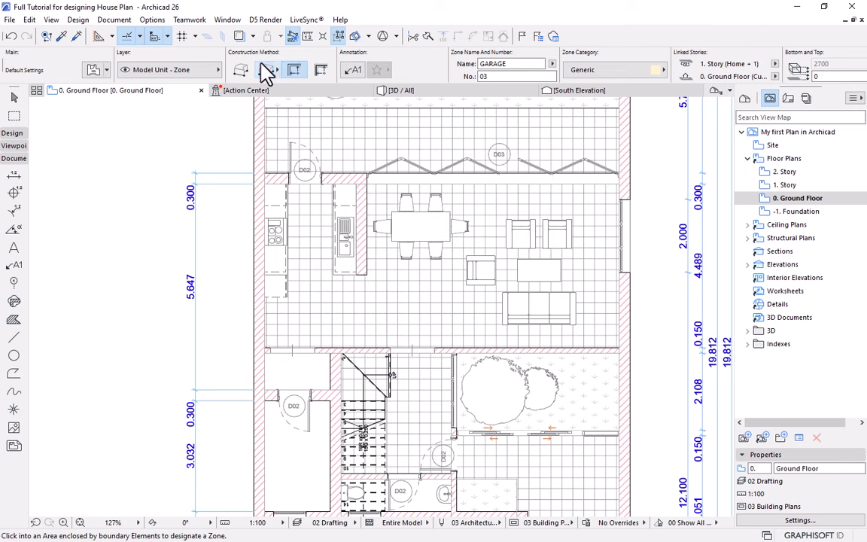
{"action": "left_click", "coordinate": [267, 70]}
{"action": "left_click", "coordinate": [265, 183]}
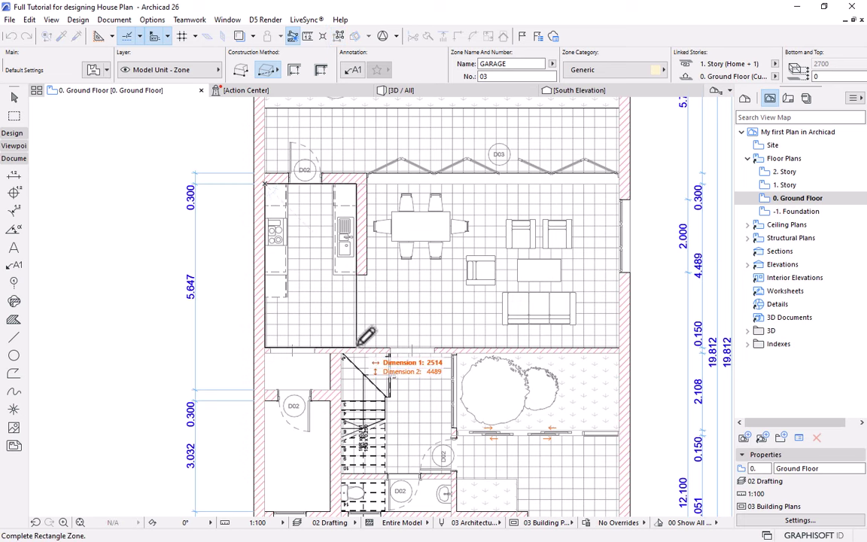
{"action": "left_click", "coordinate": [316, 311]}
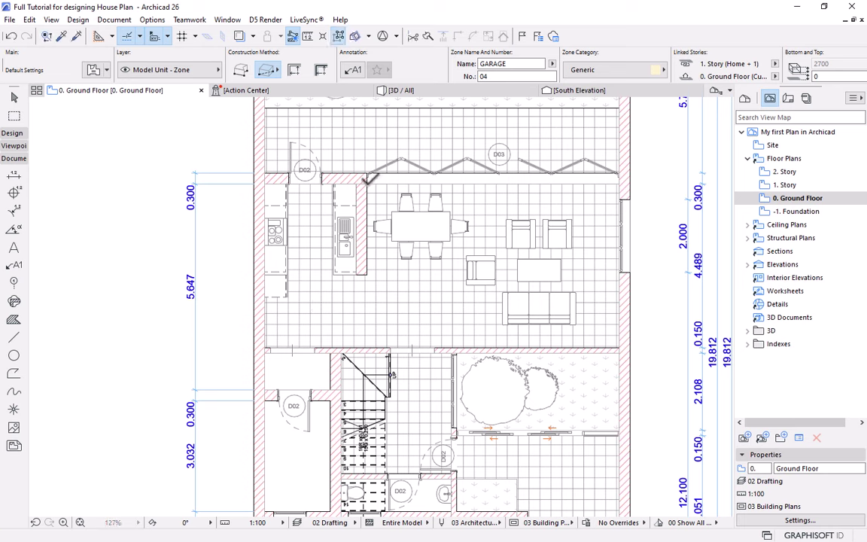
Draw rectangular zones around the dining table, about 9.1 m², and over the living area up to the outer wall, about 18.9 m².
{"action": "left_click", "coordinate": [366, 183]}
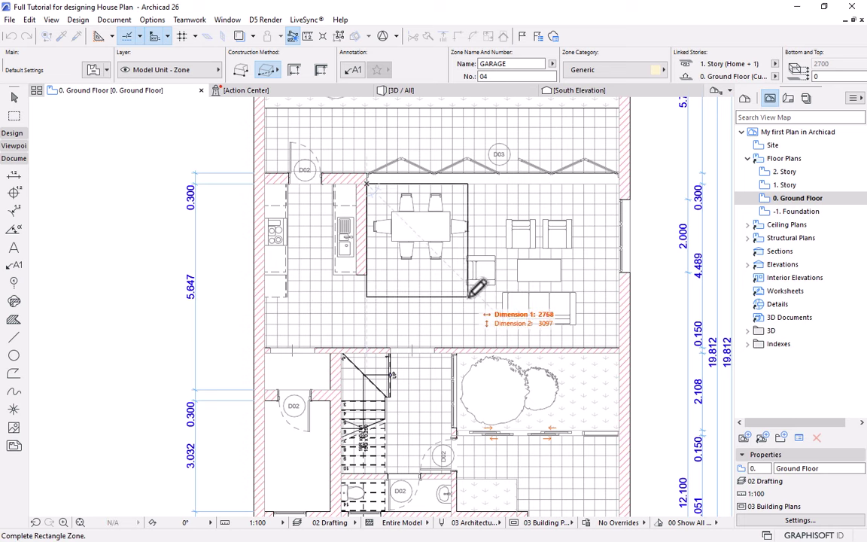
{"action": "left_click", "coordinate": [475, 294]}
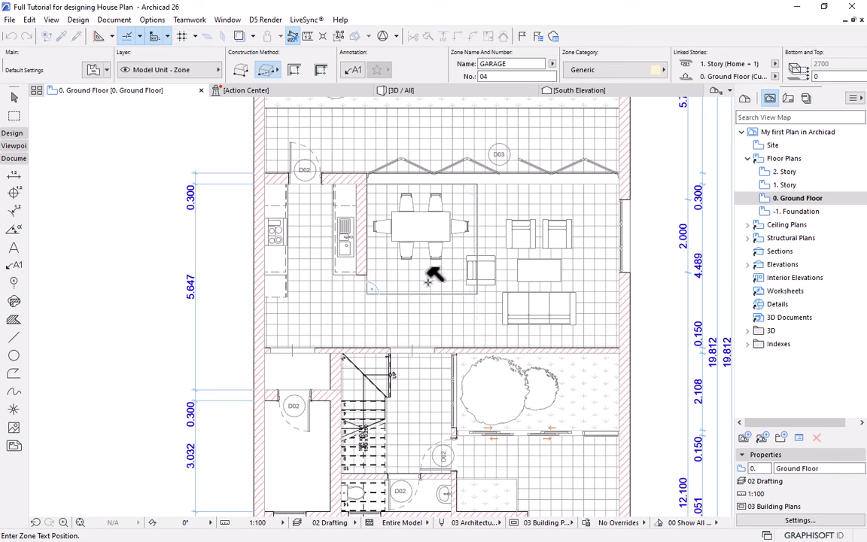
{"action": "left_click", "coordinate": [619, 183]}
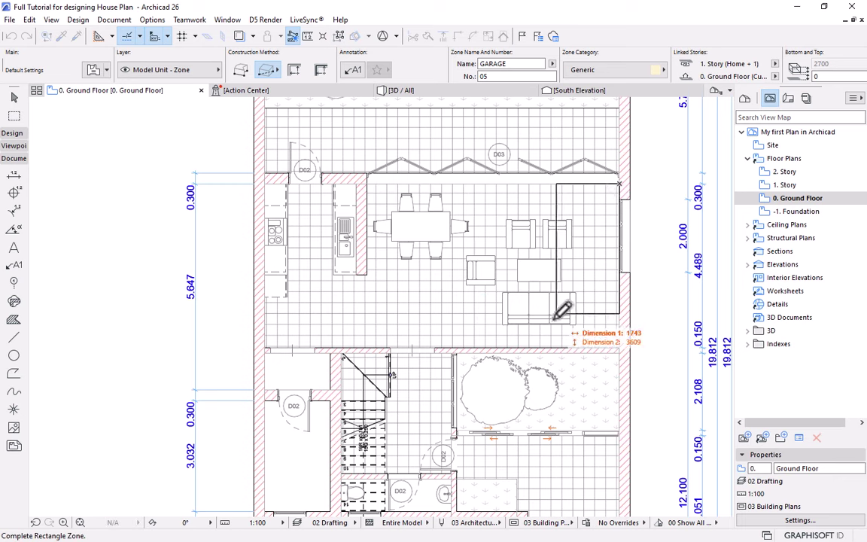
{"action": "left_click", "coordinate": [466, 348]}
{"action": "left_click", "coordinate": [566, 287]}
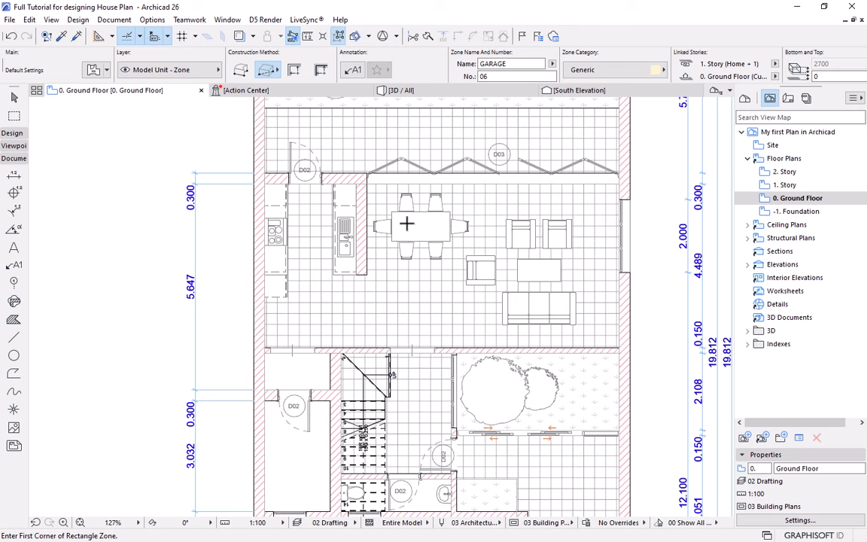
Cycle through the overlapping elements at the garage text until its label is highlighted, and pick up that label's settings.
{"action": "scroll", "coordinate": [410, 241], "scroll_direction": "down", "scroll_amount": 4}
{"action": "scroll", "coordinate": [394, 400], "scroll_direction": "up", "scroll_amount": 2}
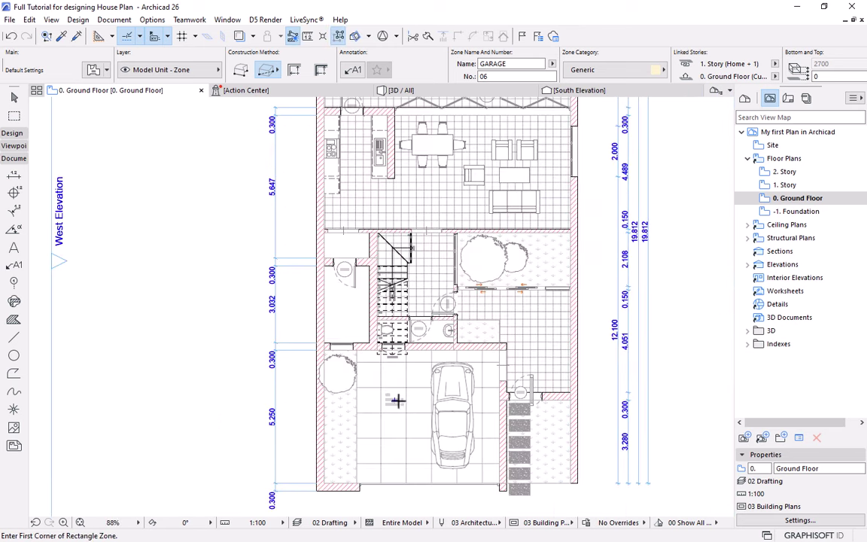
{"action": "scroll", "coordinate": [392, 403], "scroll_direction": "up", "scroll_amount": 4}
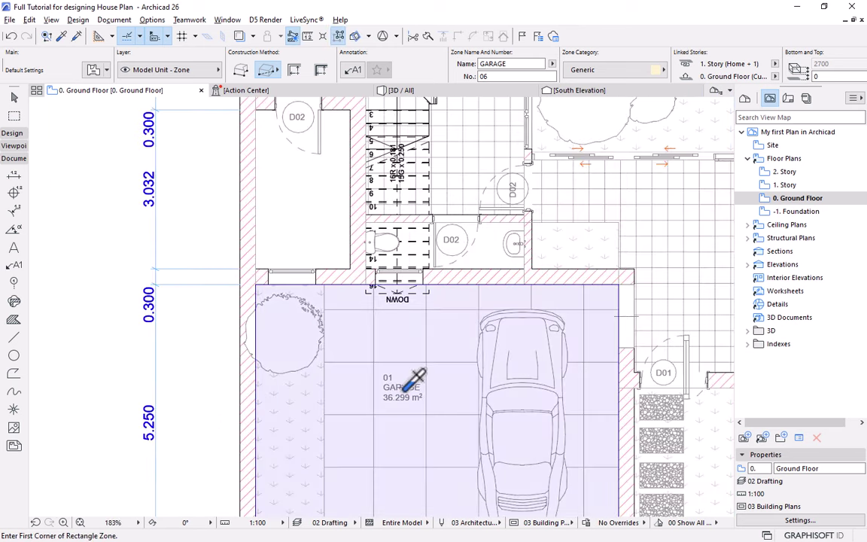
{"action": "key", "text": "Escape"}
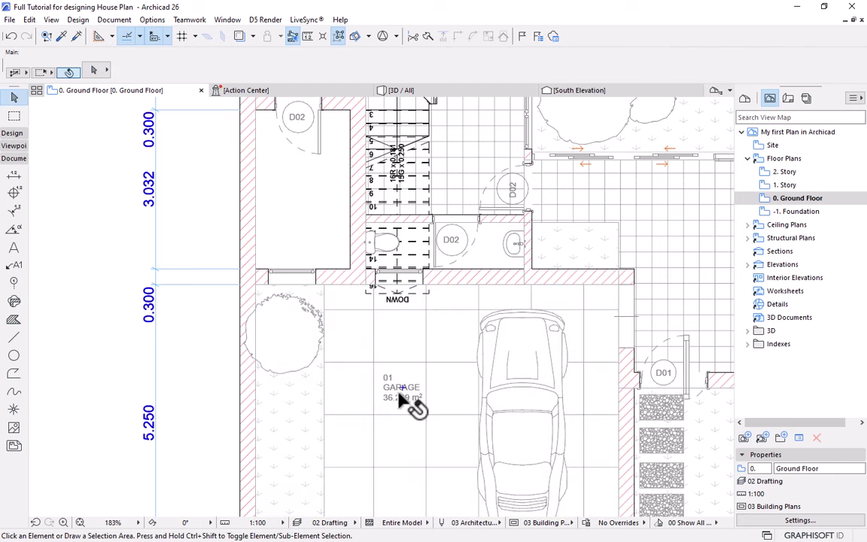
{"action": "scroll", "coordinate": [351, 416], "scroll_direction": "up", "scroll_amount": 2}
{"action": "middle_click_drag", "start_coordinate": [358, 411], "coordinate": [329, 369]}
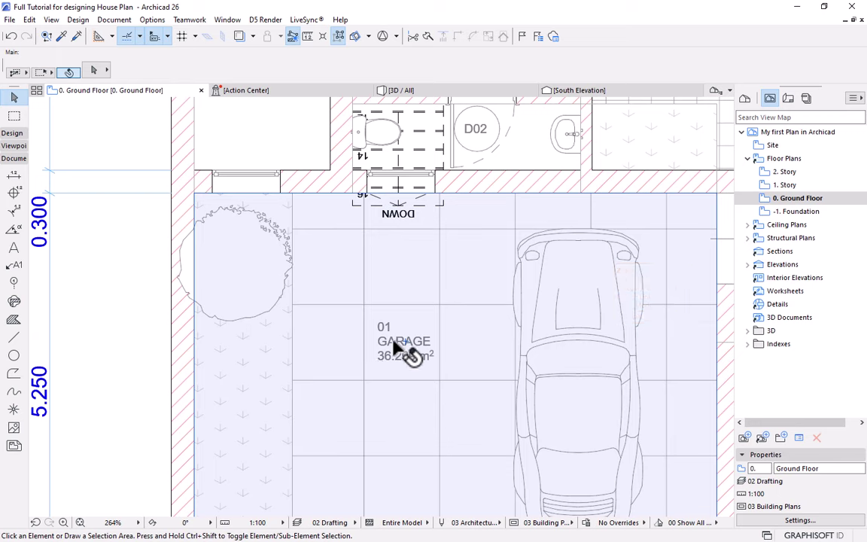
{"action": "scroll", "coordinate": [394, 370], "scroll_direction": "up", "scroll_amount": 1}
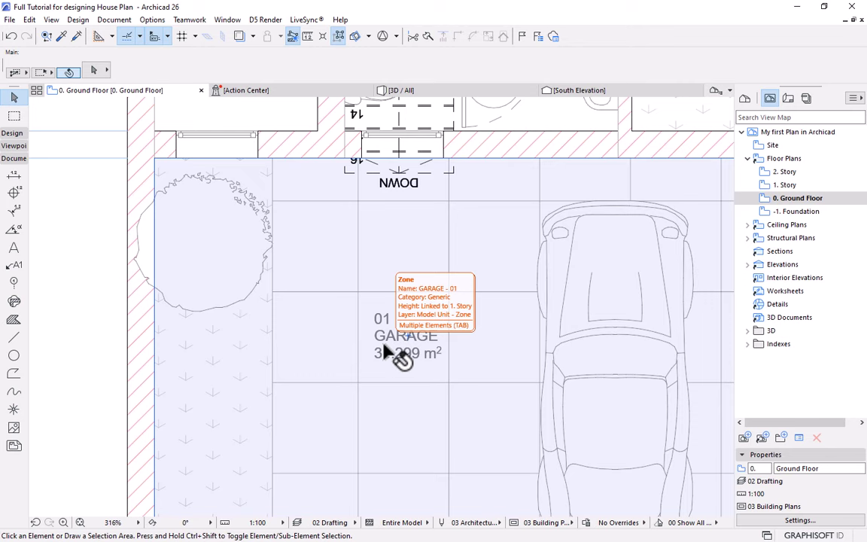
{"action": "key", "text": "Tab"}
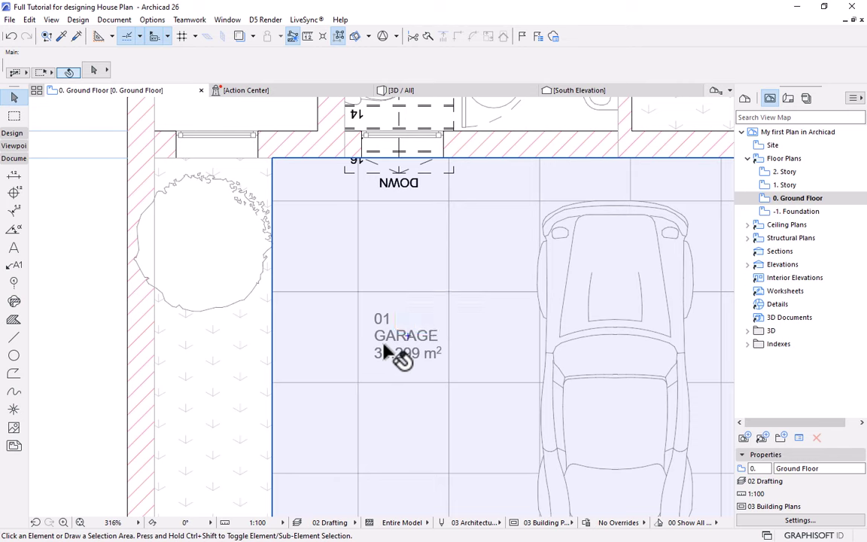
{"action": "key", "text": "Tab"}
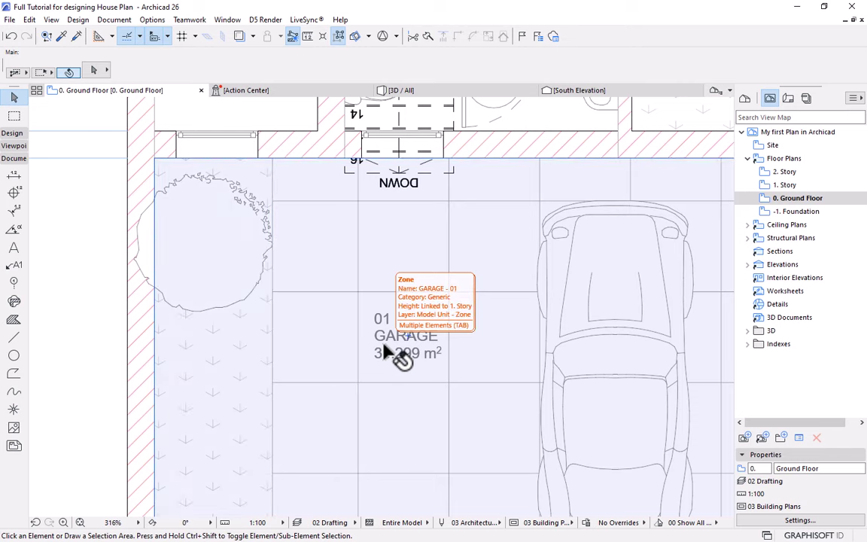
{"action": "key", "text": "Tab"}
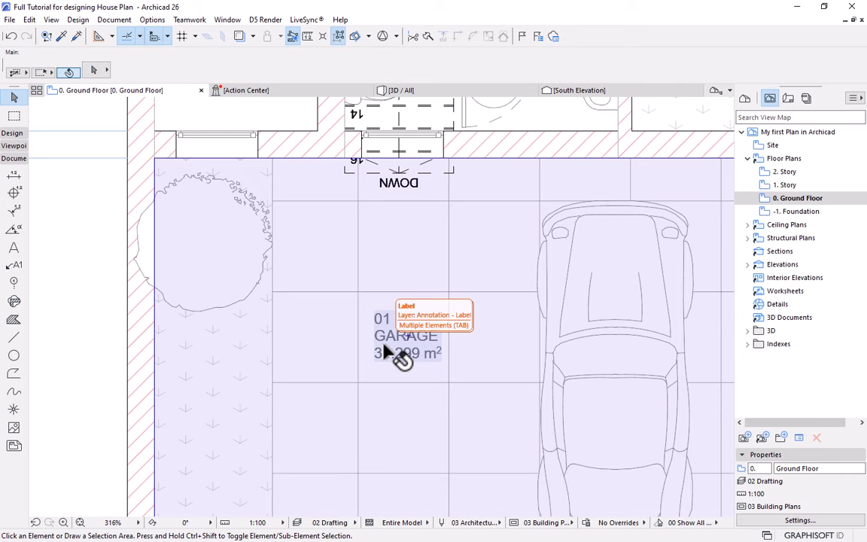
{"action": "key", "text": "Tab"}
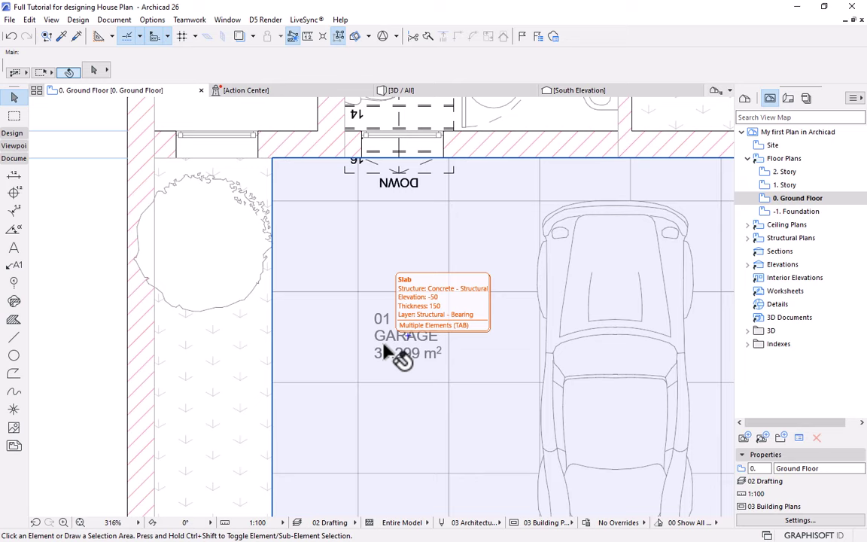
{"action": "key", "text": "Tab"}
{"action": "key", "text": "Tab"}
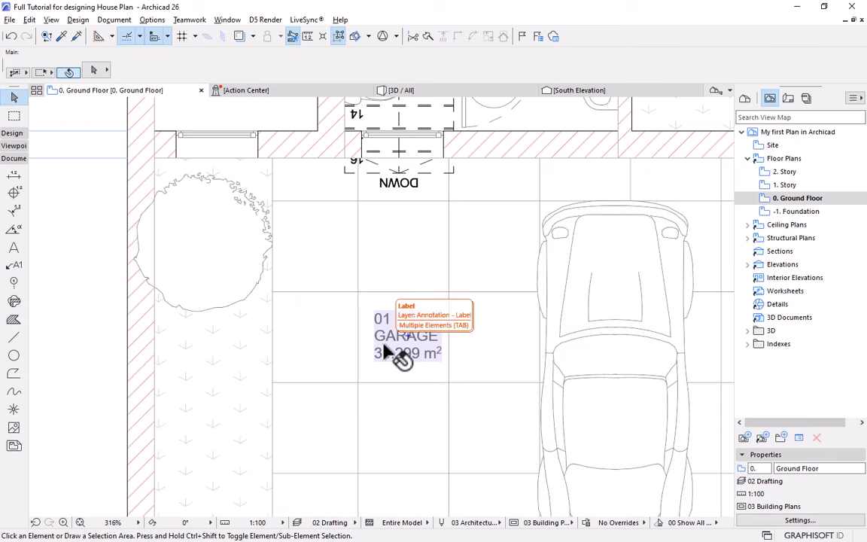
{"action": "left_click", "coordinate": [384, 352], "text": "alt"}
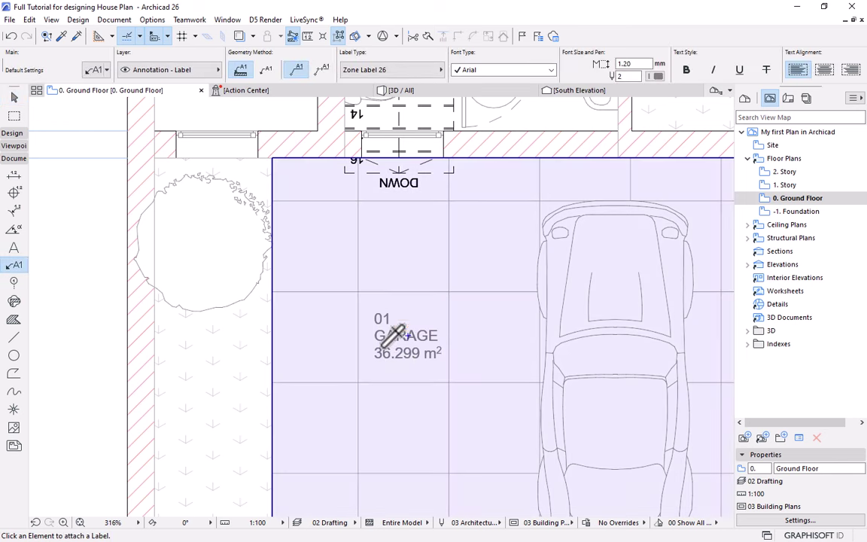
Attach Zone Label 26 labels to the entrance room zone beside the garage and the stair hall zone.
{"action": "scroll", "coordinate": [350, 384], "scroll_direction": "down", "scroll_amount": 2}
{"action": "scroll", "coordinate": [350, 384], "scroll_direction": "down", "scroll_amount": 3}
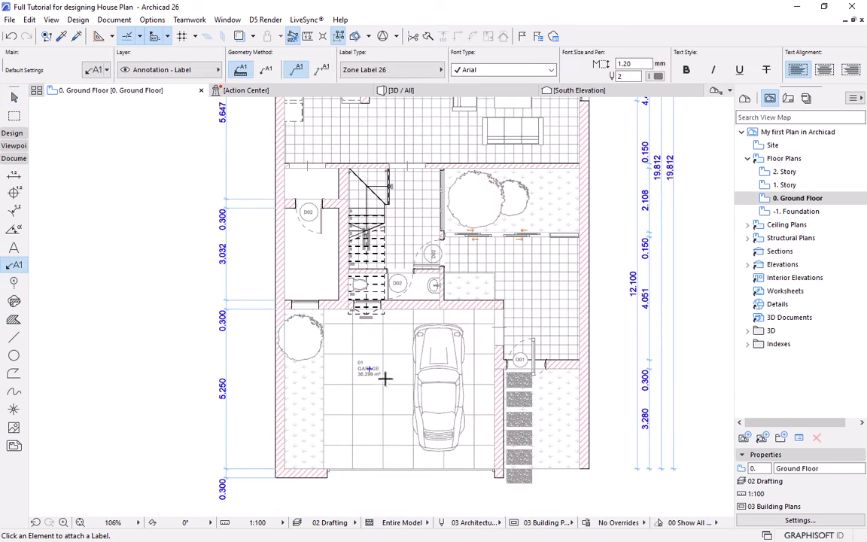
{"action": "left_click", "coordinate": [534, 286]}
{"action": "scroll", "coordinate": [512, 237], "scroll_direction": "up", "scroll_amount": 1}
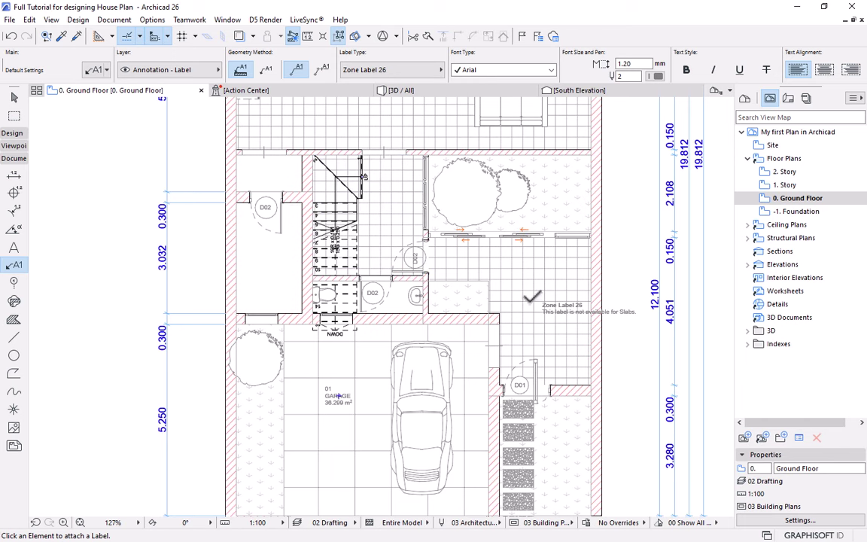
{"action": "scroll", "coordinate": [546, 302], "scroll_direction": "up", "scroll_amount": 1}
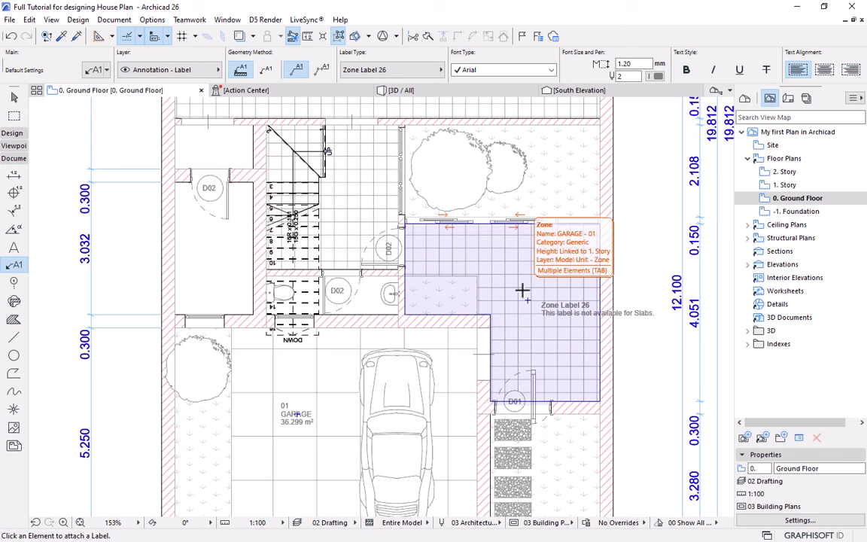
{"action": "left_click", "coordinate": [519, 291]}
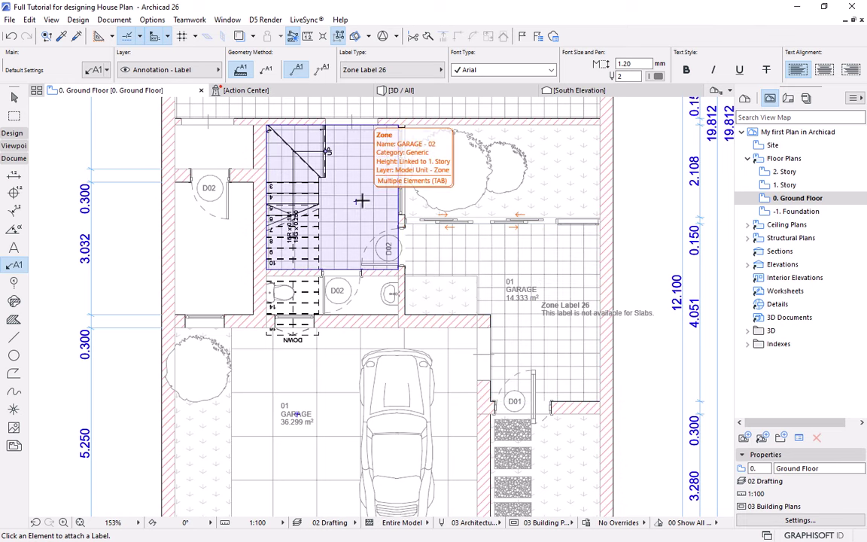
Attach Zone Label 26 labels to the kitchen, dining and living area zones.
{"action": "scroll", "coordinate": [418, 237], "scroll_direction": "down", "scroll_amount": 3}
{"action": "scroll", "coordinate": [412, 227], "scroll_direction": "up", "scroll_amount": 3}
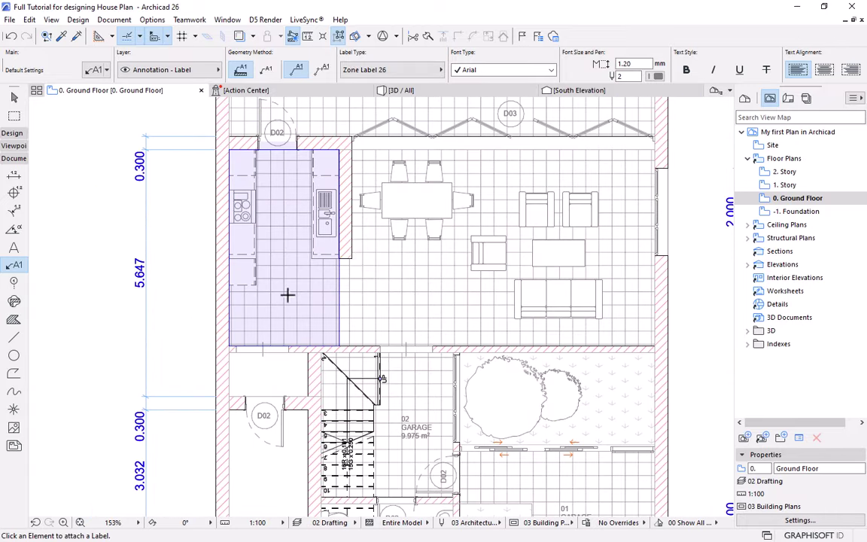
{"action": "left_click", "coordinate": [287, 295]}
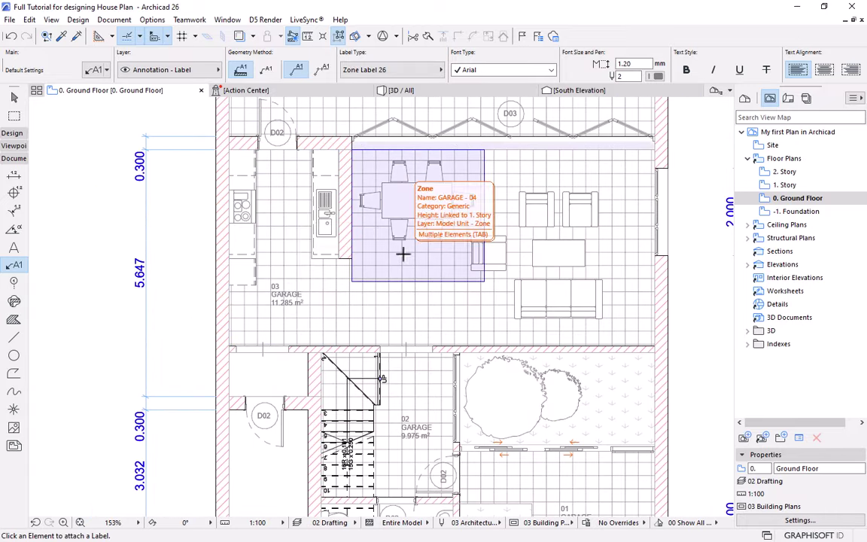
{"action": "left_click", "coordinate": [403, 254]}
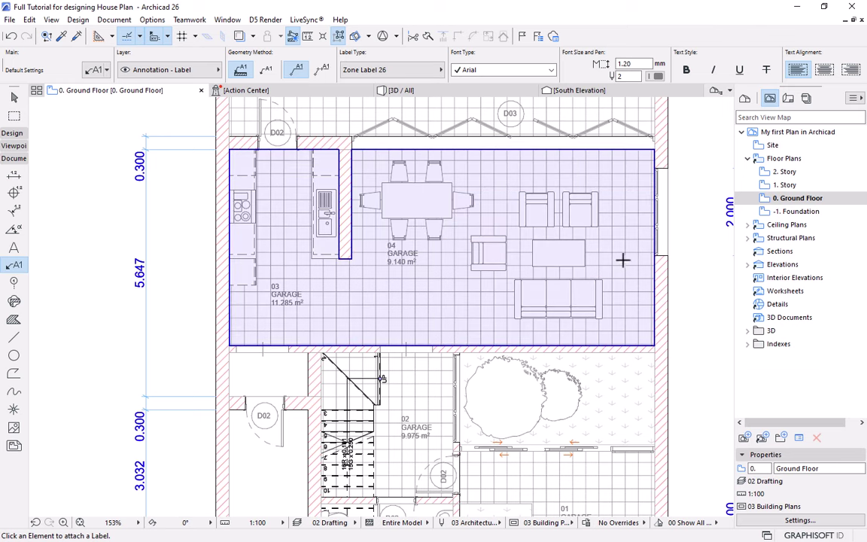
{"action": "left_click", "coordinate": [556, 237]}
Delete the stray zone label attached to the slab in the entrance room beside the garage.
{"action": "scroll", "coordinate": [461, 223], "scroll_direction": "down", "scroll_amount": 5}
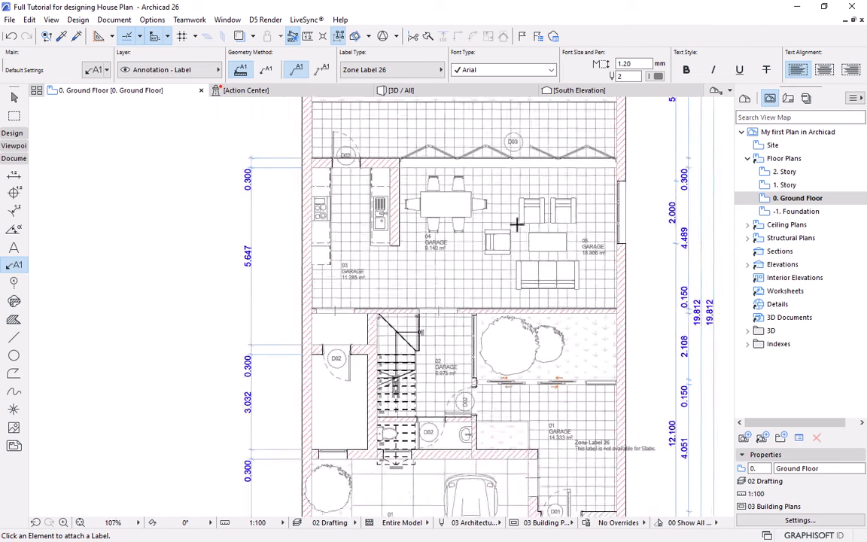
{"action": "scroll", "coordinate": [497, 271], "scroll_direction": "up", "scroll_amount": 5}
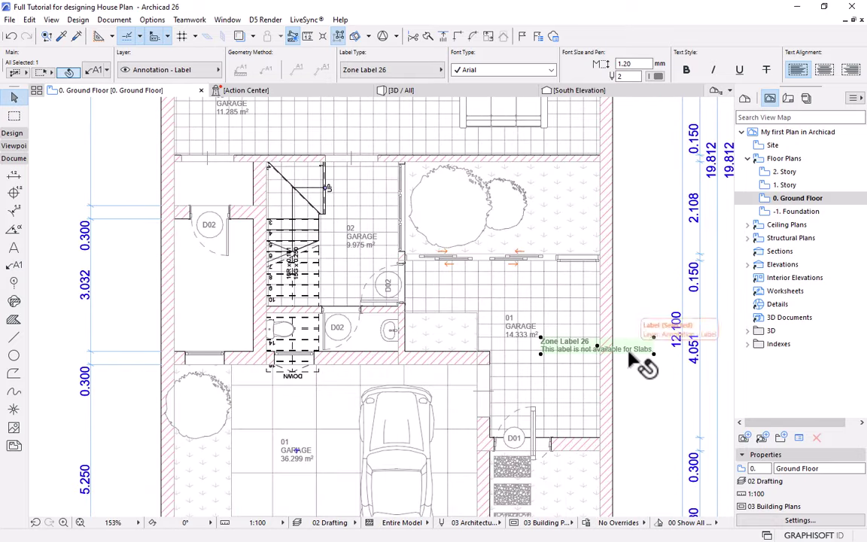
{"action": "key", "text": "Escape"}
{"action": "scroll", "coordinate": [527, 322], "scroll_direction": "down", "scroll_amount": 3}
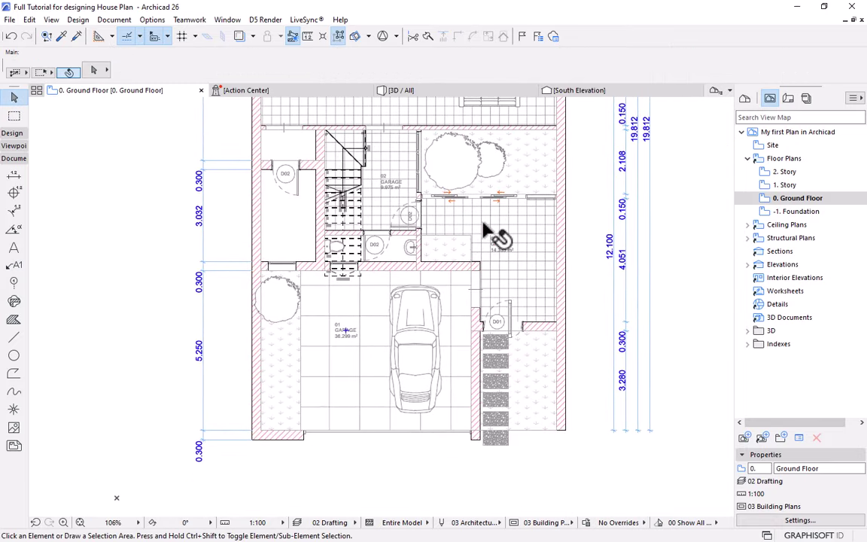
{"action": "scroll", "coordinate": [496, 236], "scroll_direction": "up", "scroll_amount": 3}
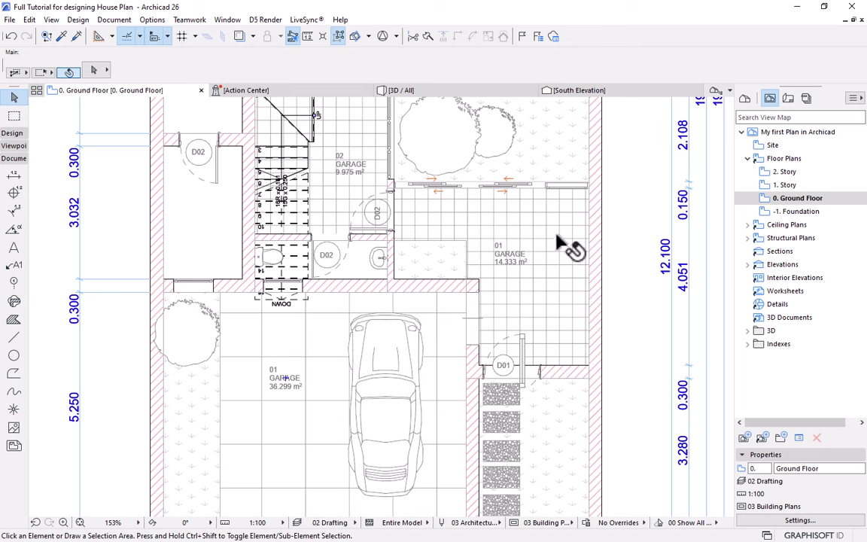